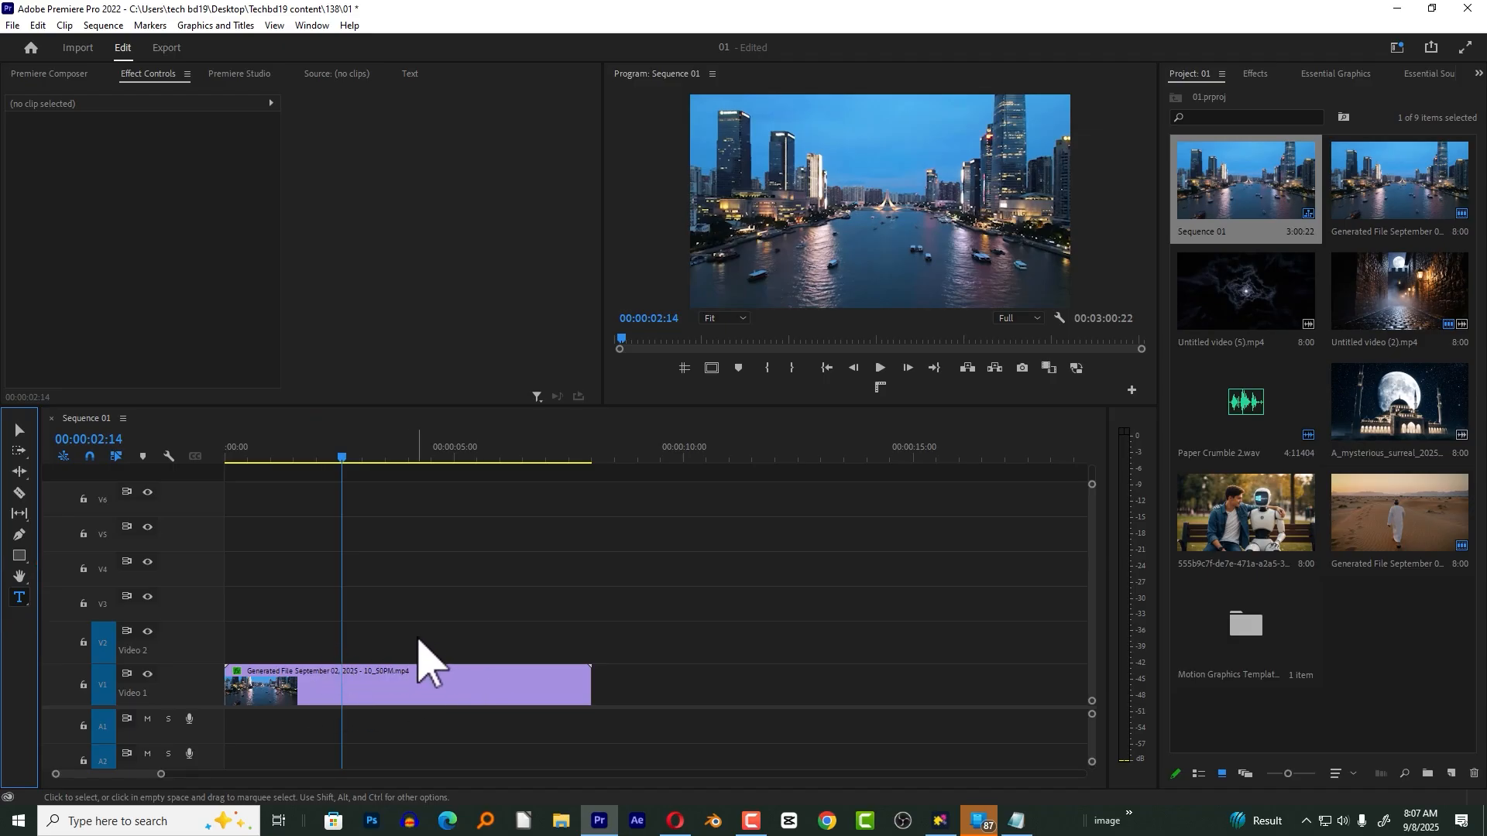
- Add a text layer reading "VIDEO" over the city footage in the program preview
click(18, 596)
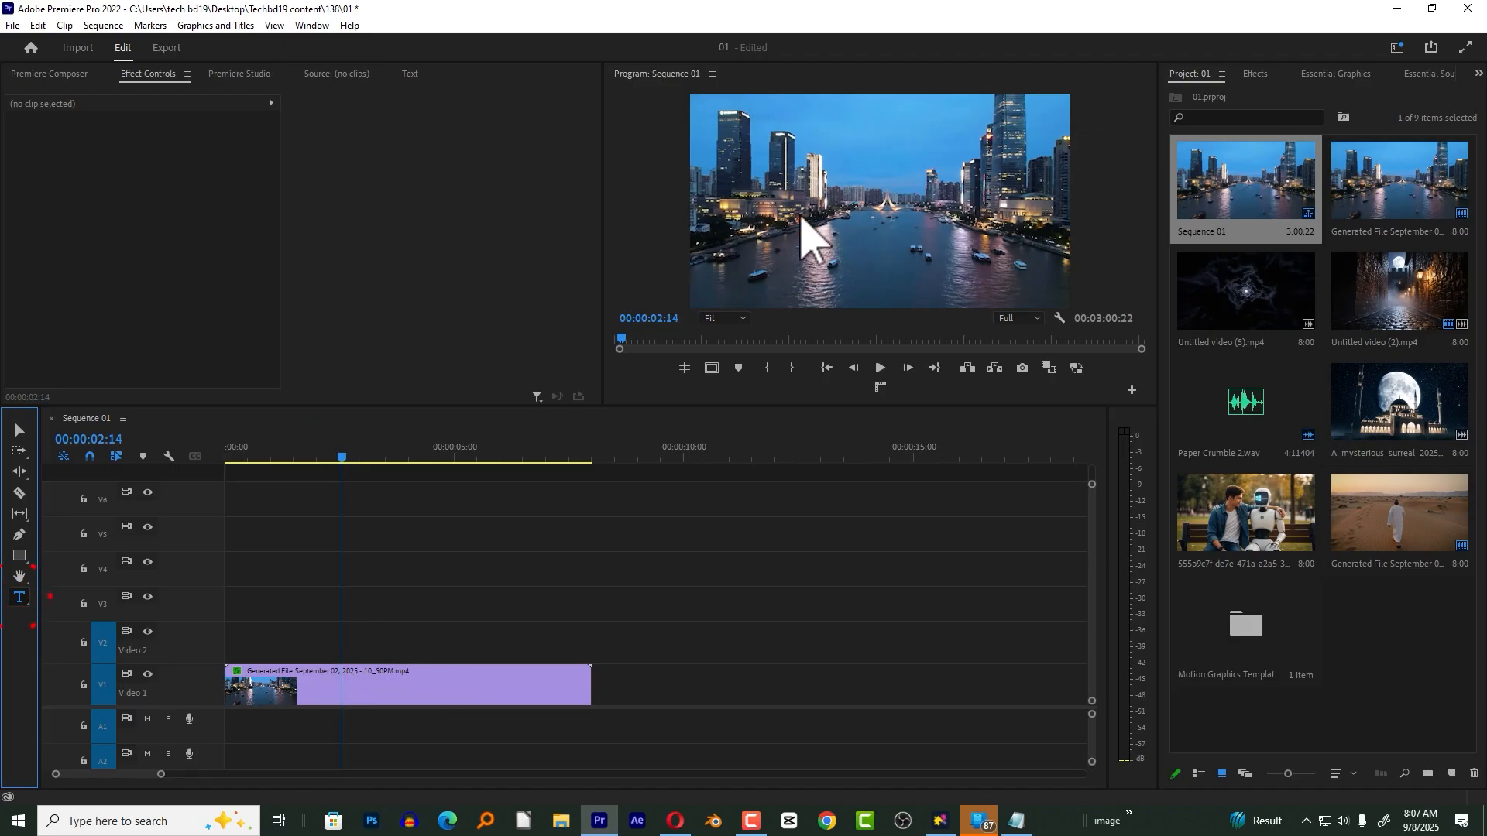
click(806, 211)
text(VIDEO)
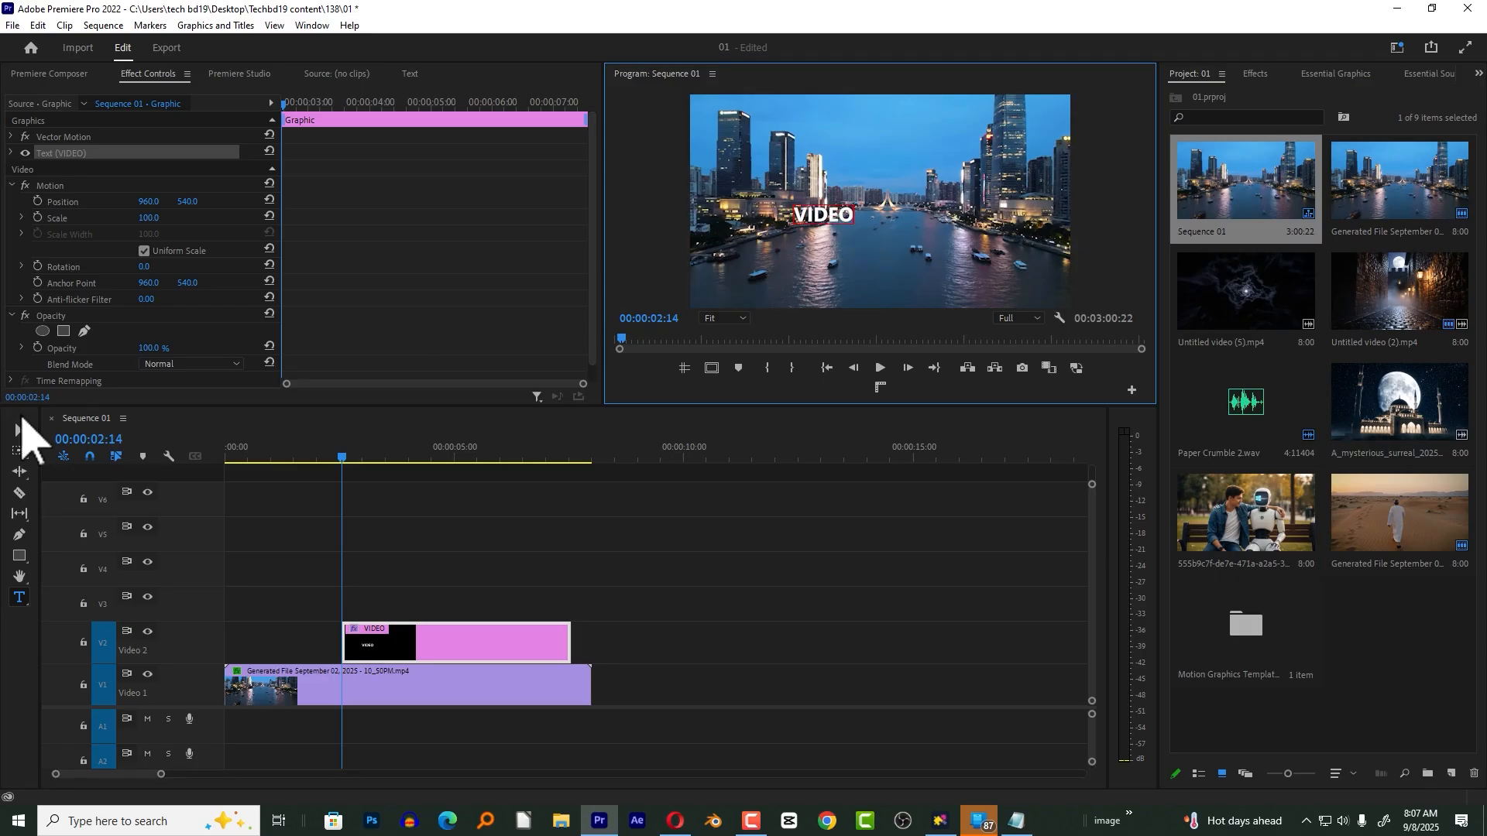
- Enlarge the VIDEO text to span the middle of the frame and shift its clip earlier on track V2
click(19, 429)
drag(859, 203, 883, 236)
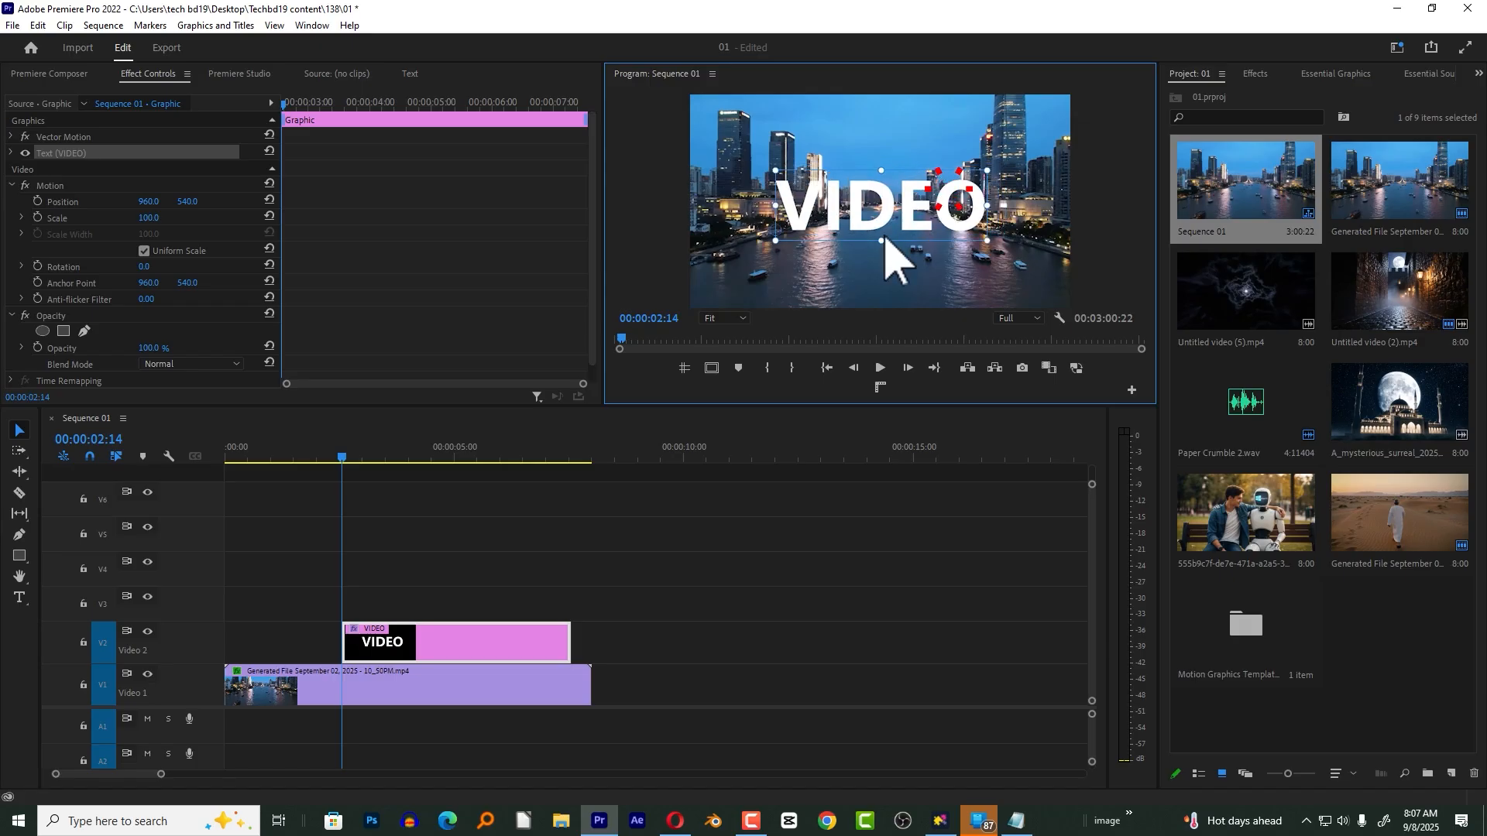
drag(504, 643, 455, 641)
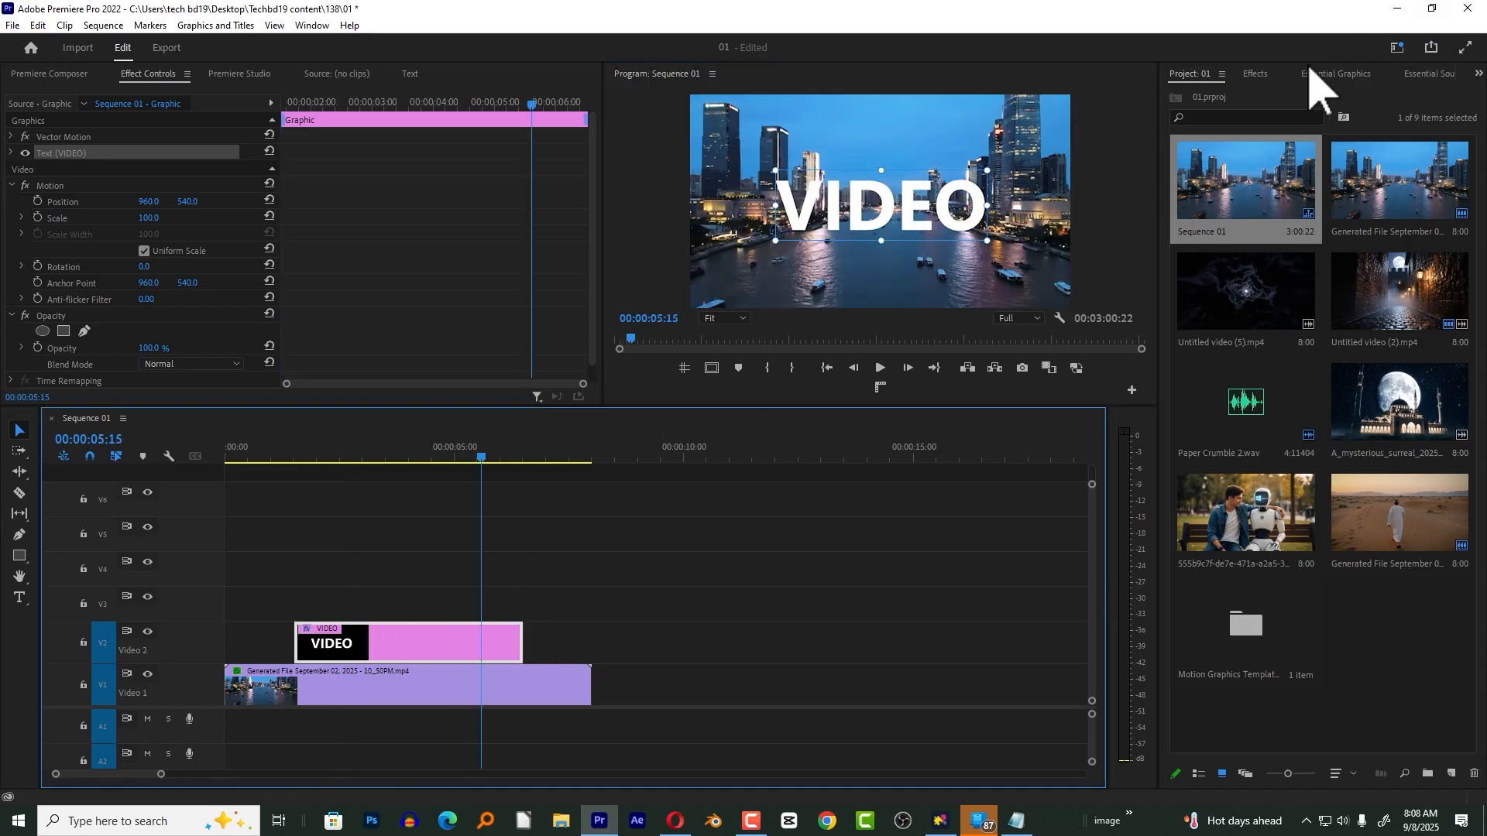
- Style the VIDEO text in Segoe UI Black Italic and centre it vertically and horizontally in the frame
click(1338, 74)
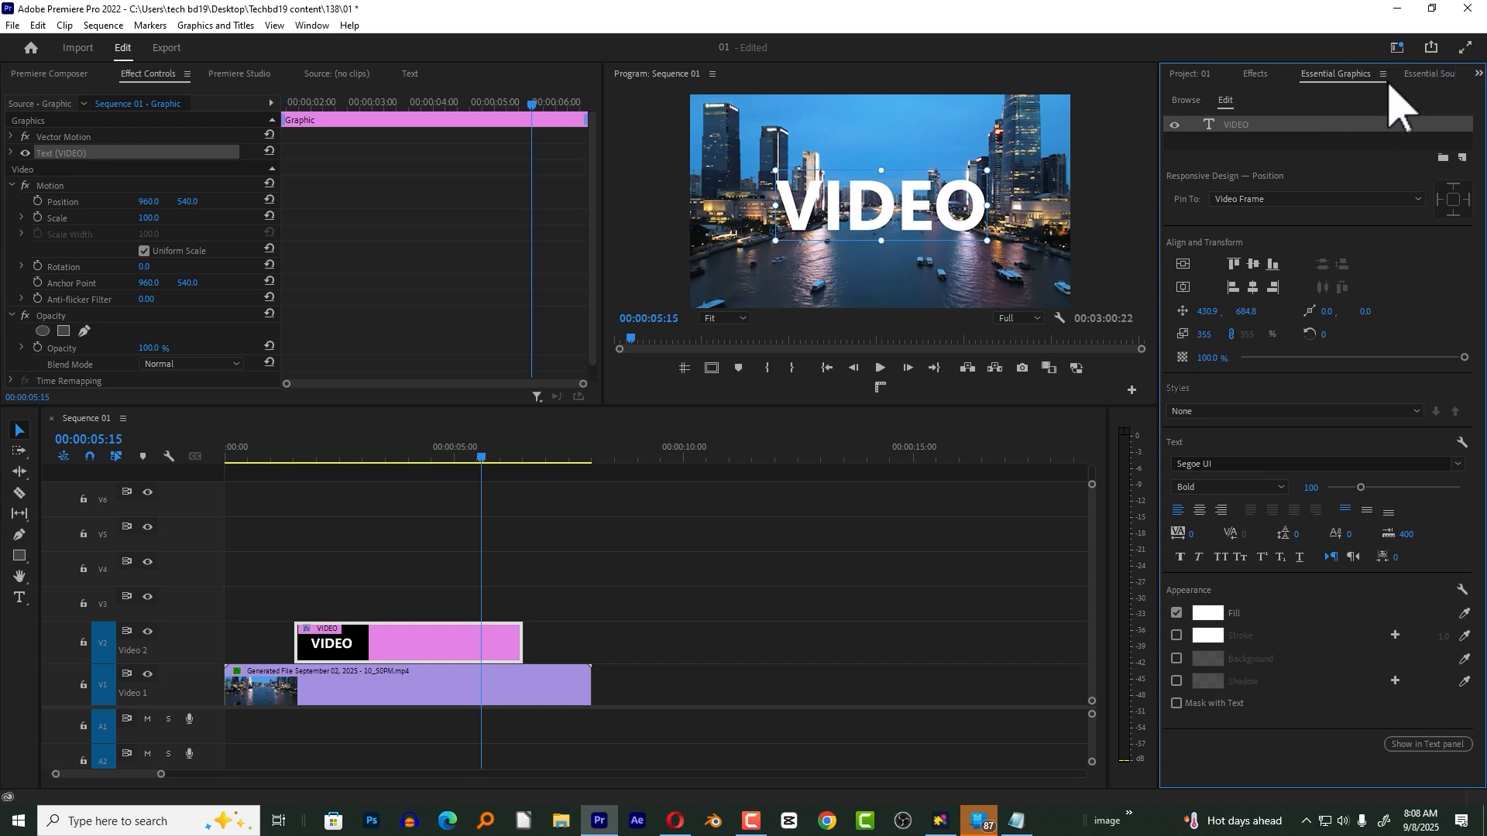
click(314, 25)
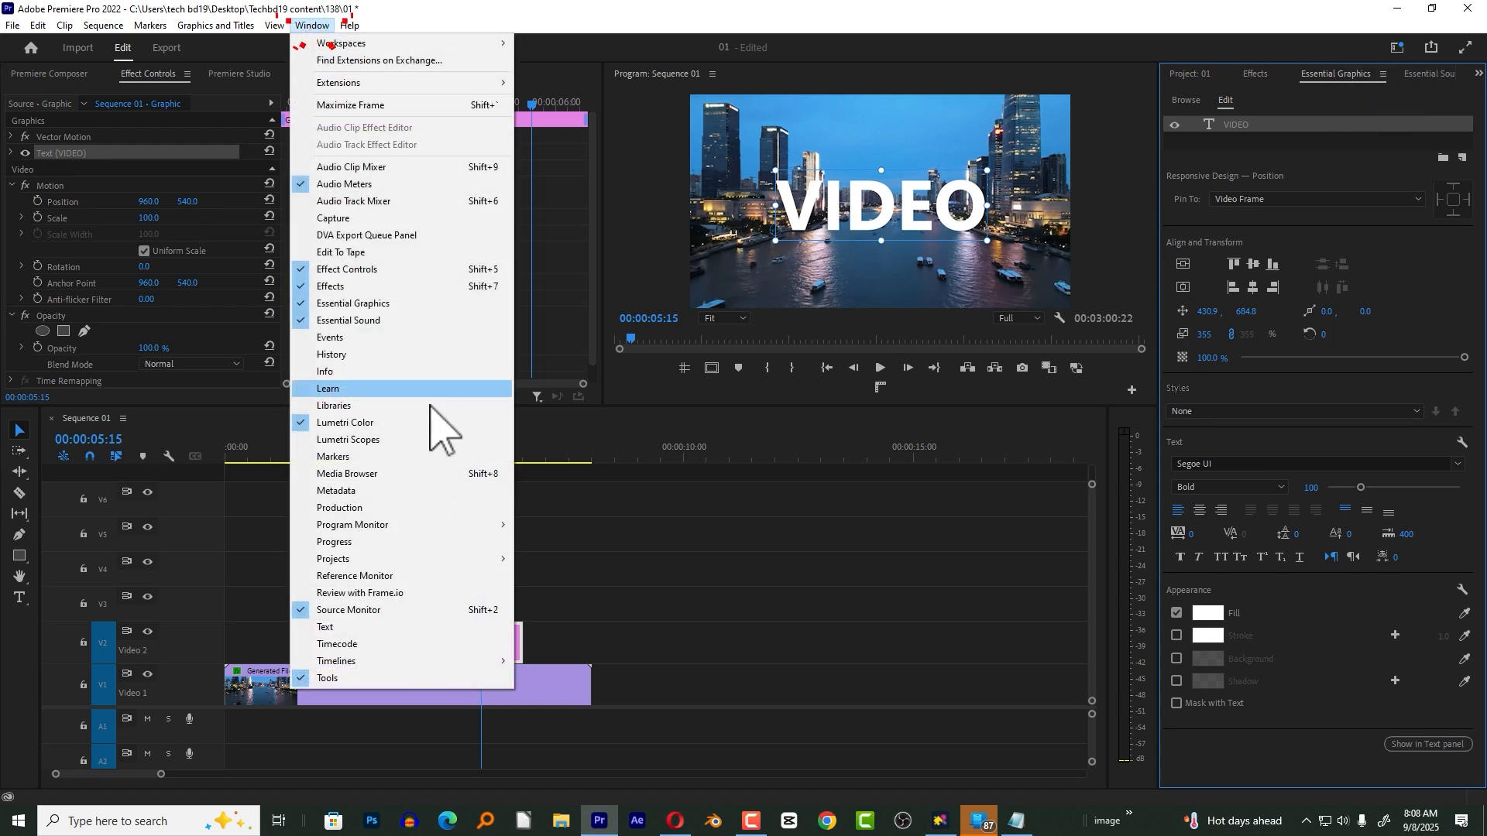
click(1344, 73)
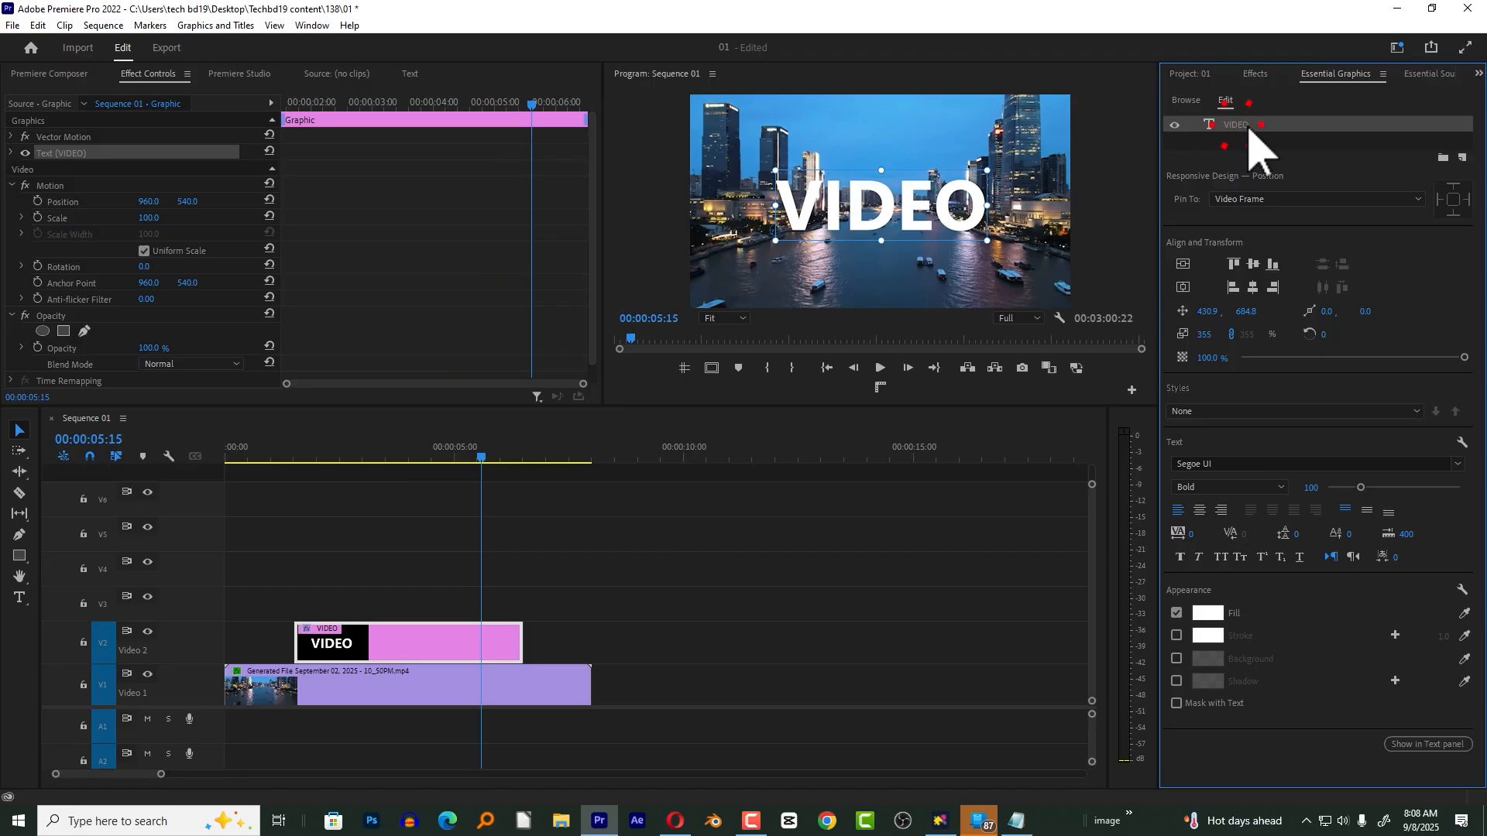
click(1225, 465)
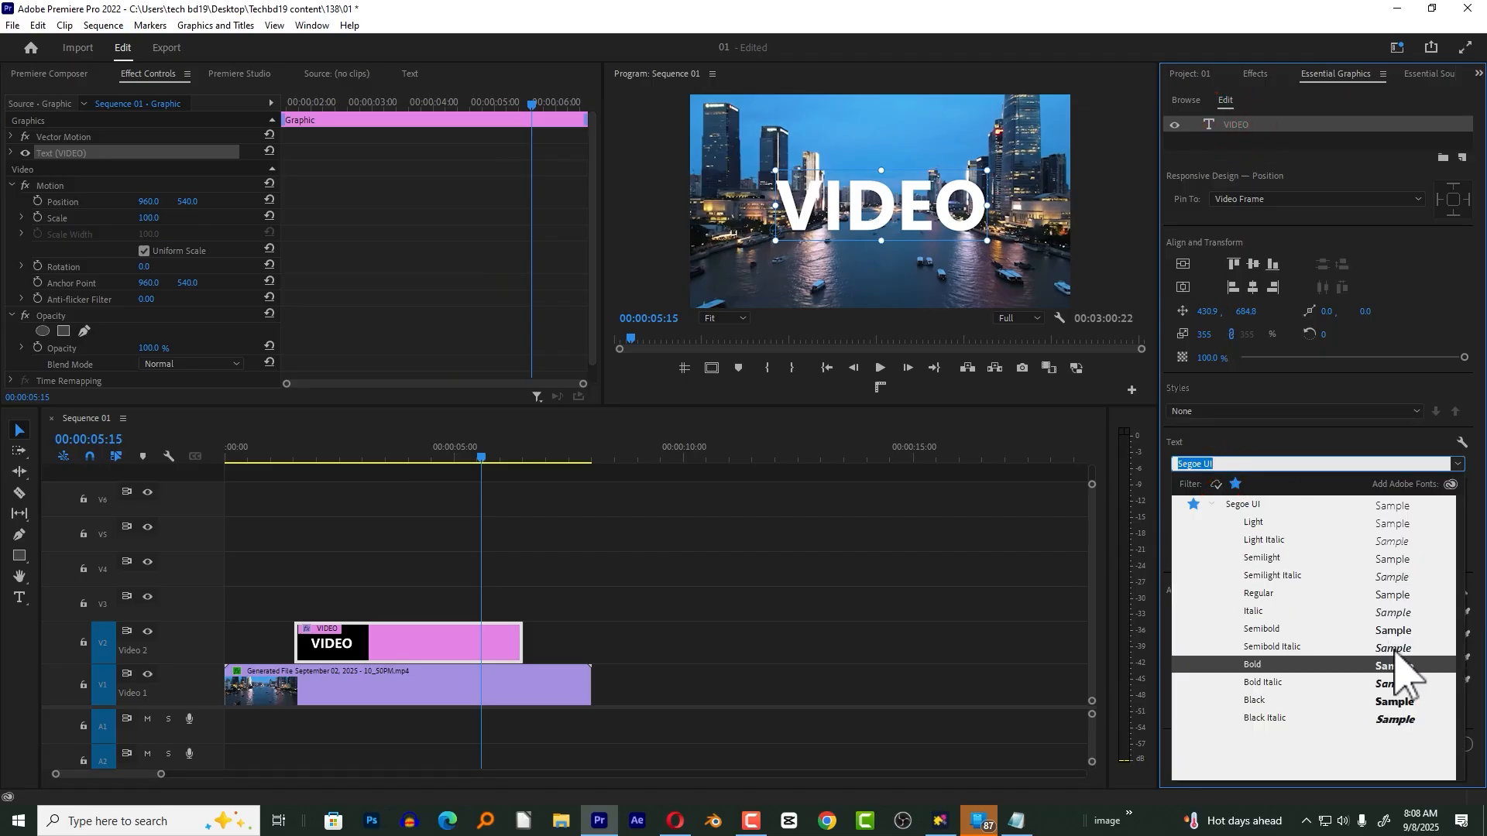
click(1252, 664)
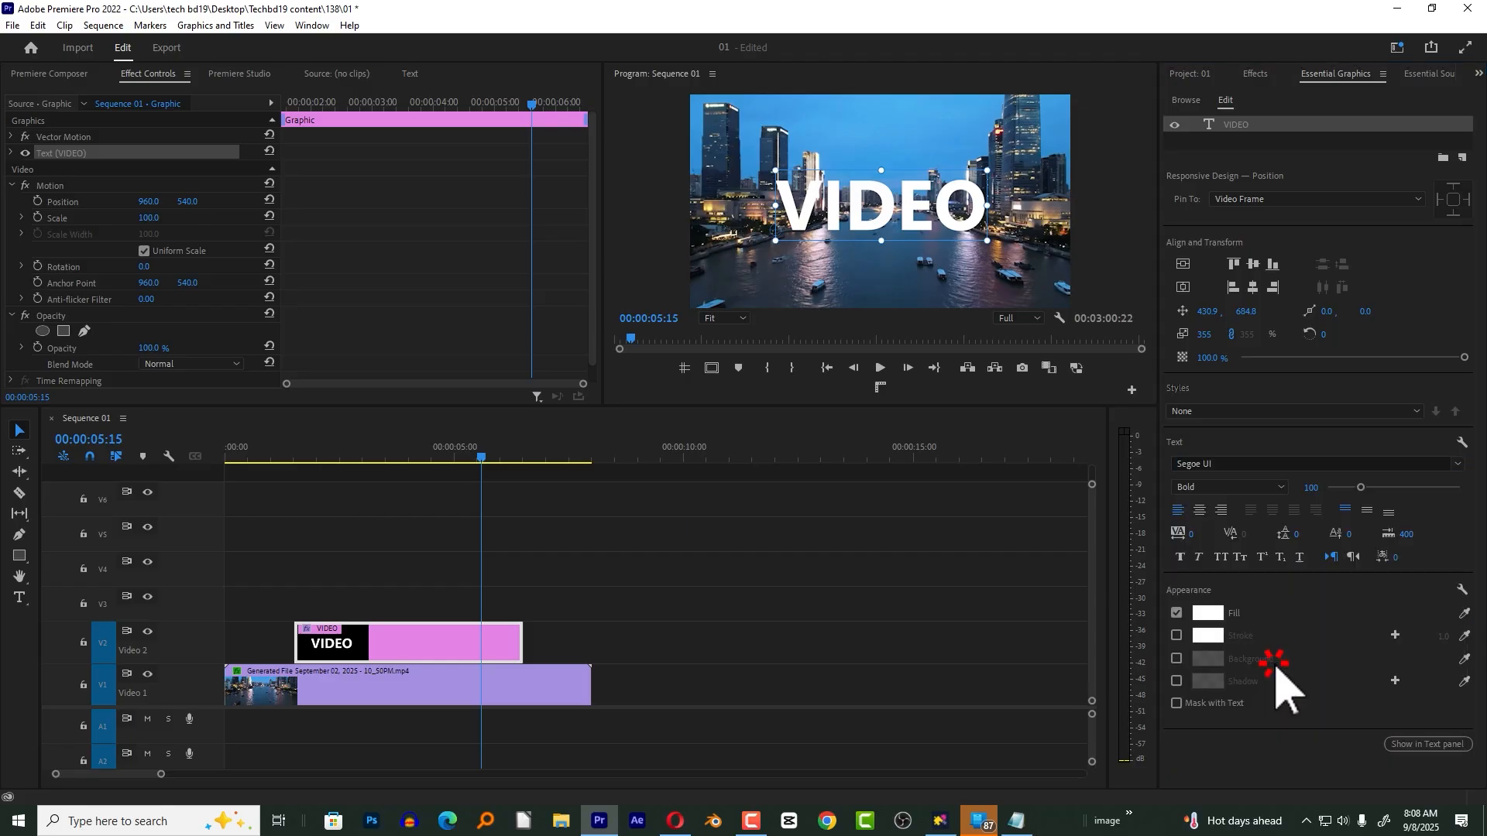
click(1230, 486)
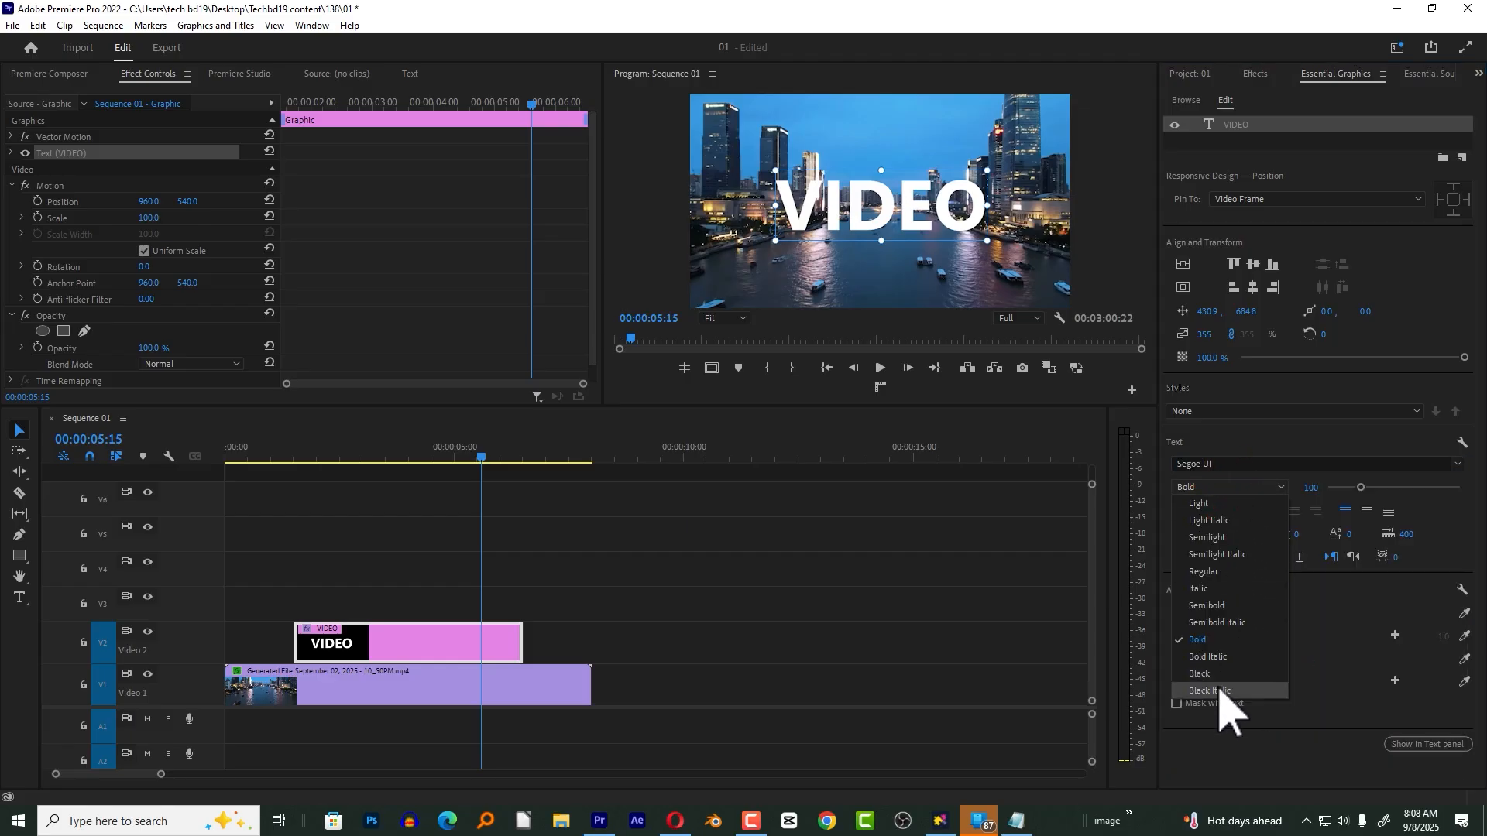
click(1222, 690)
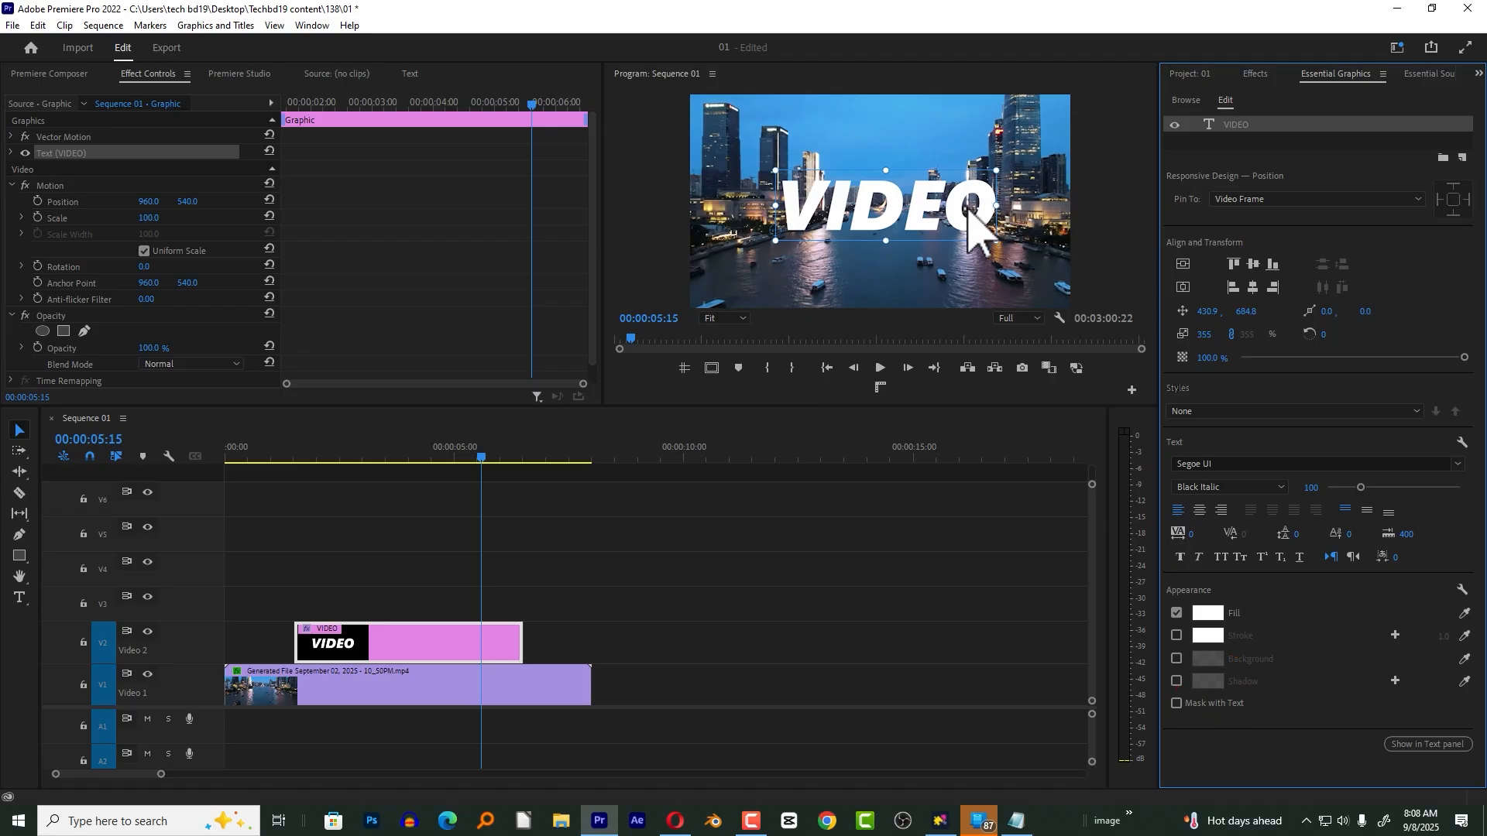
click(1253, 264)
click(1252, 287)
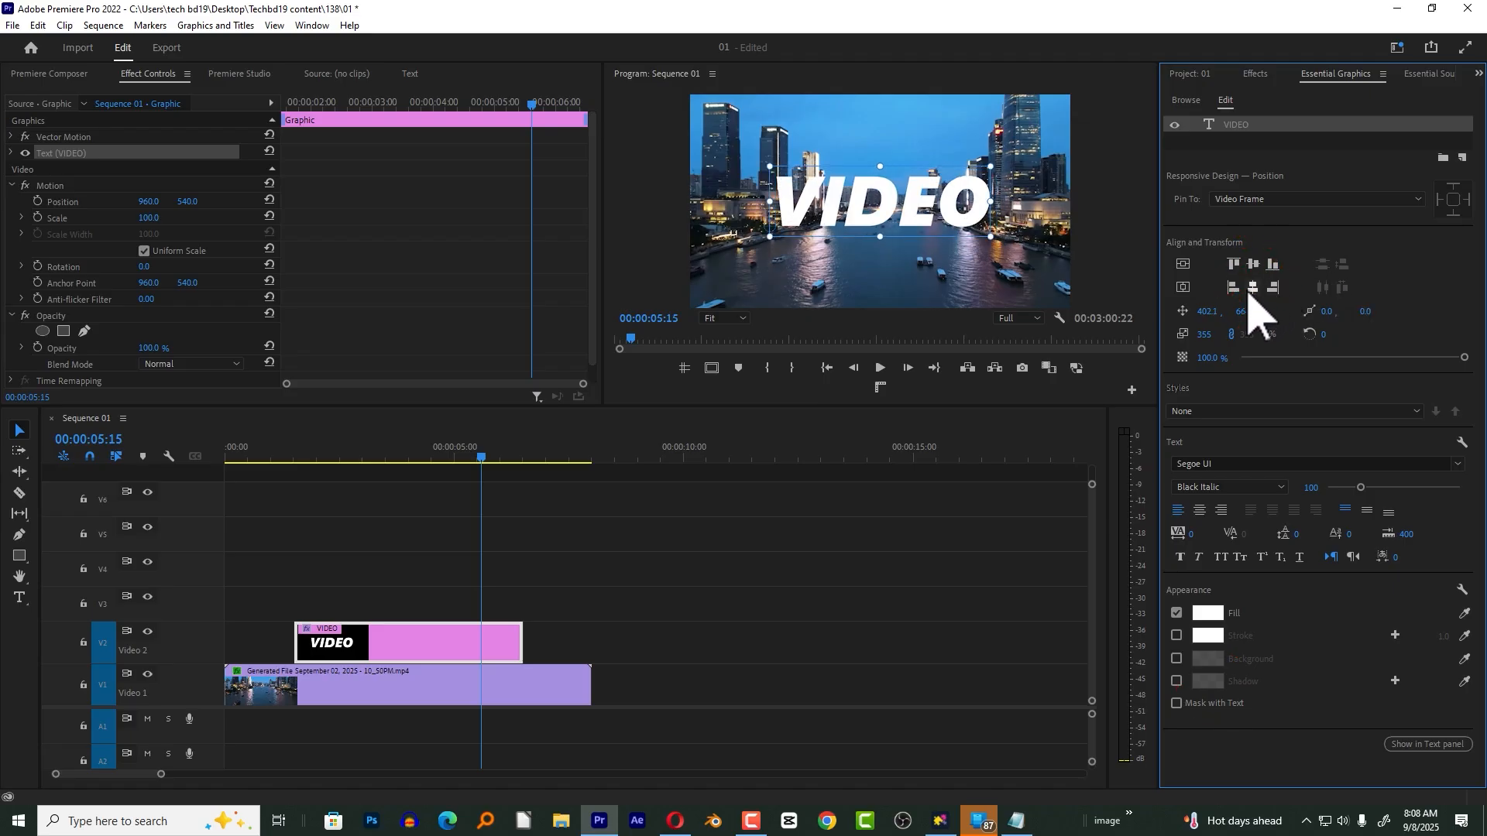
- Find the Track Matte Key effect and apply it to the city video clip on track V1
click(445, 688)
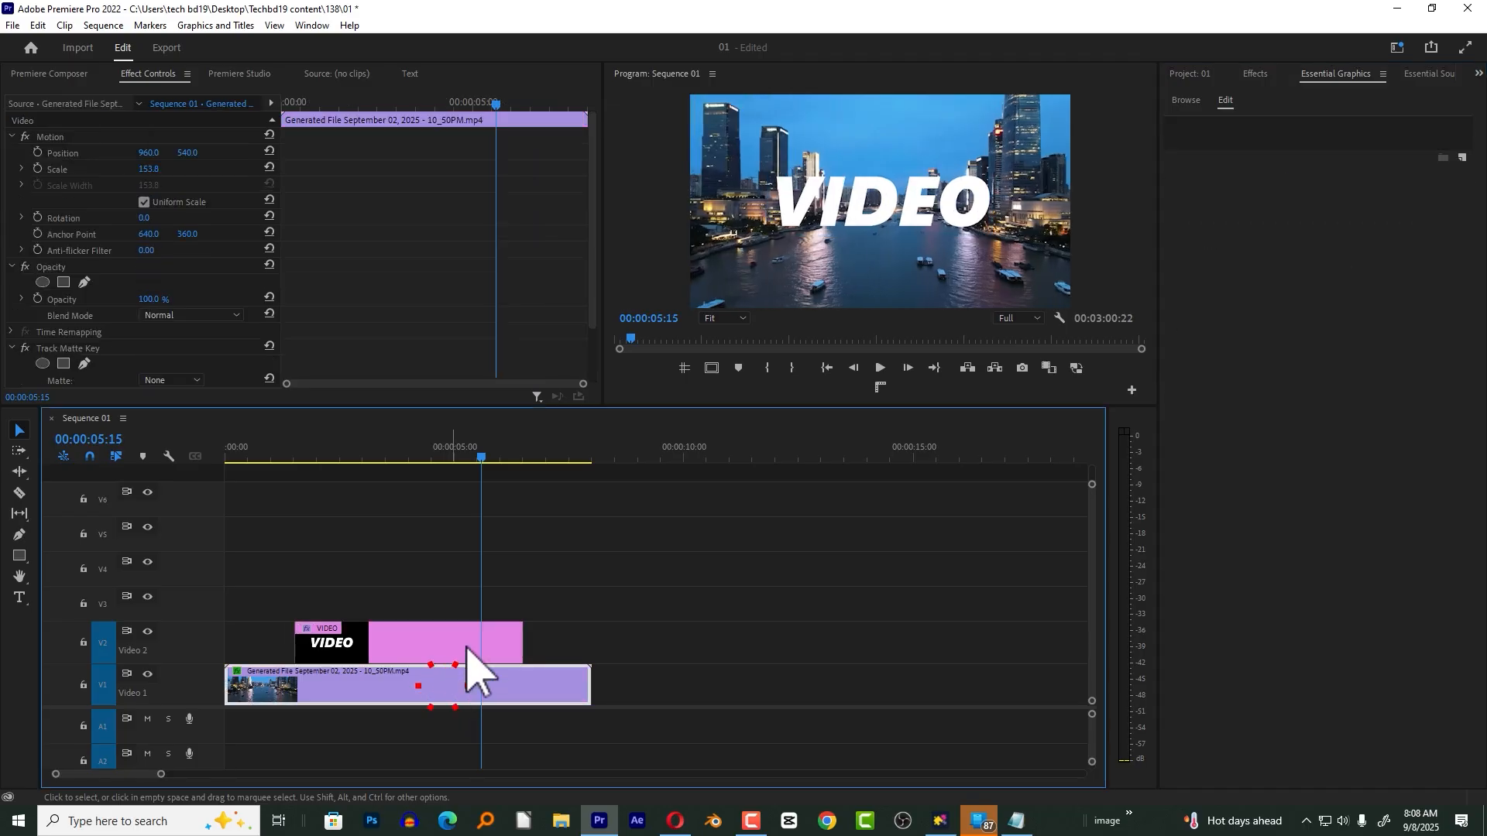
click(457, 647)
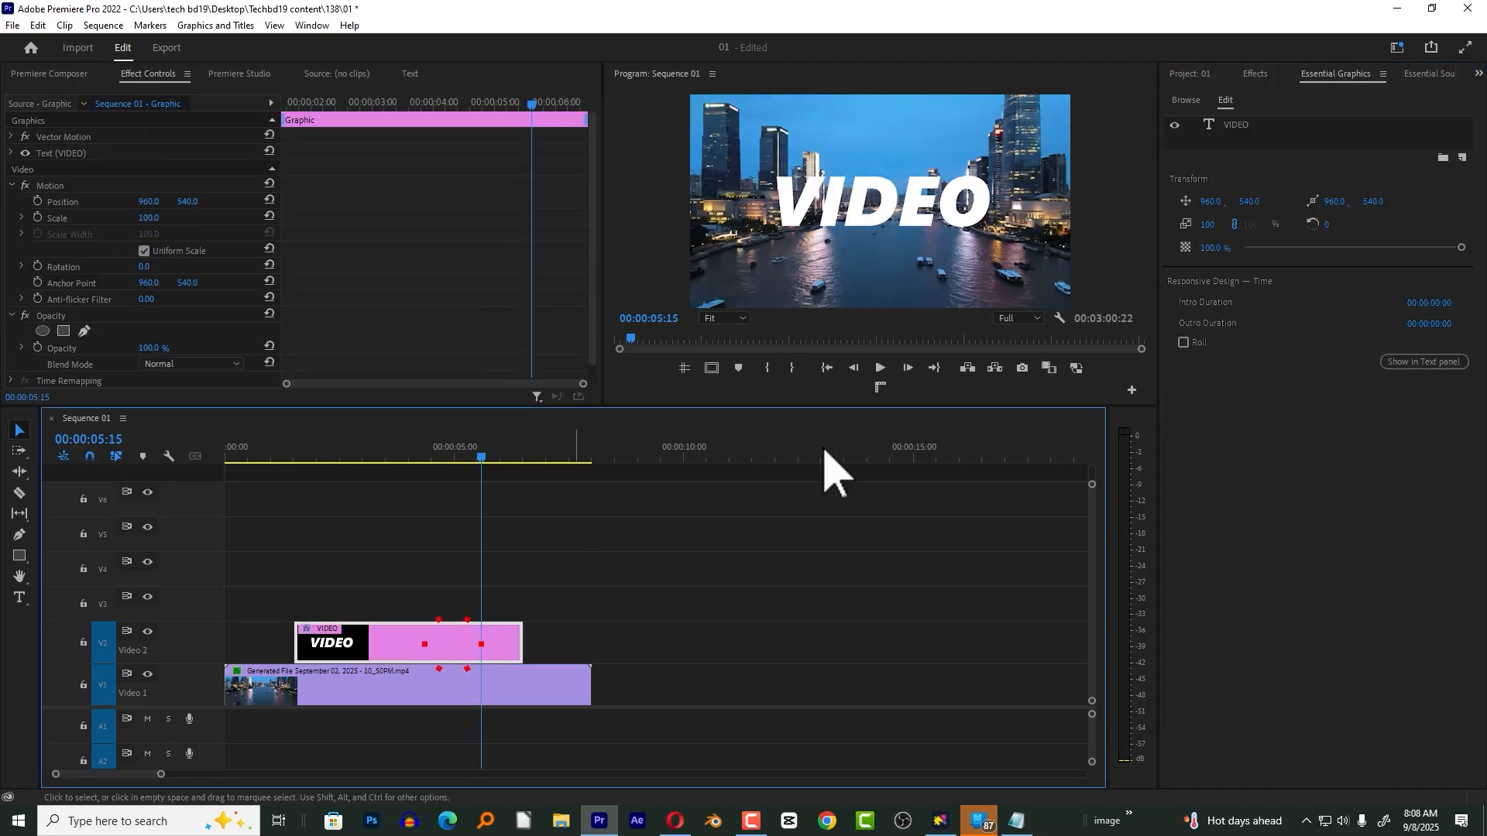
click(1257, 73)
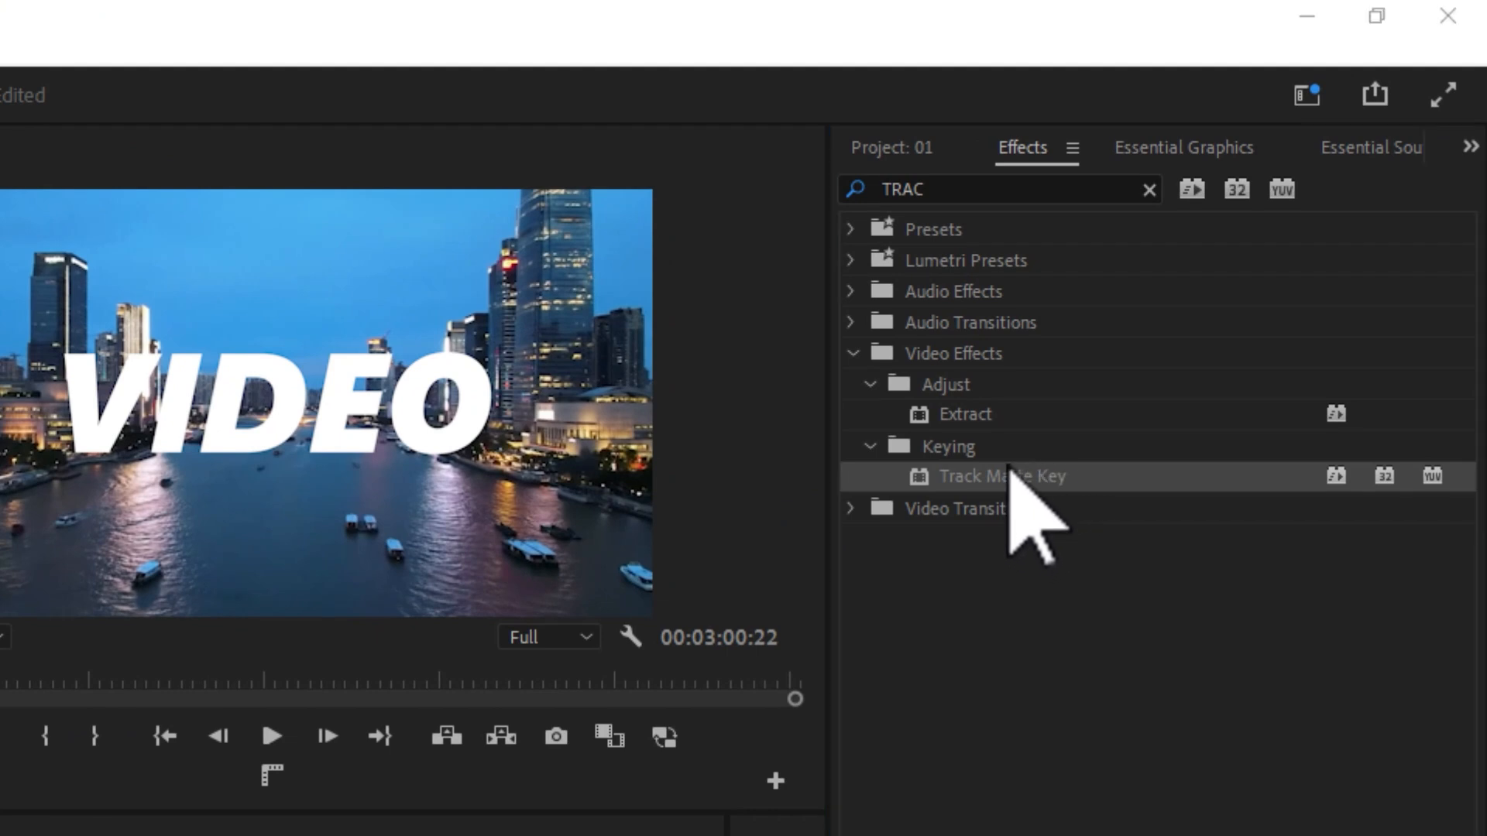
drag(1003, 476, 396, 688)
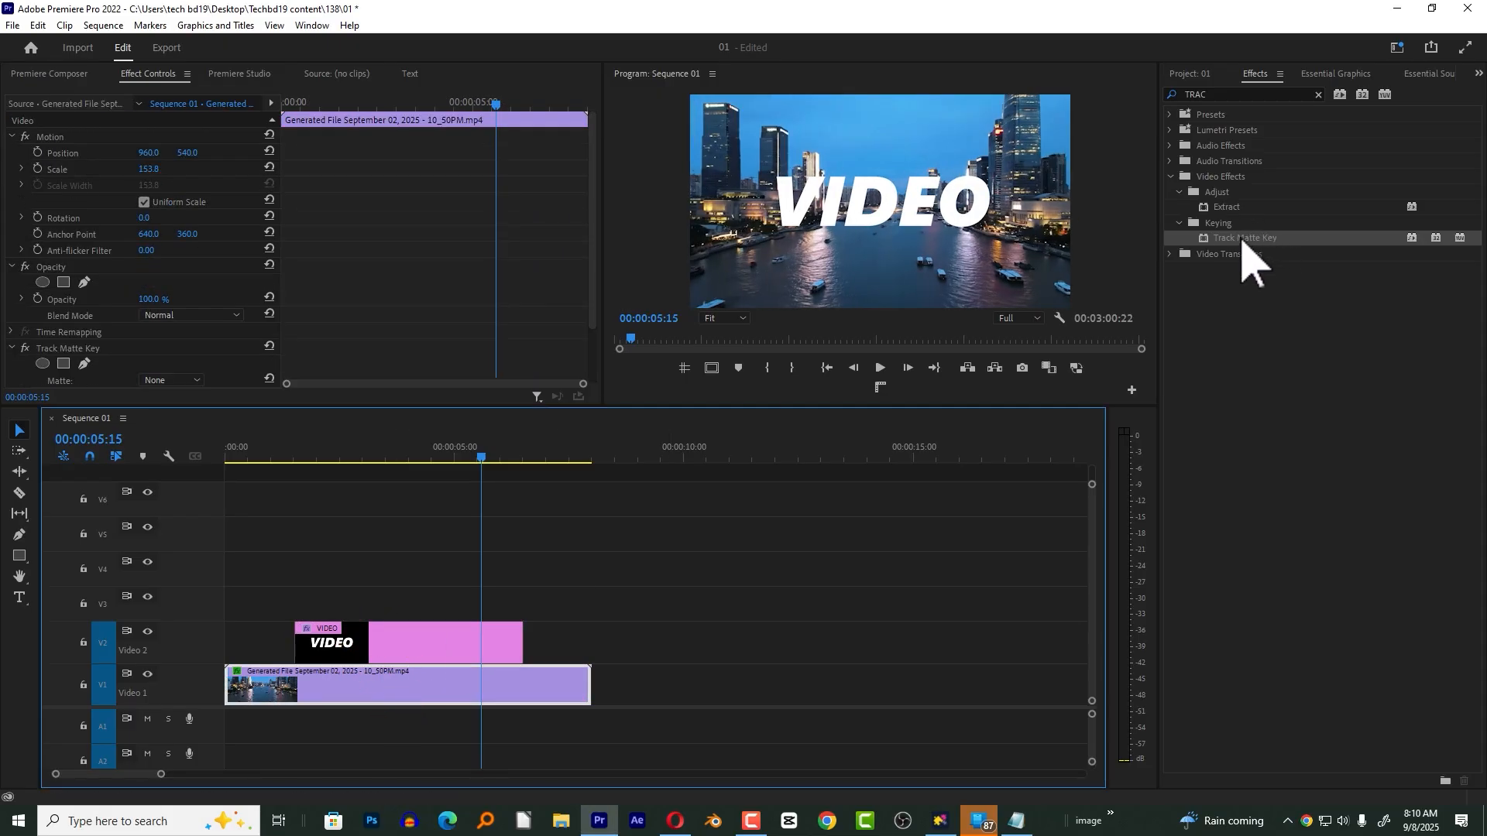
drag(1235, 239, 385, 687)
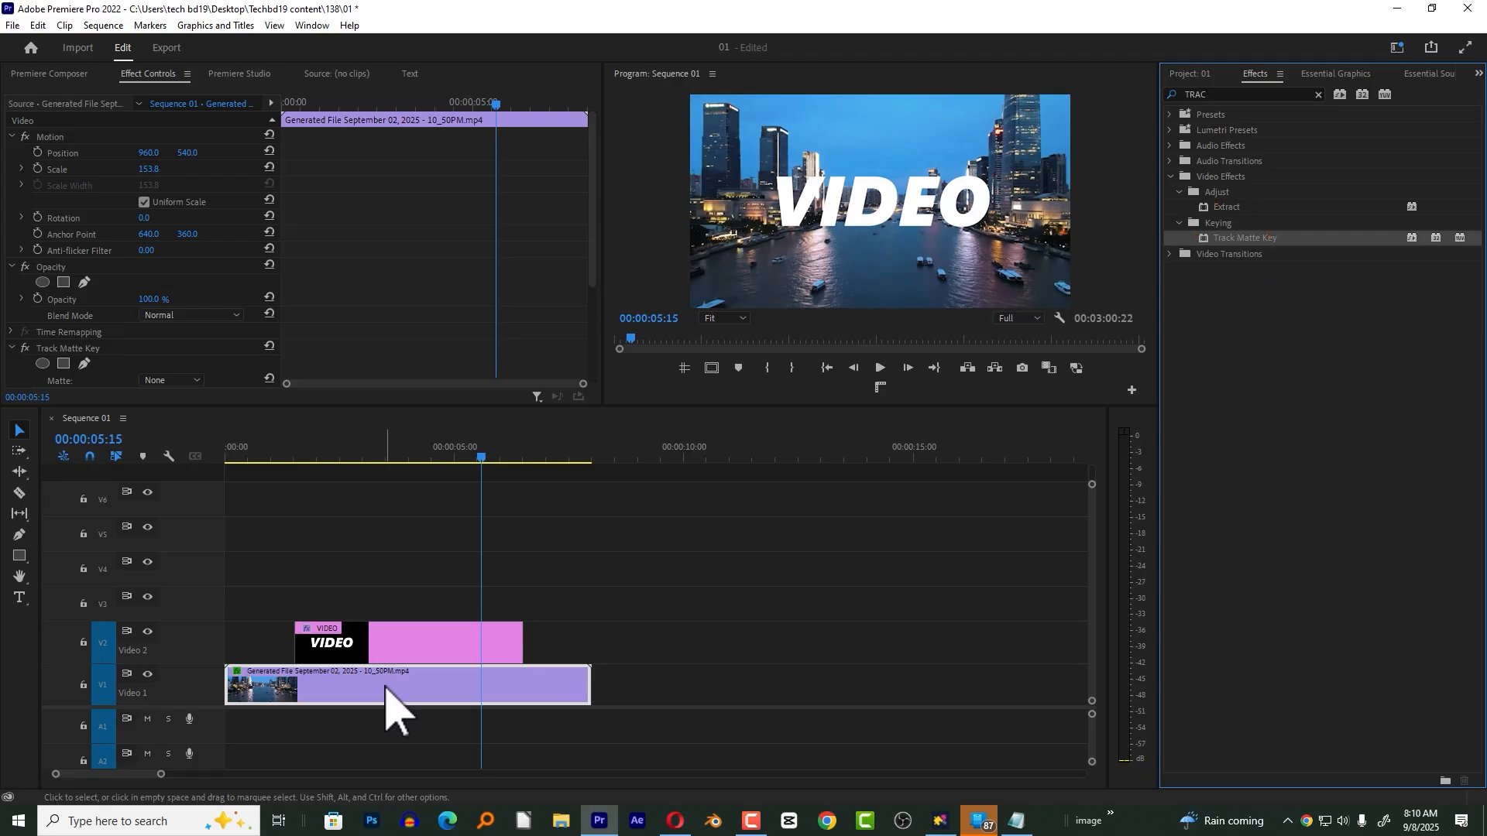
- Set the Track Matte Key's matte to Video 2 so the footage shows only through the text
click(148, 74)
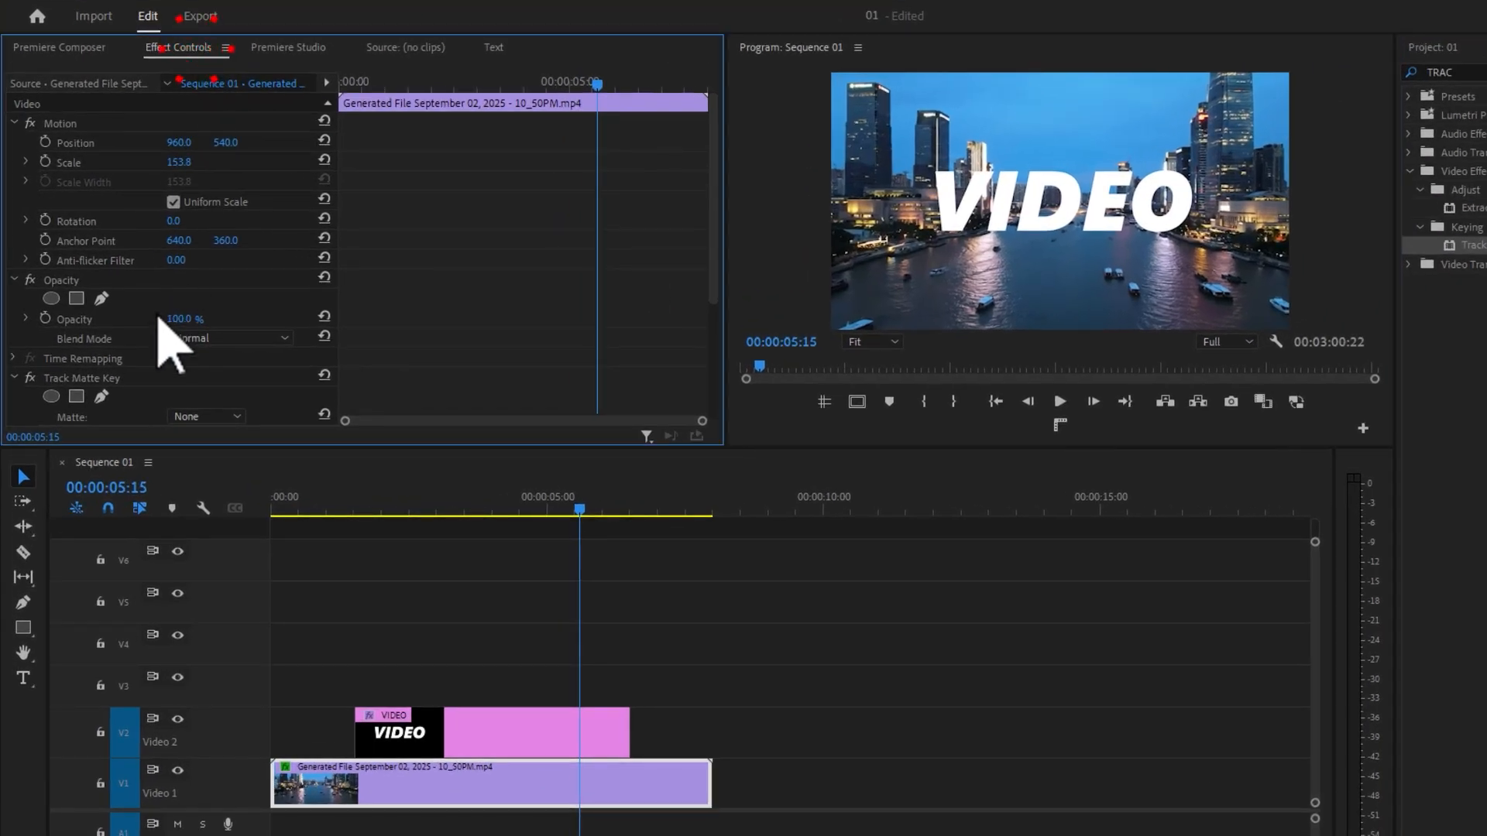
scroll(165, 349, down, 4)
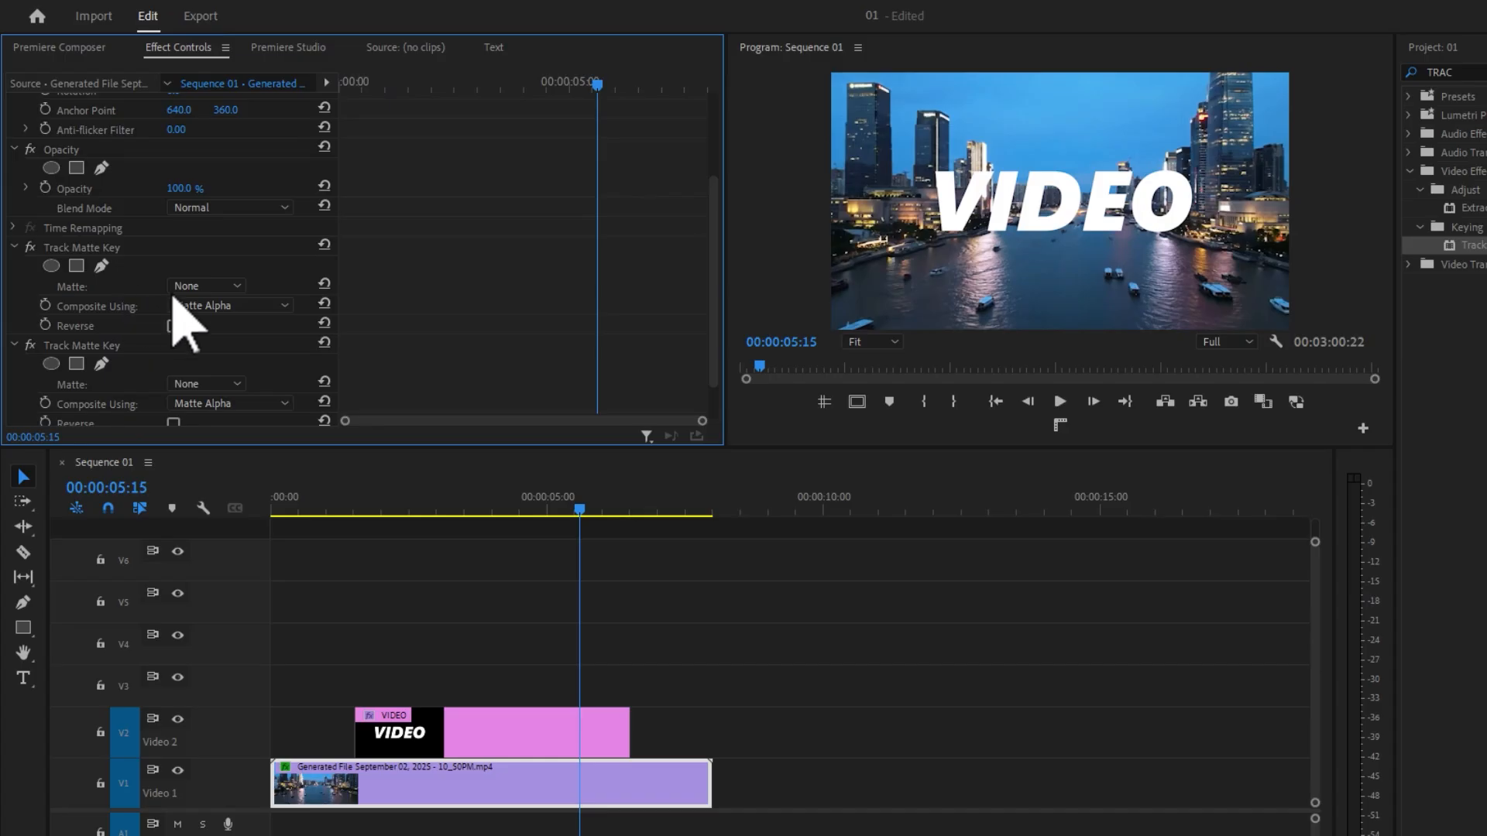
click(214, 285)
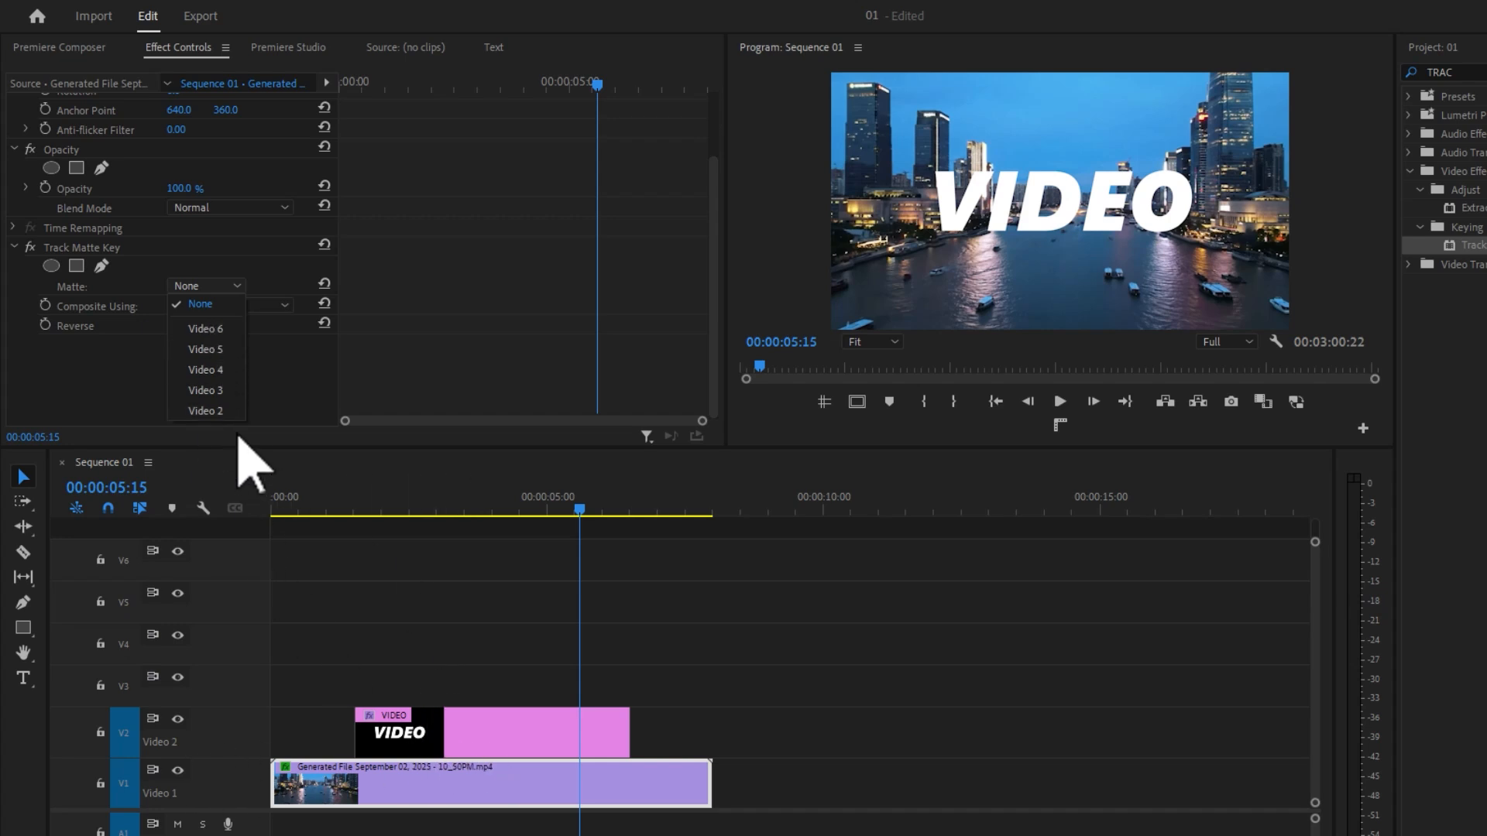
click(209, 411)
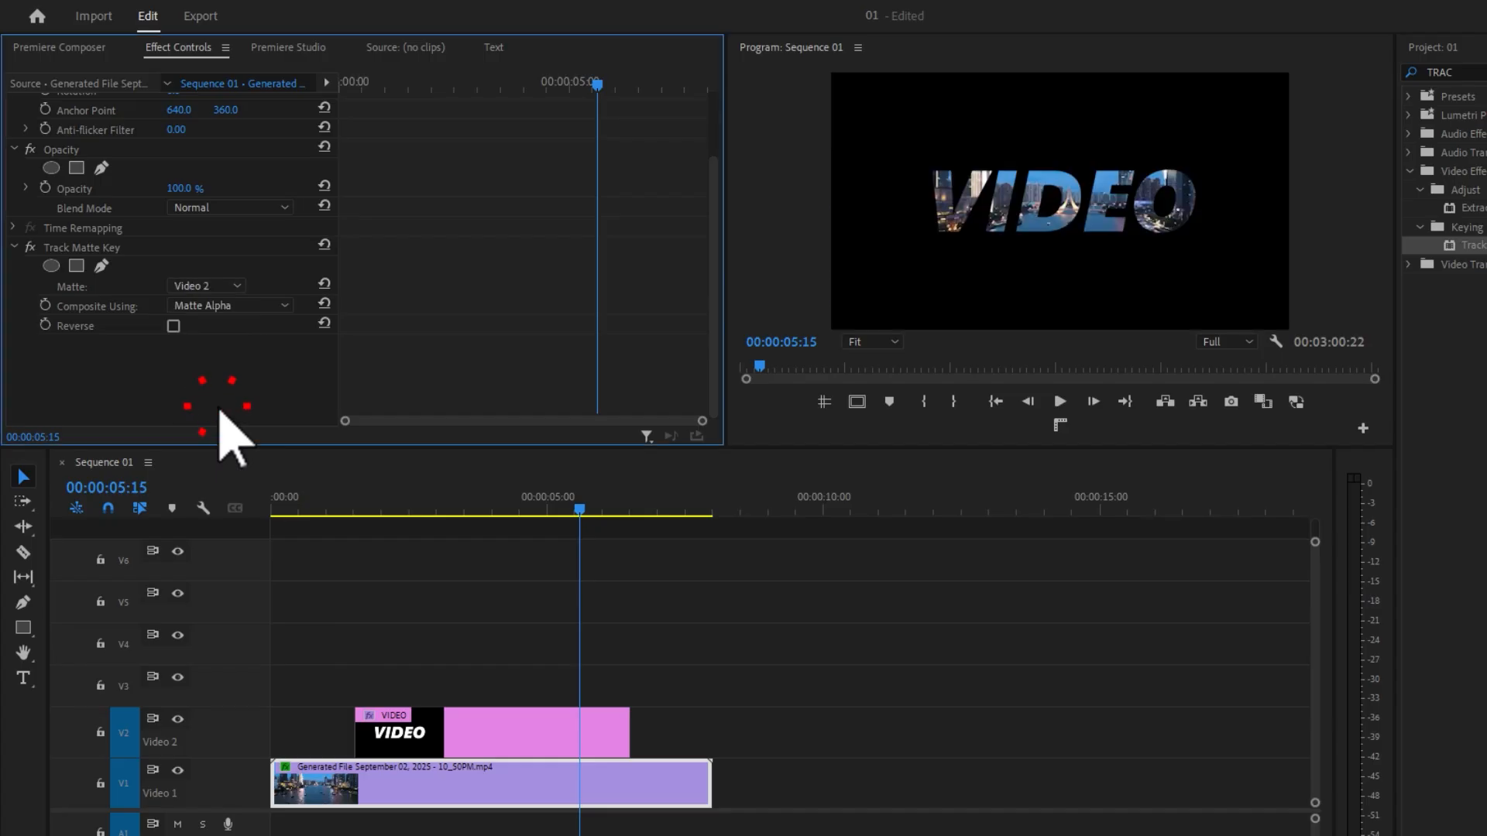
- Enable Vector Motion Position and Scale keyframes at the start of the VIDEO text clip, at 00:00:01:13
click(437, 730)
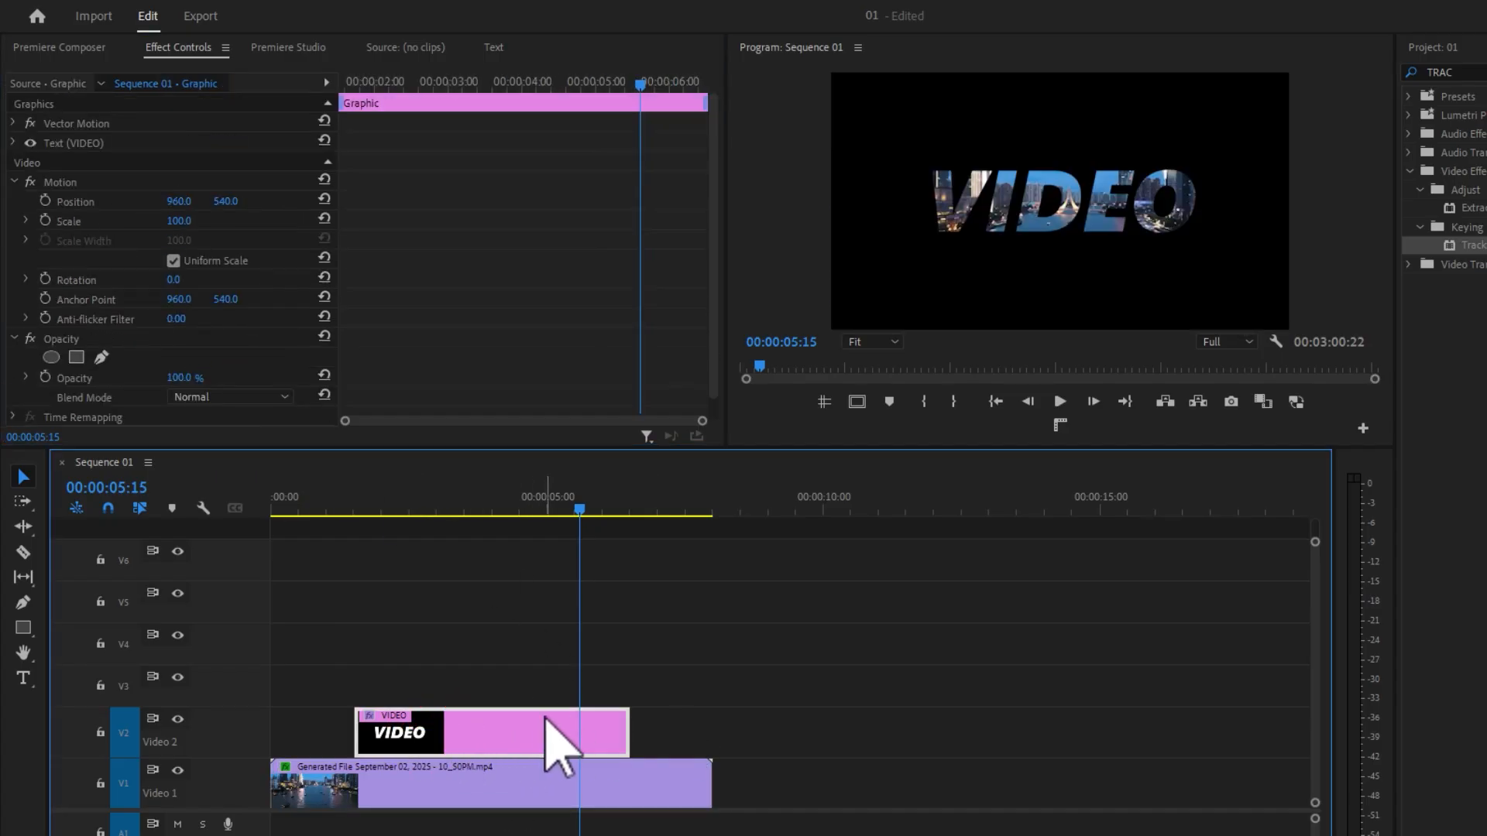
click(396, 503)
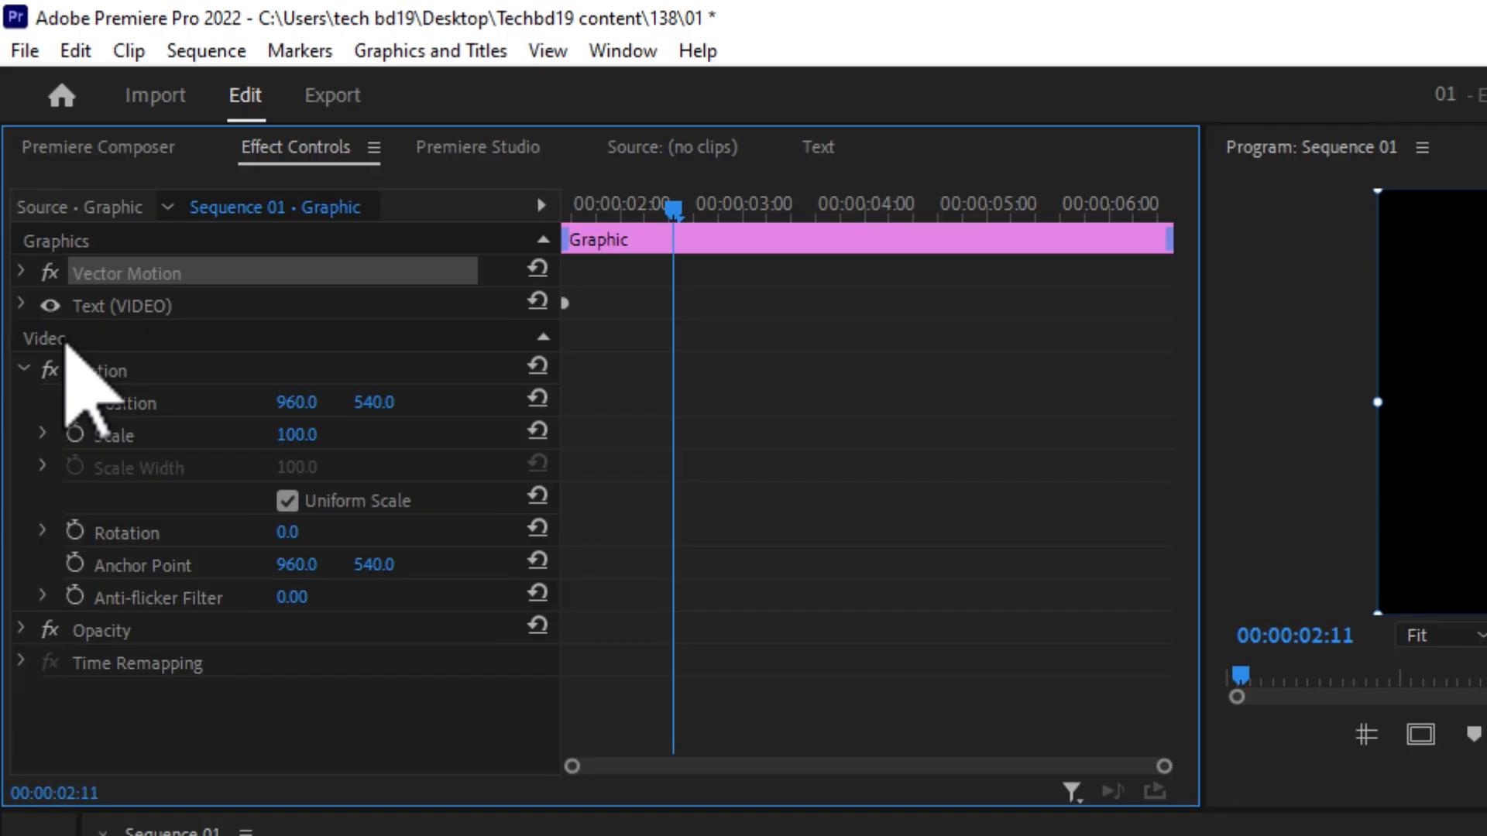
click(24, 171)
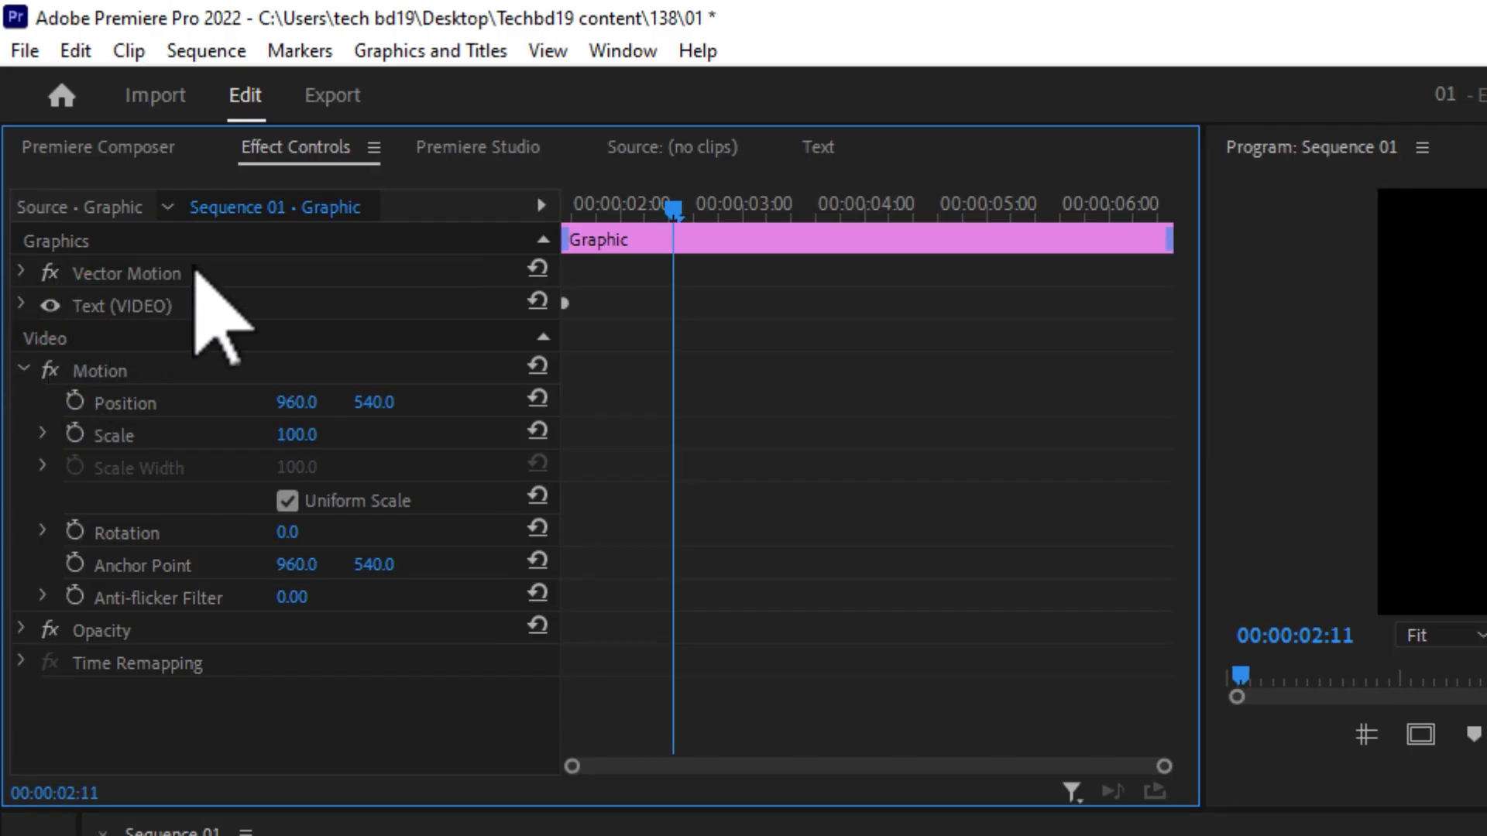
click(22, 272)
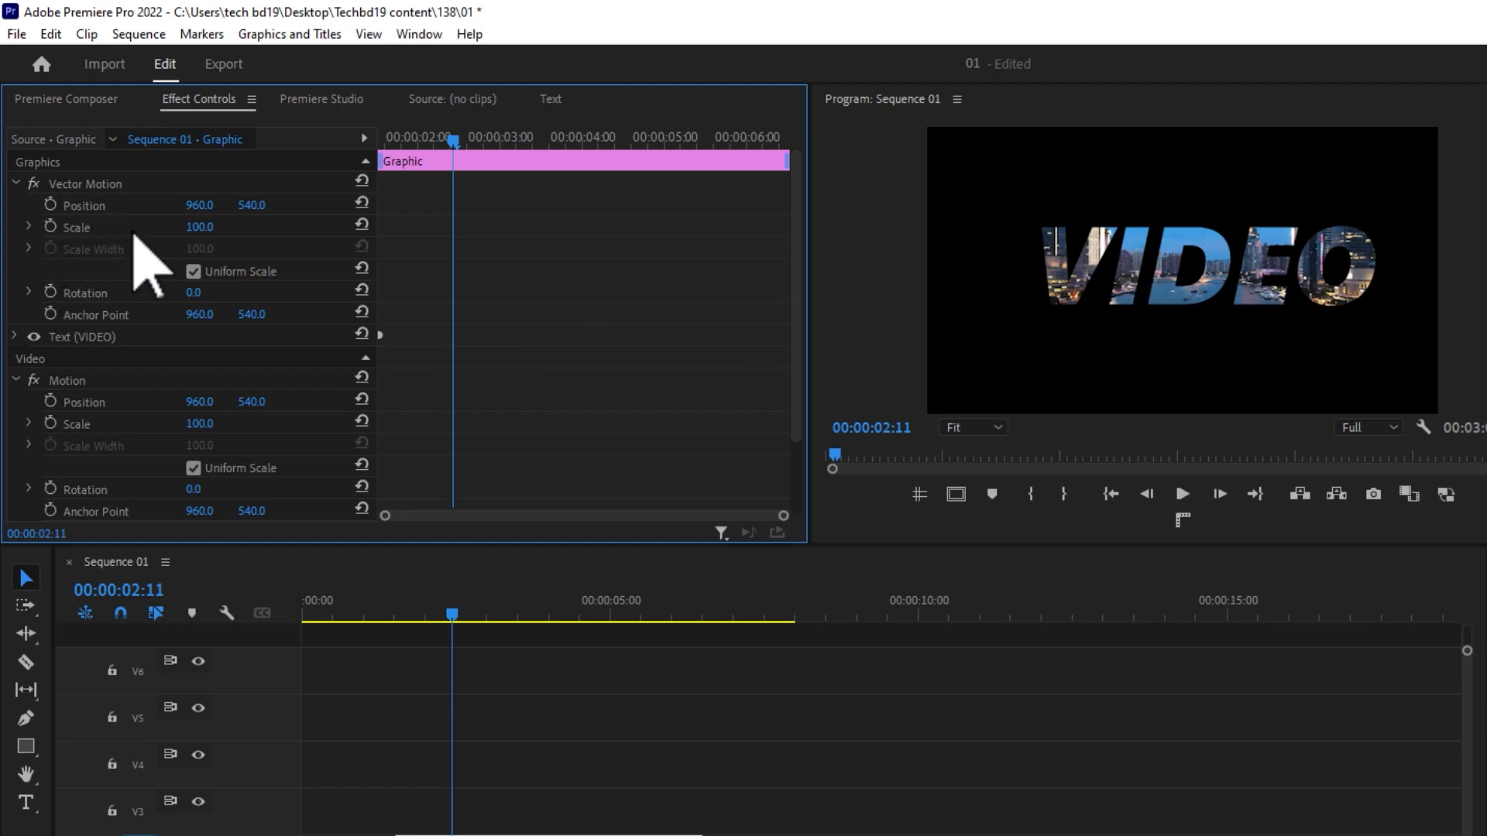
click(82, 190)
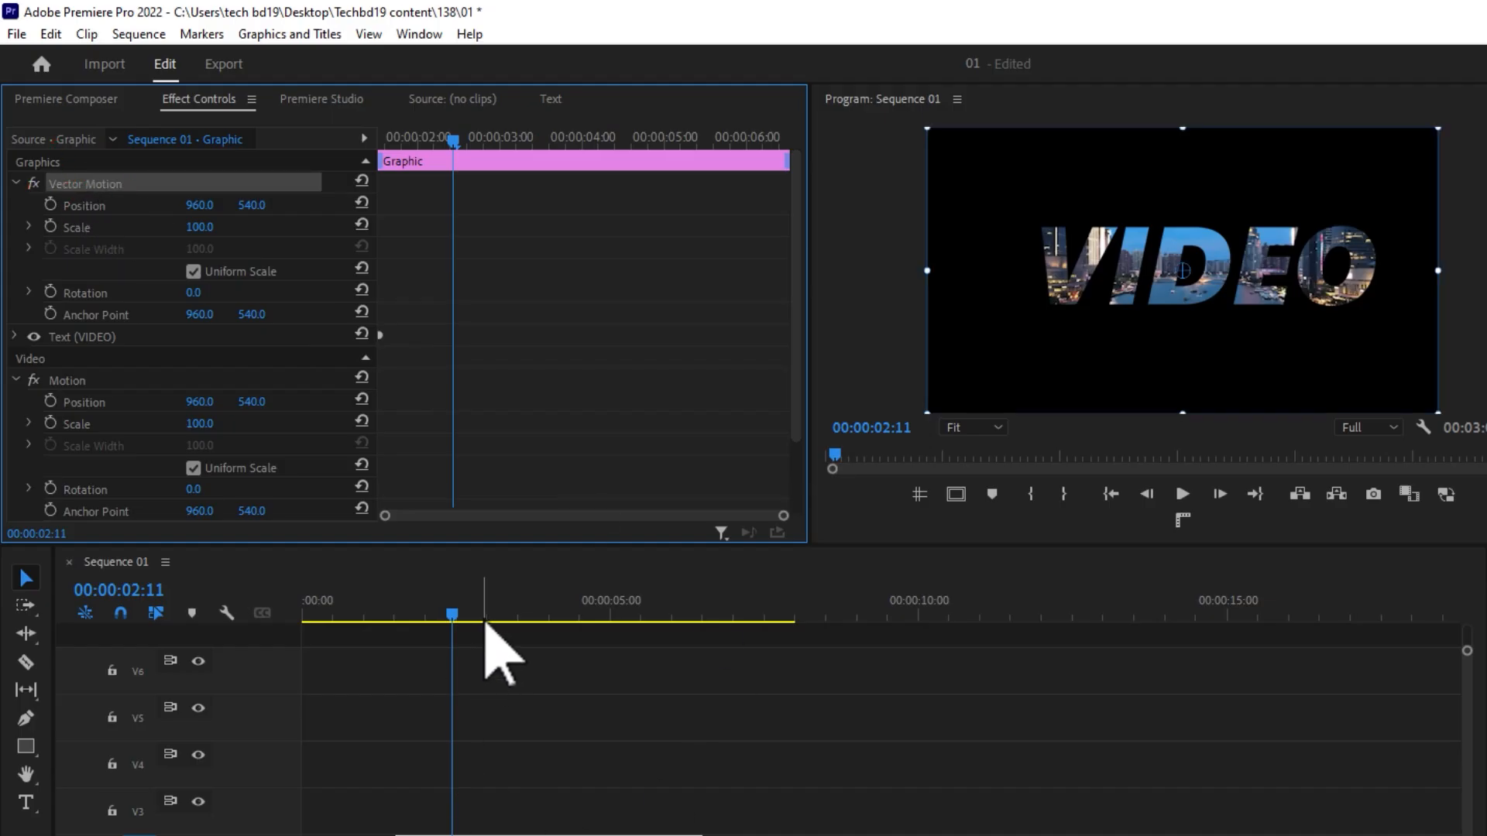
click(468, 613)
click(411, 734)
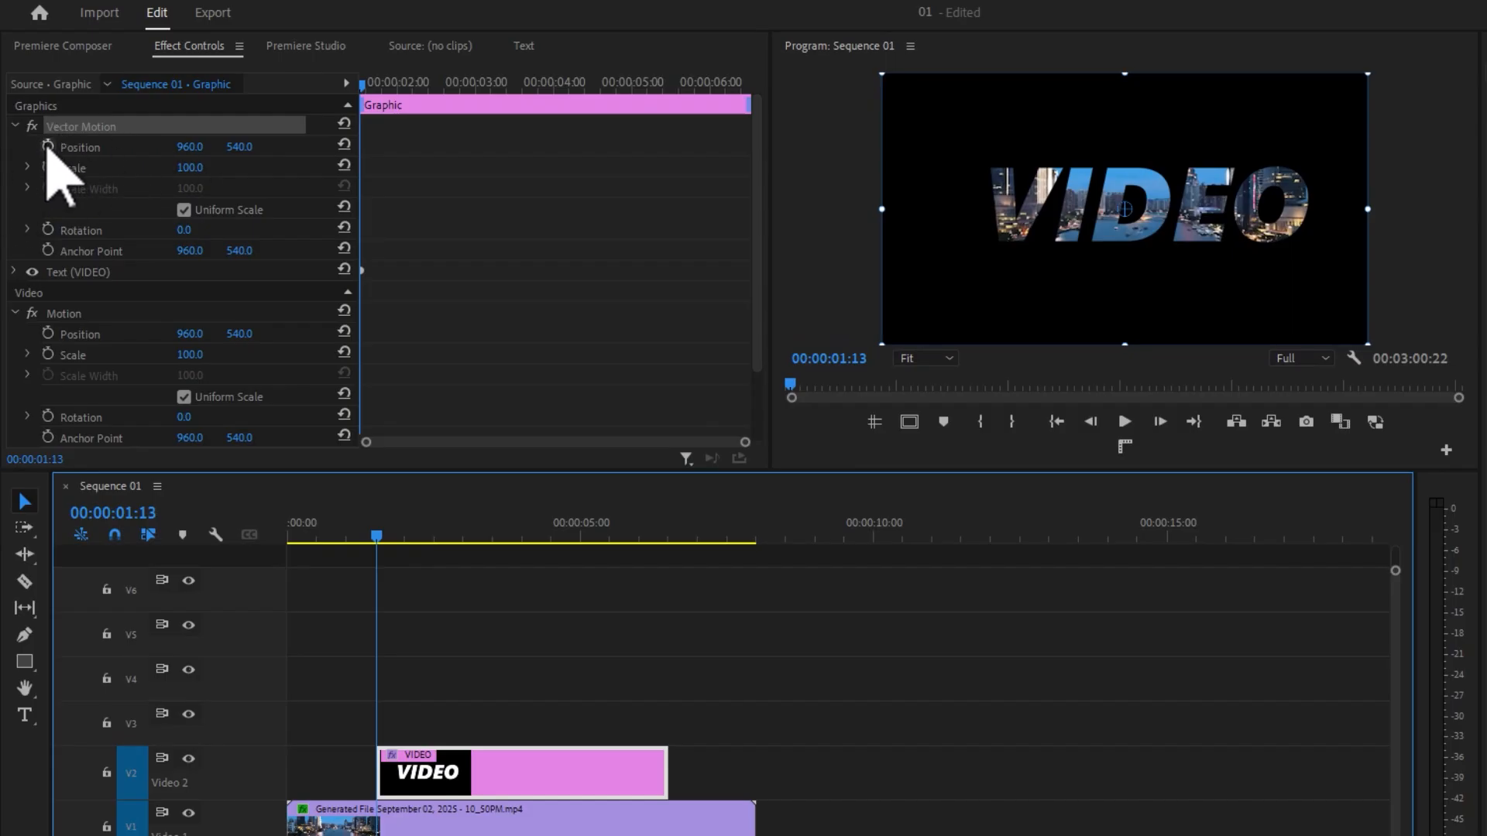
click(48, 147)
click(48, 166)
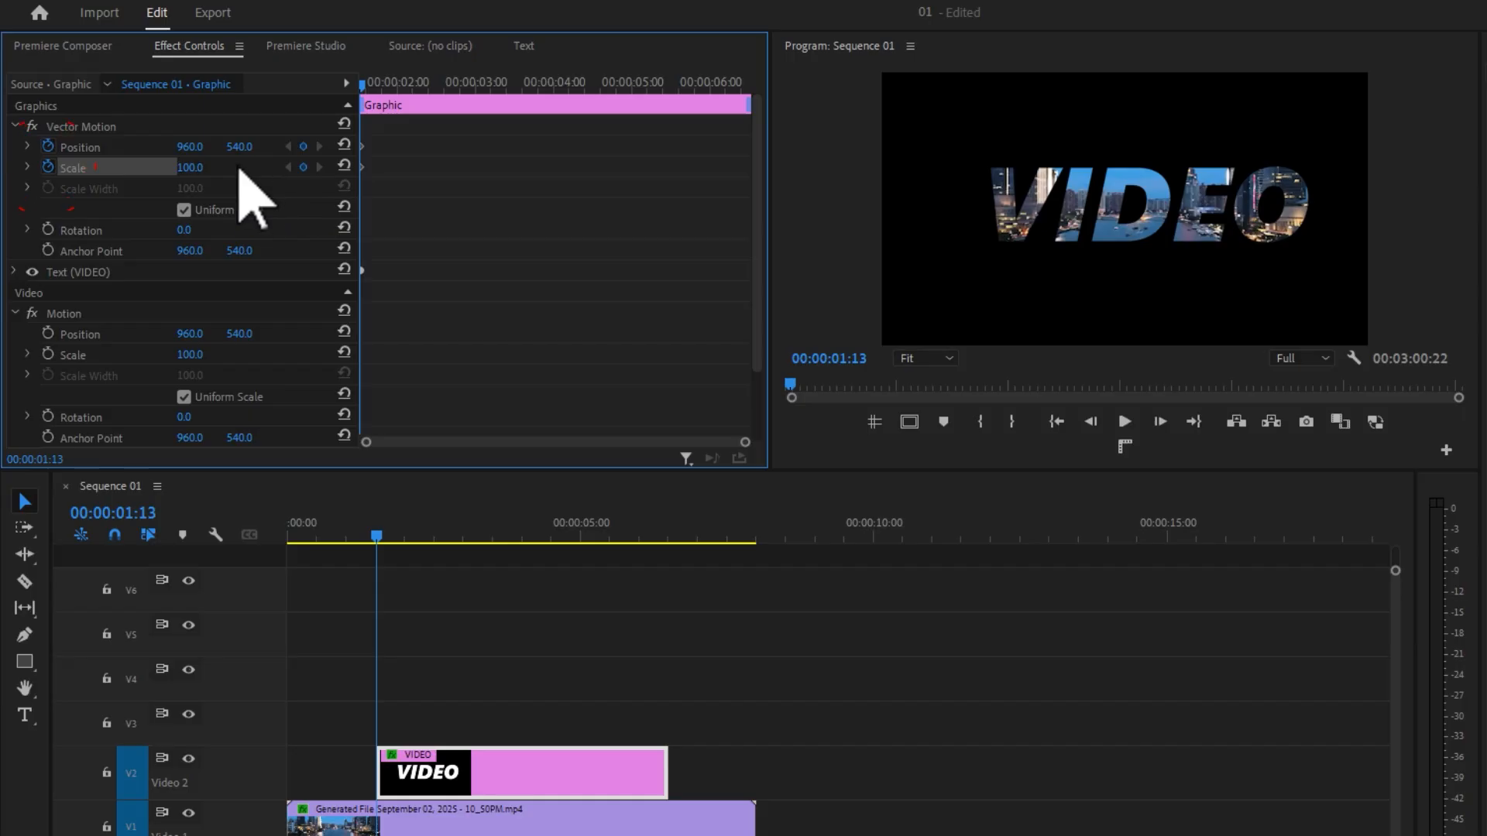
- At the first keyframe, set Vector Motion Scale to 2384 and horizontal Position to 2331 so the footage fills the frame
drag(186, 166, 249, 199)
mouse_move(190, 147)
mouse_down()
mouse_move(325, 146)
mouse_move(143, 169)
mouse_move(190, 146)
mouse_move(154, 146)
mouse_move(178, 146)
mouse_up()
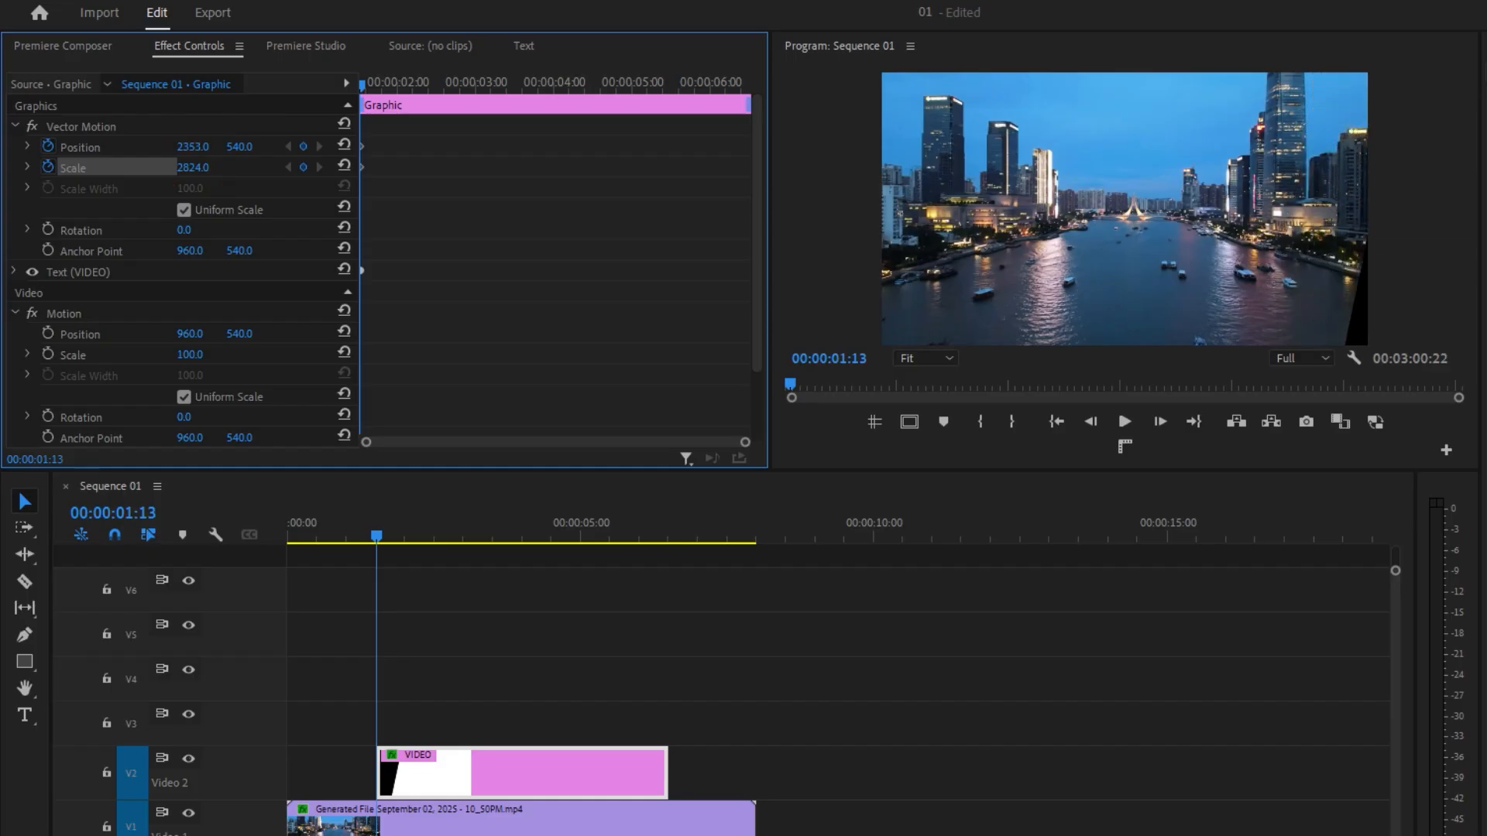
click(191, 172)
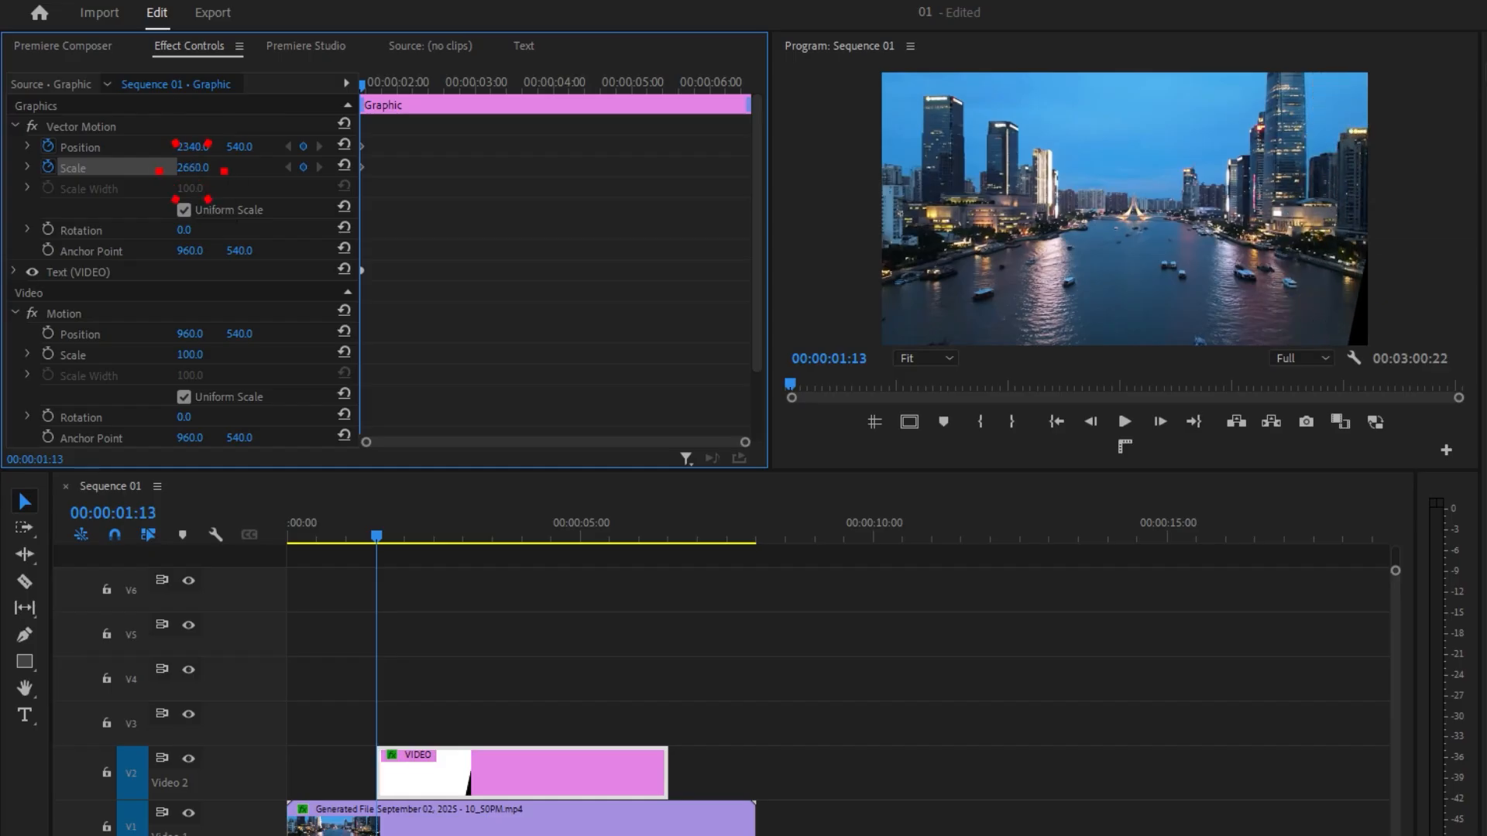
drag(191, 168, 267, 155)
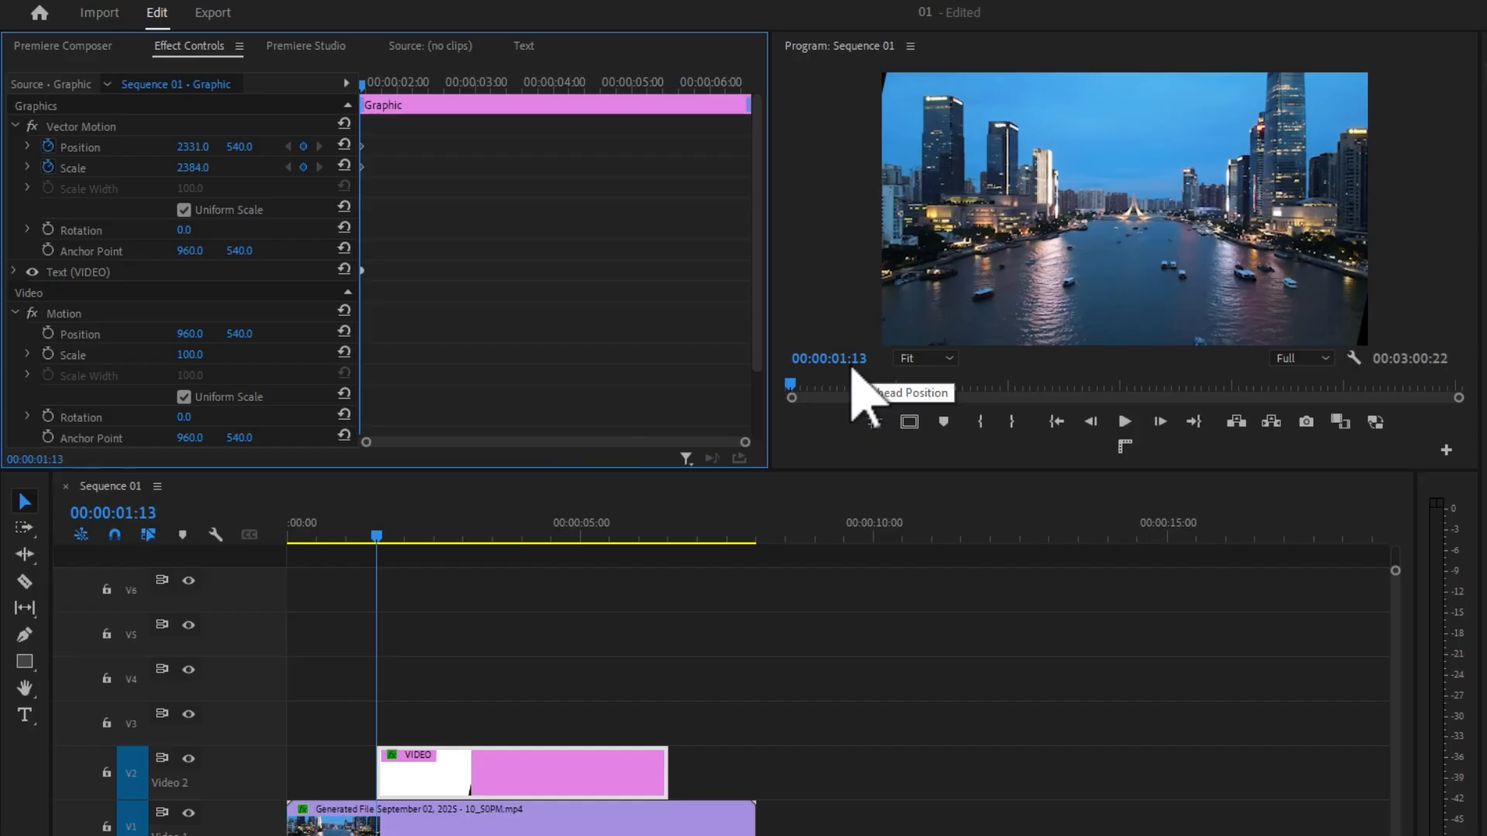
- At 00:00:03:13, reset Vector Motion Scale to 100 and Position to 960, 540, and play back the zoom animation
click(392, 83)
drag(396, 91, 528, 124)
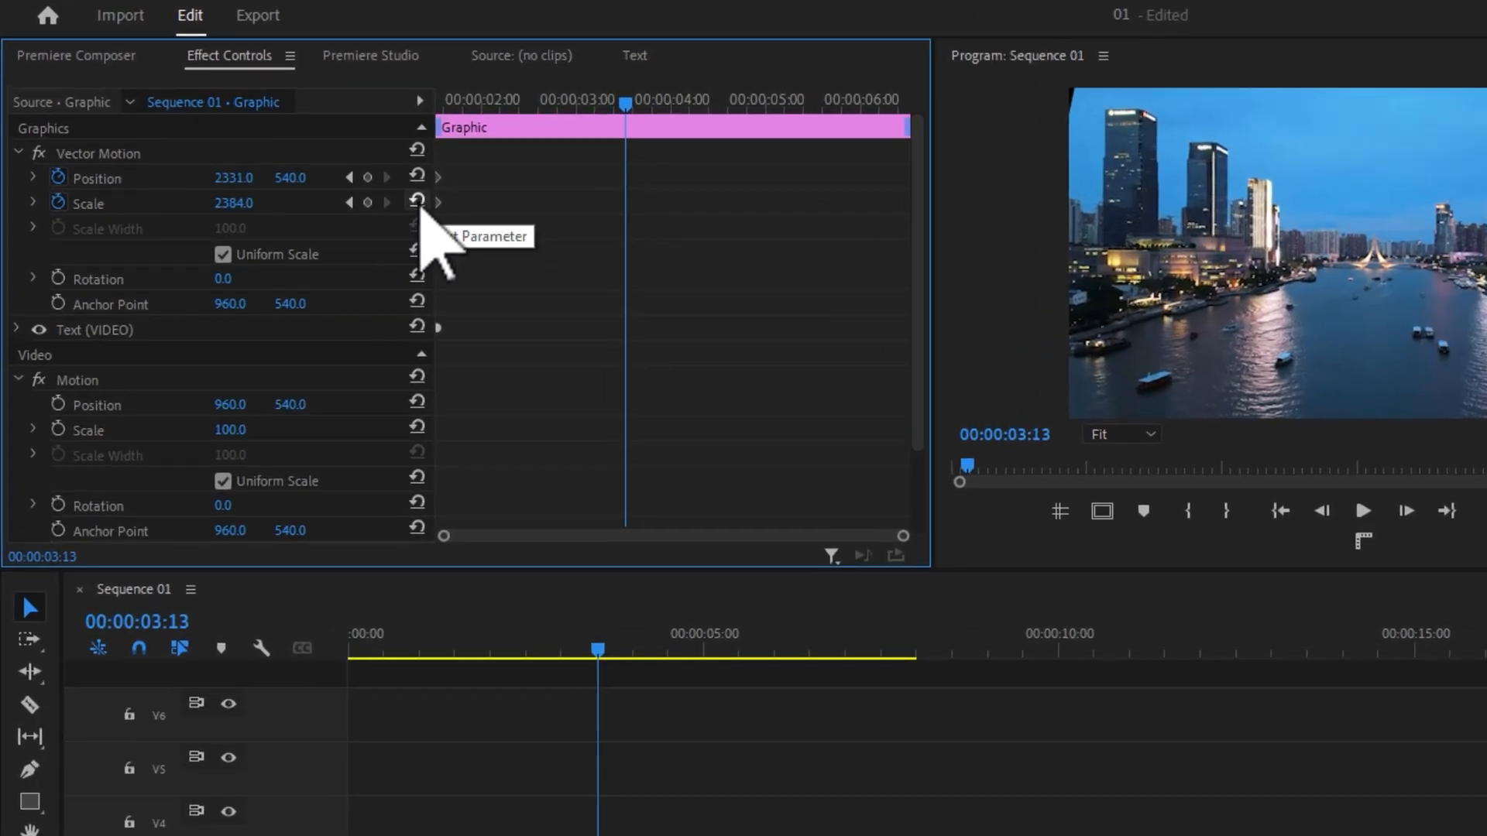
click(418, 203)
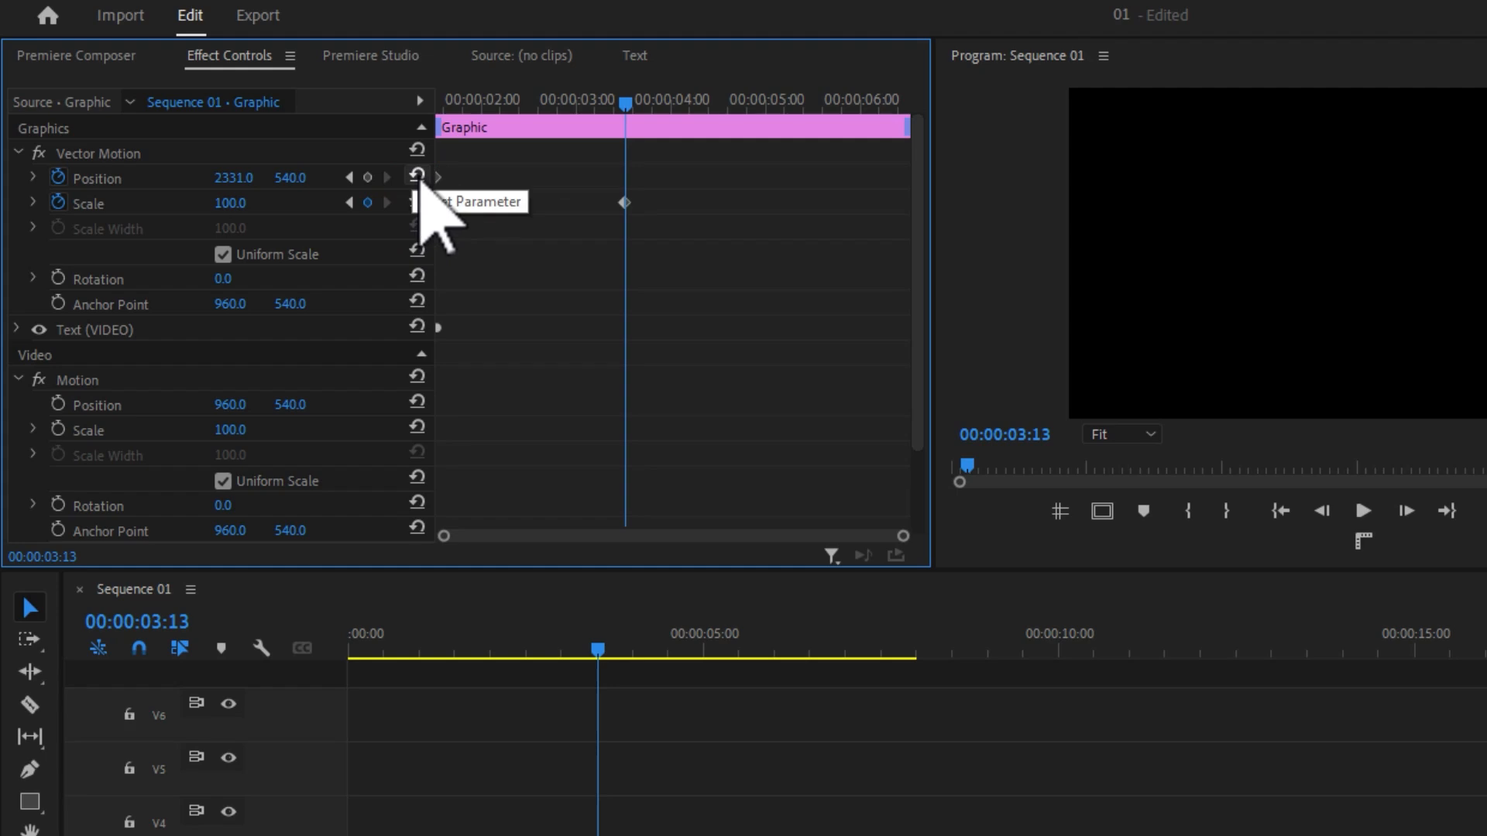
click(418, 177)
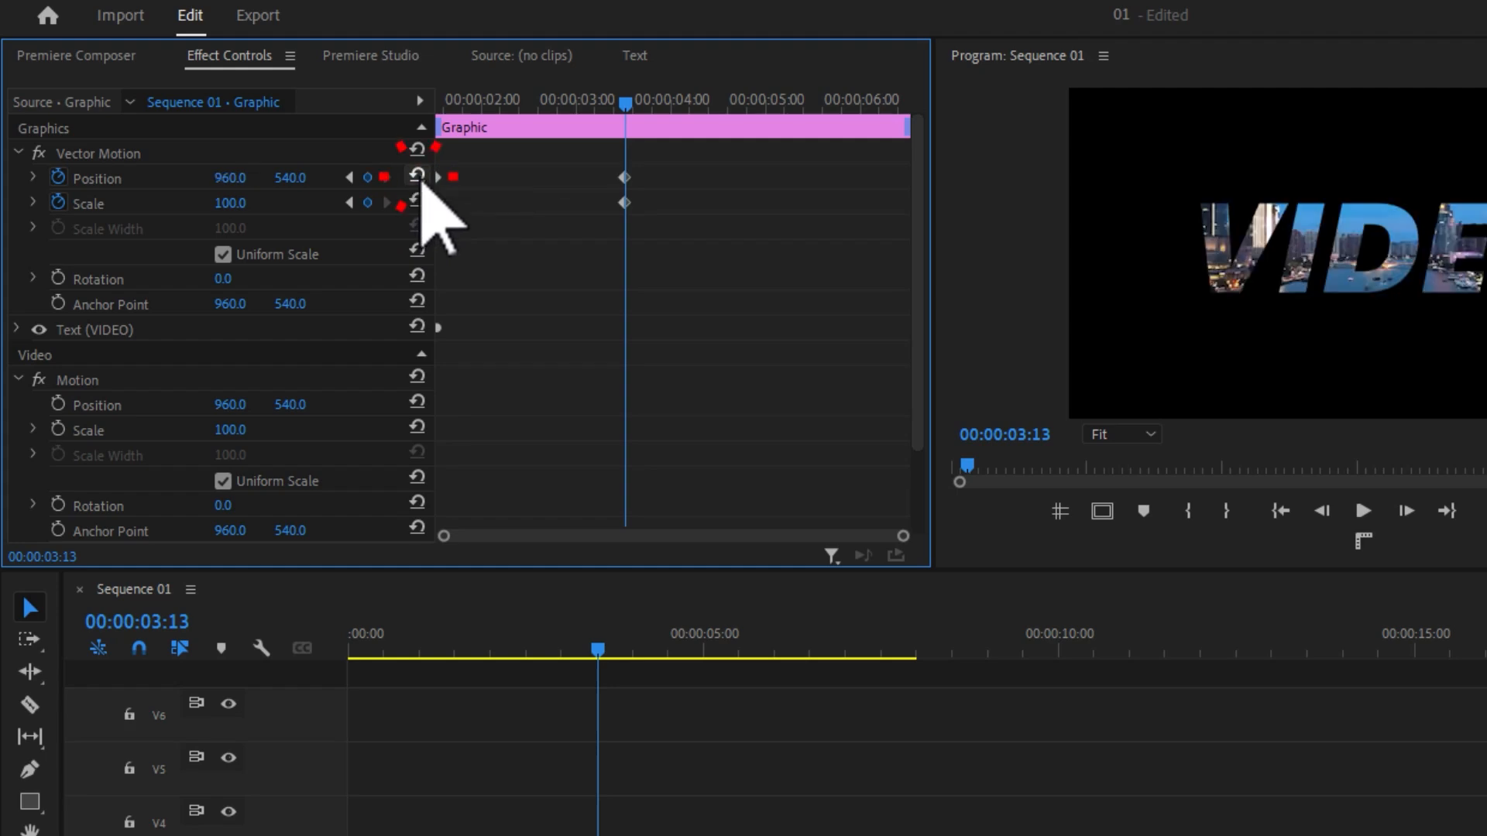
drag(478, 94, 331, 133)
key(space)
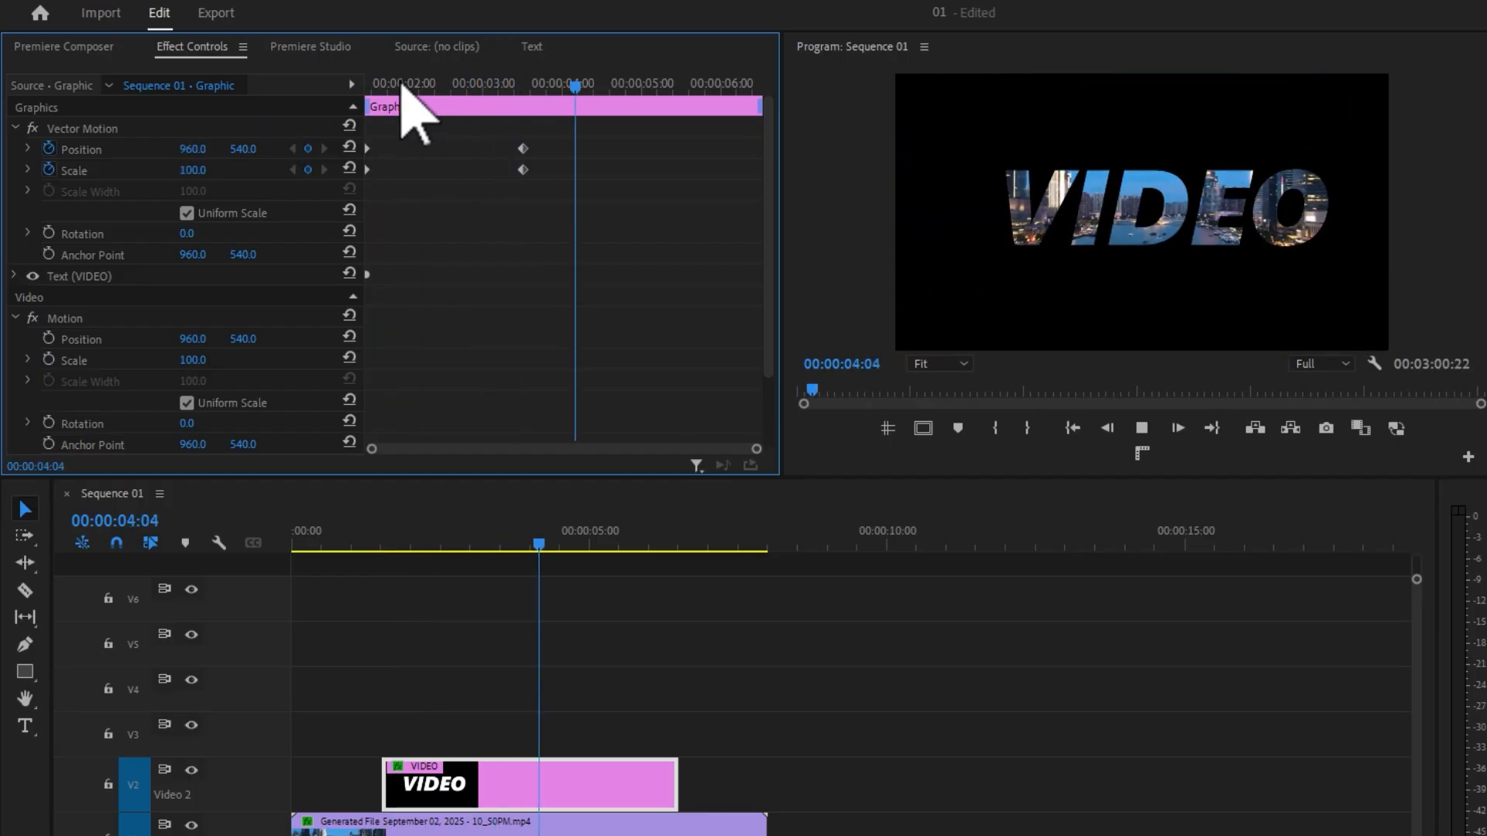
- Replay and scrub the zoom-out animation from the start of the VIDEO text clip
key(space)
drag(371, 93, 375, 142)
key(space)
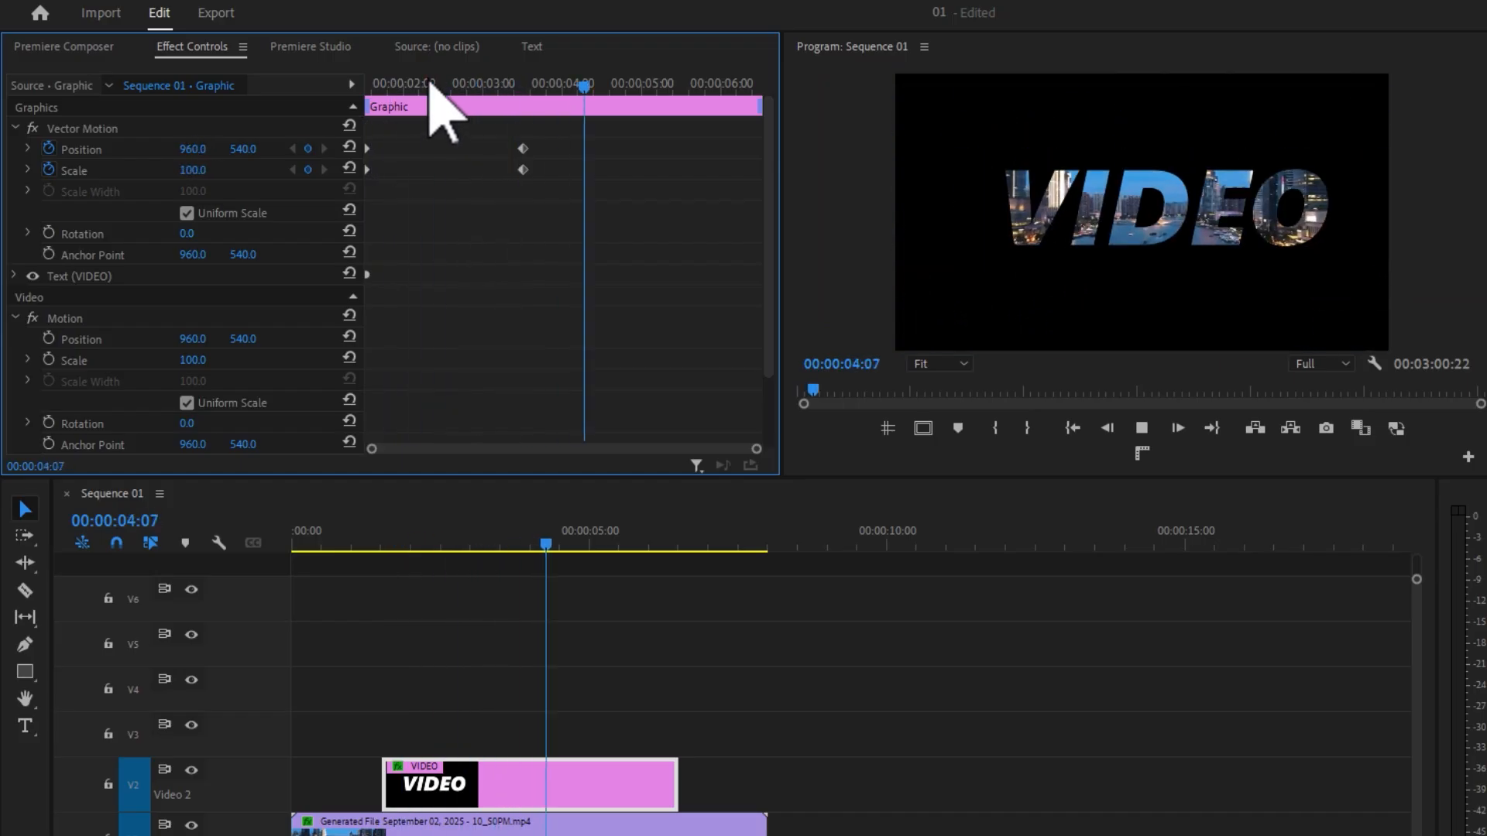
key(space)
drag(371, 109, 341, 112)
- Apply Ease In and Ease Out temporal interpolation to all Vector Motion Position and Scale keyframes
drag(608, 191, 256, 88)
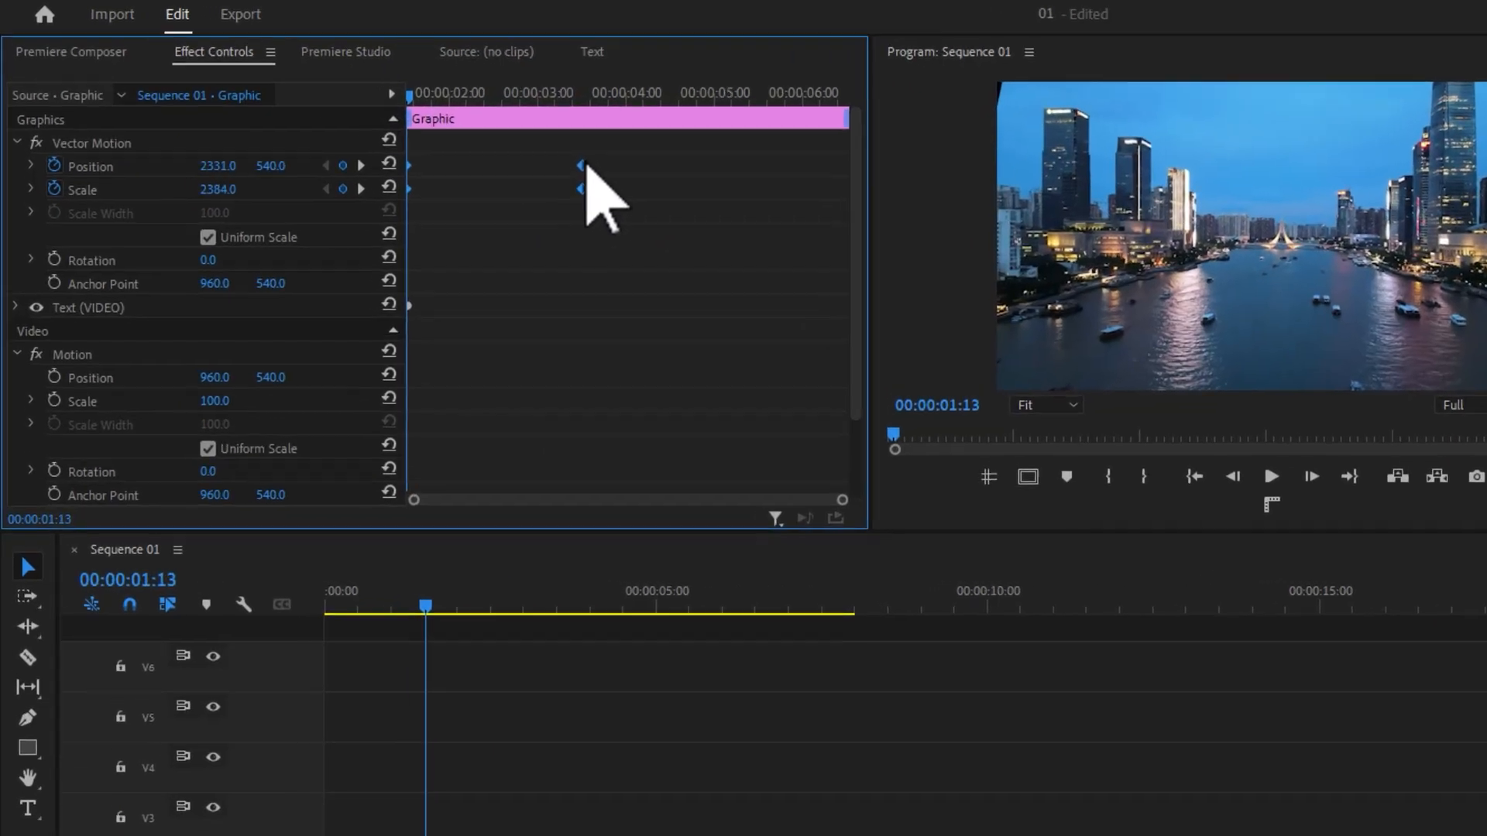
right_click(523, 147)
mouse_move(716, 380)
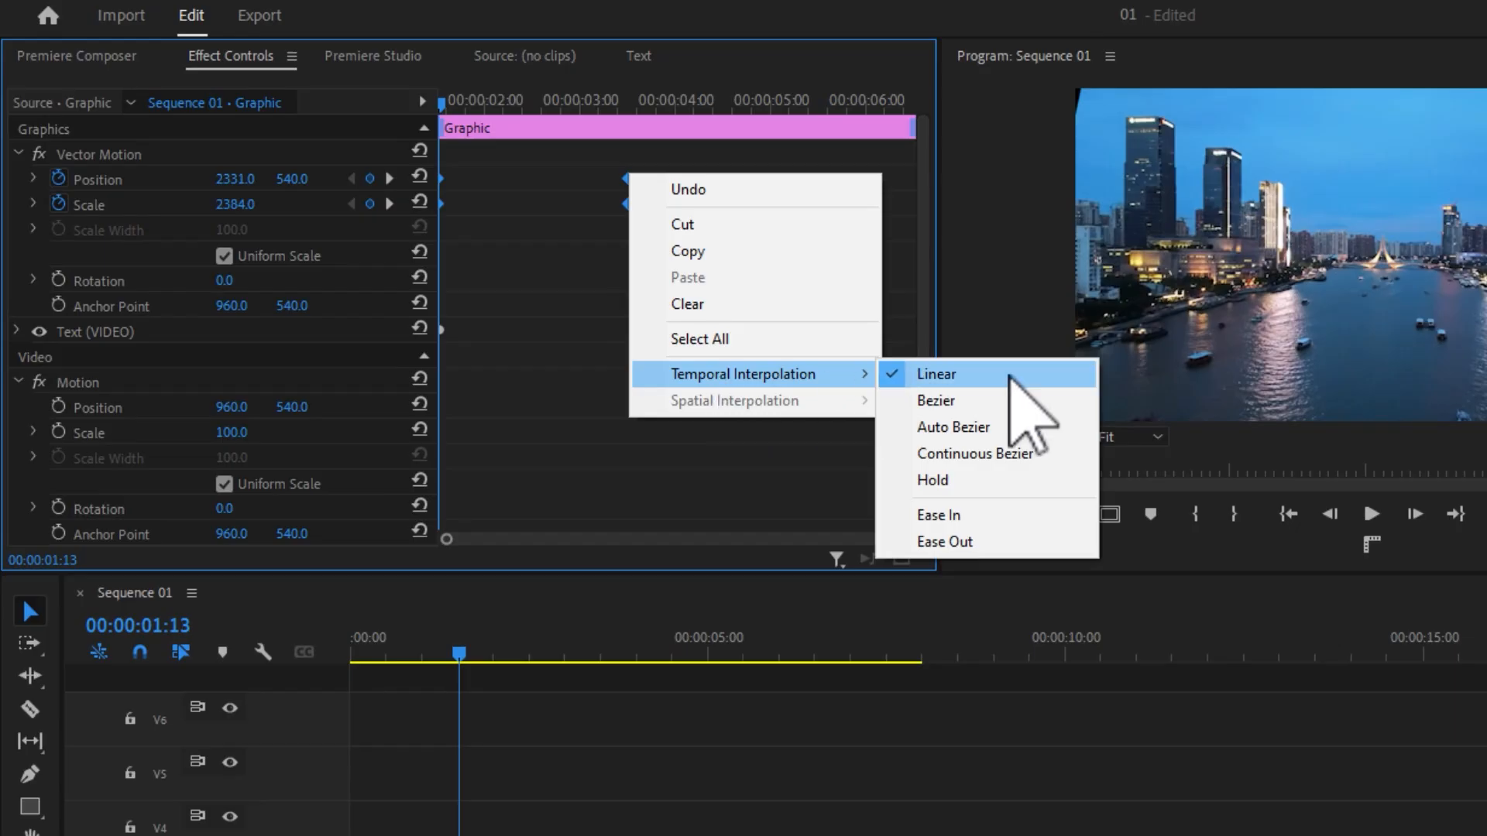
click(957, 516)
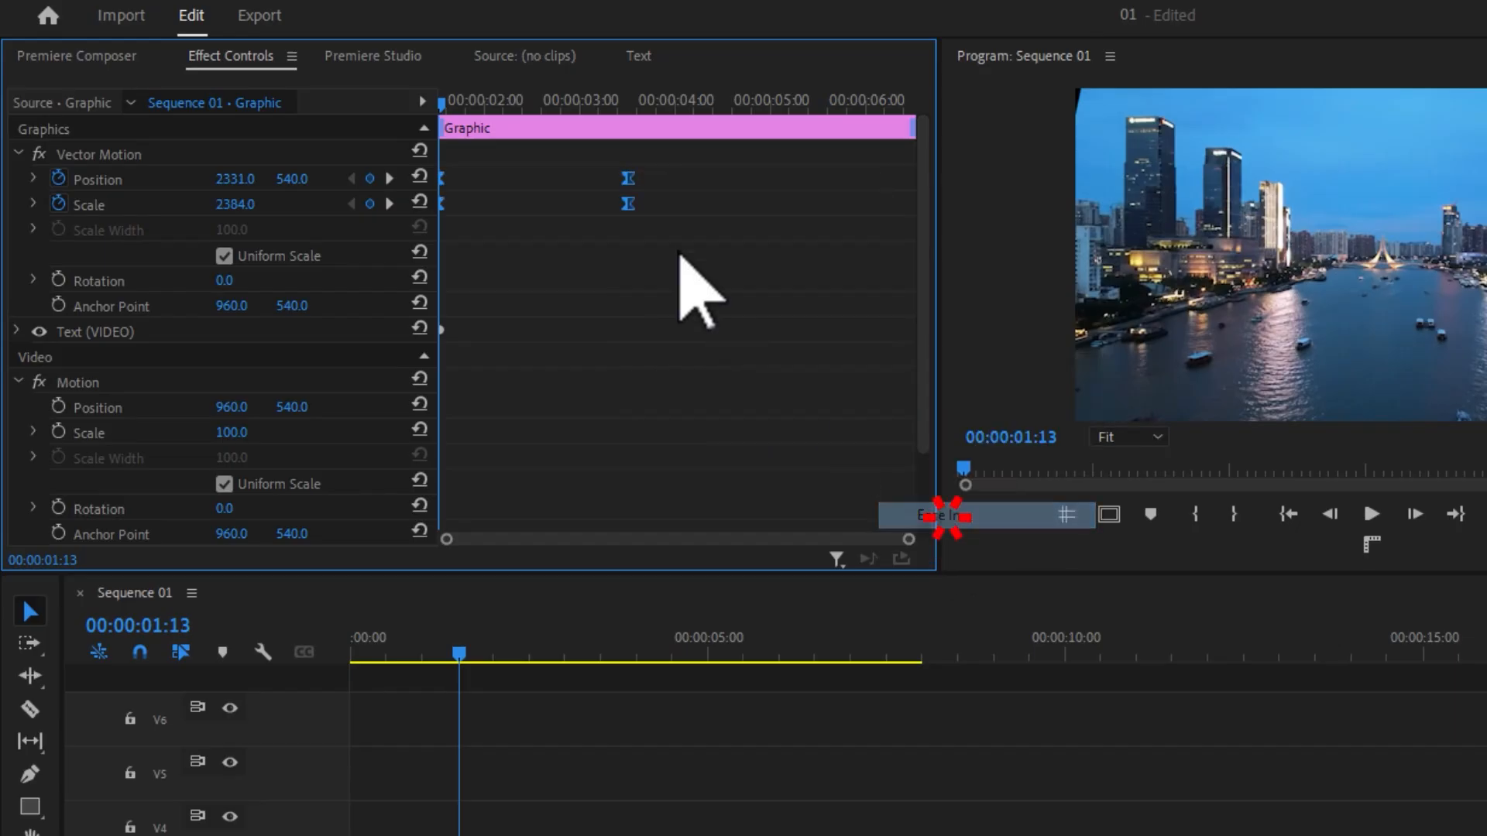
right_click(628, 179)
mouse_move(797, 377)
click(929, 540)
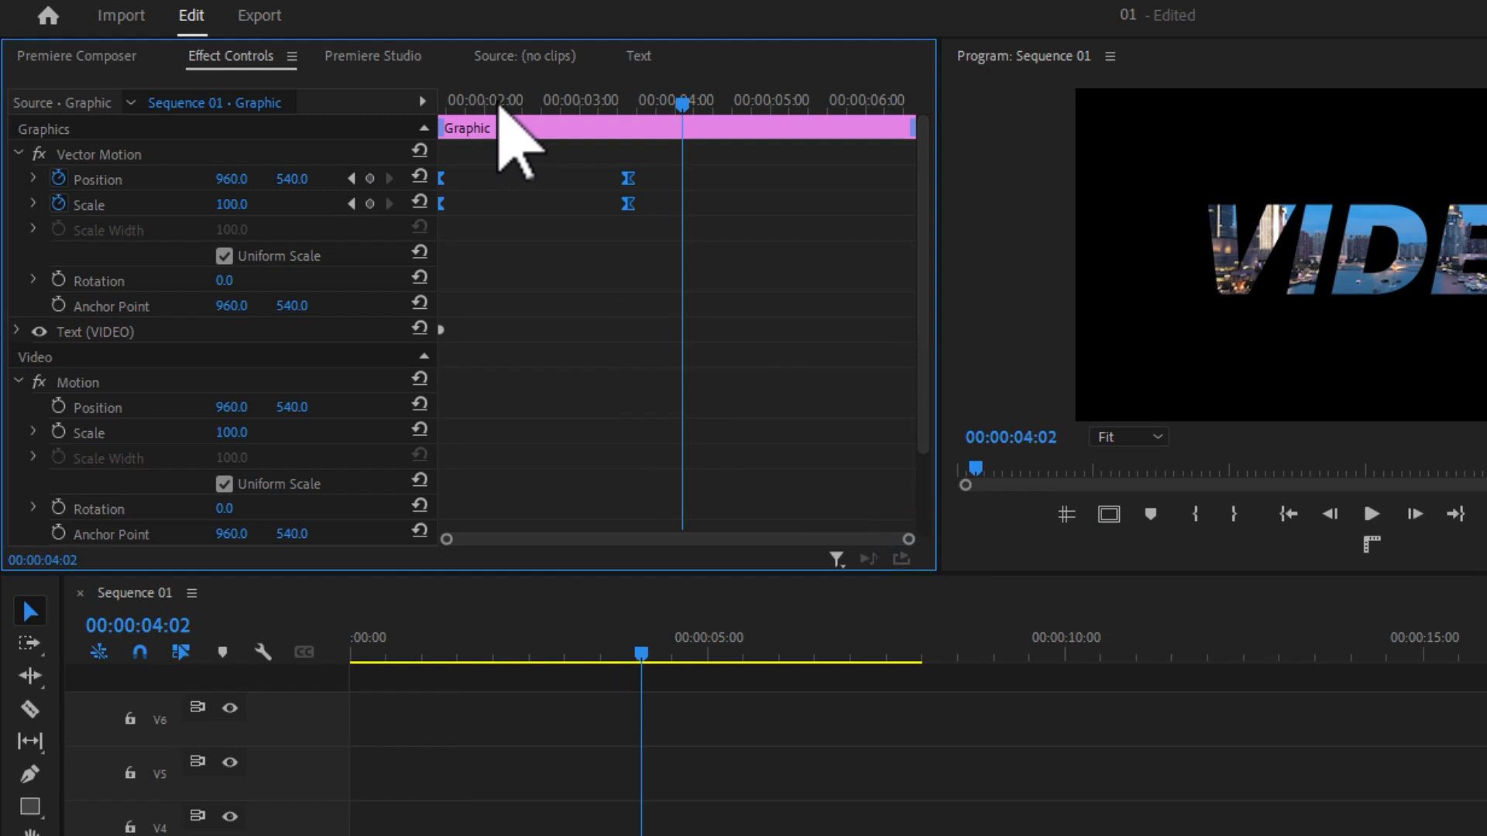
- Expand the Vector Motion Scale graph and reshape its velocity curve to start fast at the first keyframe and slow toward the second
click(477, 101)
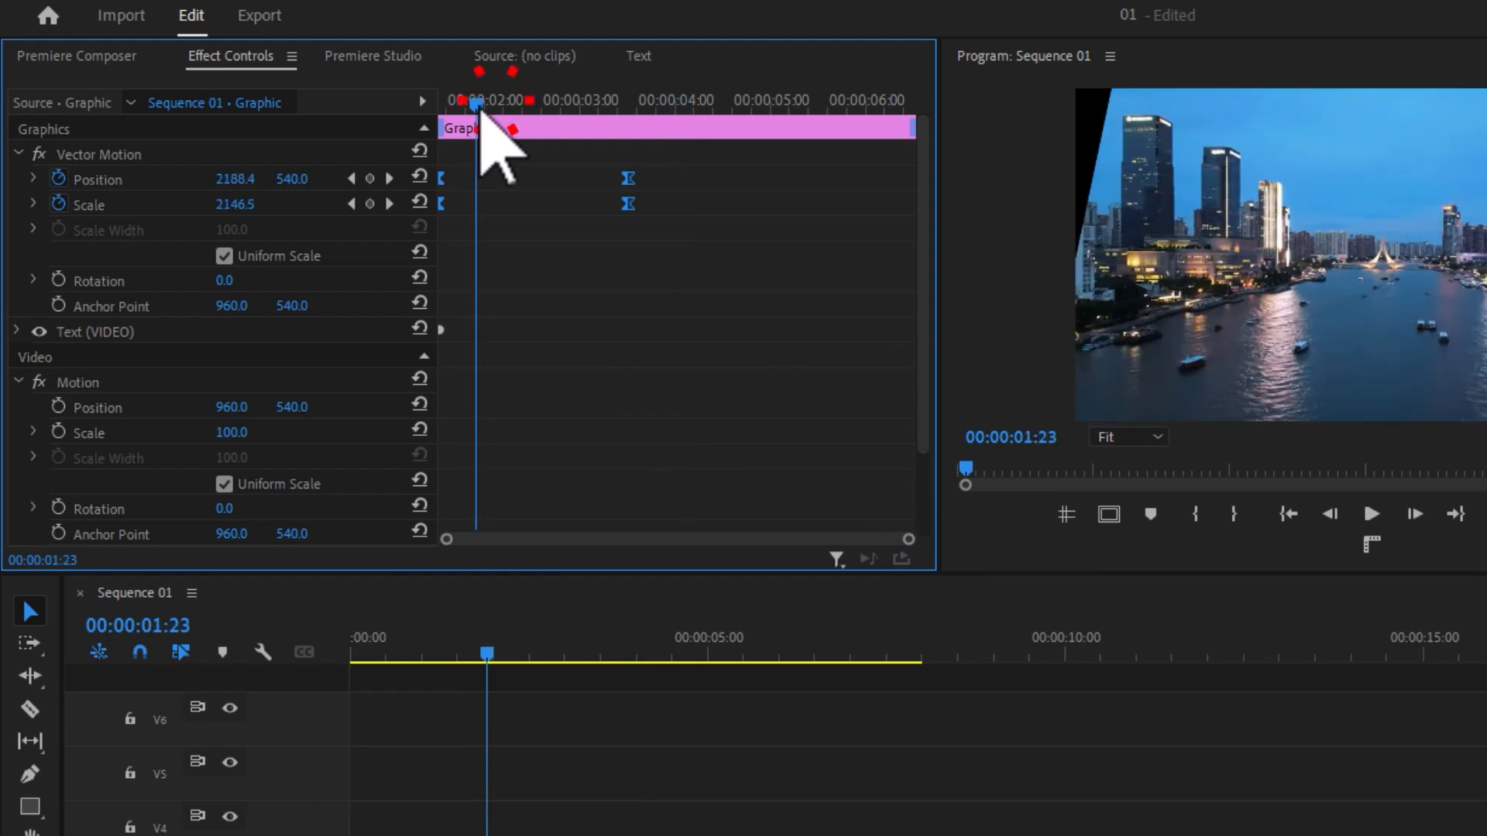
click(33, 204)
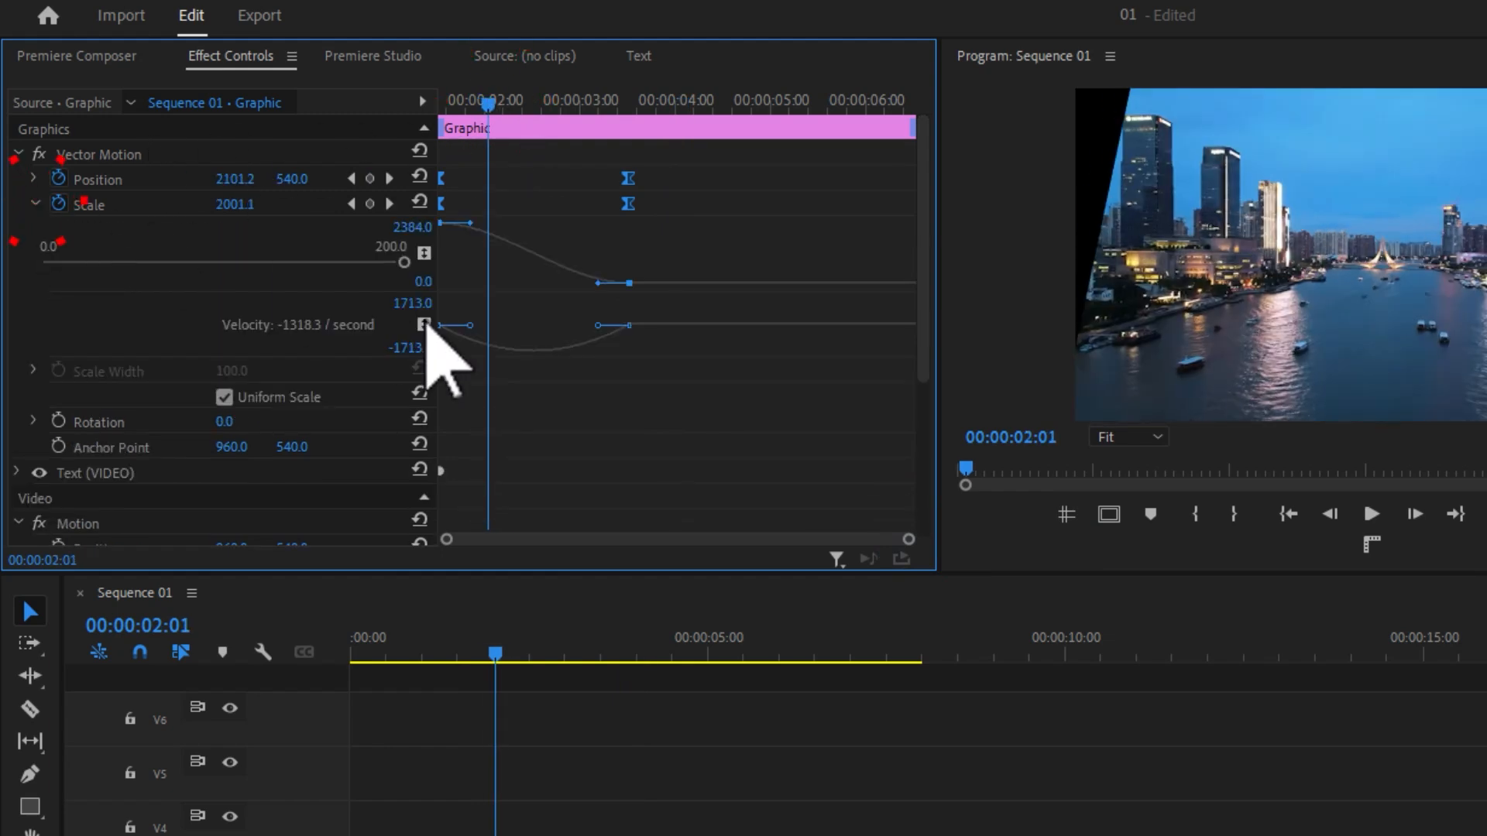
click(671, 385)
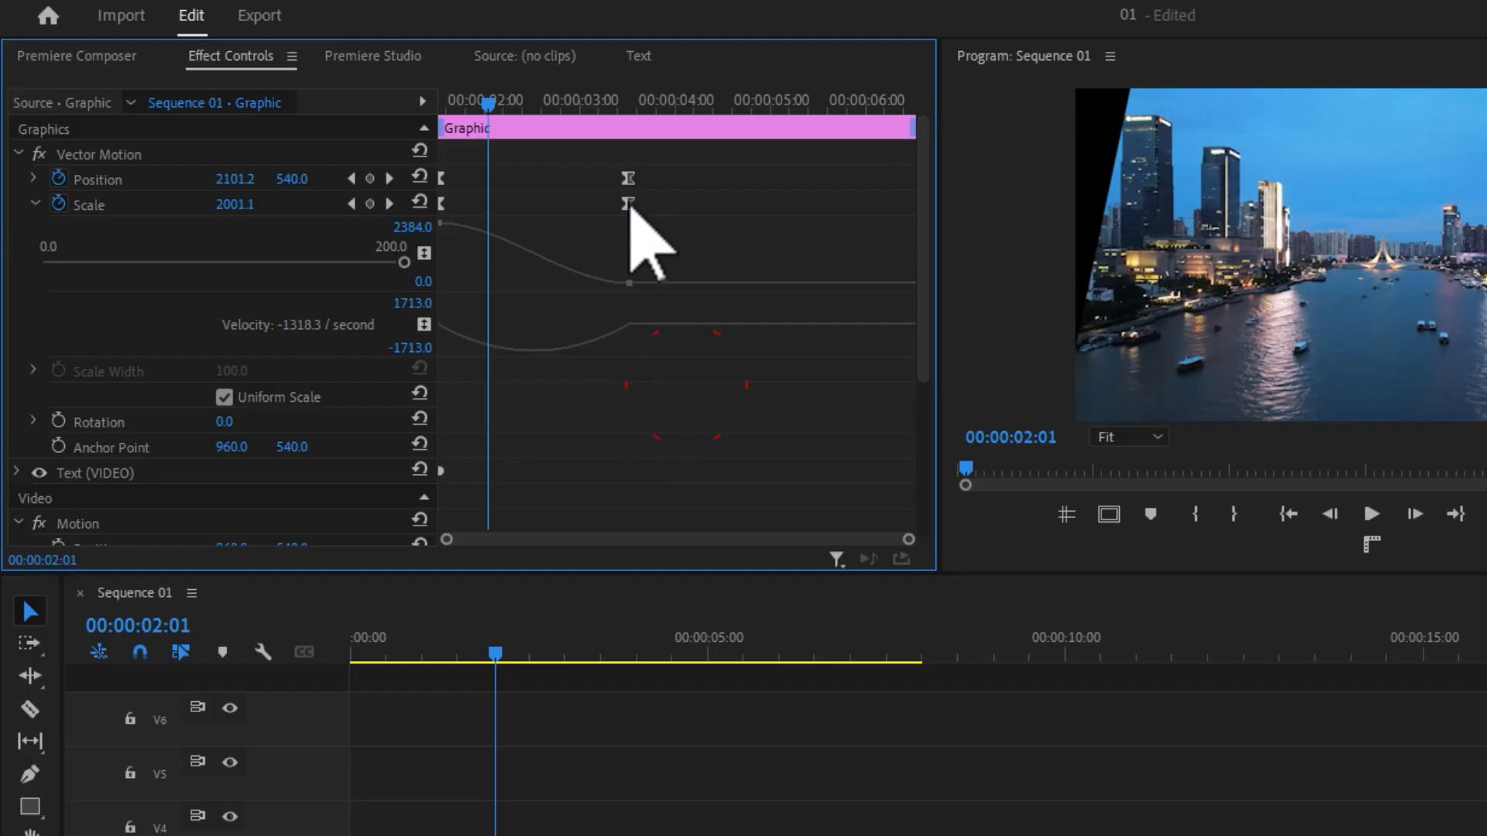
click(621, 103)
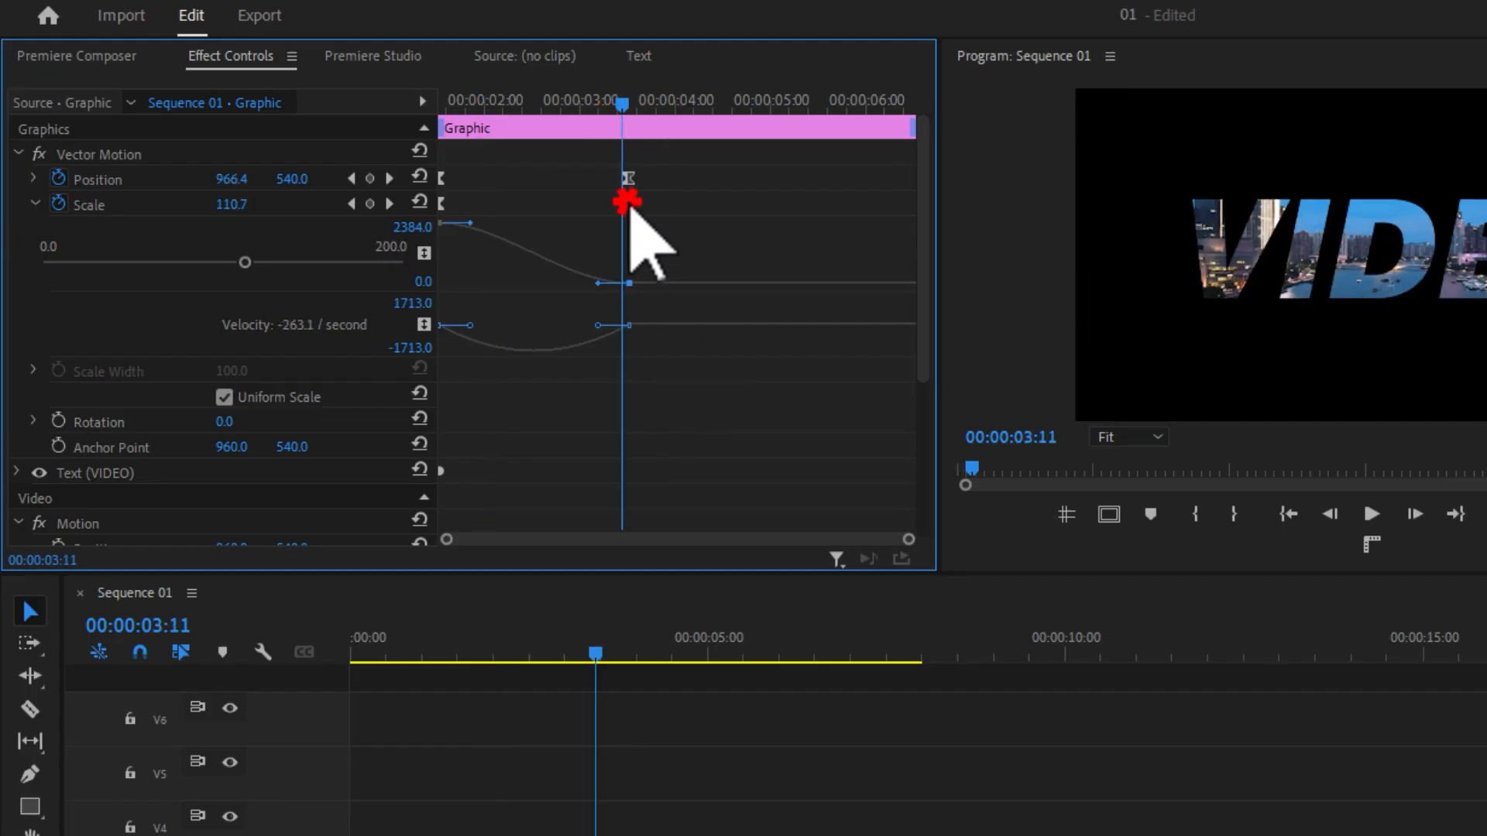
click(628, 203)
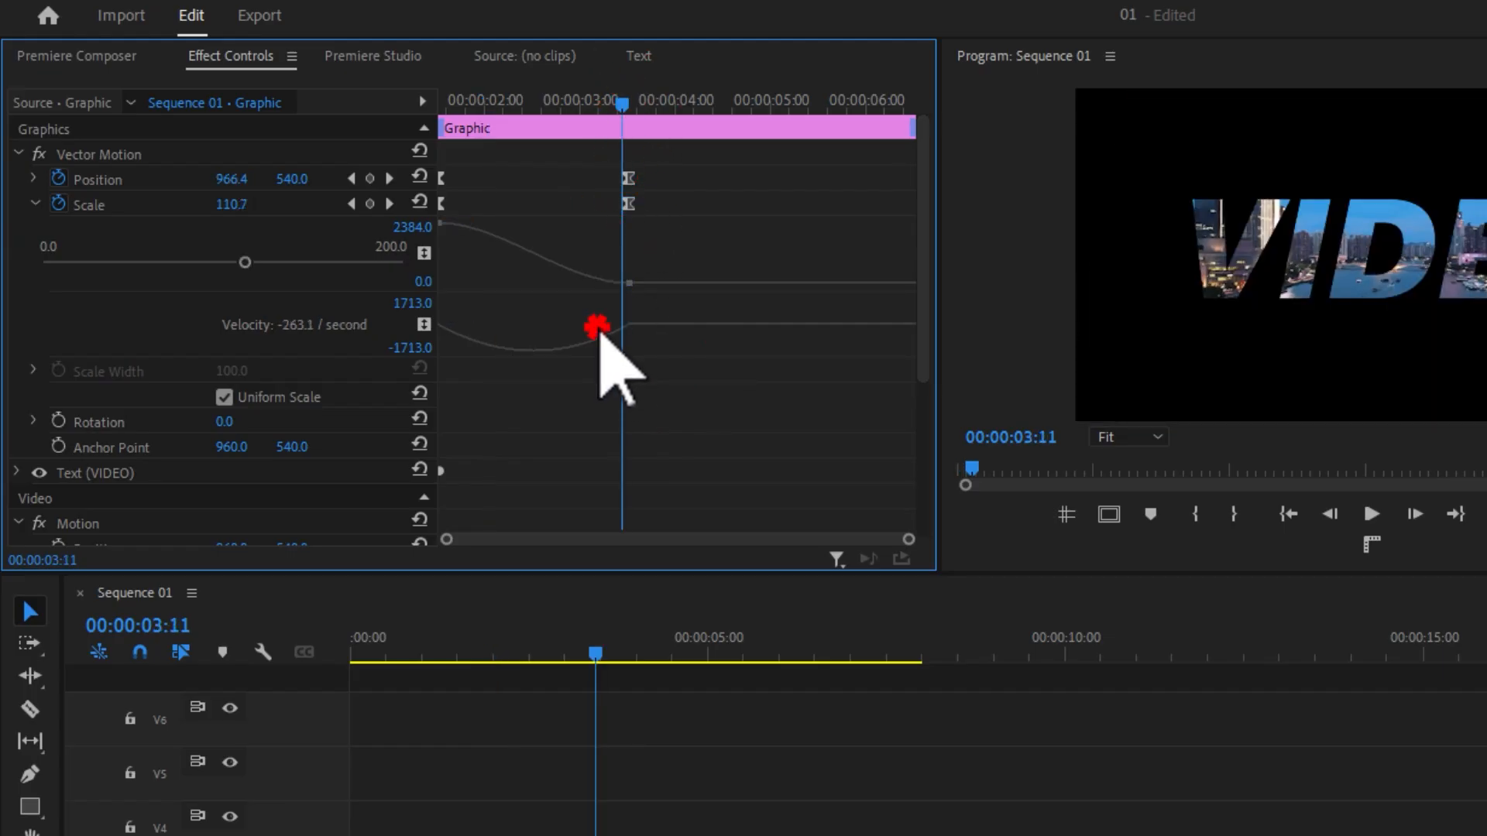
click(628, 203)
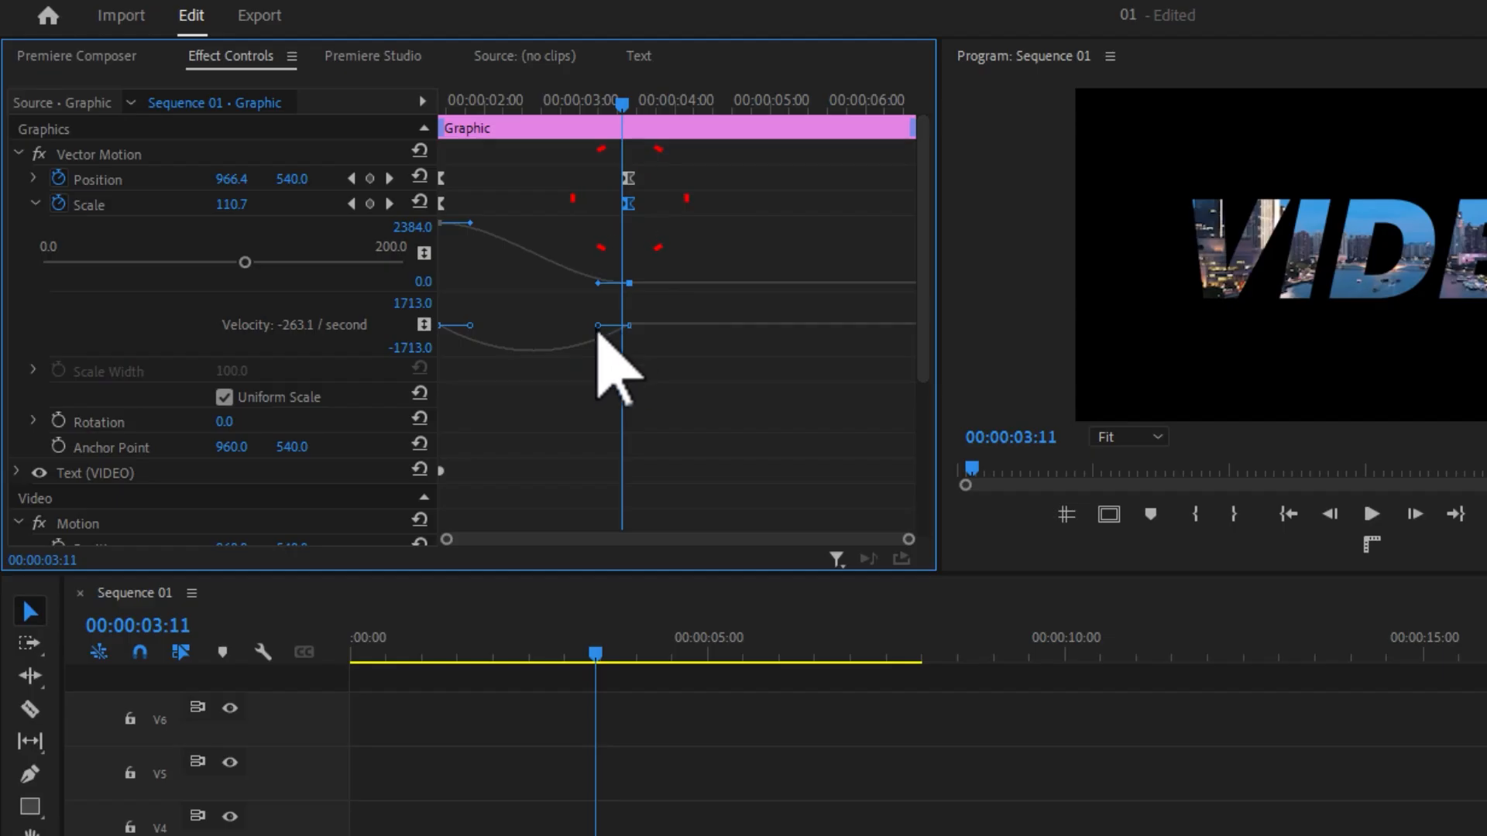
drag(595, 328, 442, 331)
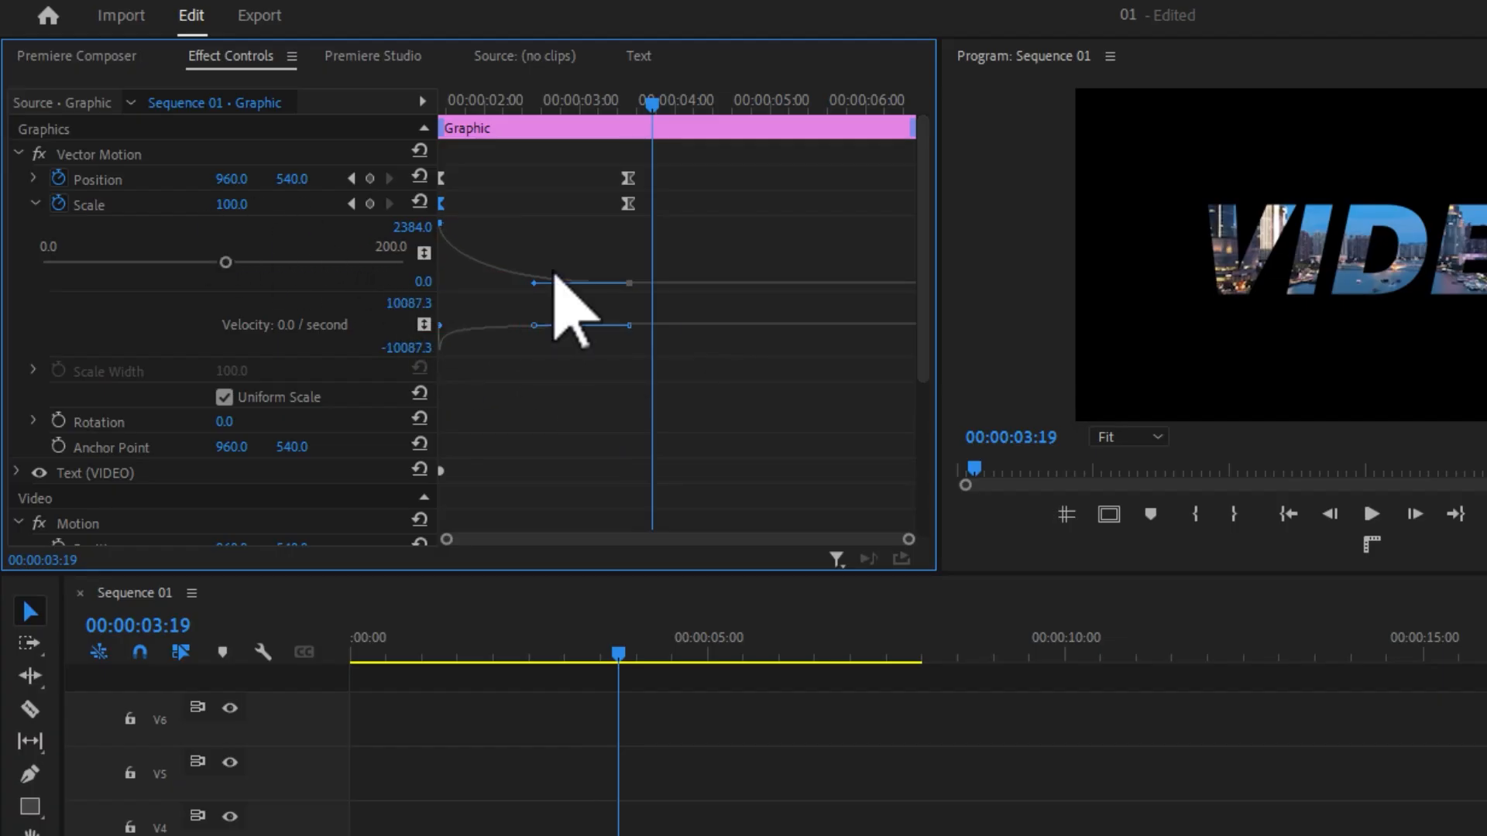
- Expand the Position velocity graph and pull both handles toward the first keyframe so the curve peaks at the start and eases out
click(31, 167)
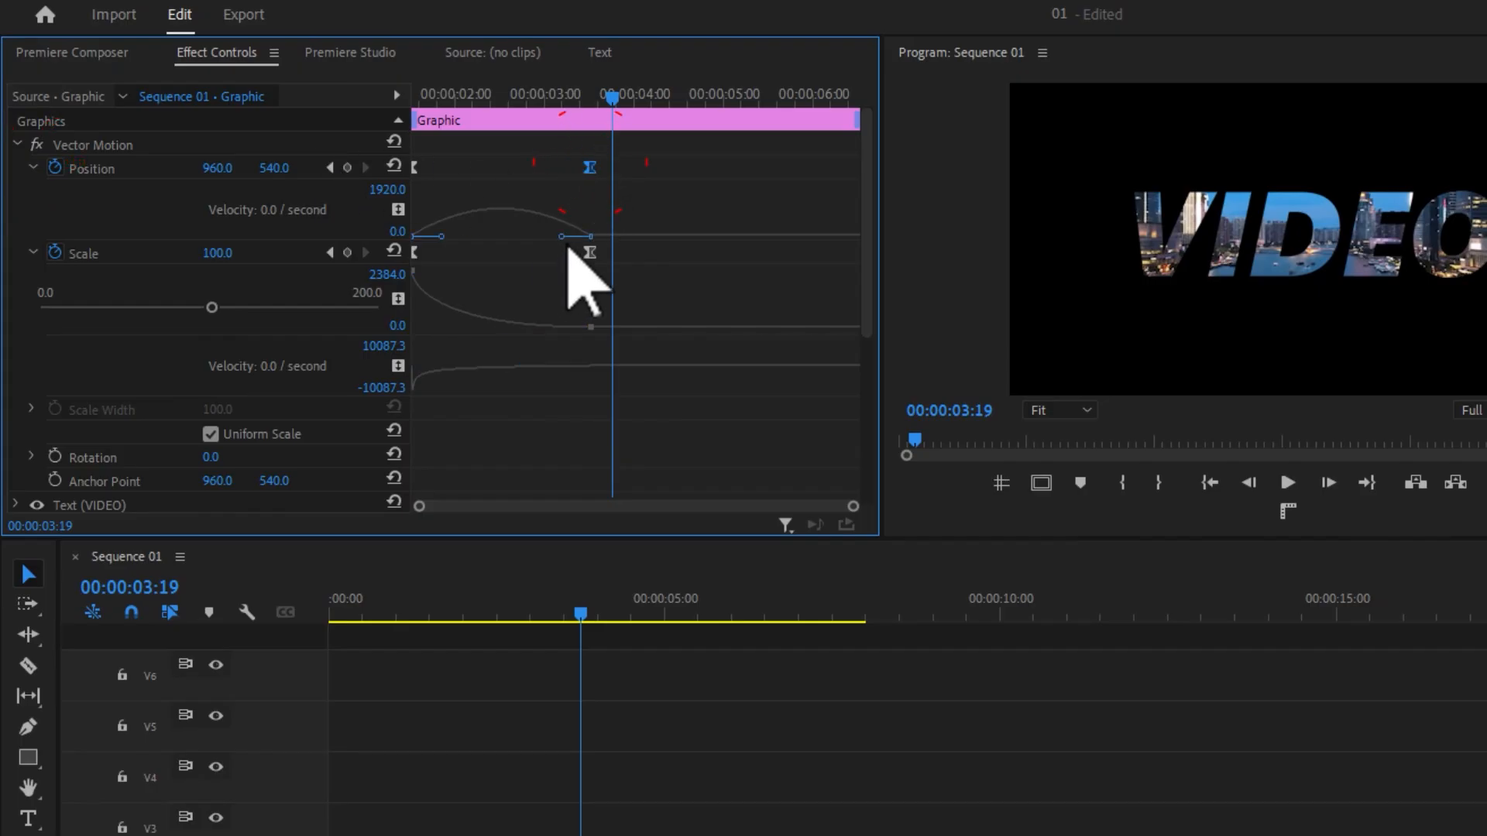
drag(561, 237, 487, 236)
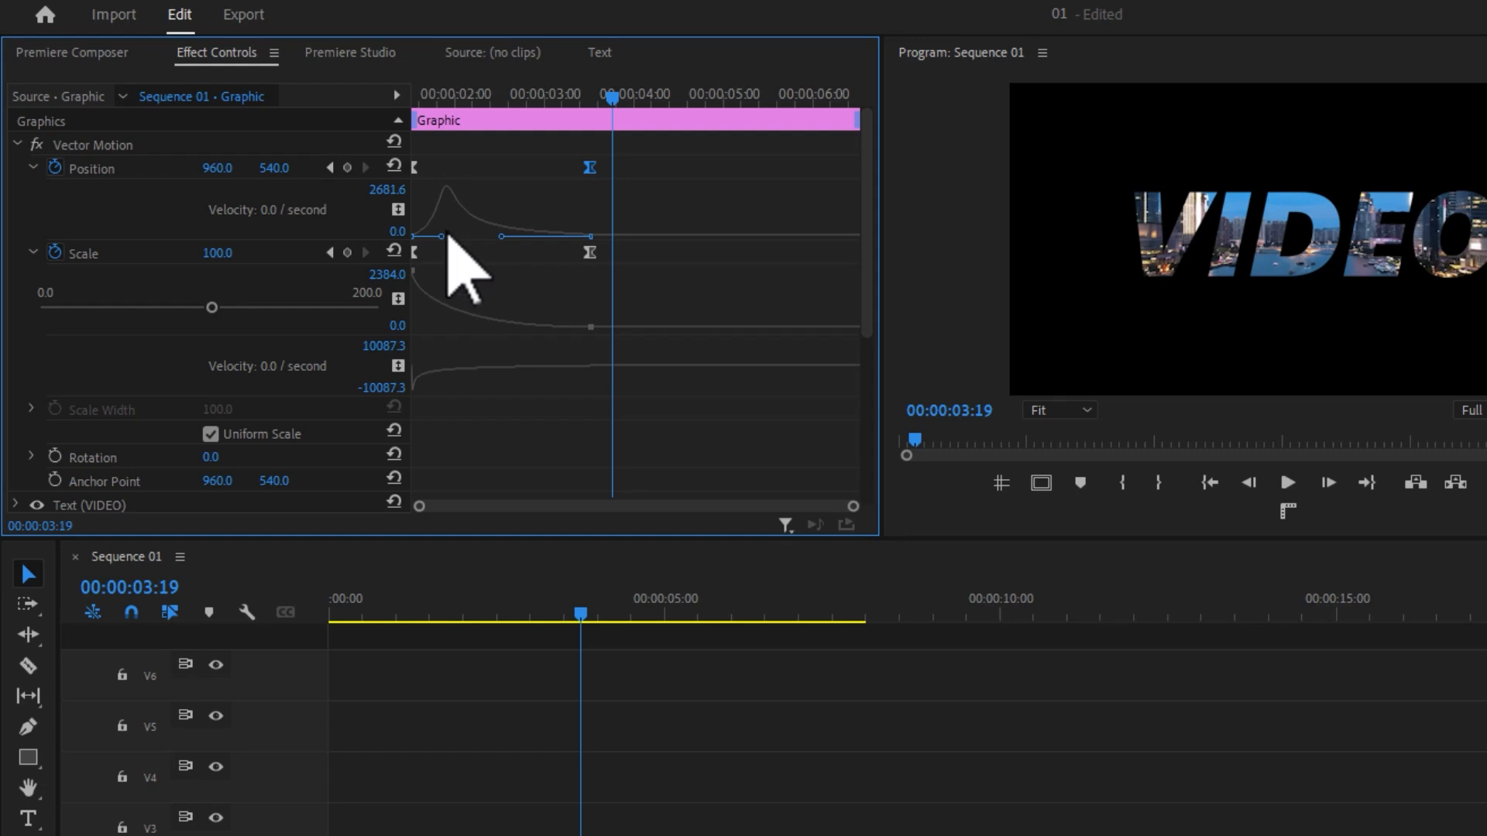
drag(441, 237, 415, 237)
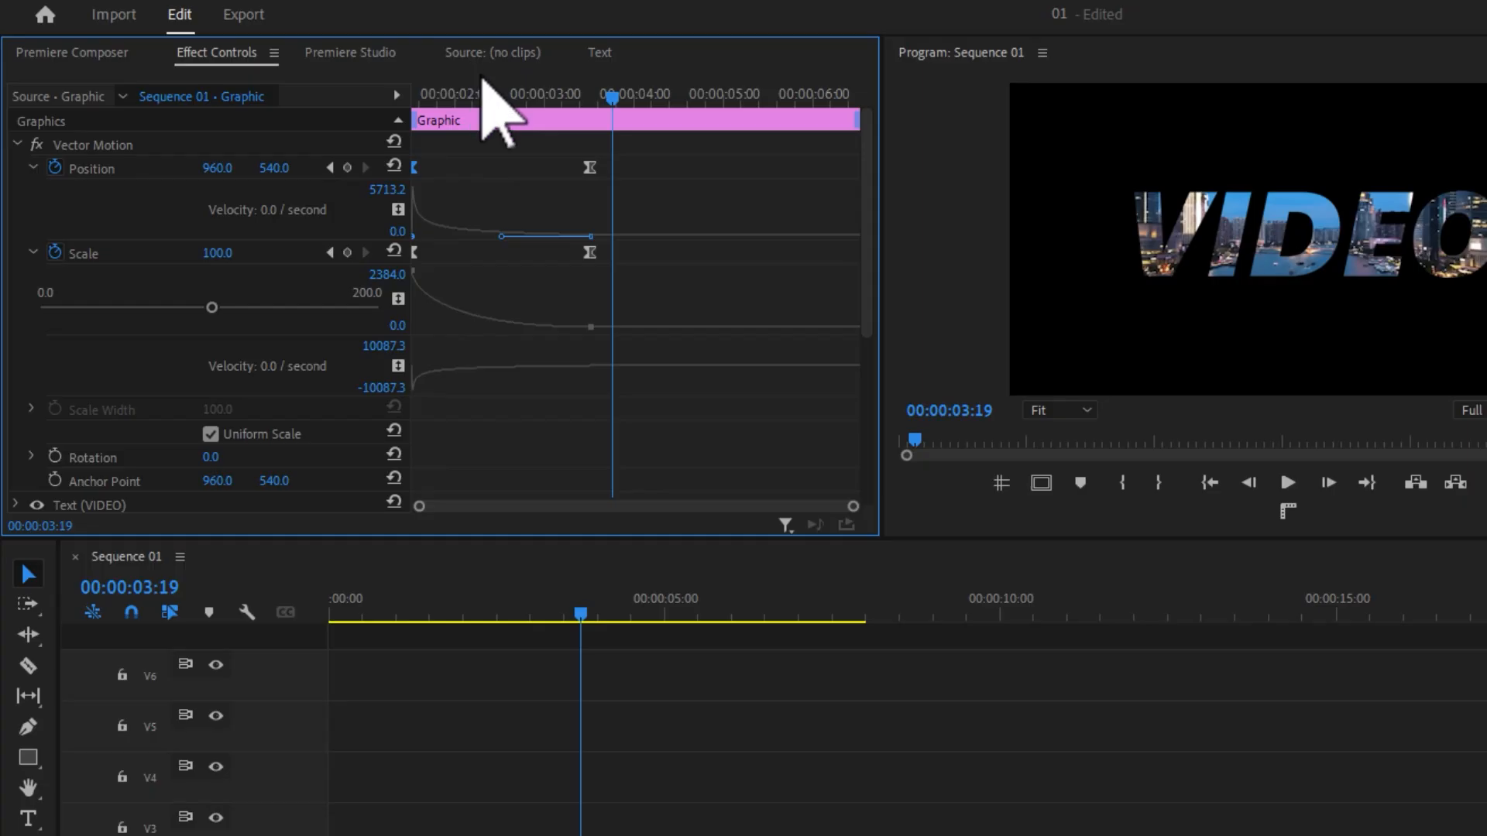
- Play back the eased zoom-out from the start of the text clip
drag(483, 78, 369, 90)
key(space)
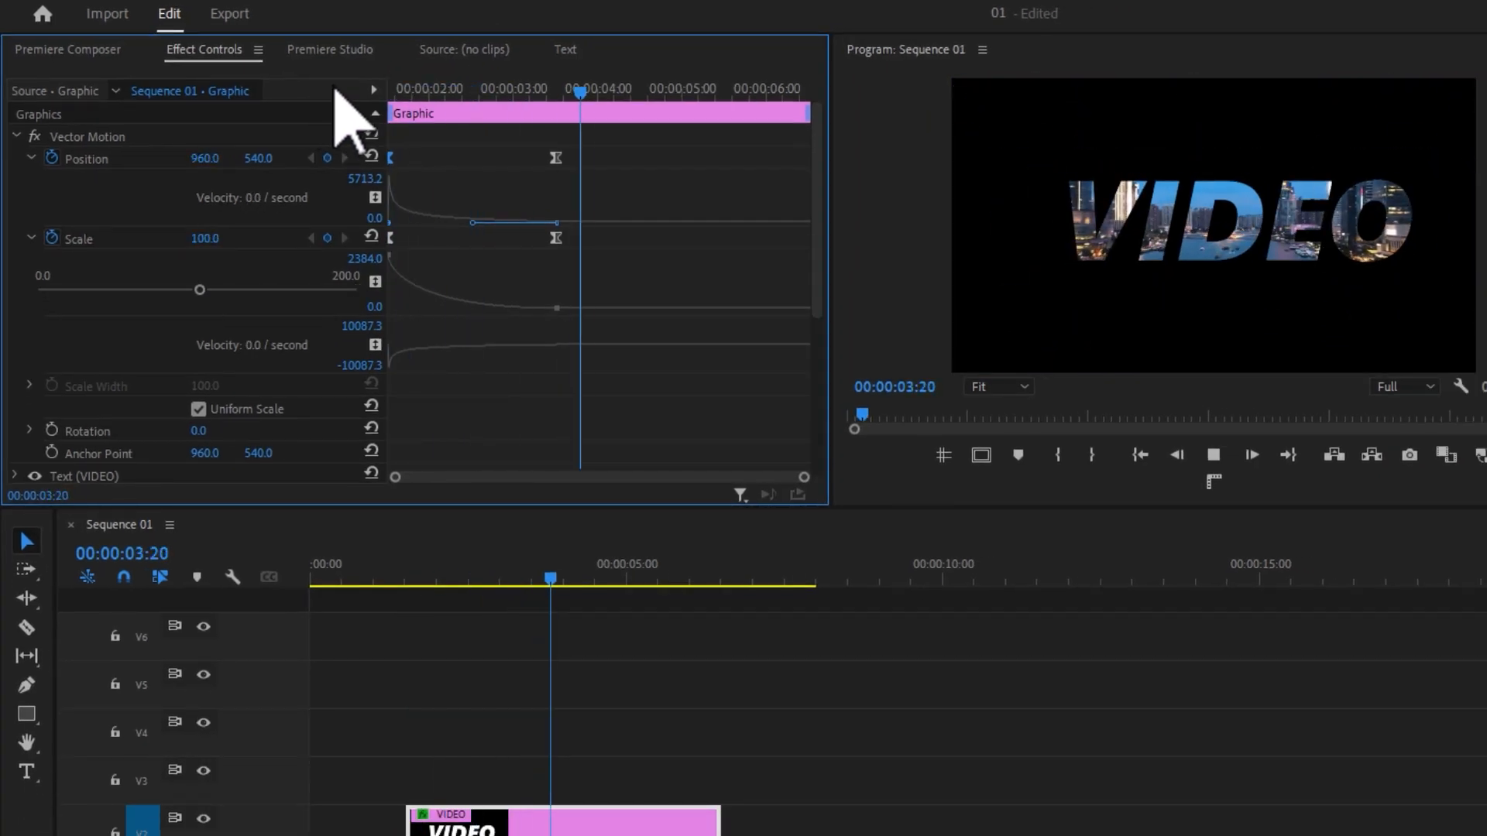
drag(422, 90, 278, 101)
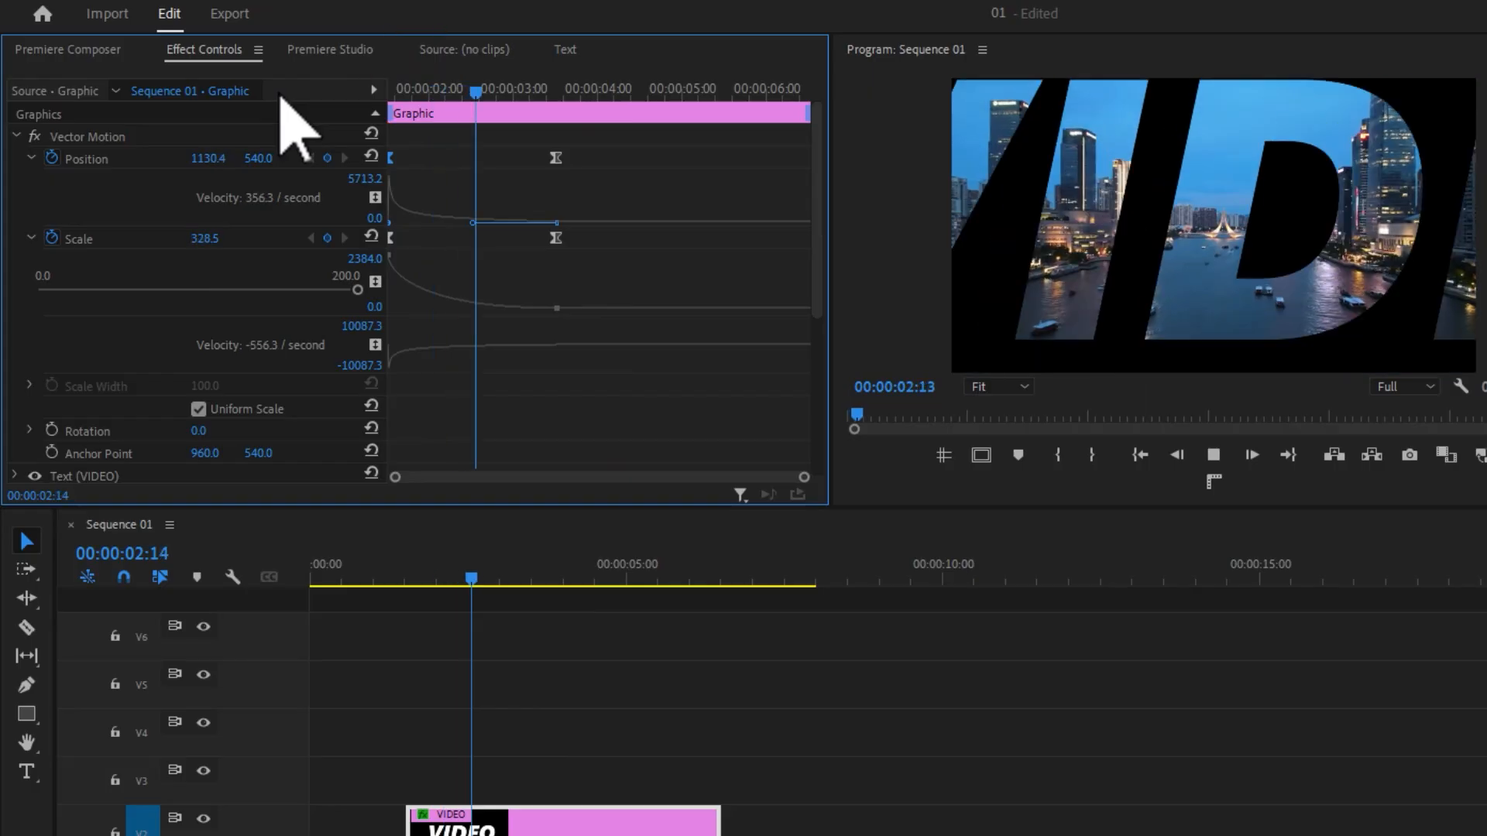
click(491, 519)
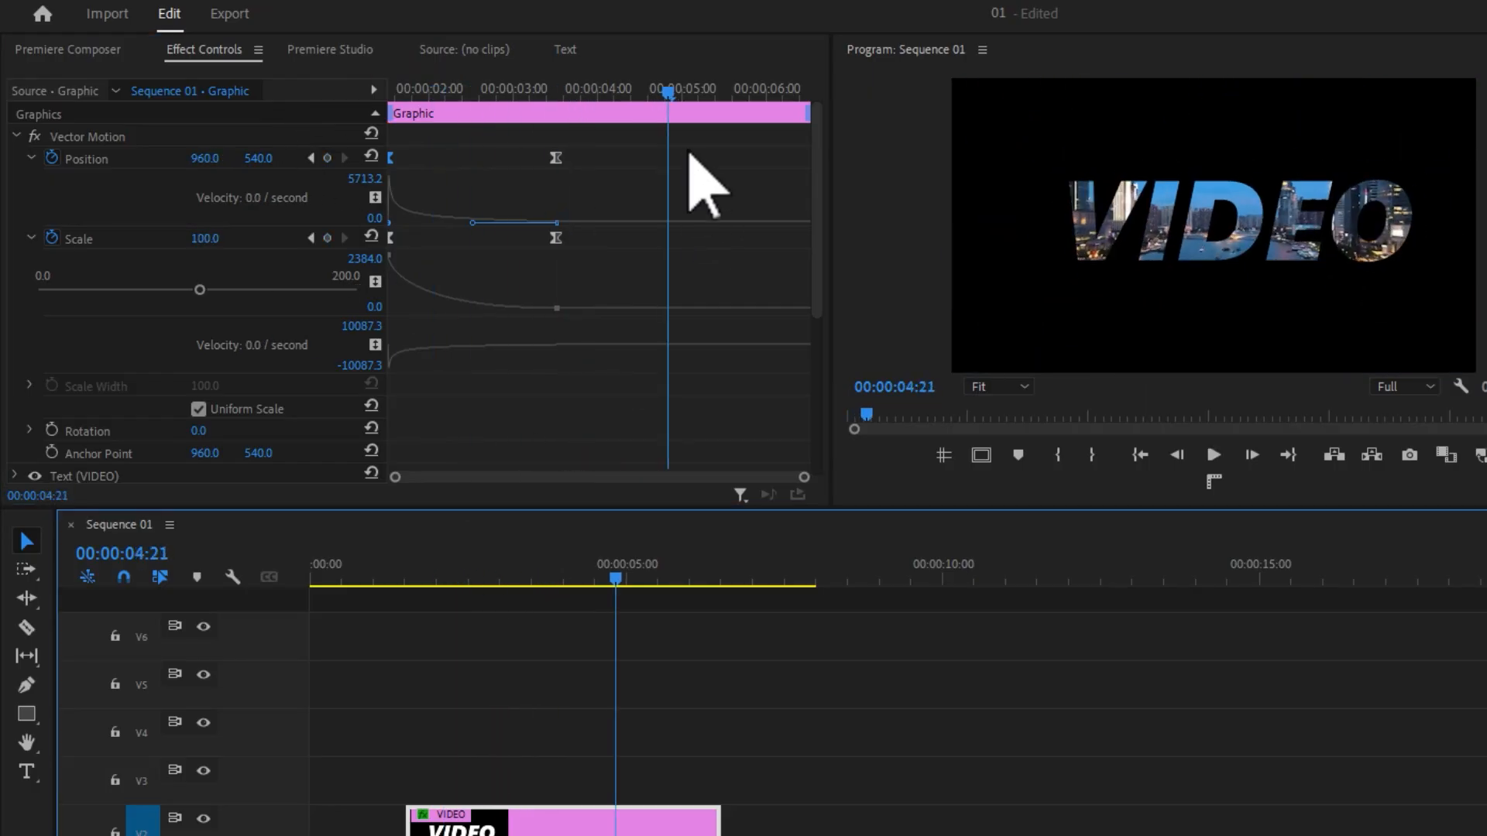
- Move the VIDEO text clip earlier to start at about one second and extend its end to 00:00:07:13
drag(693, 99, 727, 100)
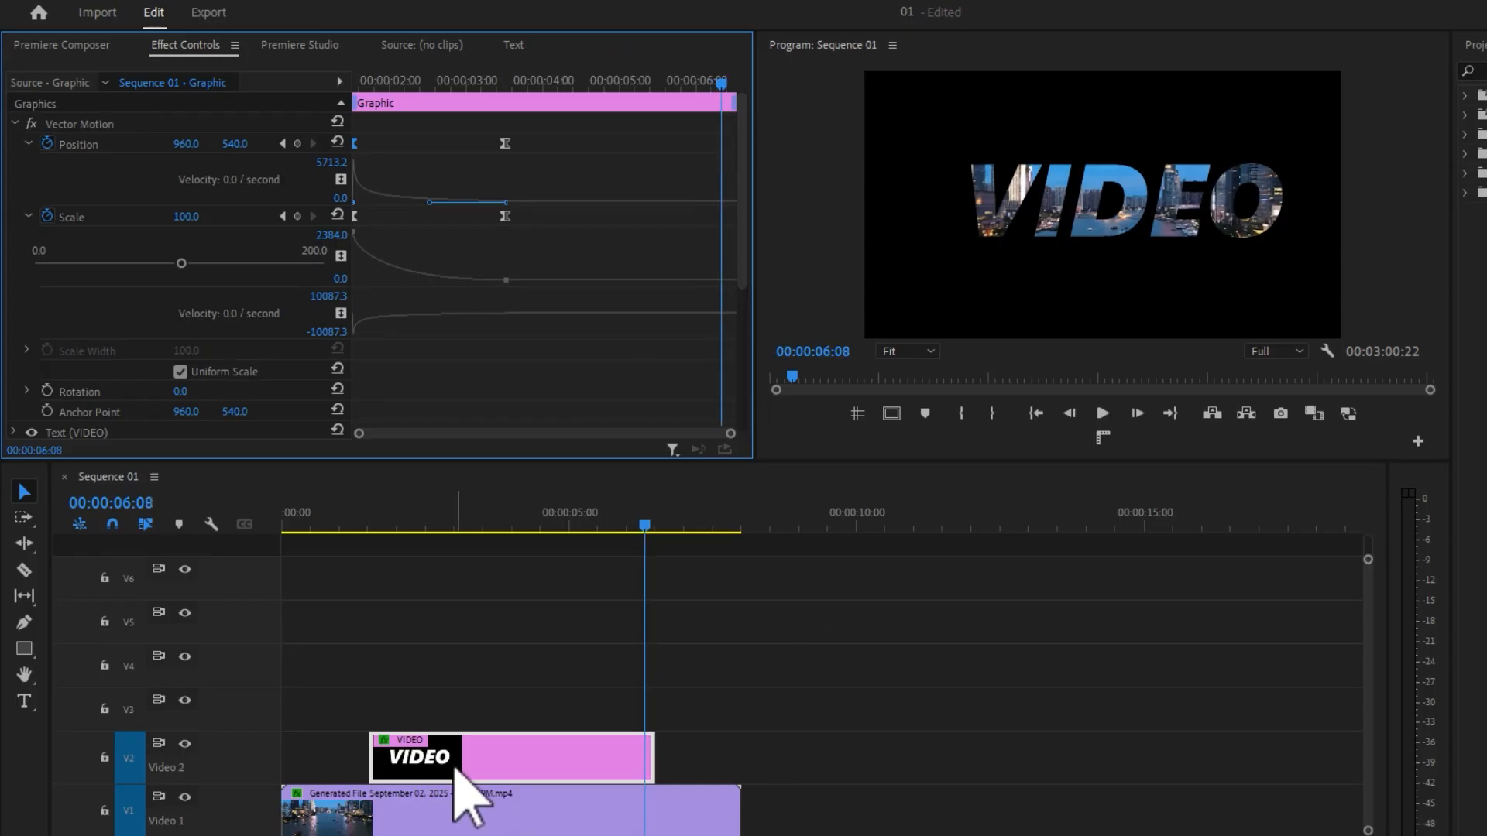
drag(455, 771, 422, 774)
drag(609, 739, 714, 739)
- Add Vector Motion Position and Scale keyframes at 00:00:06:13, one second before the end of the text clip
click(592, 108)
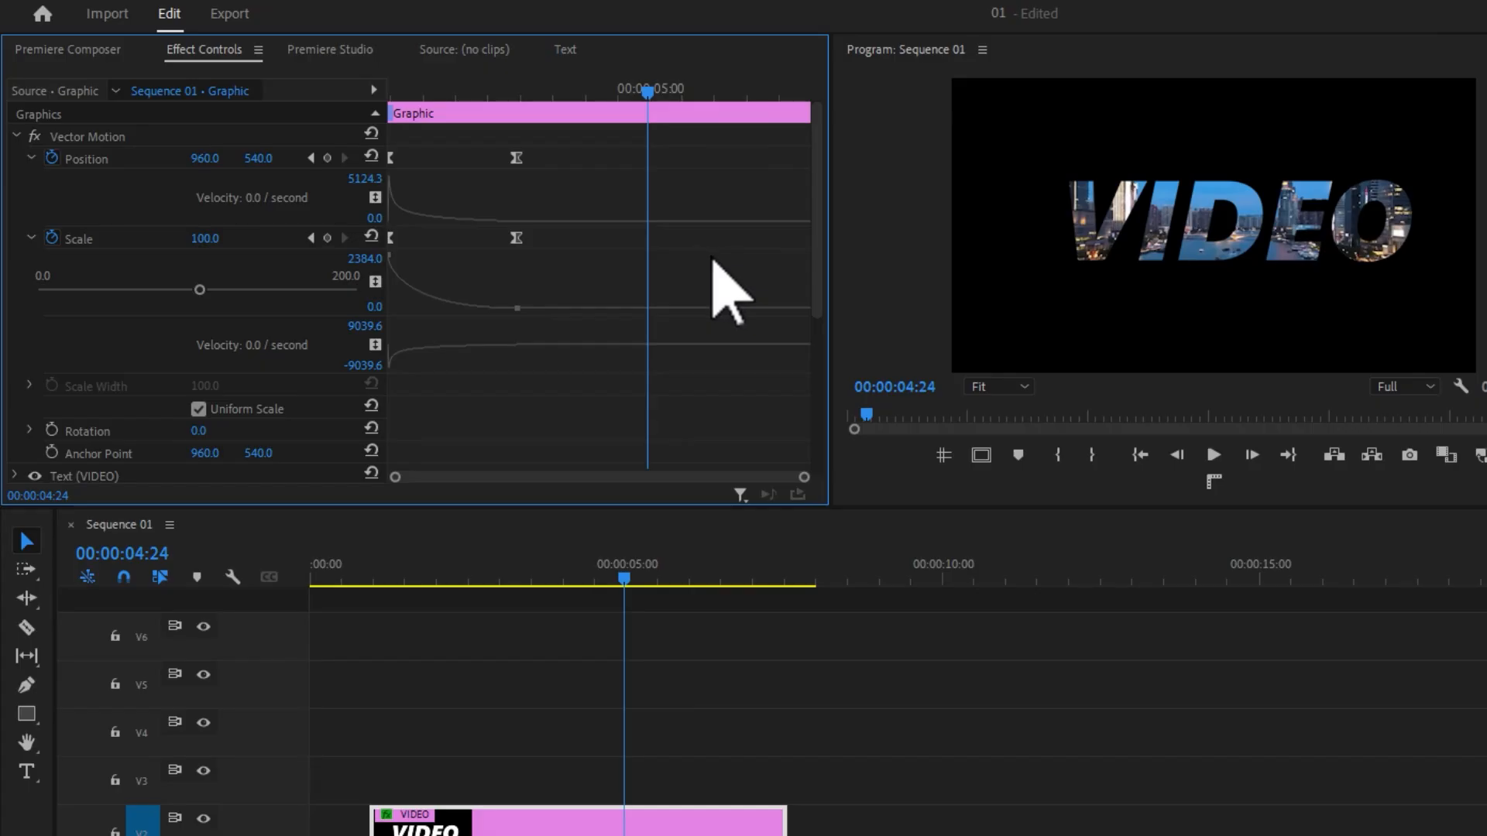
click(671, 89)
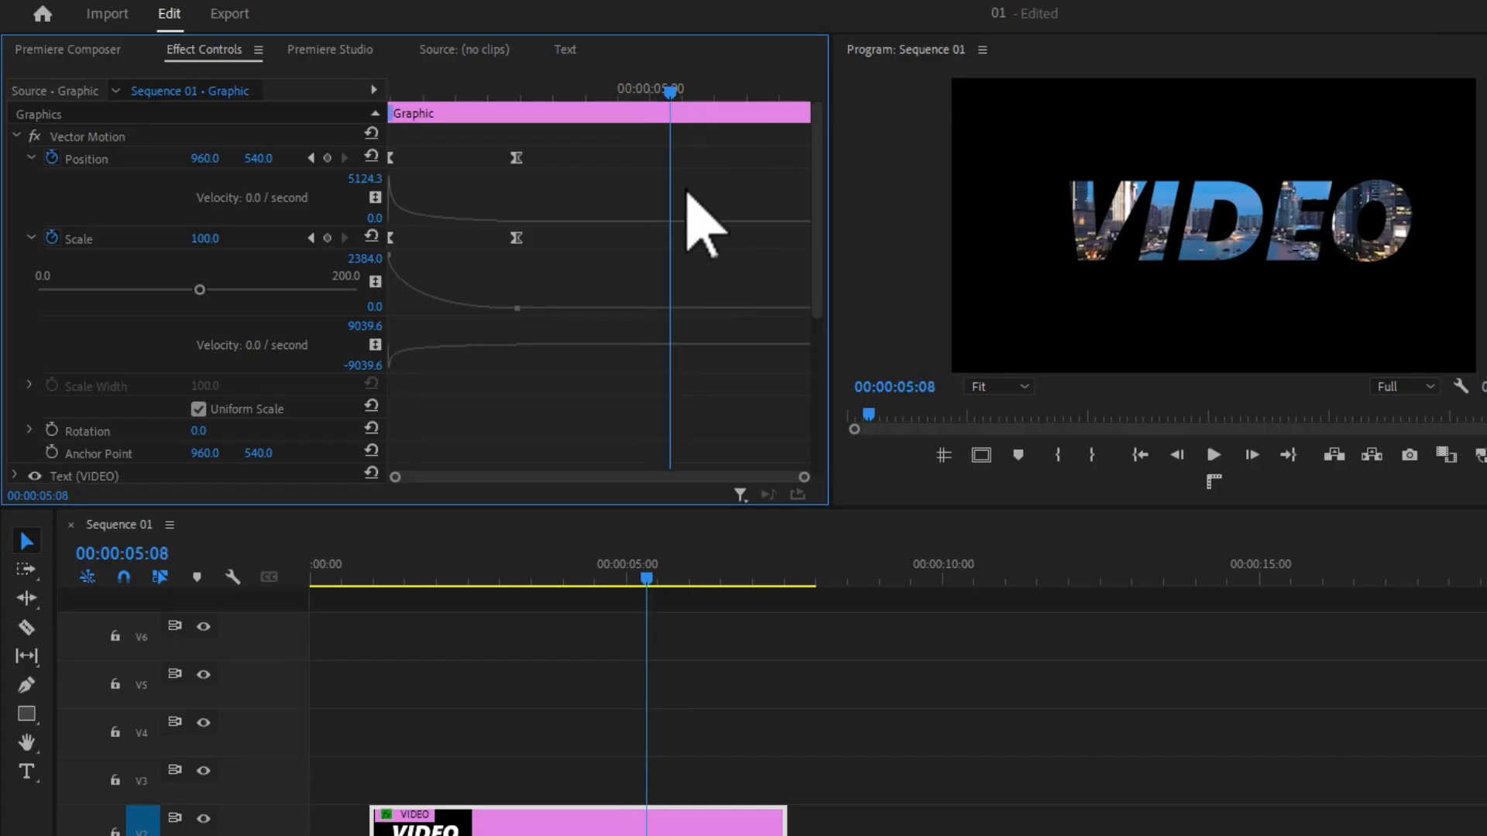
key(End)
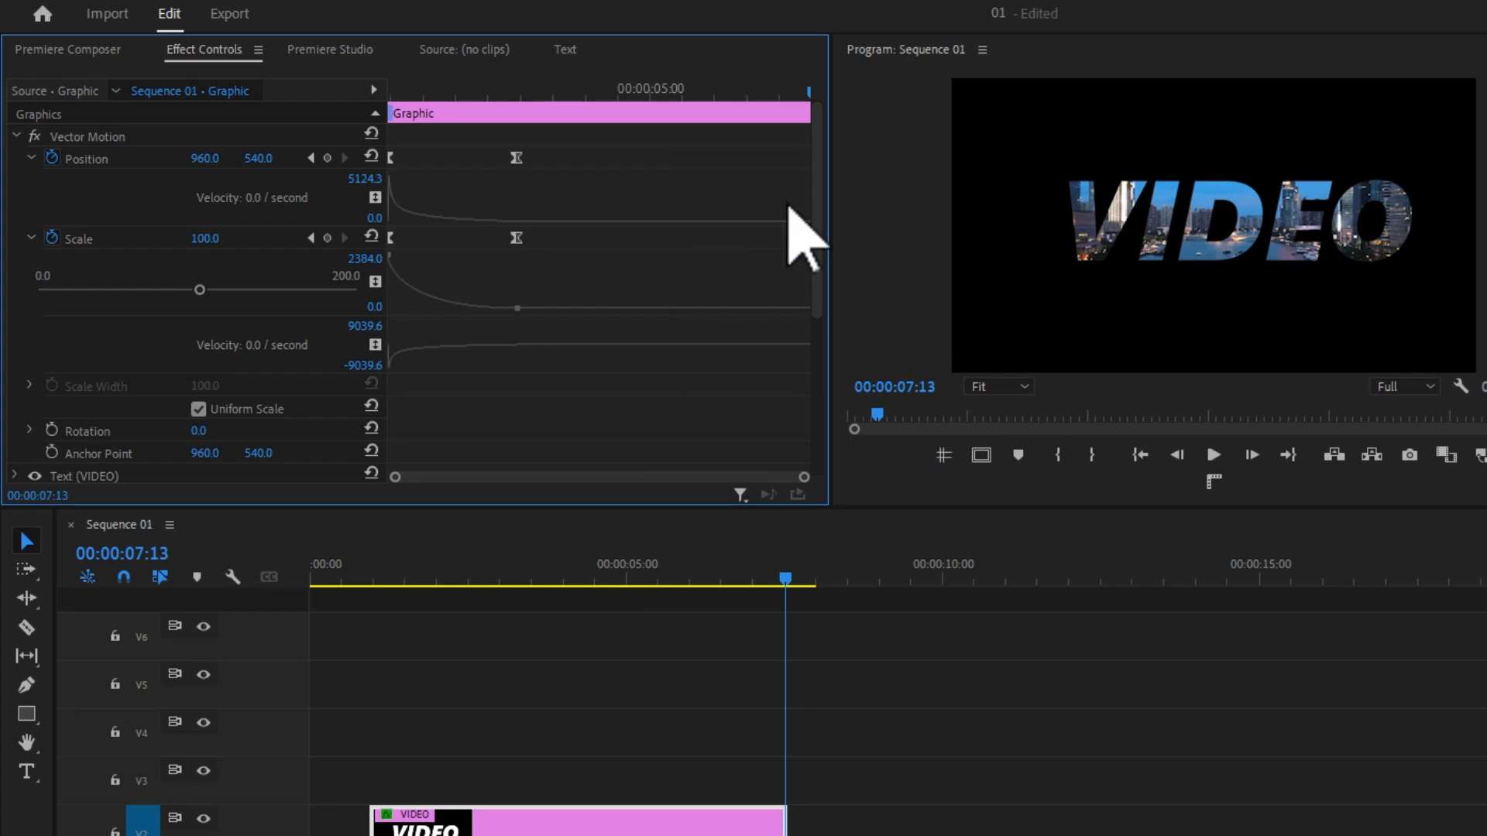
click(747, 99)
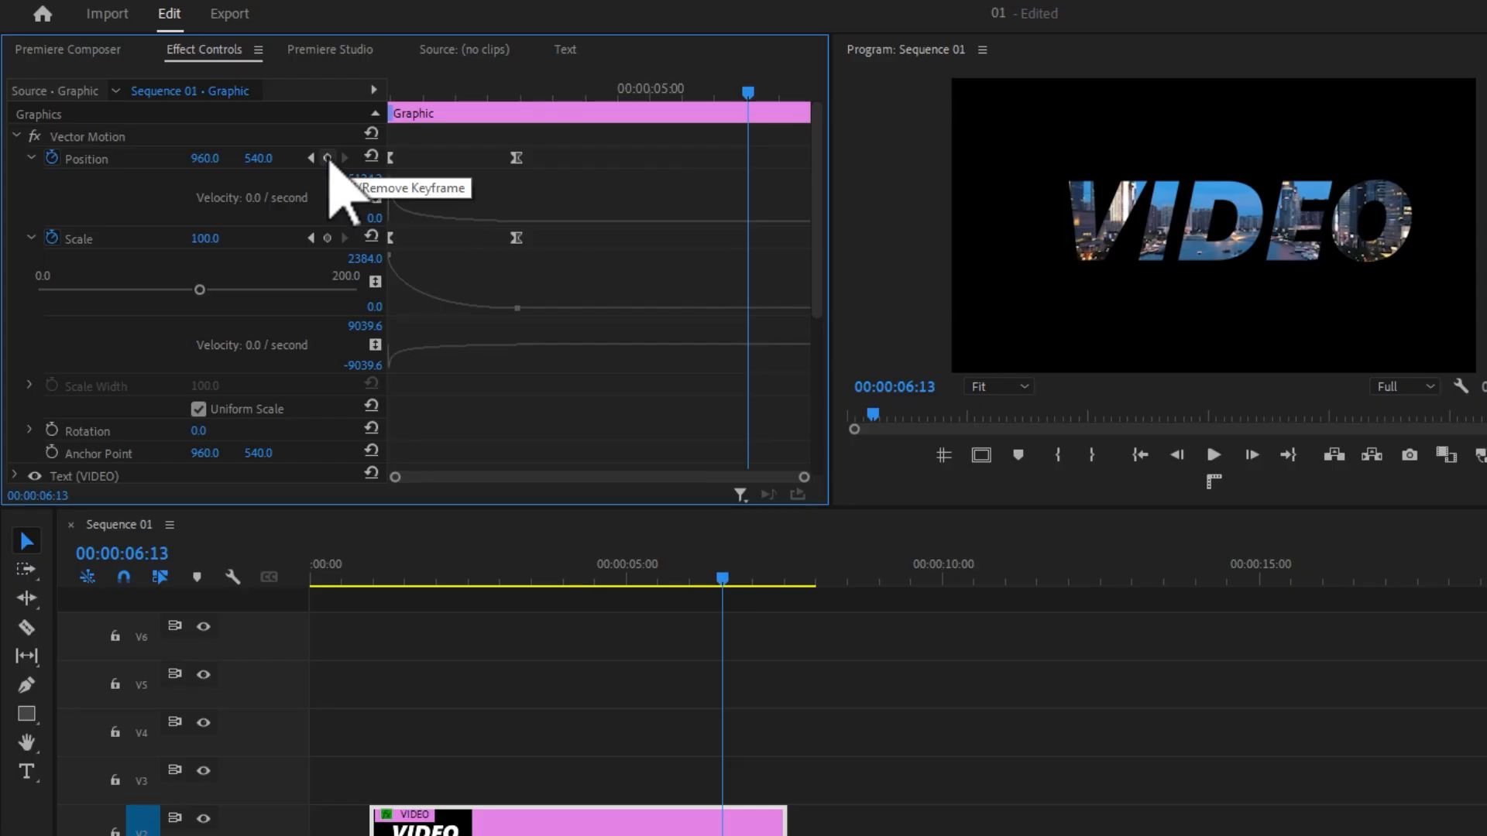
click(328, 158)
click(328, 238)
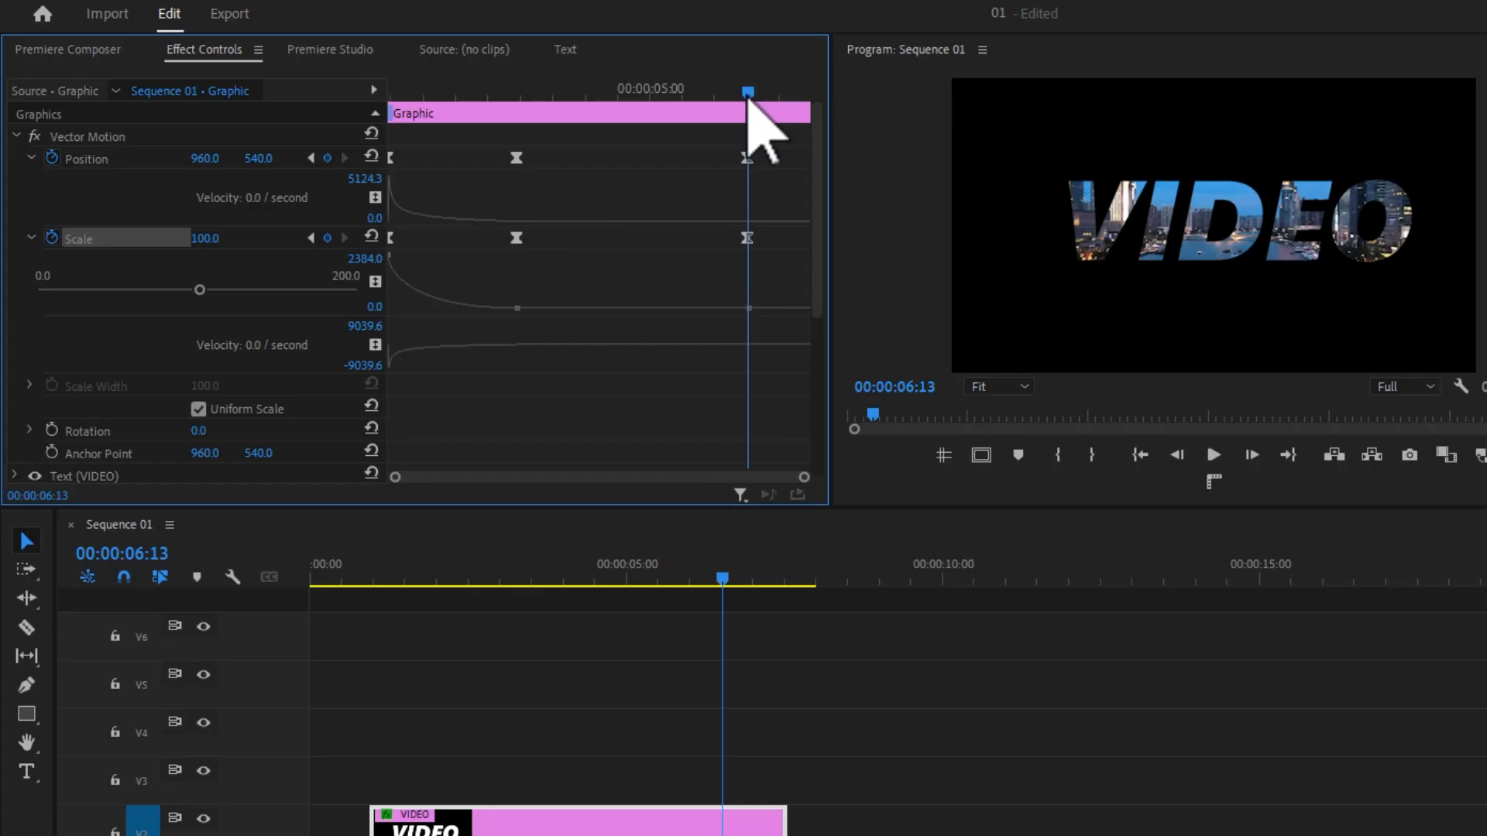
- Copy the first Position and Scale keyframes and paste them at the end of the text clip, at 00:00:07:13
key(Down)
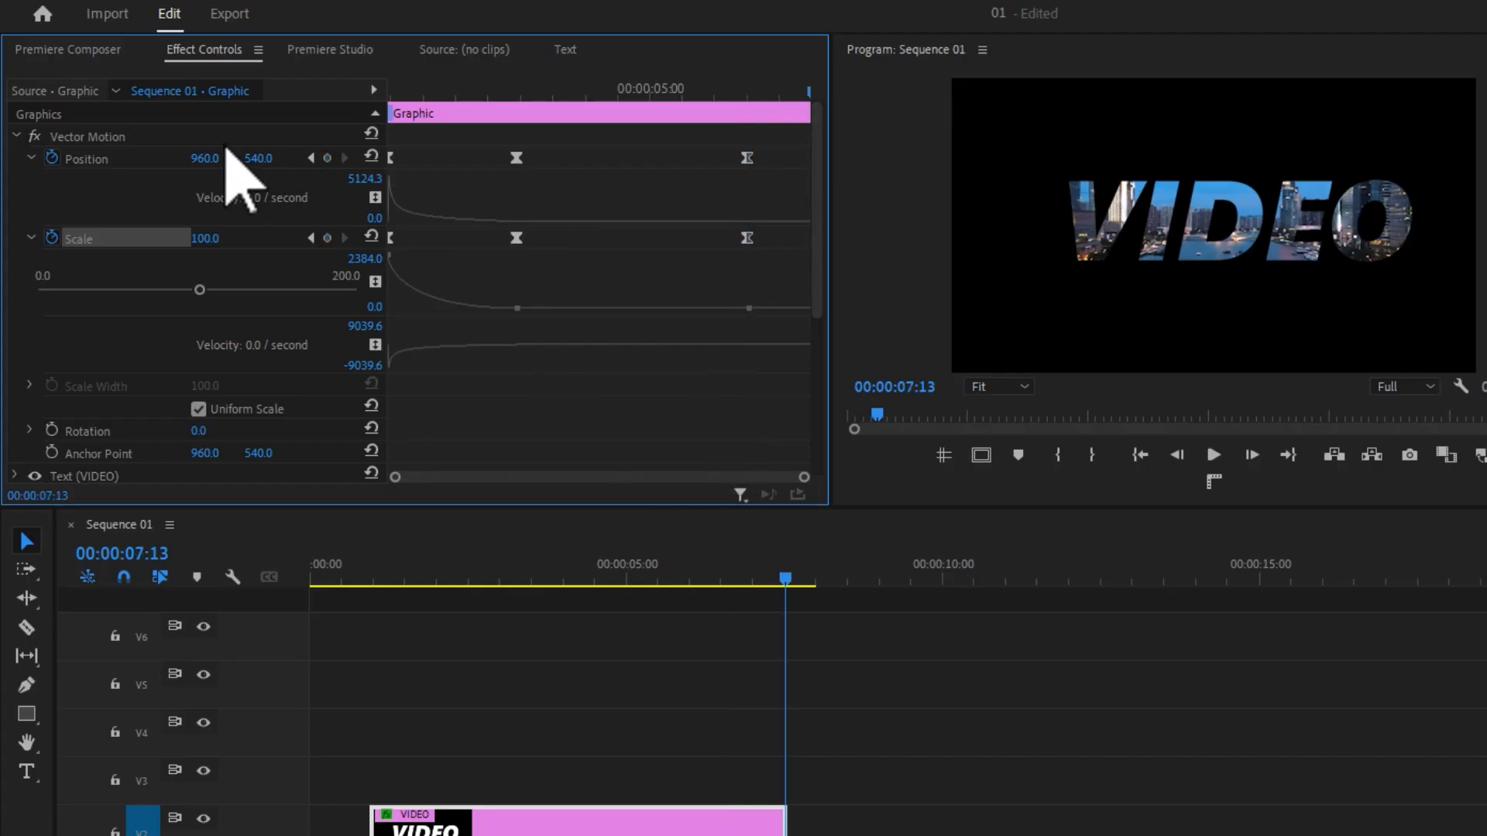
drag(409, 142, 388, 228)
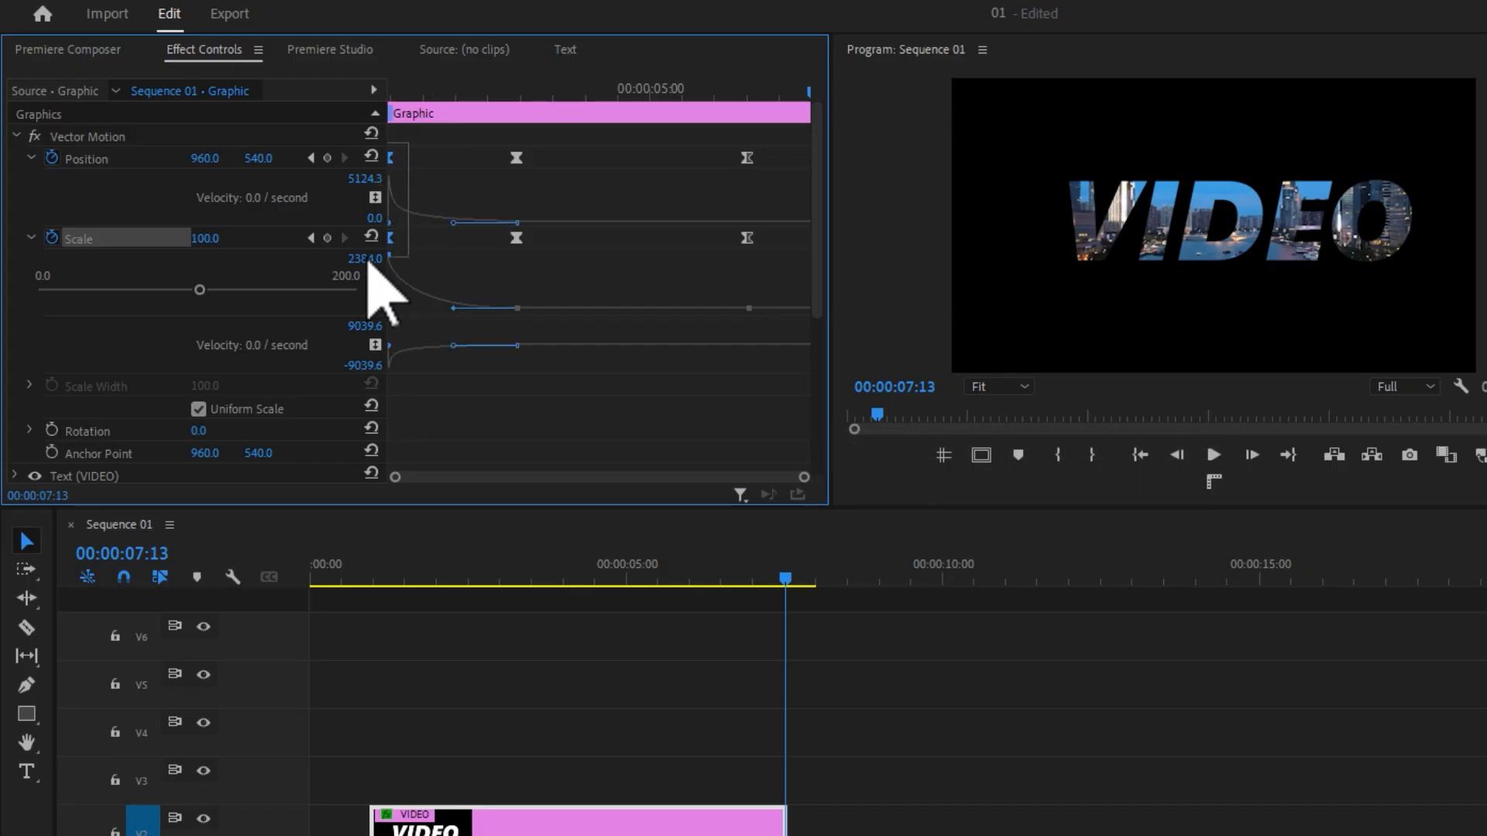
mouse_move(370, 267)
mouse_down()
mouse_move(455, 173)
mouse_move(352, 247)
mouse_up()
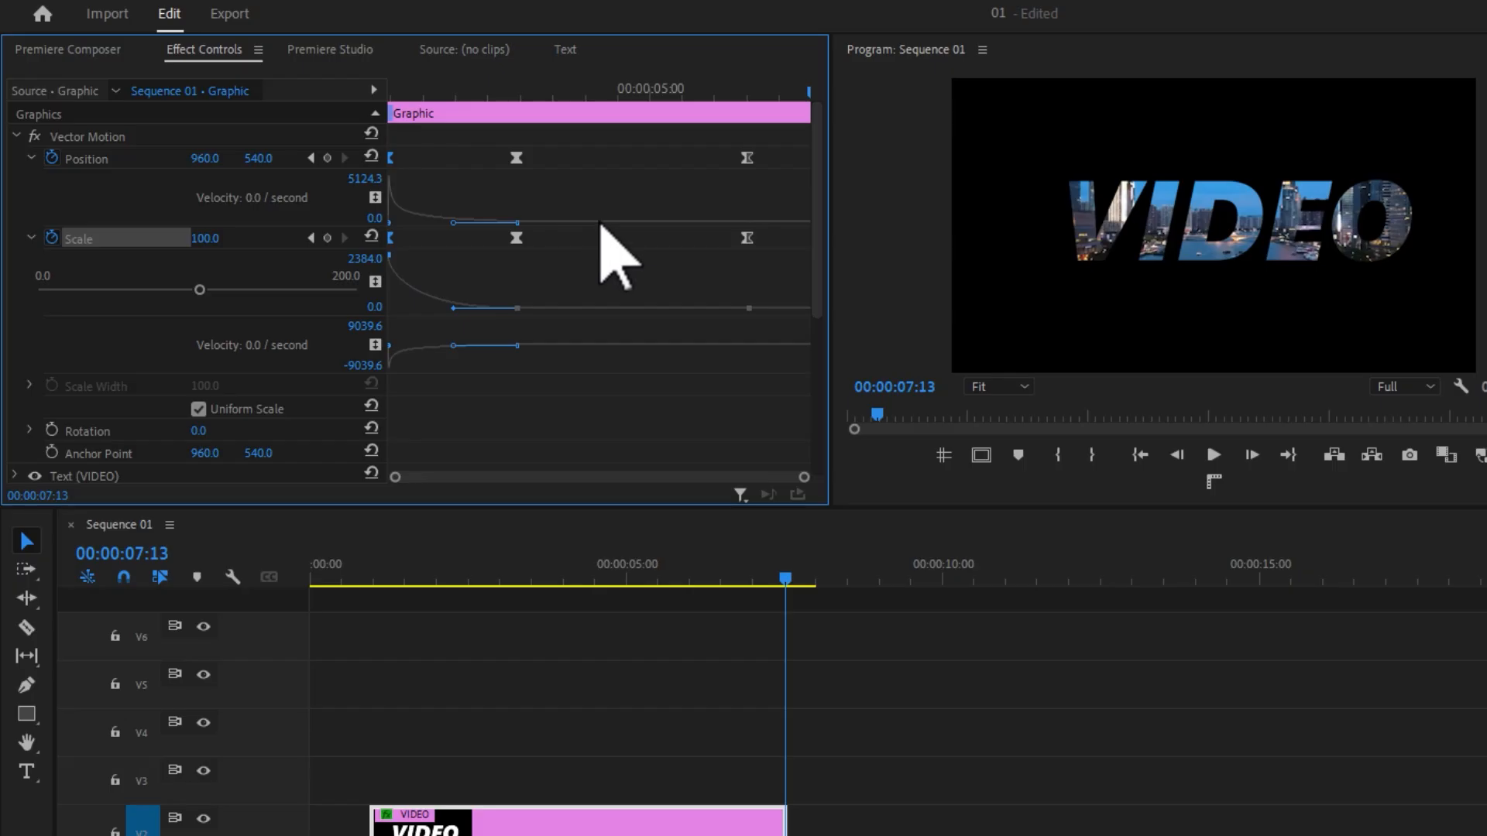
key(ctrl+c)
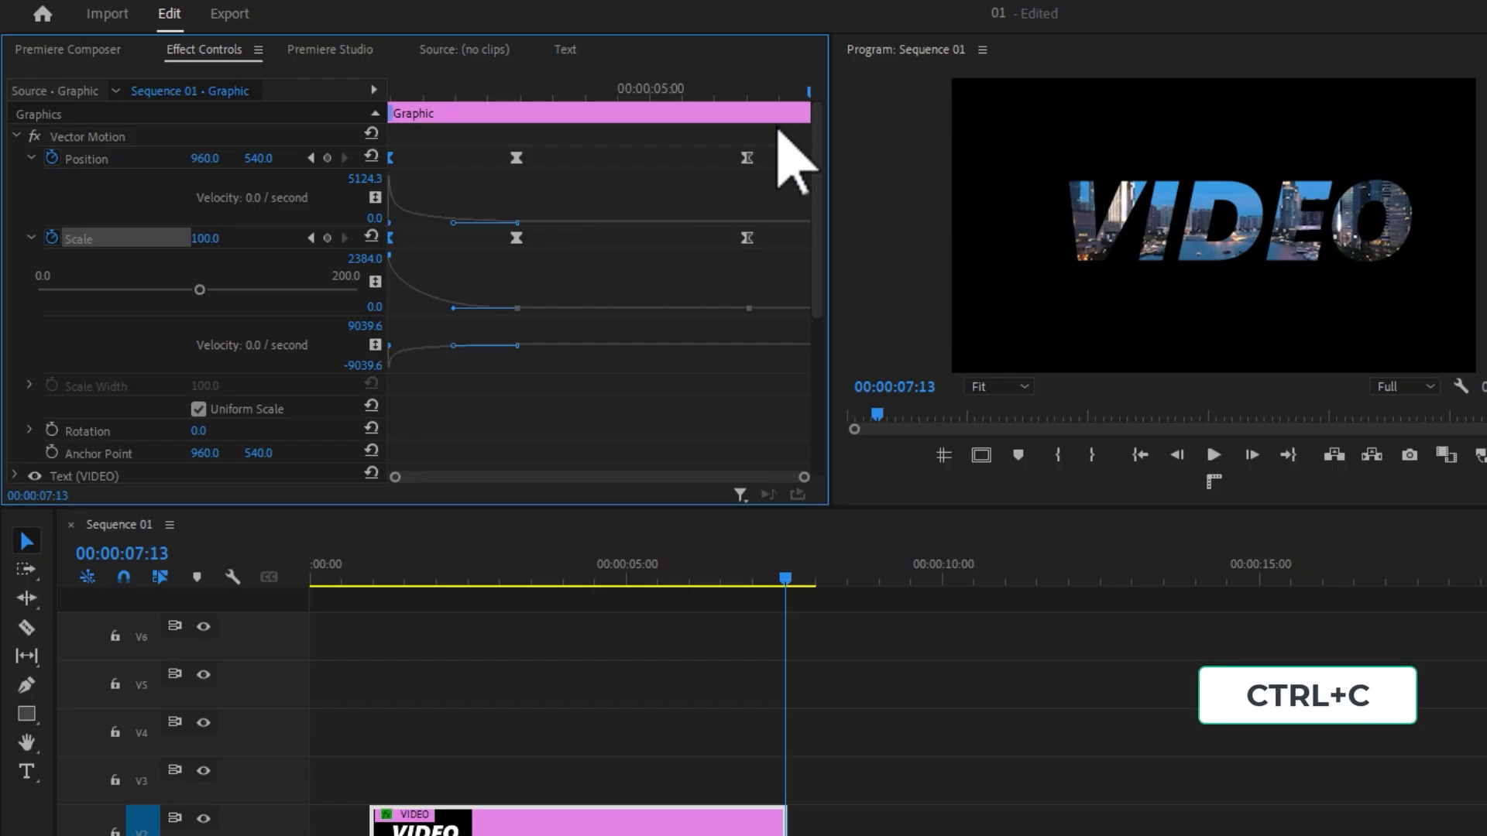
key(ctrl+v)
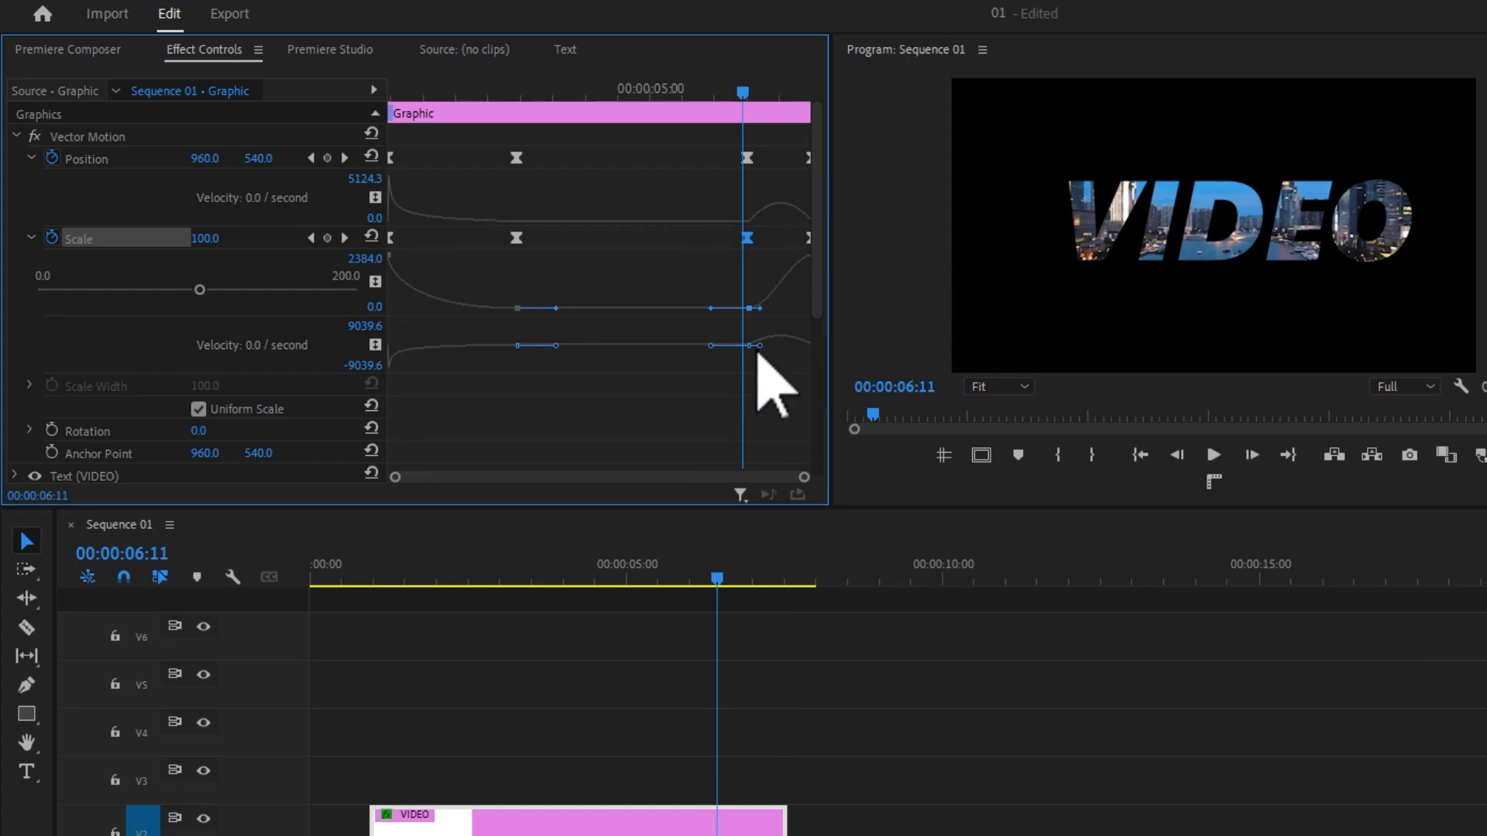
- Reshape the Scale and Position velocity curves between the last two keyframes so the closing zoom-in accelerates toward the clip's end
drag(772, 351, 803, 352)
click(808, 238)
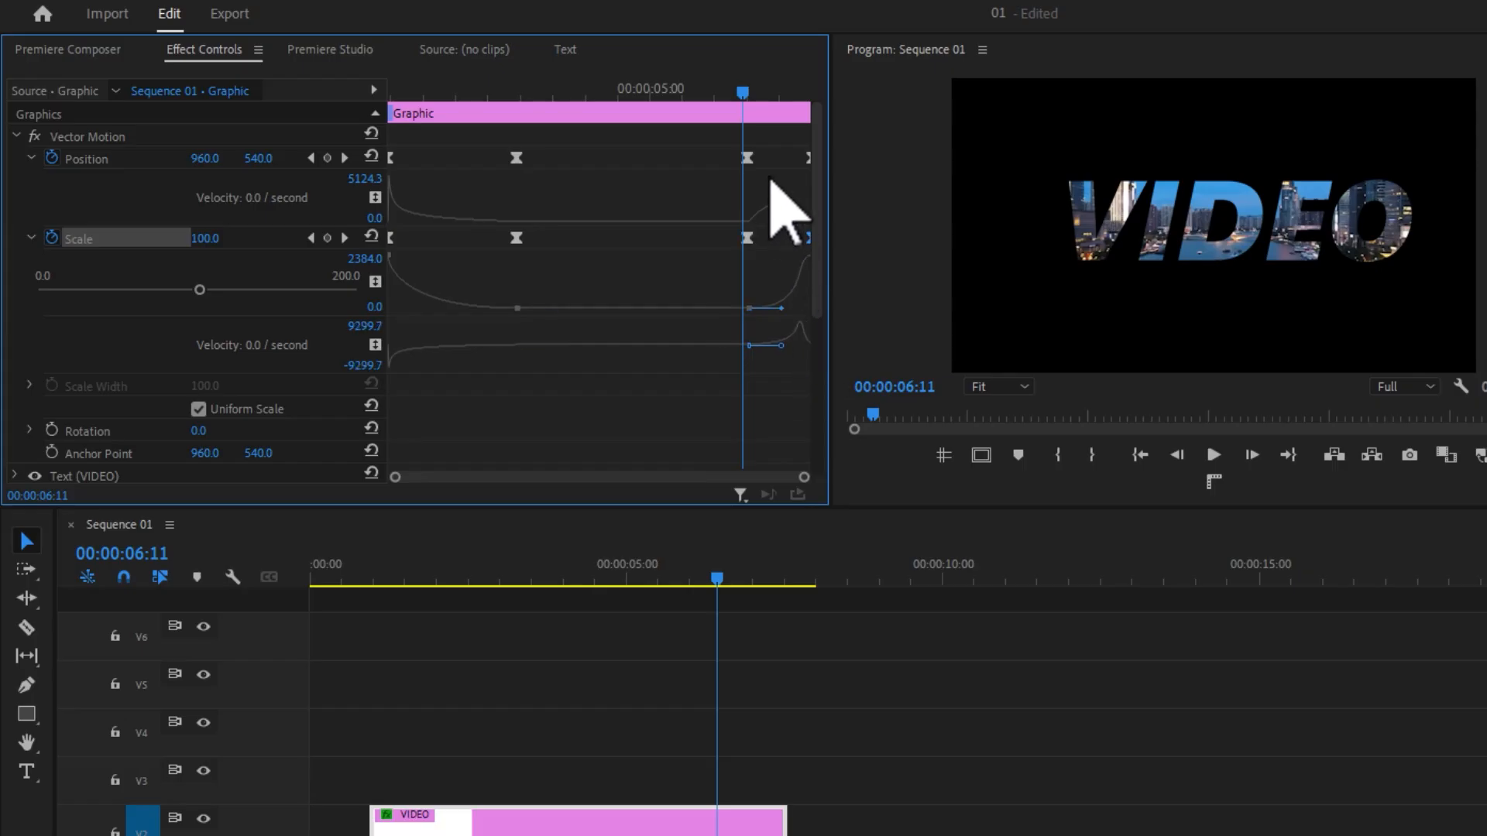
click(745, 157)
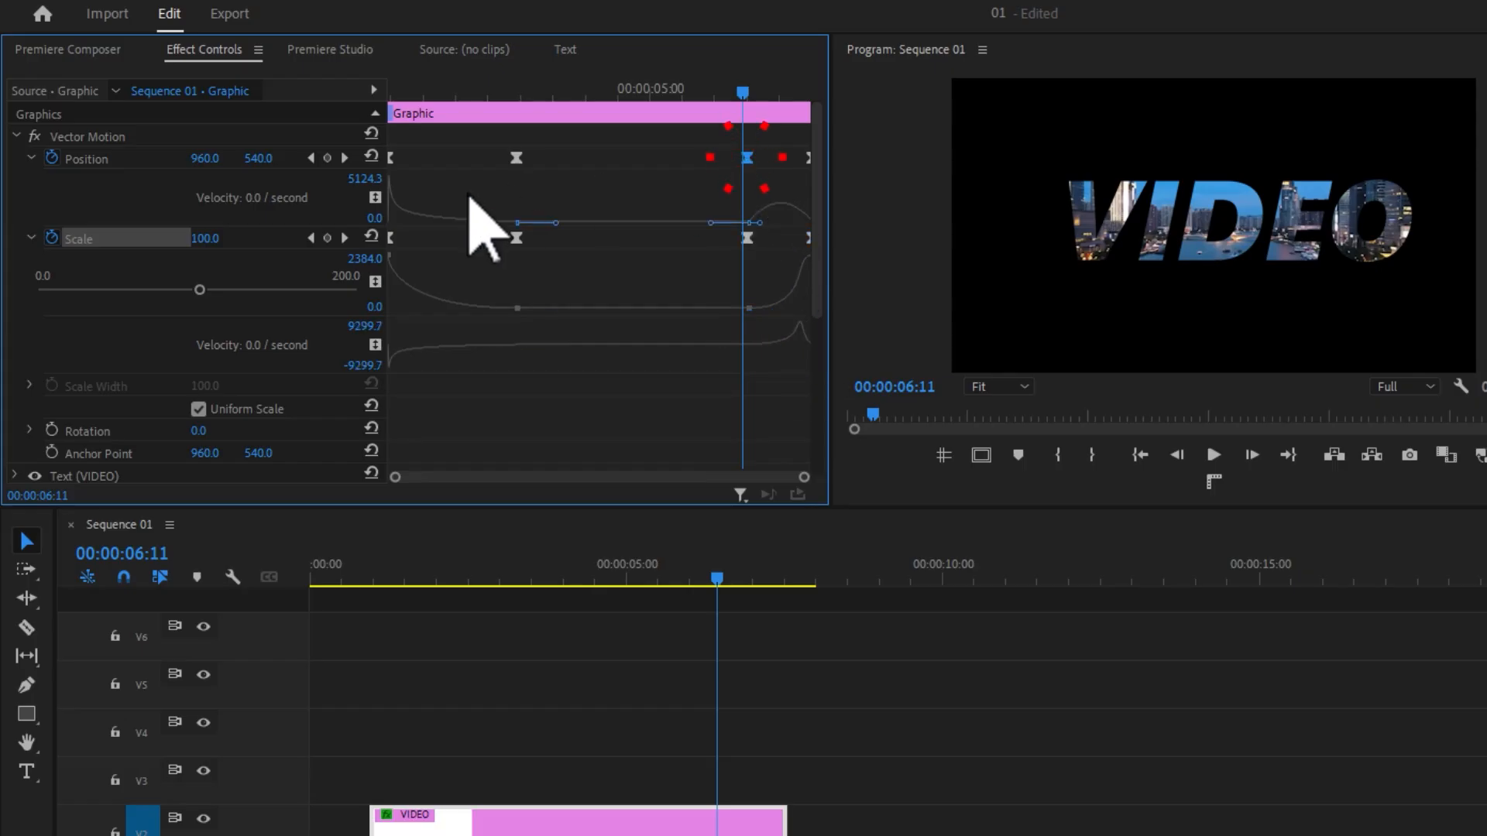
drag(762, 225, 781, 226)
- Play back the full zoom-out and zoom-in animation, and return the playhead to 00:00:02:24
drag(568, 77, 291, 92)
key(space)
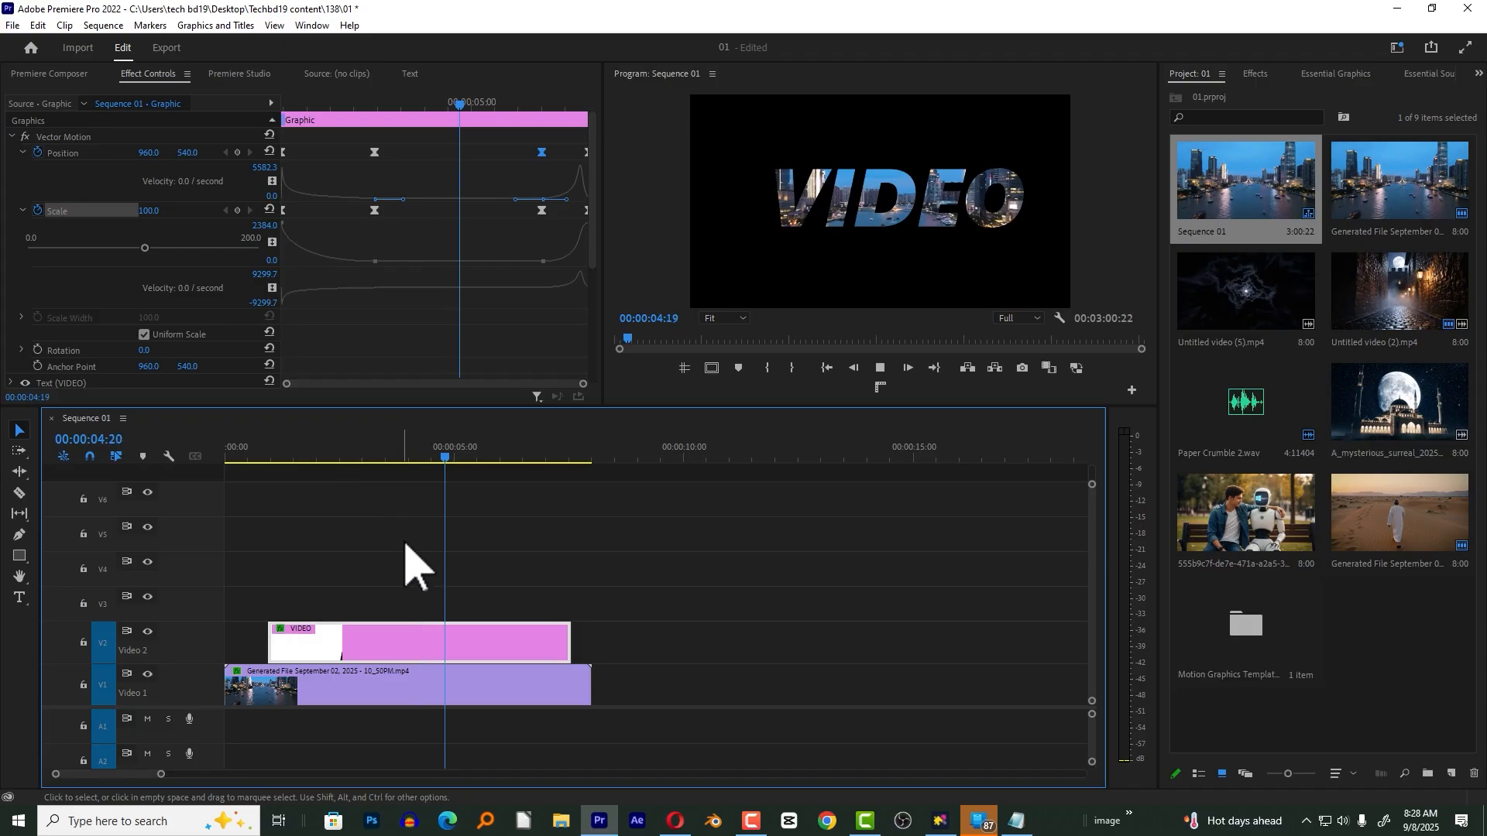
click(521, 573)
drag(377, 456, 360, 457)
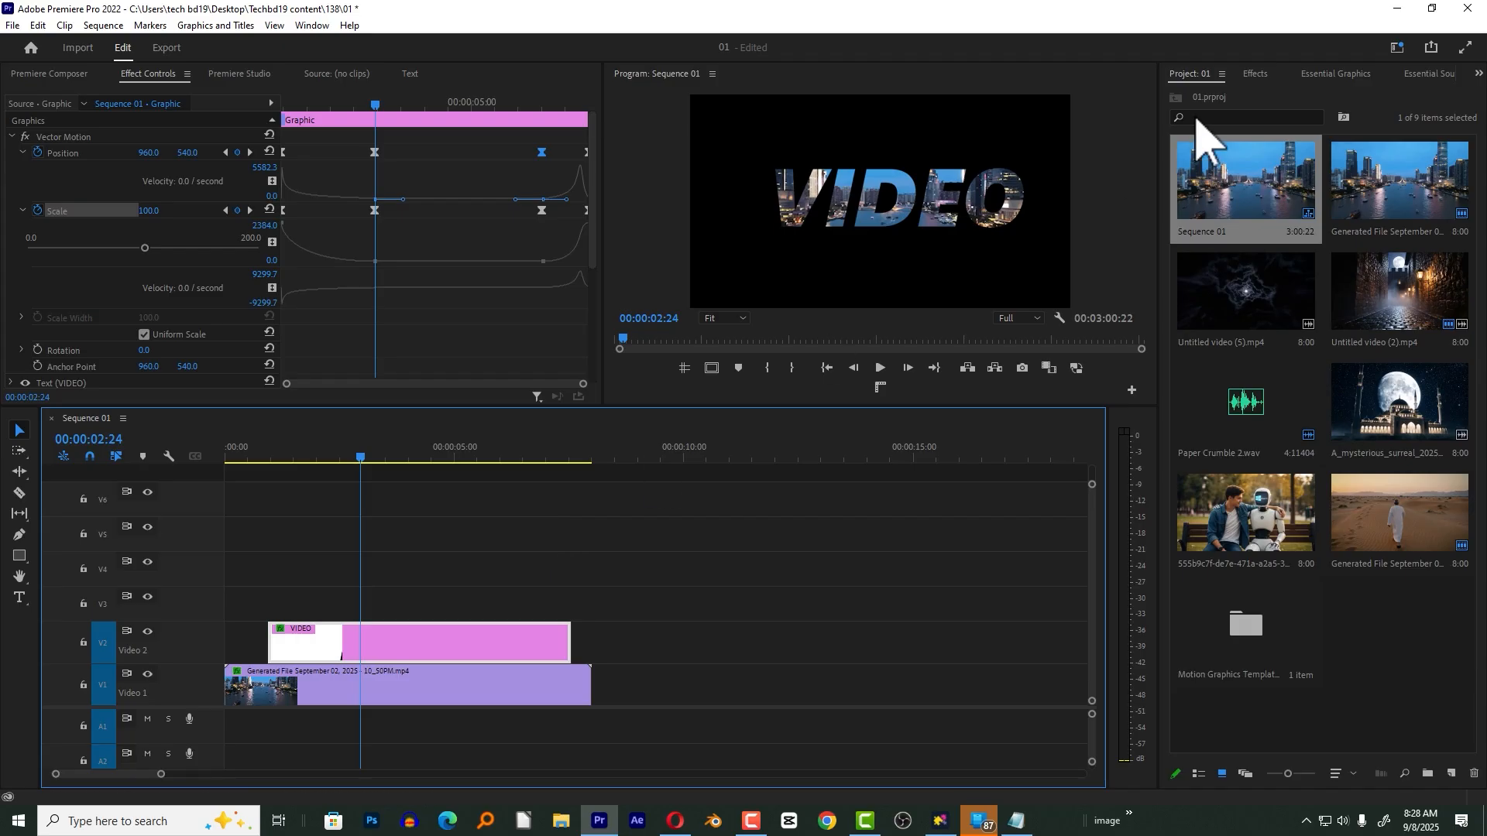
- Look through the Text Effect preset folders for text animation in and text animation out
click(1256, 74)
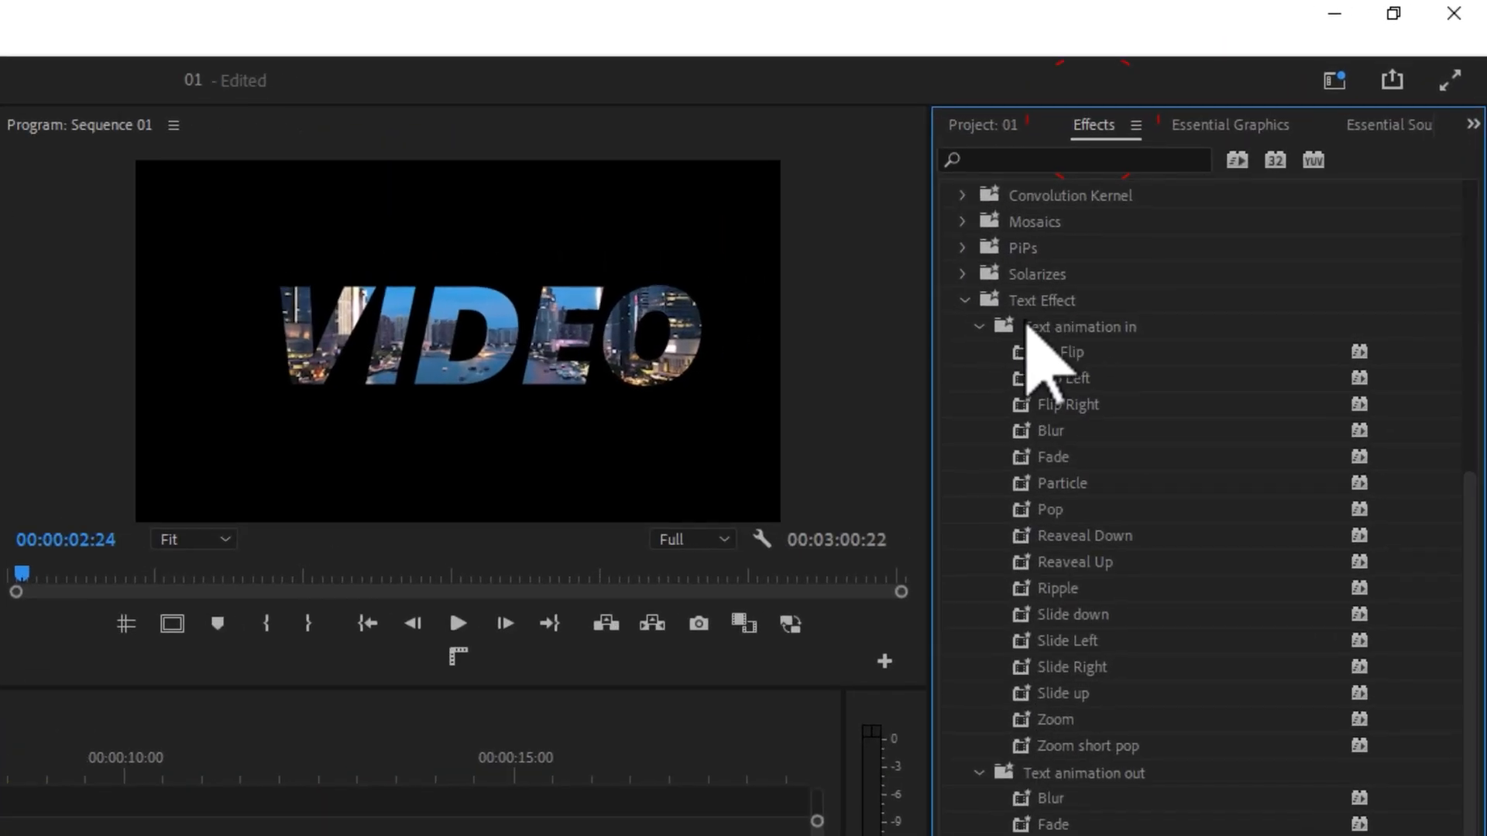
click(1102, 327)
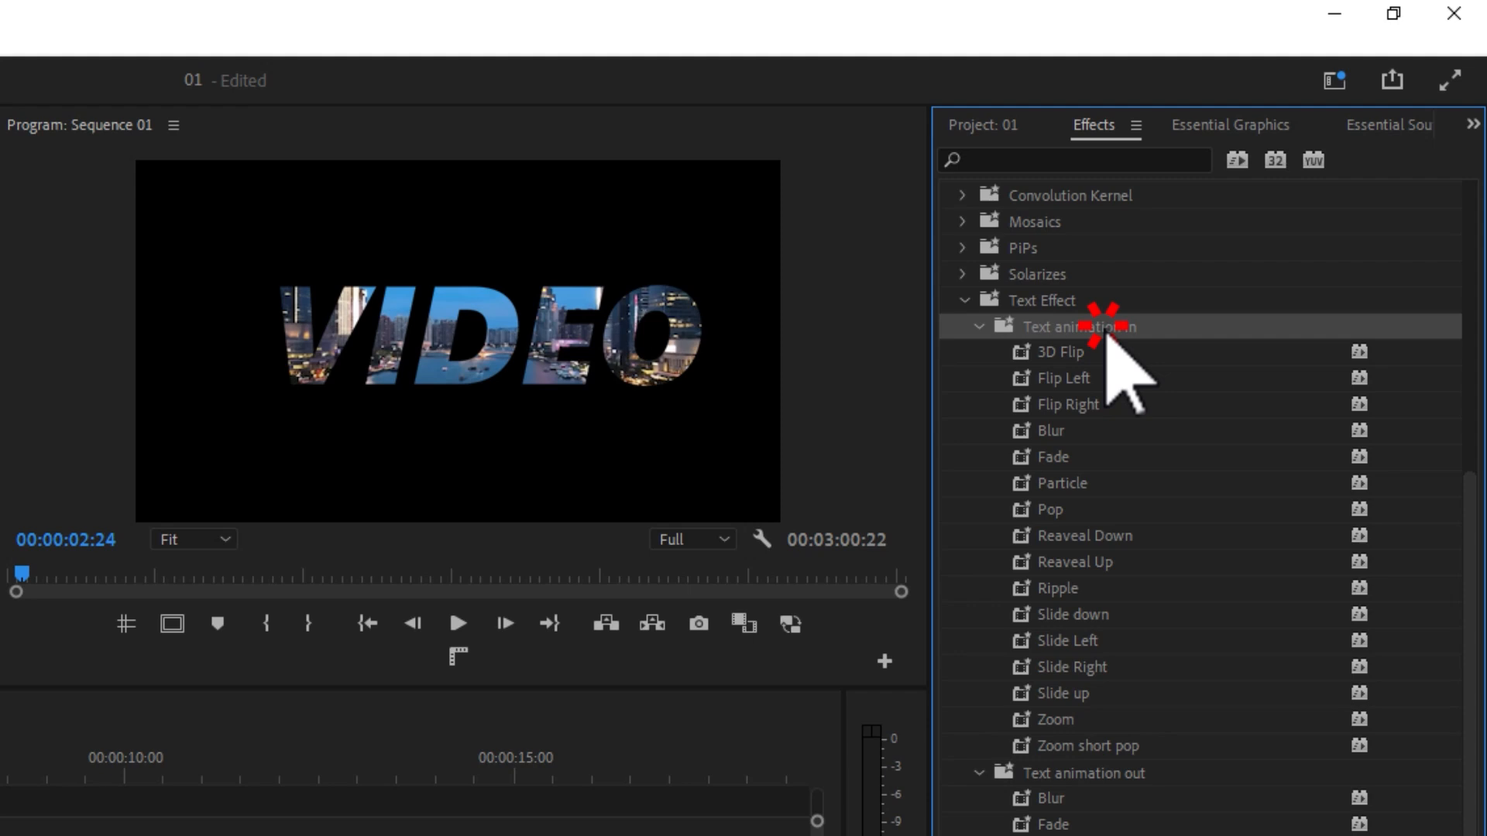
click(1088, 773)
click(1059, 326)
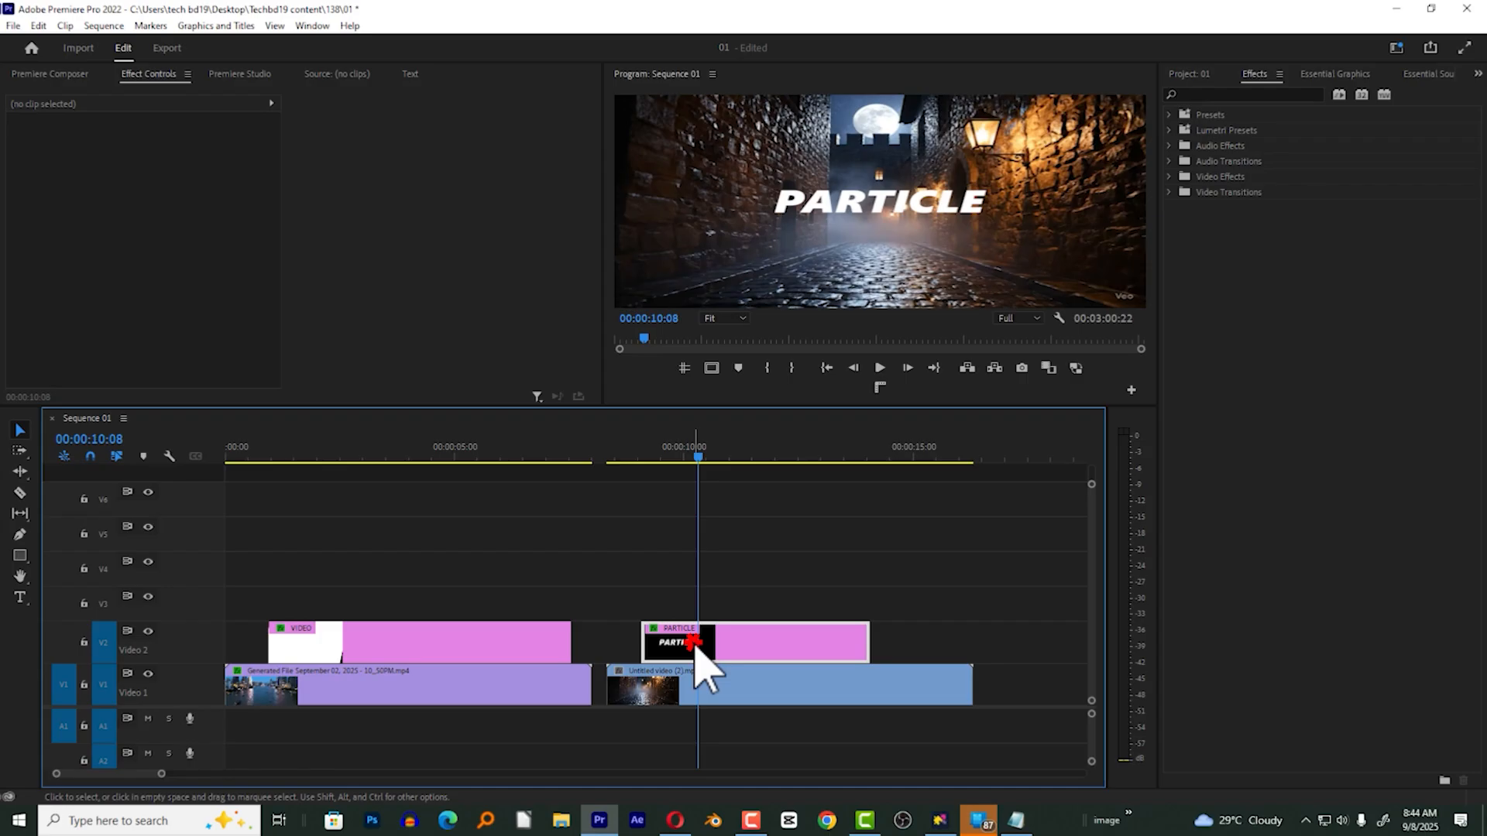
- Find the Roughen Edges video effect by searching for ROUGH and apply it to the PARTICLE text clip
click(705, 670)
drag(648, 457, 664, 538)
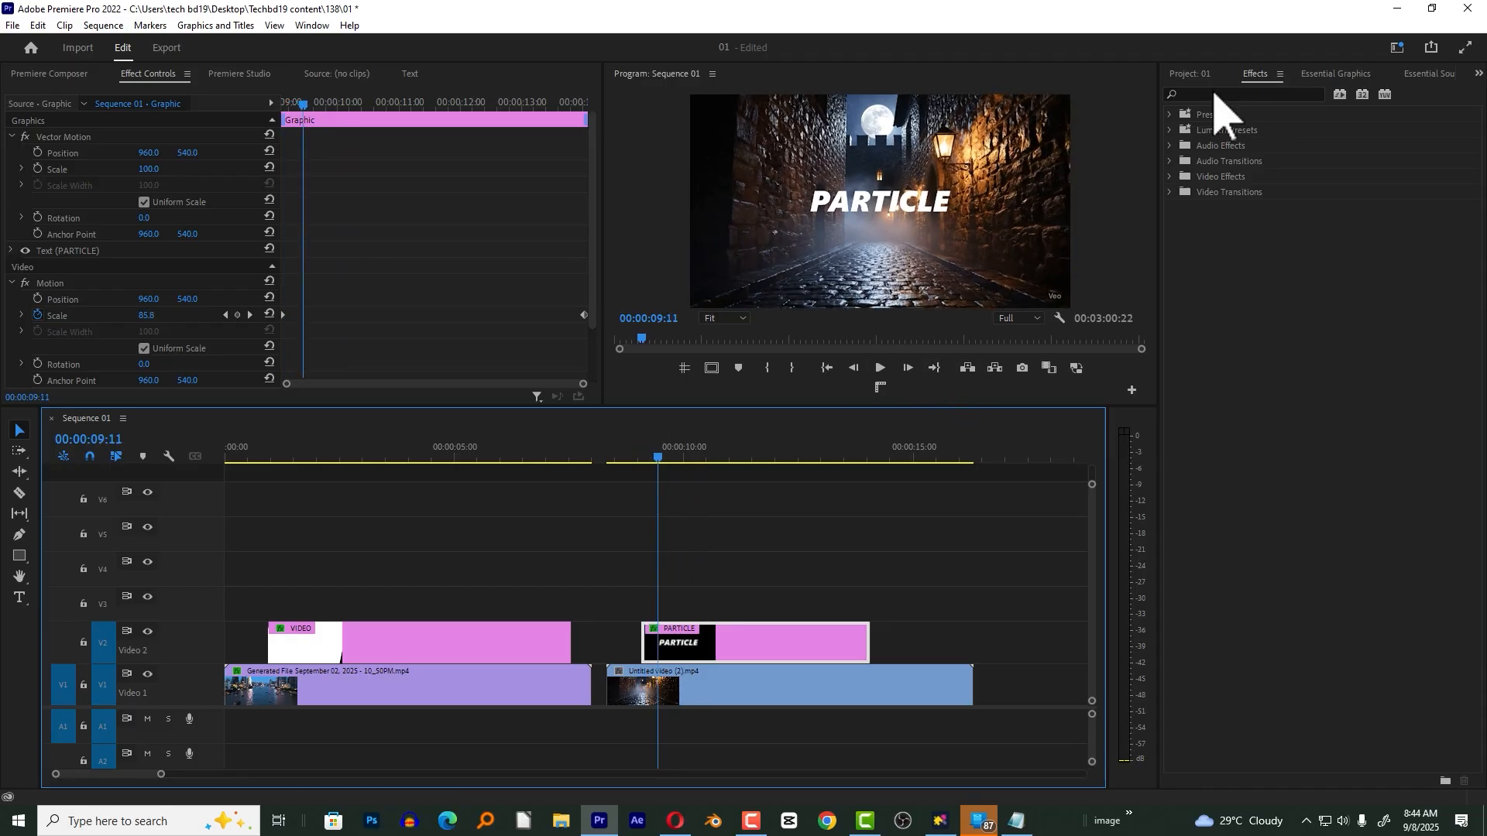
click(1252, 75)
click(1219, 94)
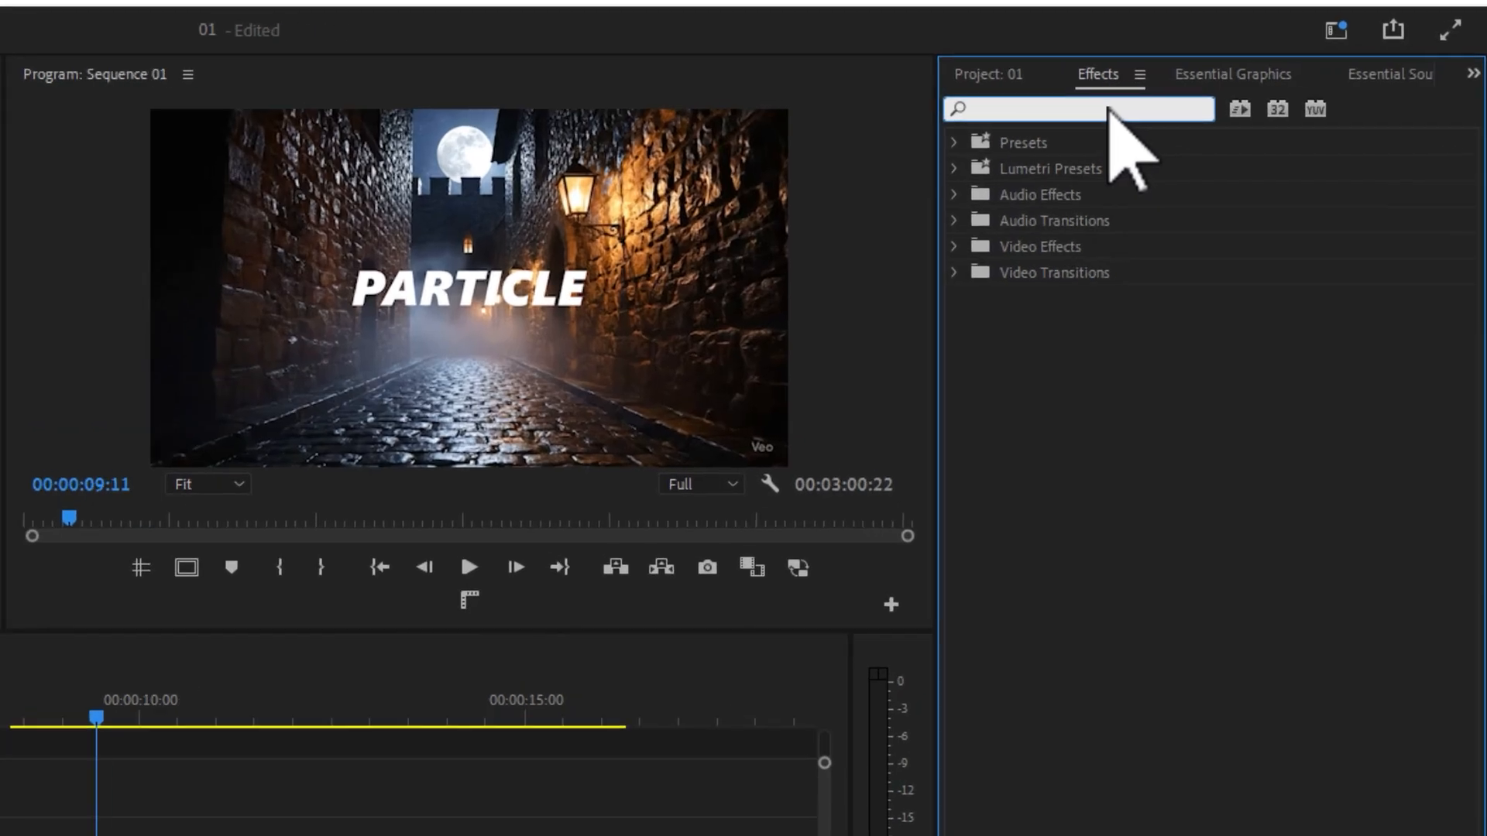
text(ROUGH)
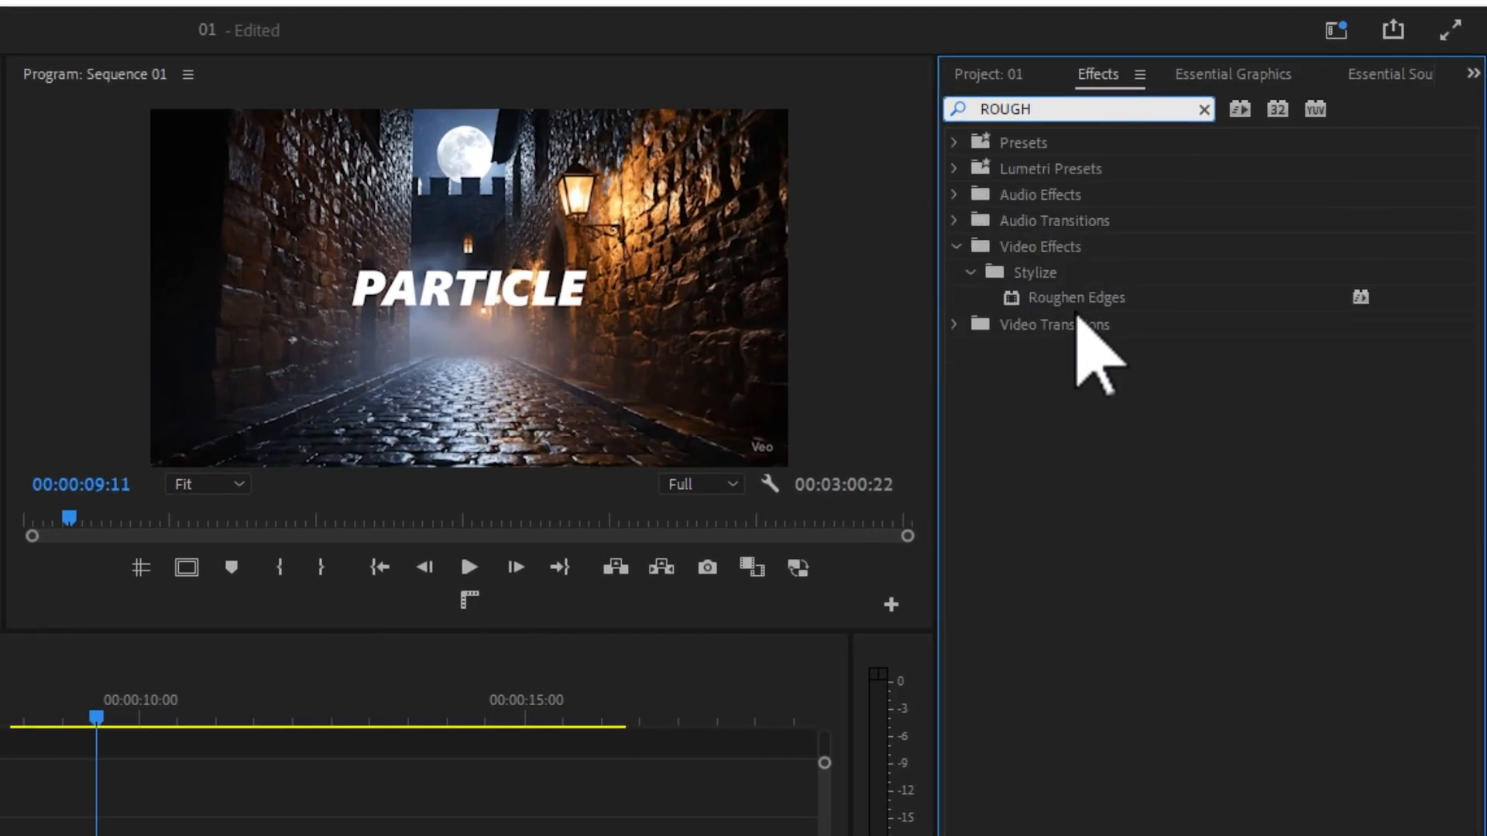
drag(1072, 306, 711, 626)
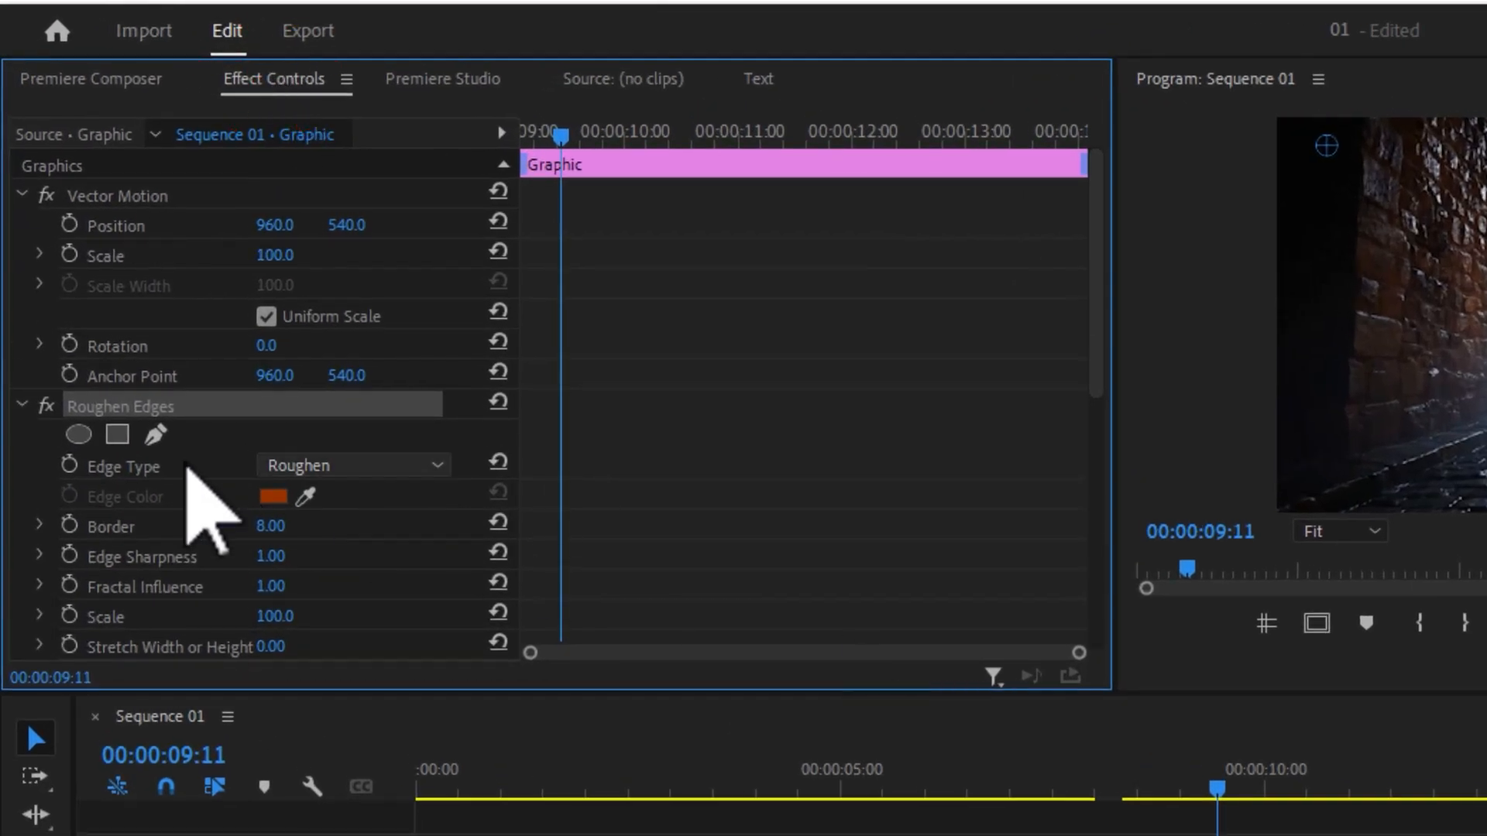
- At the start of the PARTICLE clip, set Roughen Edges to Edge Type Cut, Border 0 and Edge Sharpness 10
drag(1095, 333, 753, 434)
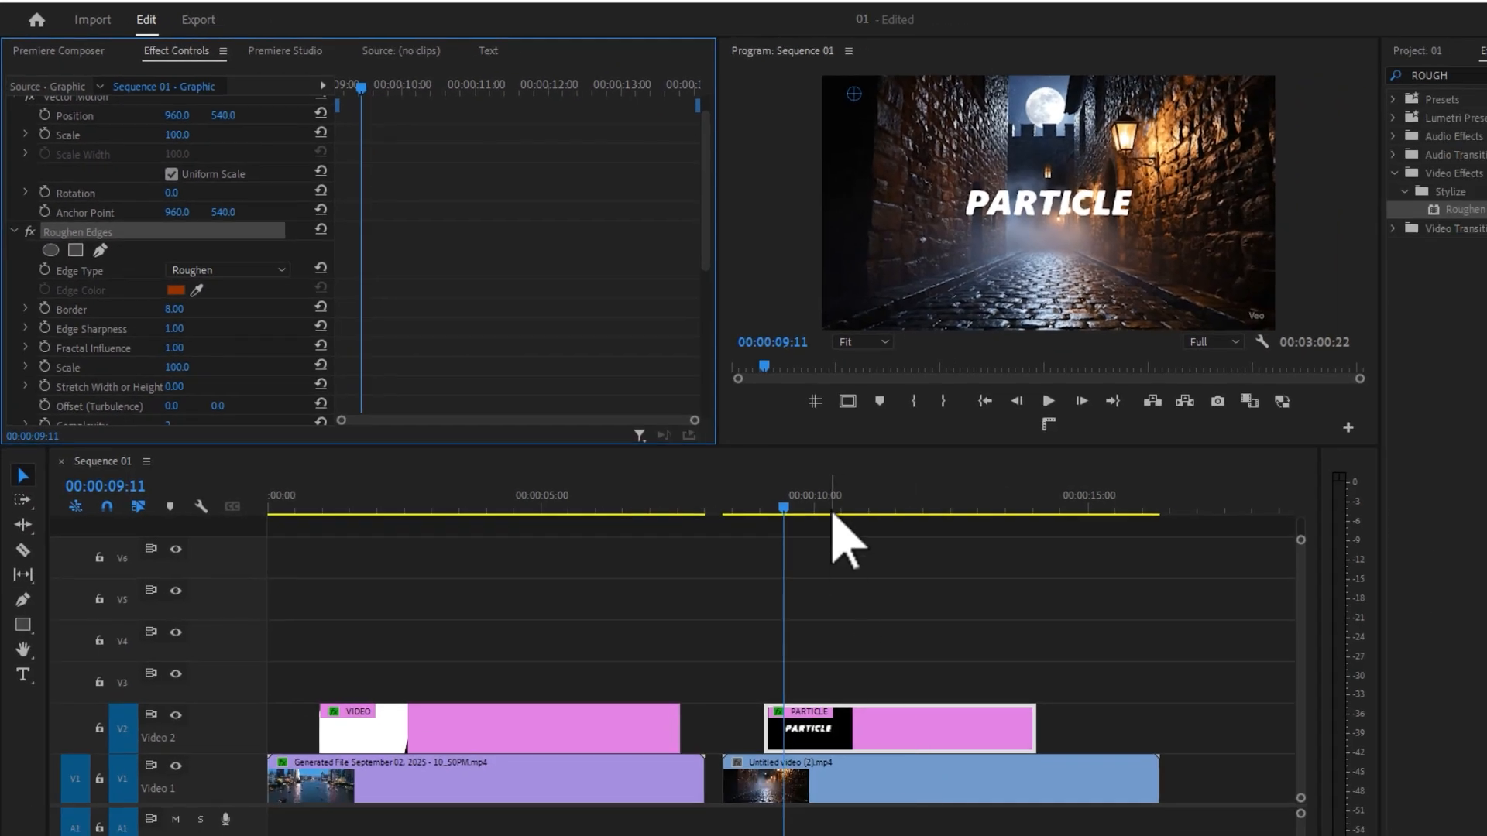
click(1186, 727)
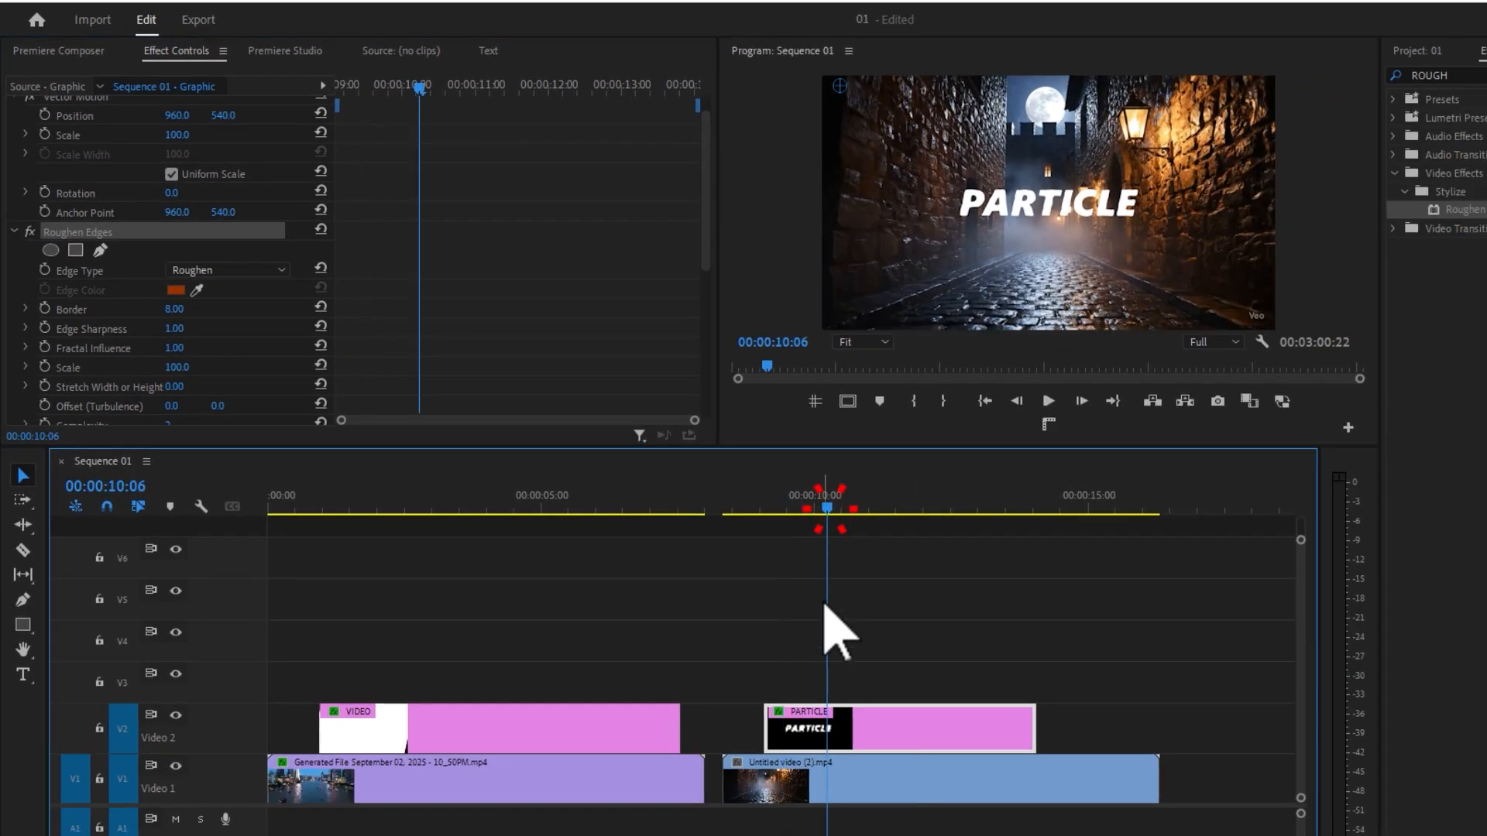
key(Up)
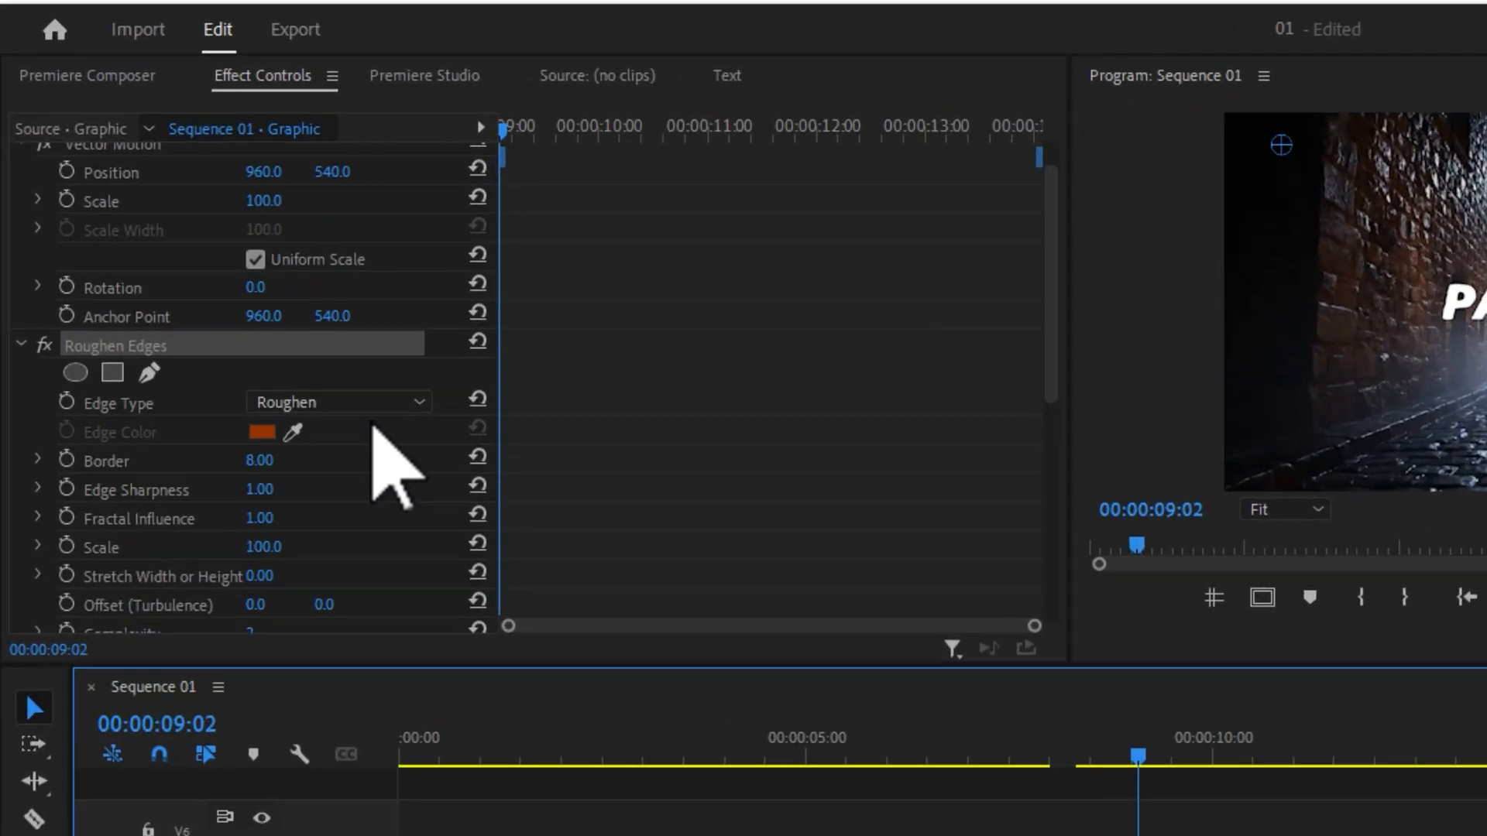
click(246, 274)
click(306, 488)
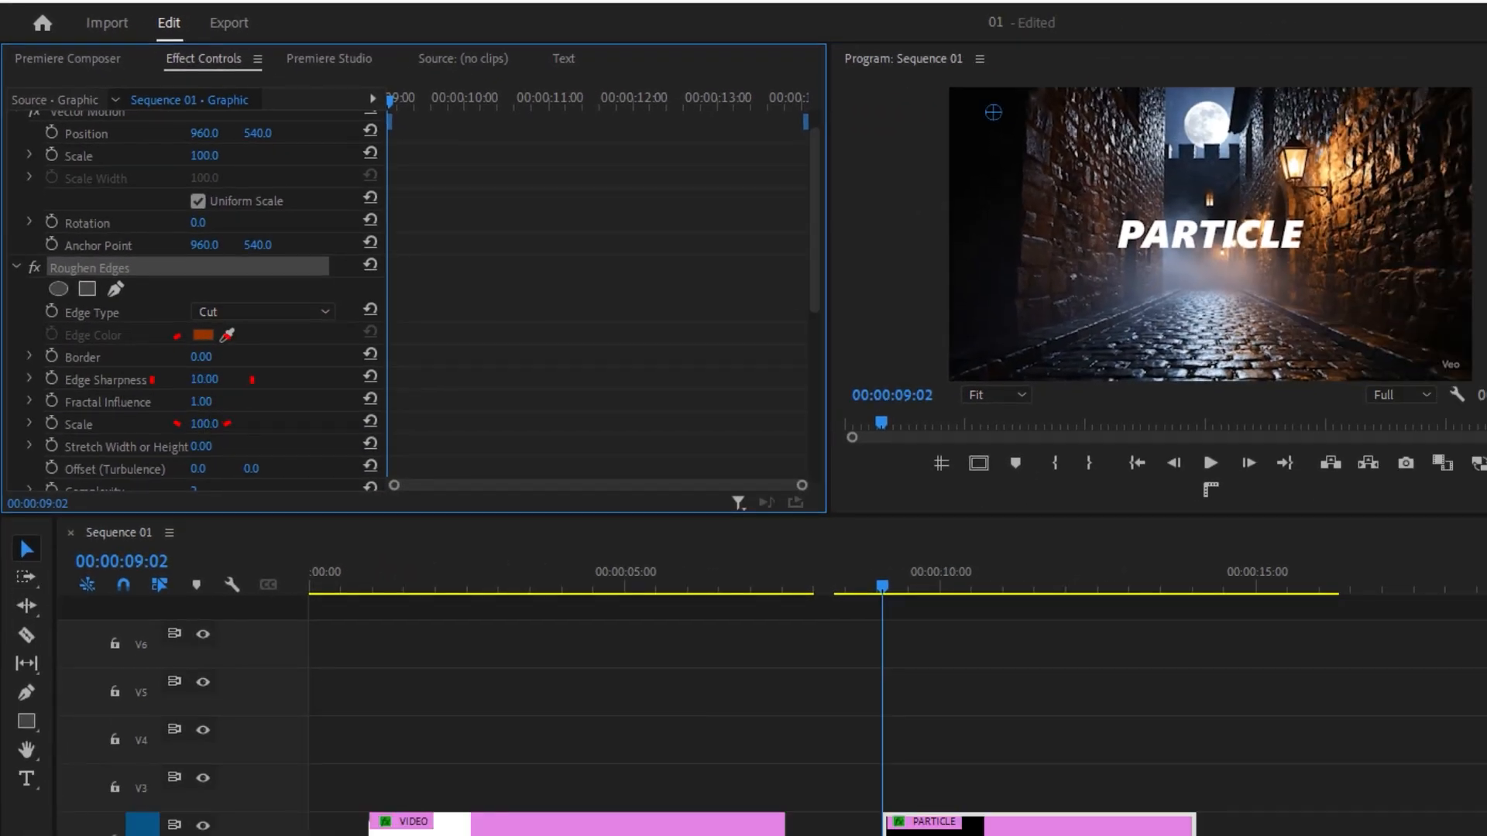
- Keyframe the Roughen Edges Border from 269 at 00:00:09:02 to 0 at 00:00:09:12, and play back the text reveal
click(51, 356)
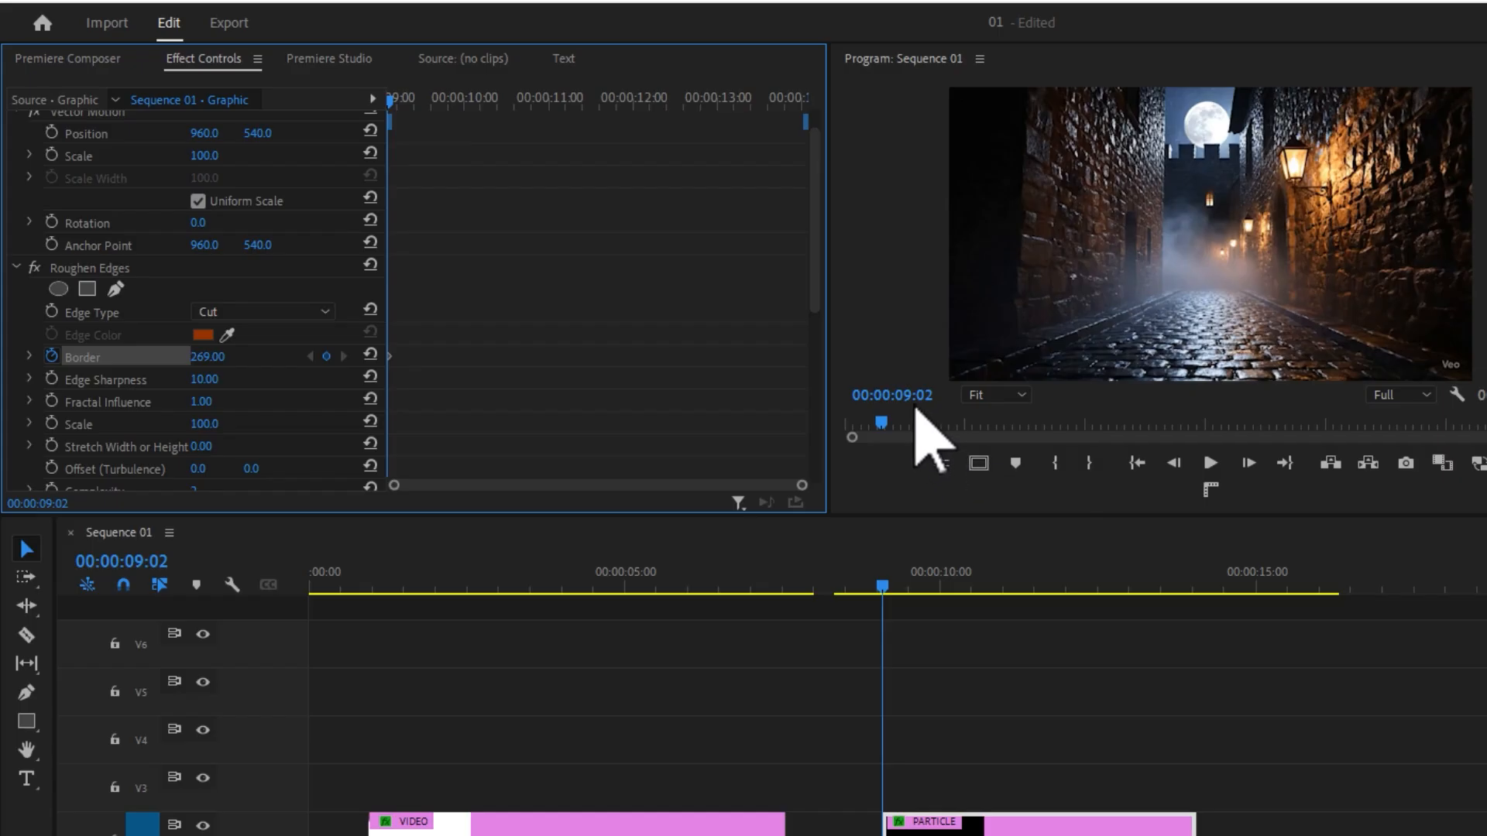
drag(396, 100, 429, 116)
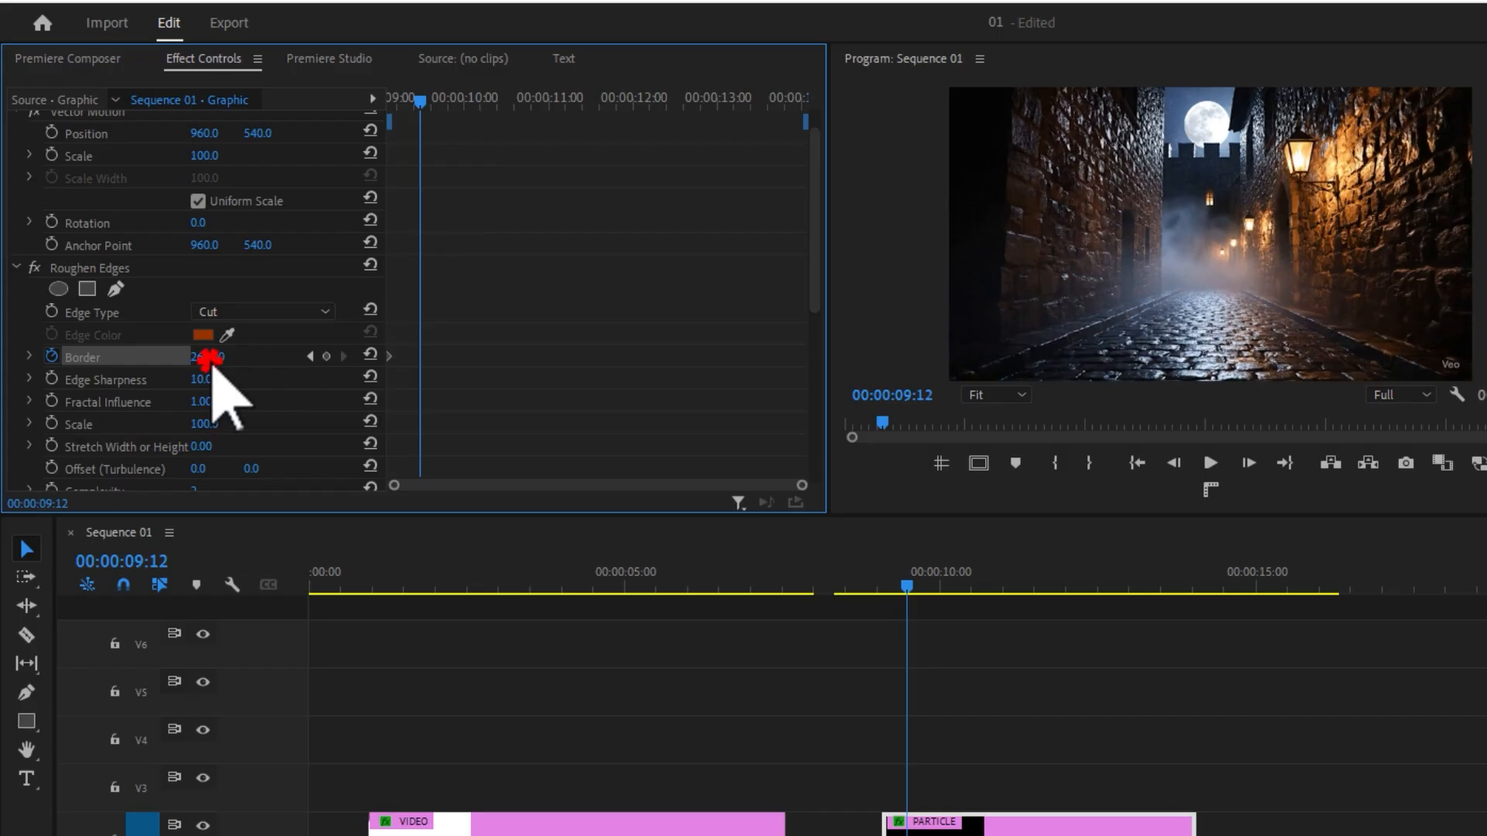
drag(209, 358, 217, 358)
drag(422, 99, 322, 149)
key(space)
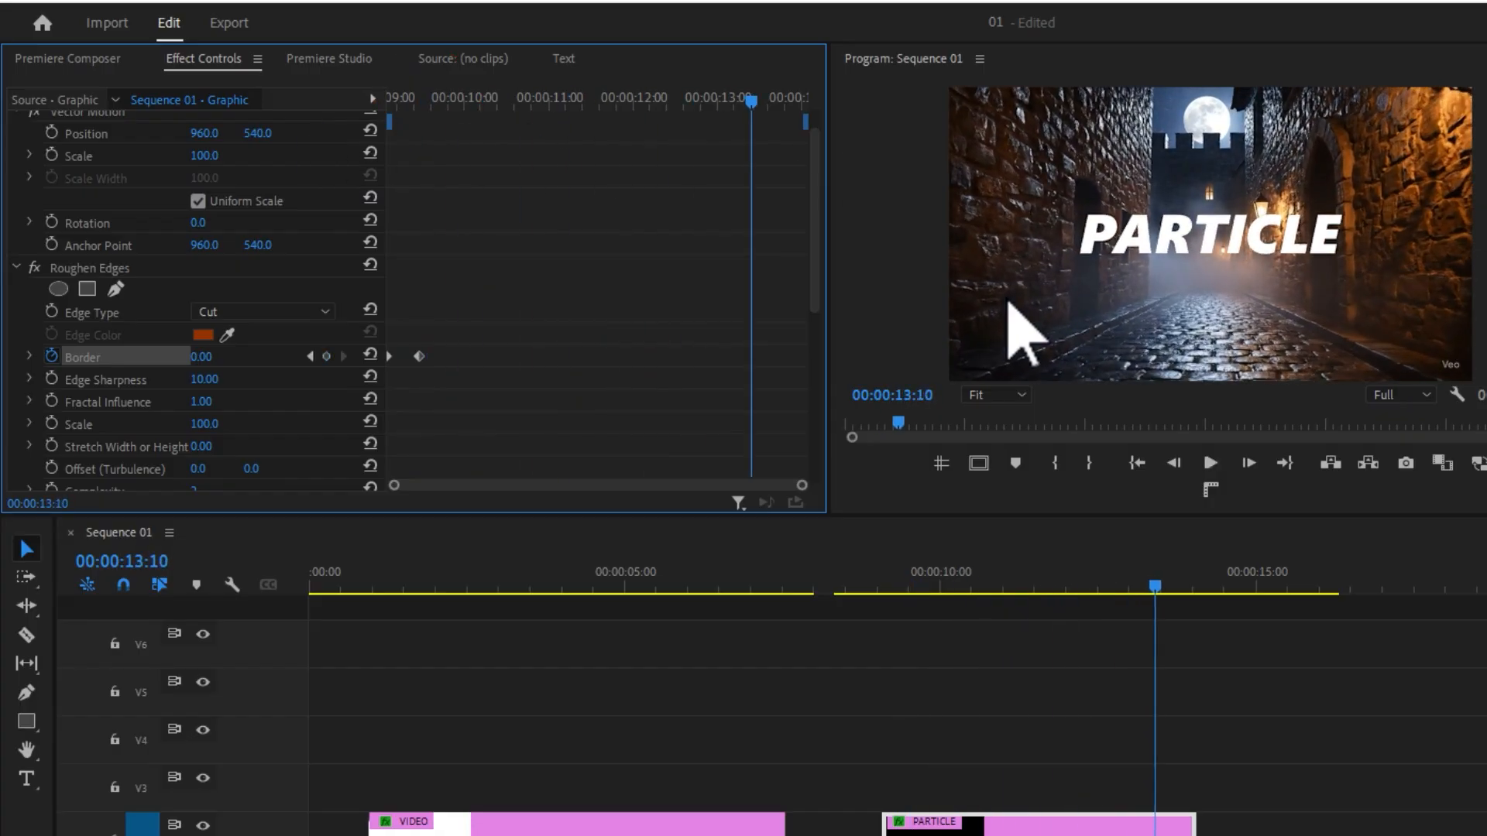
- Keyframe the closing Border animation from 0 at 00:00:13:16 to 241 at the clip's end, 00:00:14:01
click(662, 98)
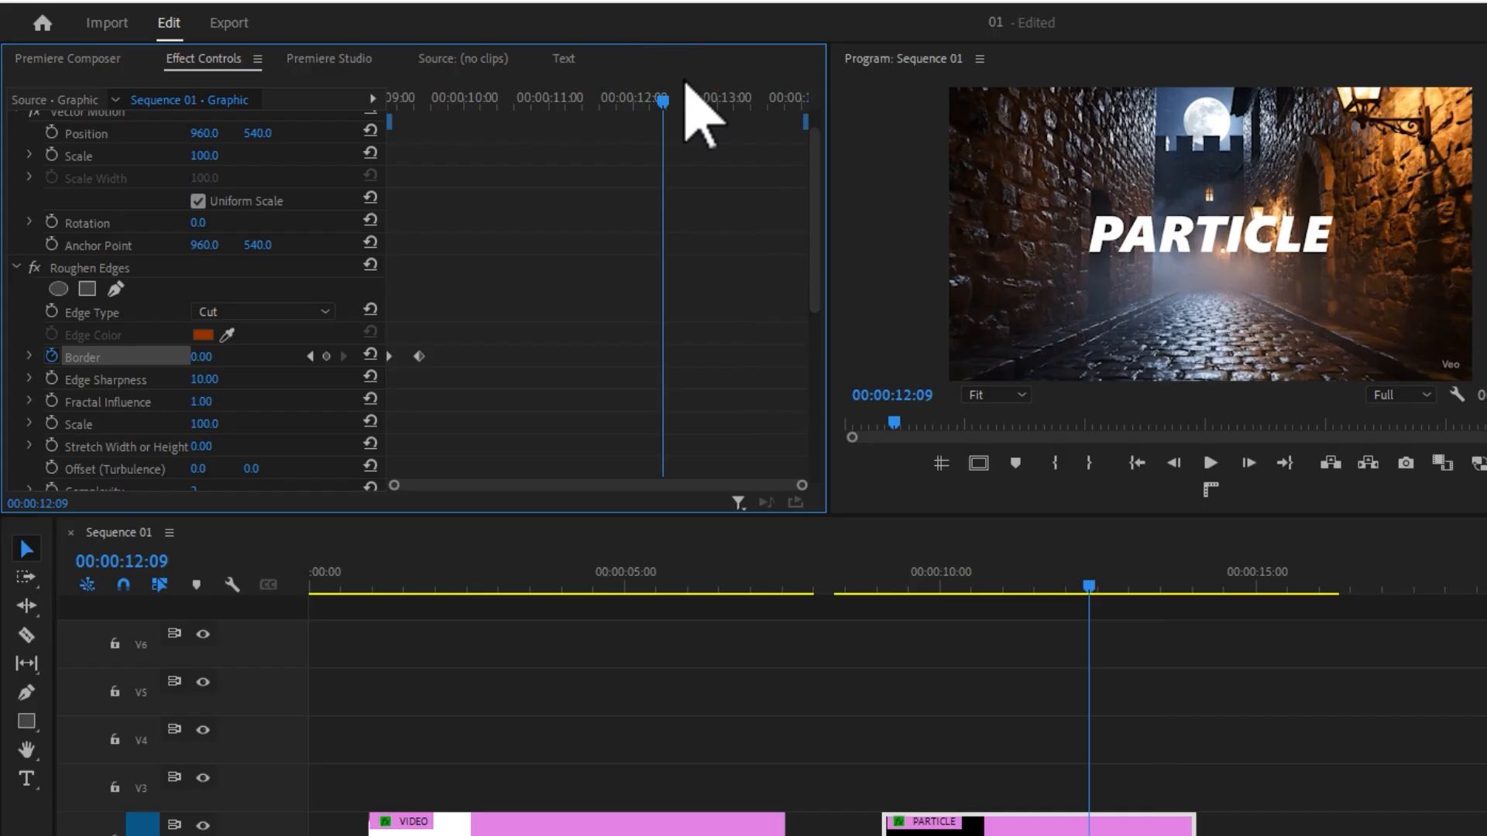
key(Down)
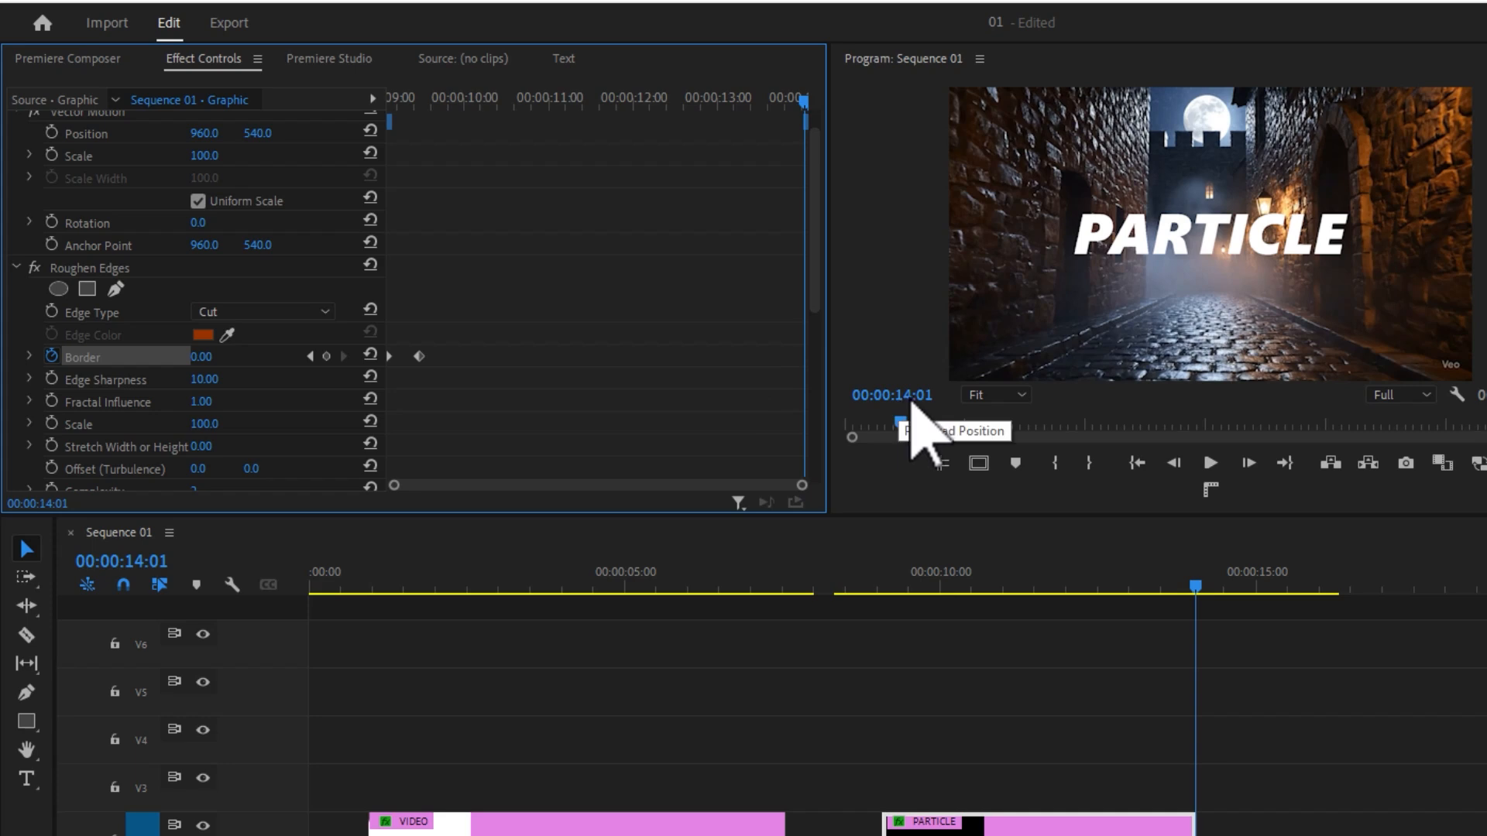
drag(802, 99, 772, 99)
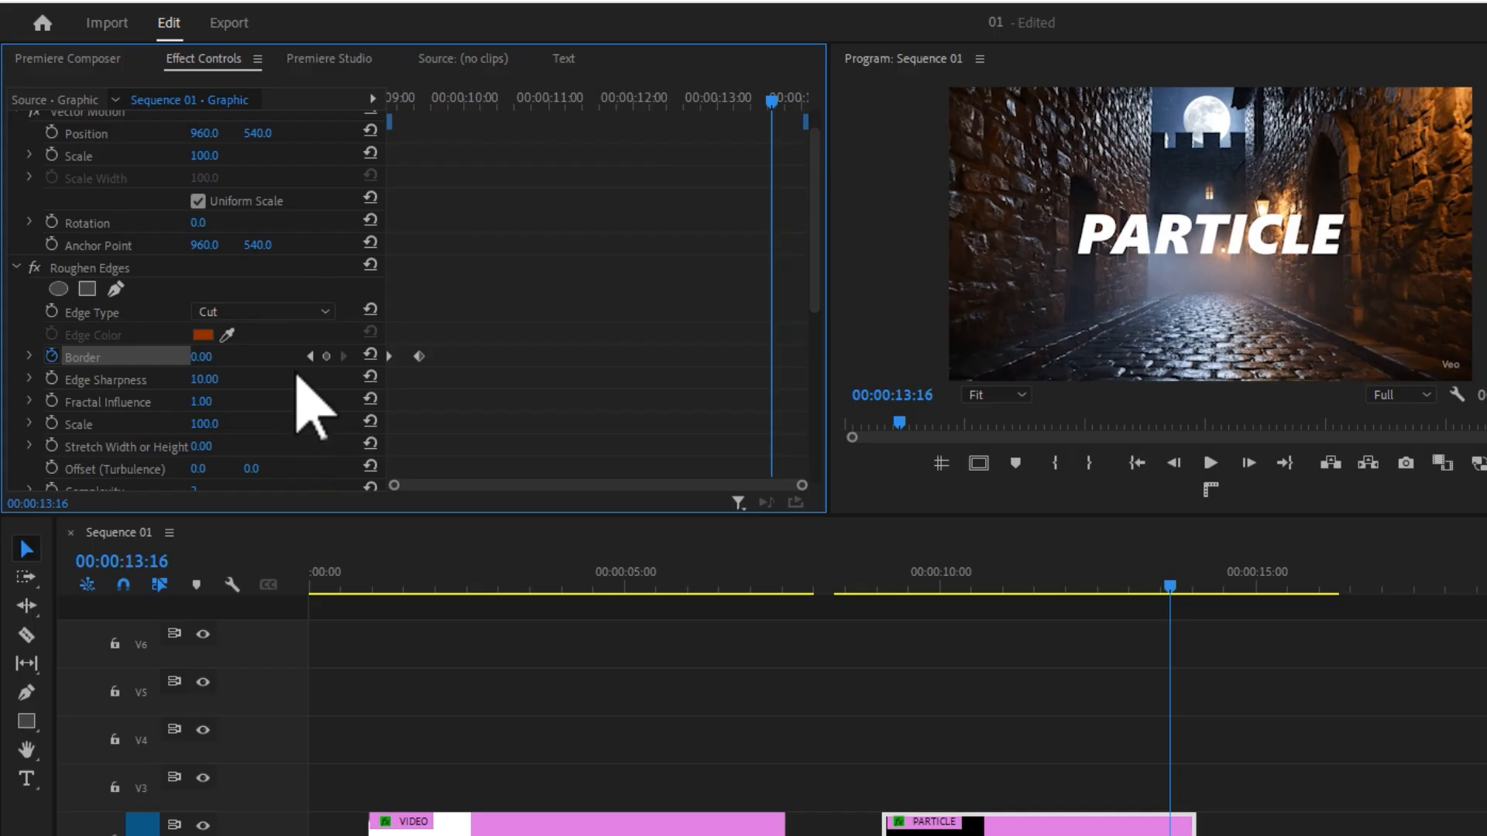
click(327, 357)
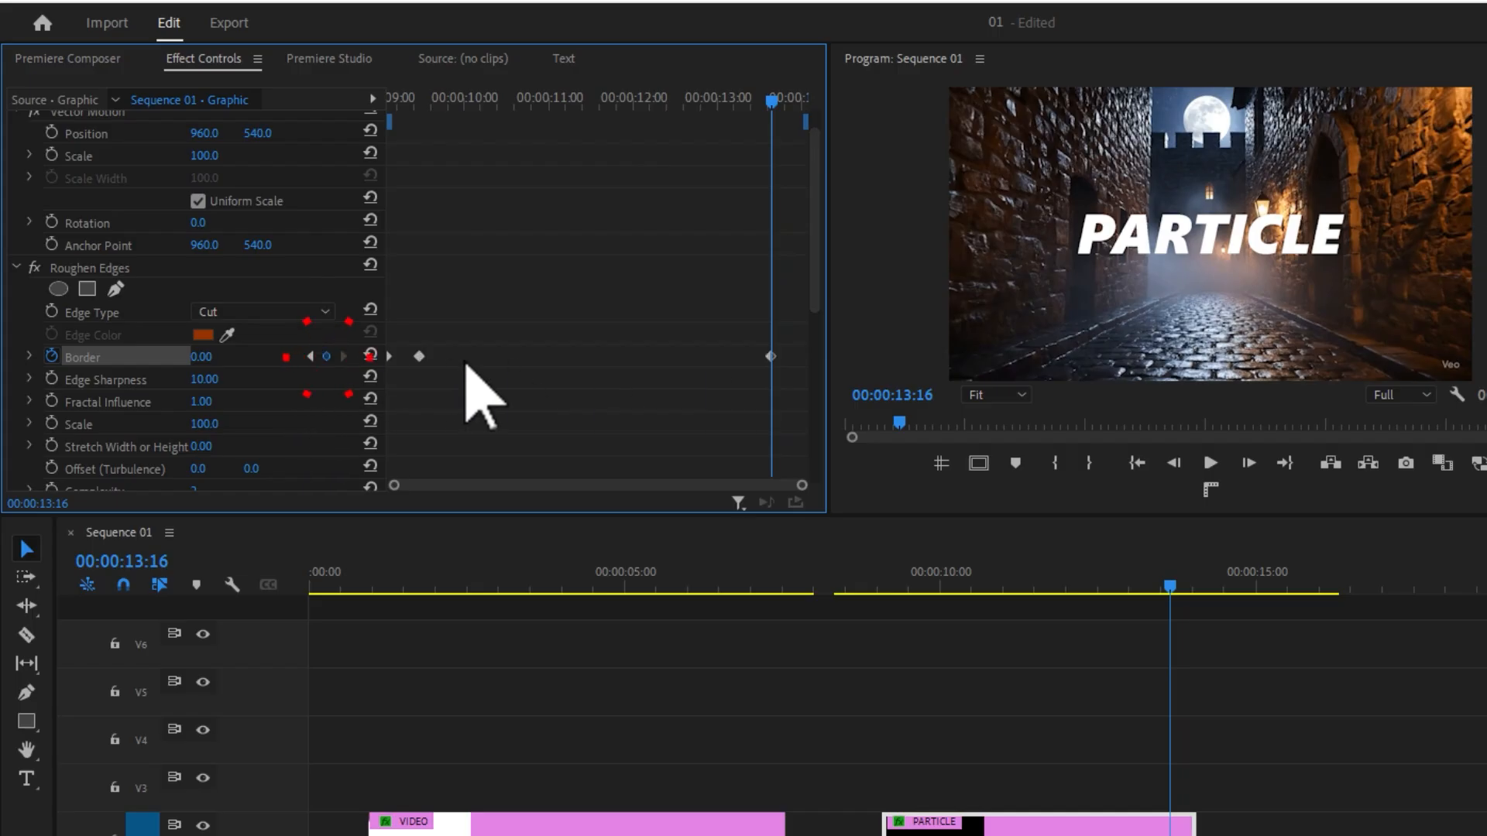
click(771, 225)
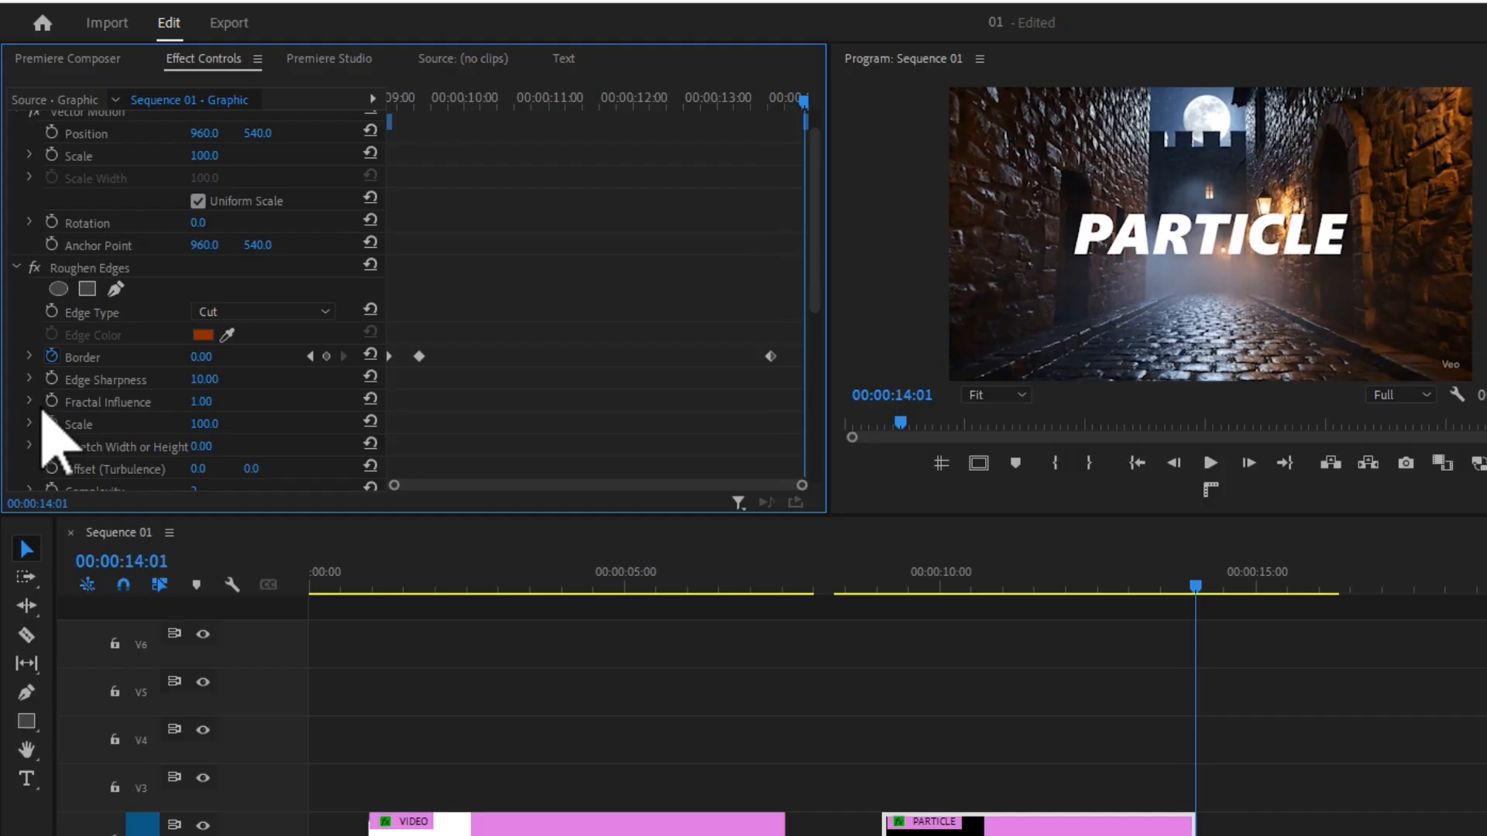
drag(201, 355, 240, 355)
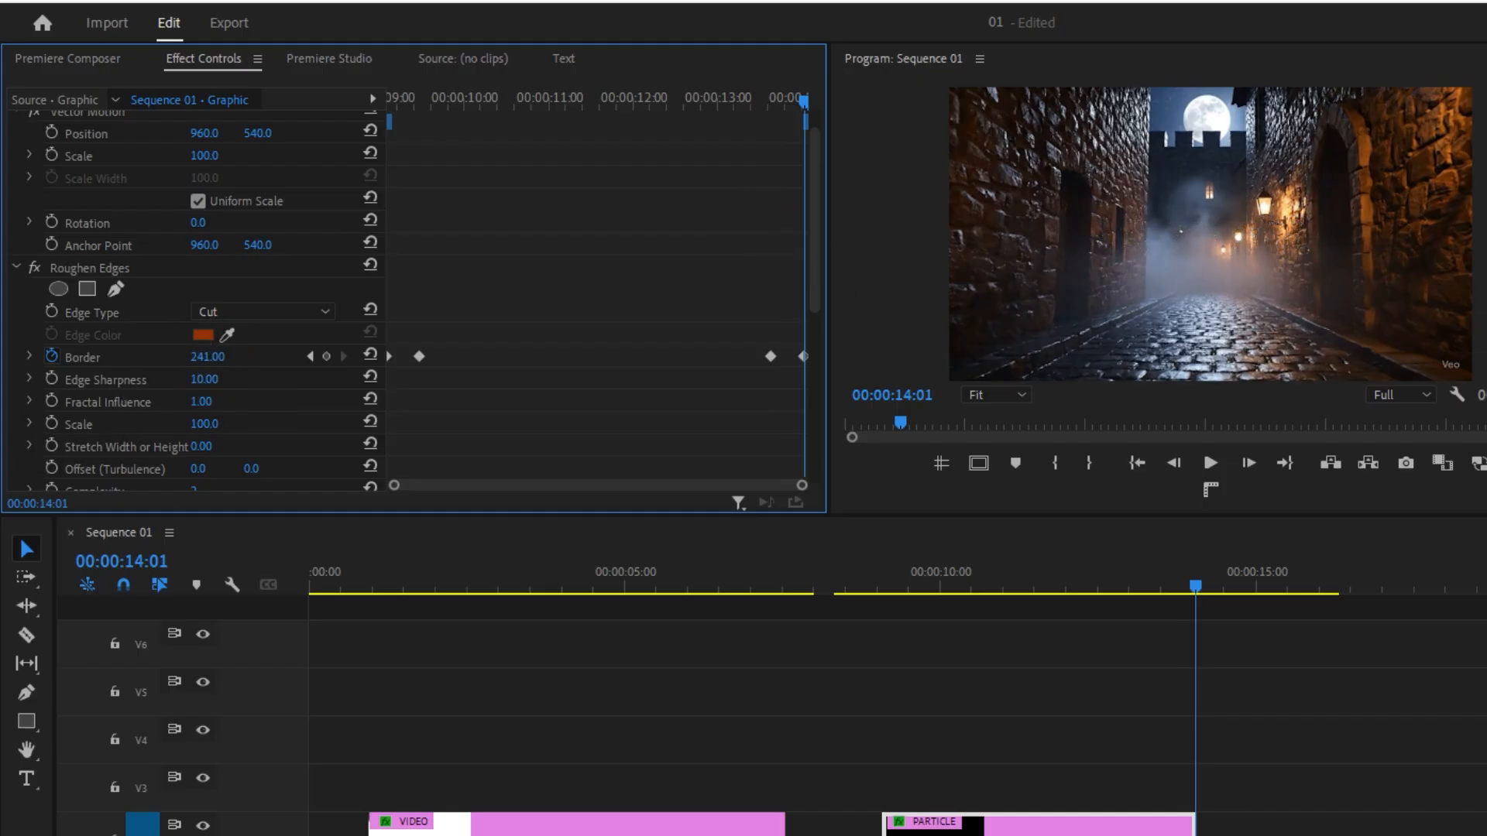
- Play back the PARTICLE text's Roughen Edges animation from the start of its clip
click(766, 91)
key(space)
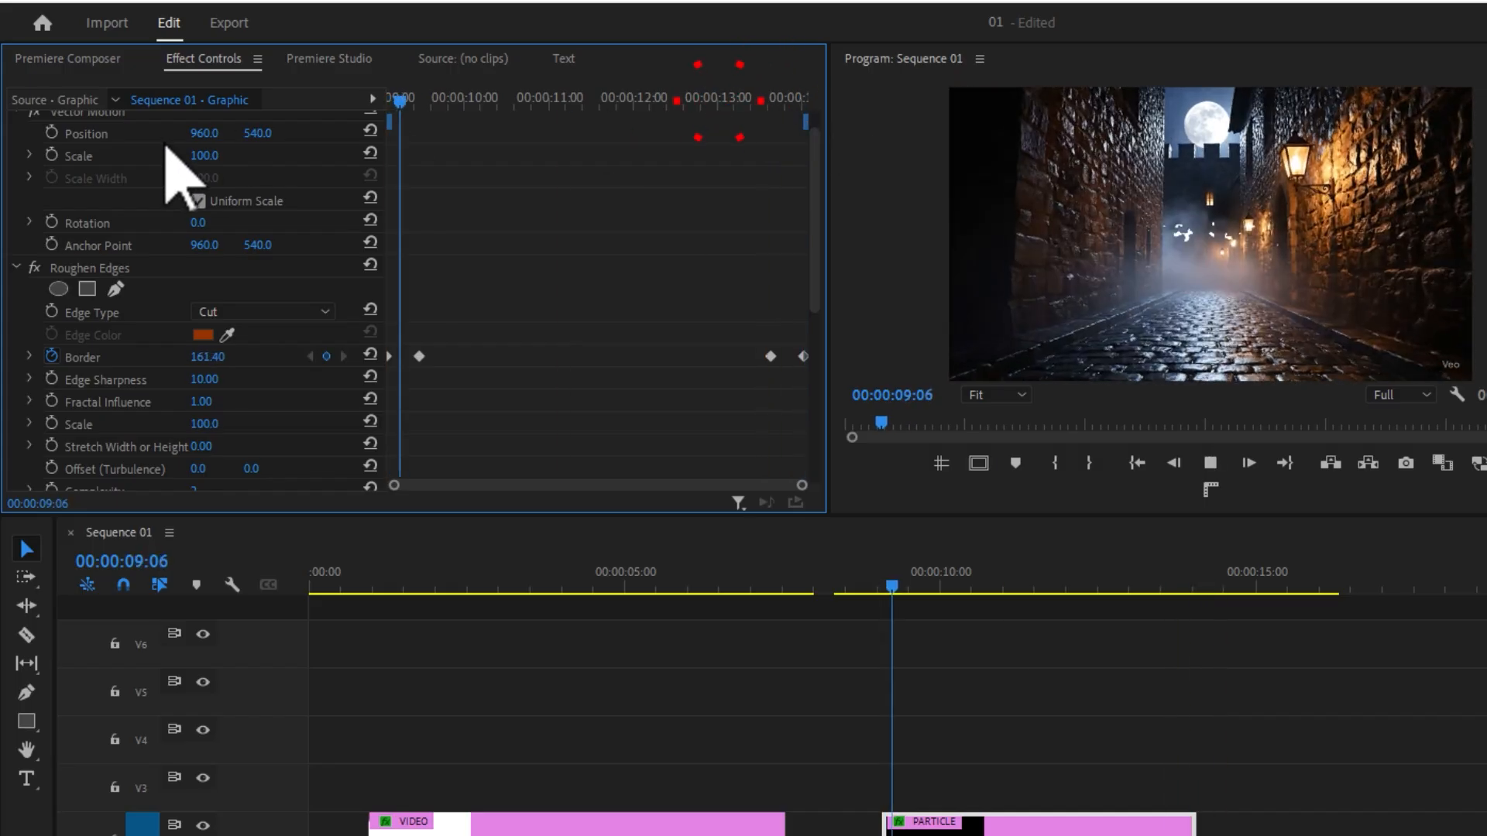
key(space)
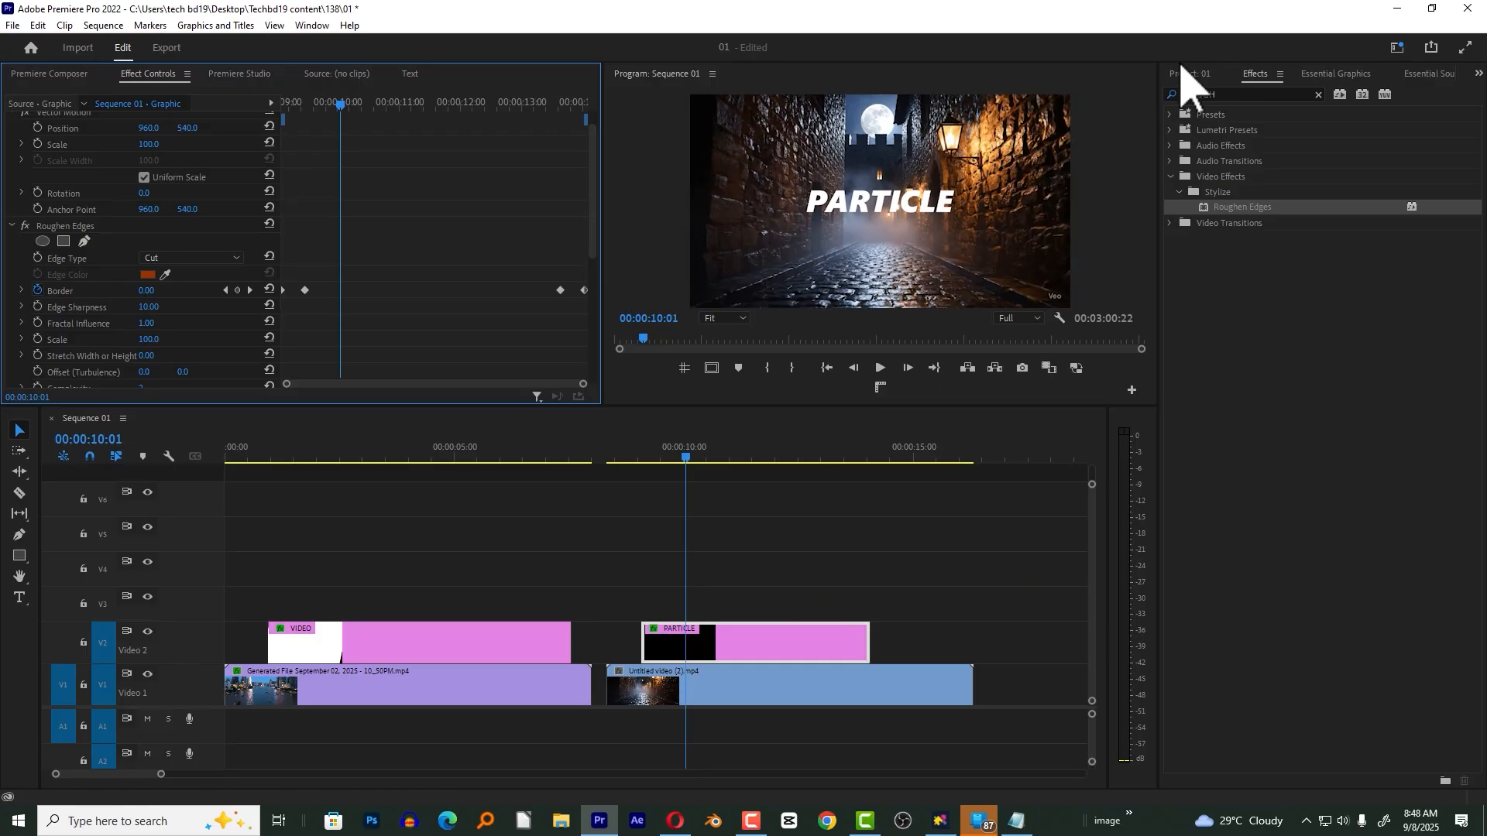
- Add Paper Crumble 2.wav to track A1 and trim it into short pieces under the PARTICLE clip's start and end
click(1183, 73)
drag(1246, 401, 689, 734)
click(644, 448)
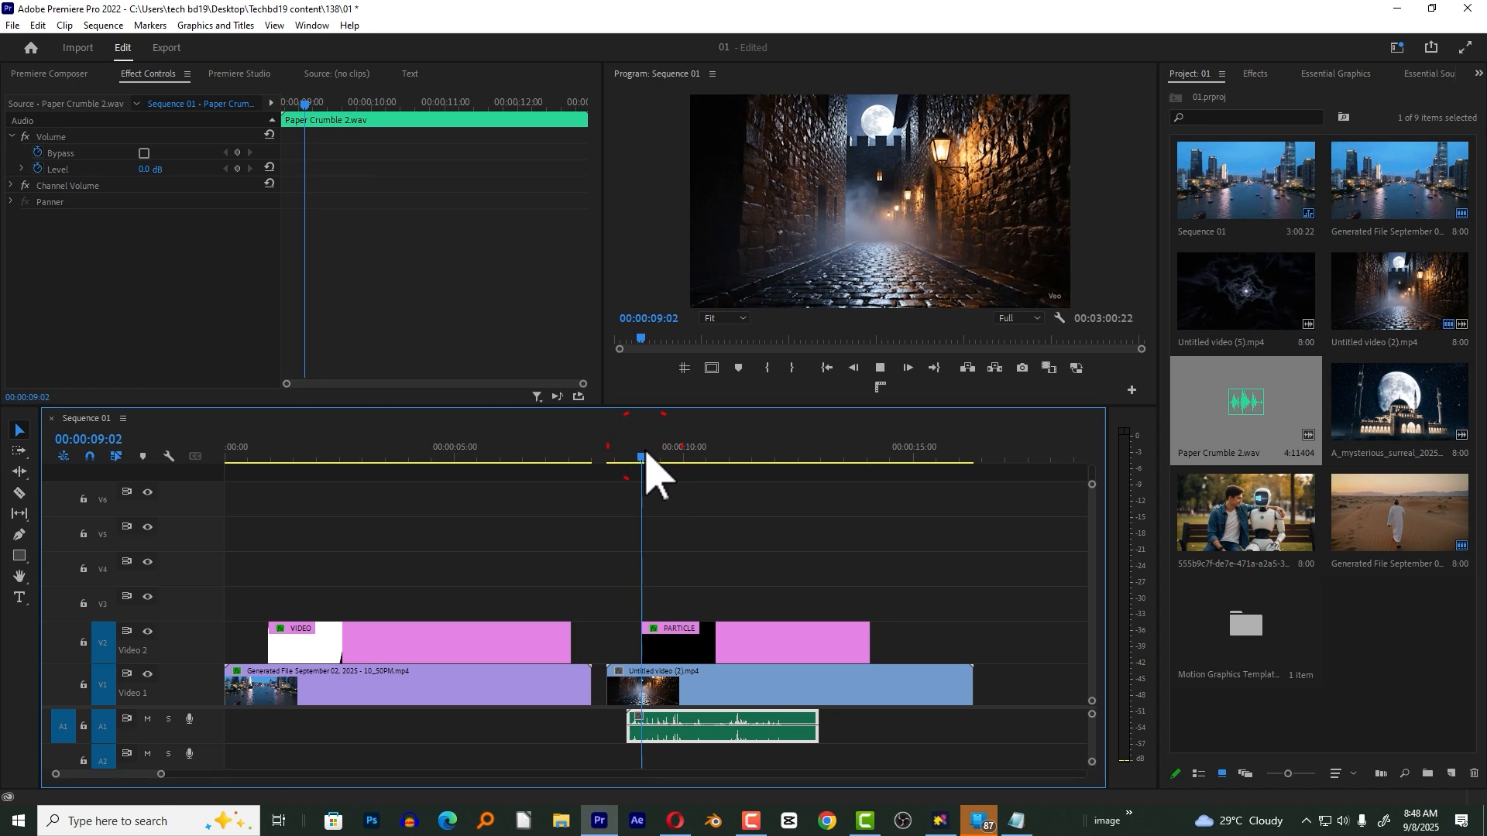
click(641, 456)
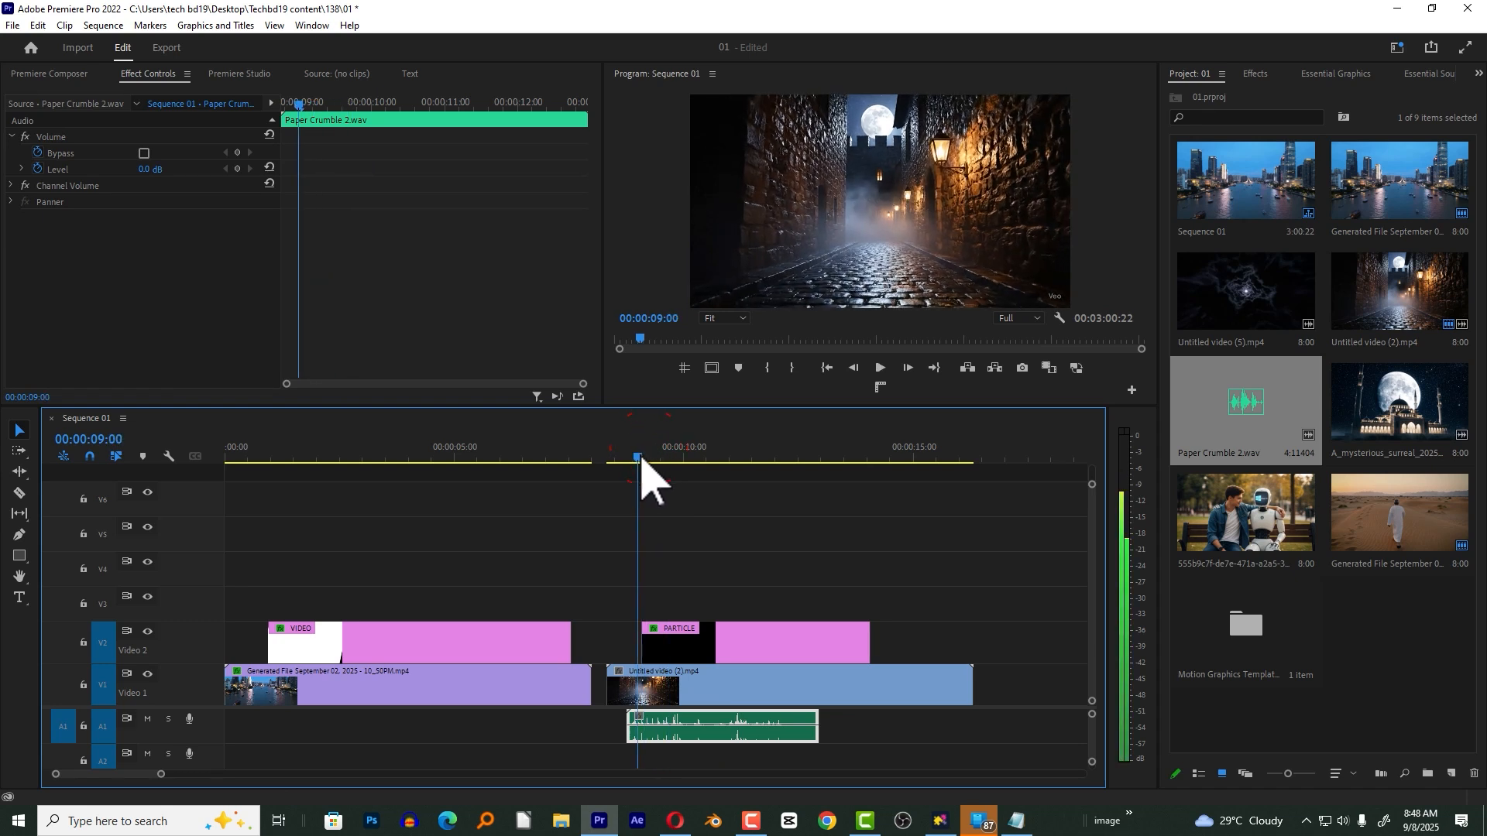
drag(629, 728, 899, 810)
- Play back the PARTICLE text appearing and disappearing together with the crumble sound
click(658, 455)
click(831, 457)
click(850, 460)
key(space)
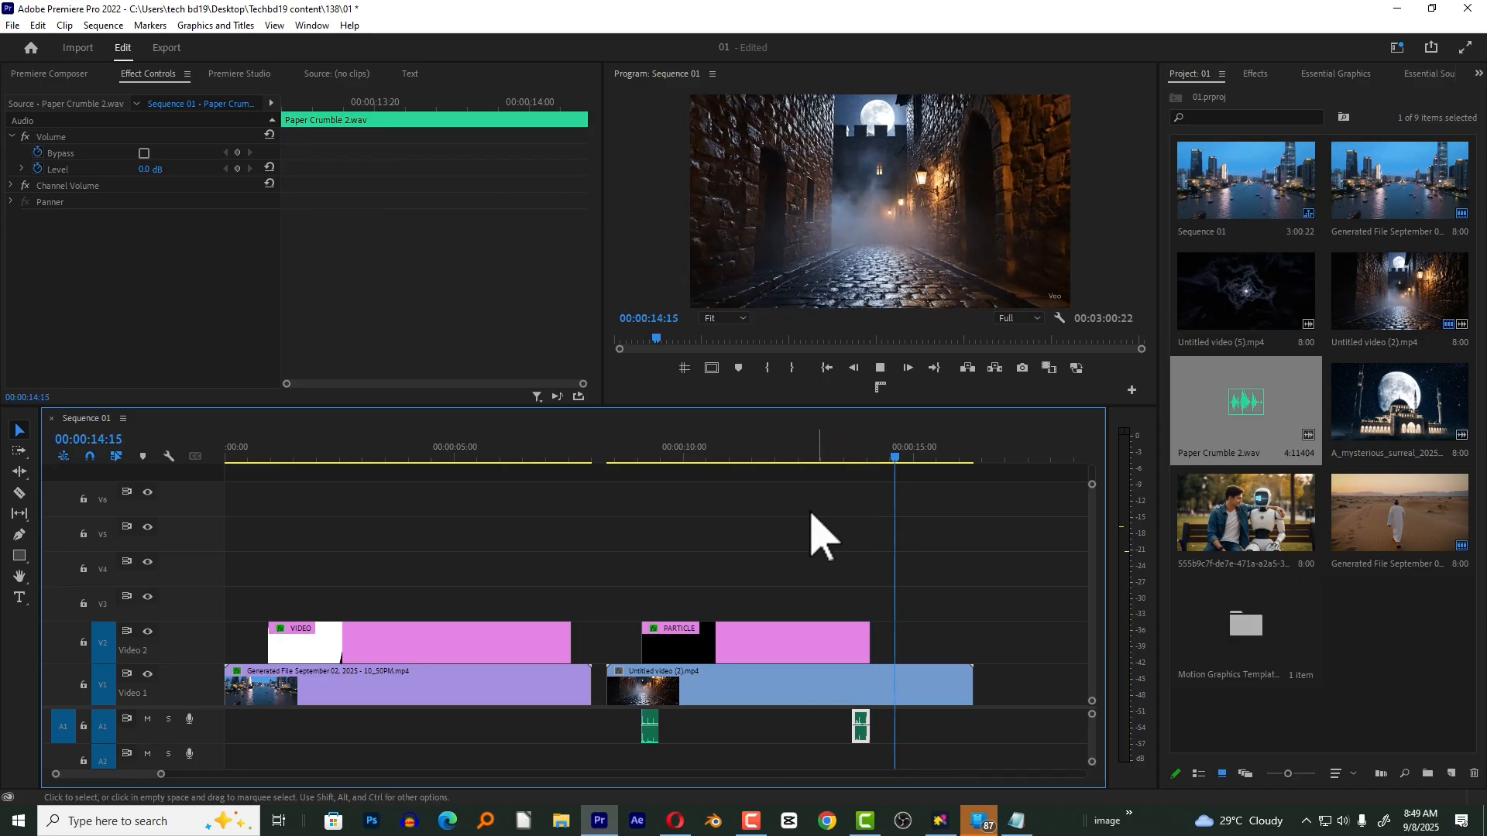
click(624, 459)
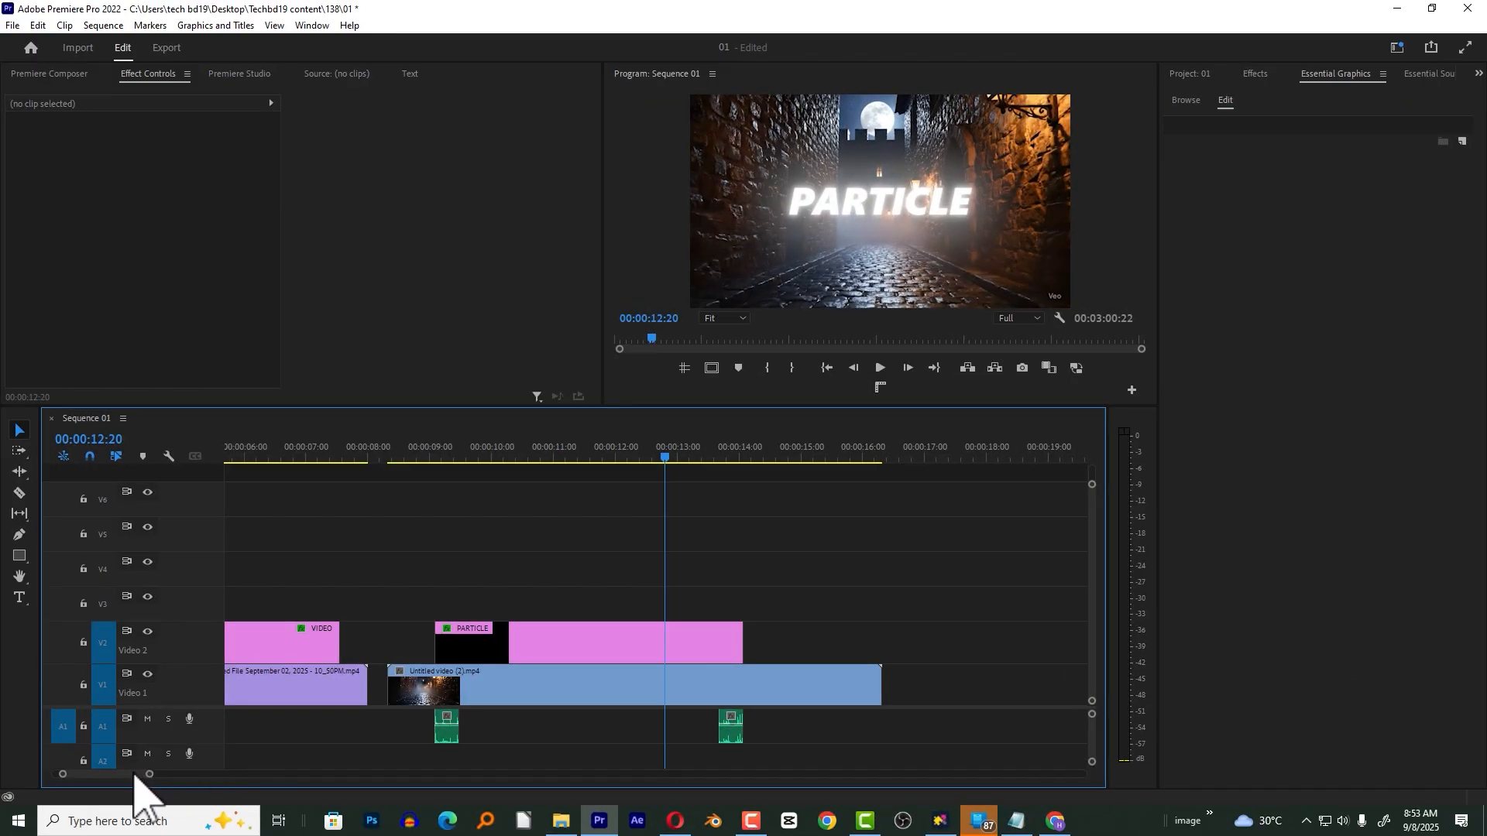
- Create a text clip at 00:00:17:04 reading "Typewriting Effect in Adobe Premiere pro"
scroll(139, 774, right, 5)
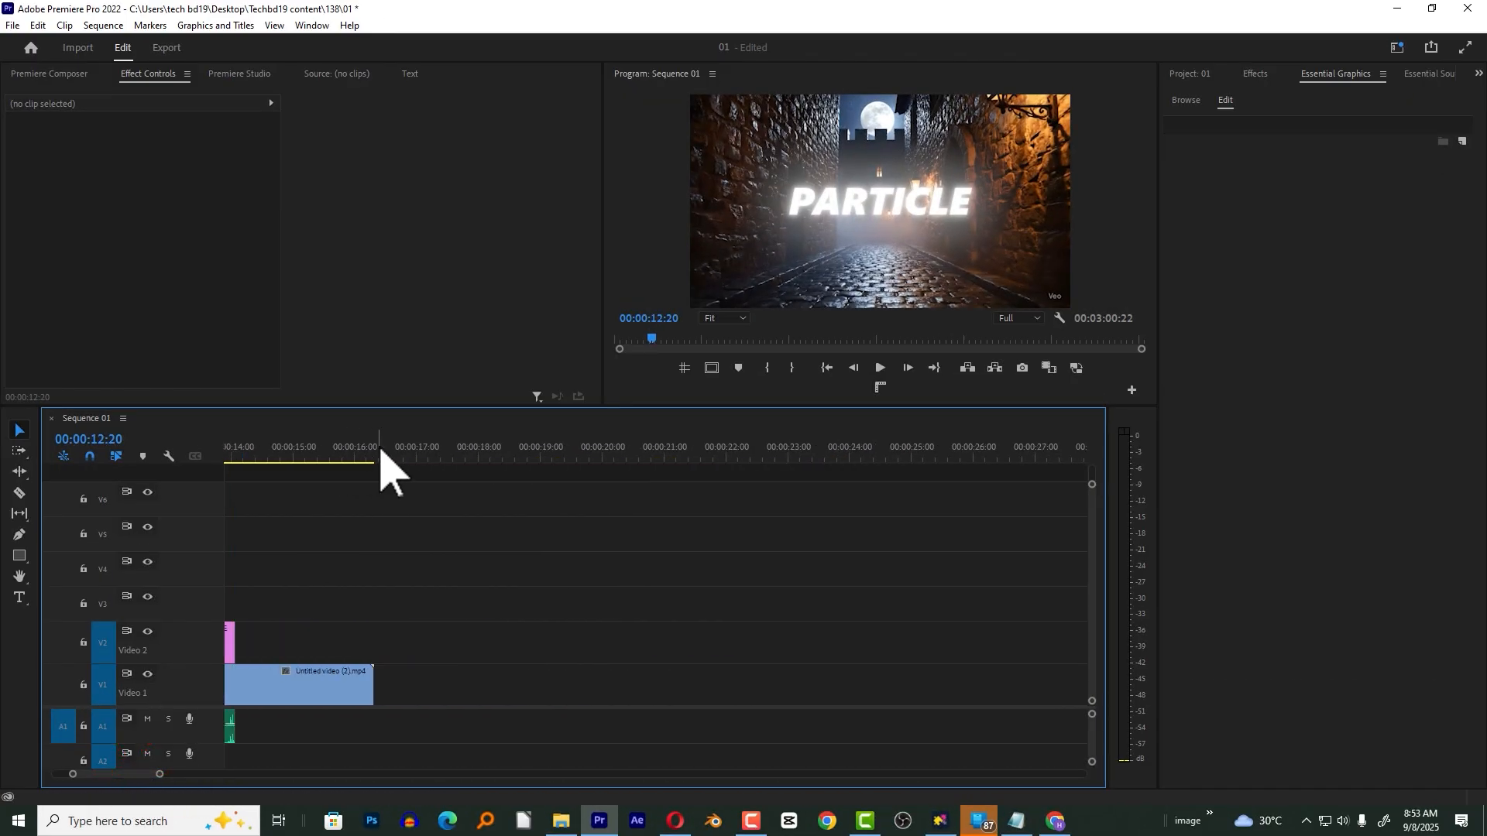
drag(384, 453, 425, 458)
click(19, 597)
click(846, 192)
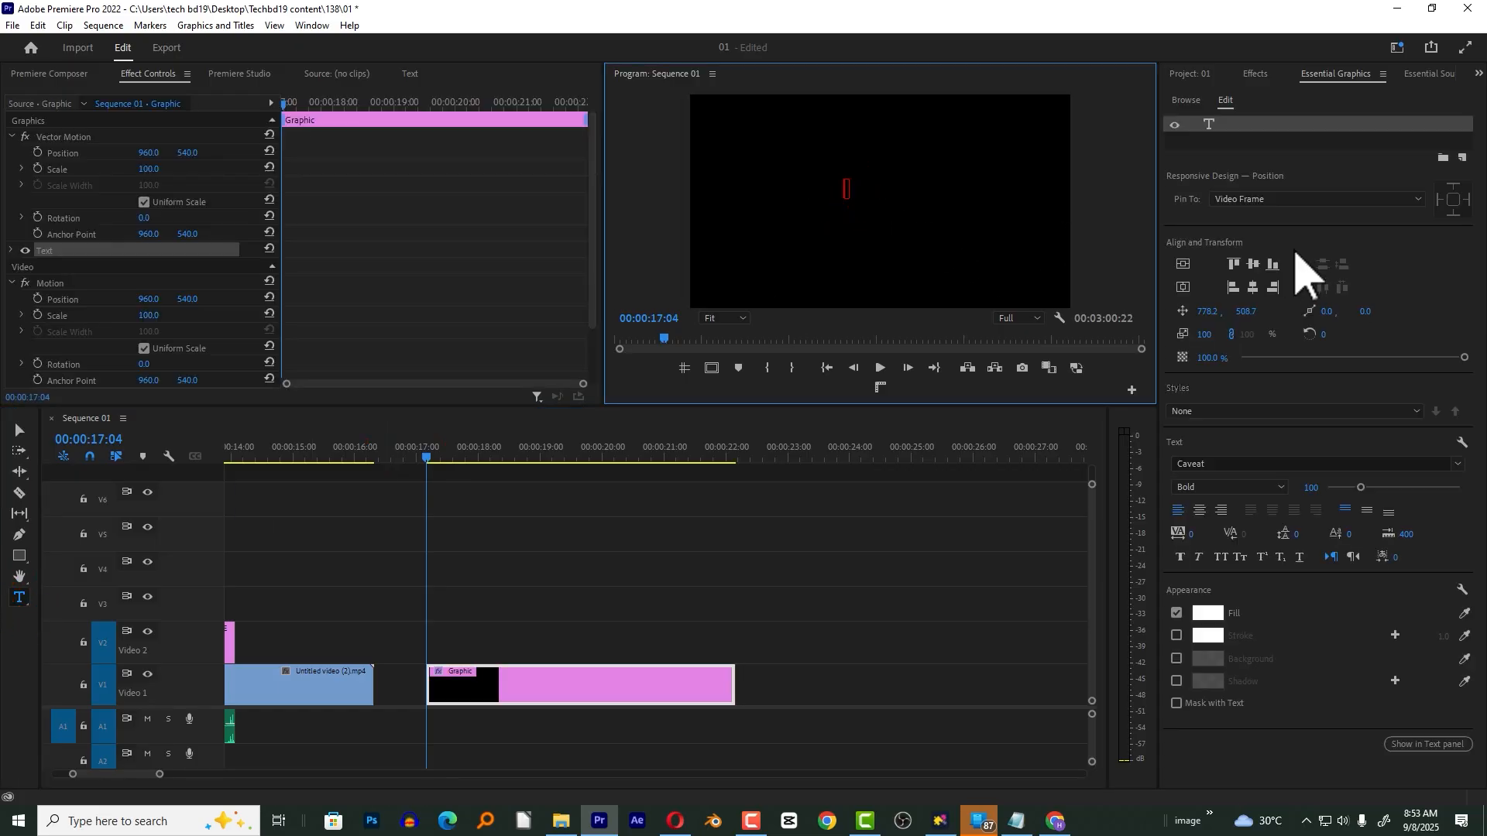
text(Typewriting Effect in Ad)
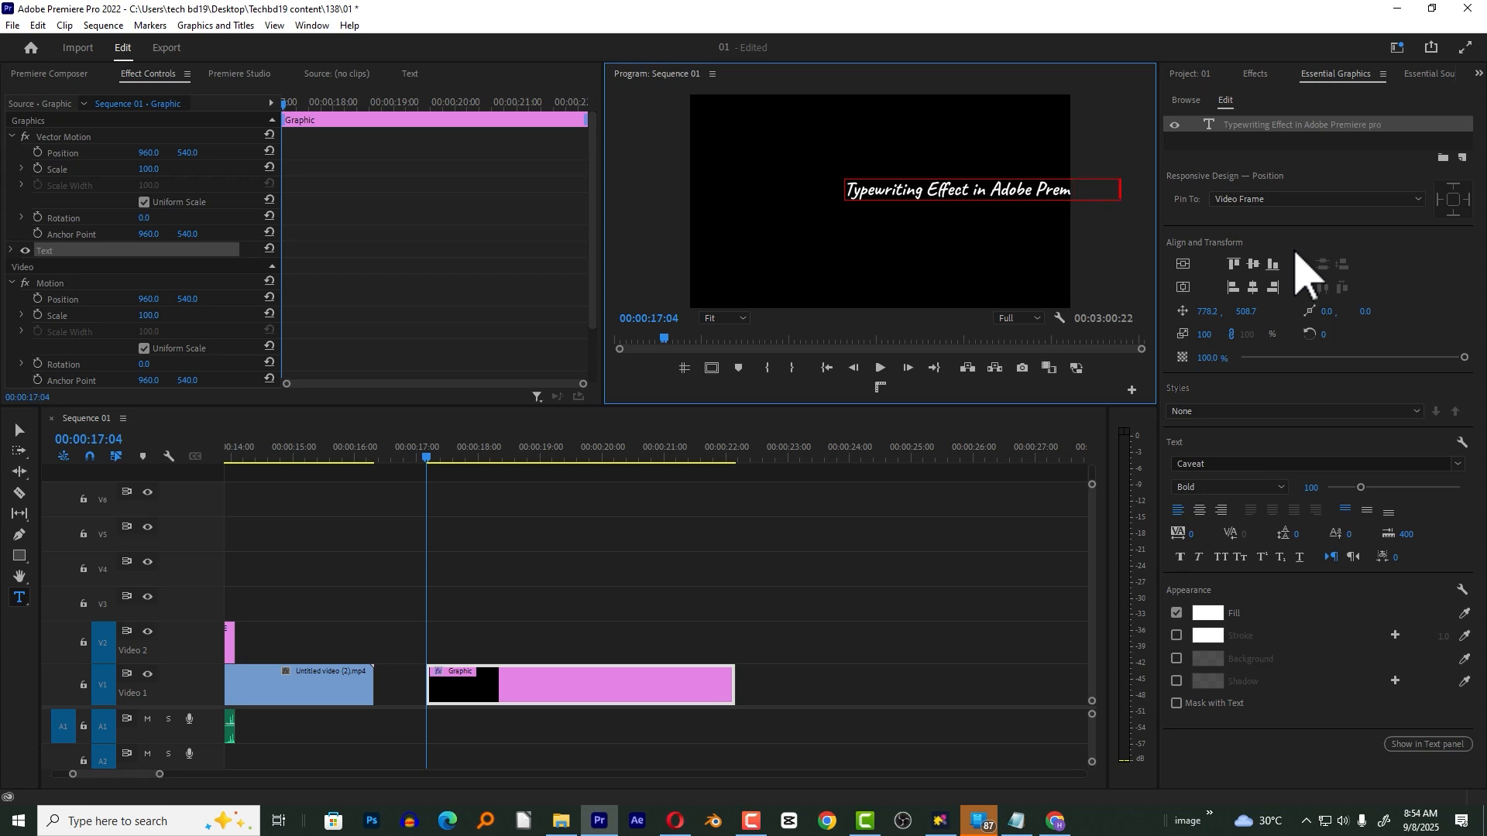
click(17, 430)
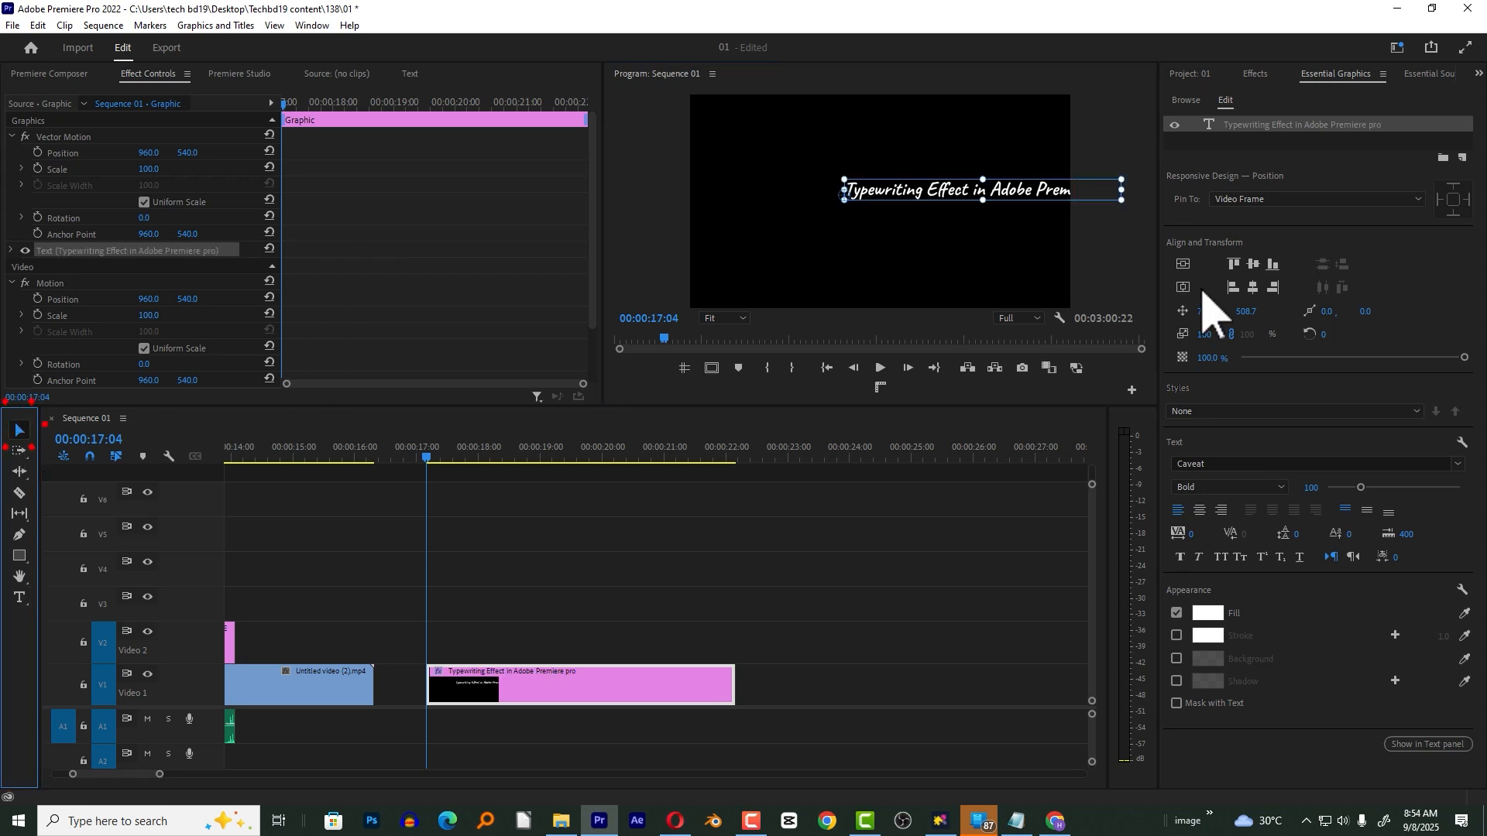
- Center the typewriting text vertically and horizontally in the frame, with its scale at 104
click(1257, 263)
click(1253, 287)
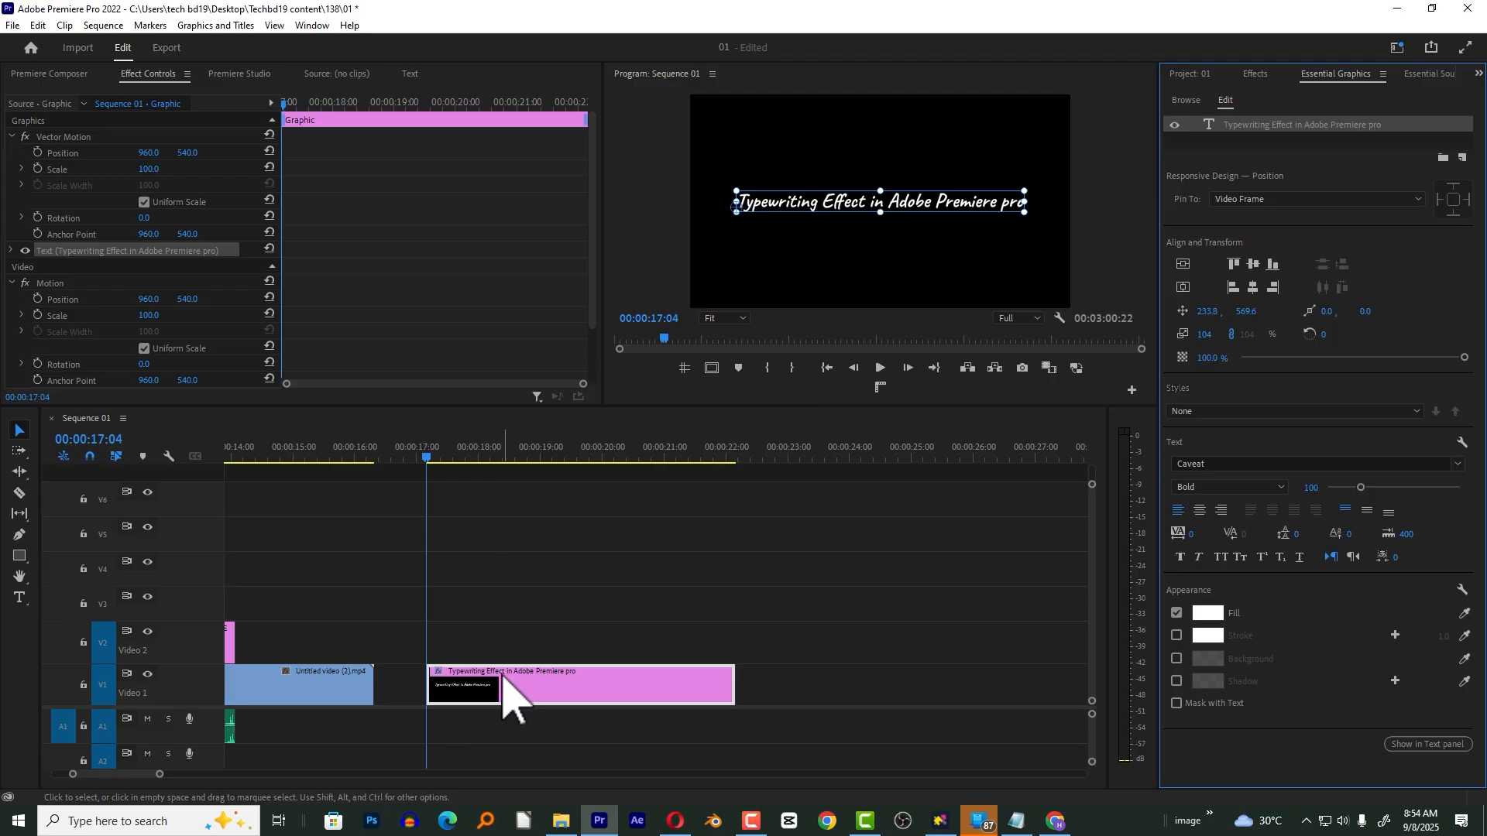
click(462, 701)
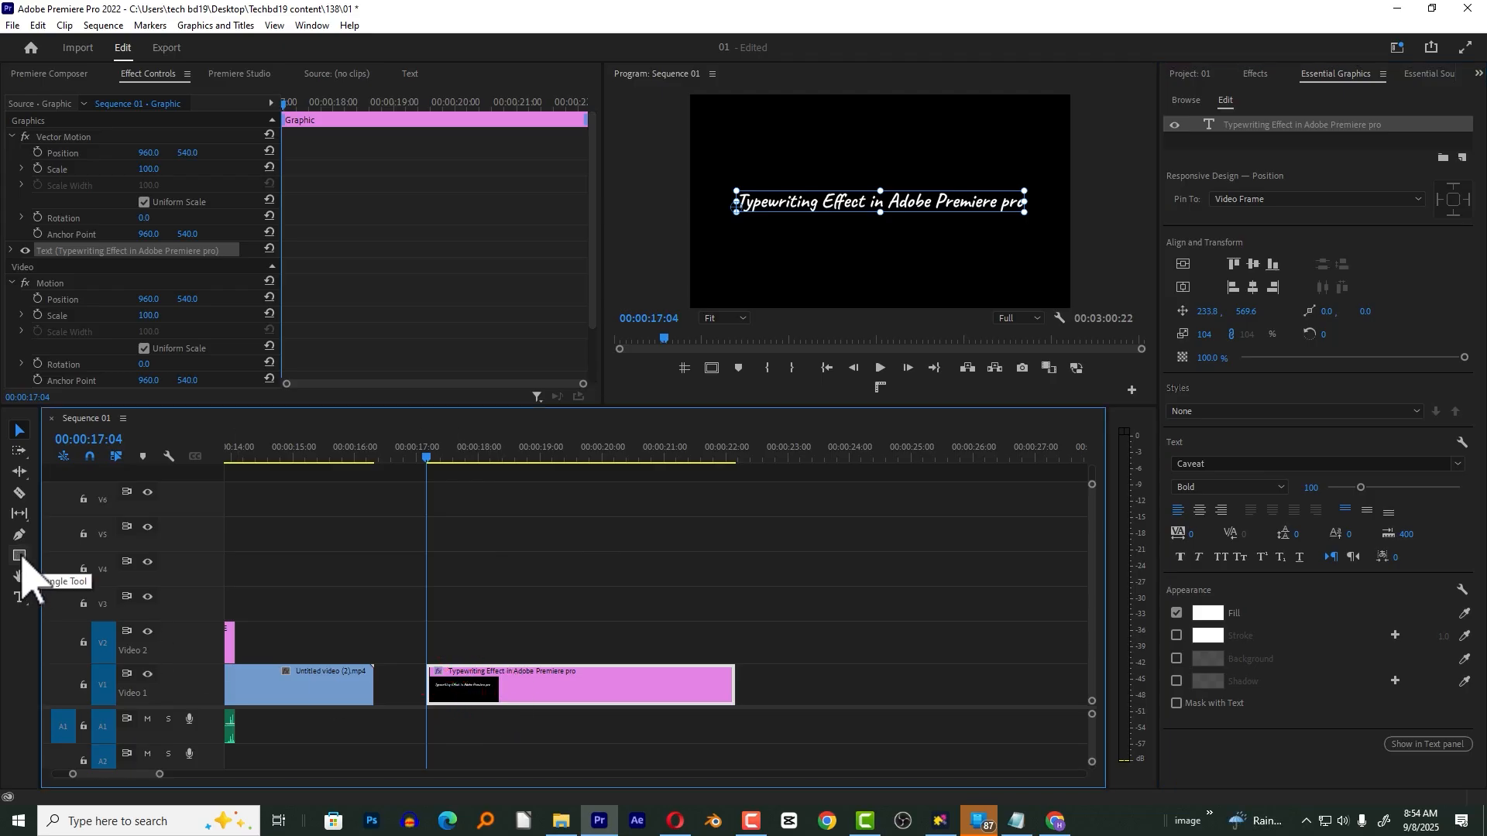
- Draw a thin white vertical rectangle, about 15 by 172, just before the first letter of the typewriting text as a cursor
click(19, 556)
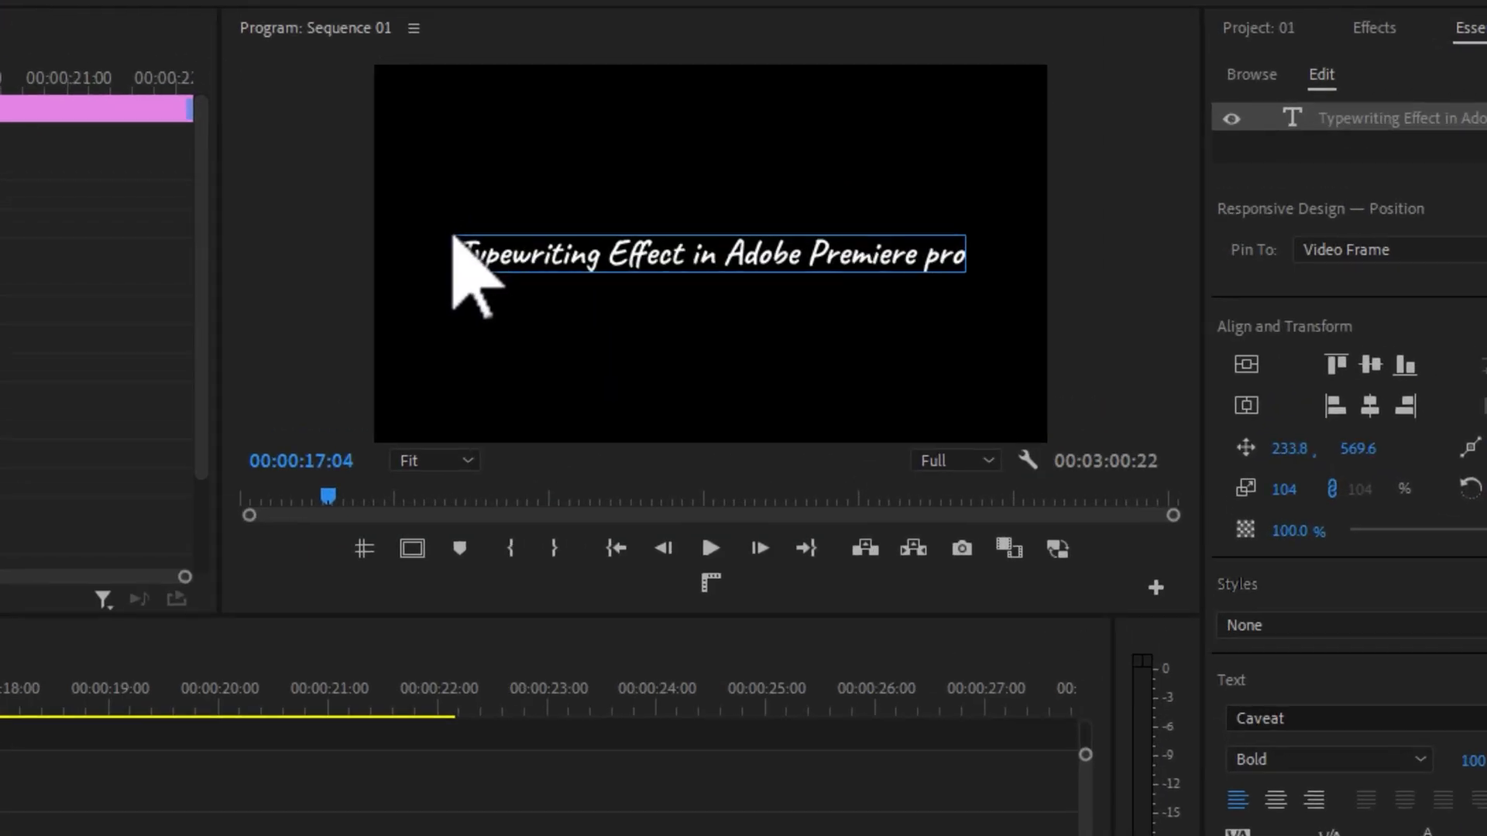
drag(732, 187, 732, 218)
drag(452, 291, 457, 293)
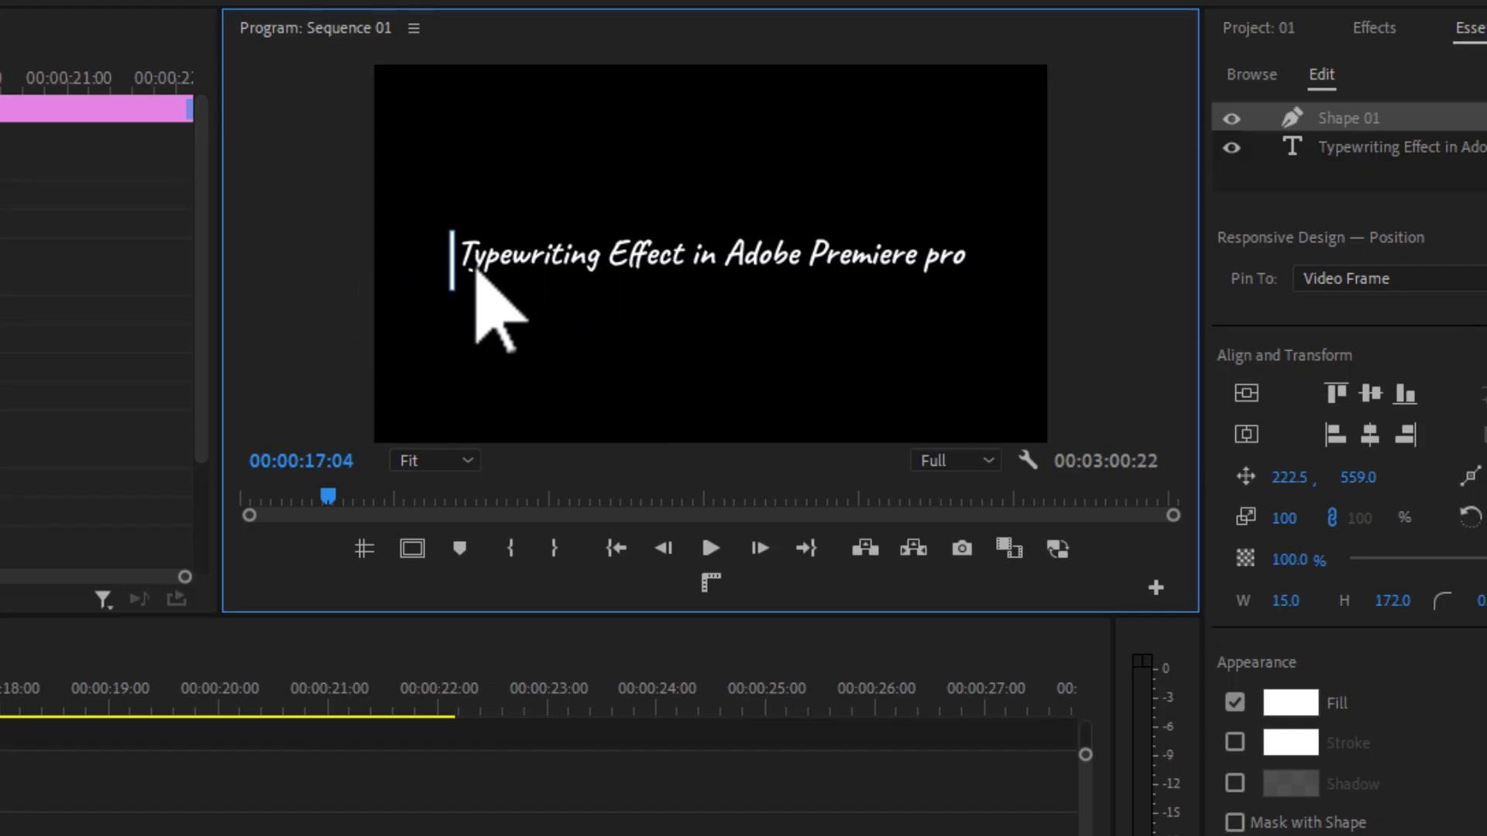
key(v)
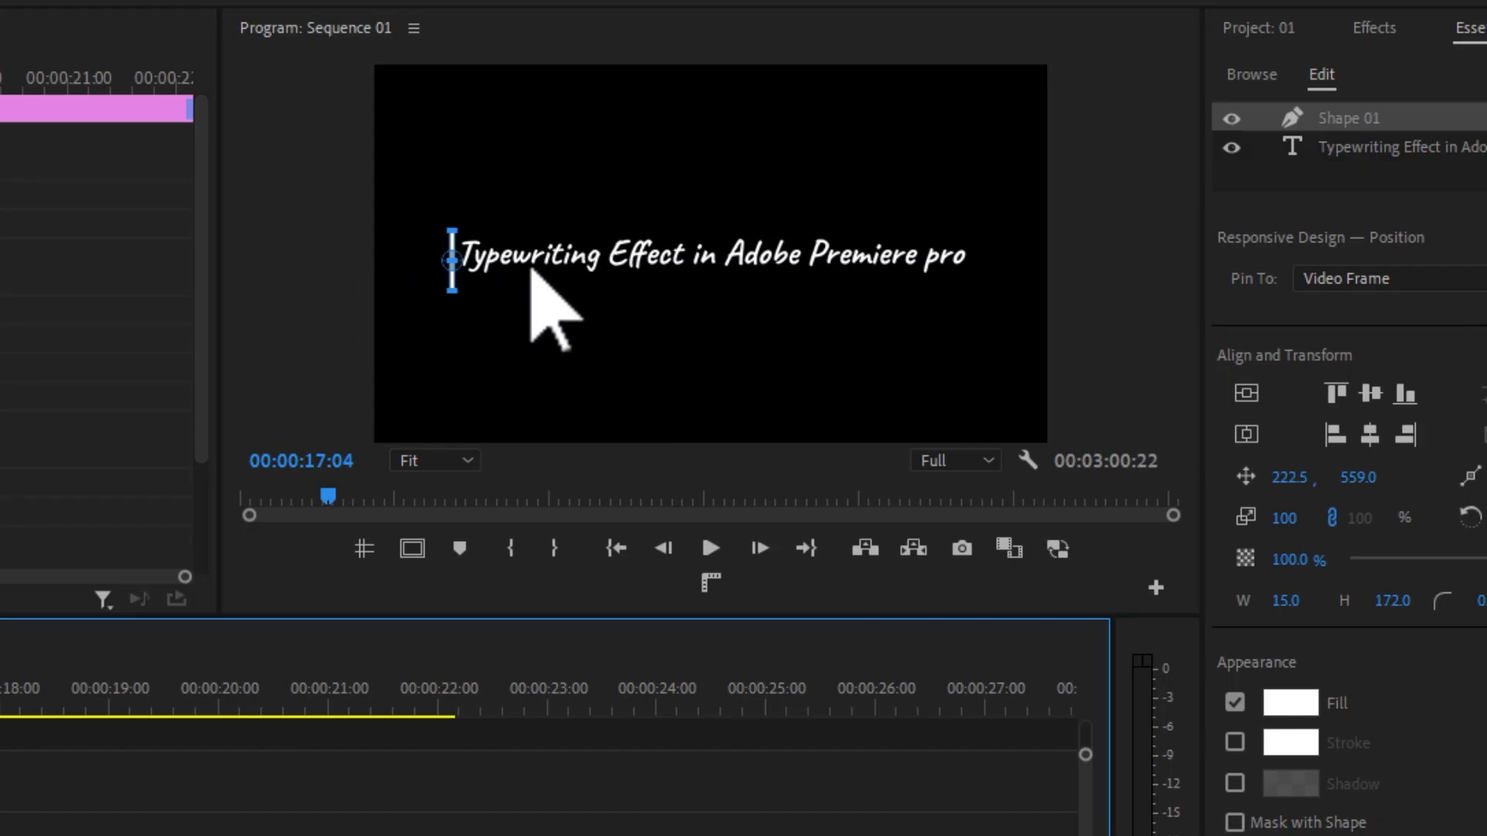
double_click(1358, 117)
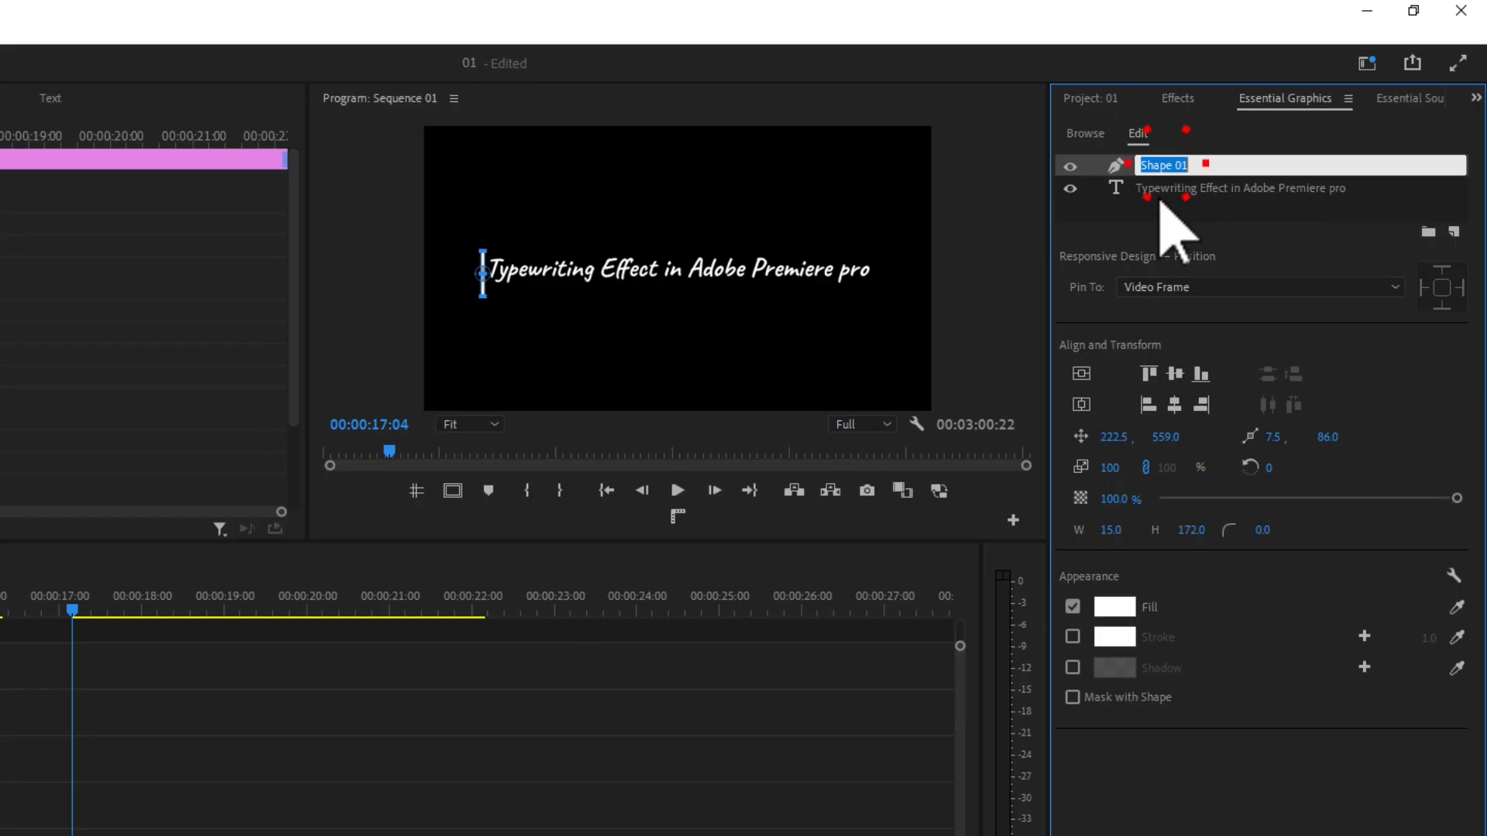
click(1159, 192)
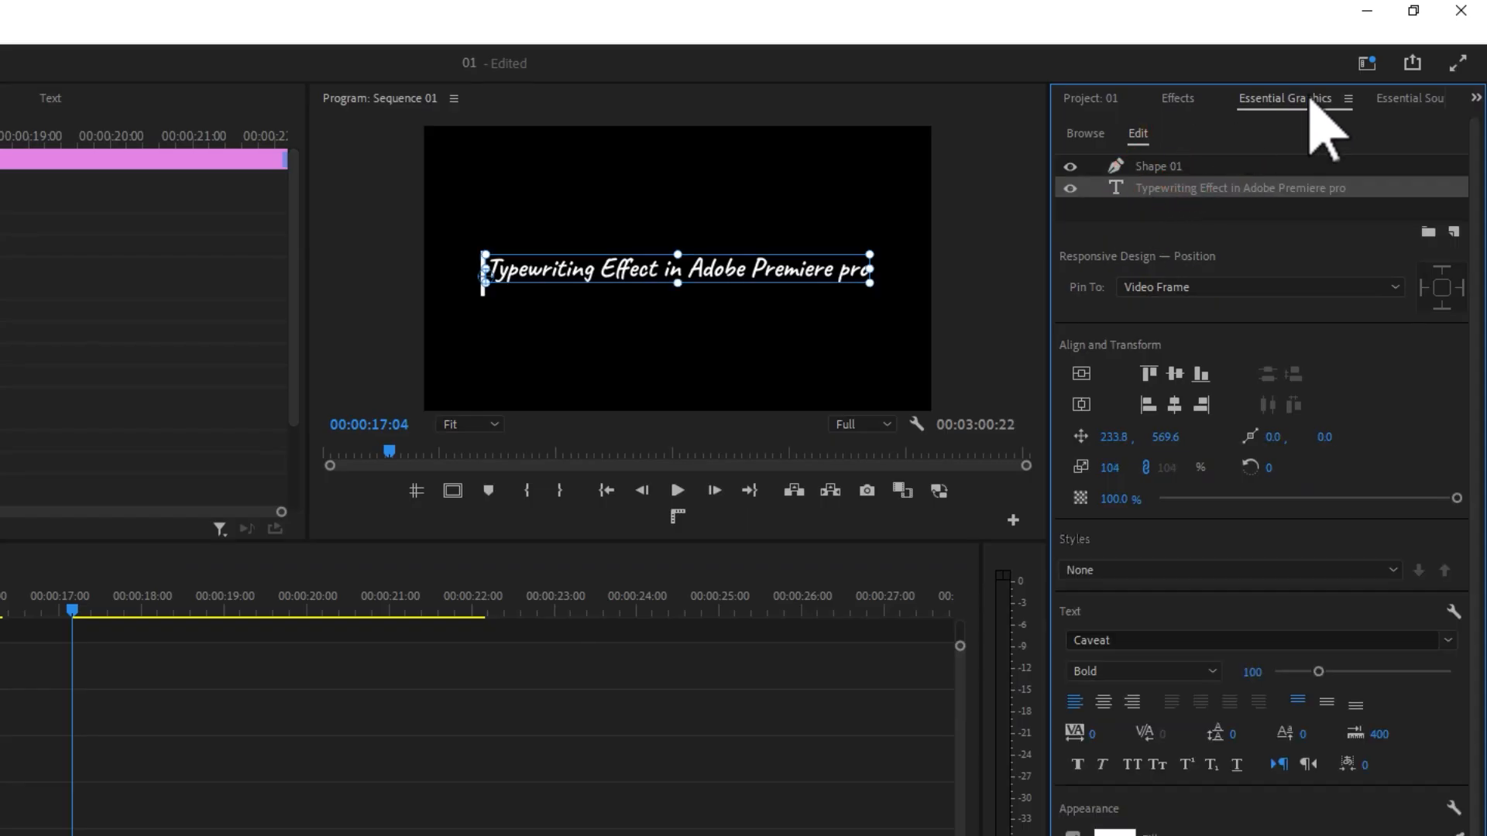
click(1140, 166)
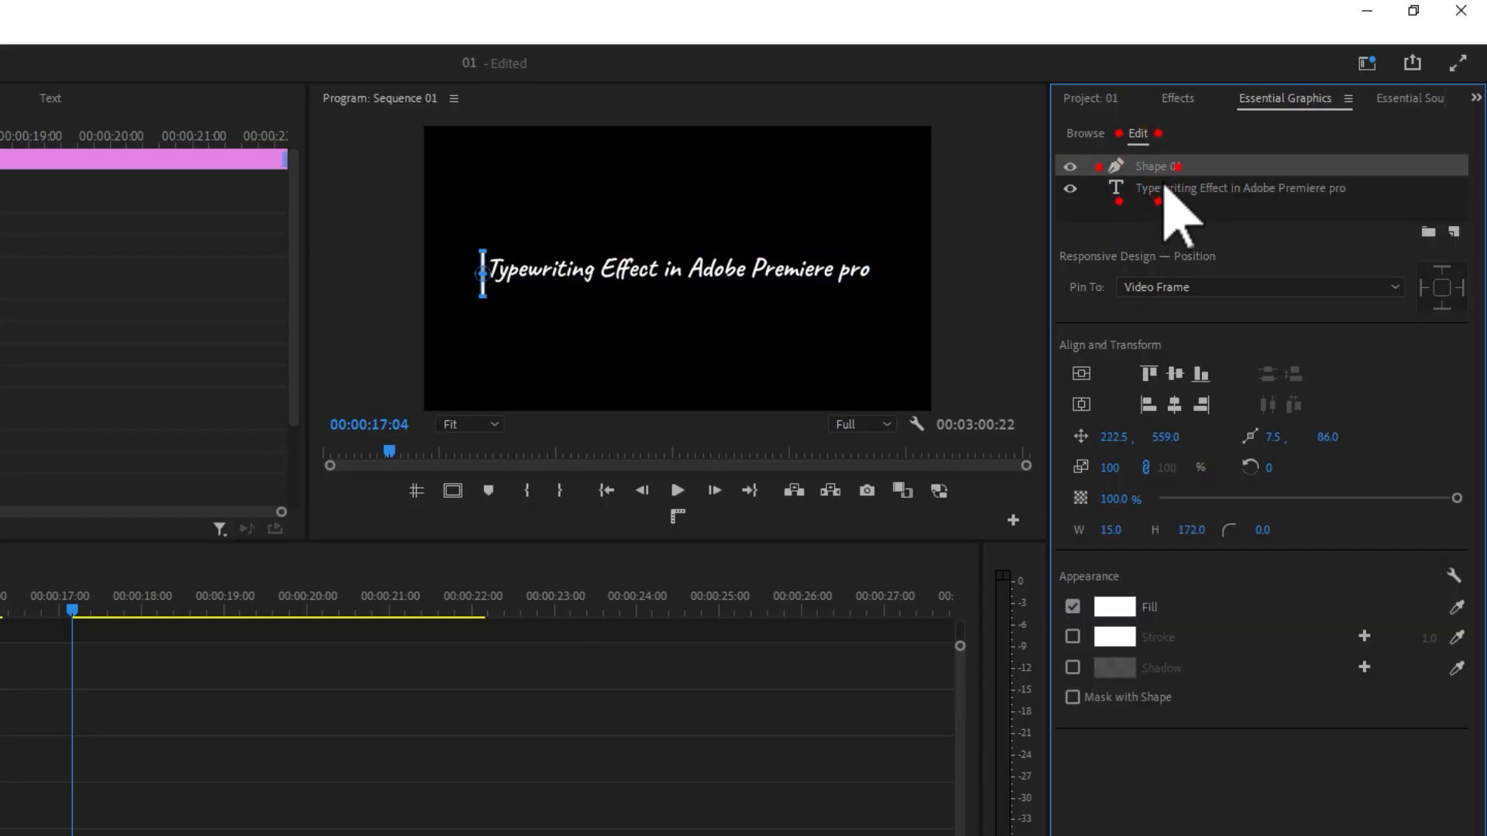
click(1162, 189)
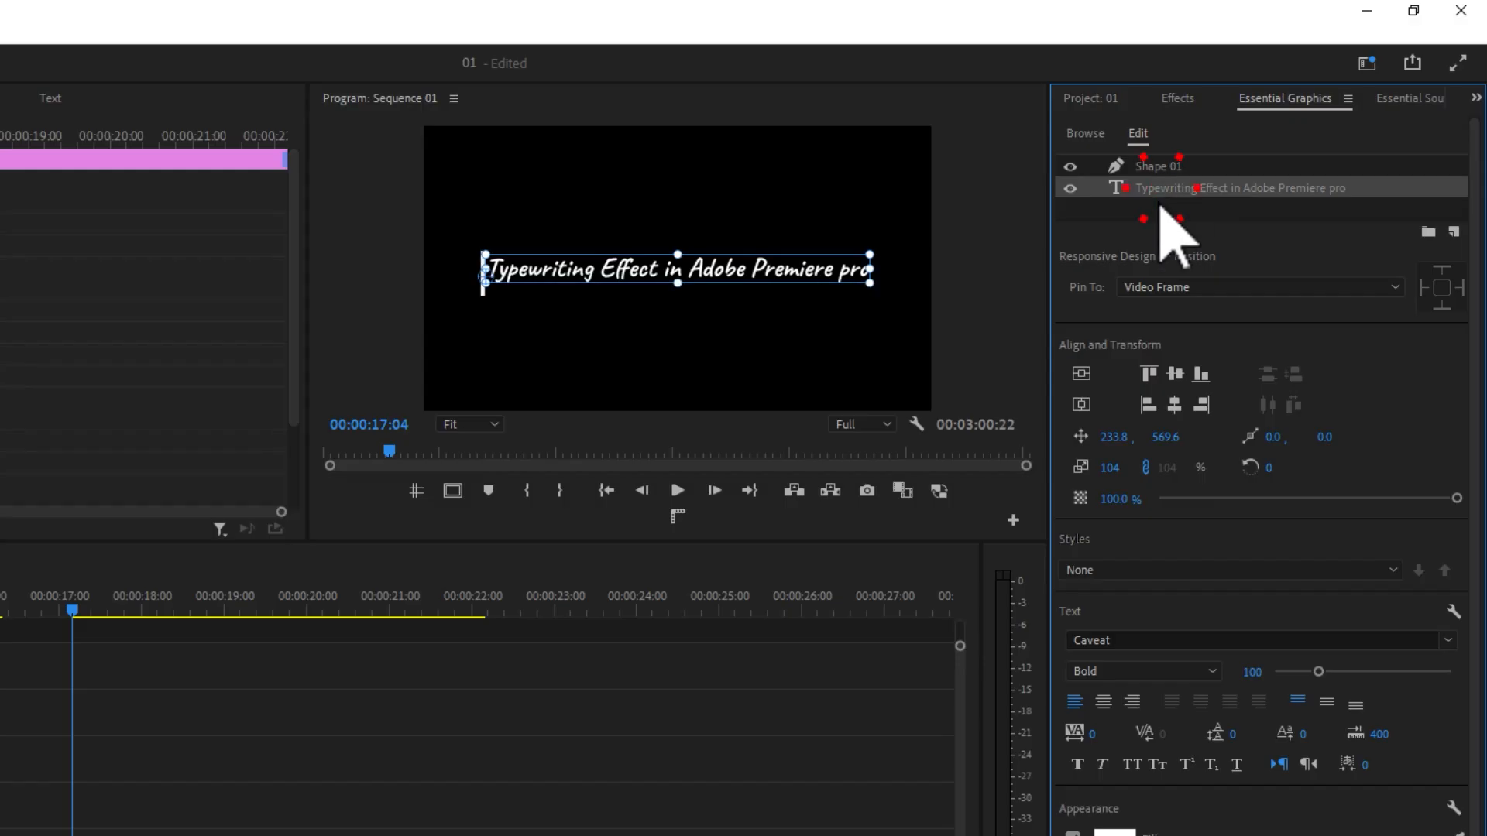
click(1153, 215)
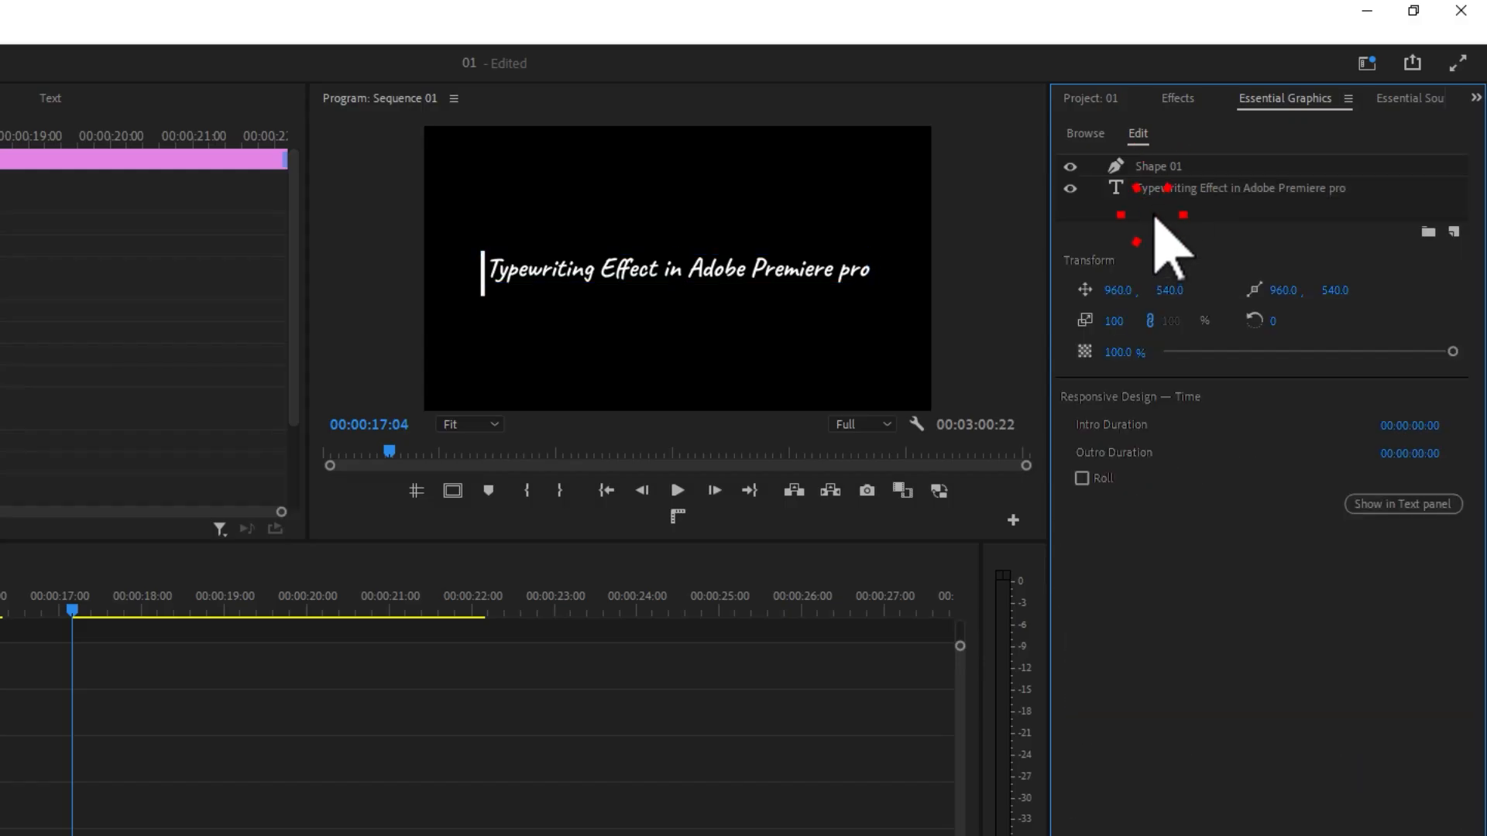
click(1158, 196)
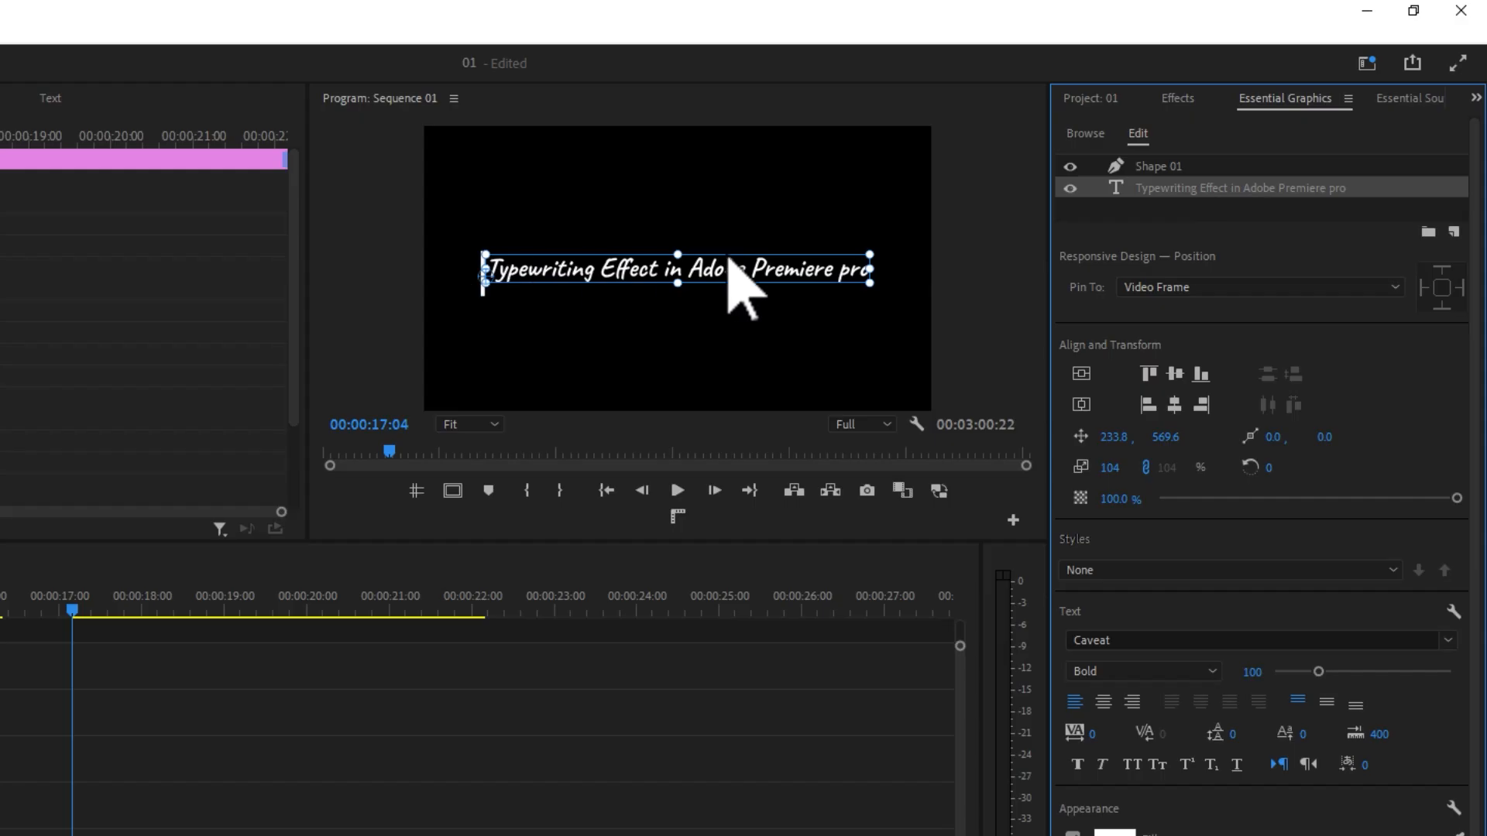
click(1215, 139)
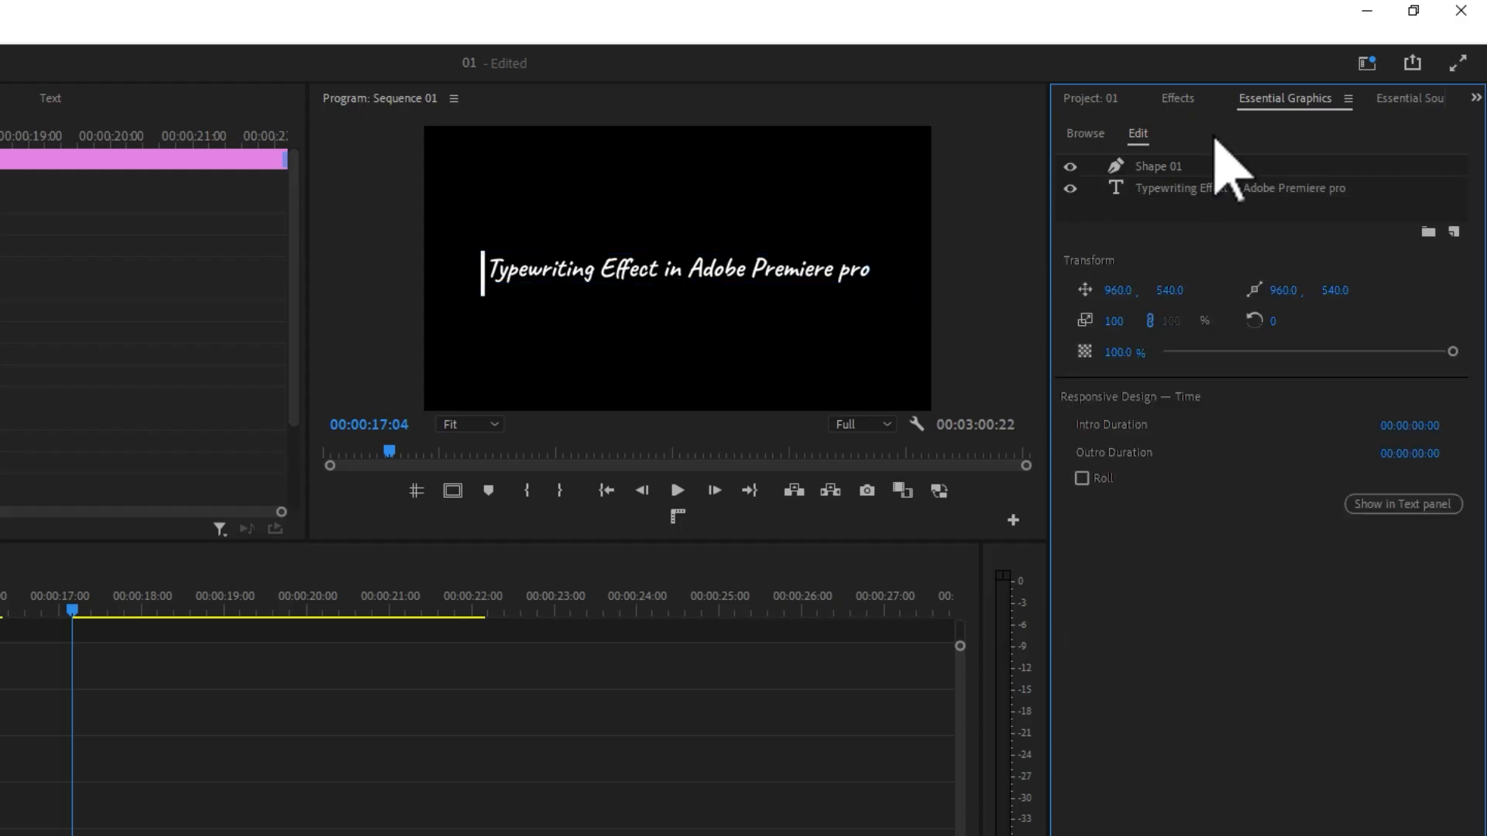
- Apply the Crop video effect to the typewriting text clip
click(1178, 98)
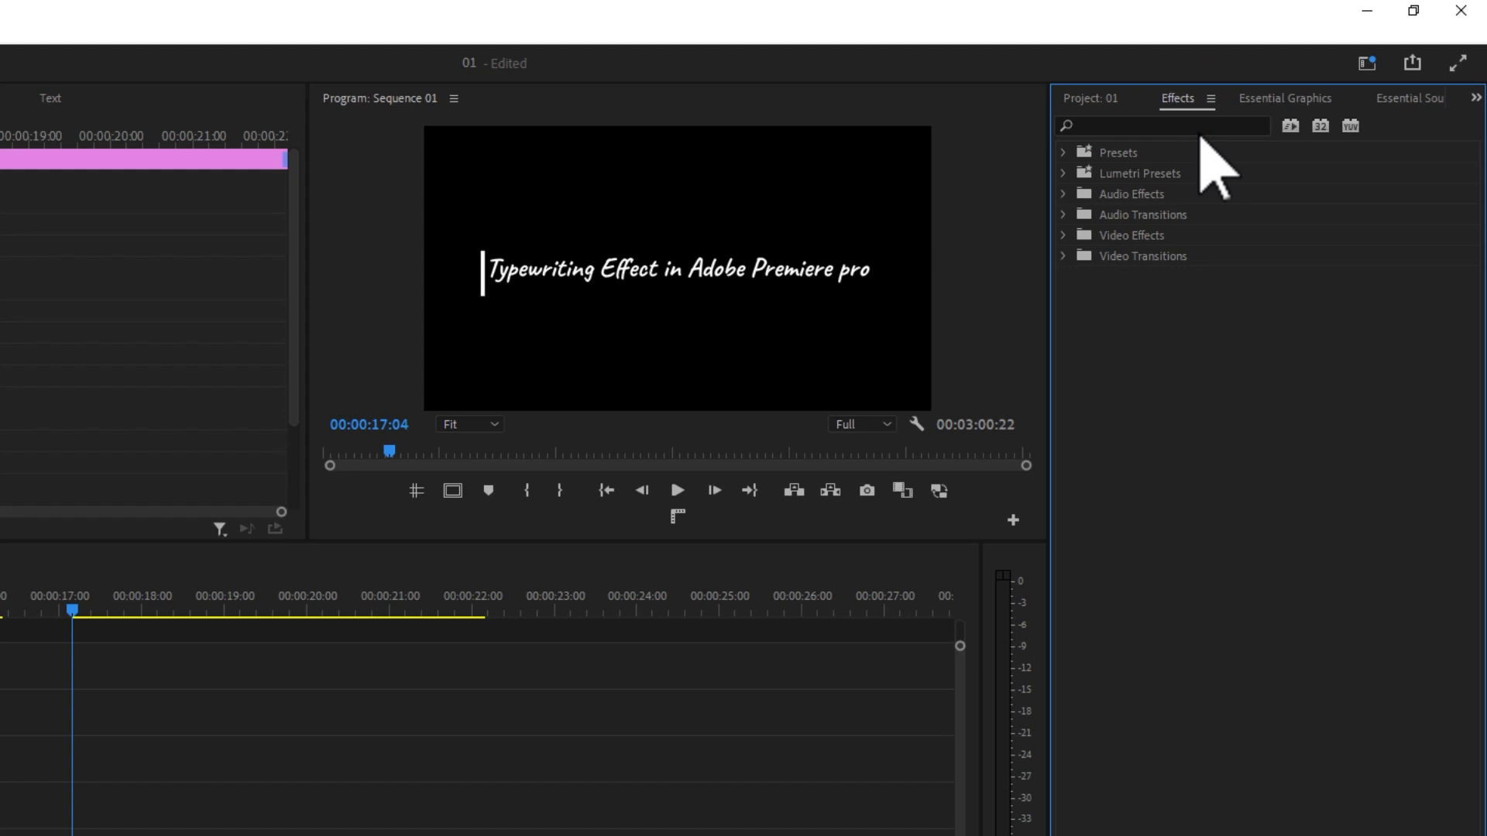
click(1171, 127)
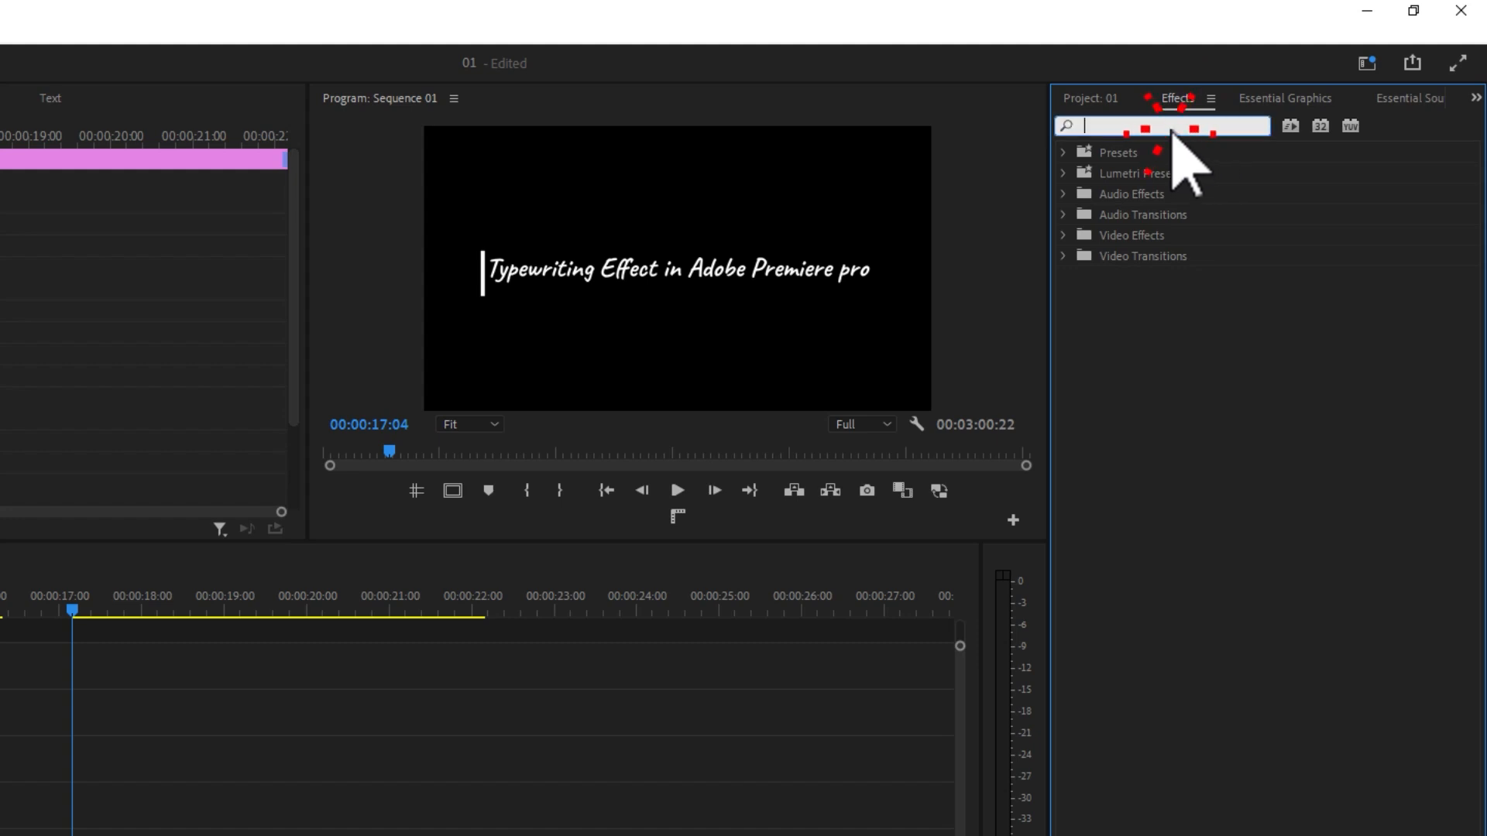
text(crp)
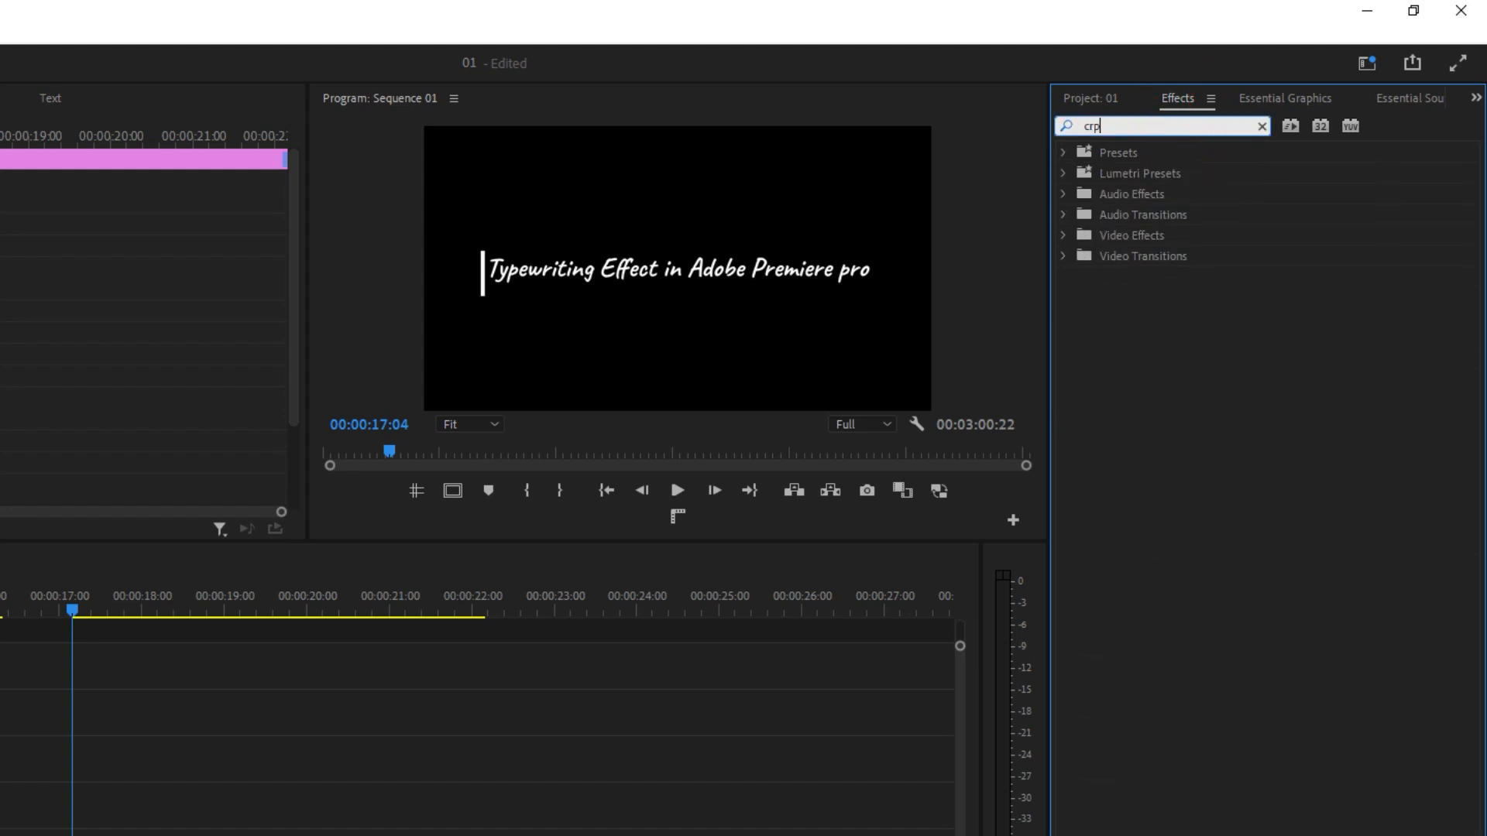
key(BackSpace)
text(op)
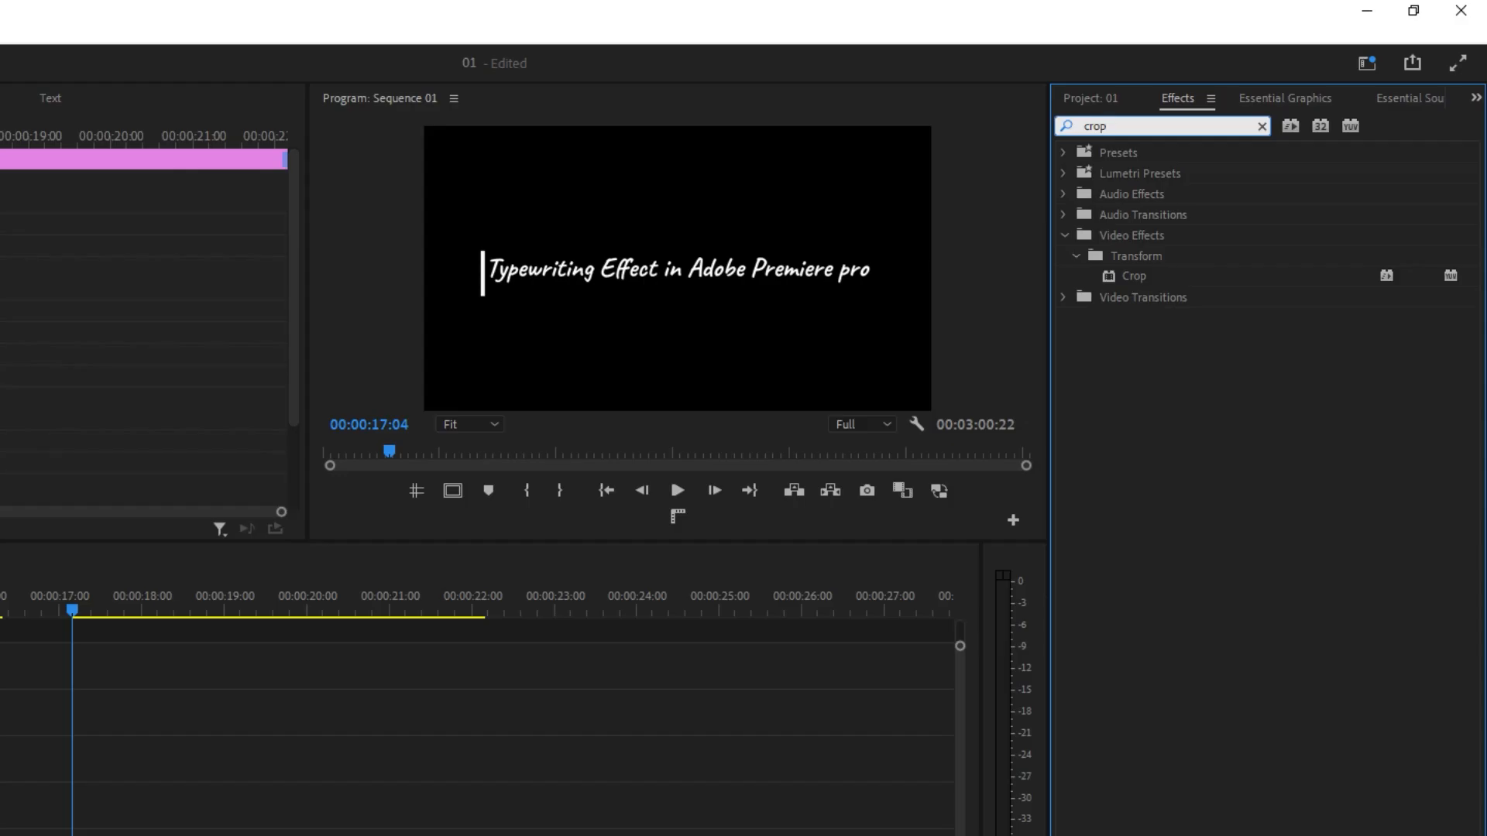
drag(1122, 276, 499, 667)
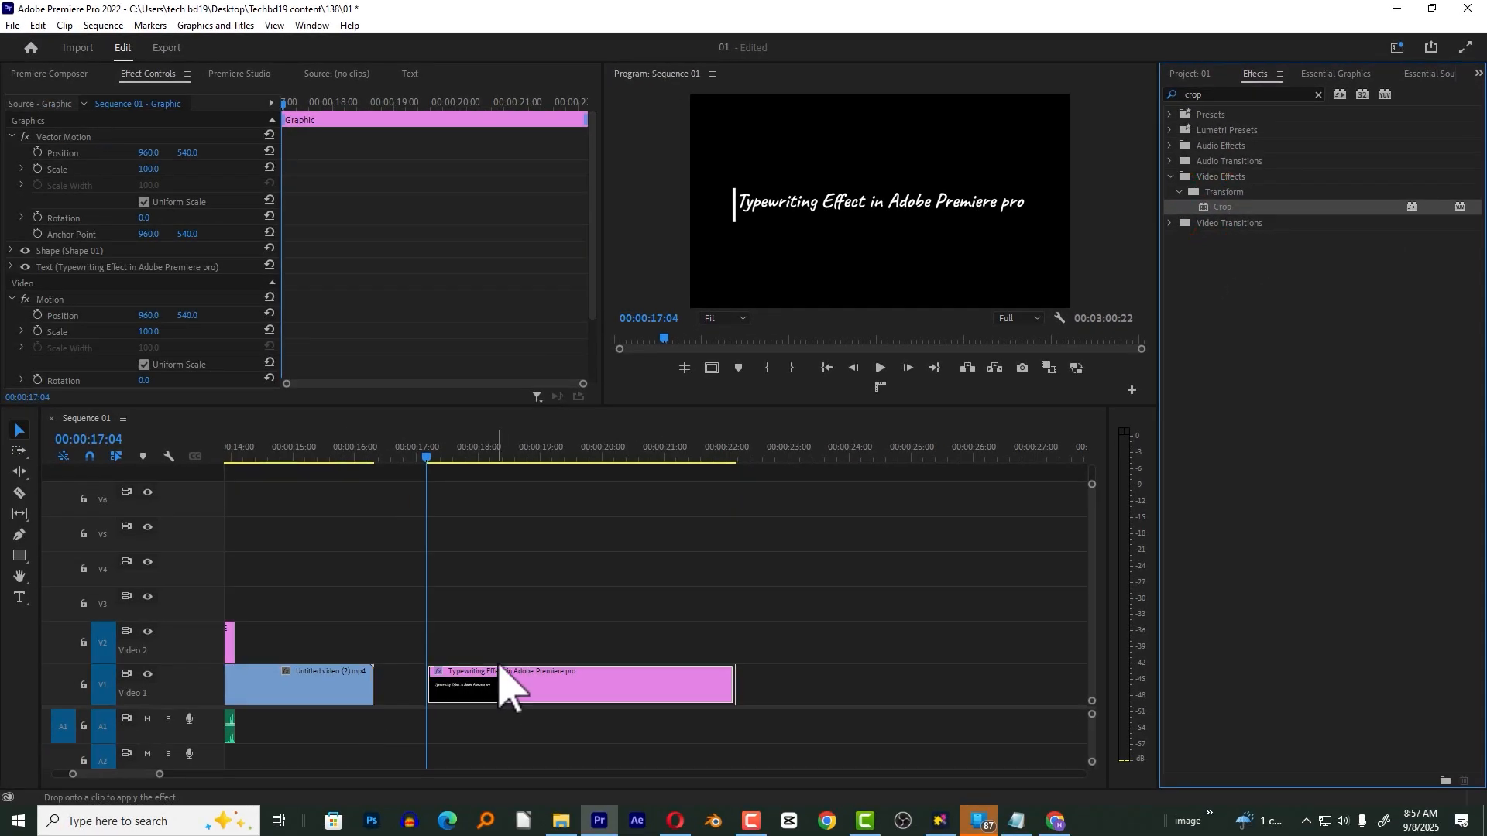
click(476, 454)
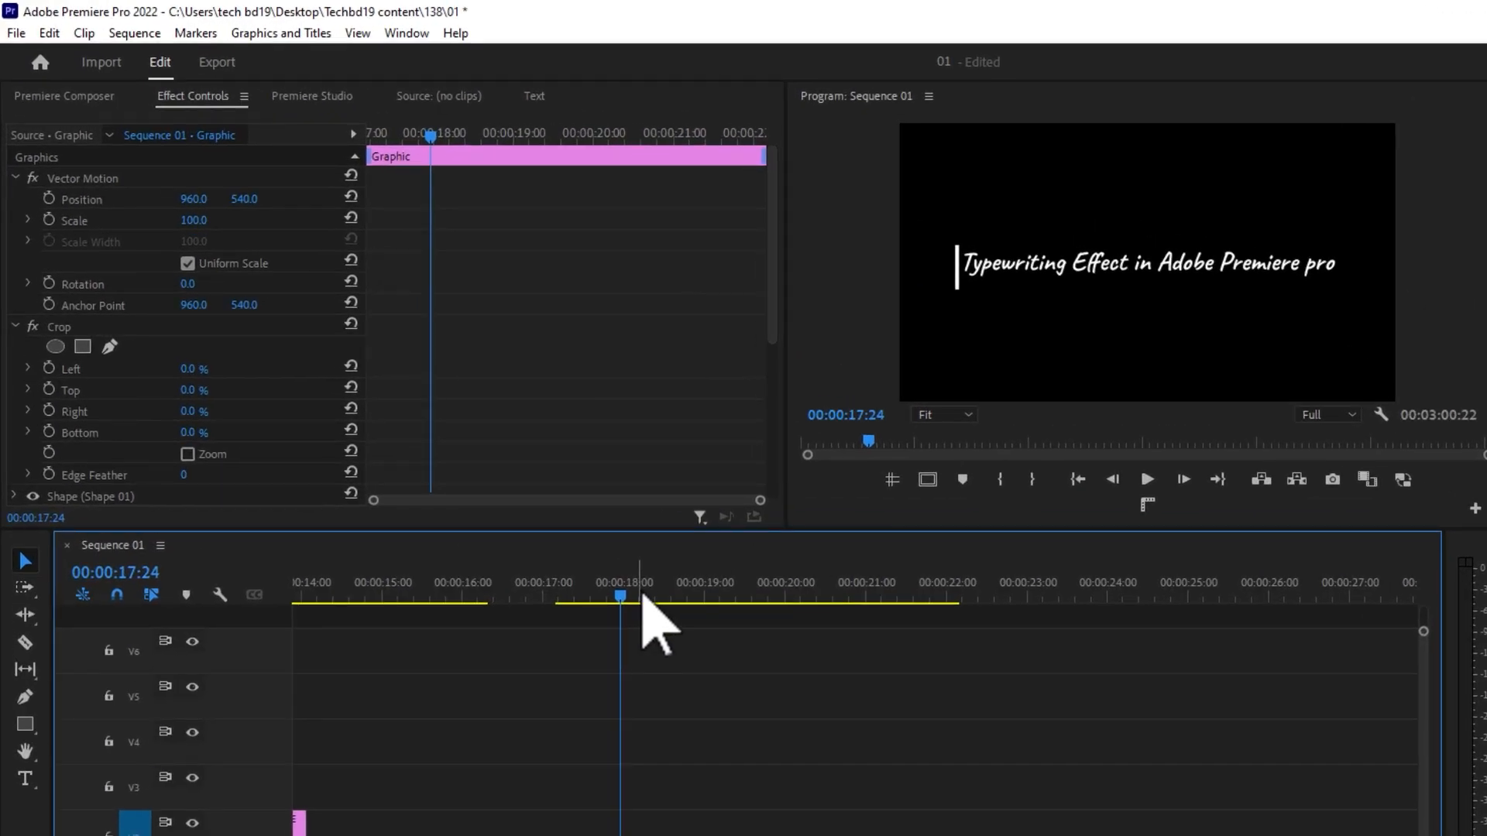
click(640, 594)
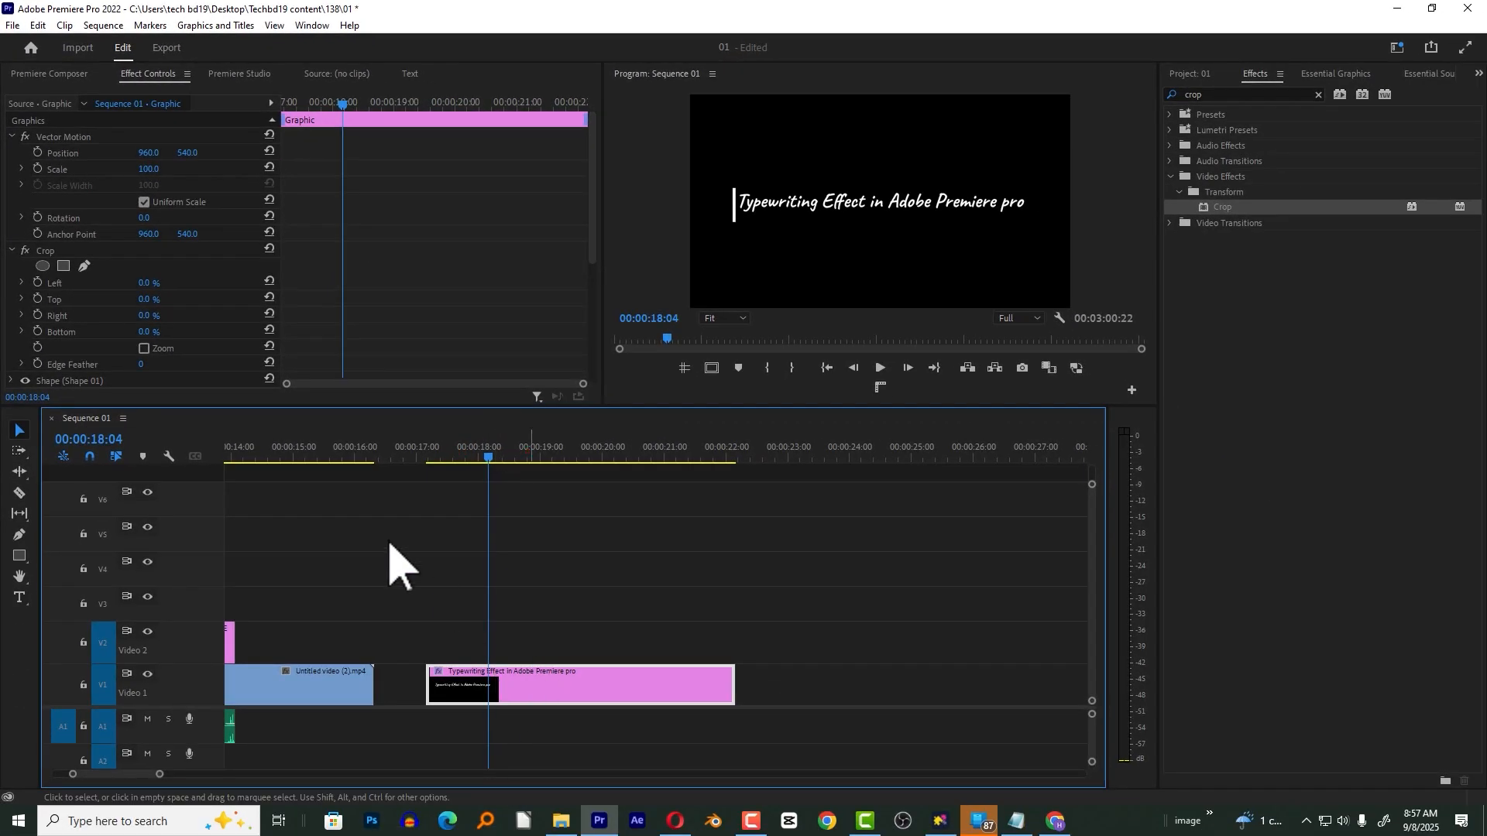
key(shift+Left)
key(shift+Left)
key(shift+Left)
key(shift+Left)
key(shift+Left)
click(27, 249)
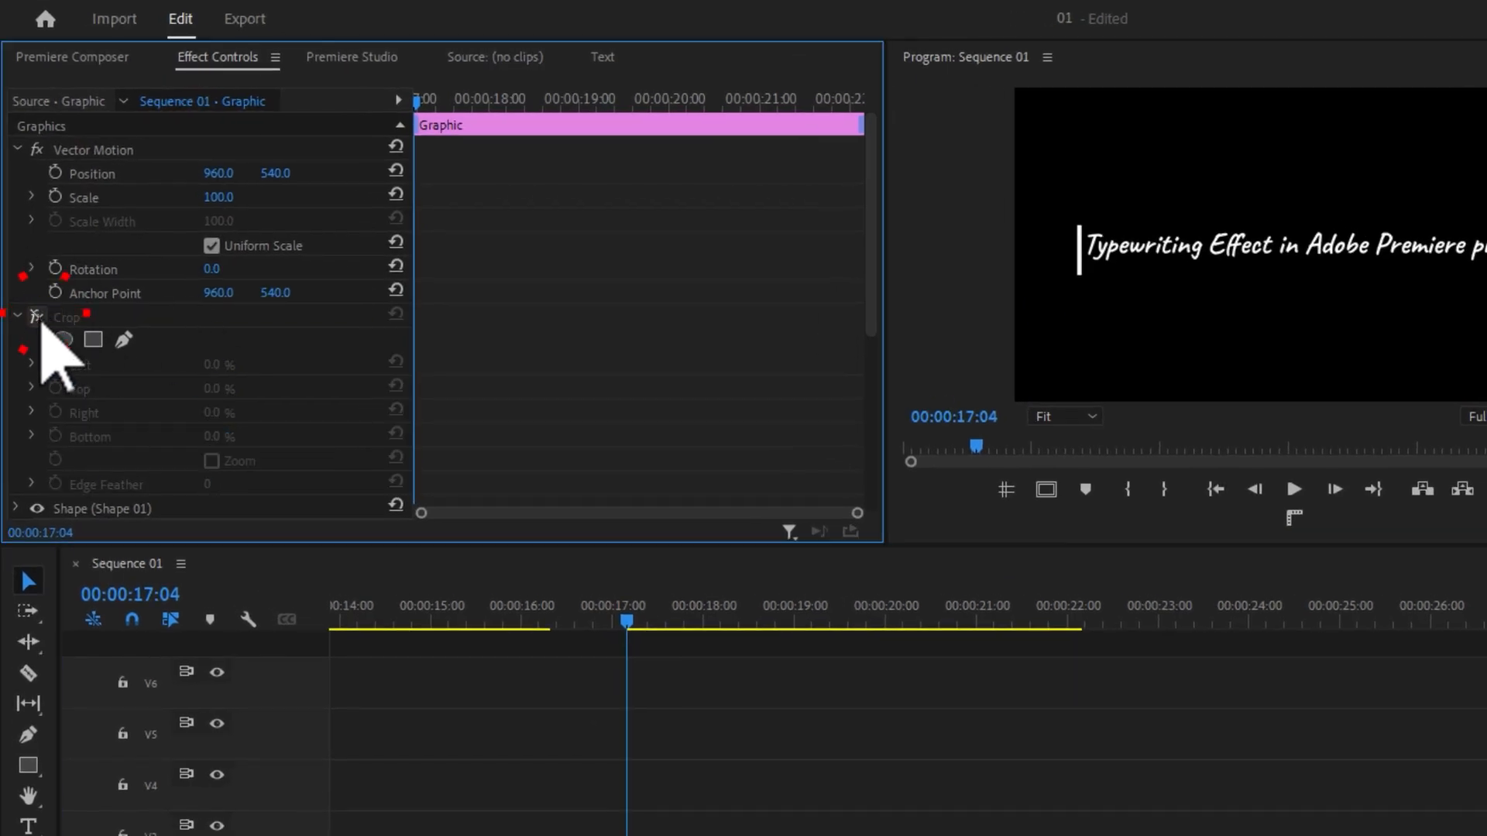
click(35, 316)
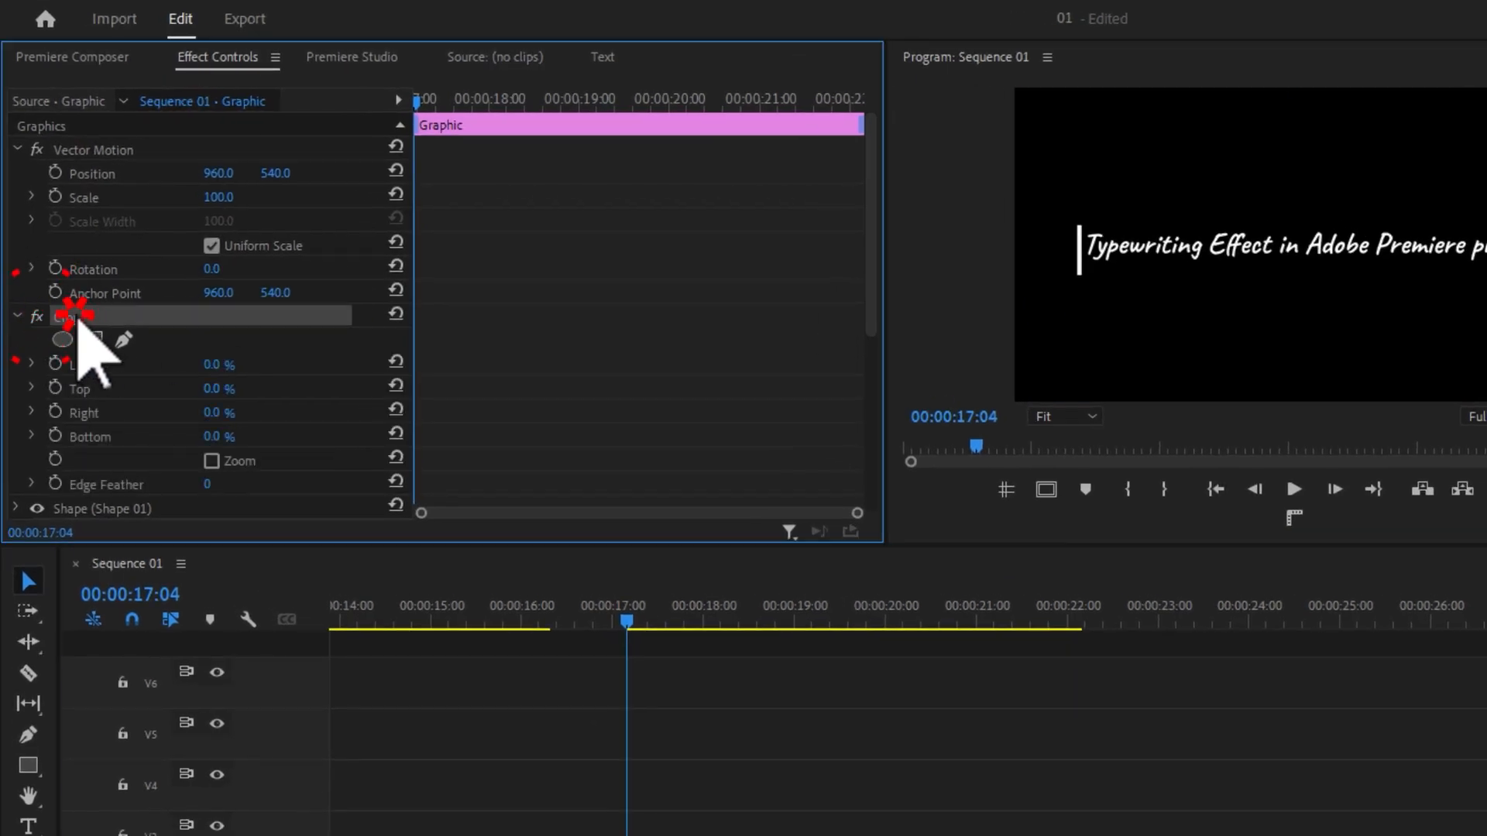
drag(1439, 234, 1450, 275)
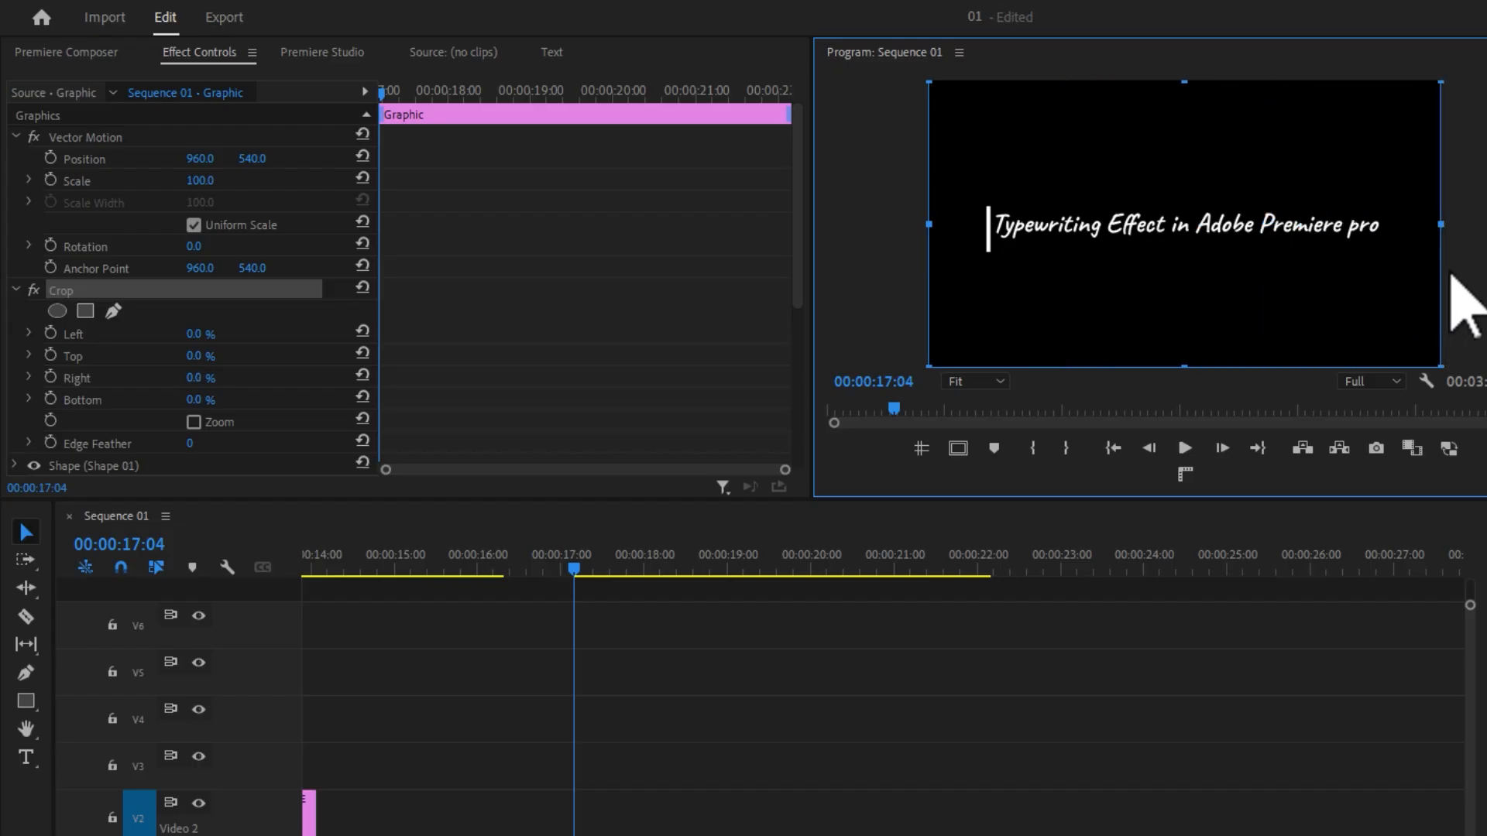
mouse_move(1450, 272)
mouse_down()
mouse_move(1379, 265)
mouse_move(1467, 264)
mouse_up()
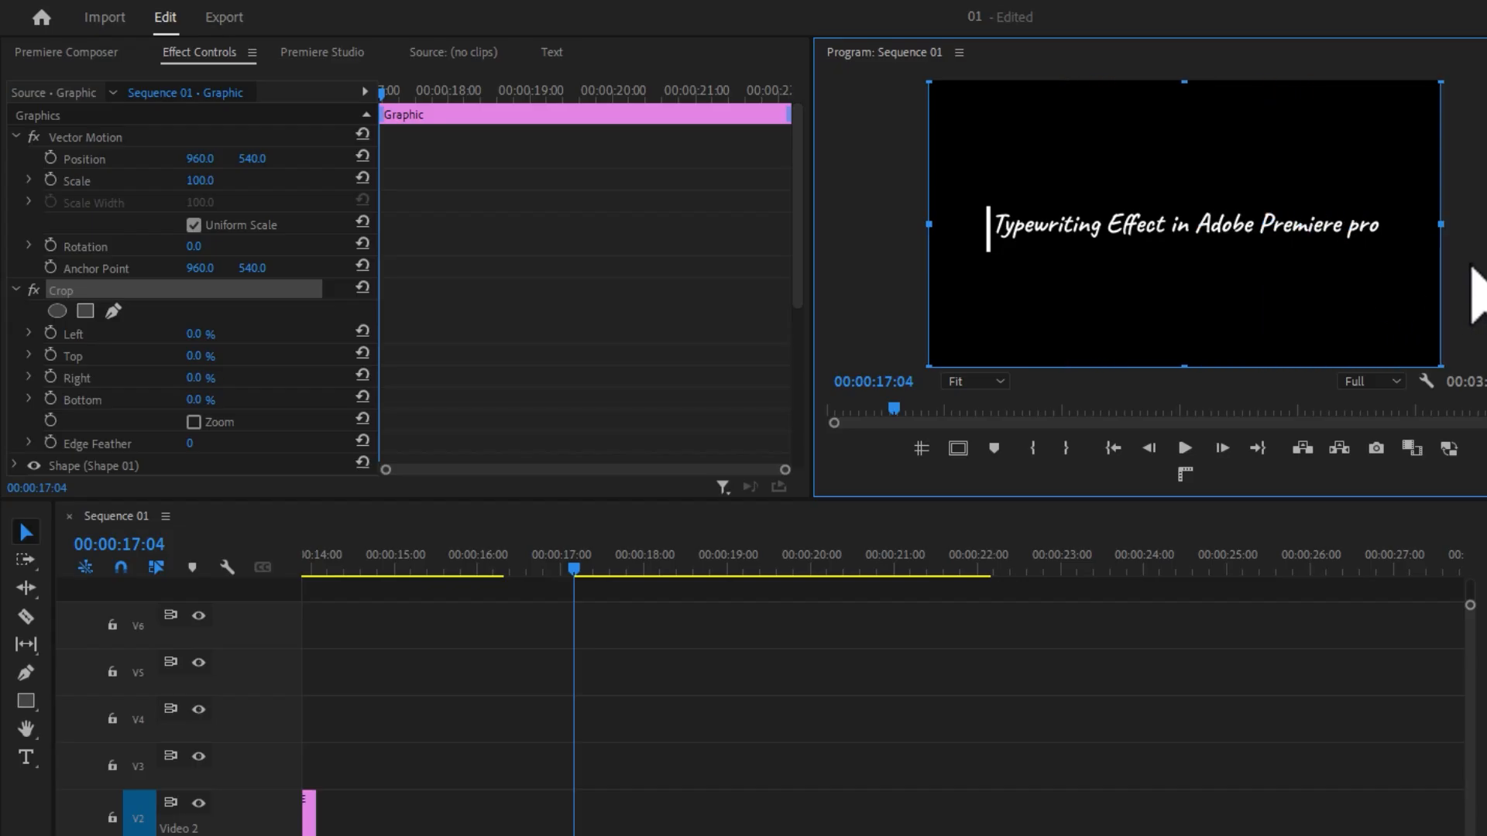
drag(939, 266, 1015, 279)
drag(1181, 261, 1441, 286)
drag(1445, 236, 1456, 345)
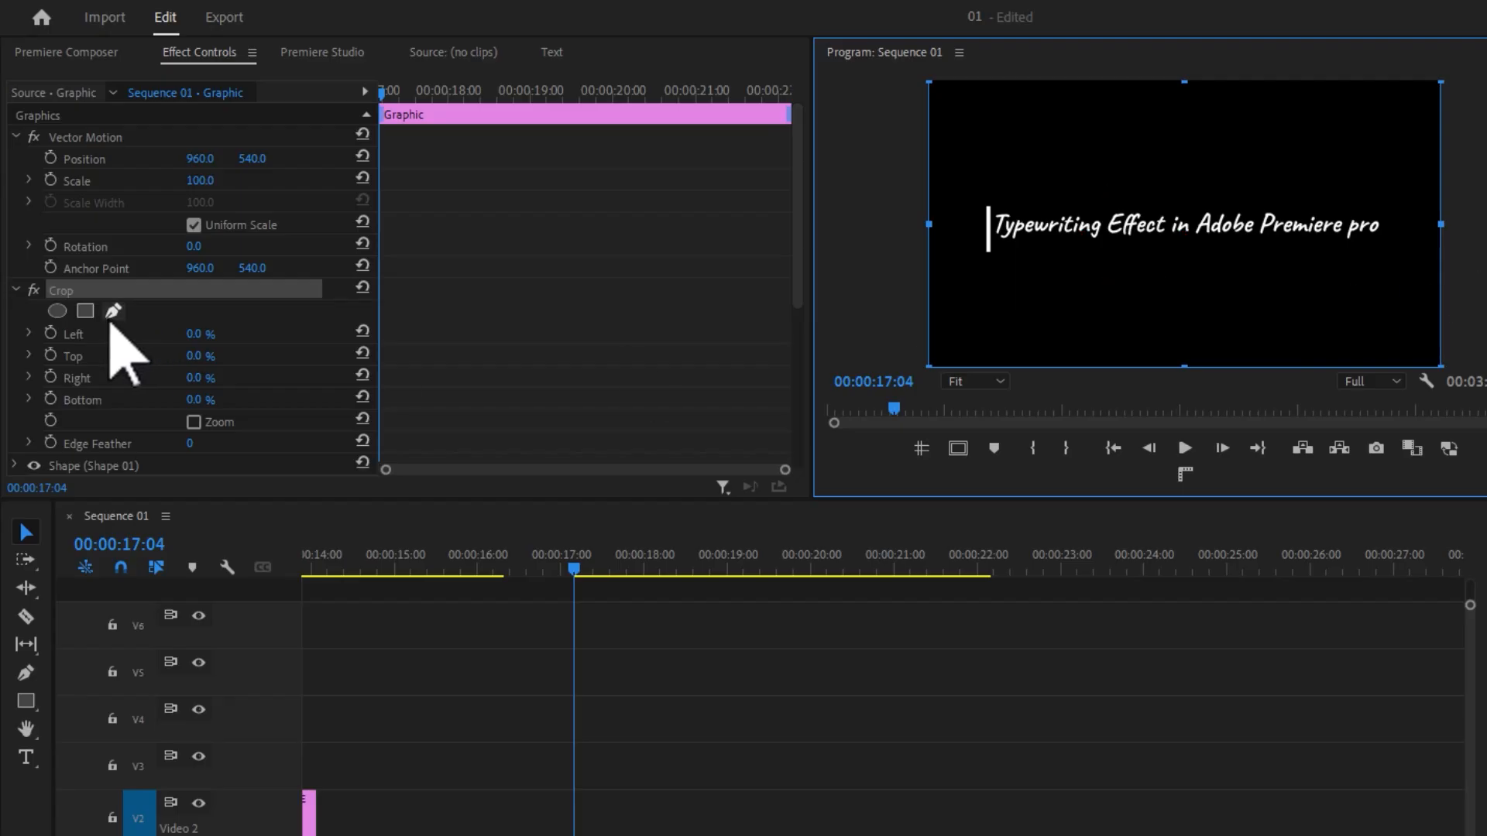
- Keyframe the Crop effect's Right value from 100% at 00:00:17:04 to 0% at 00:00:19:04
click(50, 378)
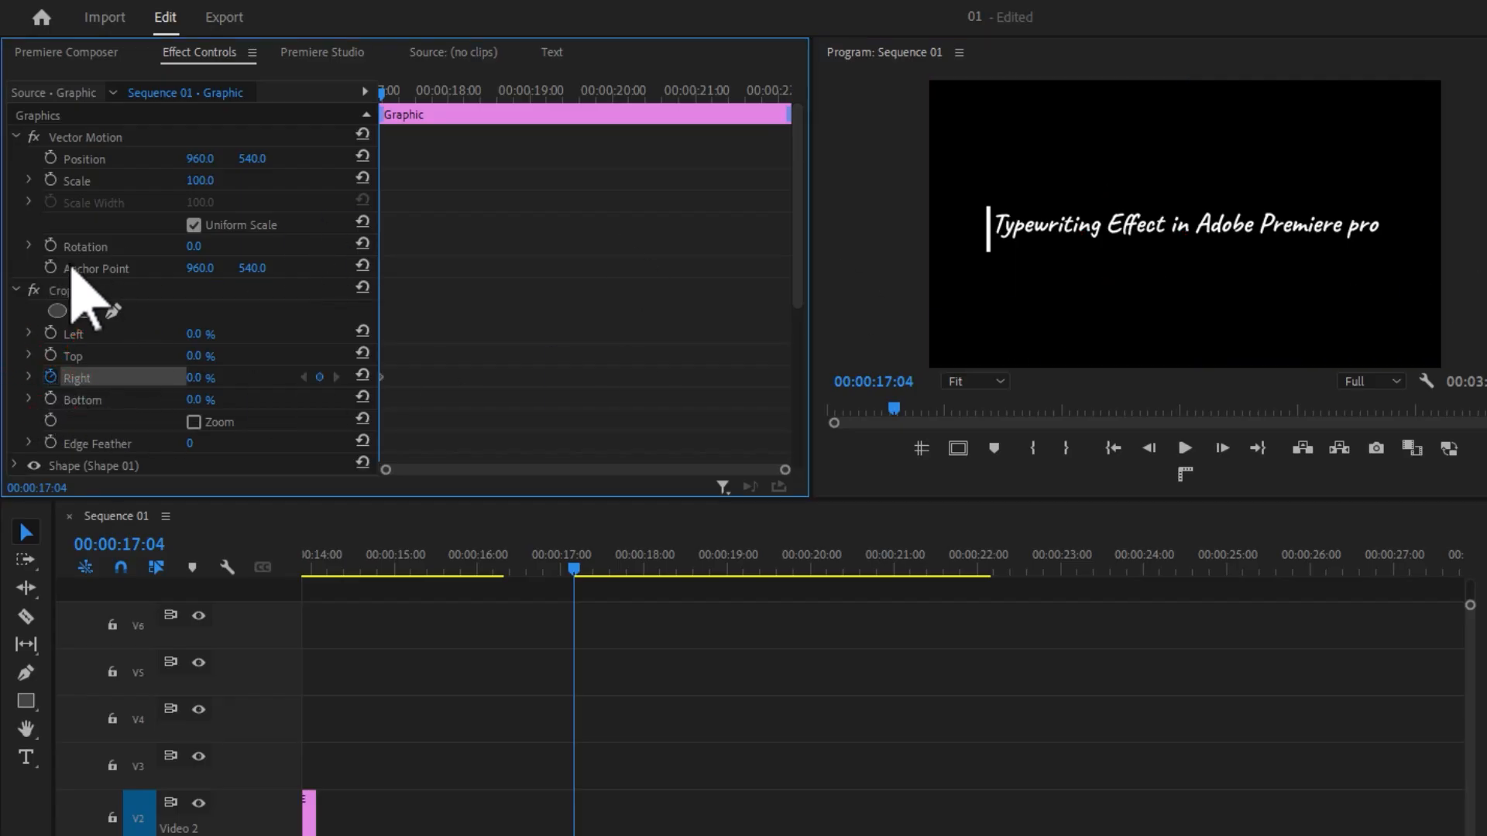
click(62, 289)
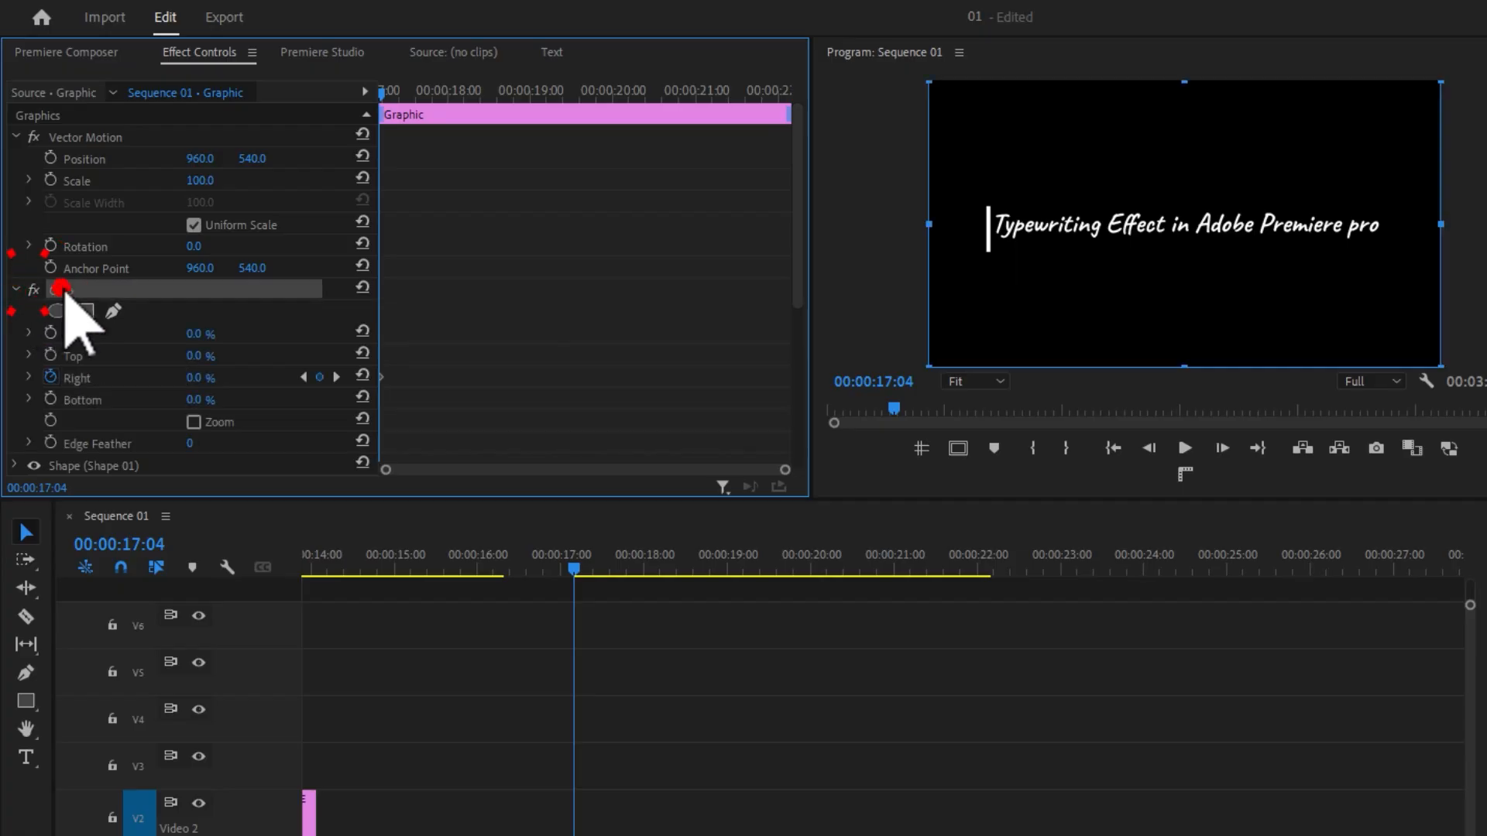
drag(1442, 314, 930, 261)
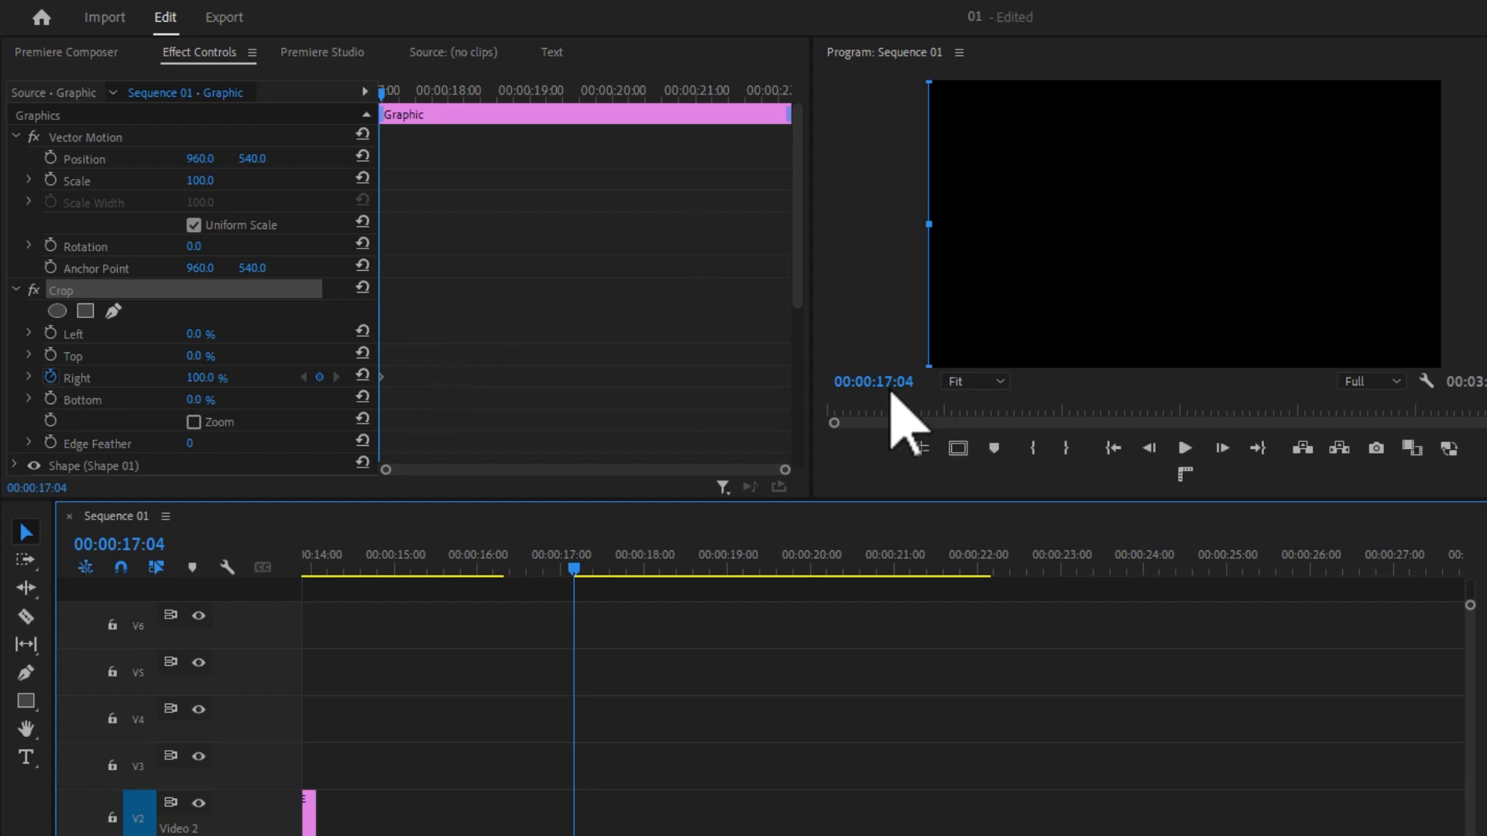
drag(397, 87, 543, 109)
click(363, 375)
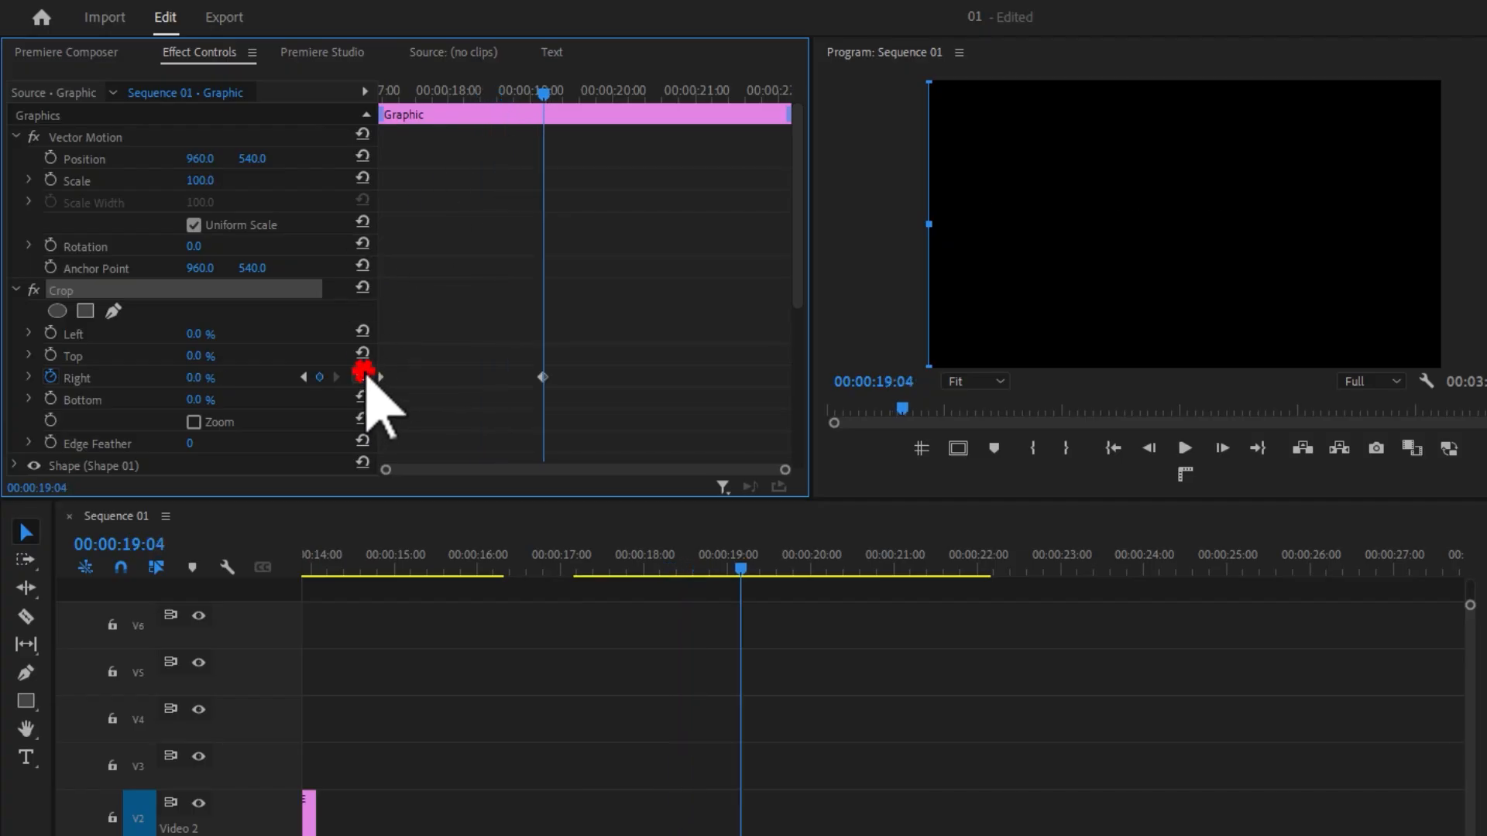
- Play back the cropped reveal of the typewriting text from the clip's start
drag(488, 93, 352, 109)
key(space)
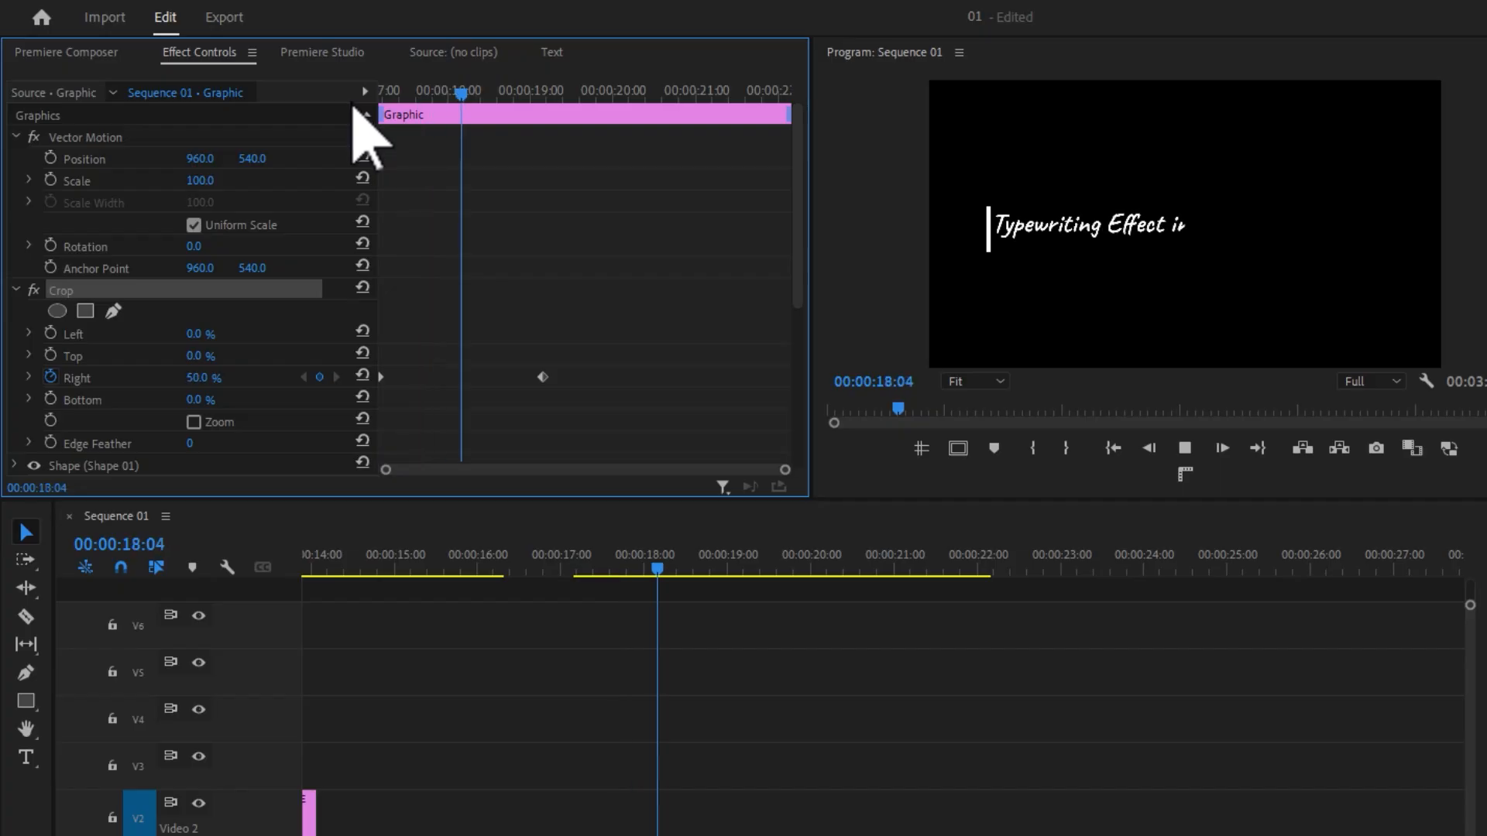
mouse_move(390, 98)
mouse_down()
mouse_move(343, 101)
mouse_move(432, 115)
mouse_move(406, 115)
mouse_up()
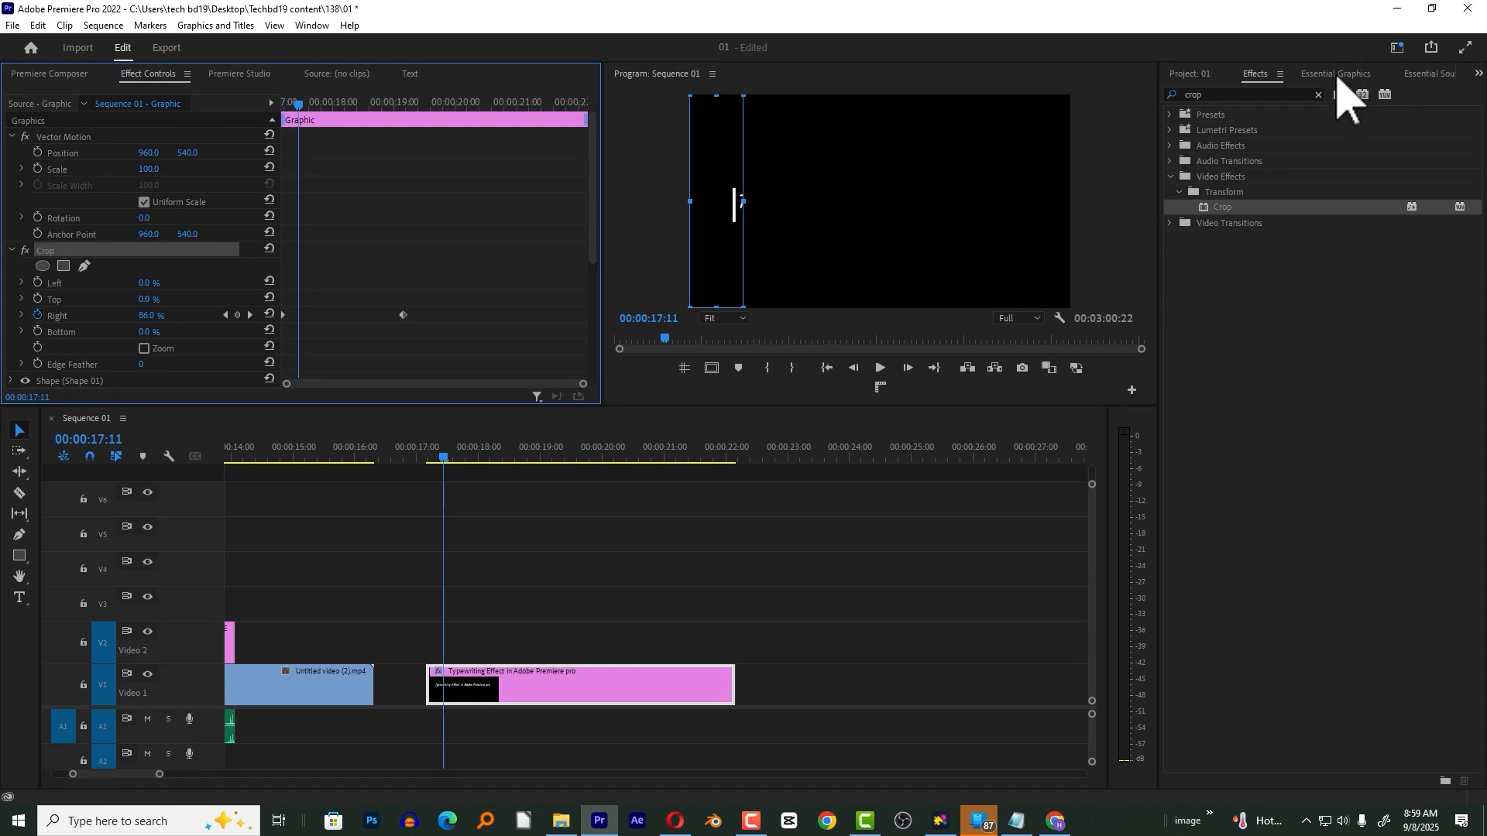
- Move the Shape 01 cursor layer above the Crop effect so the crop affects only the text
click(1345, 75)
click(1224, 143)
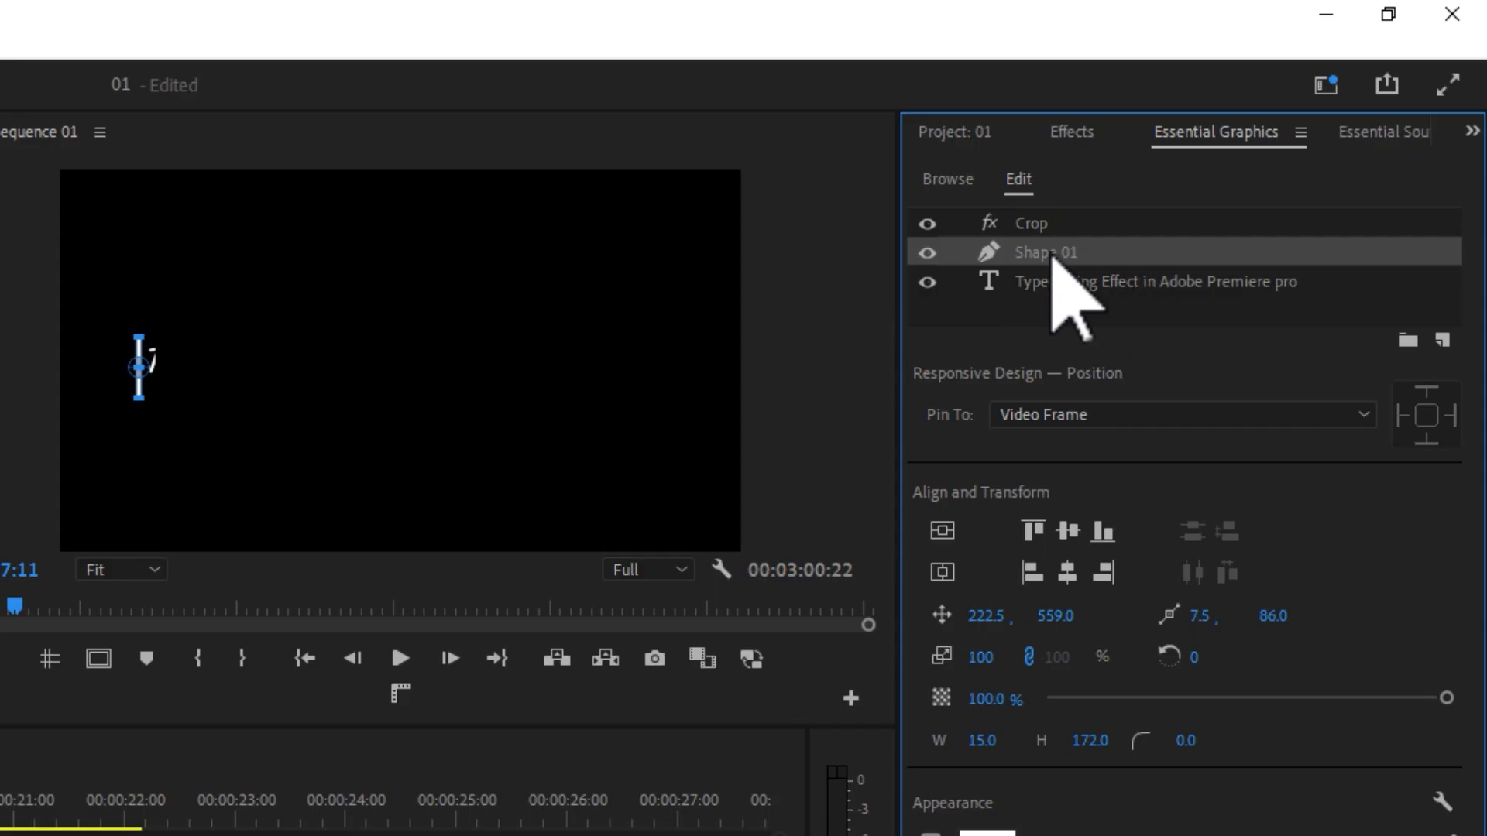
drag(1051, 257, 1049, 220)
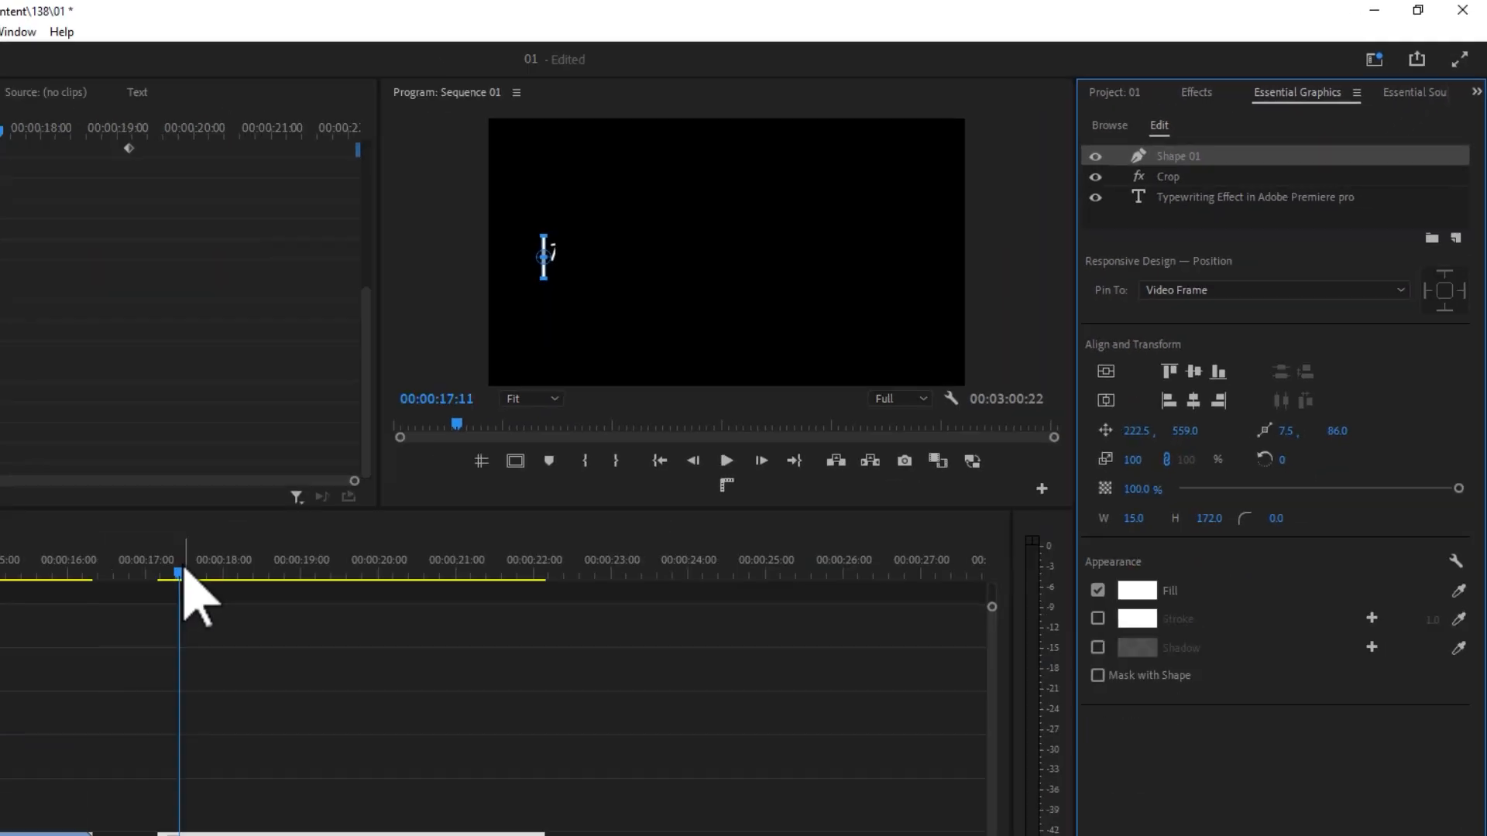
- Play back the text reveal with the cursor excluded from the crop
click(165, 581)
key(space)
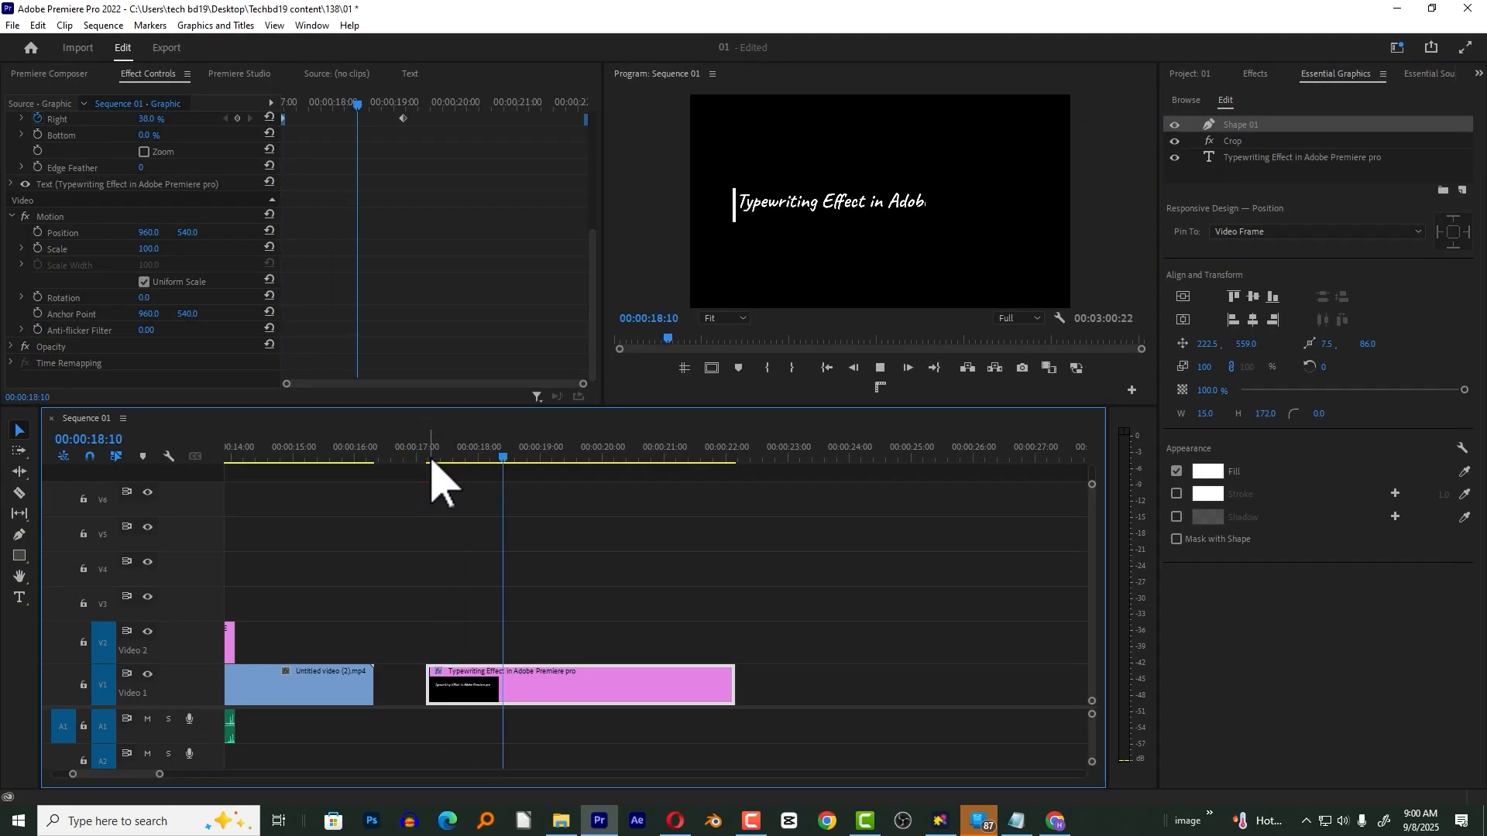
key(space)
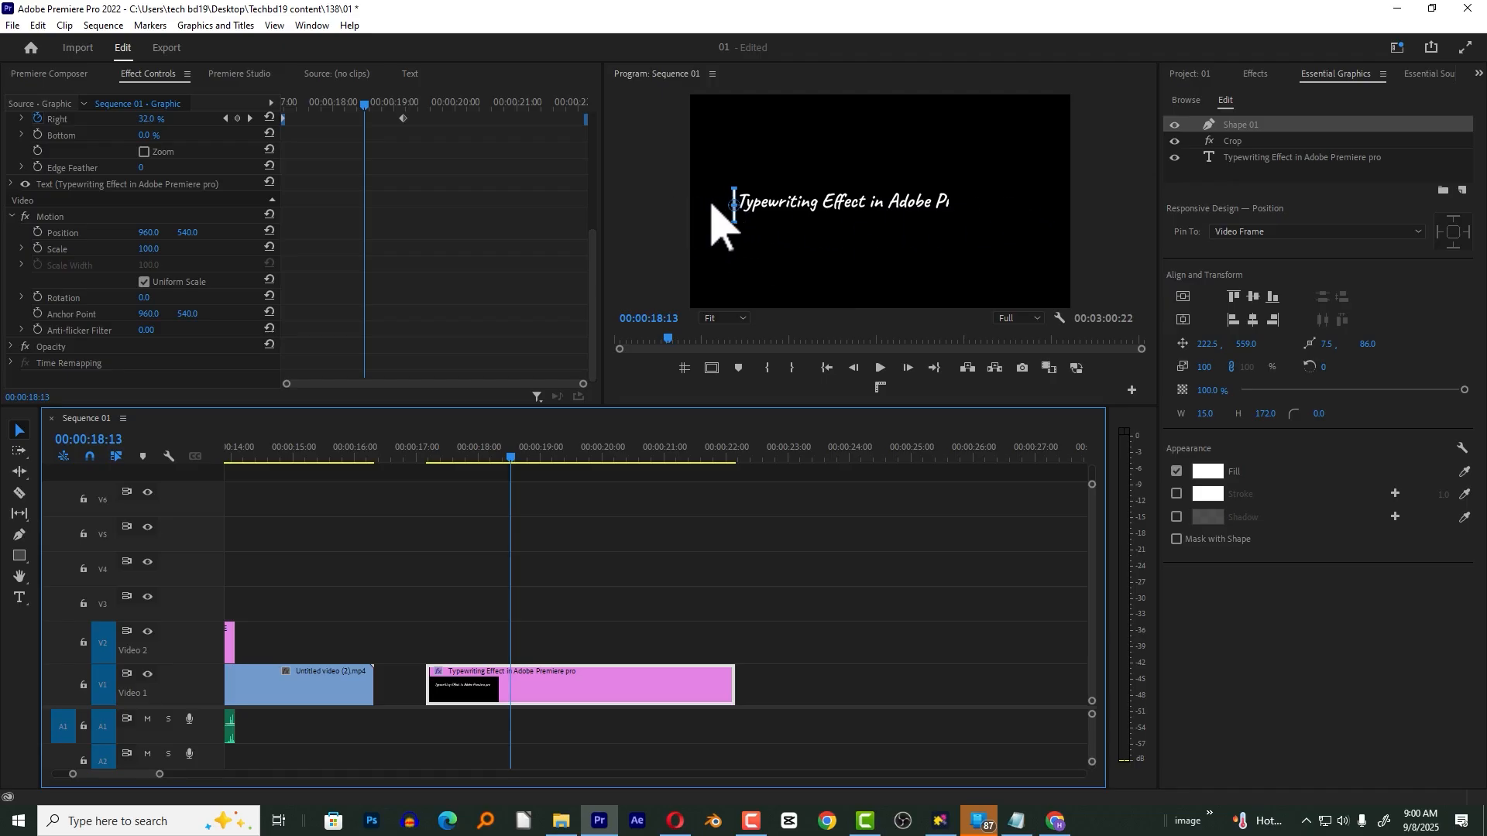
- Keyframe the cursor shape's Position at 00:00:17:04, moving the cursor horizontally to the frame's left edge
click(152, 127)
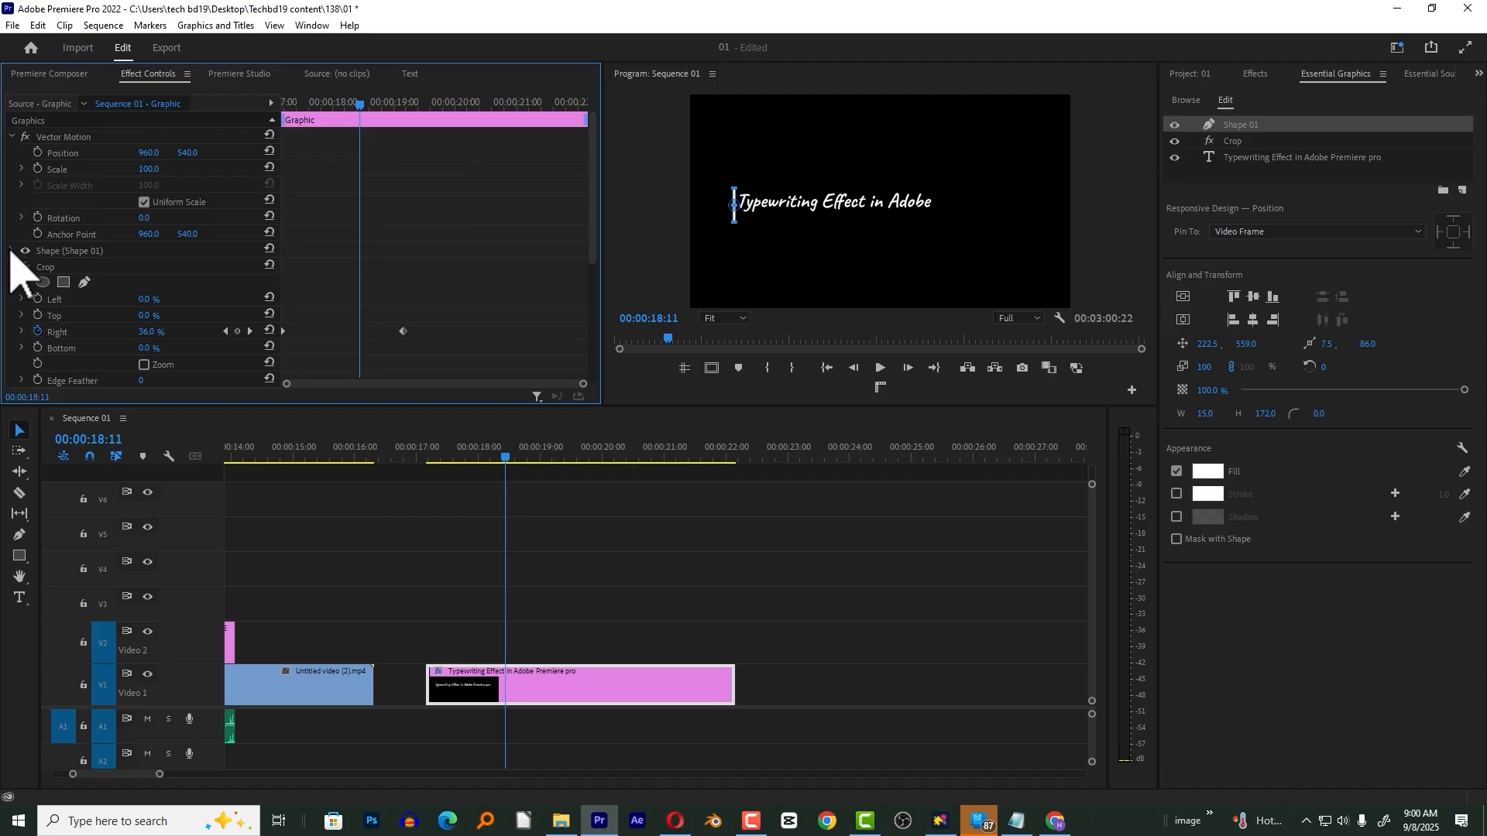
click(11, 251)
drag(591, 166, 567, 240)
drag(346, 109, 267, 138)
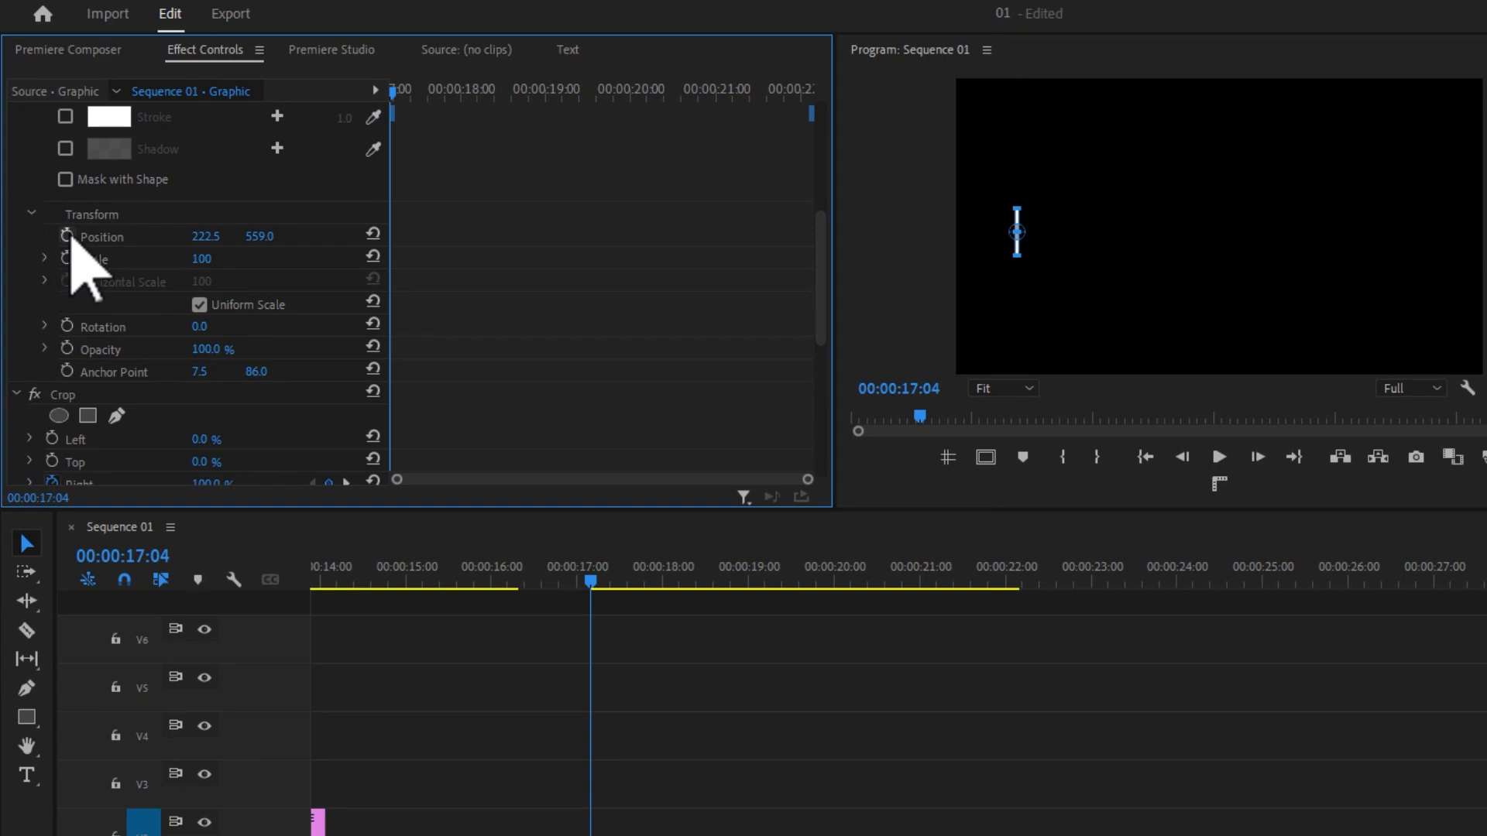
click(67, 236)
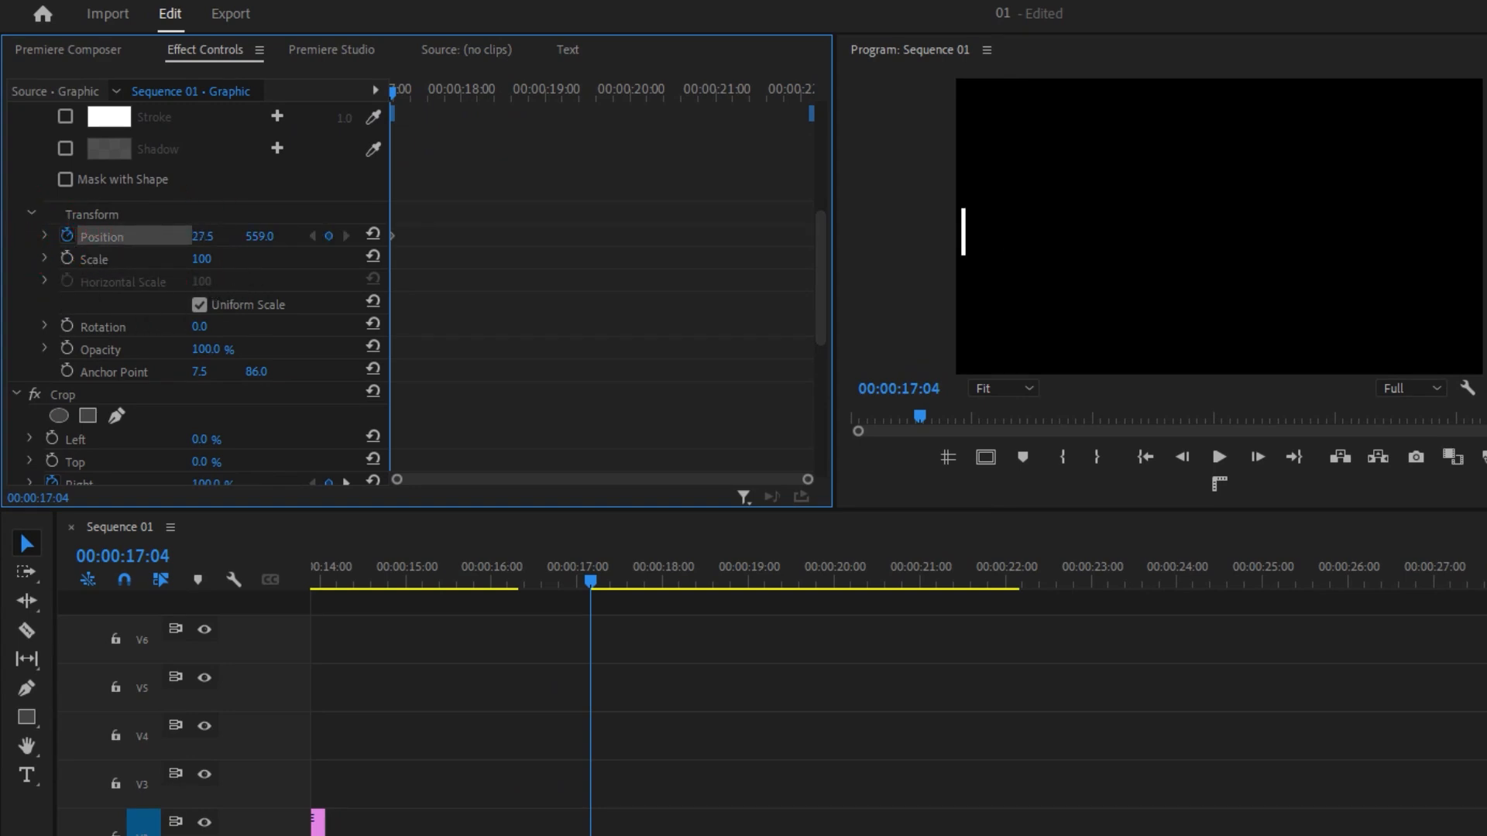
- At 00:00:19:04, in line with the last crop keyframe, set the cursor shape's horizontal Position to 1928.5
drag(821, 256, 809, 356)
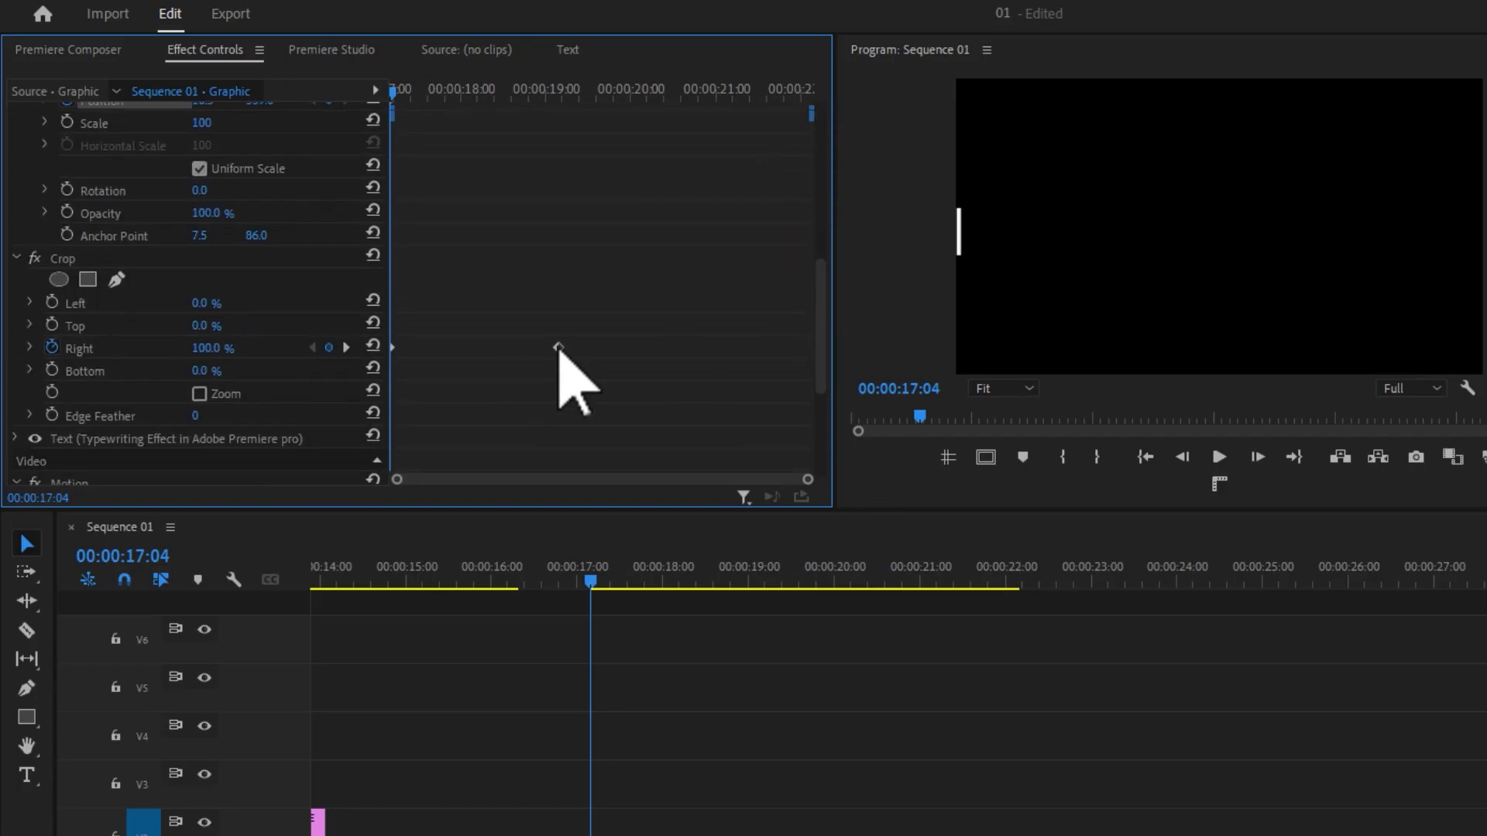
drag(422, 92, 560, 91)
scroll(784, 240, up, 3)
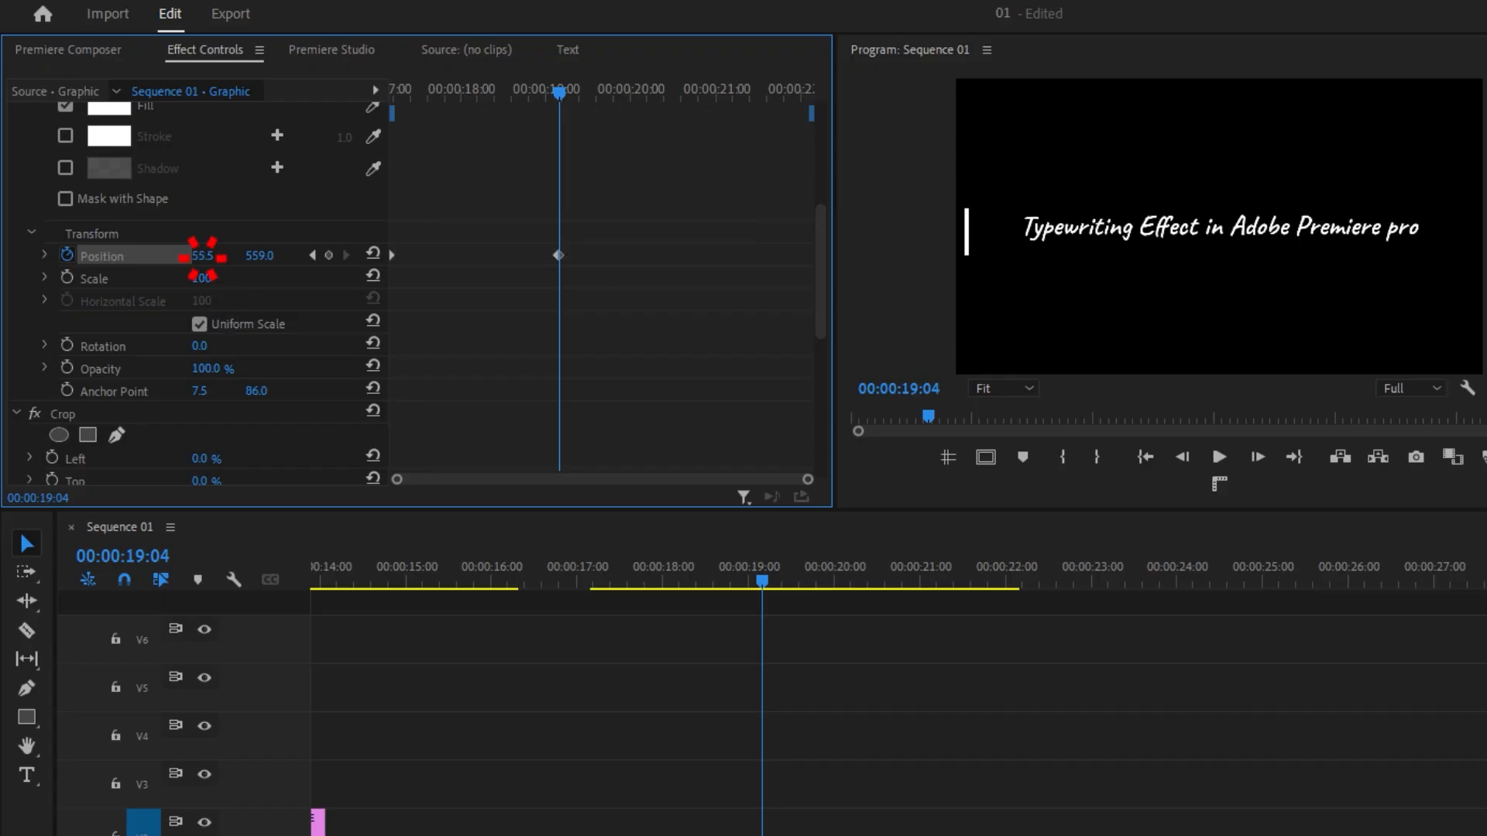
drag(201, 256, 325, 256)
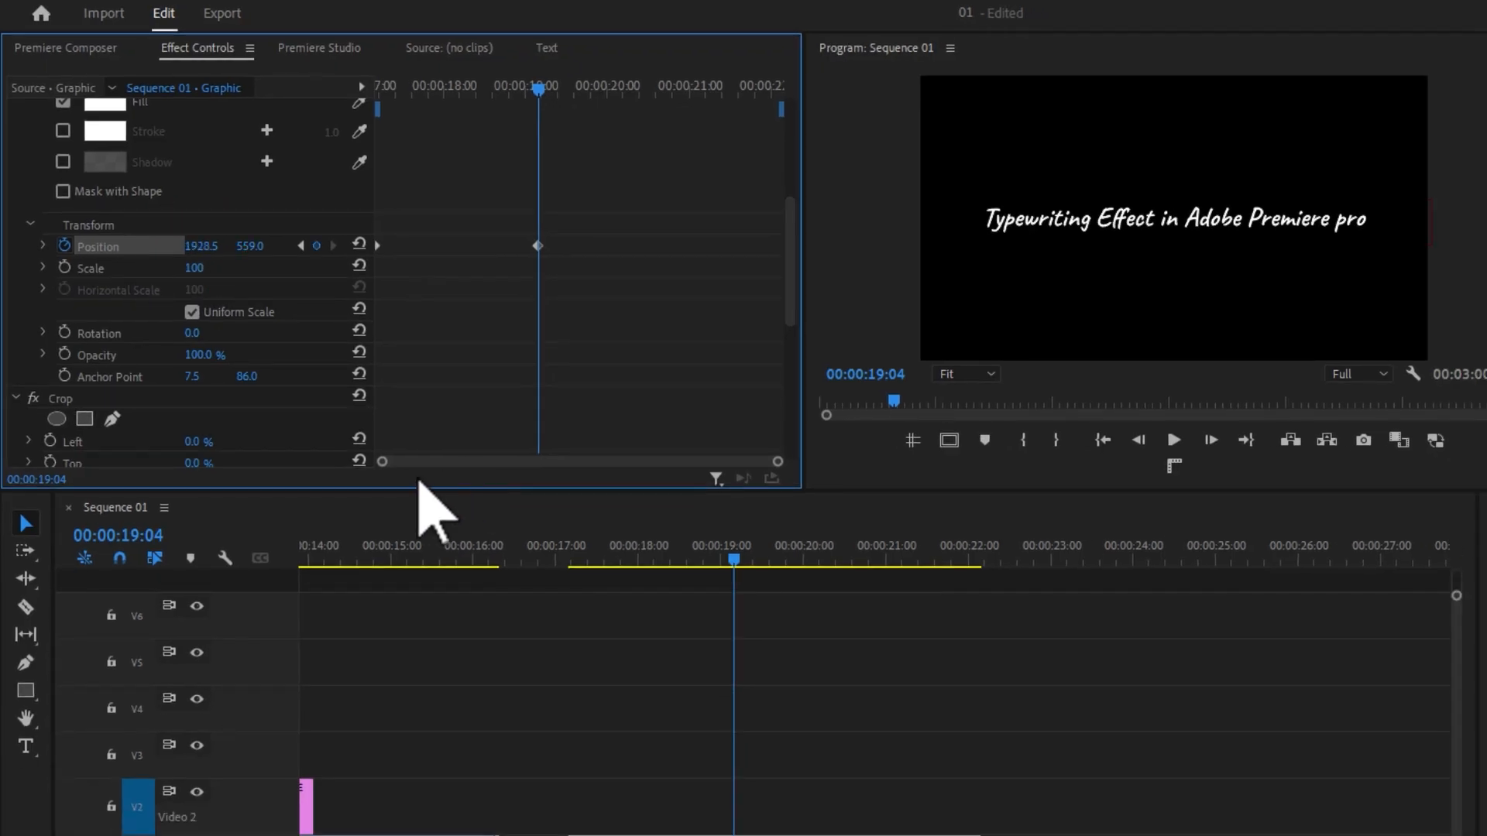
- Play back the typewriter reveal to check how the moving cursor follows the text
drag(484, 86, 261, 109)
key(space)
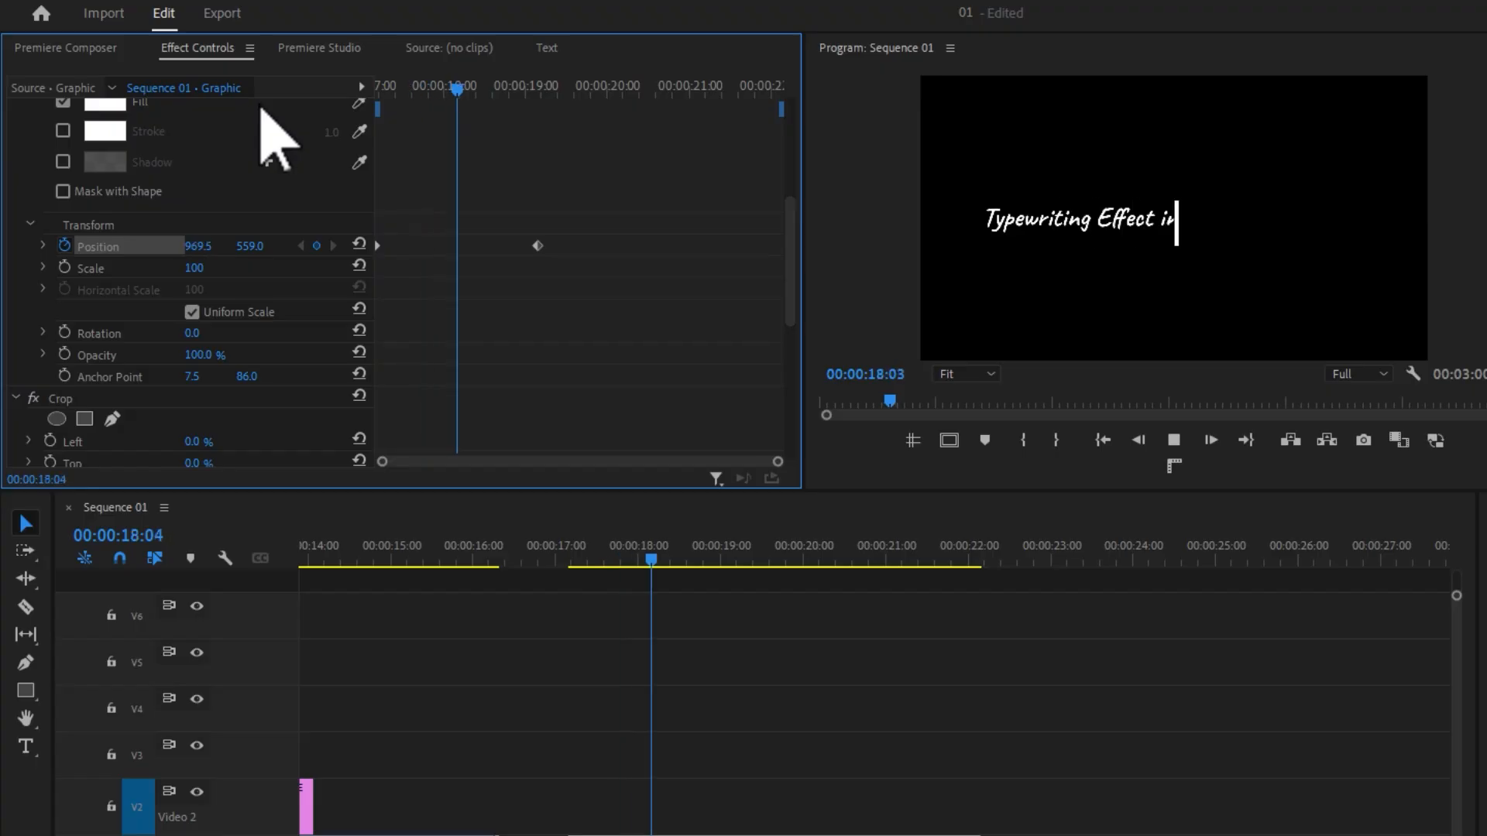
drag(443, 91, 490, 109)
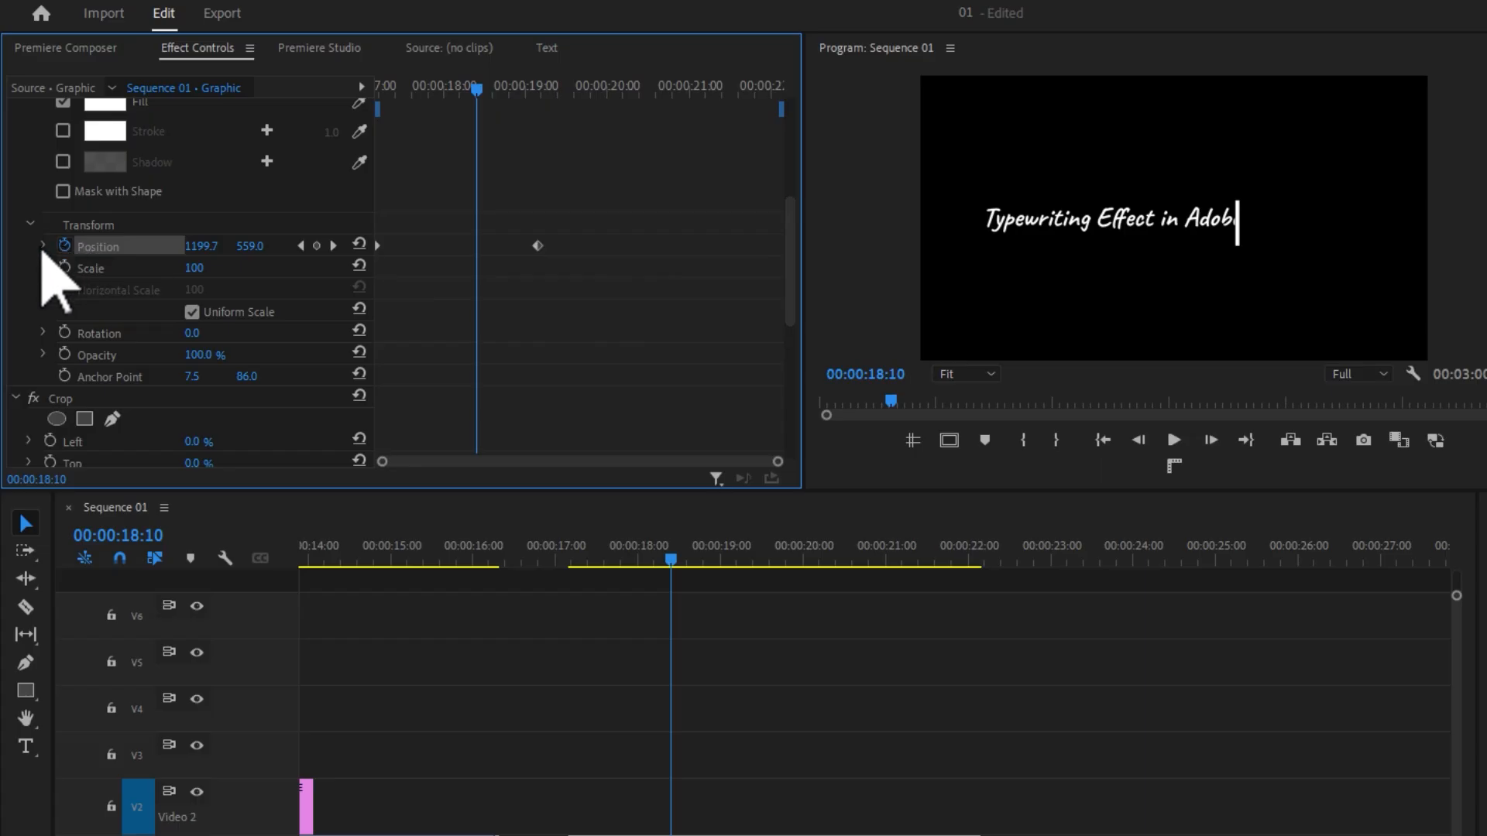
- Apply Ease In and Ease Out temporal interpolation to both Position keyframes of the cursor shape
drag(587, 232, 290, 264)
right_click(538, 246)
mouse_move(626, 412)
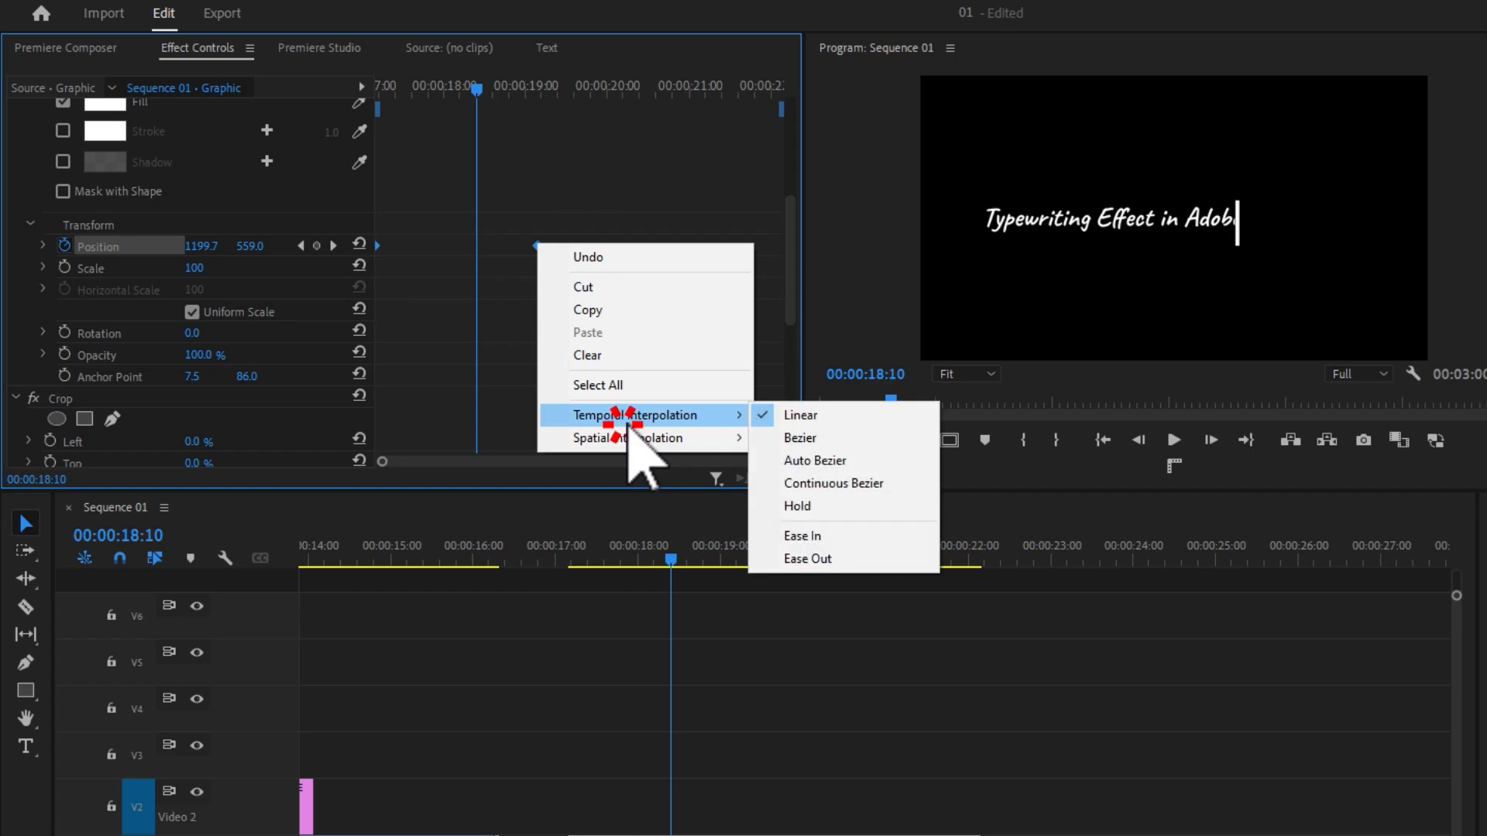
click(781, 532)
right_click(538, 247)
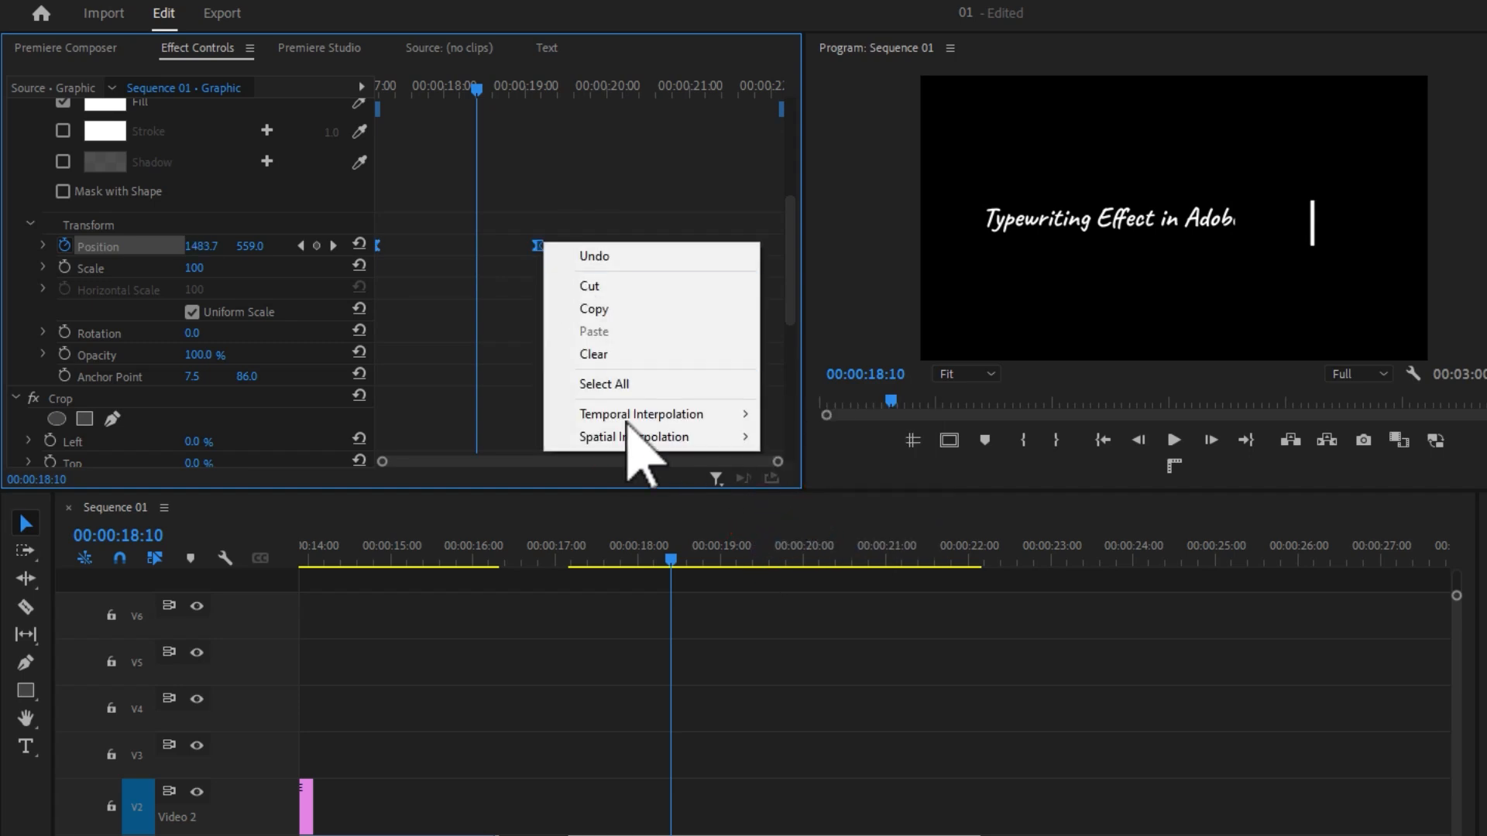
click(856, 563)
- Play back the reveal with the eased cursor movement
drag(448, 82, 398, 83)
key(space)
key(space)
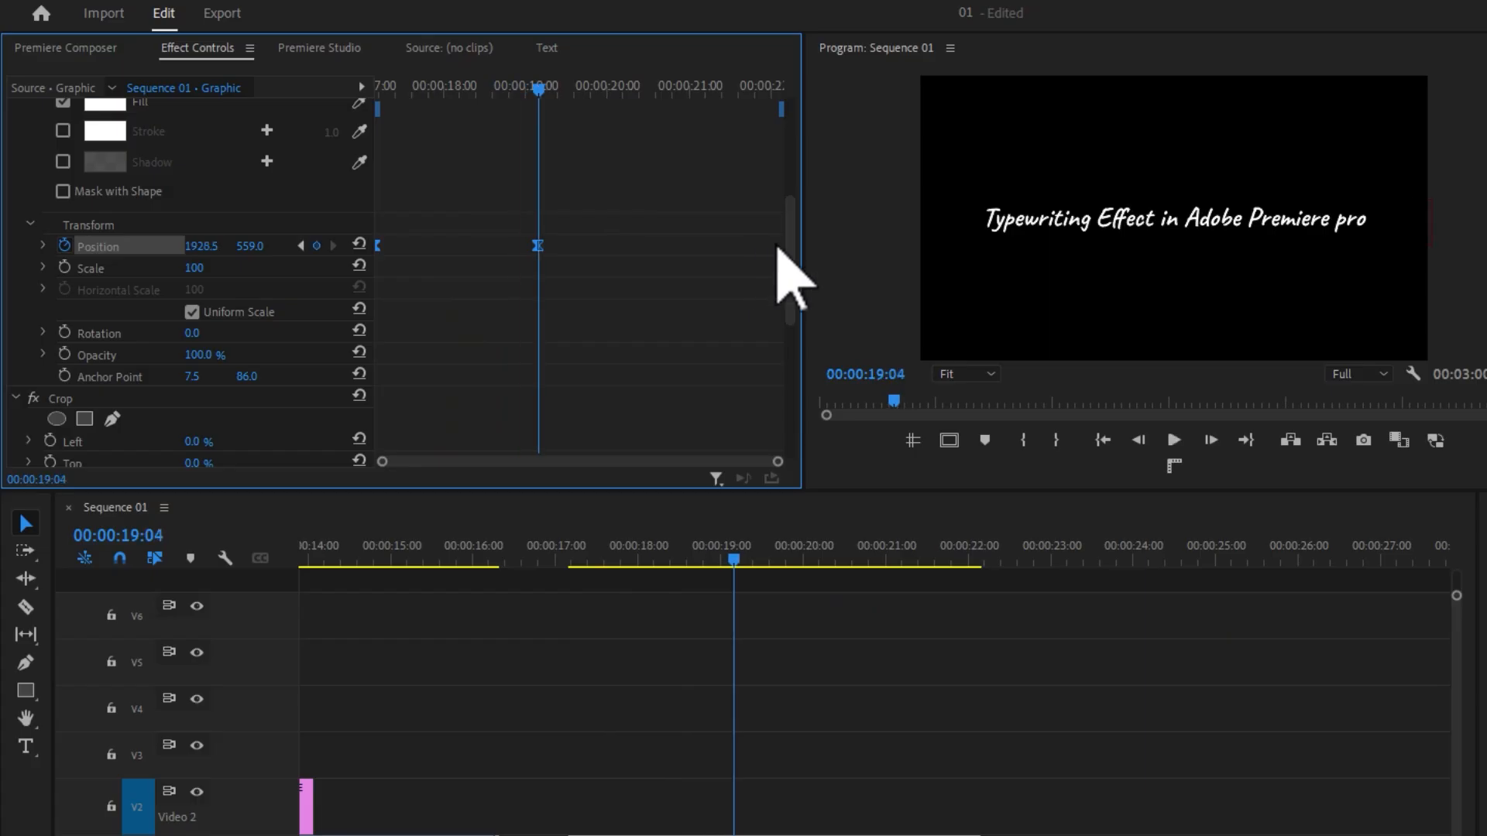
- Apply Ease In and Ease Out temporal interpolation to both keyframes of the Crop effect's Right value
drag(790, 246, 806, 347)
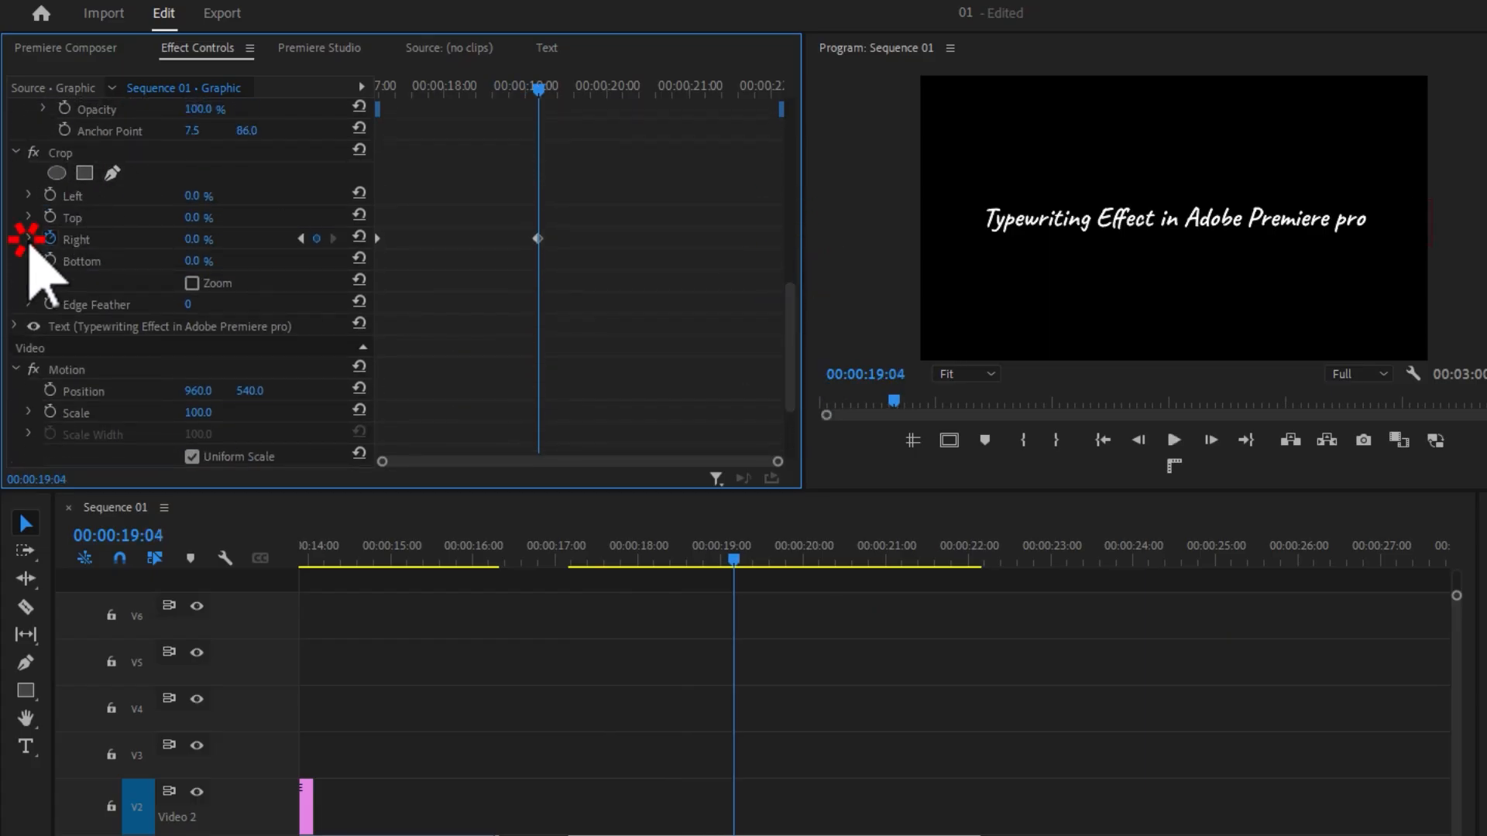
click(29, 240)
click(576, 213)
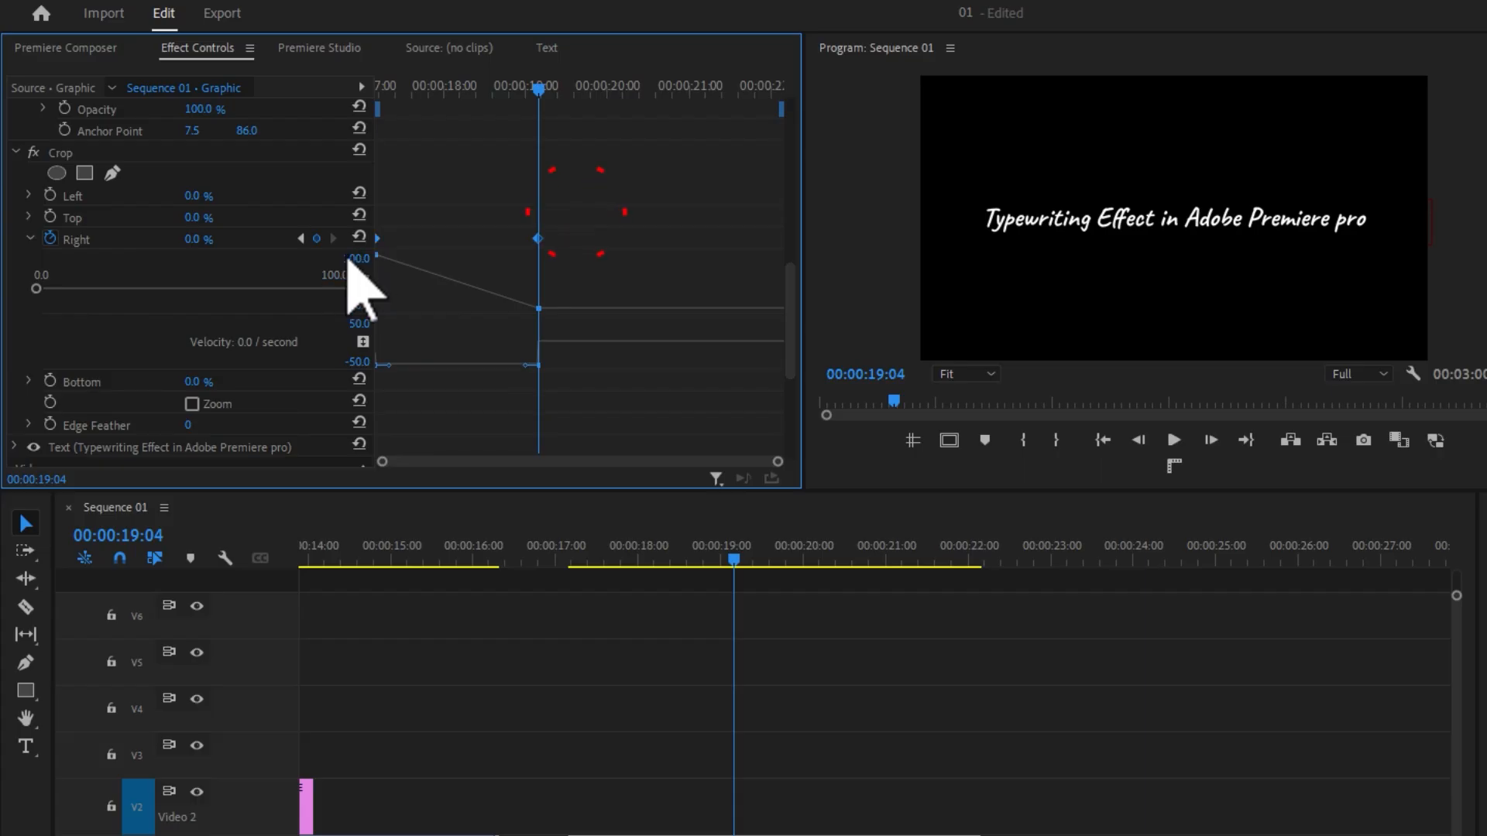
right_click(539, 239)
click(619, 526)
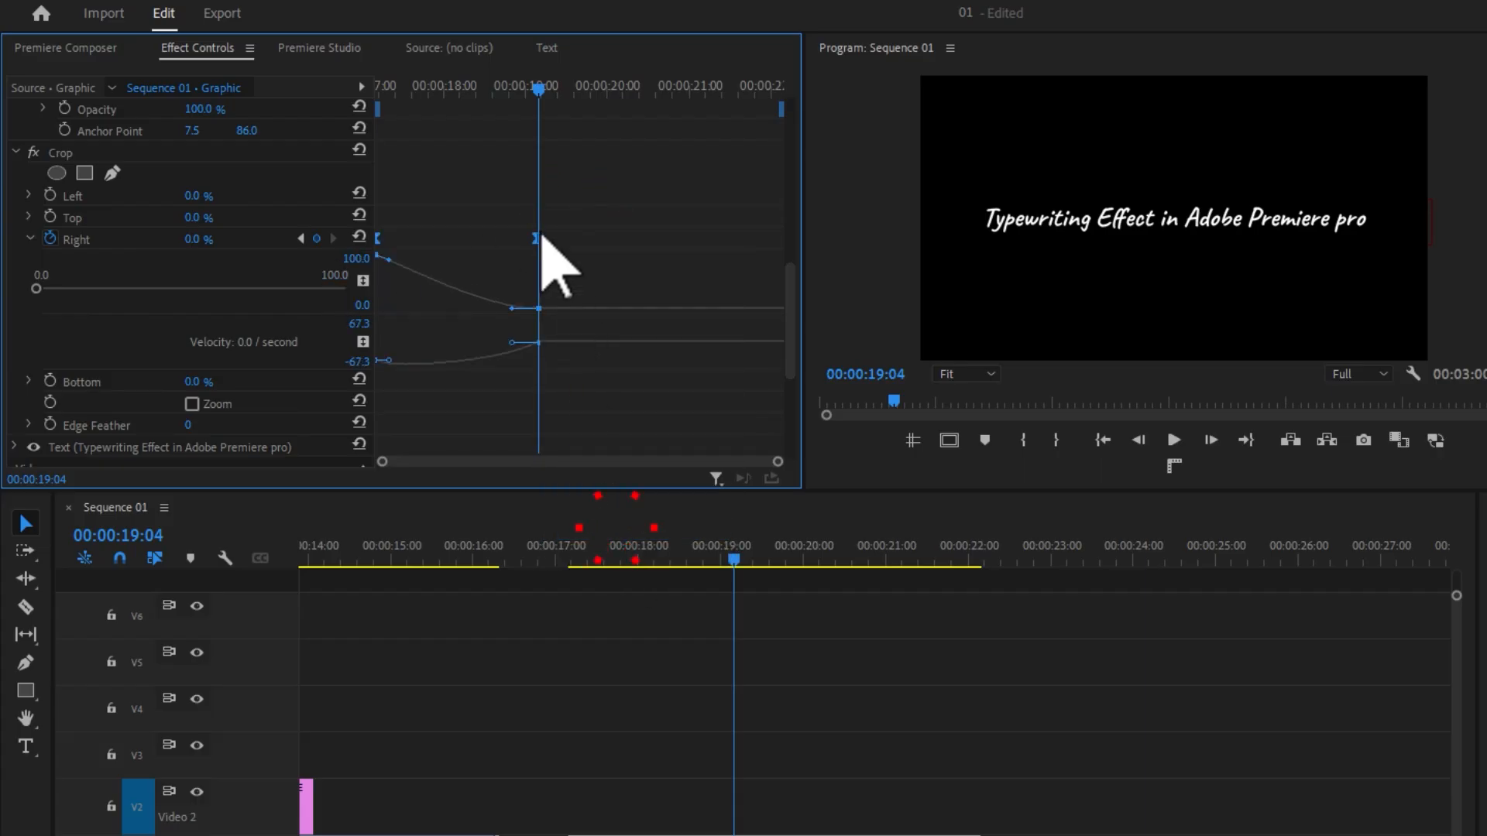
right_click(538, 238)
click(623, 547)
click(610, 360)
- Play back and scrub the reveal to compare the cursor's movement with the eased crop
click(430, 88)
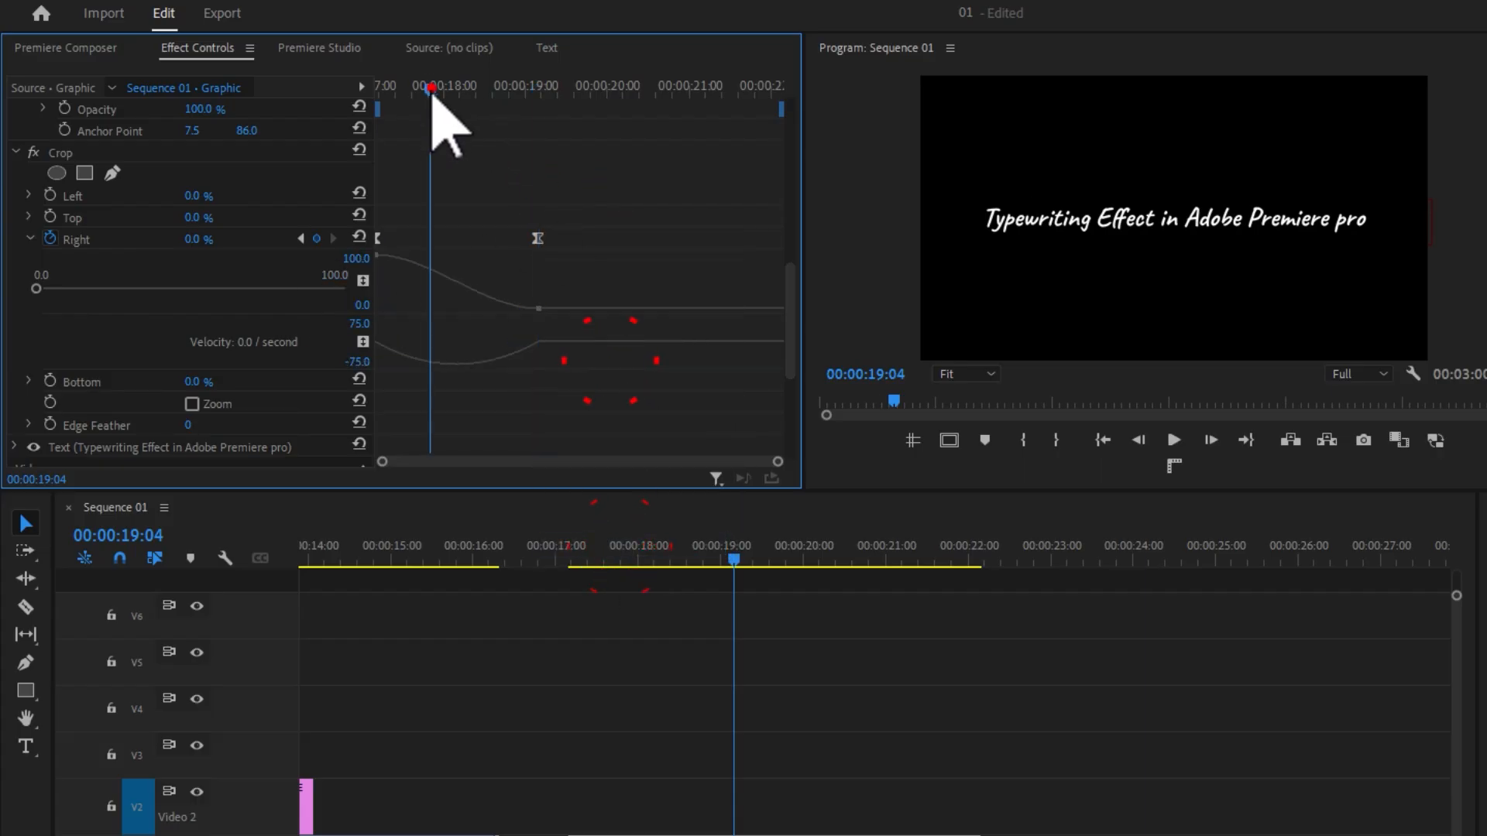
key(shift+k)
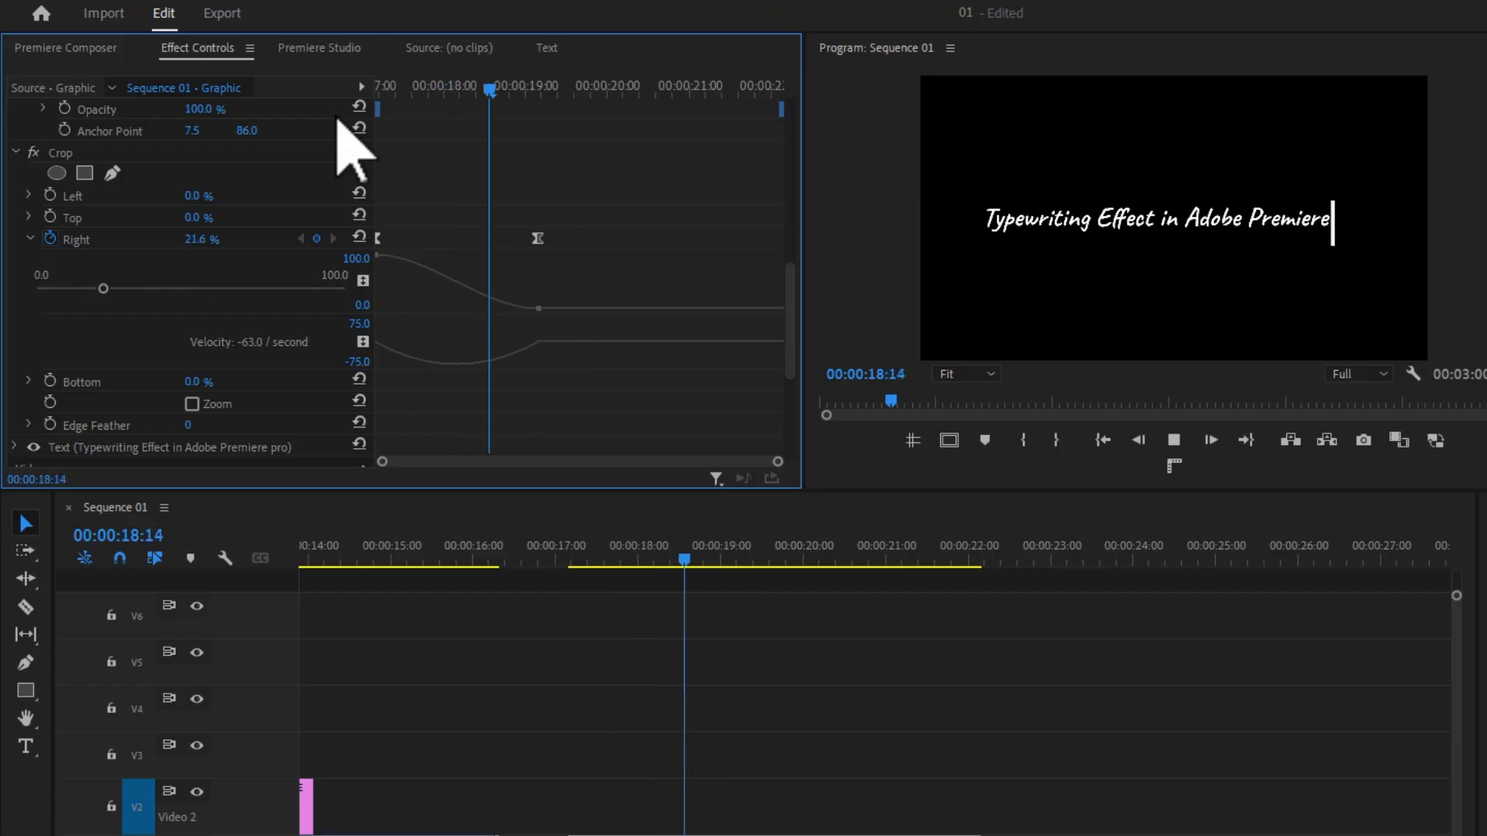
drag(455, 95, 378, 105)
key(space)
key(space)
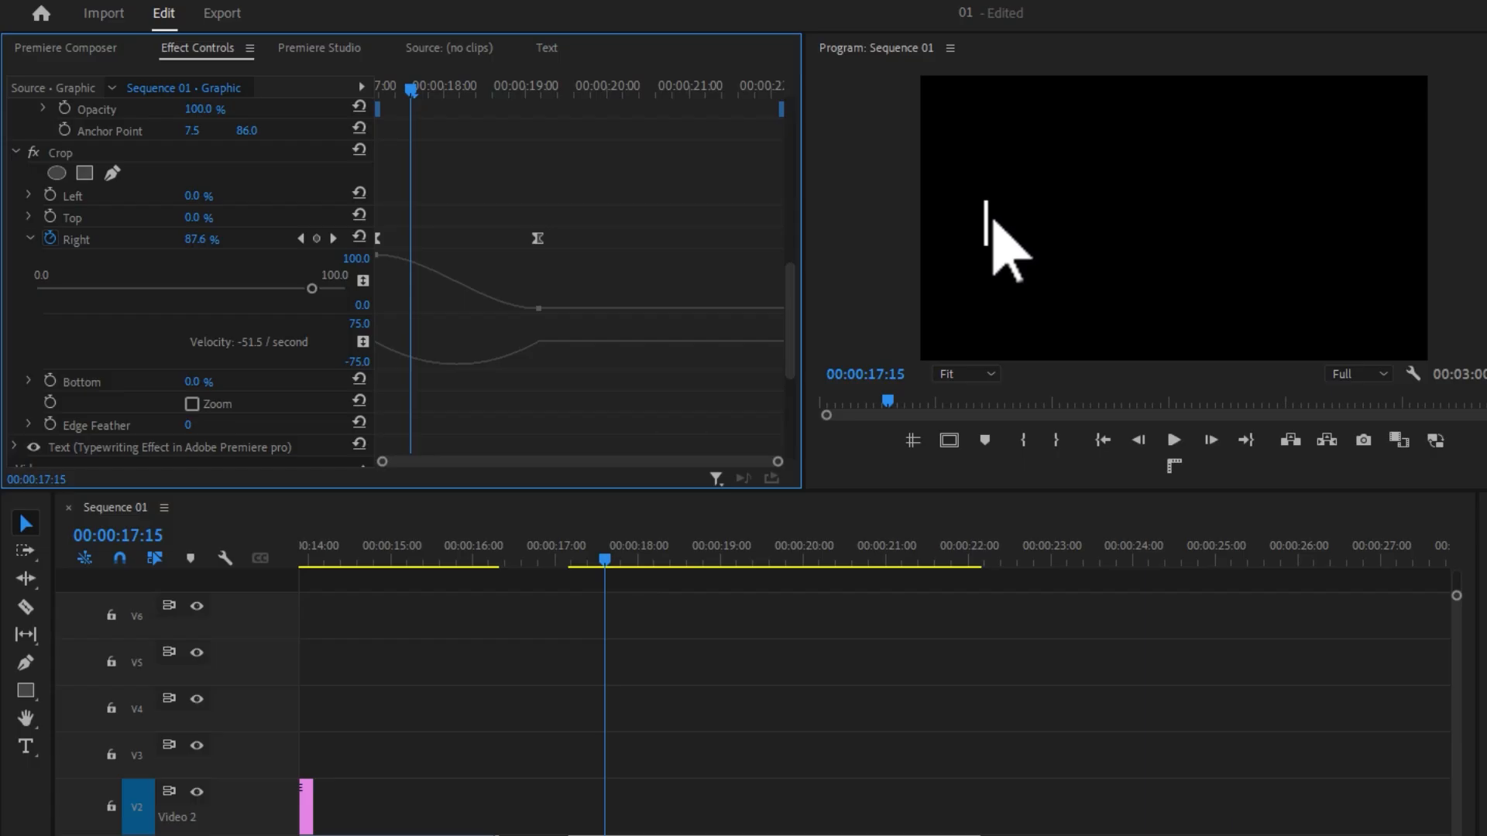
mouse_move(413, 87)
mouse_down()
mouse_move(426, 93)
mouse_move(395, 100)
mouse_move(512, 114)
mouse_up()
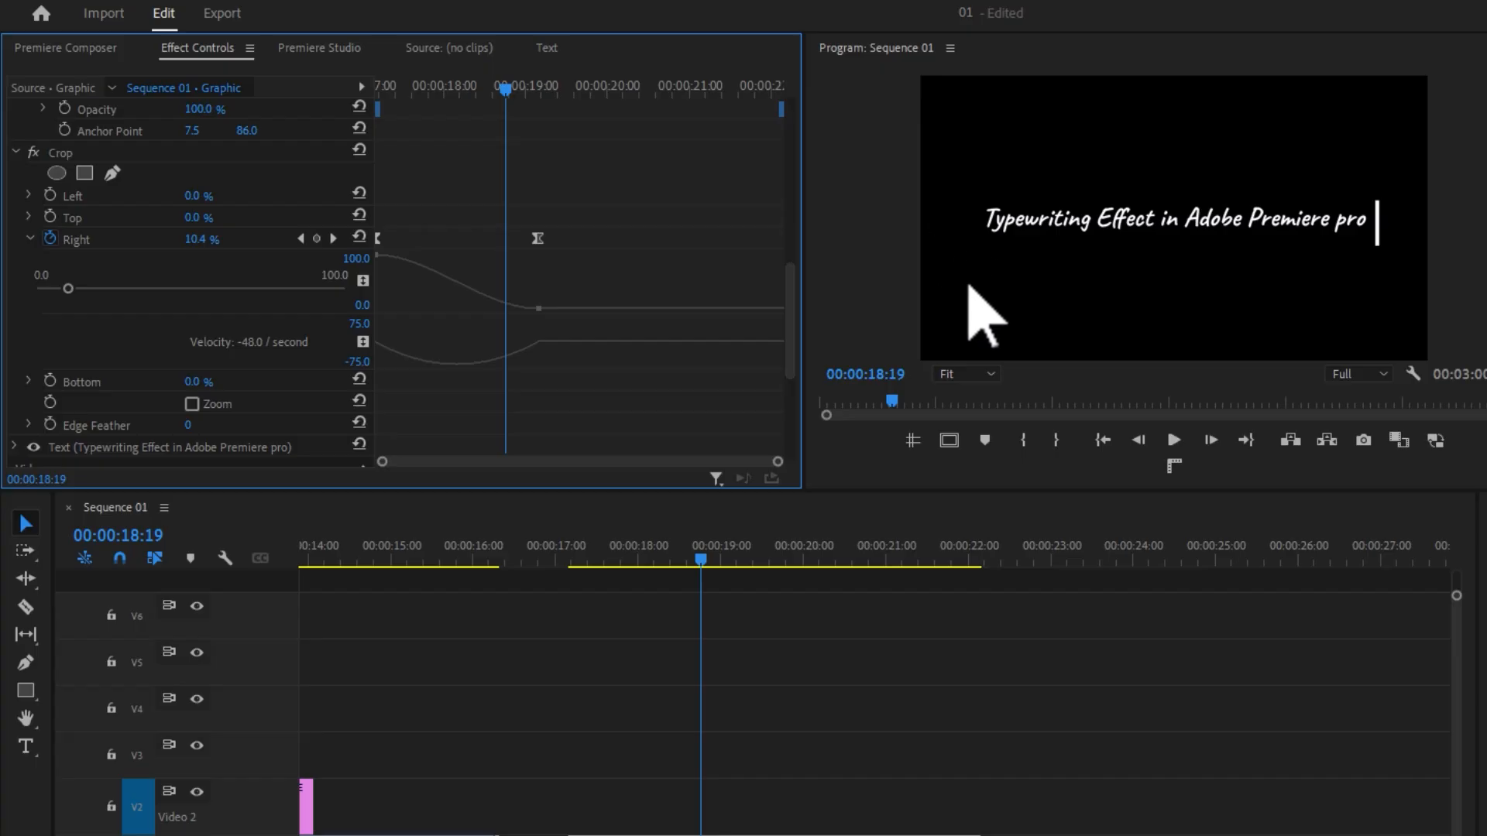
- Keyframe the Shape 01 cursor's Opacity at 100% at 00:00:17:14 and 0% one frame earlier
click(790, 295)
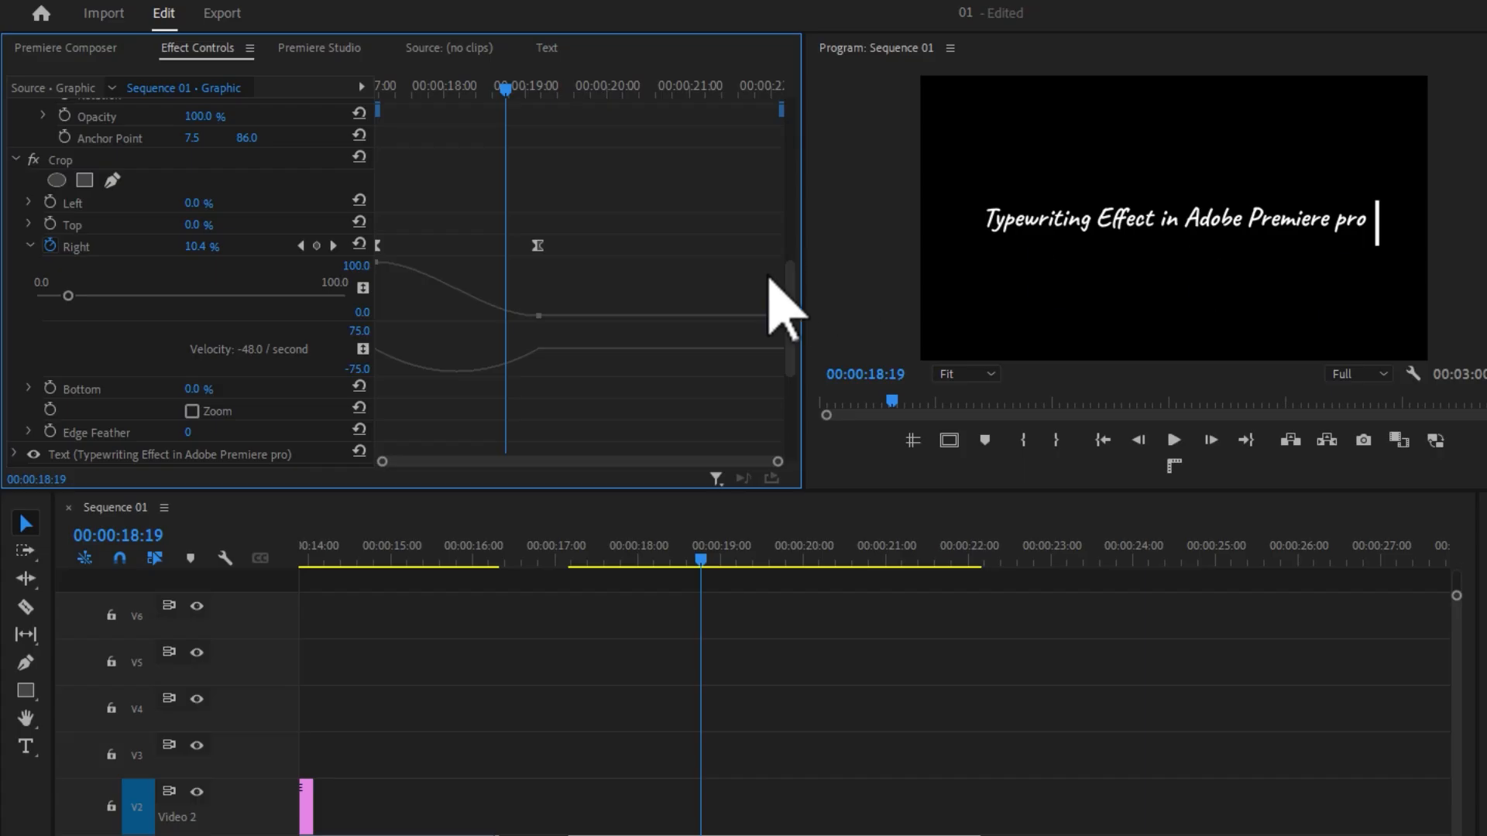
drag(788, 288, 800, 44)
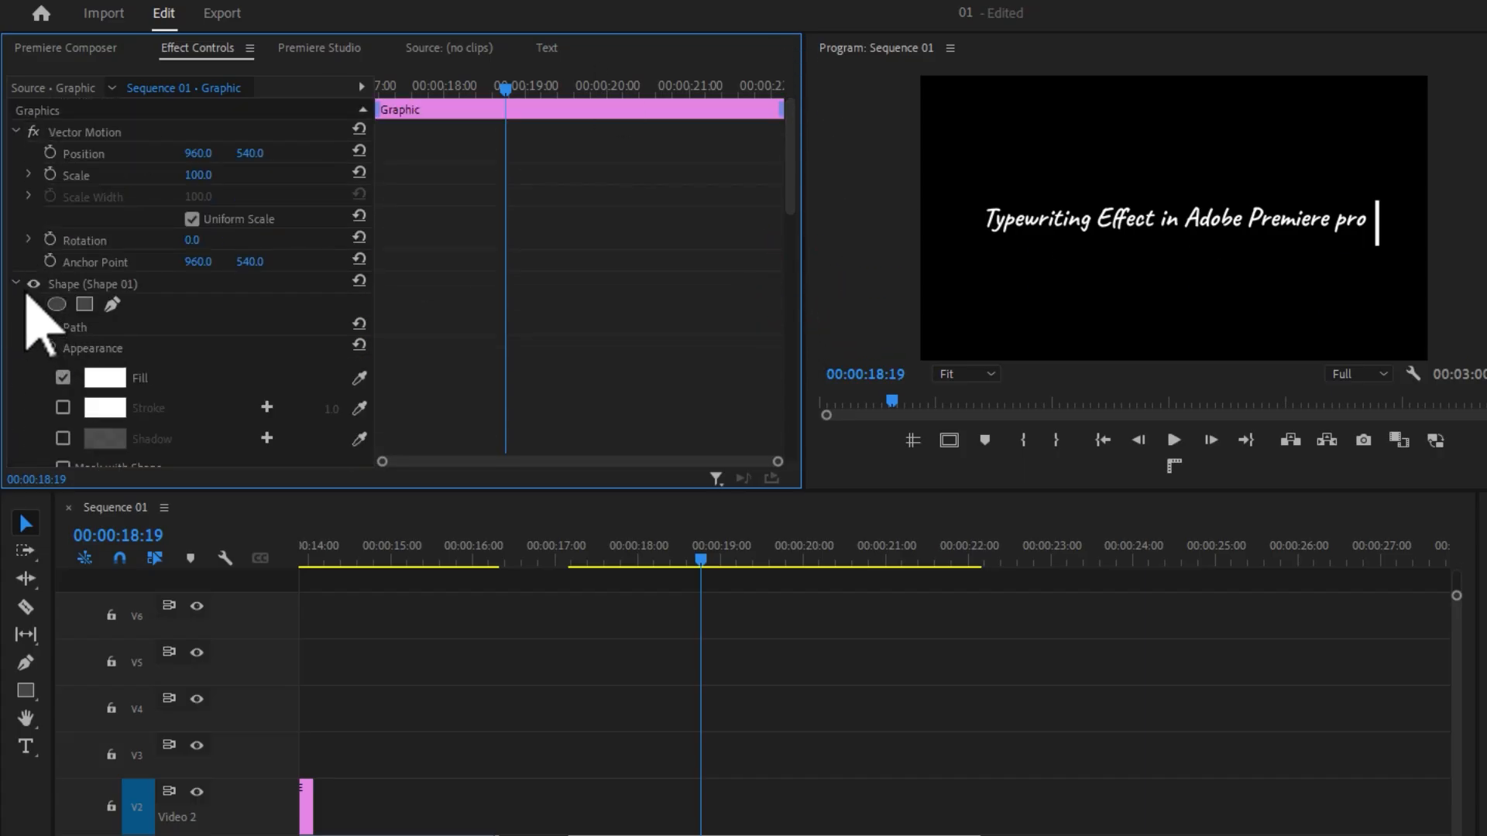
click(70, 285)
drag(788, 176, 762, 294)
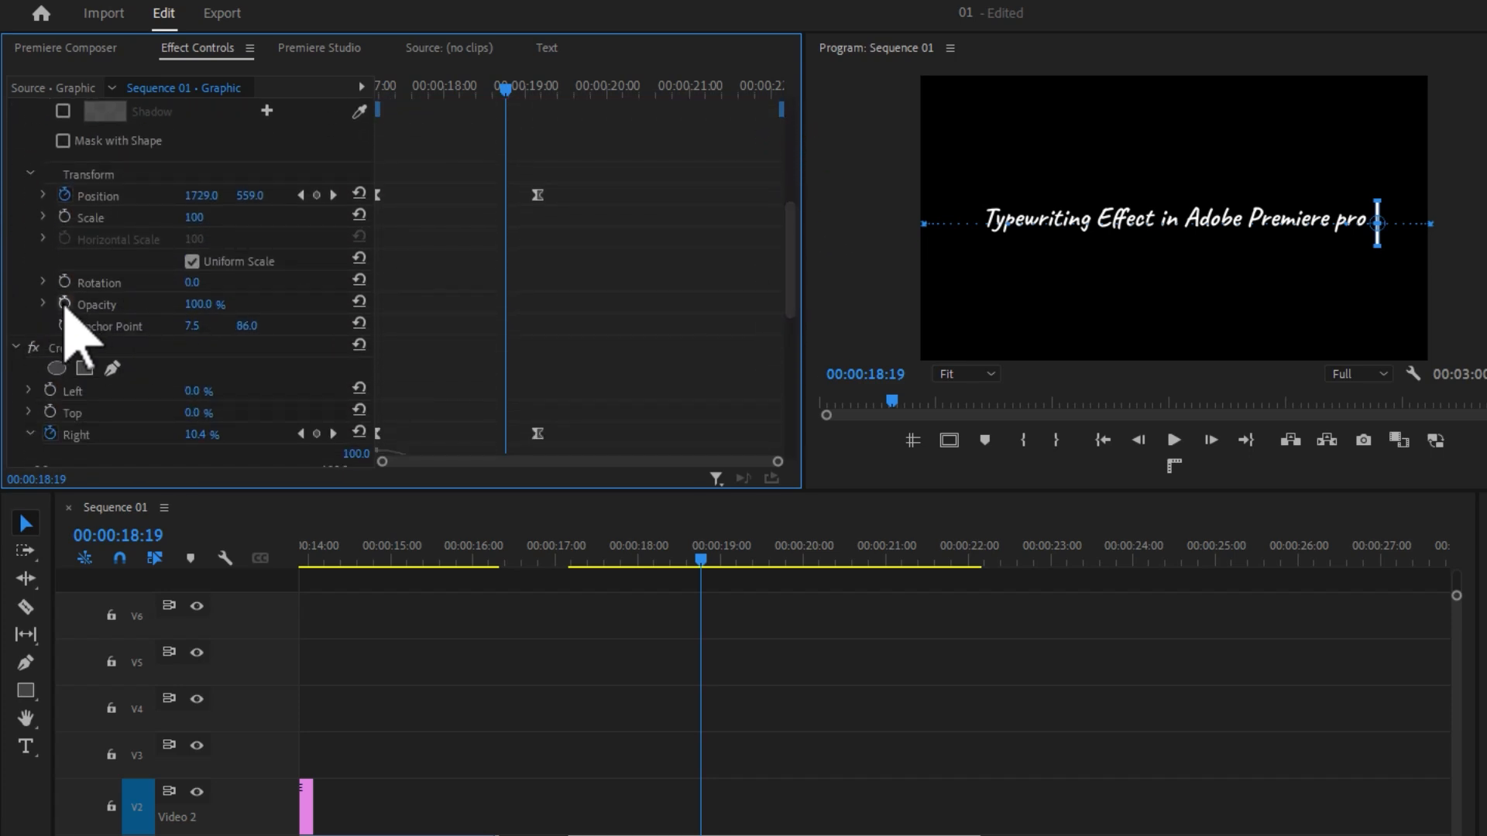
drag(428, 87, 410, 110)
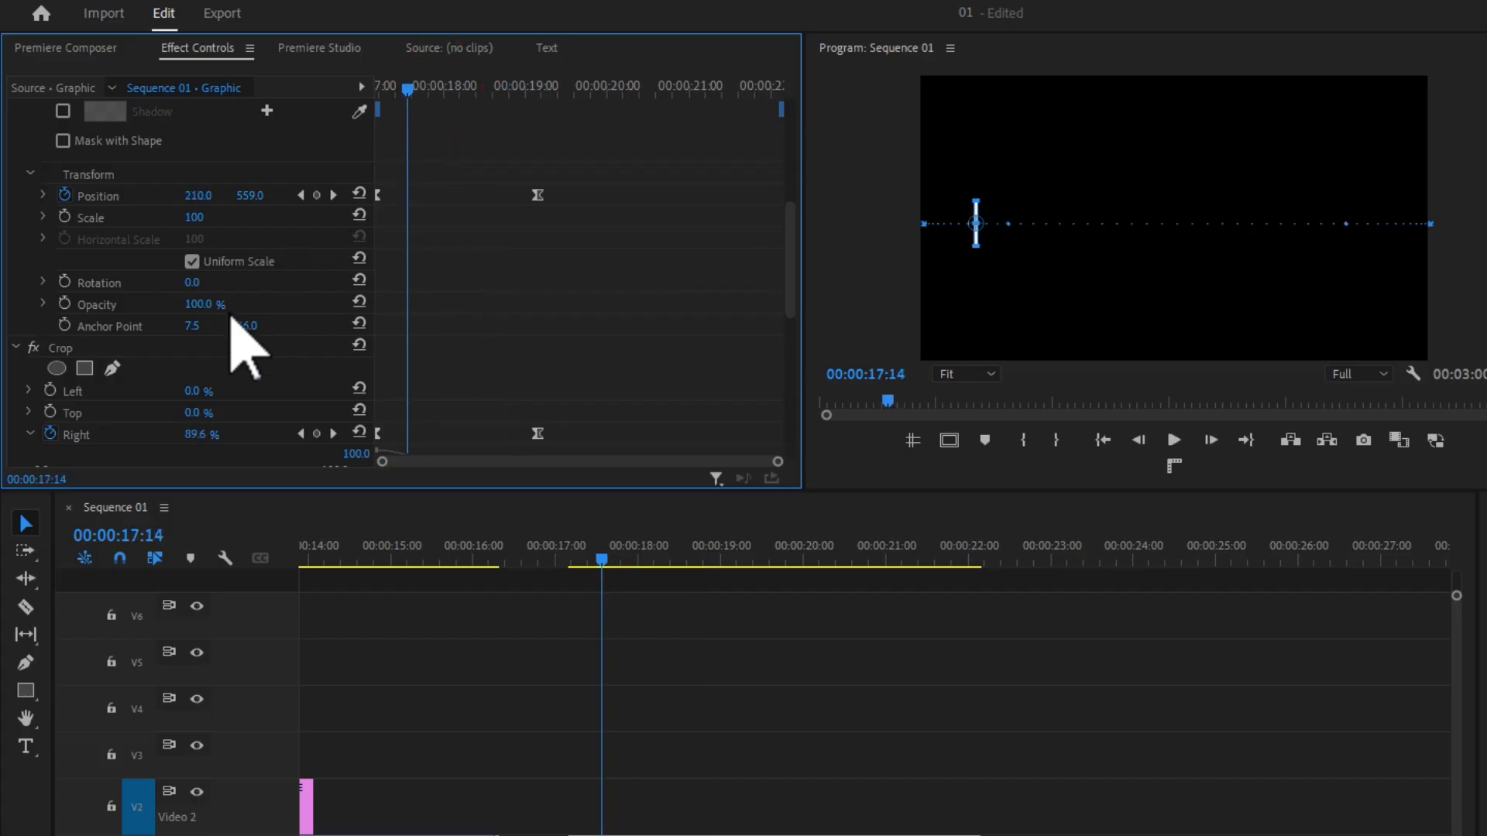
click(64, 304)
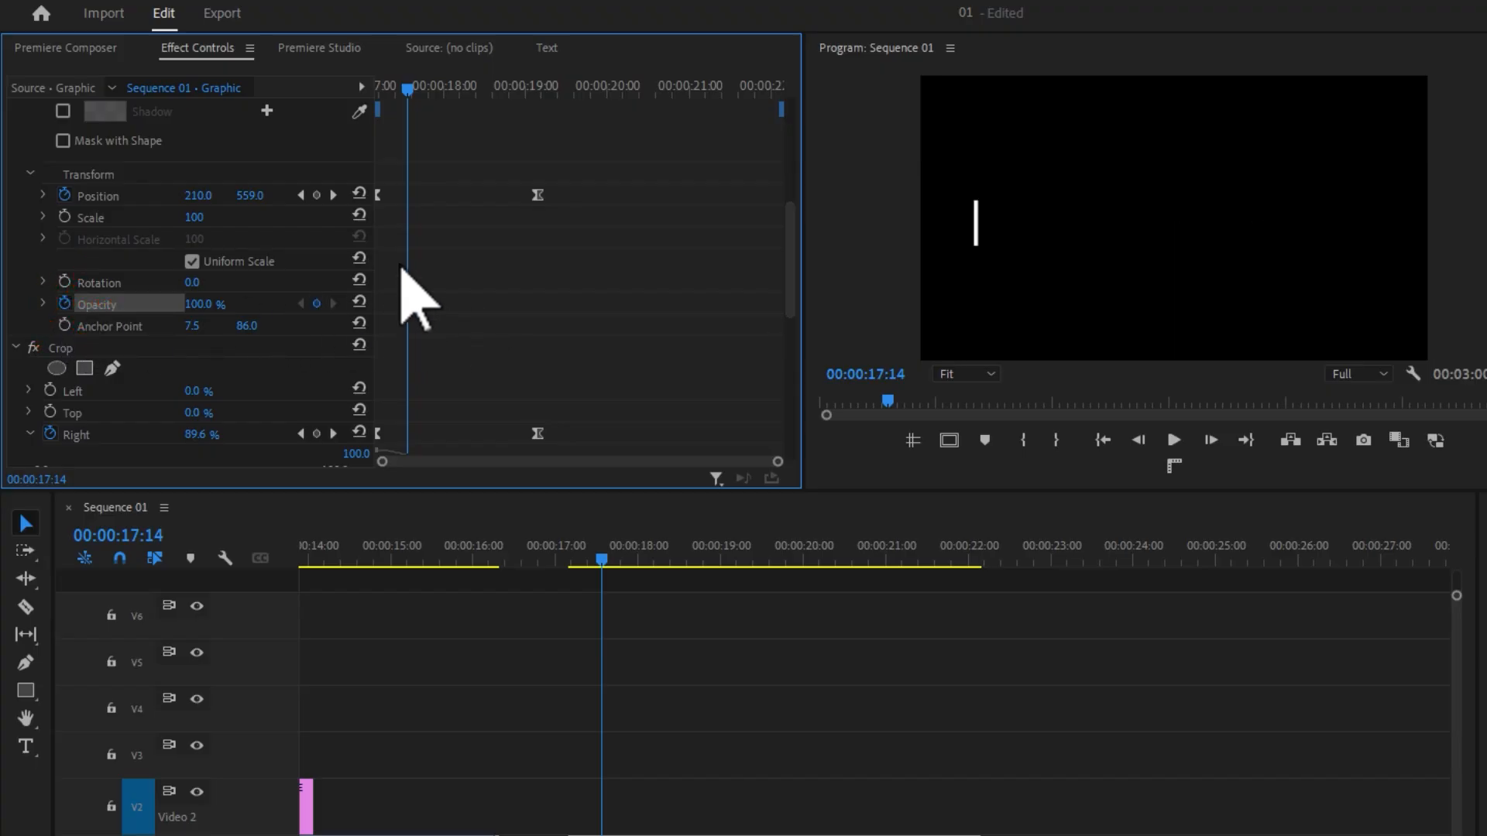
key(Left)
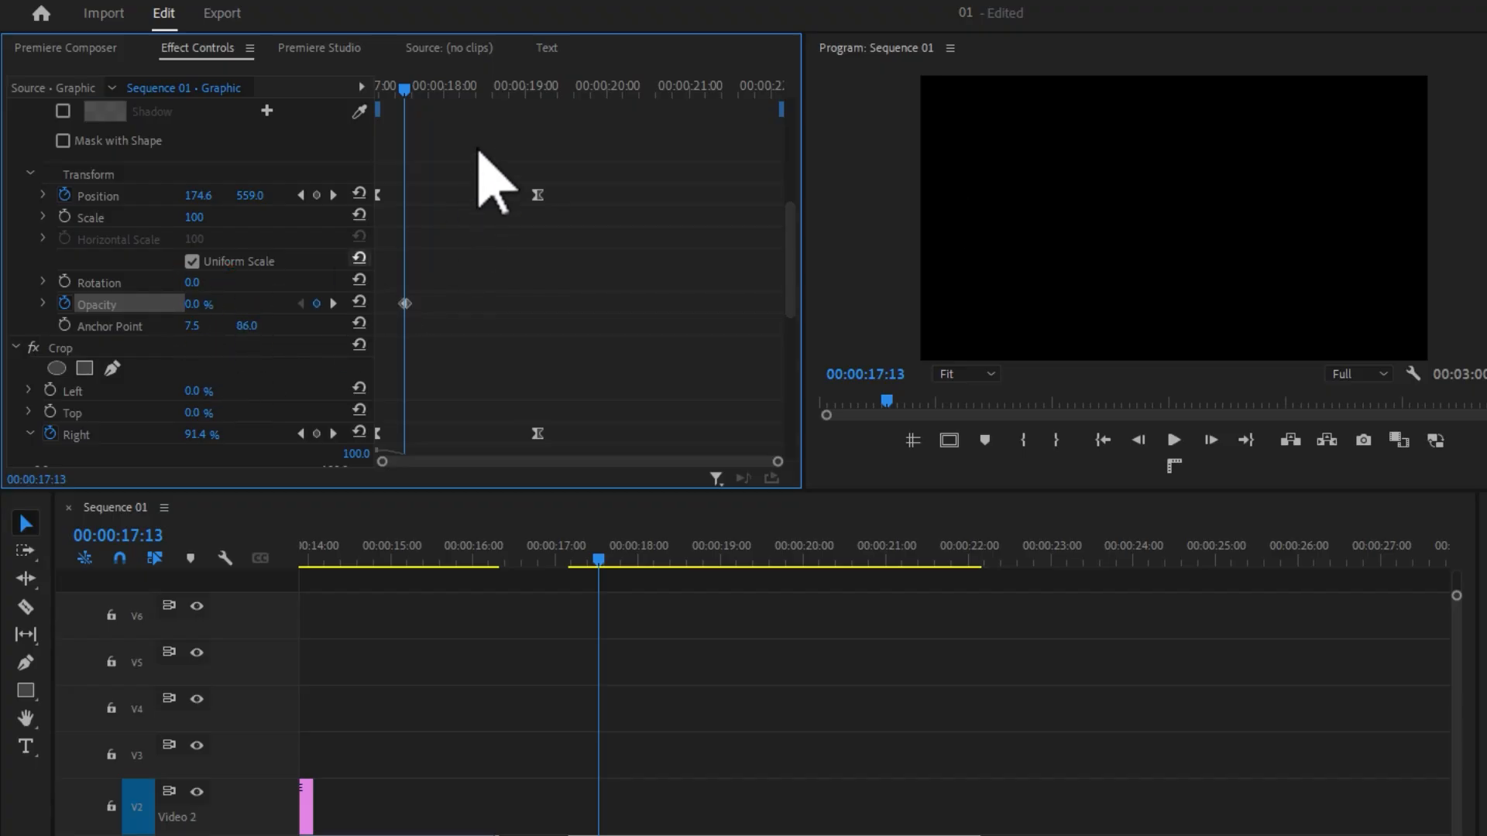
- Keyframe the cursor's Opacity at 100% at 00:00:18:18 and 0% at 00:00:18:19, and play back the reveal
drag(410, 91, 507, 129)
click(316, 302)
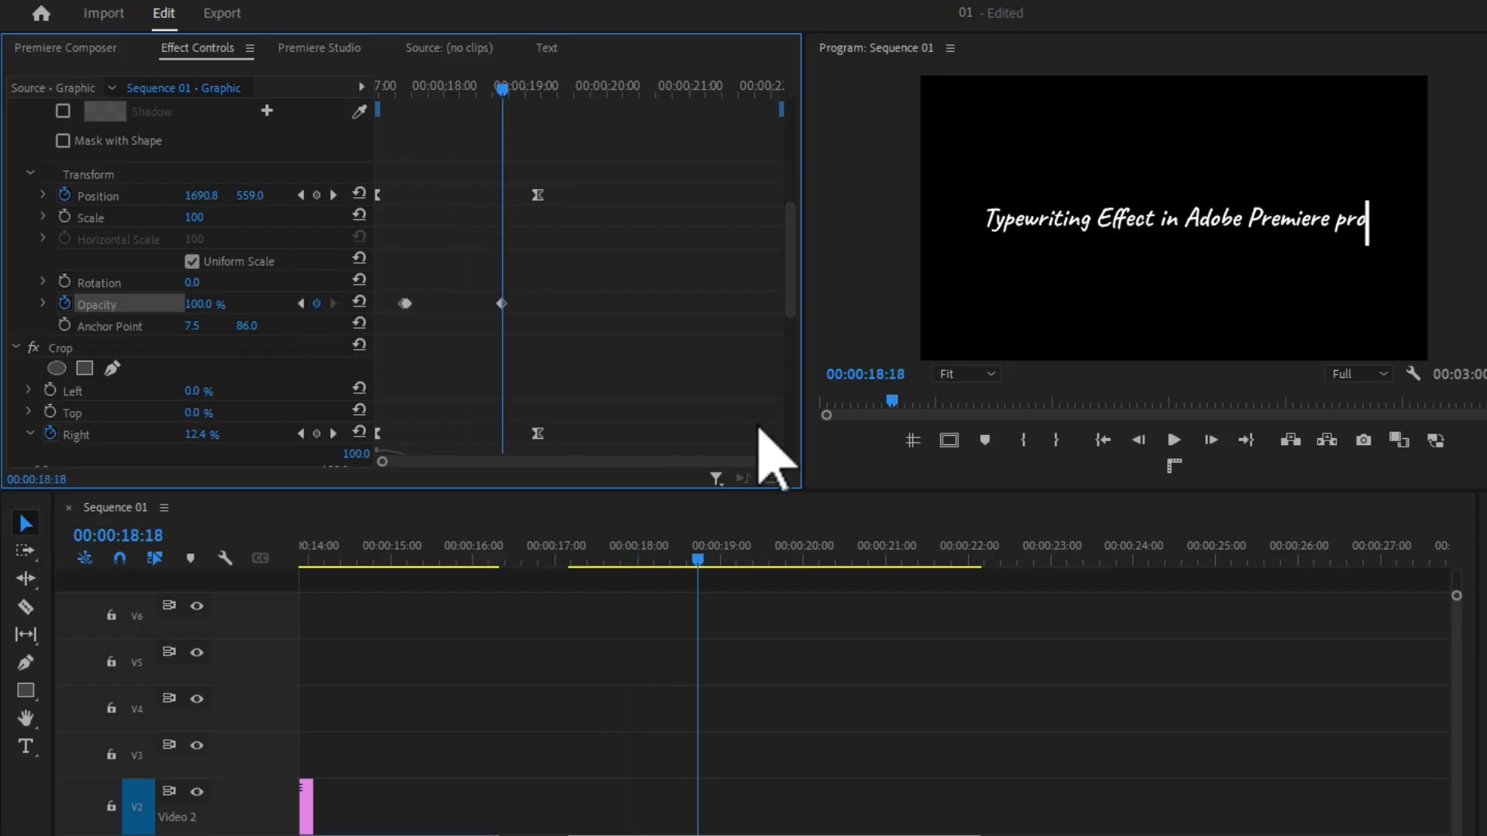
key(Right)
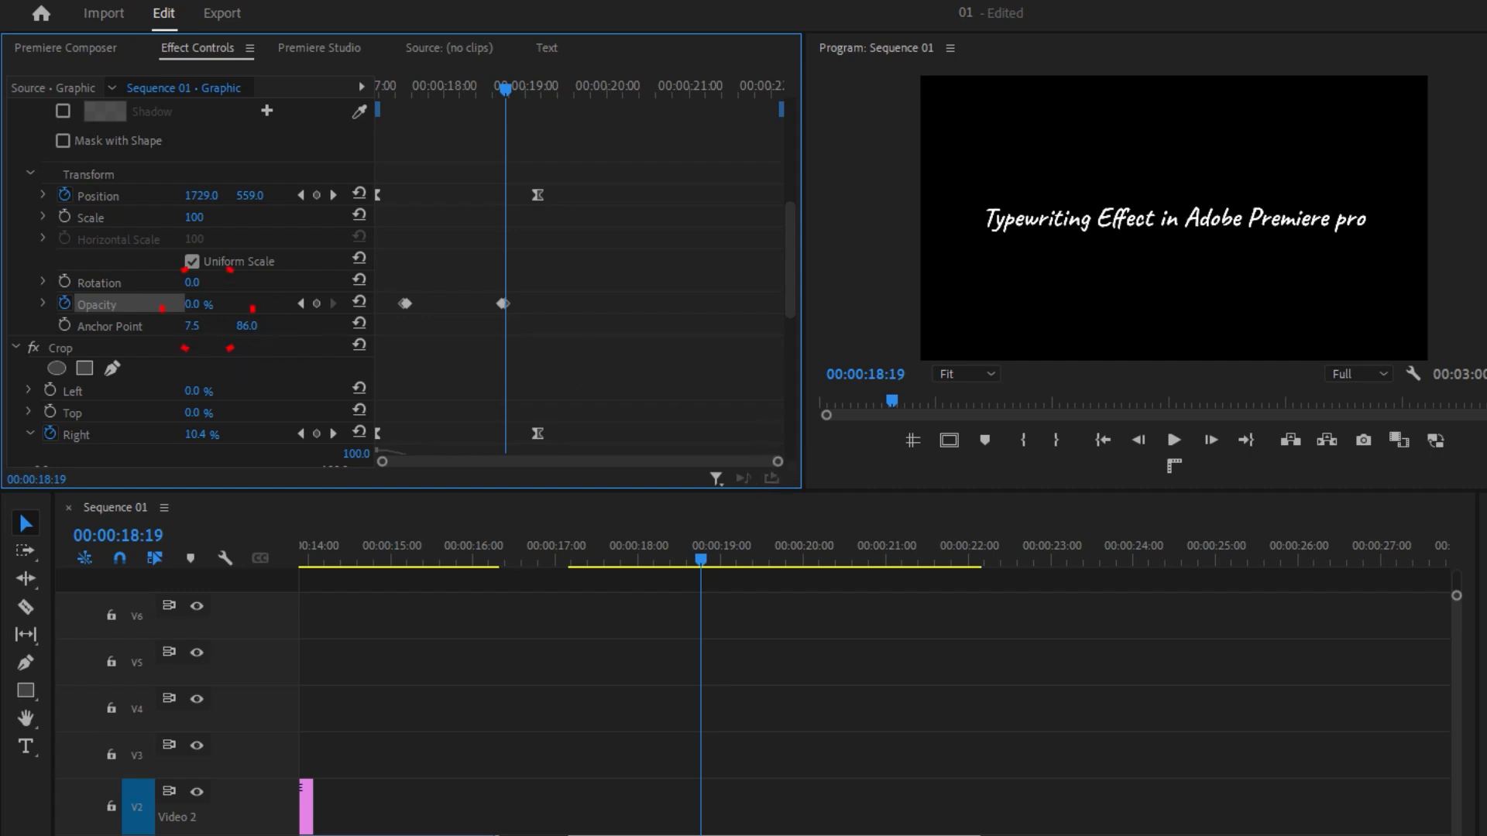
drag(460, 81, 316, 133)
key(space)
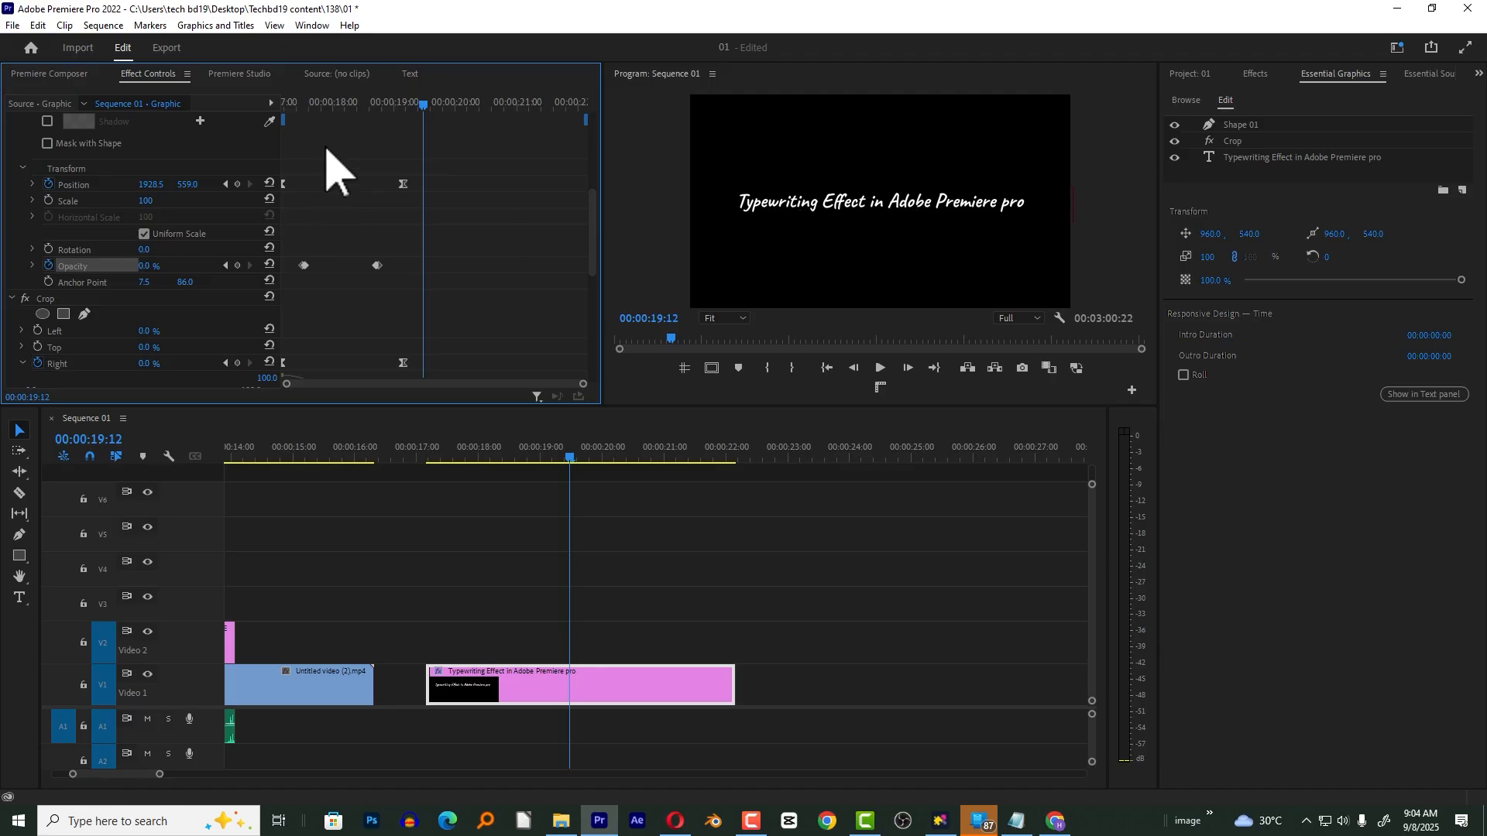
- Shift the cursor's first pair of Opacity keyframes to 00:00:17:22 and scrub through the reveal
click(304, 102)
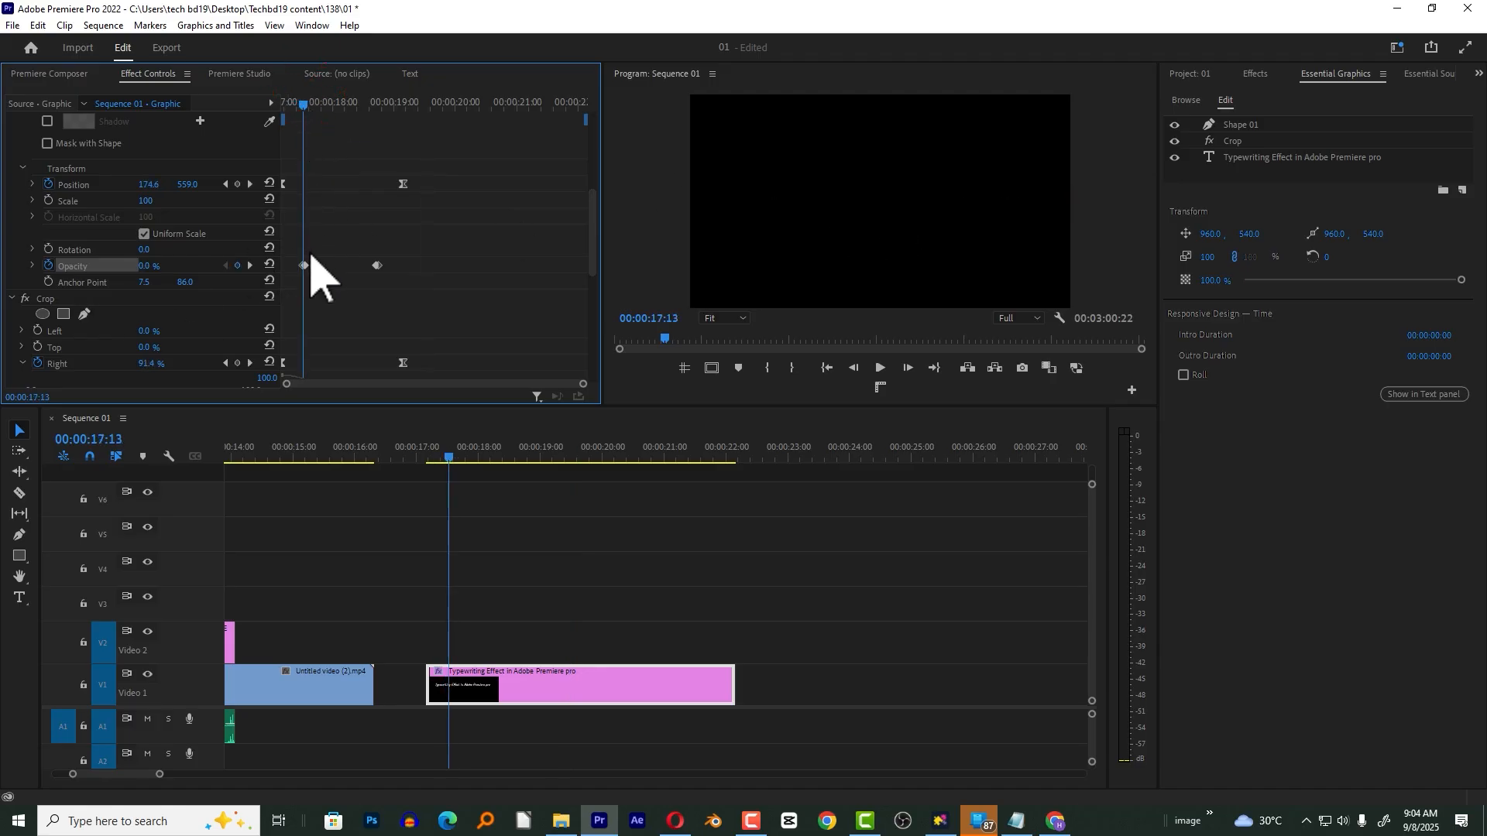
drag(306, 110, 335, 109)
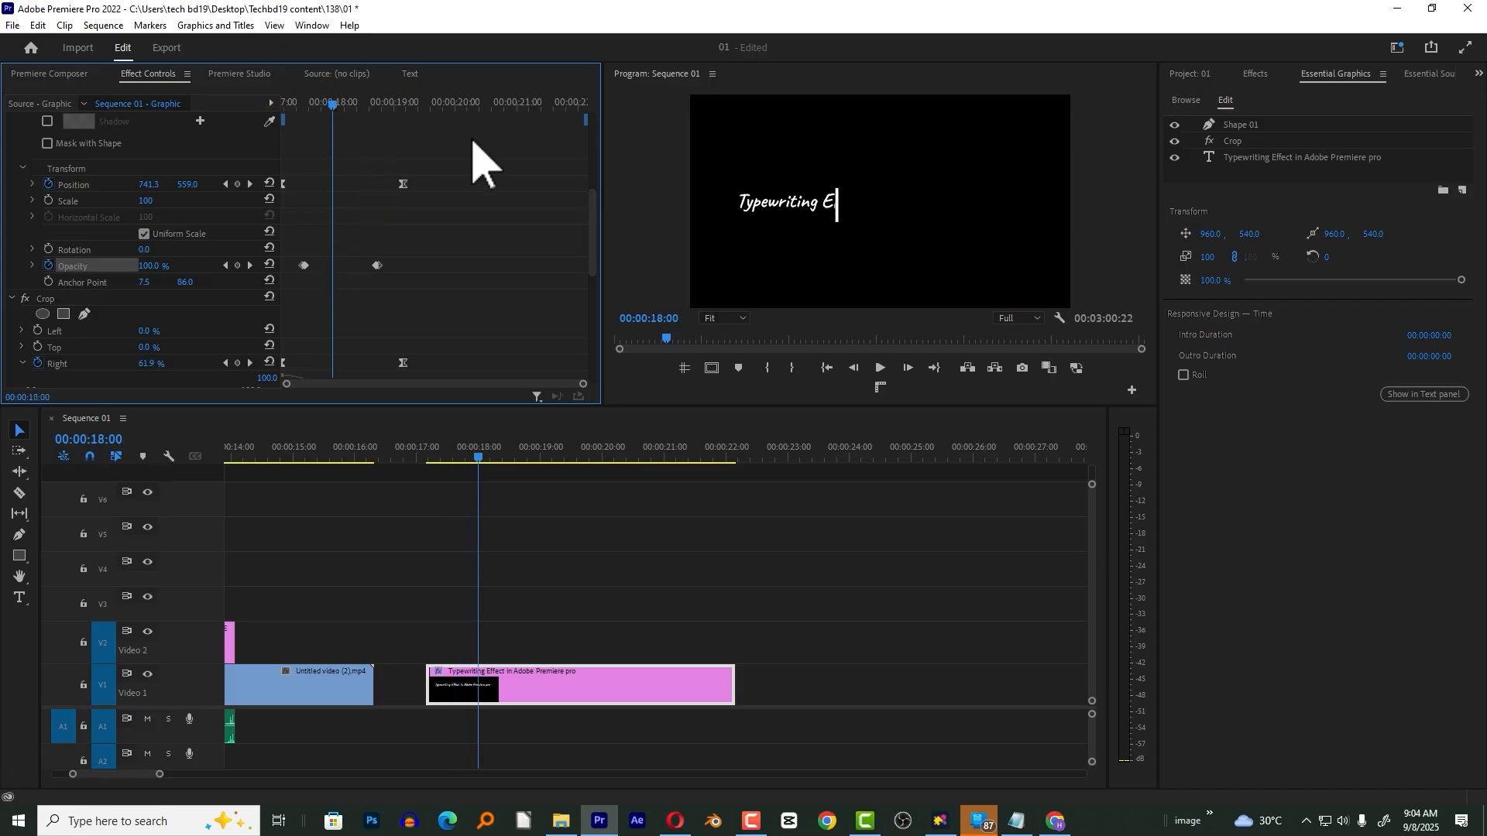
click(328, 103)
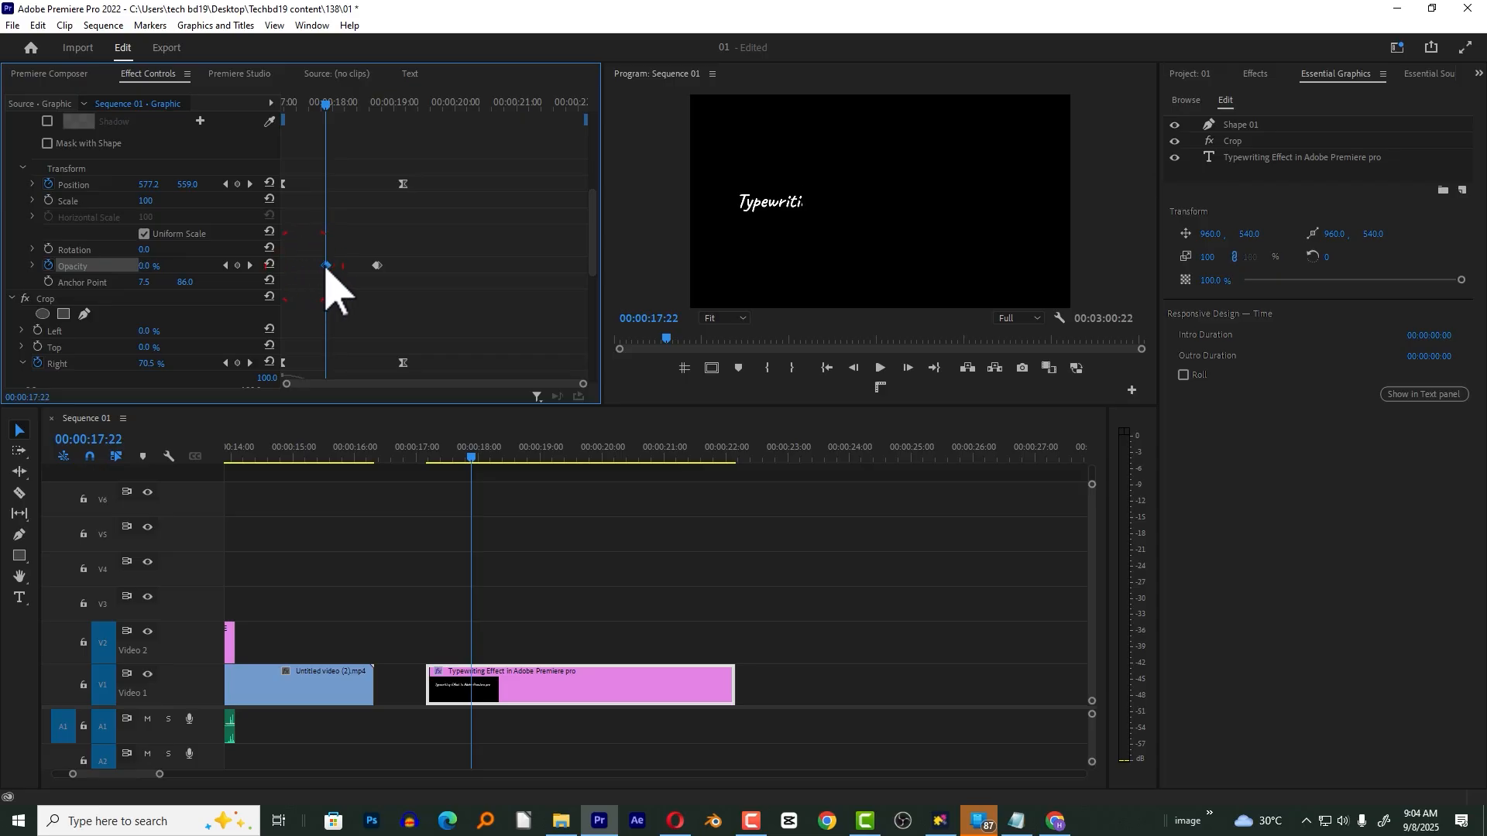
drag(325, 105, 368, 122)
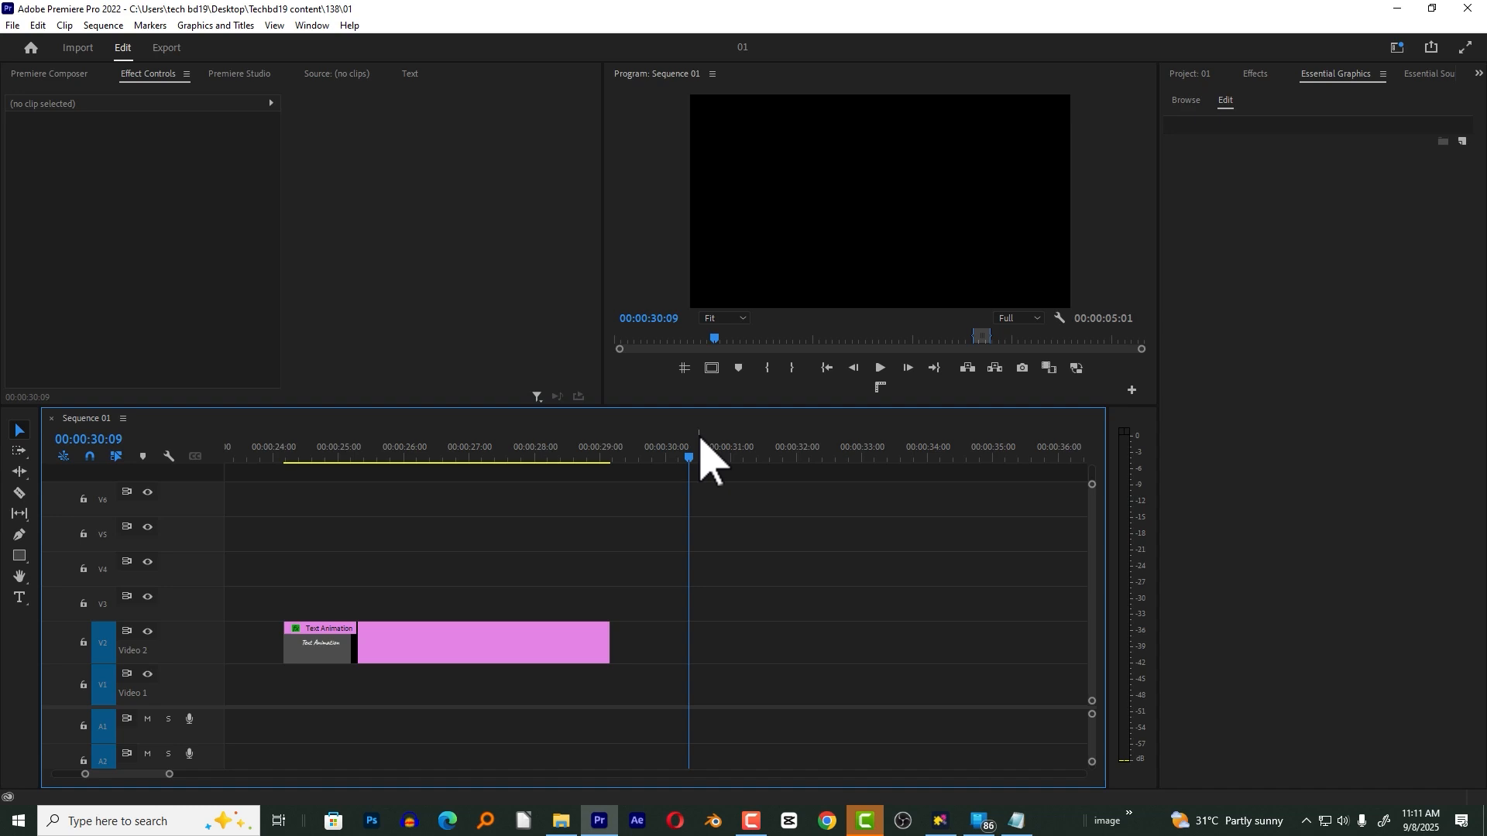
- Add a text layer at 00:00:30:11 listing the years 2018 to 2025, one per line
click(19, 597)
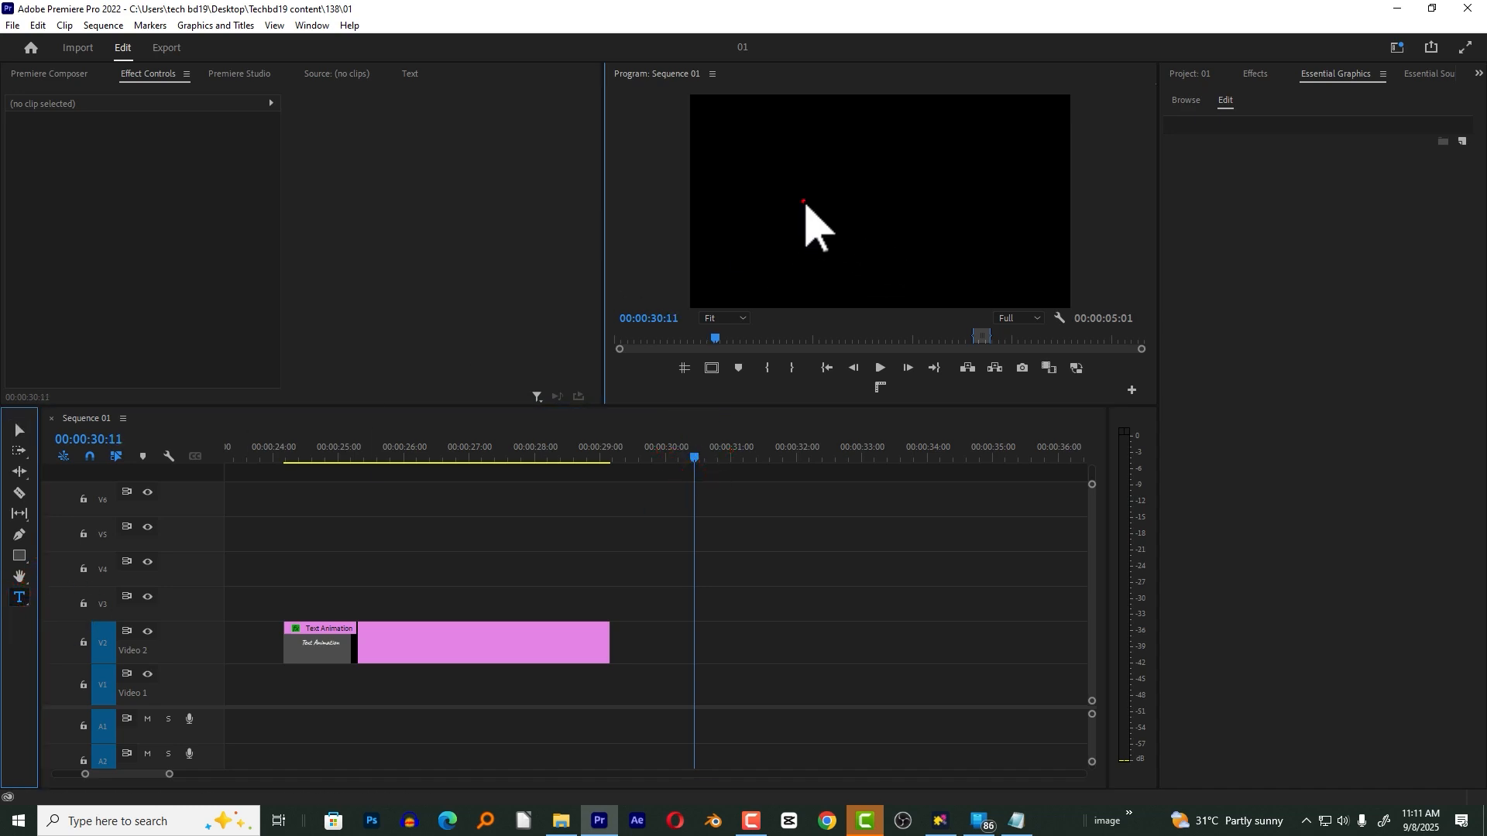
click(804, 202)
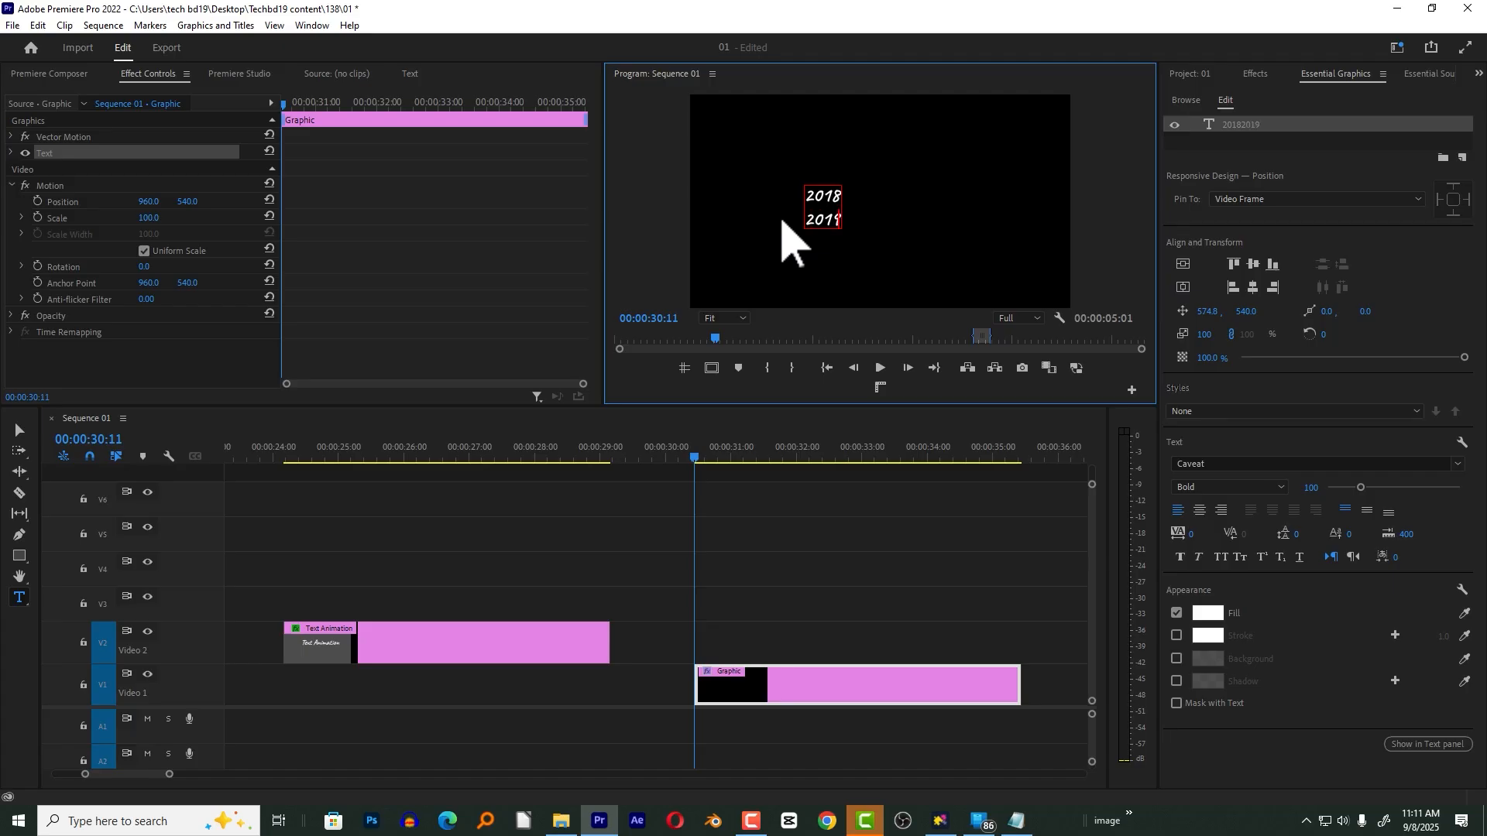
text(202020212022202320242025)
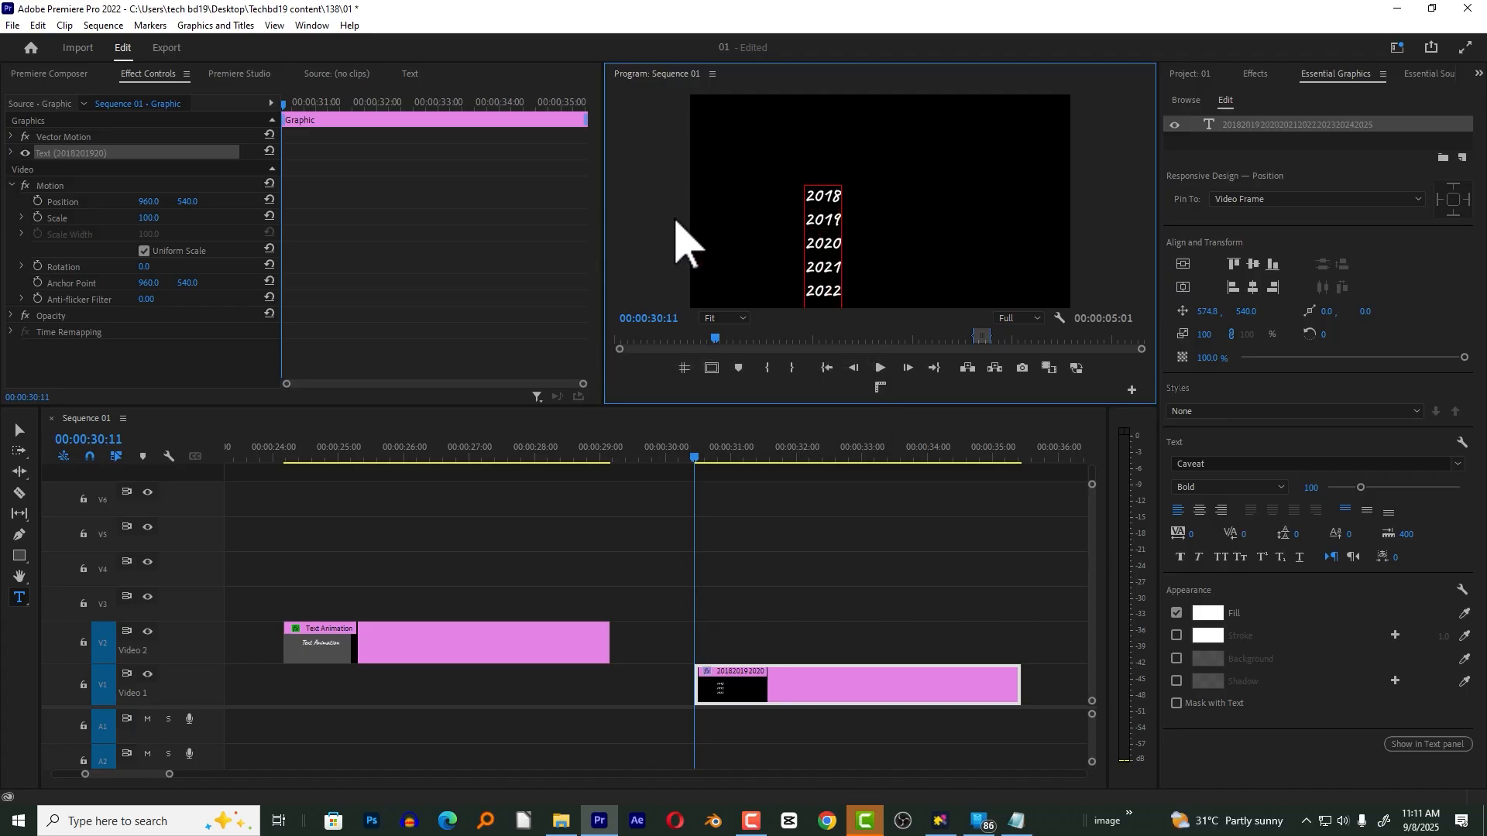
- Enlarge the years text to a scale of 431 and move it up to bring 2025 into the frame
click(17, 432)
drag(836, 268, 879, 139)
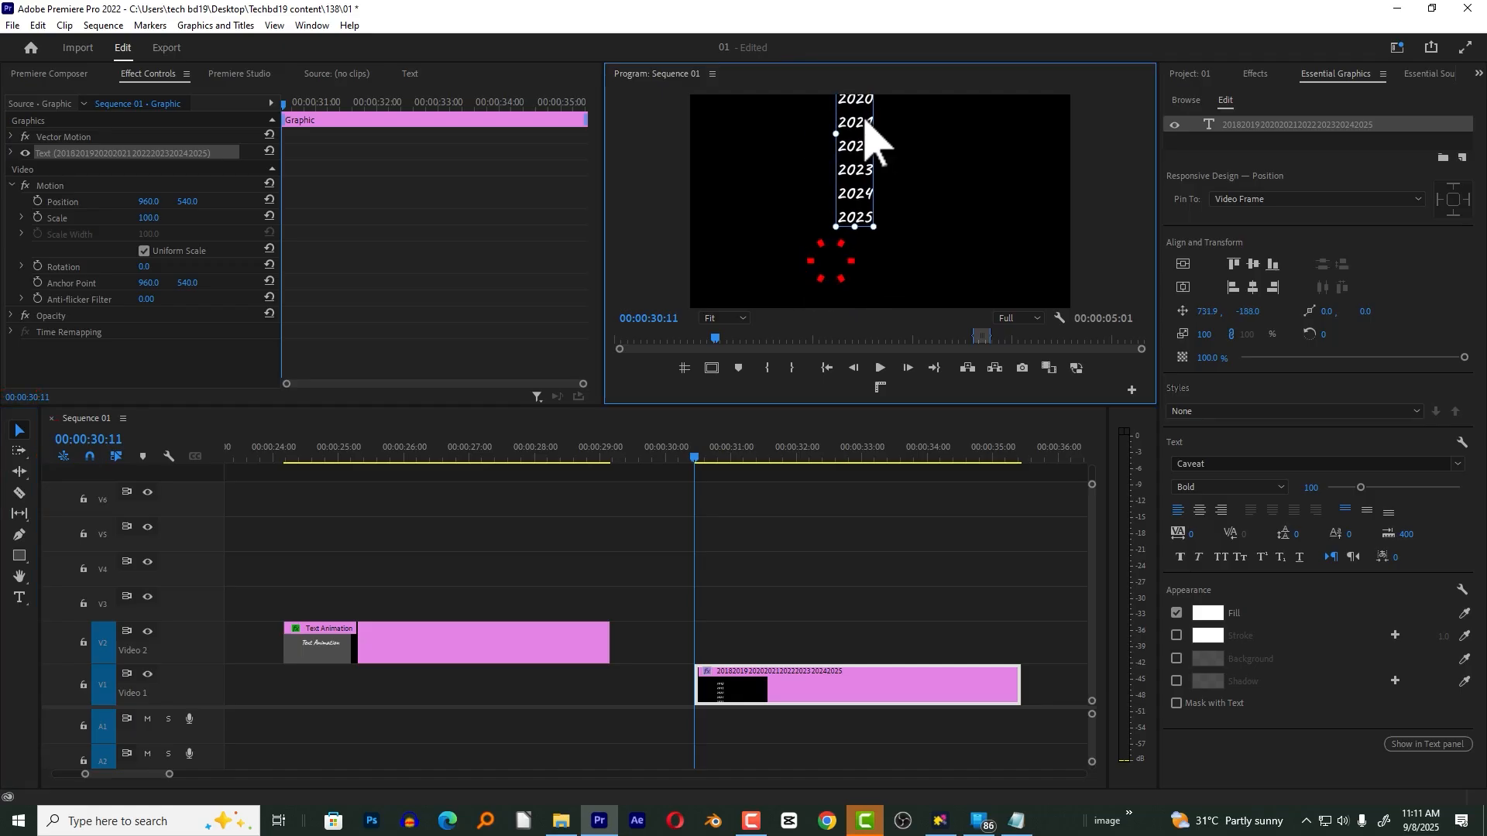
drag(879, 259, 889, 697)
mouse_move(894, 224)
mouse_down()
mouse_move(878, 463)
mouse_move(813, 93)
mouse_up()
mouse_move(917, 306)
mouse_down()
mouse_move(896, 139)
mouse_move(921, 237)
mouse_up()
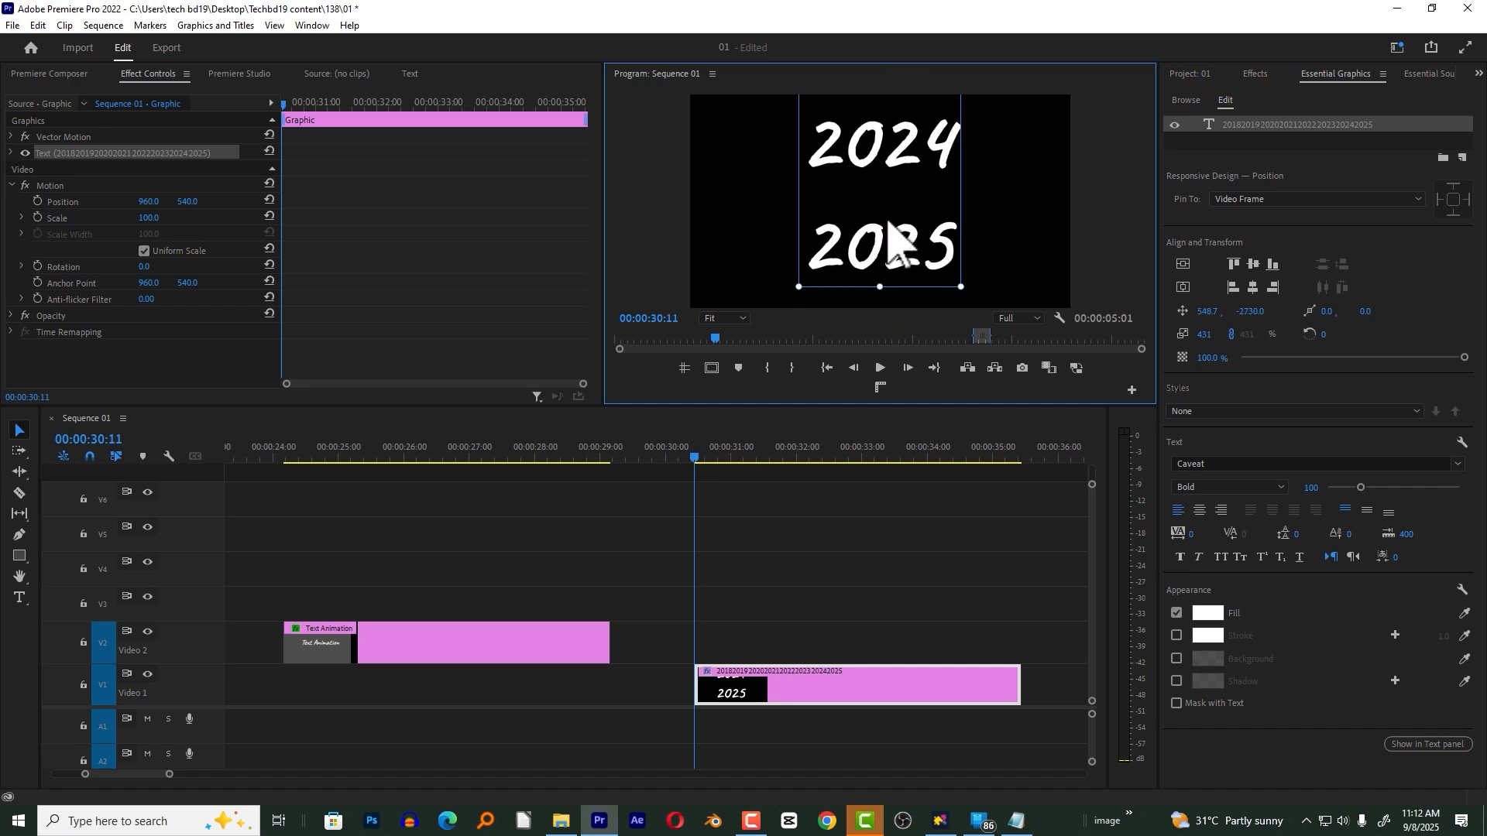
- Centre 2025 in the frame with the safe margins displayed as a guide
drag(886, 242, 890, 225)
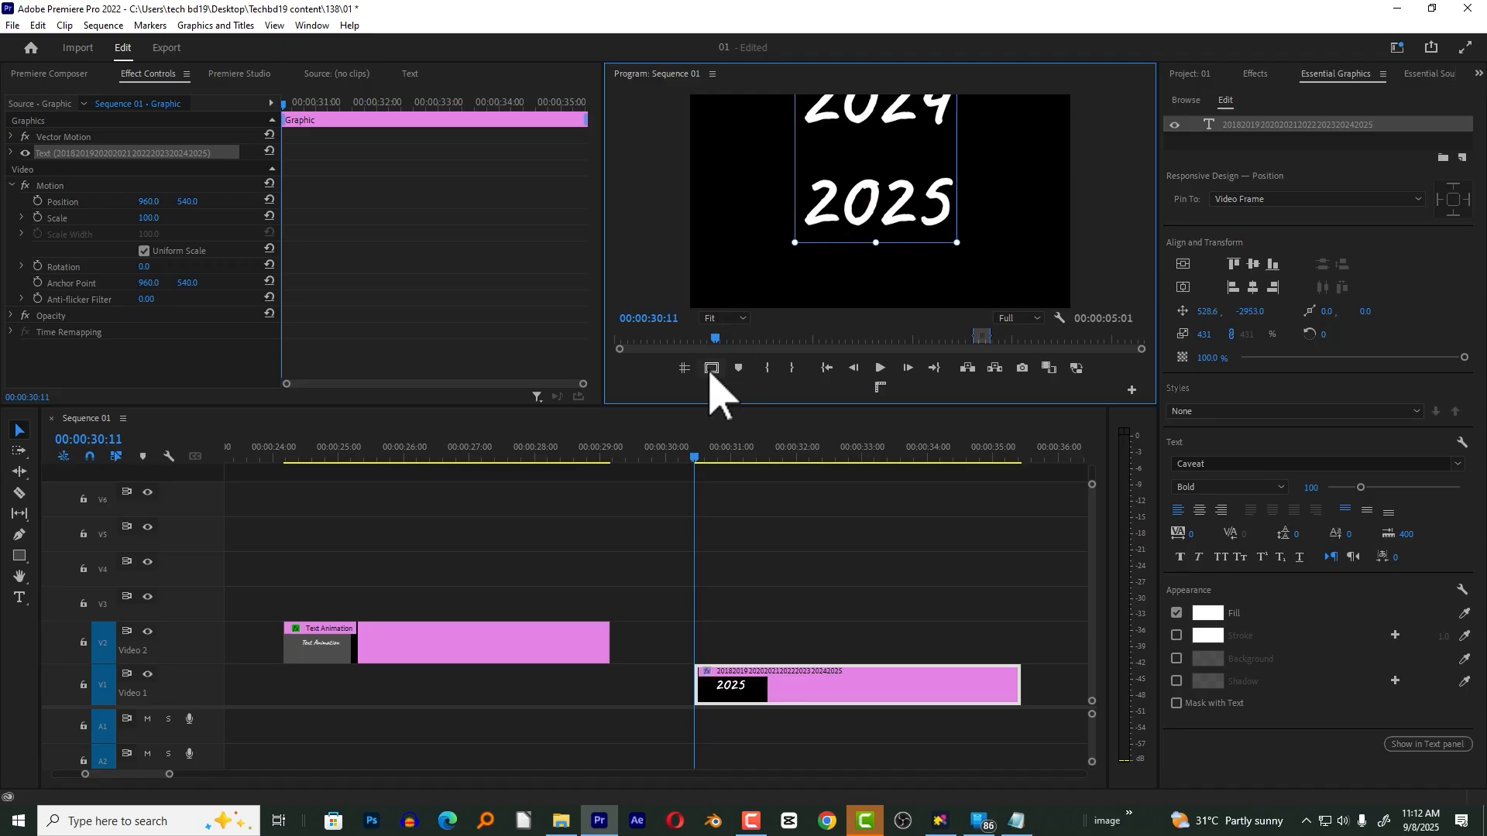
click(711, 368)
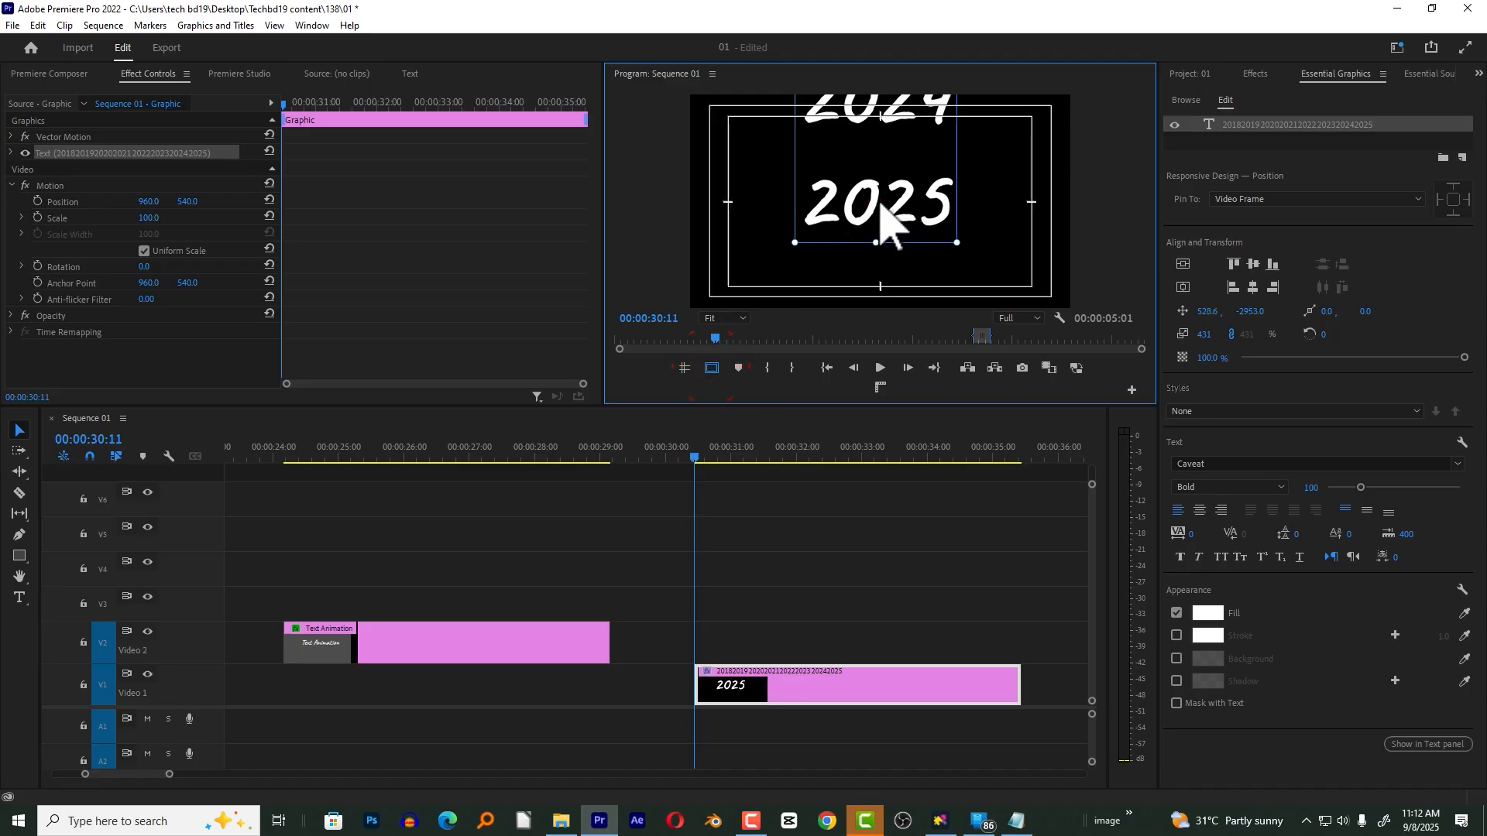
drag(880, 203, 883, 196)
- Keyframe the years text layer's Position at 550.1, -2977.0 at the start of its clip, 00:00:30:11
click(360, 192)
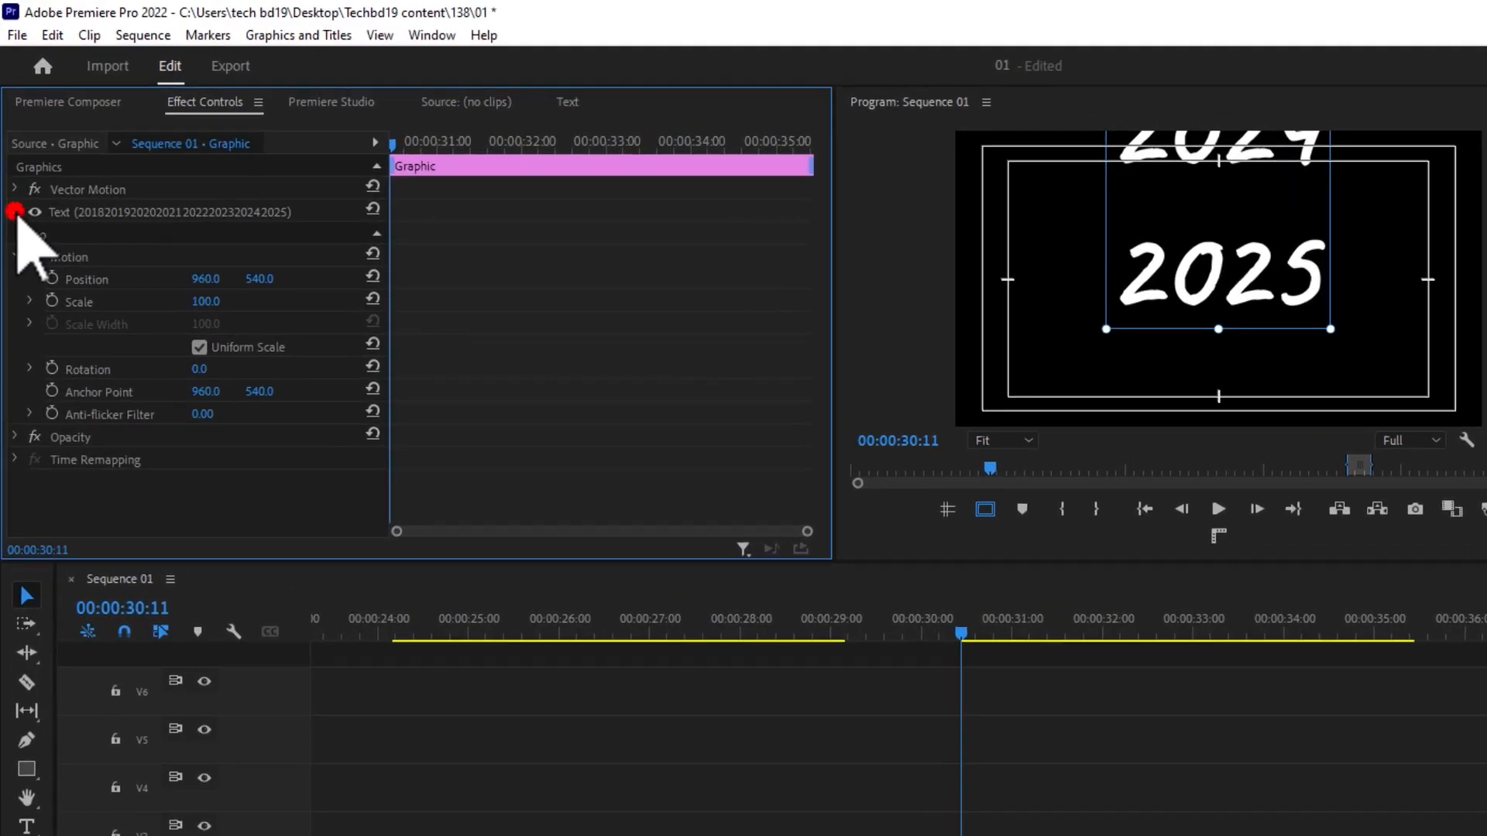
click(11, 152)
drag(820, 263, 813, 420)
mouse_move(445, 143)
mouse_down()
mouse_move(401, 138)
mouse_move(377, 165)
mouse_up()
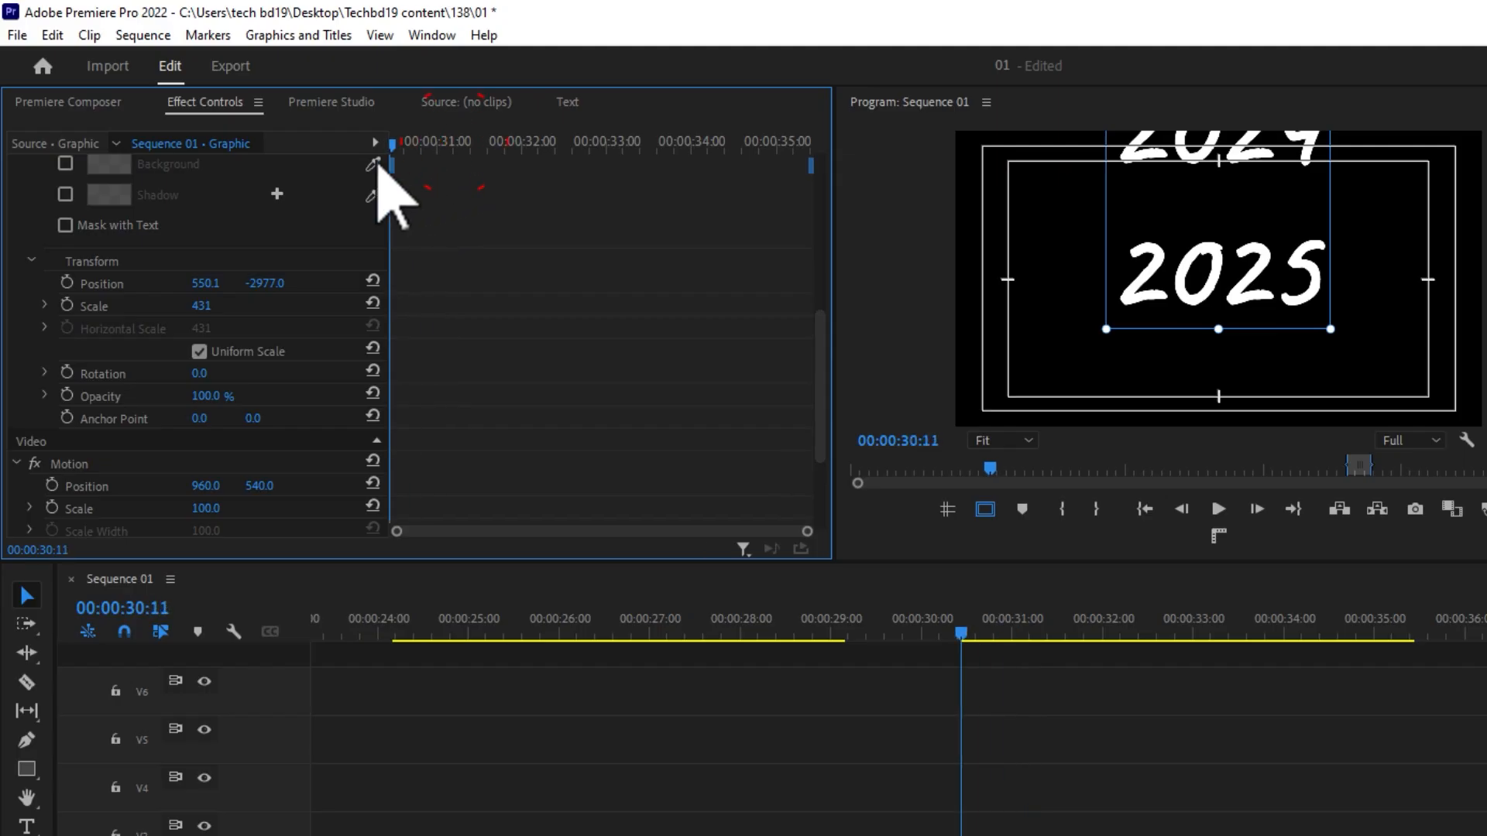
click(67, 283)
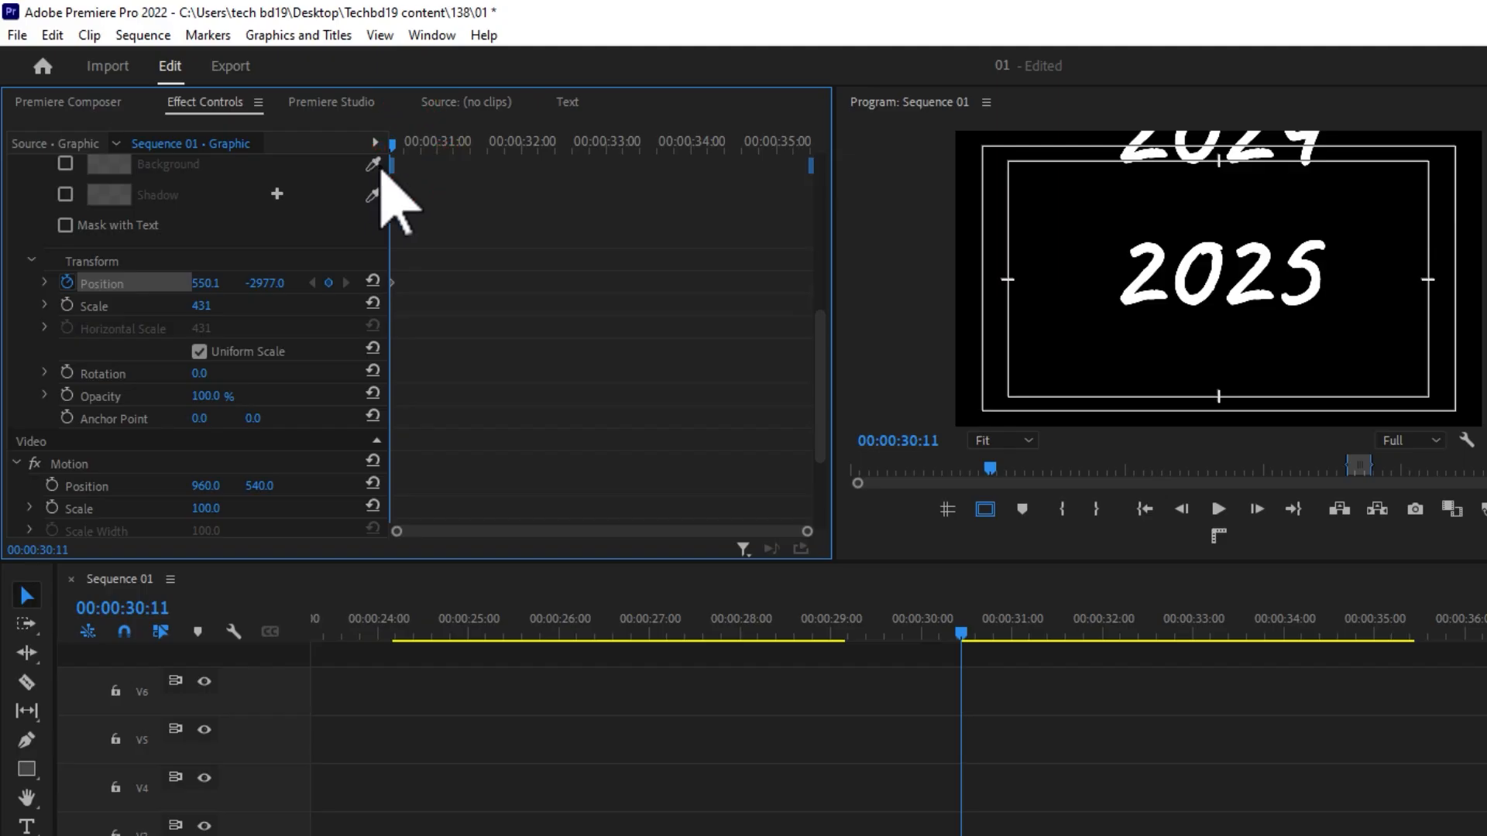
- Add a second Position keyframe for the years text at 00:00:31:11 and set the starting keyframe's Position to 550.1, 949.0
drag(384, 172, 467, 172)
click(328, 284)
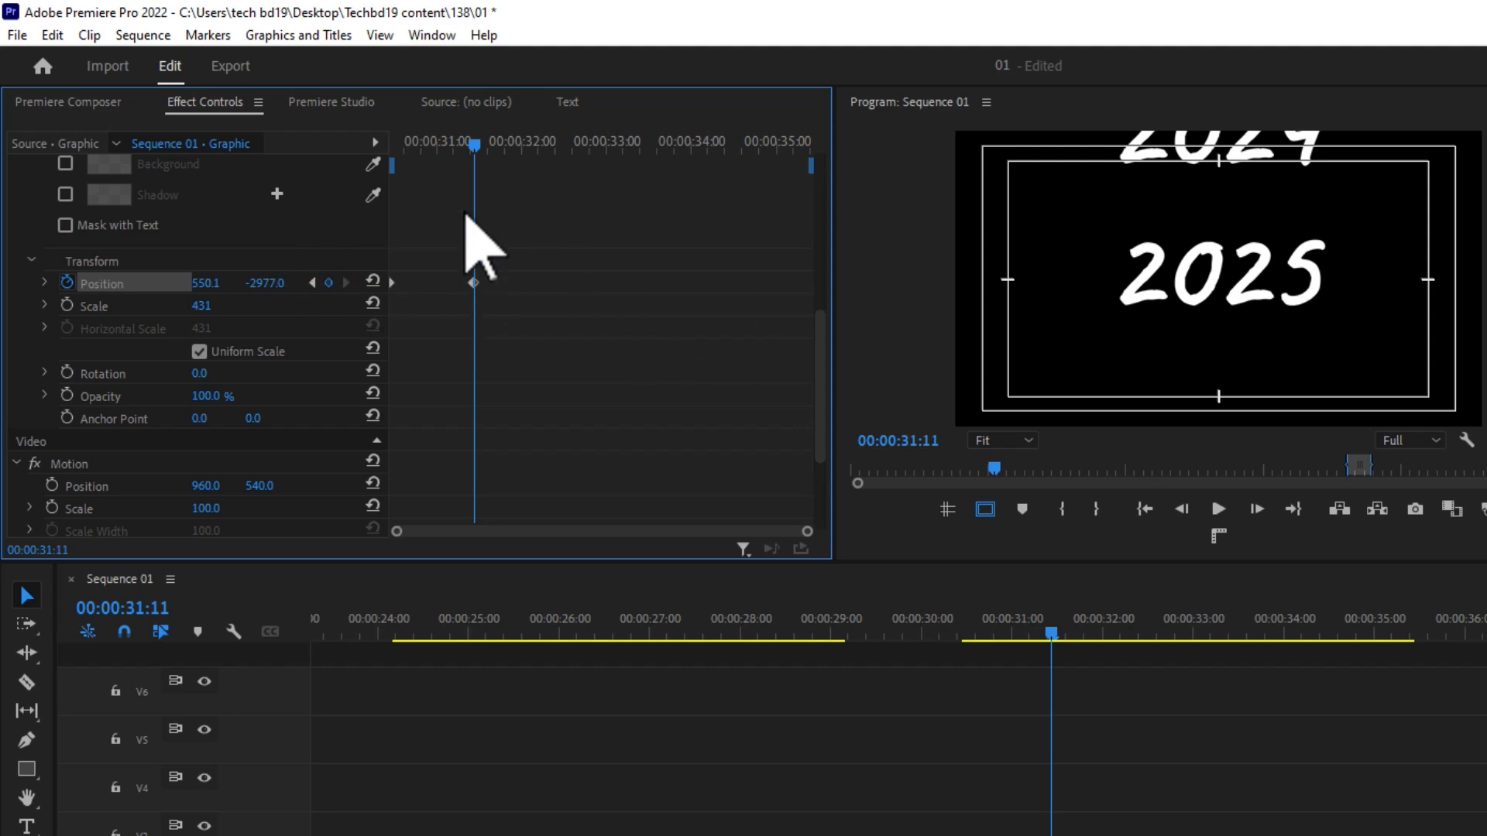
drag(459, 141, 376, 168)
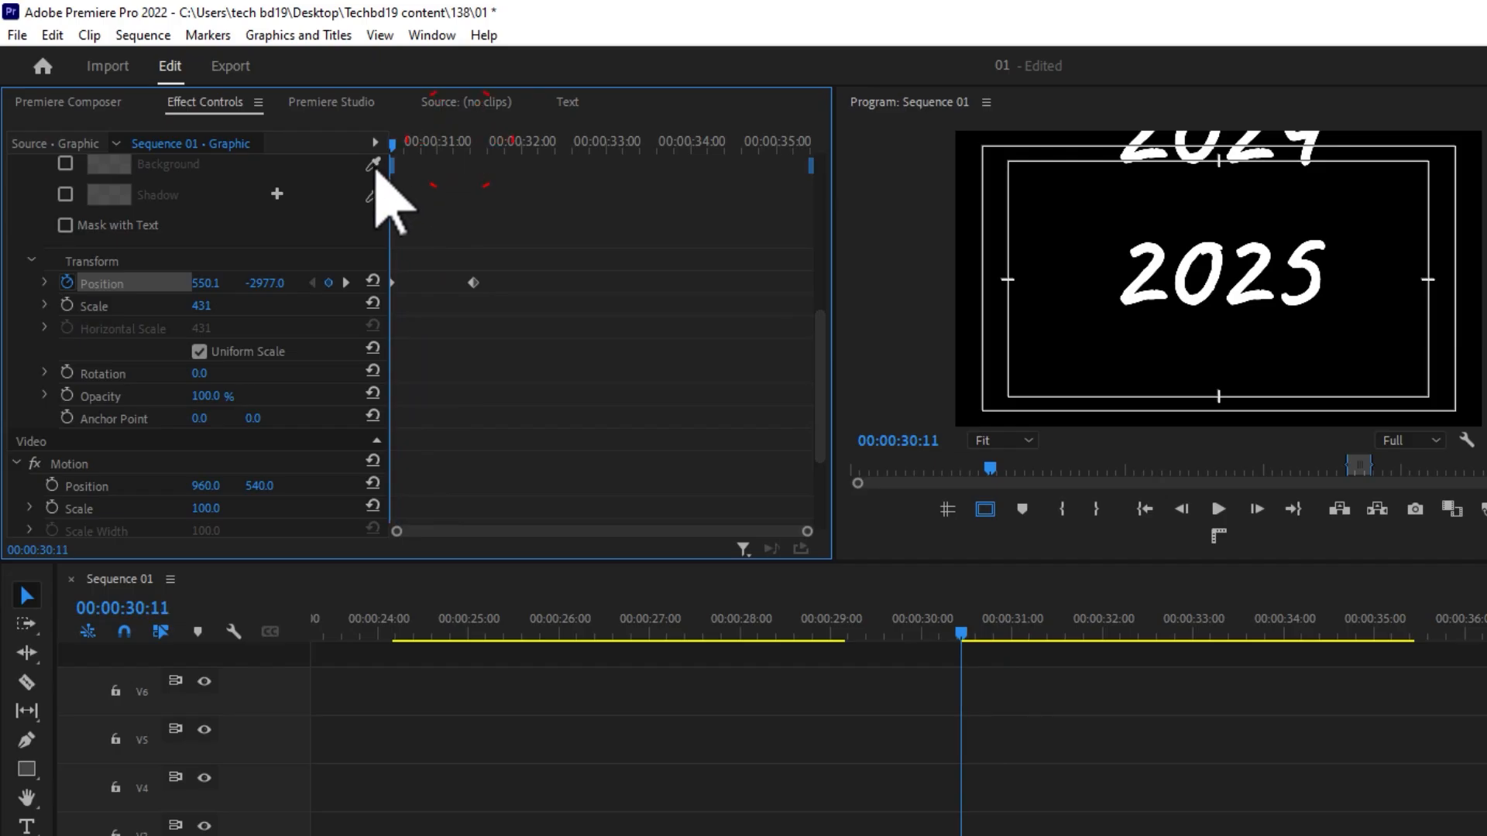
drag(263, 284, 432, 155)
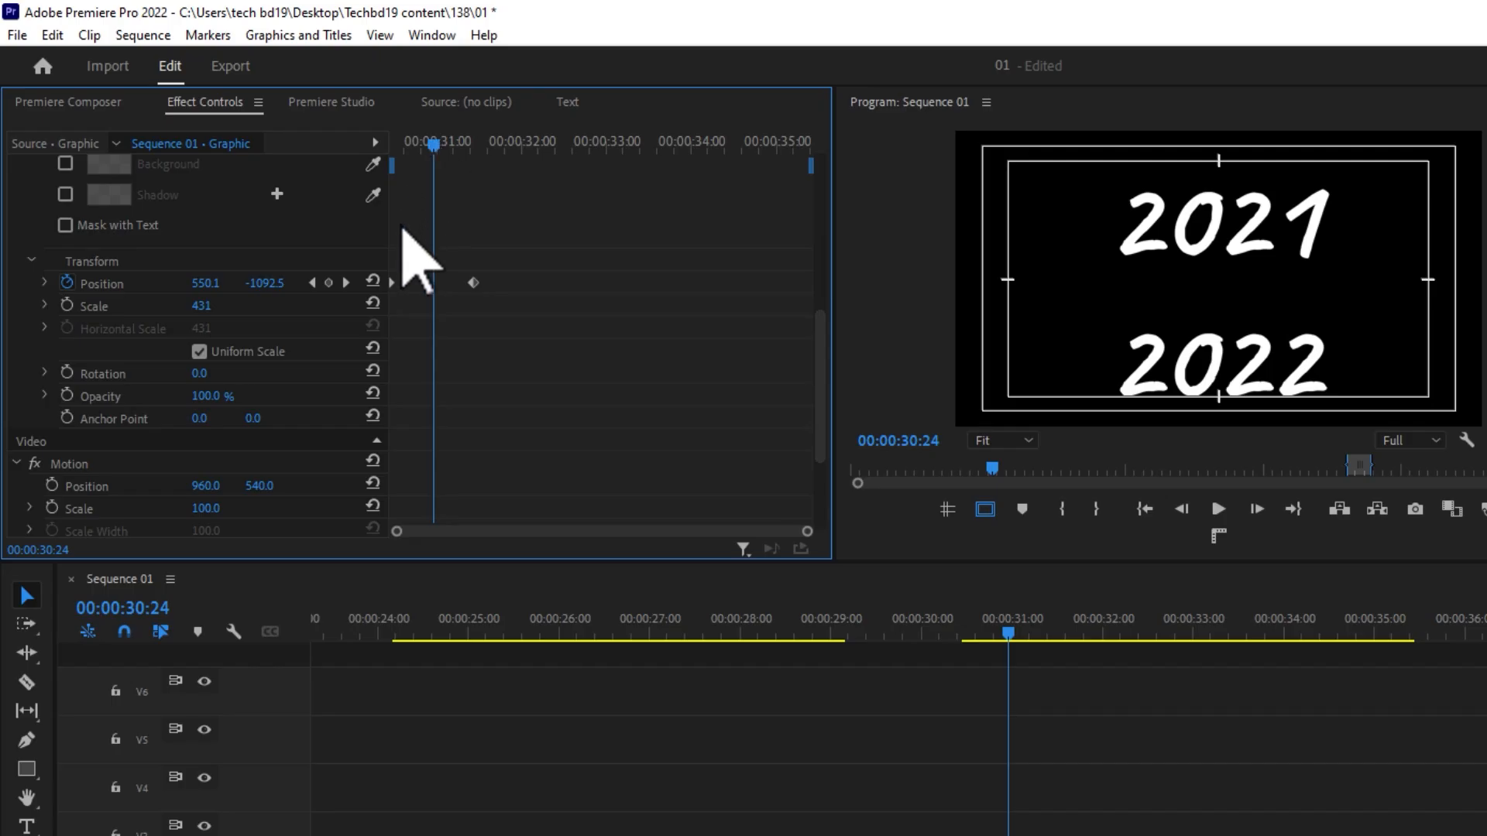
- Apply Ease In and Ease Out temporal interpolation to the years text's two Position keyframes
click(44, 284)
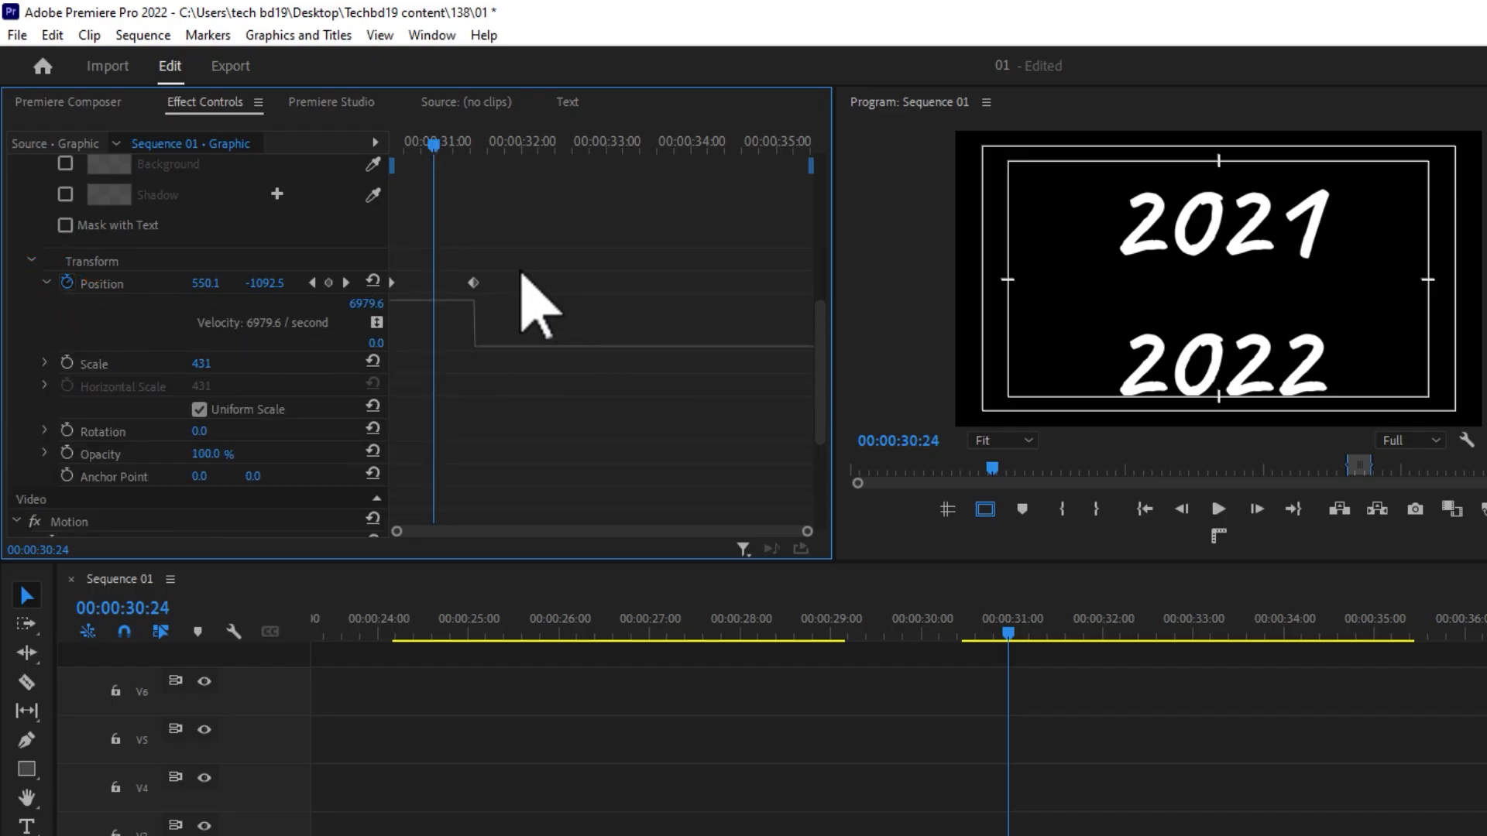
click(473, 283)
right_click(474, 284)
mouse_move(573, 461)
click(764, 582)
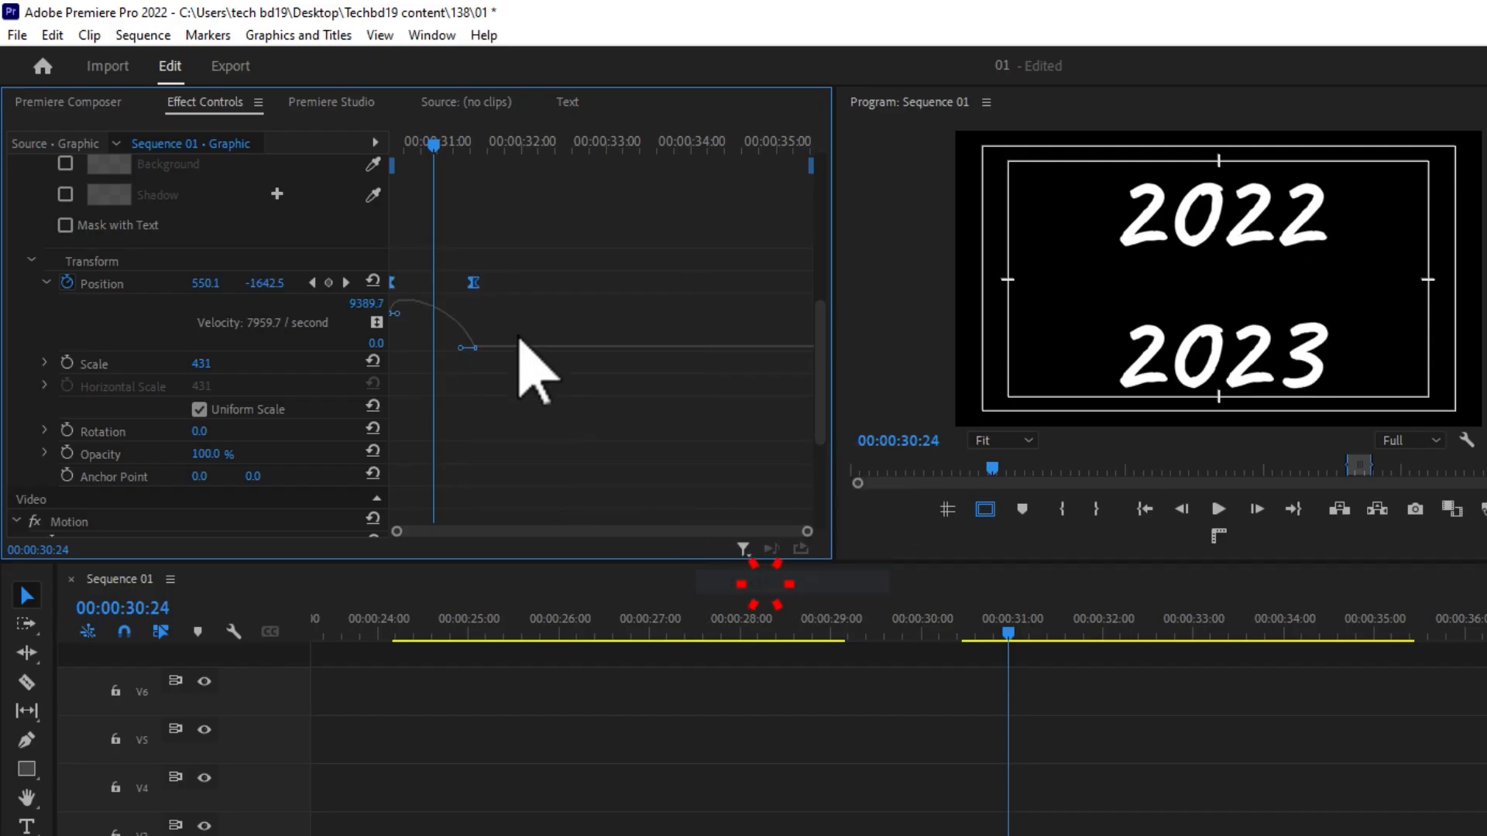
right_click(473, 283)
click(608, 459)
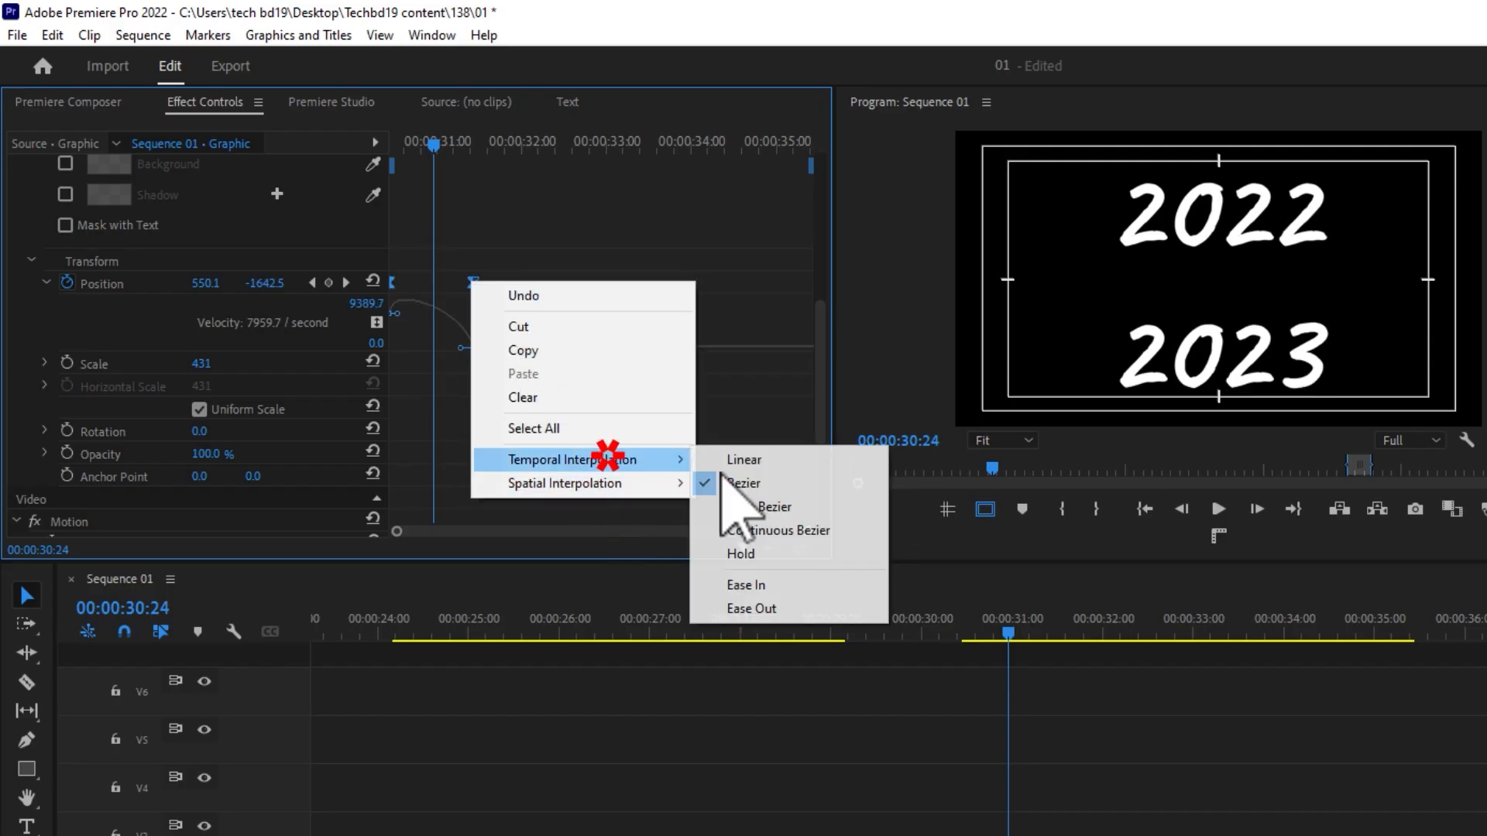
click(776, 609)
click(589, 297)
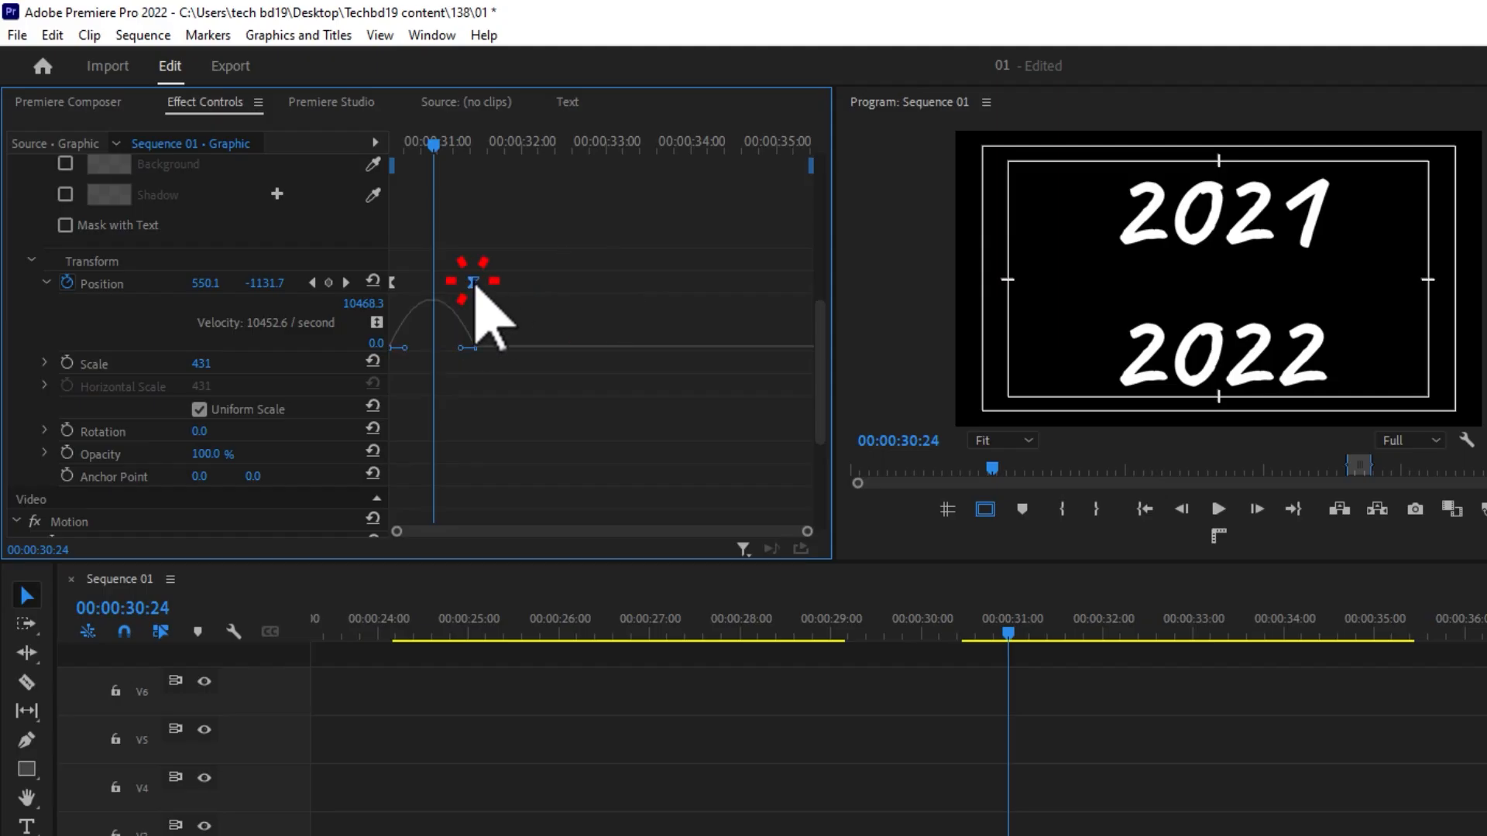
- Stretch the ending Position keyframe's velocity handle towards the start for a fast start and slow finish, and preview the scroll
click(473, 284)
drag(460, 348, 438, 358)
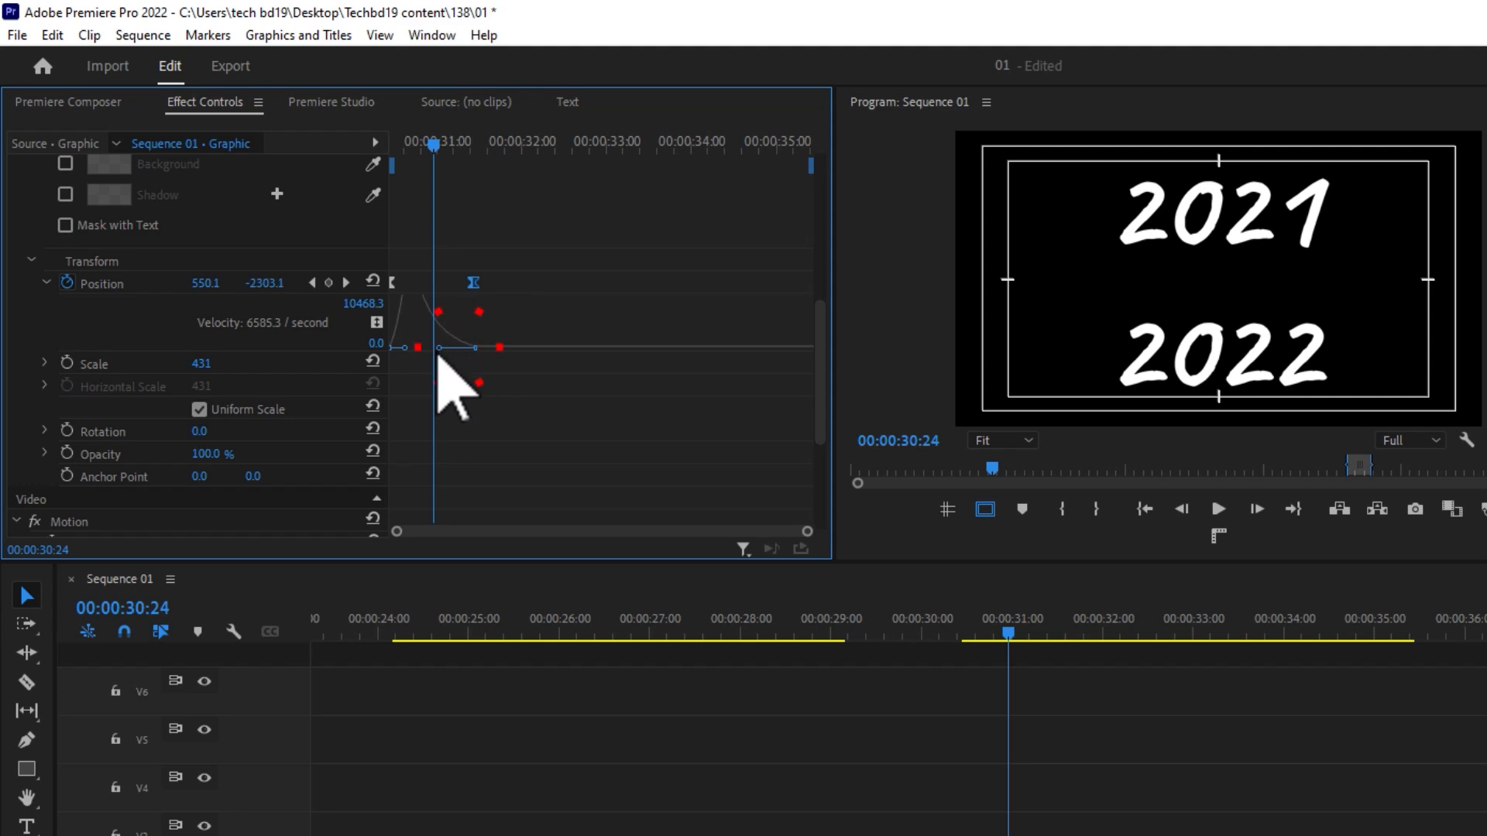
key(space)
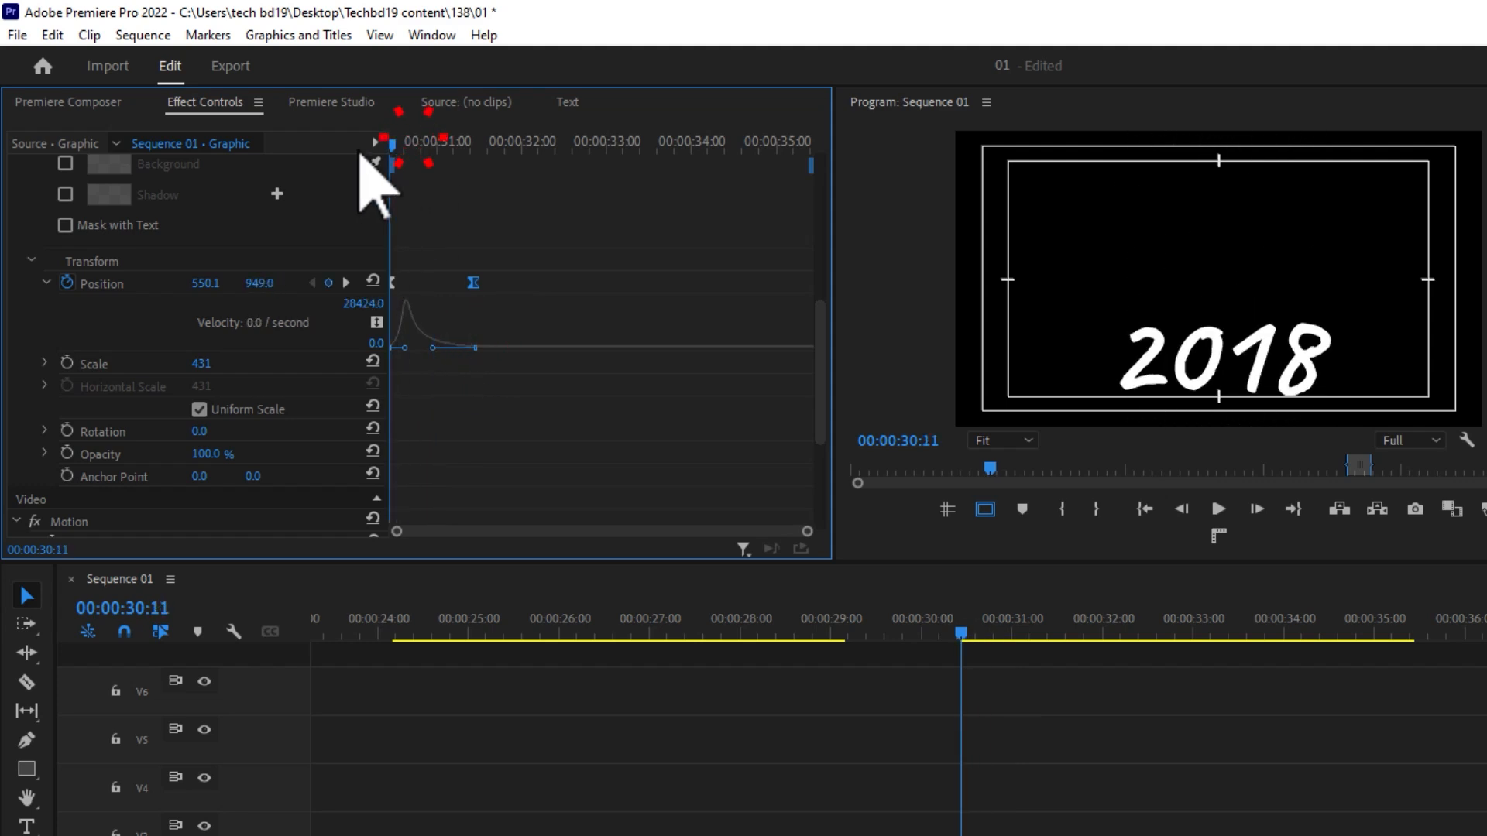
click(410, 142)
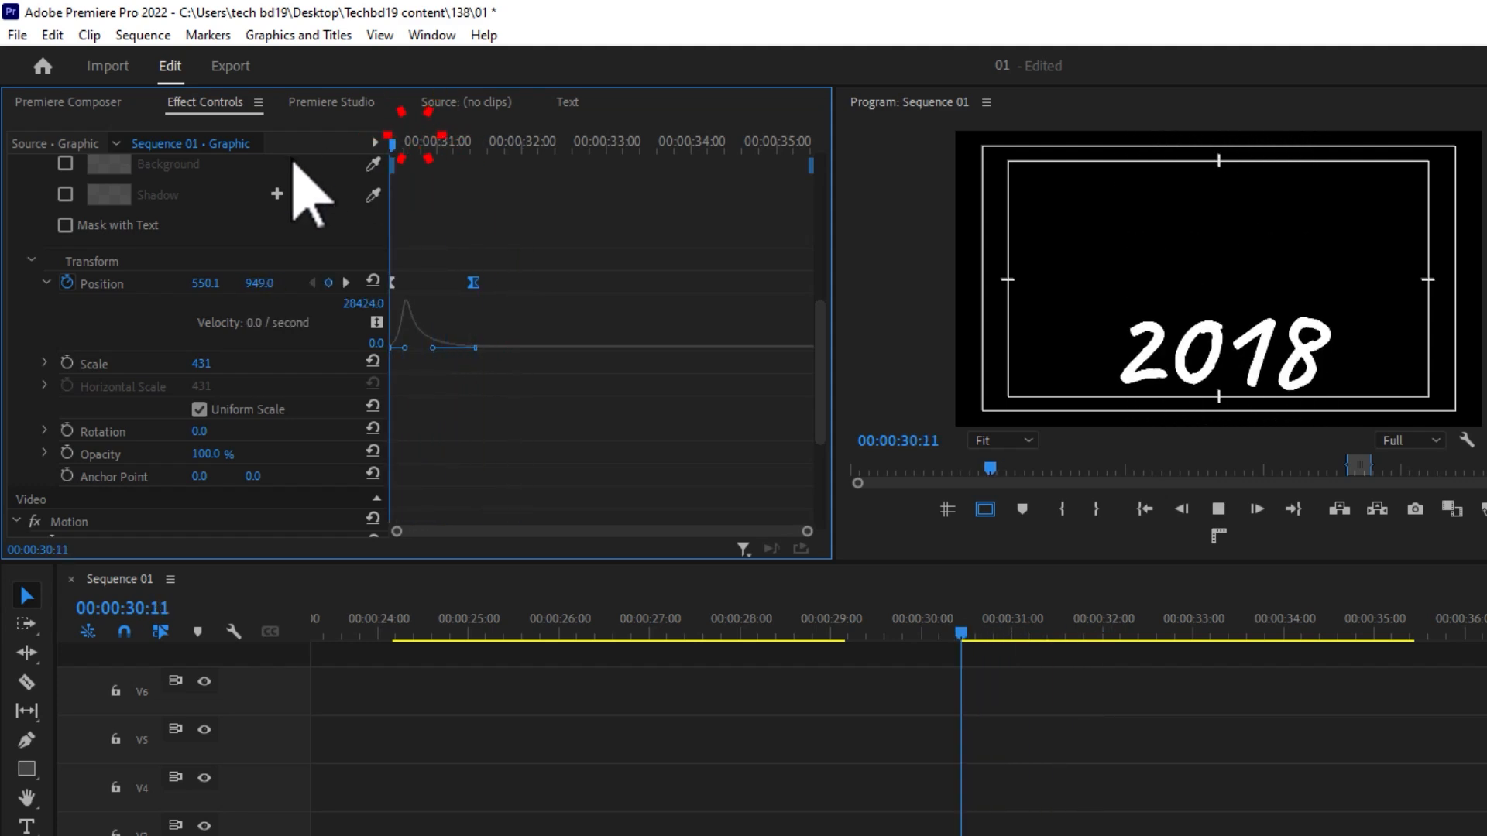
mouse_move(408, 141)
mouse_down()
mouse_move(467, 152)
mouse_move(401, 164)
mouse_move(417, 153)
mouse_up()
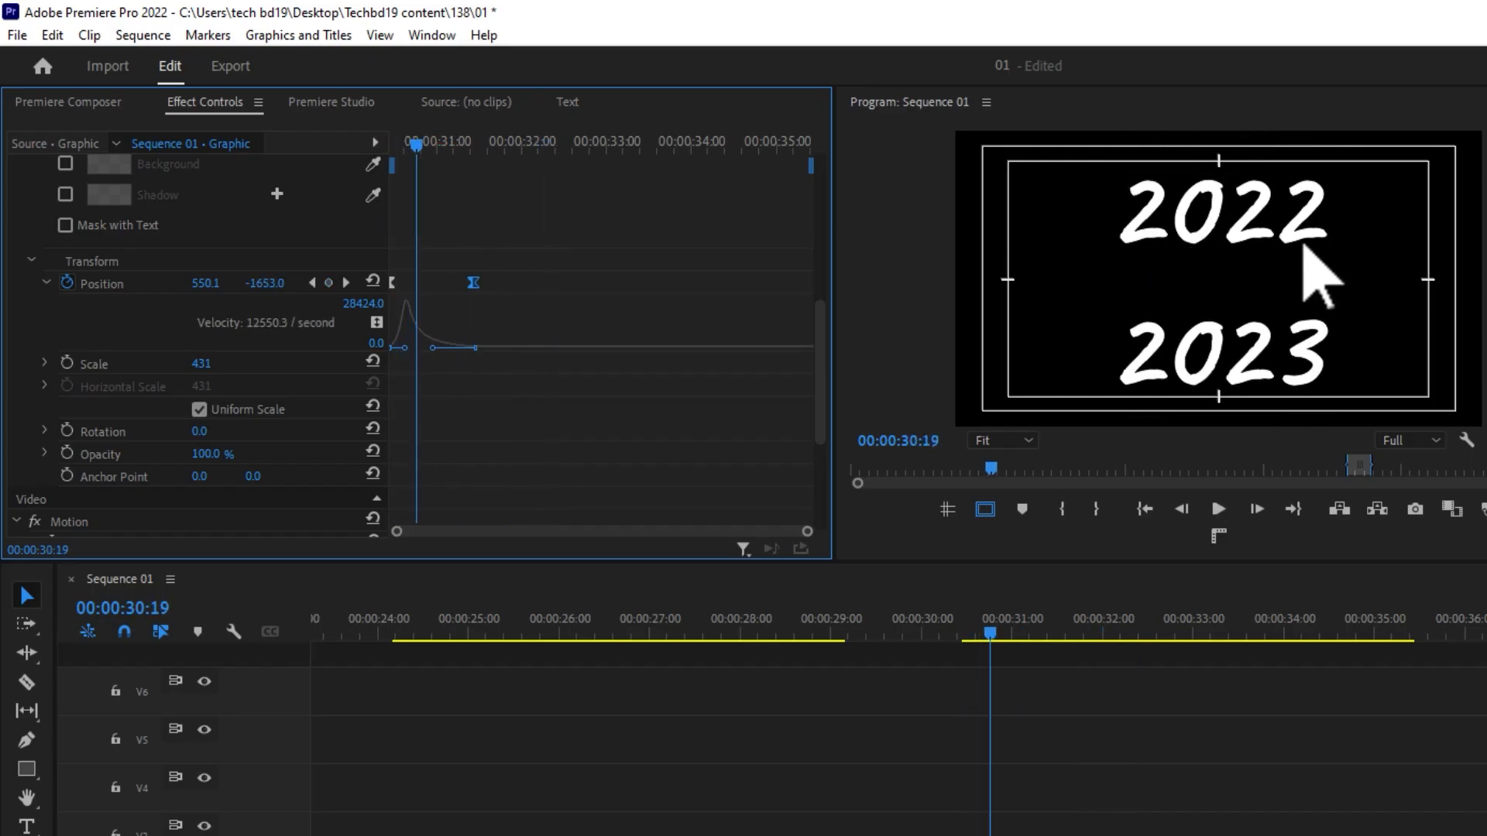
click(429, 143)
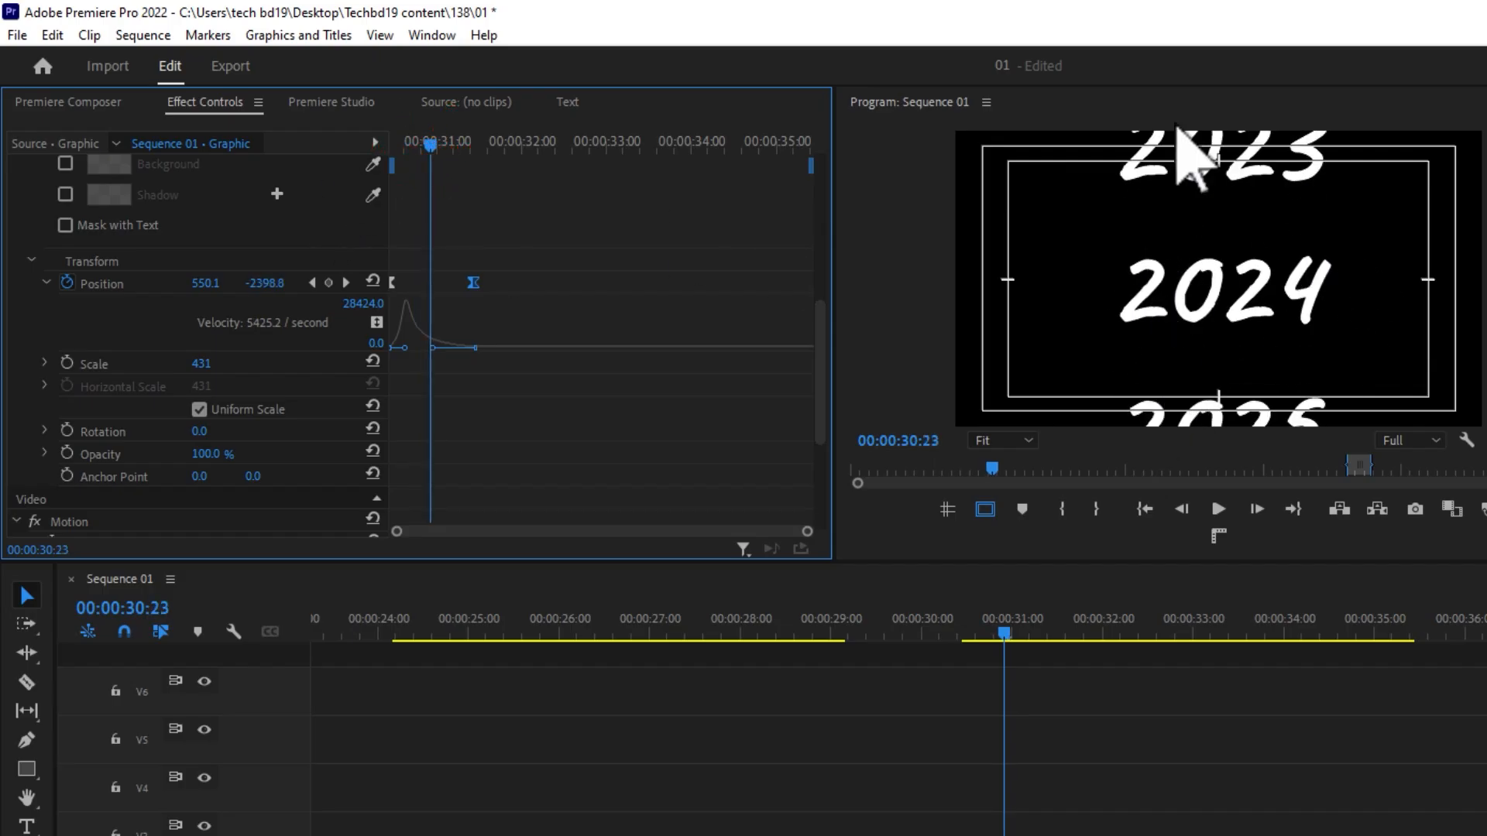
click(428, 142)
drag(430, 145, 426, 173)
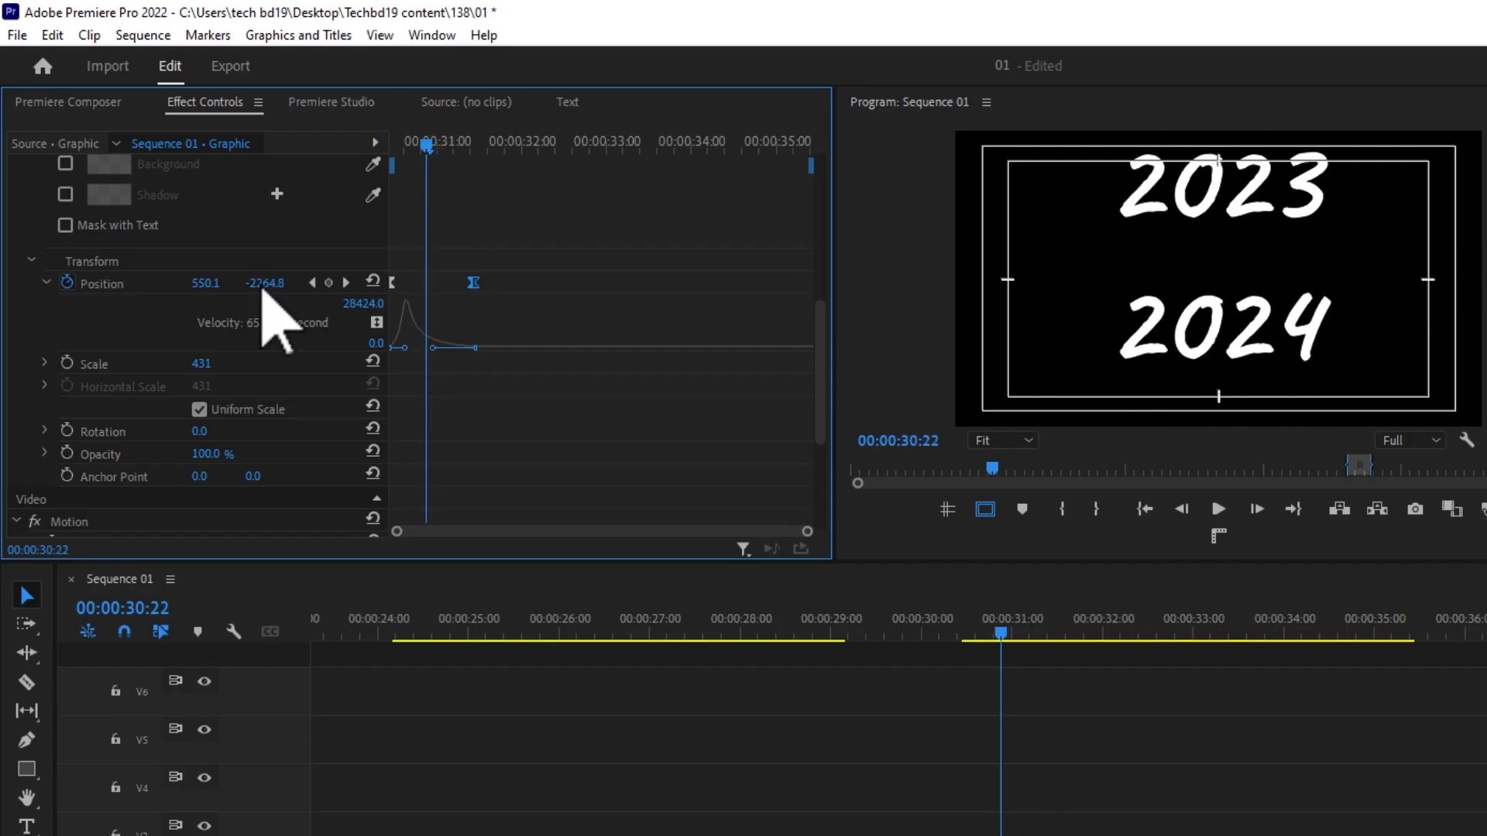
- Add a rectangular mask to the years clip's Opacity effect
drag(824, 351, 792, 490)
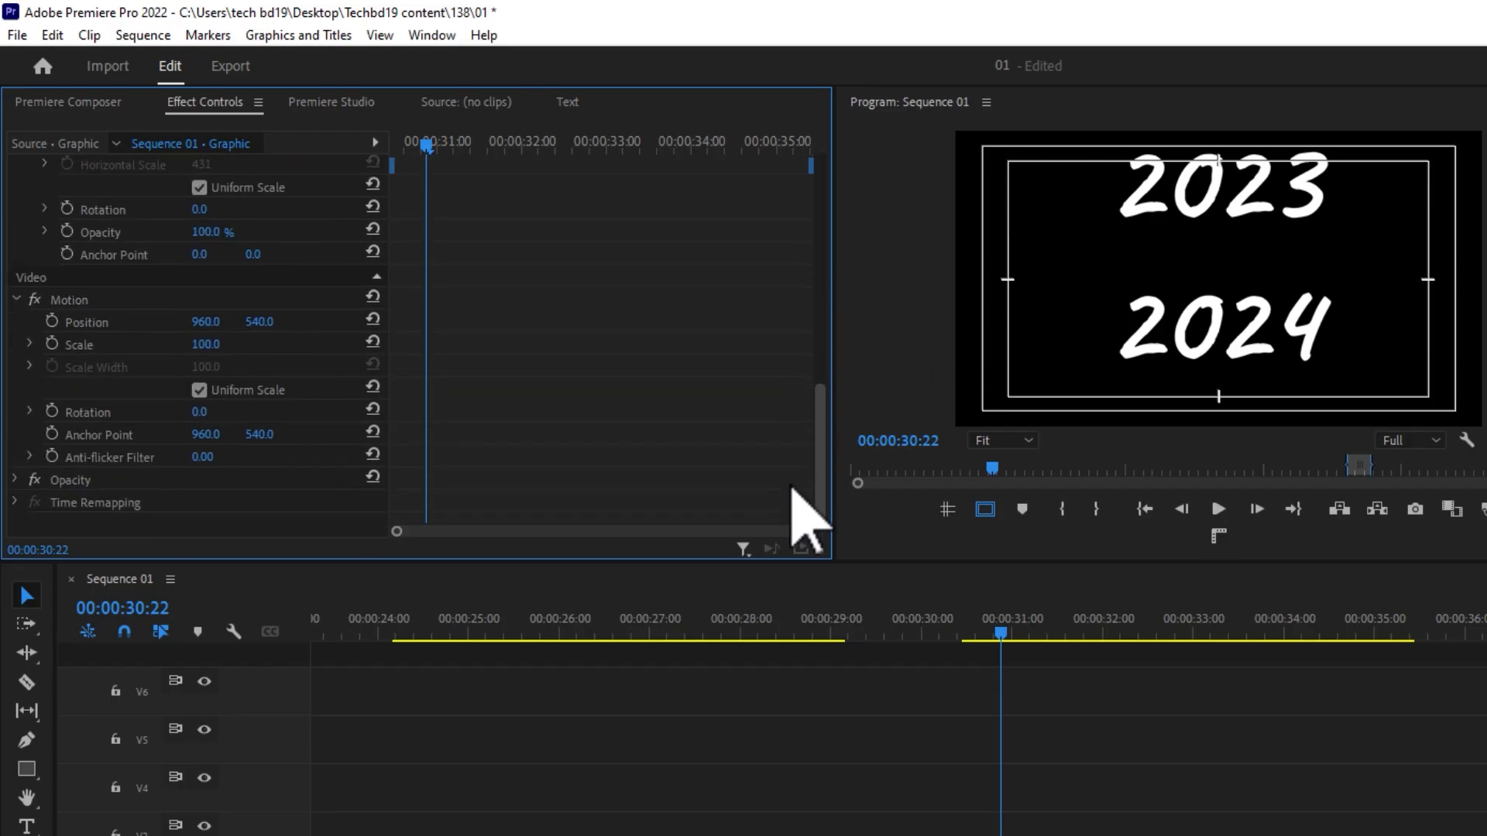
click(27, 479)
click(16, 479)
click(88, 501)
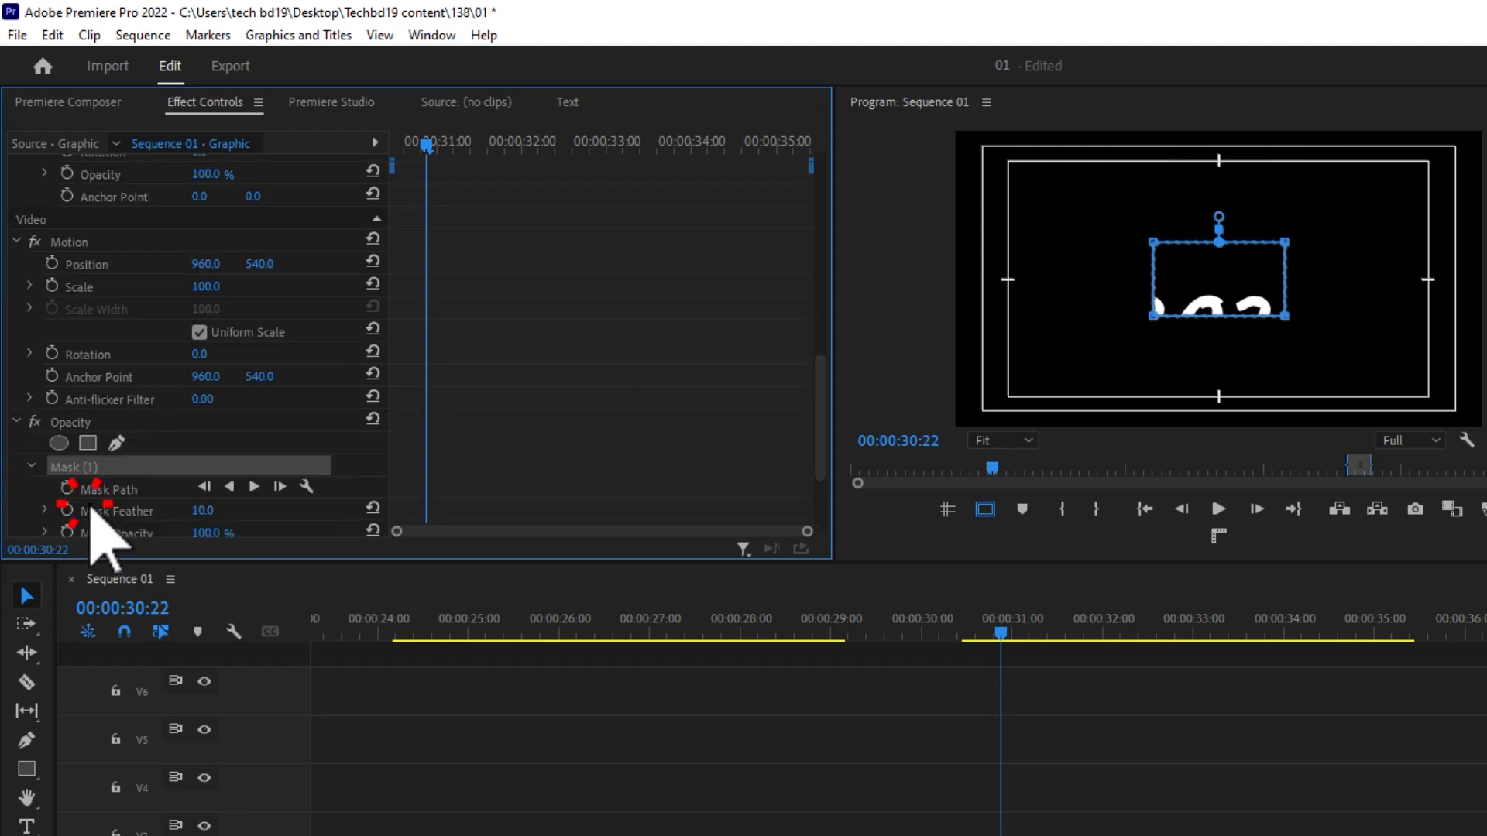
- Fit the mask corners around the single centred year, set the mask feather to 65.0 and check it along the scroll
drag(1288, 325, 1340, 265)
drag(1125, 226, 1119, 247)
click(1340, 248)
drag(435, 142, 456, 144)
drag(1123, 331, 1106, 335)
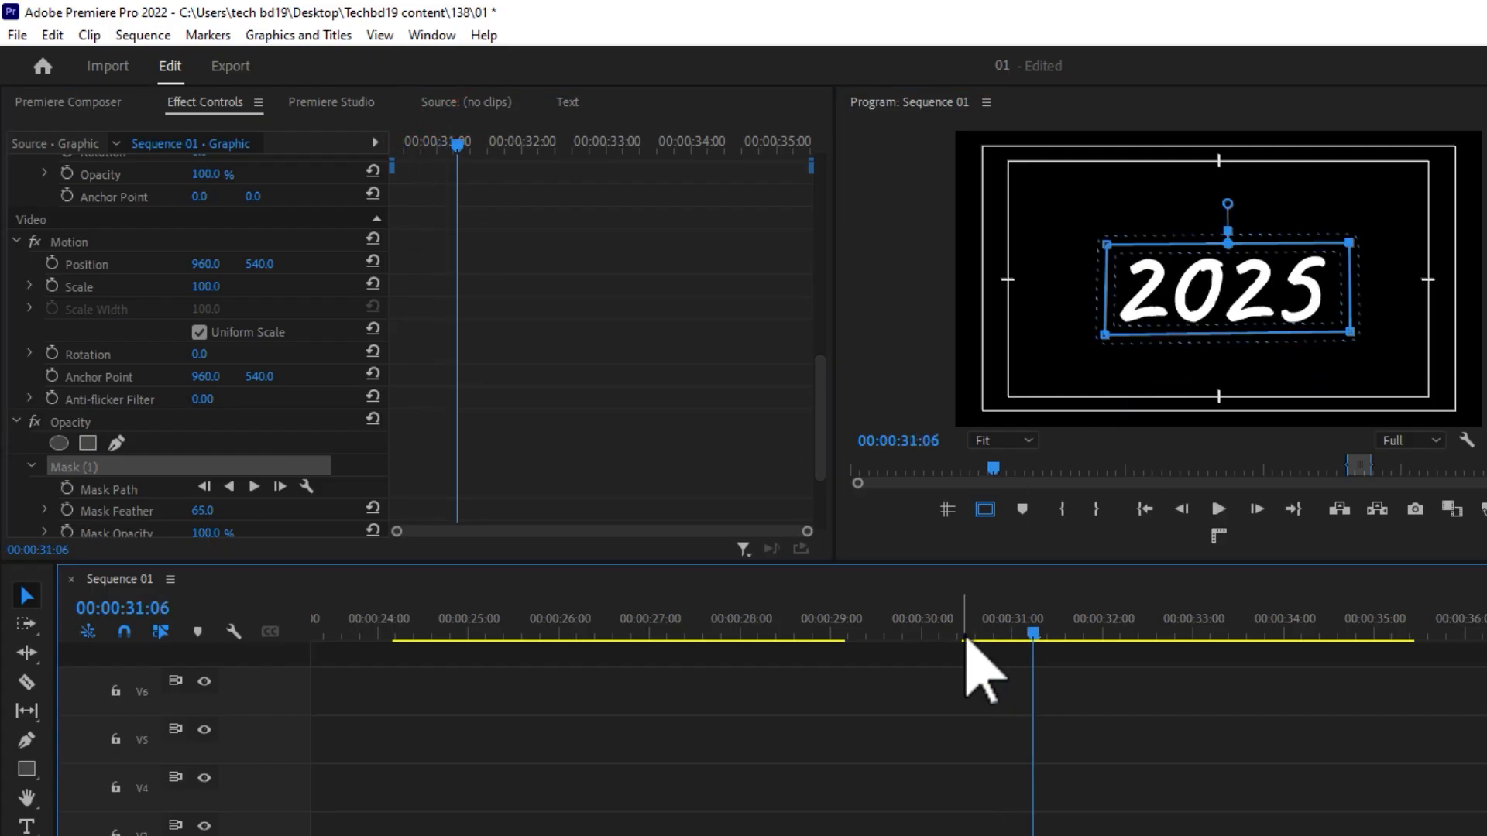
drag(1006, 631, 983, 678)
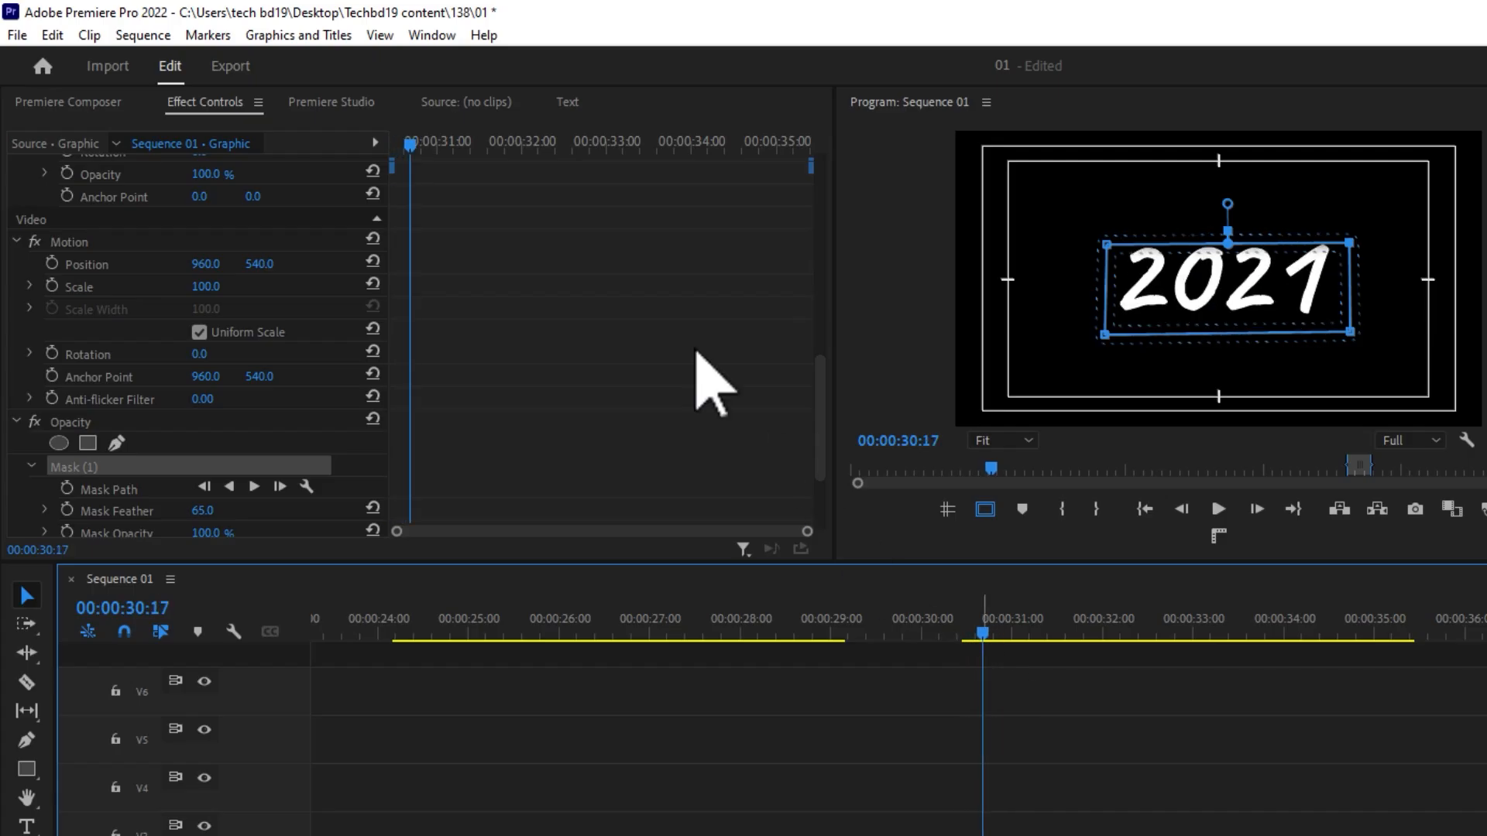
click(638, 305)
- Find the Directional Blur effect and apply it to the years text clip
click(1173, 101)
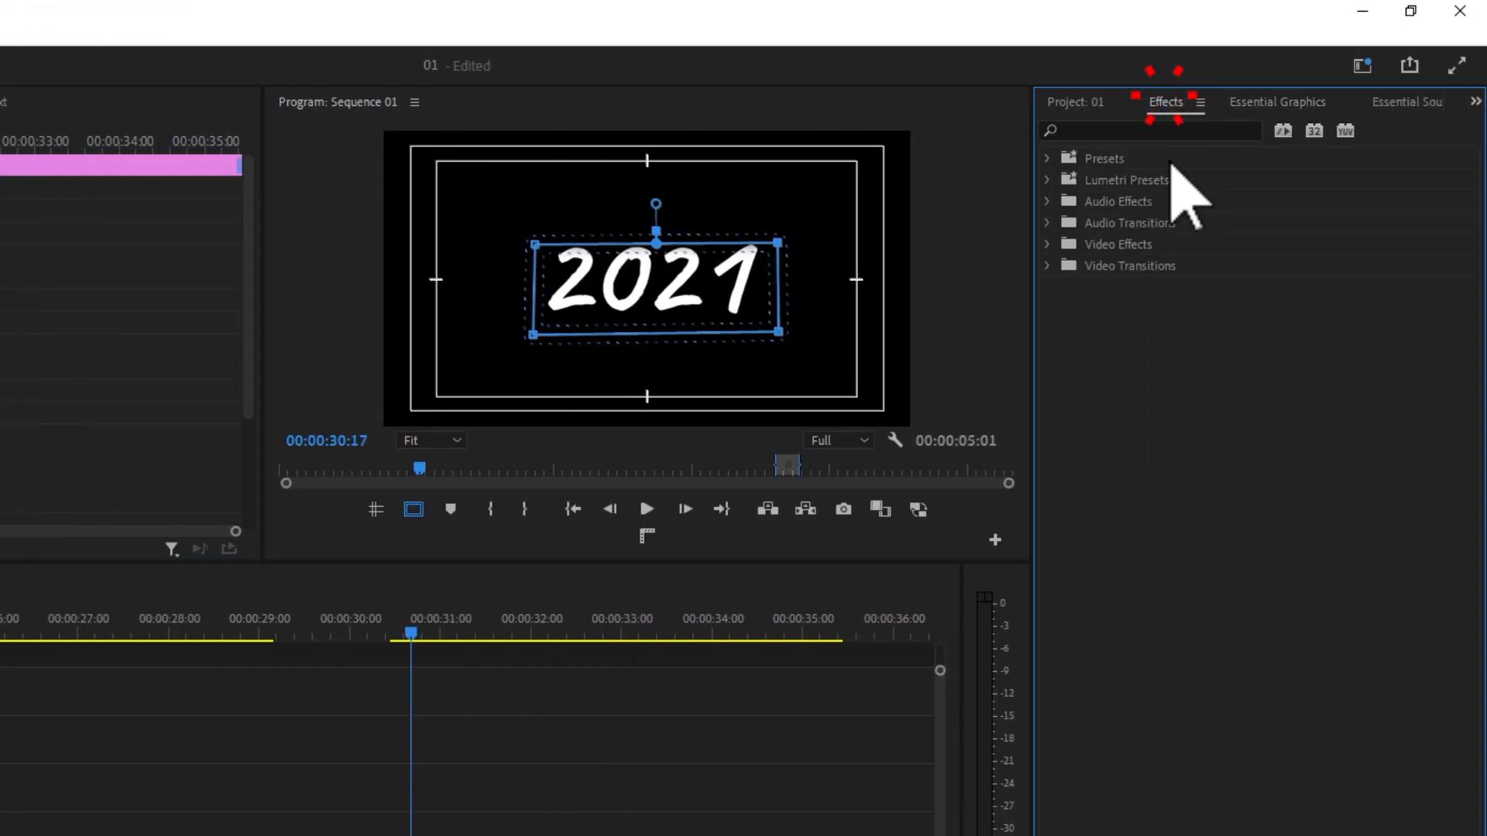
click(1117, 133)
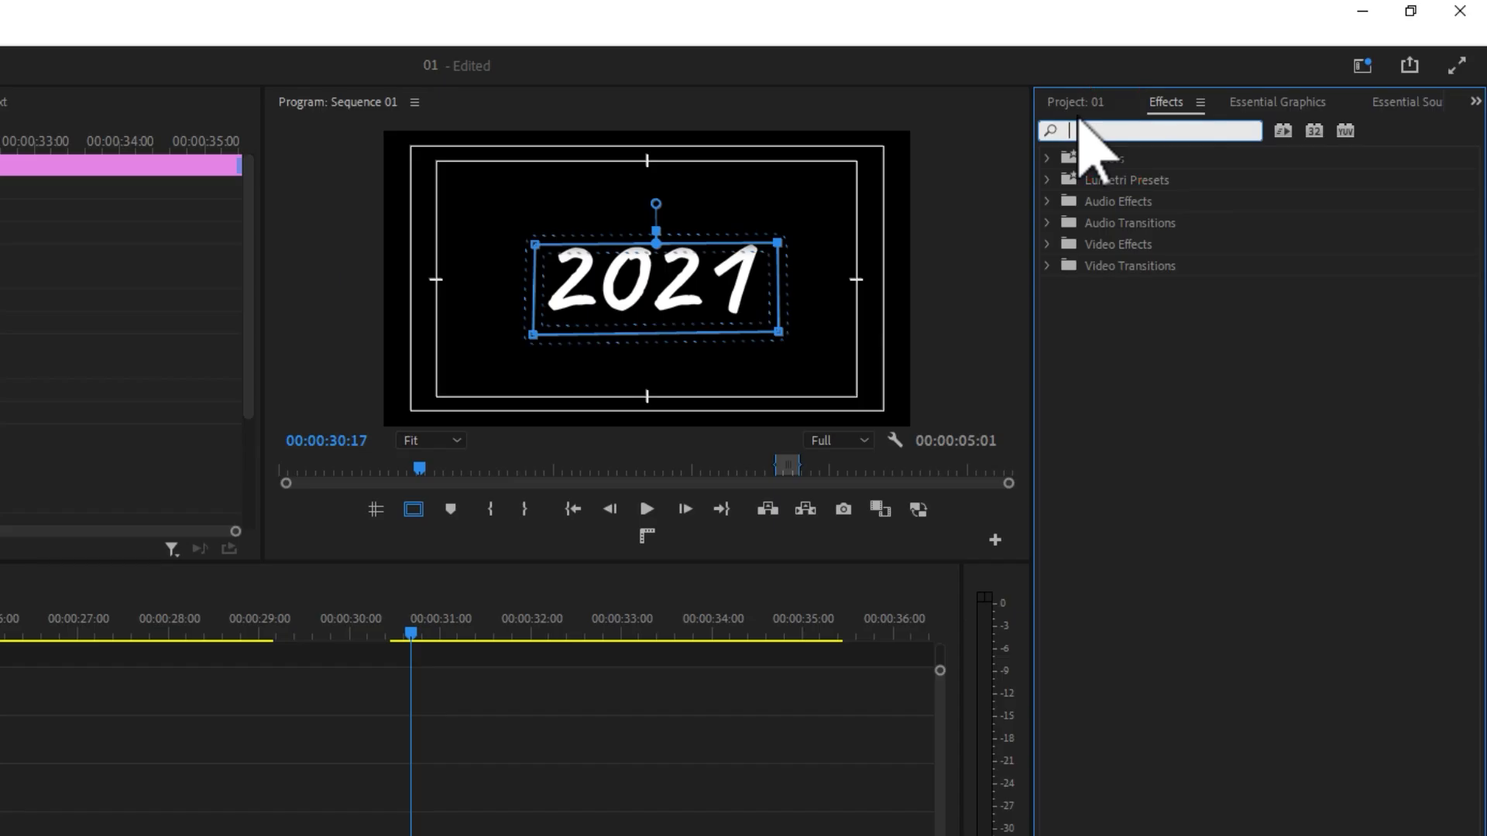
text(dire)
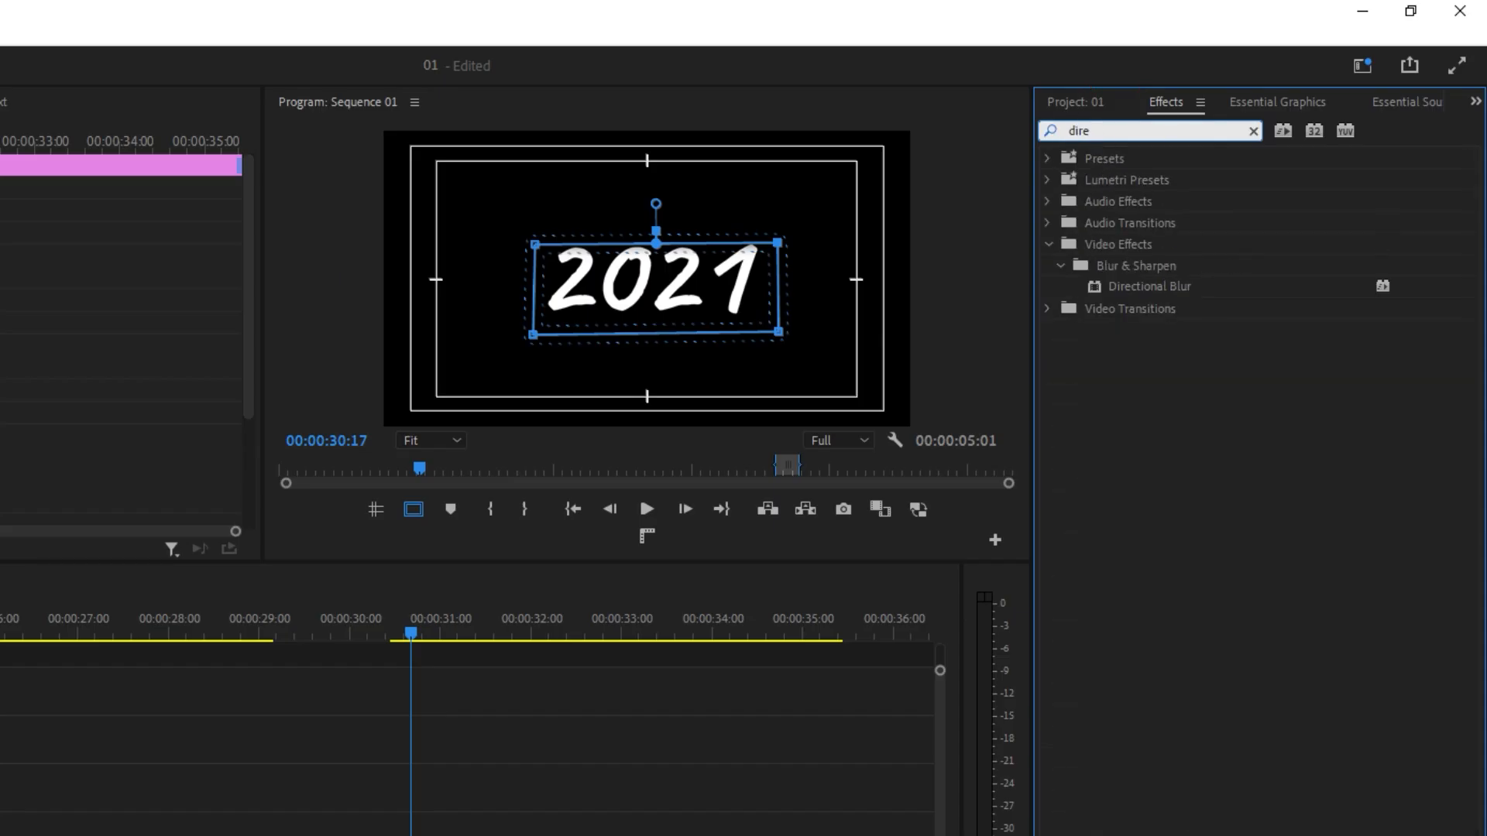
drag(1125, 288, 460, 835)
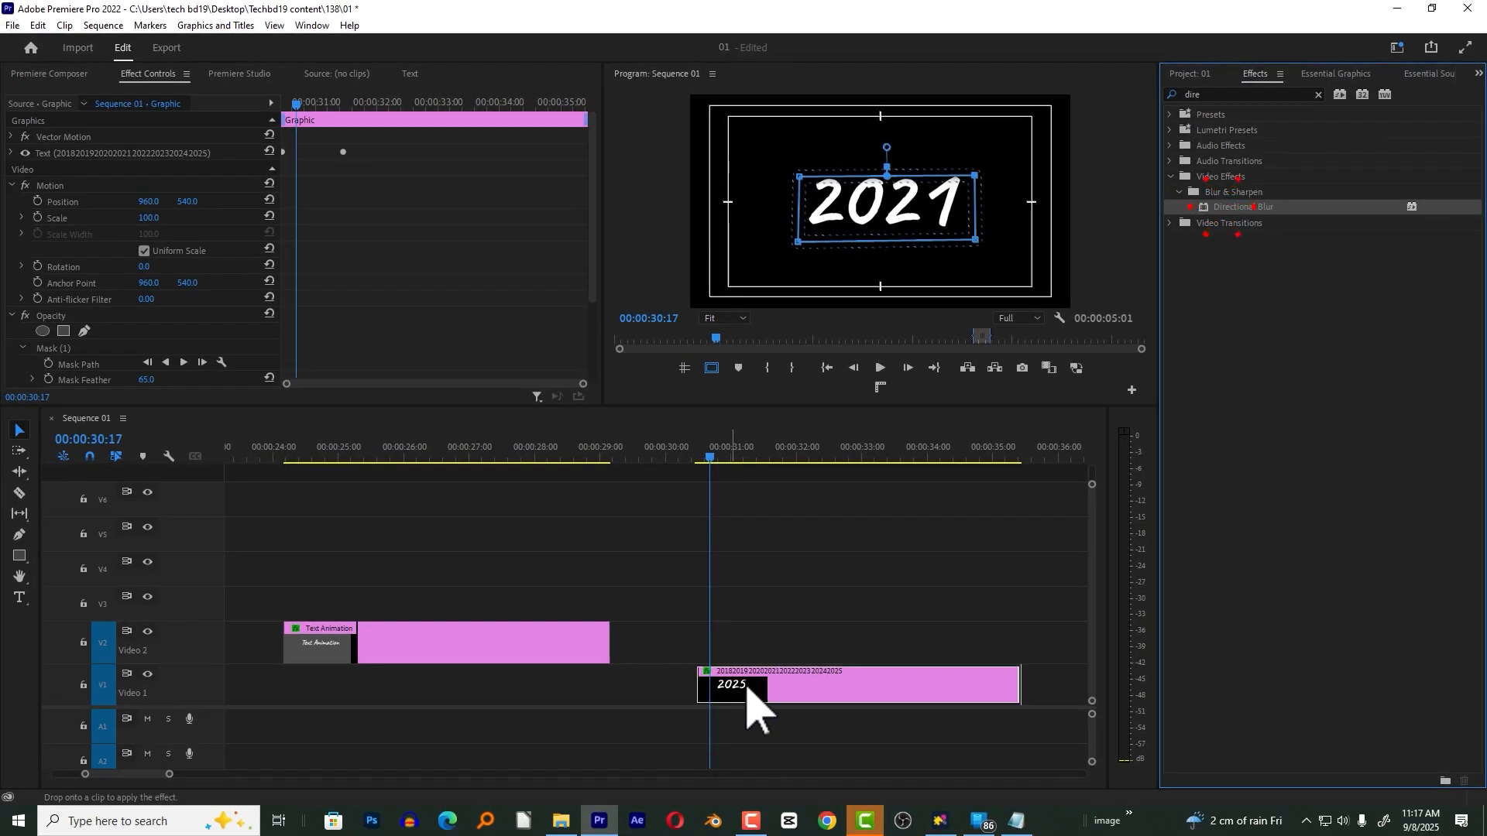
drag(746, 686, 750, 684)
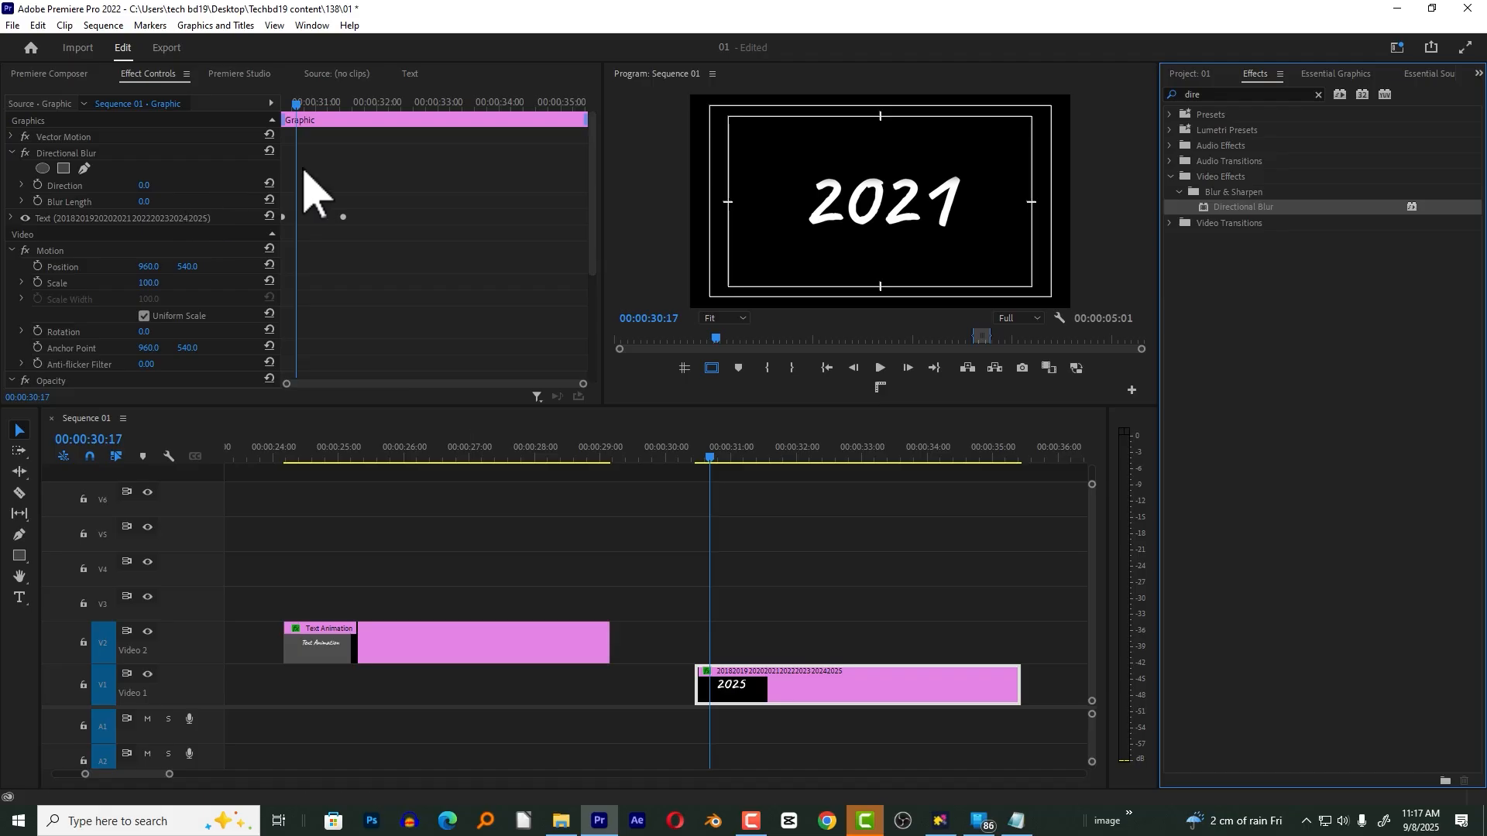
- Keyframe the Directional Blur's Blur Length at 30 at 00:00:30:11 and again at 00:00:31:01
mouse_move(312, 116)
mouse_down()
mouse_move(289, 110)
mouse_move(309, 128)
mouse_up()
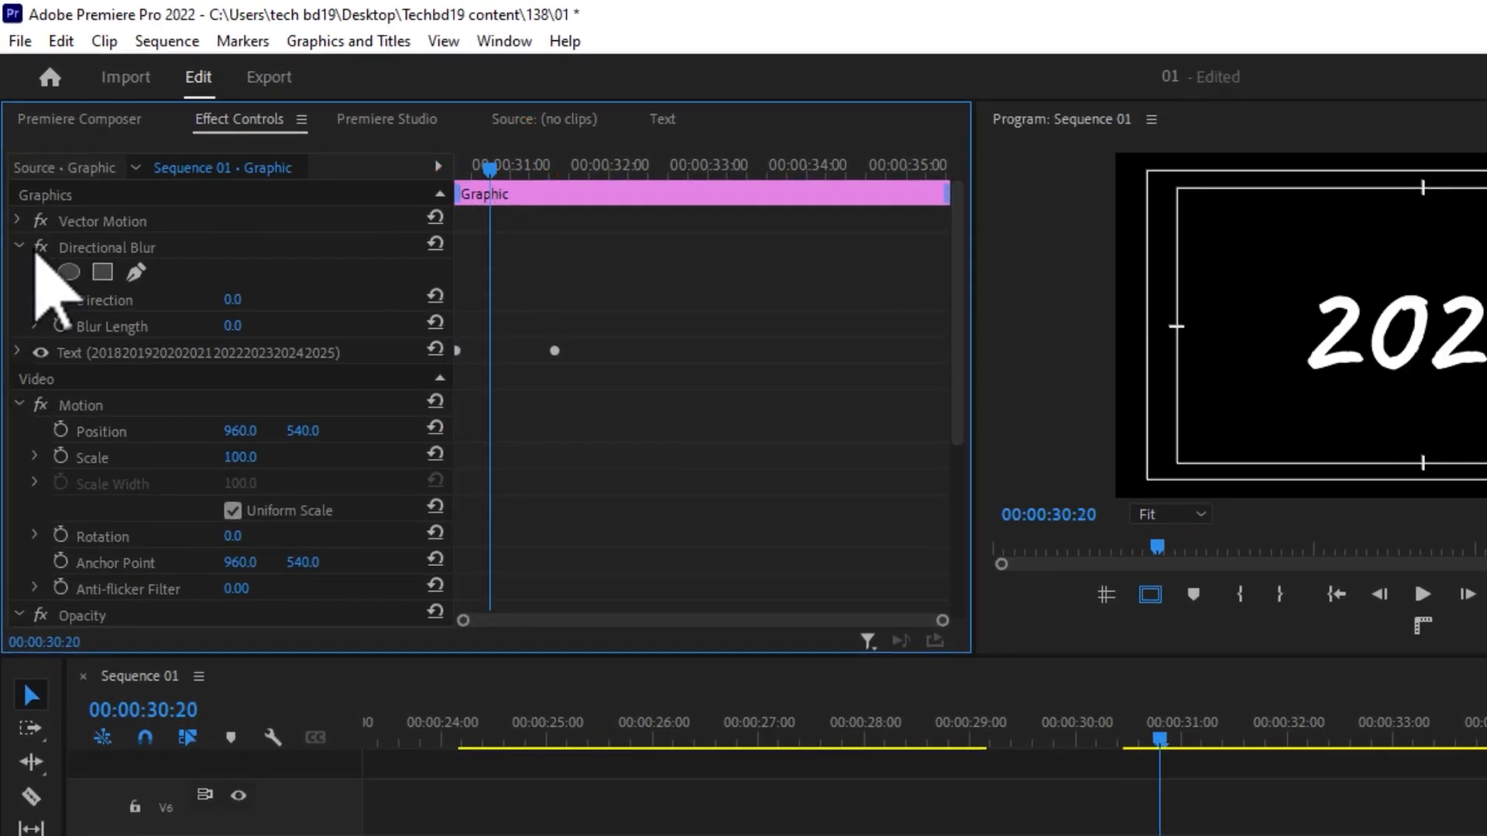
drag(526, 170, 451, 164)
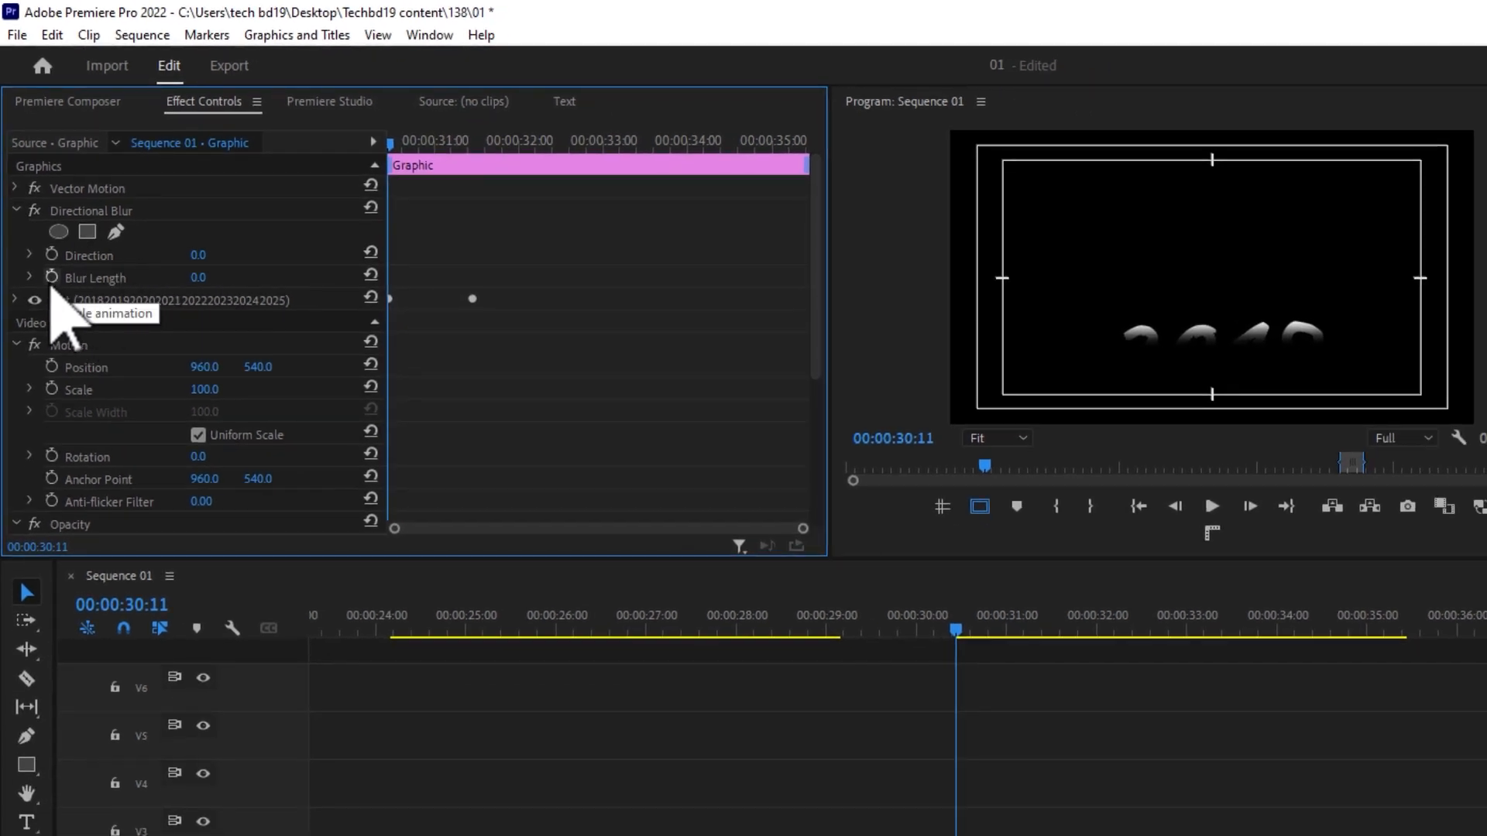
click(51, 278)
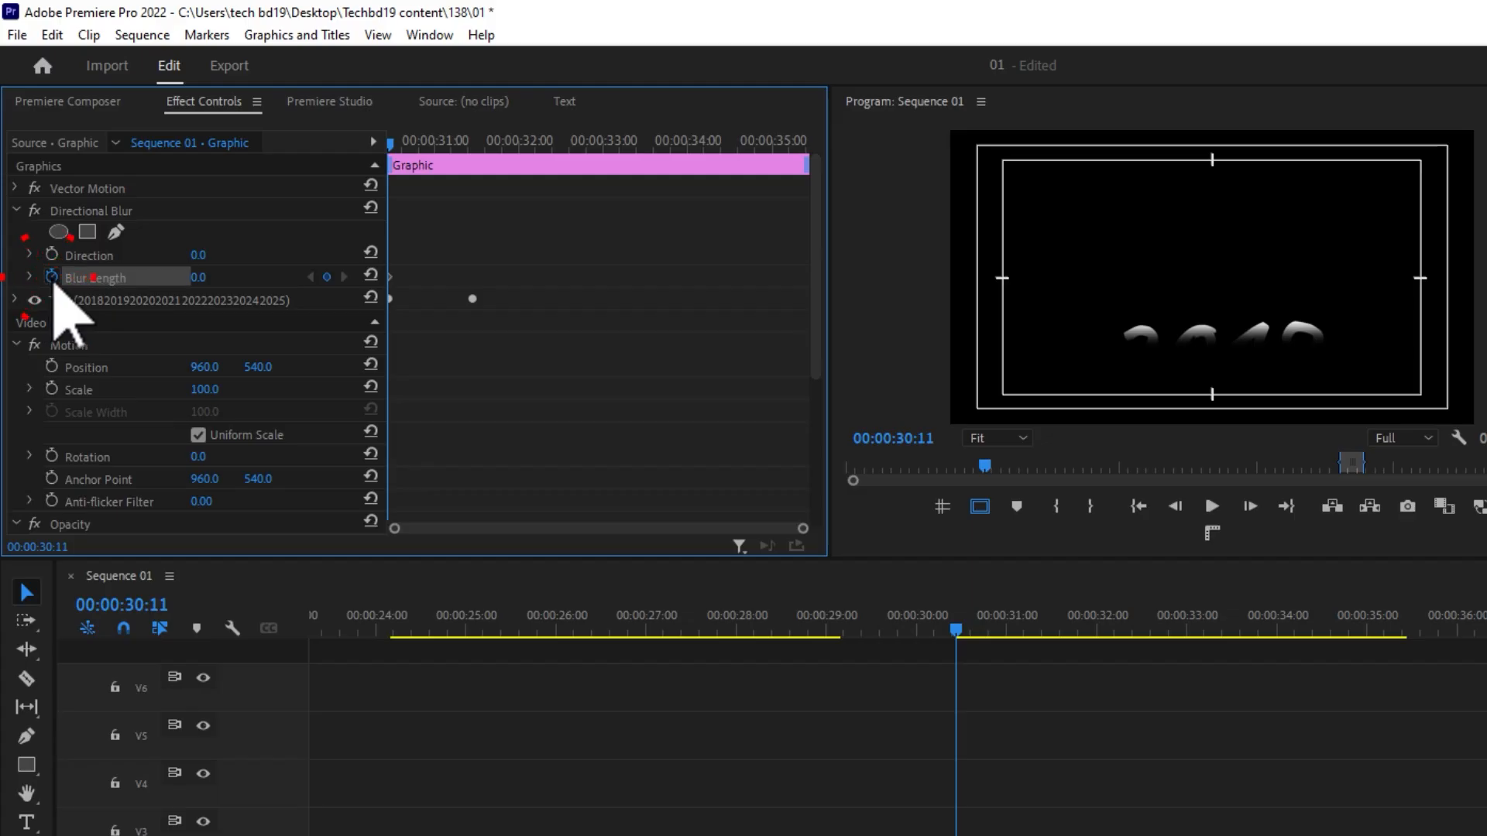
drag(198, 278, 236, 248)
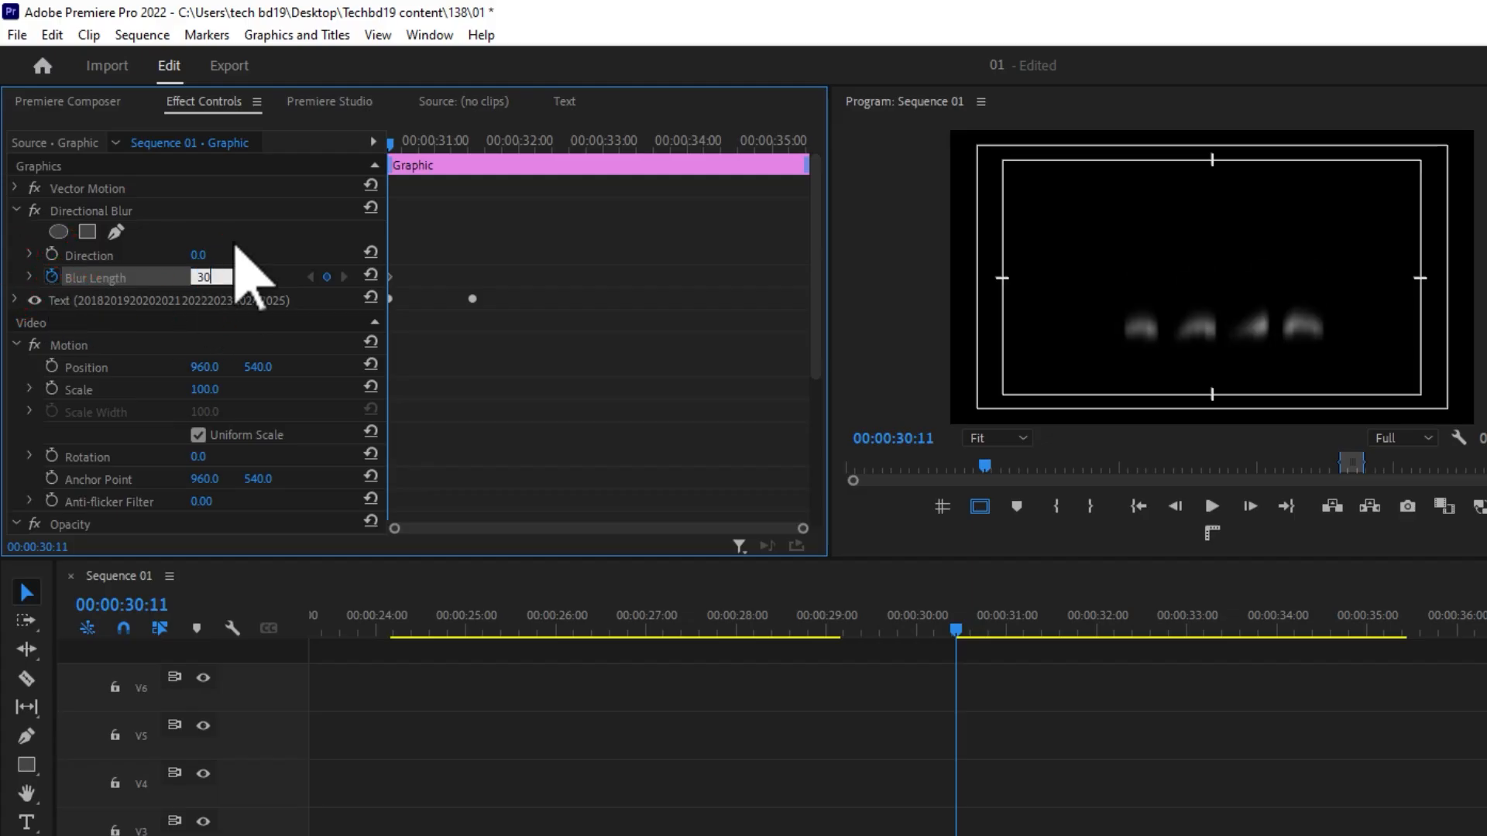
drag(393, 144, 442, 164)
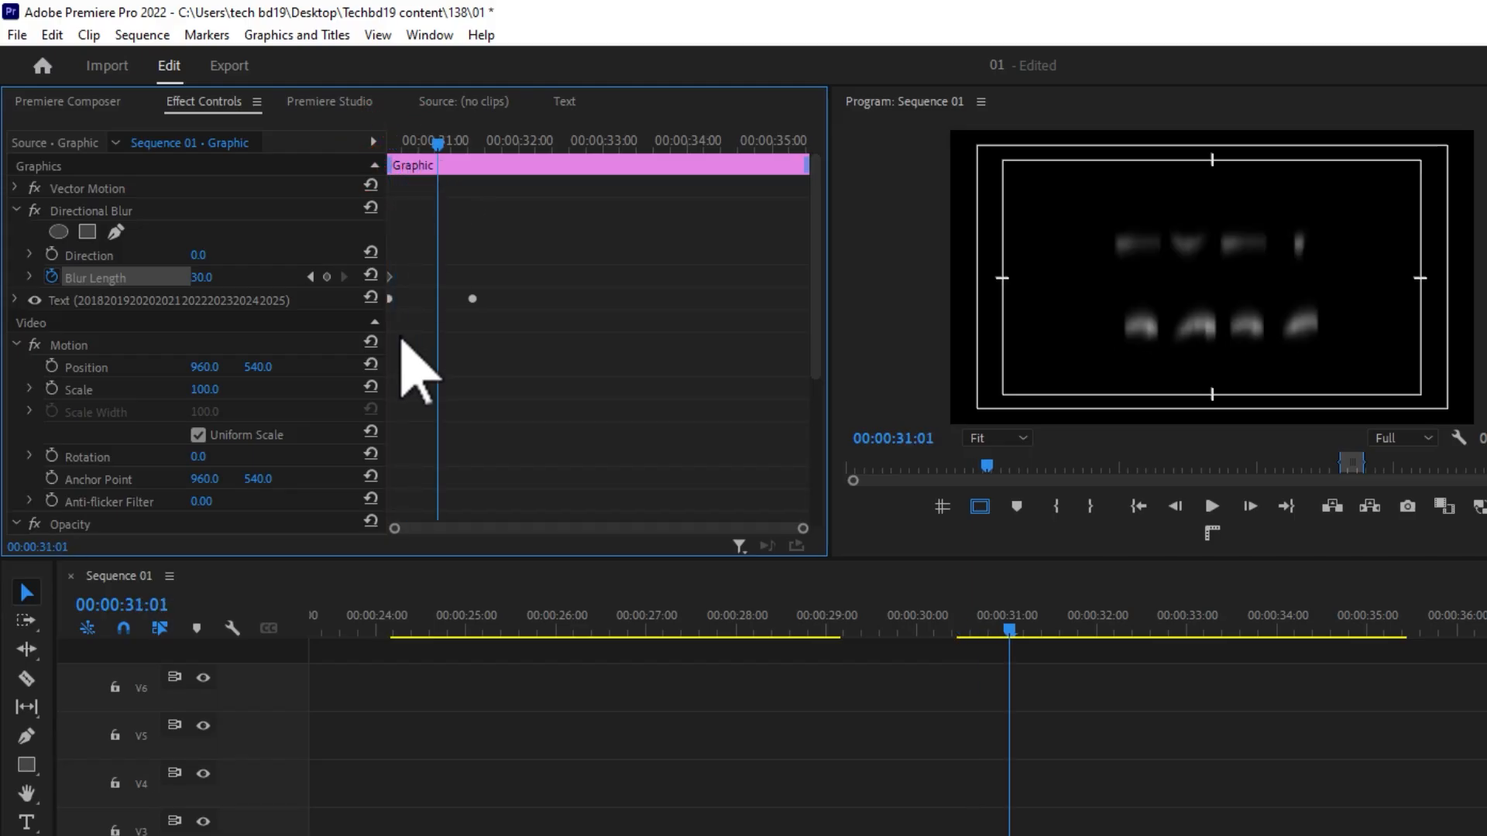
click(327, 277)
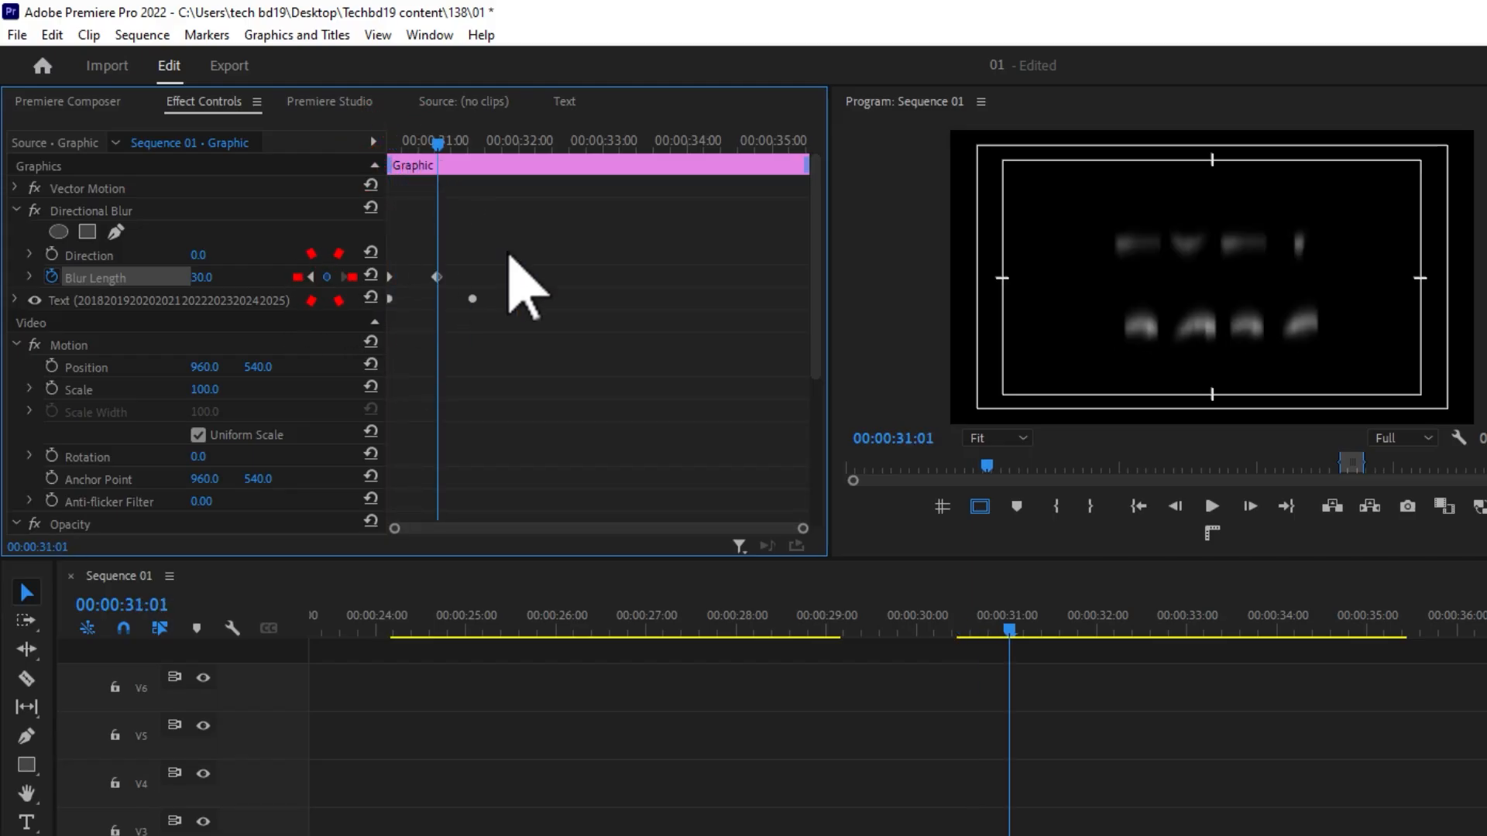
- Keyframe the Blur Length at 0 at 00:00:31:11, where the scroll ends, and play back the years animation
drag(448, 149, 474, 179)
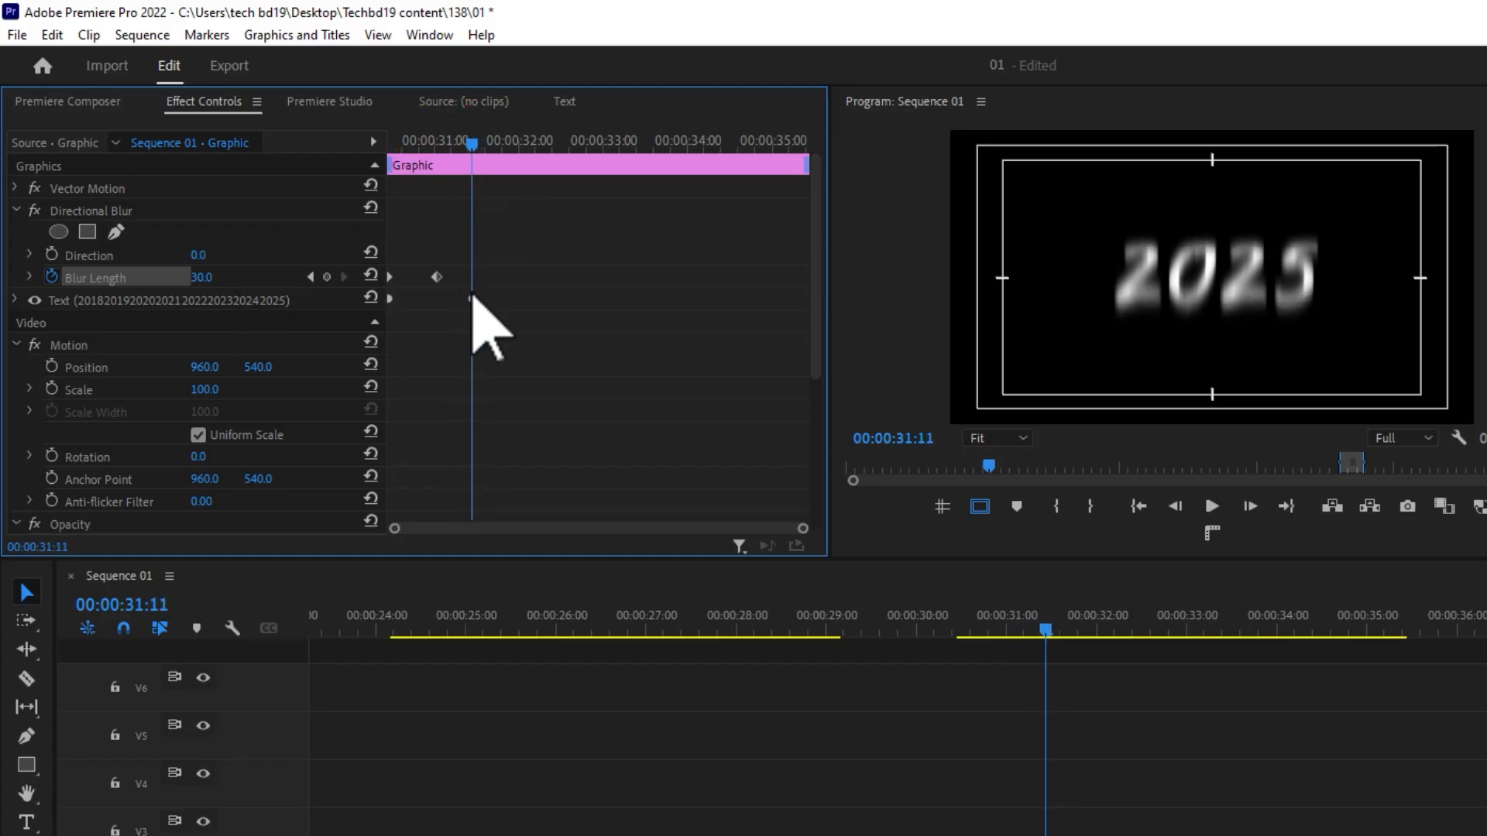
mouse_move(477, 161)
mouse_down()
mouse_move(455, 160)
mouse_move(474, 161)
mouse_up()
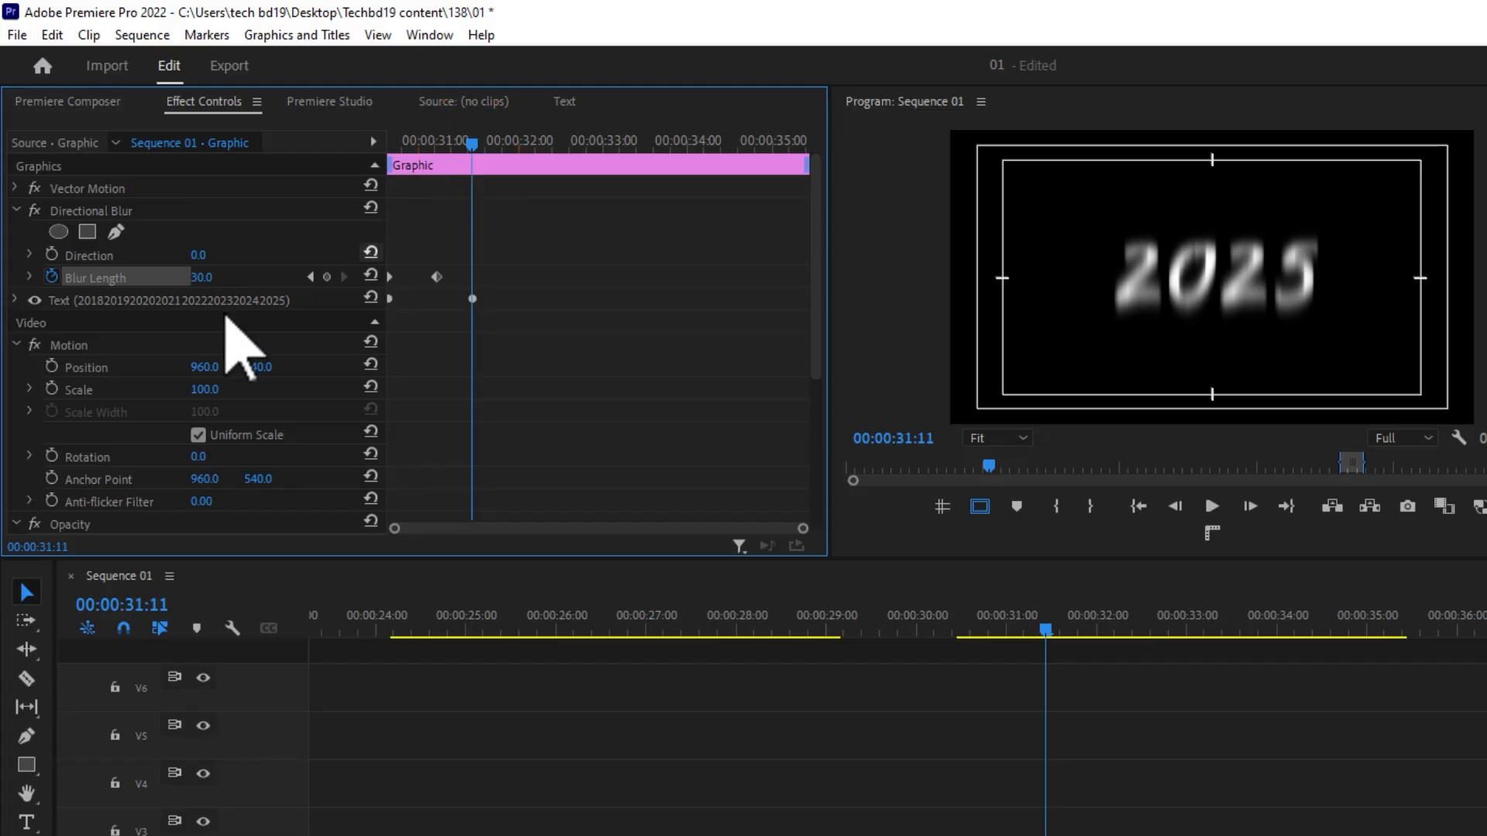
click(203, 277)
text(0)
key(Return)
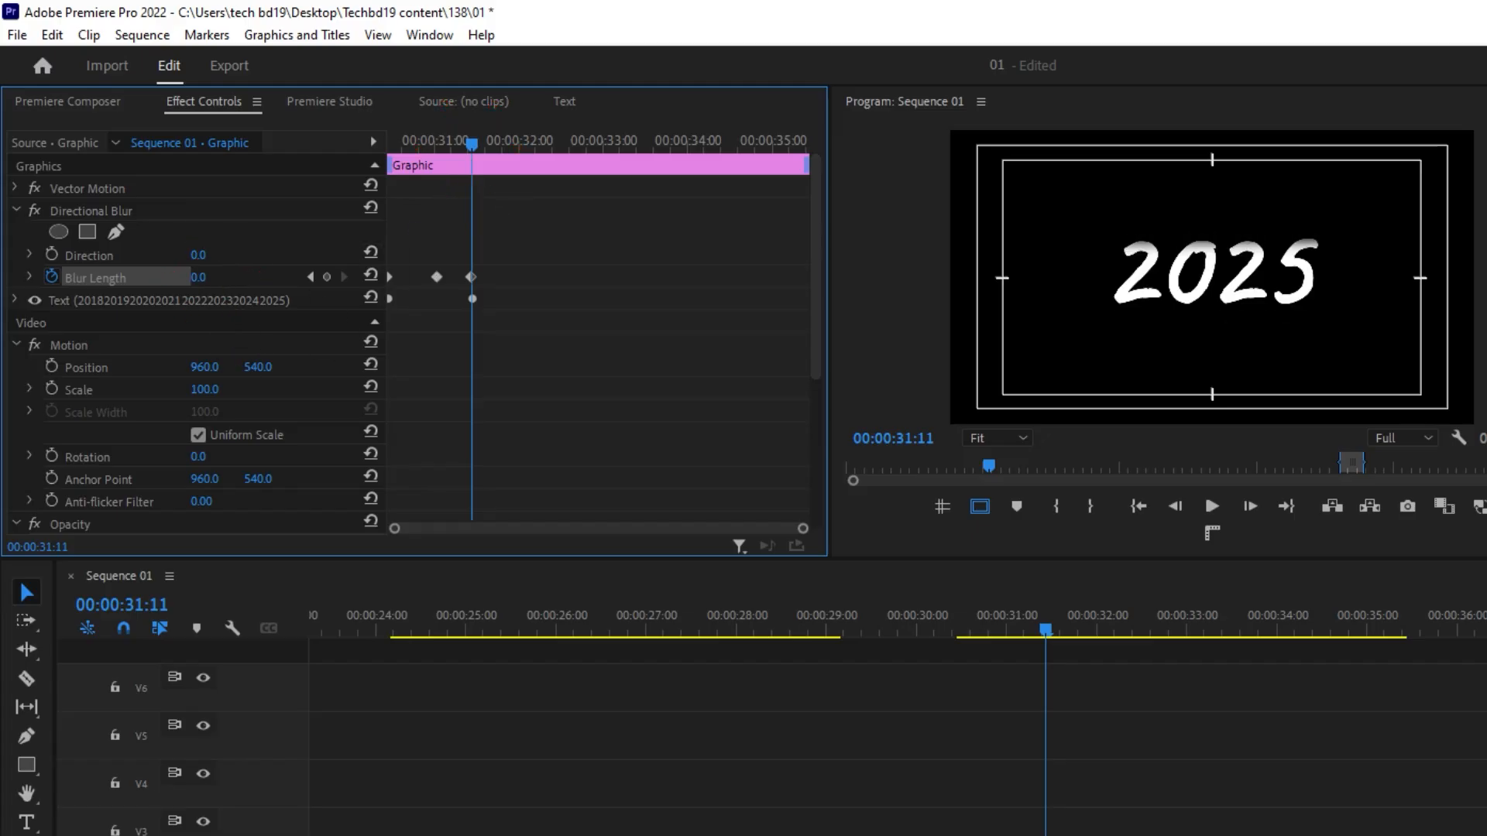
key(shift+k)
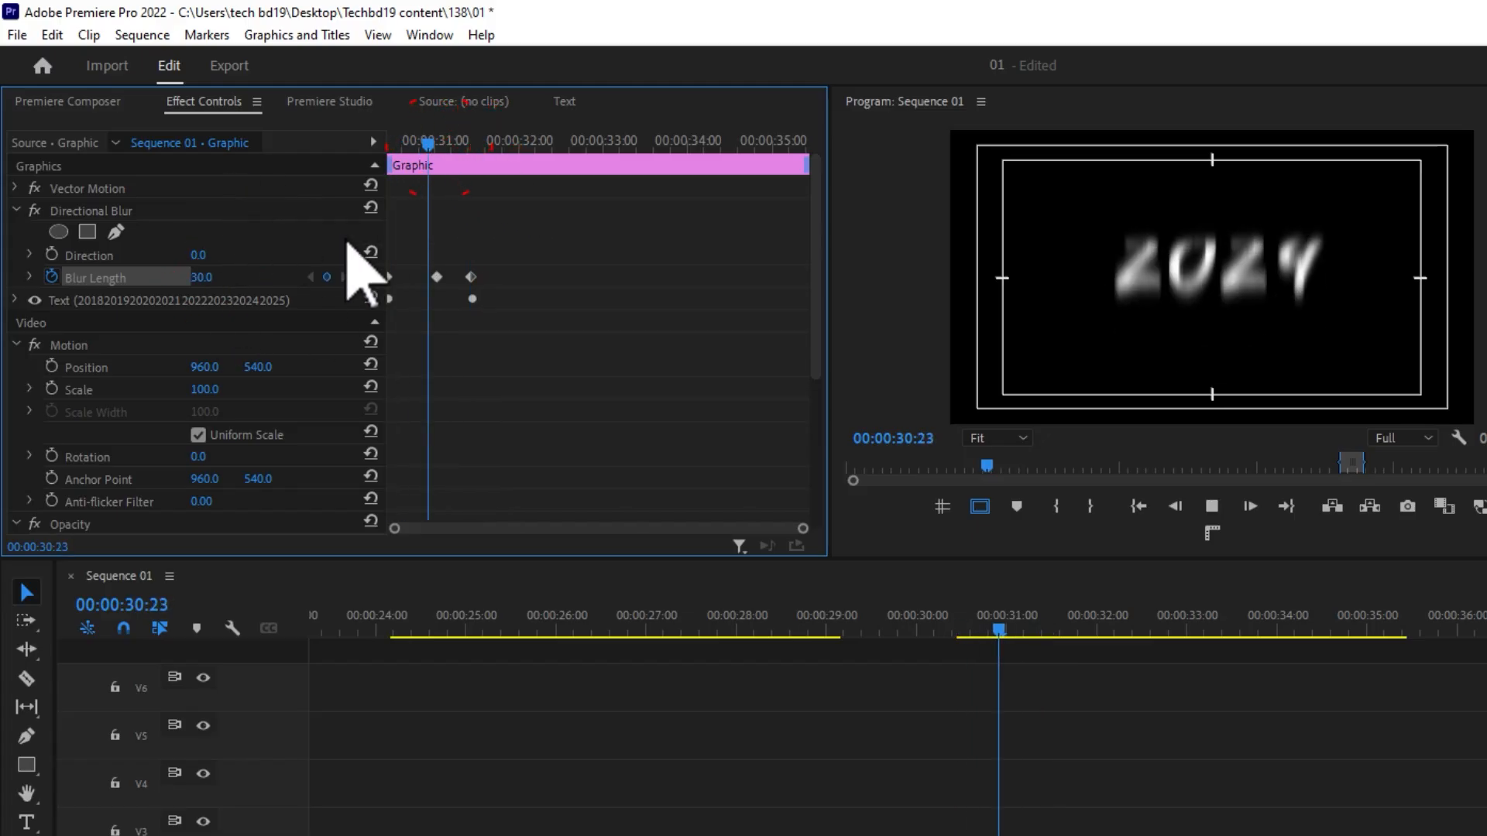
drag(435, 142, 342, 147)
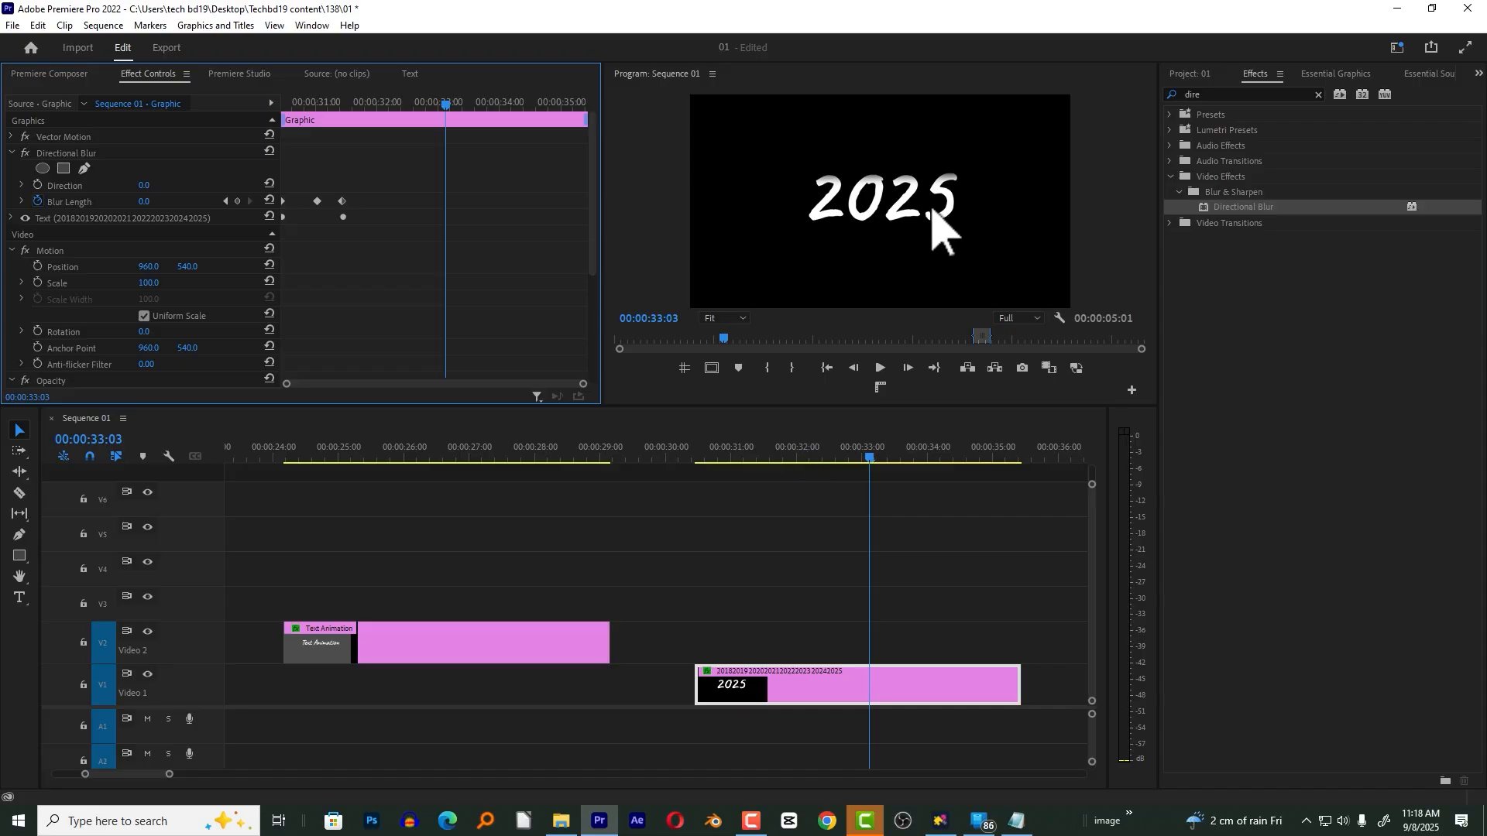
drag(726, 462, 756, 463)
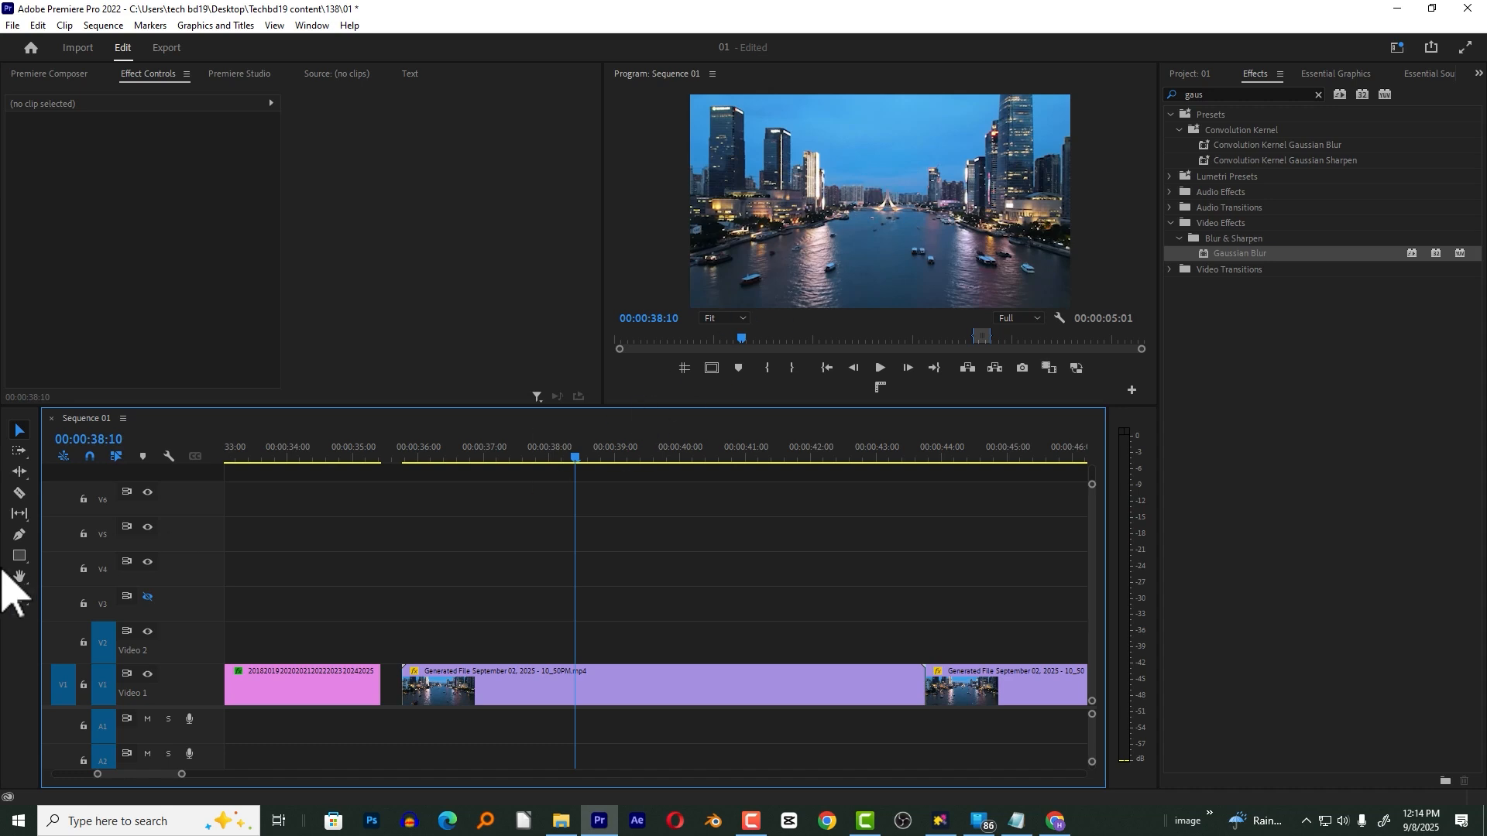
- Draw a rectangle about 591 by 598 pixels over the middle of the city footage at 00:00:38:10
click(18, 557)
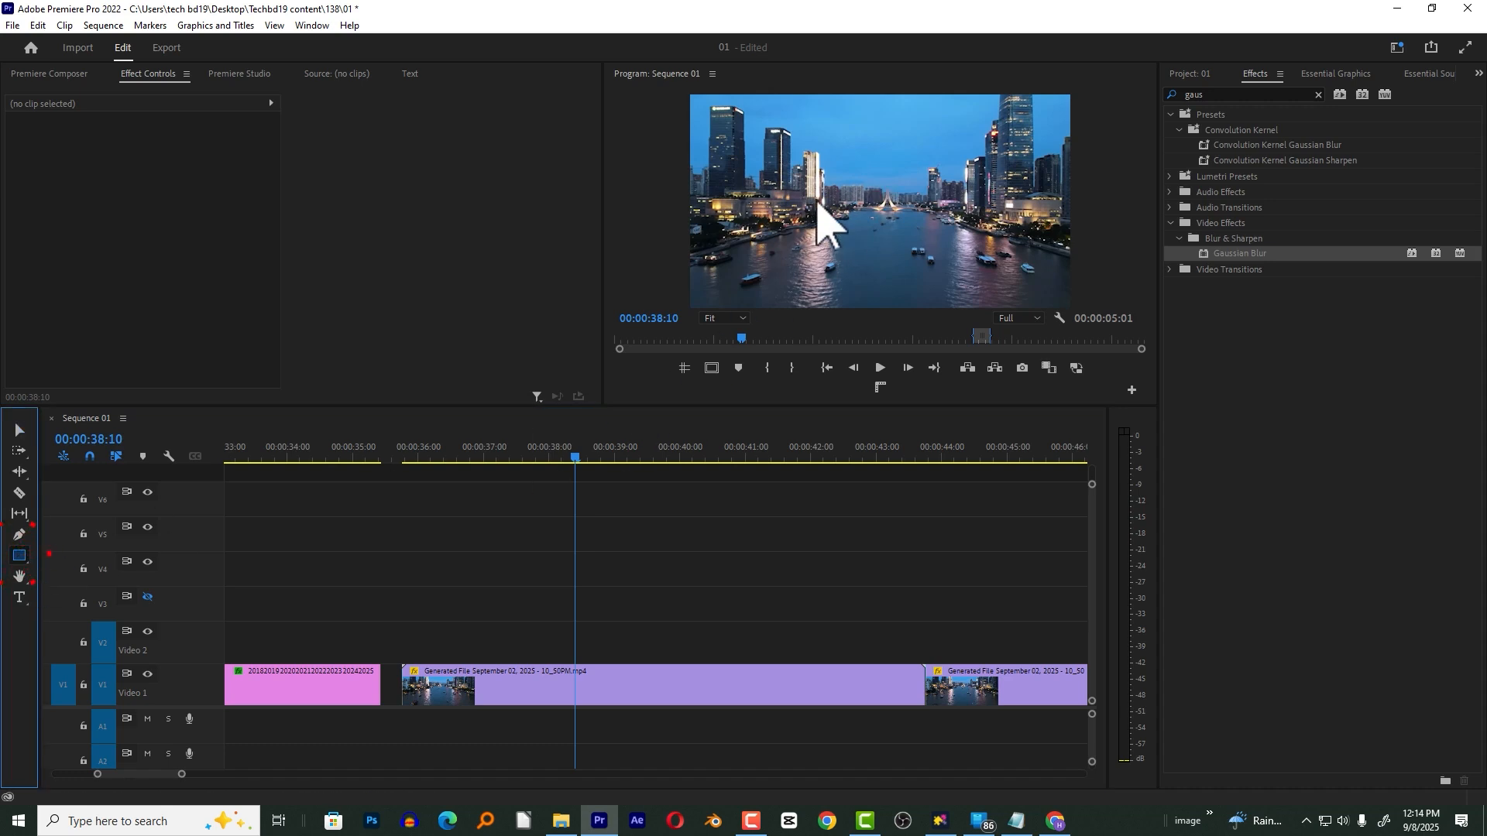
drag(821, 156, 934, 278)
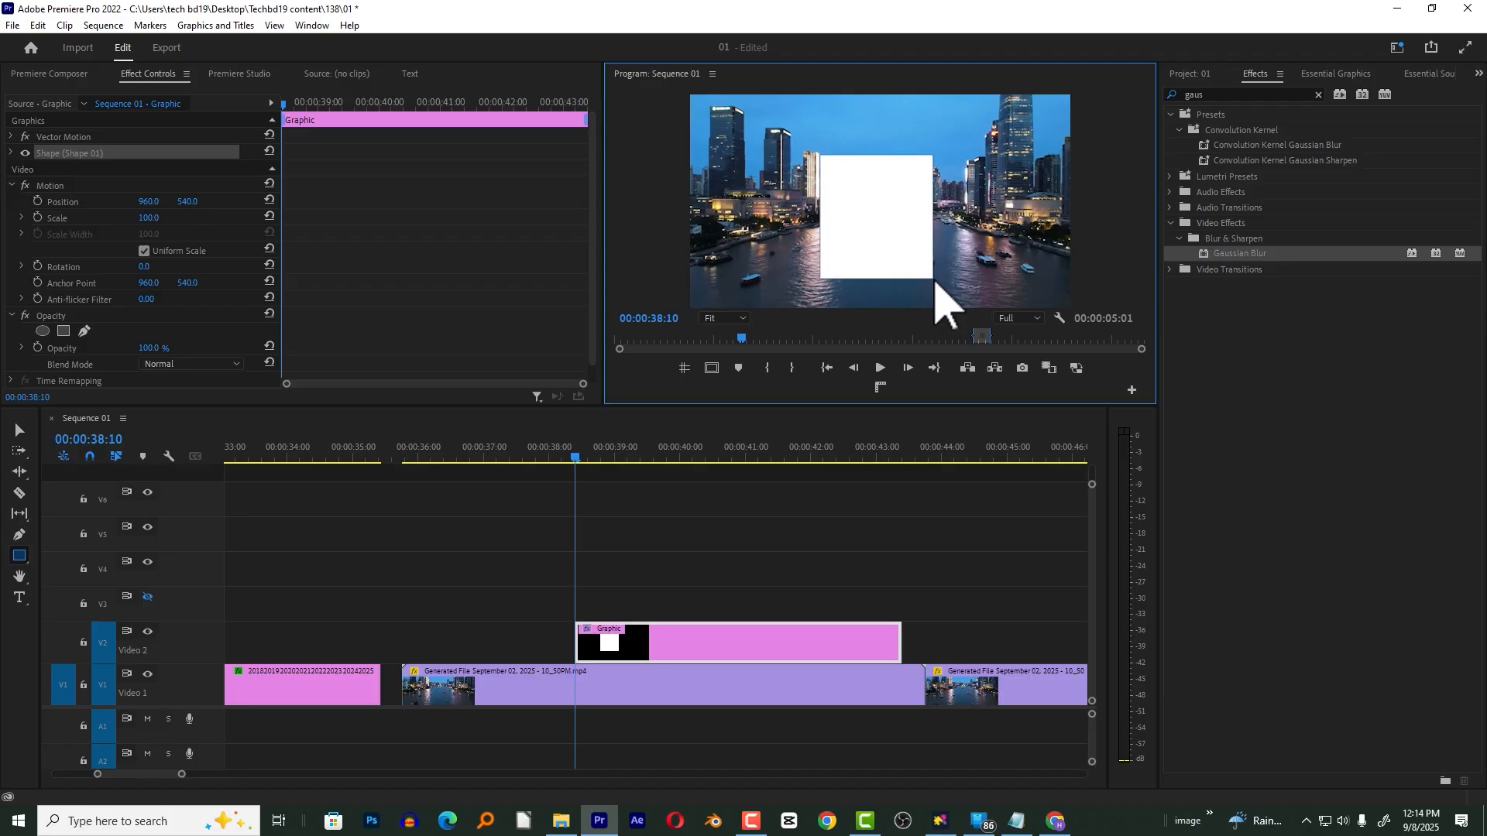
click(20, 431)
- Shrink the rectangle to about 505 by 532 pixels and centre it horizontally and vertically in the frame
click(1335, 73)
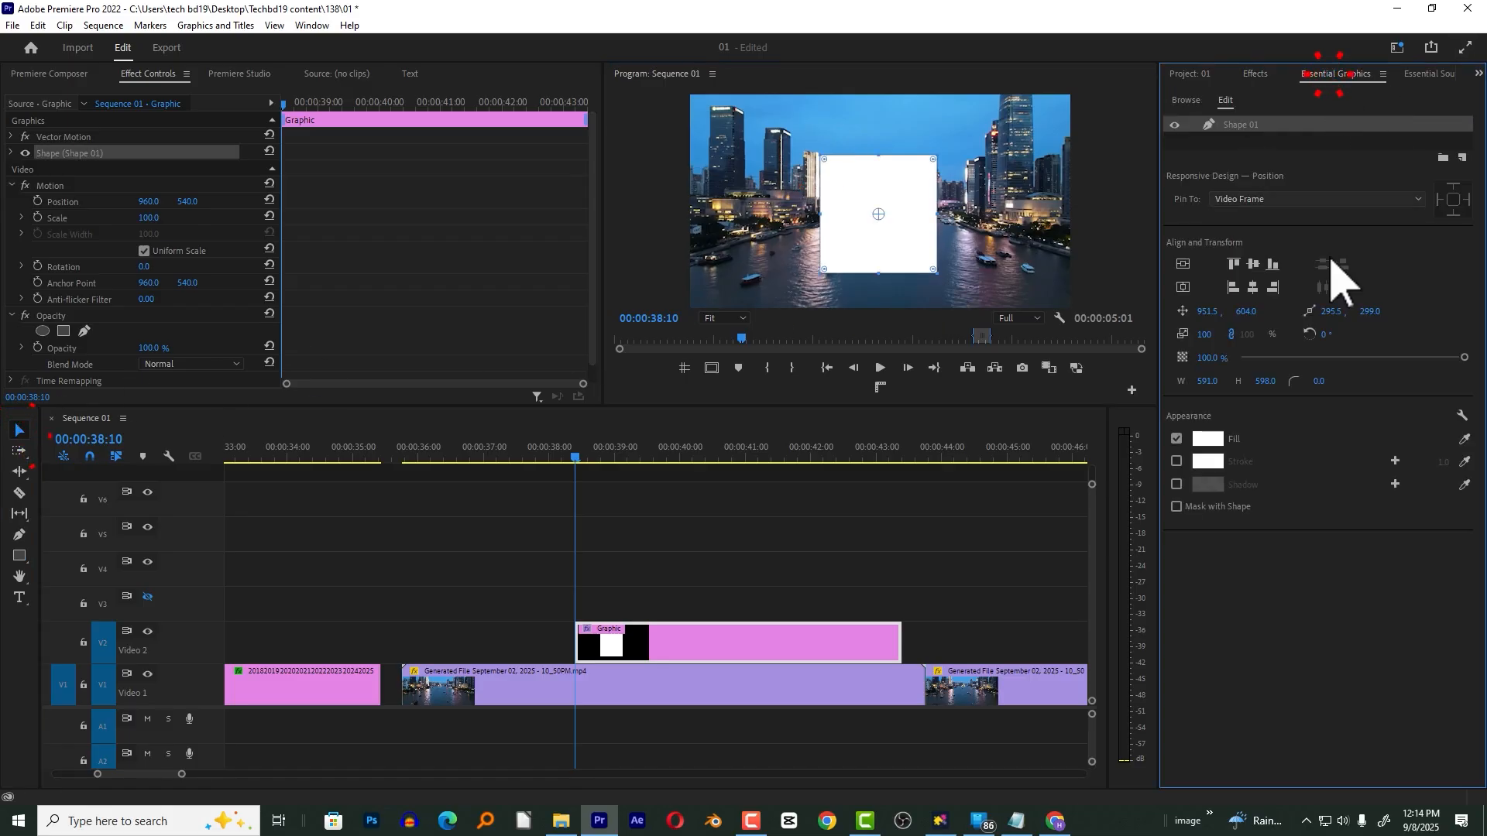
click(1253, 264)
click(1253, 289)
drag(938, 262, 921, 248)
click(1253, 264)
click(1253, 288)
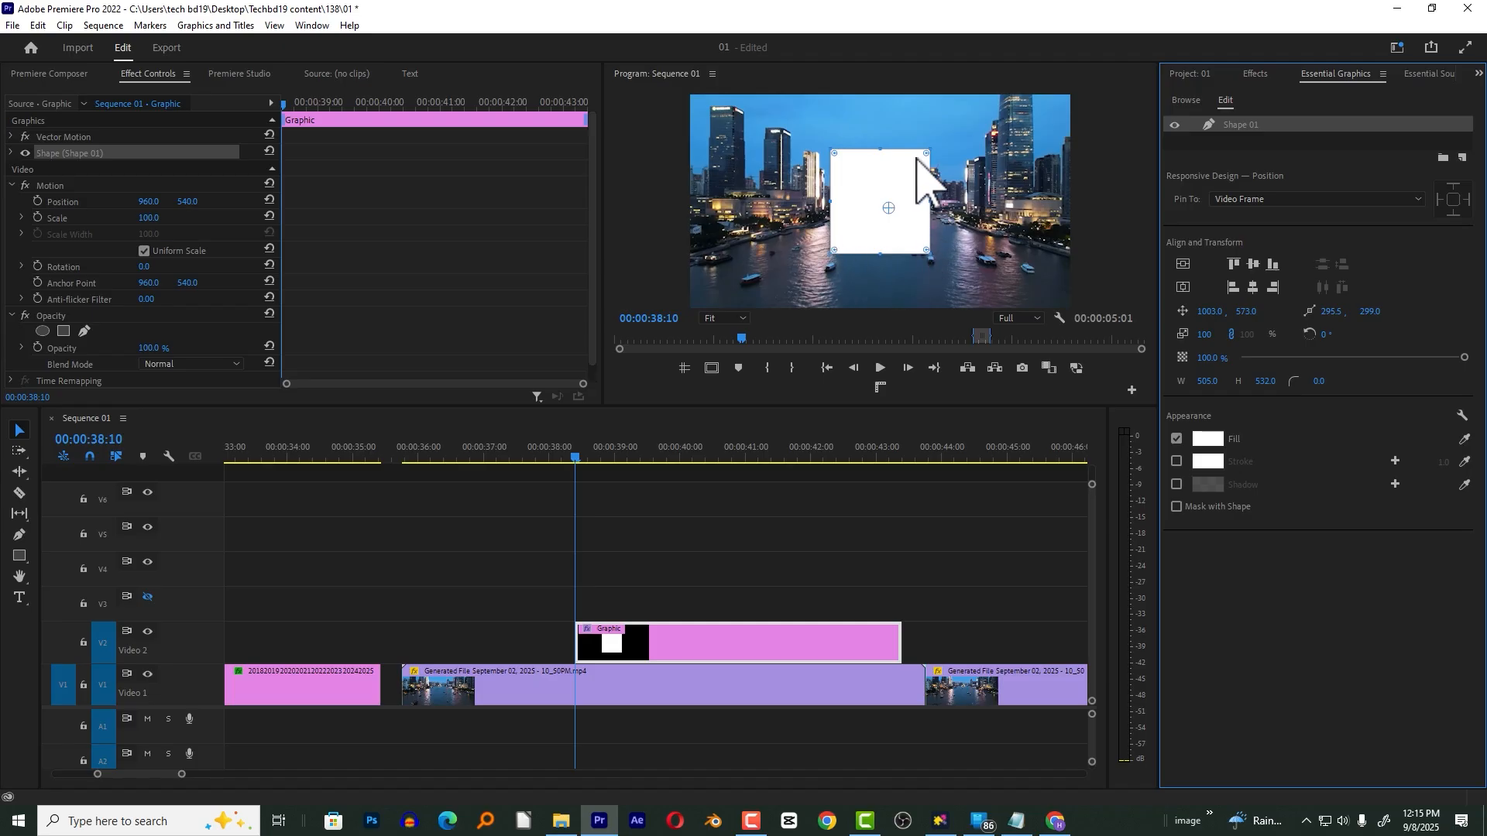
- Move the shape graphic clip earlier so it starts at 00:00:37:12 and make it an adjustment layer
drag(746, 654, 676, 647)
right_click(678, 649)
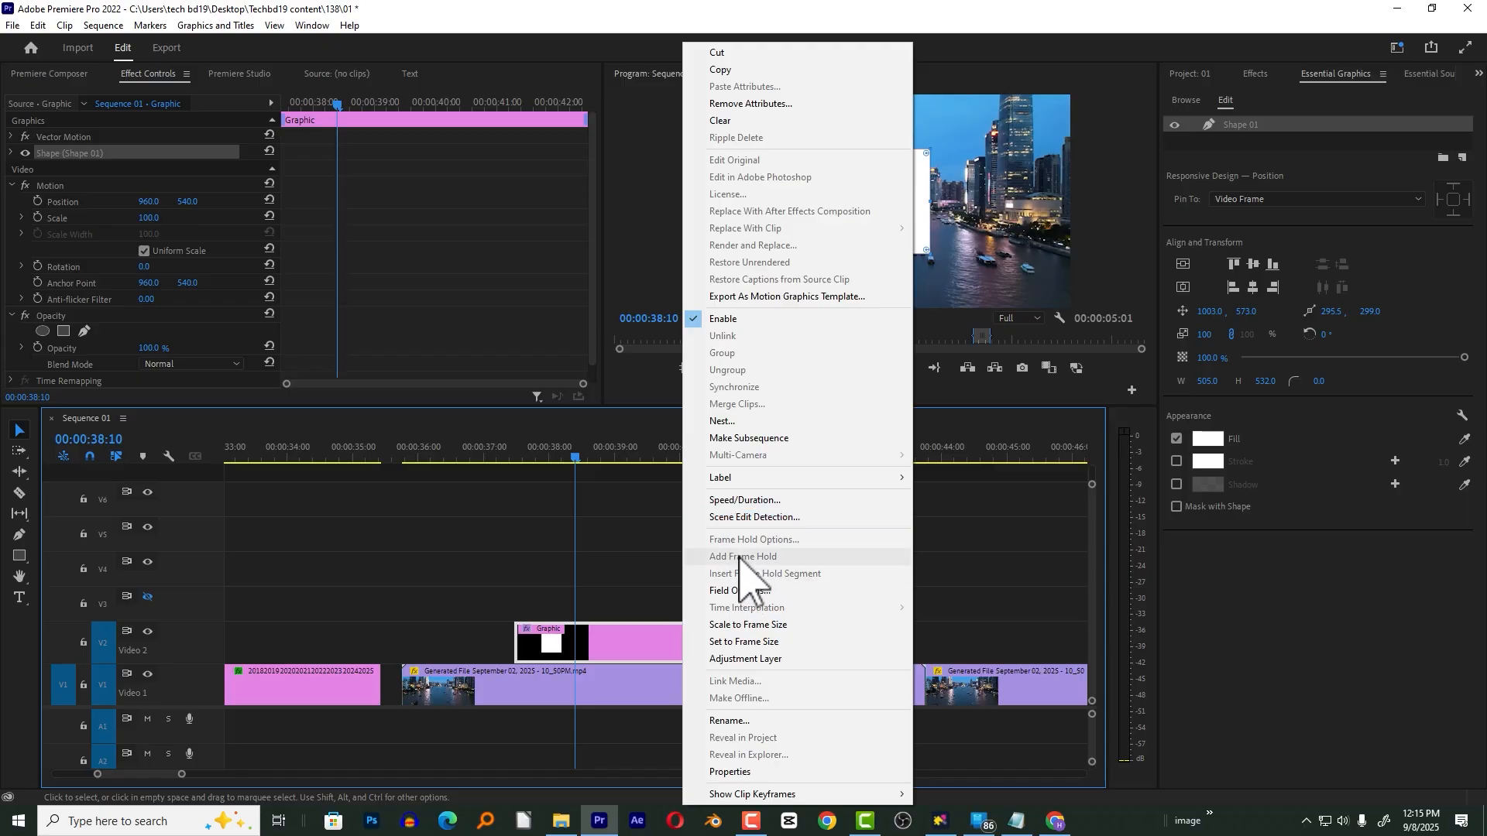
click(764, 658)
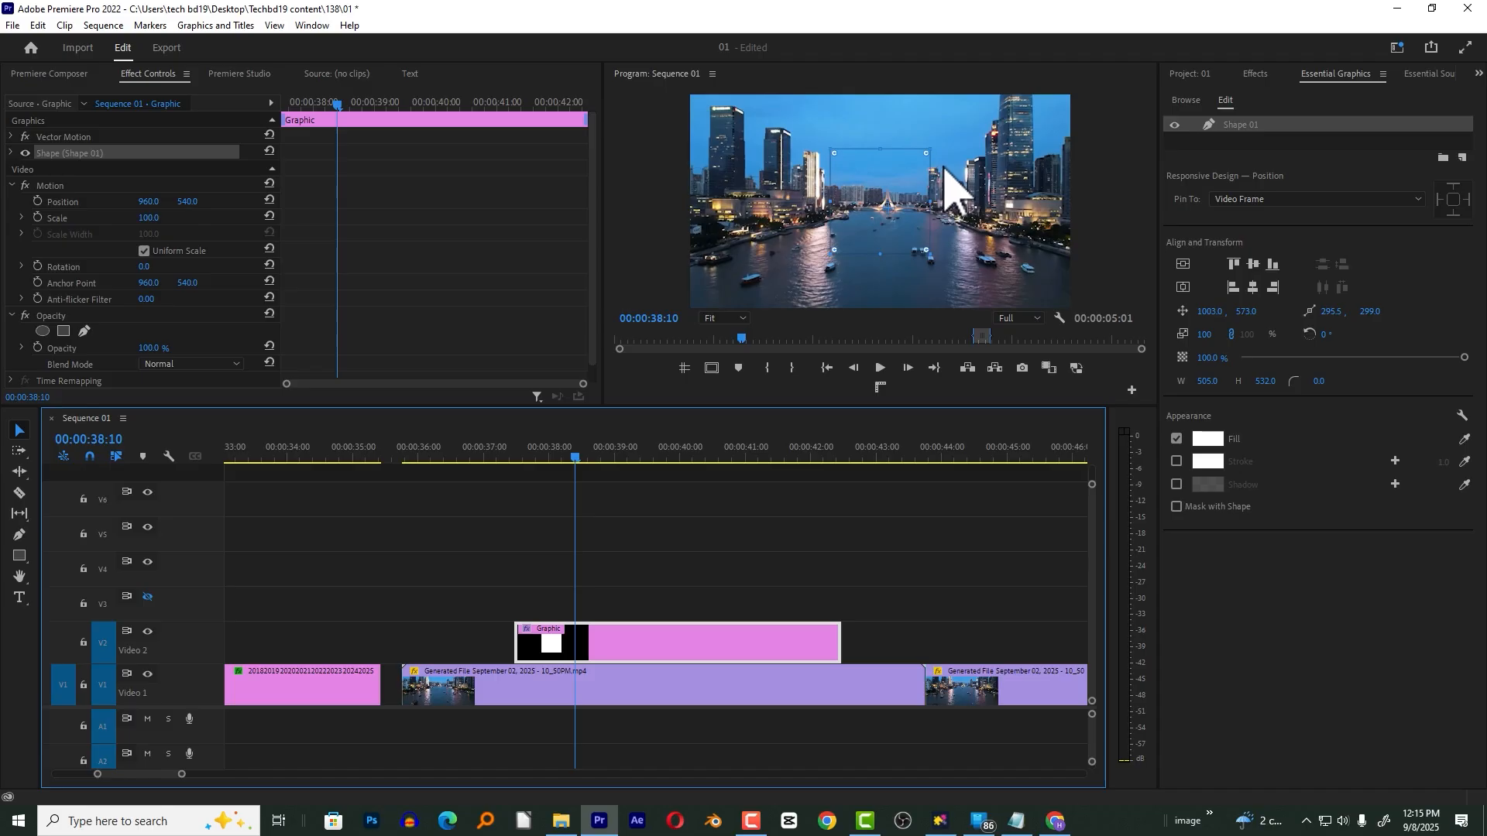
- Apply Gaussian Blur to the shape graphic clip and set its Blurriness to 50
click(1253, 73)
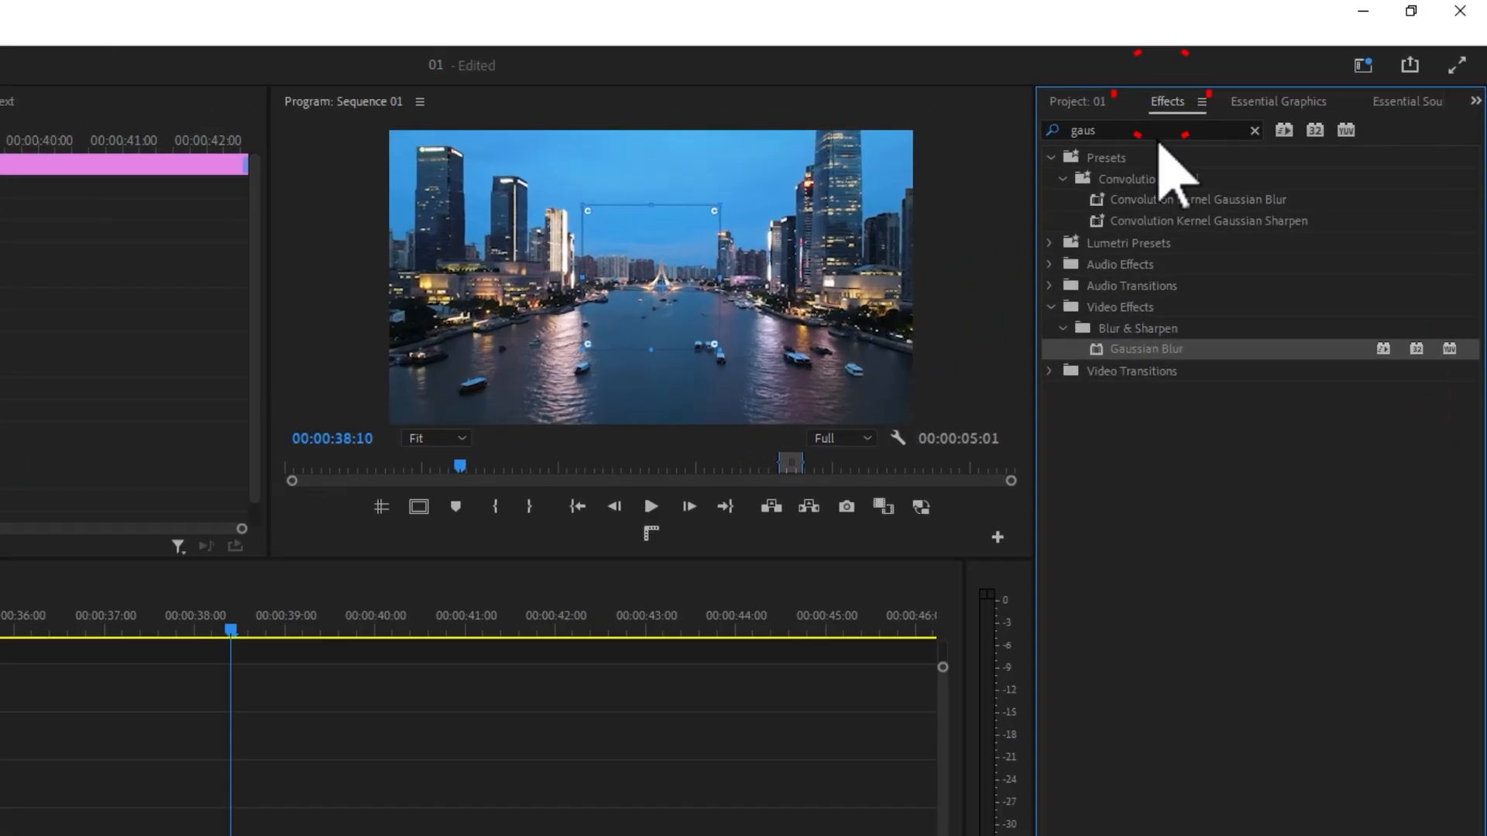
drag(1120, 373, 161, 835)
drag(469, 742, 472, 745)
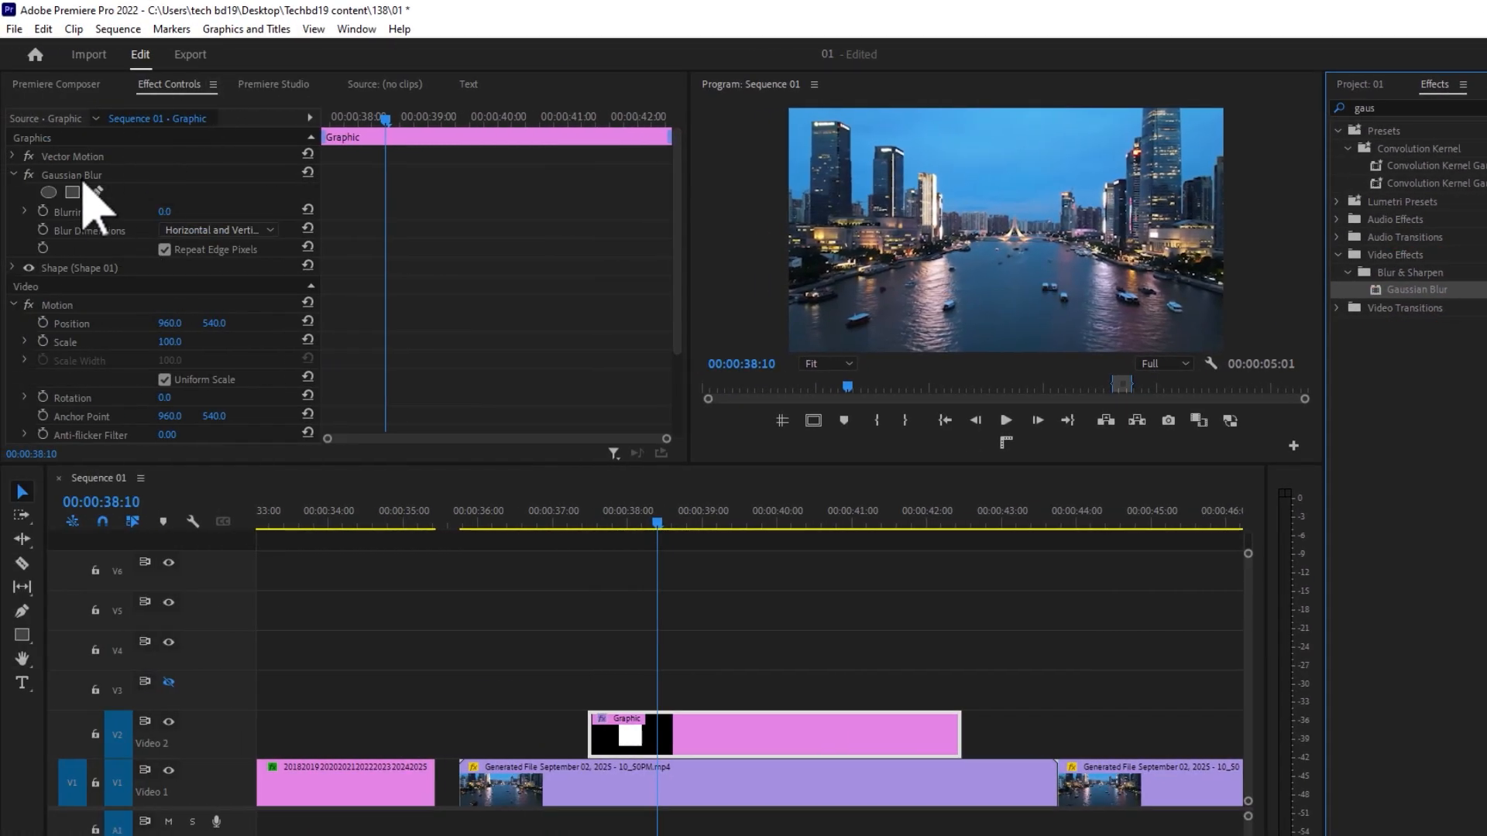
click(164, 210)
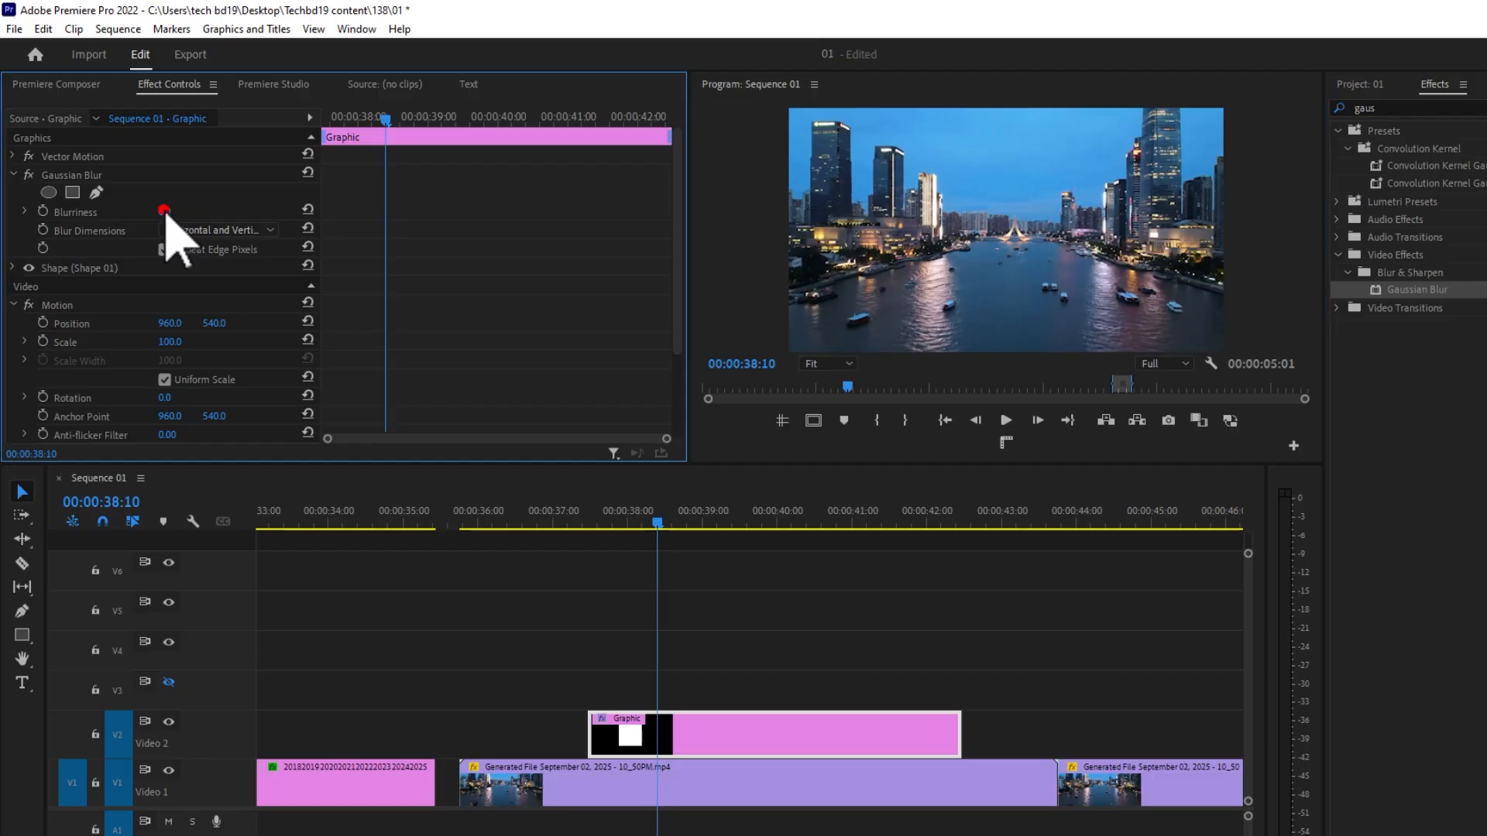
drag(164, 210, 225, 211)
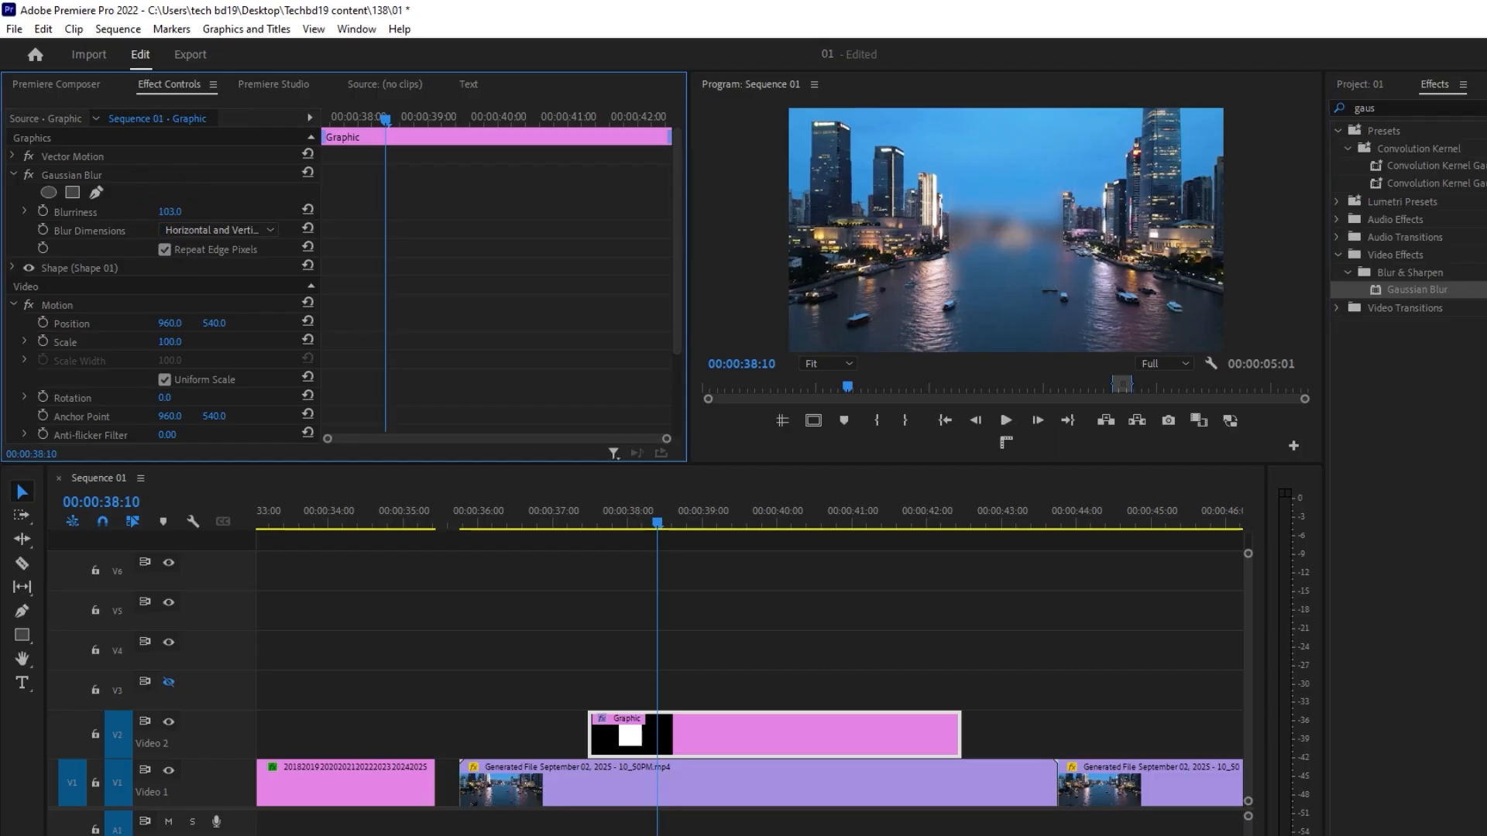
click(170, 211)
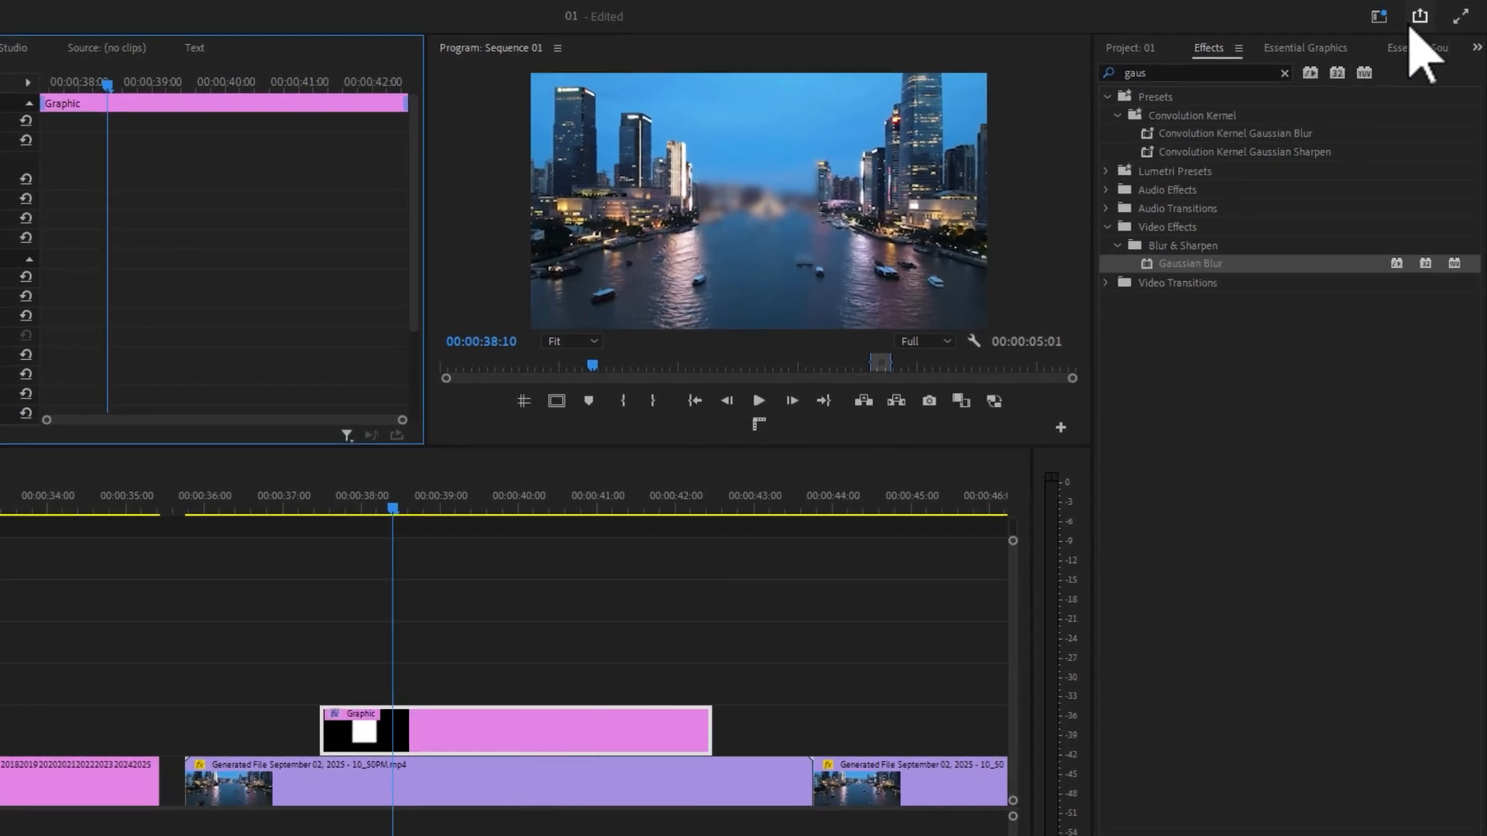
- Brighten the blurred shape in Lumetri Color with Whites at 41.8 and Blacks at 46.6
click(1475, 48)
click(1421, 170)
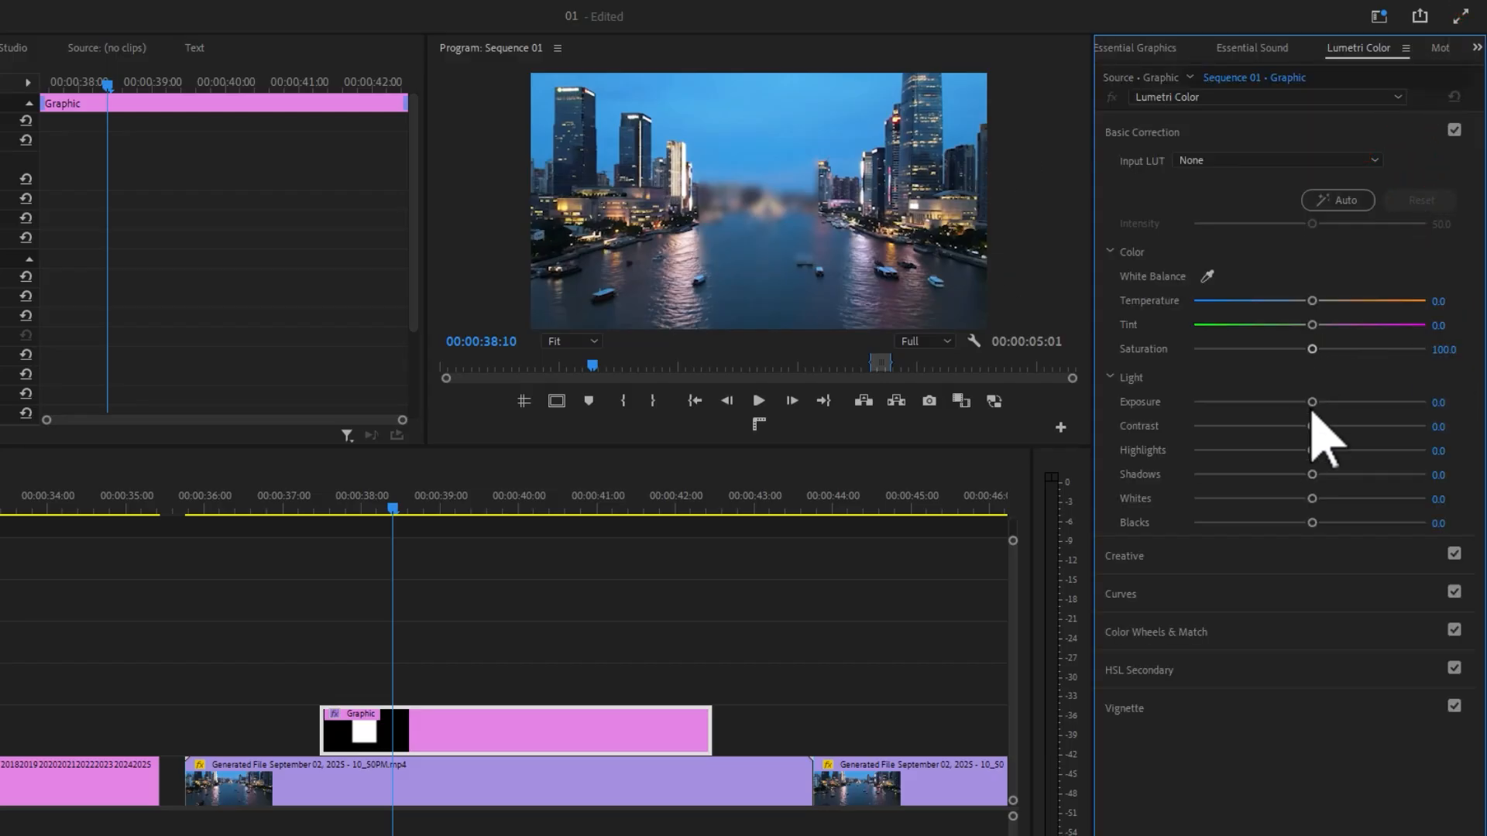
drag(1314, 500, 1358, 499)
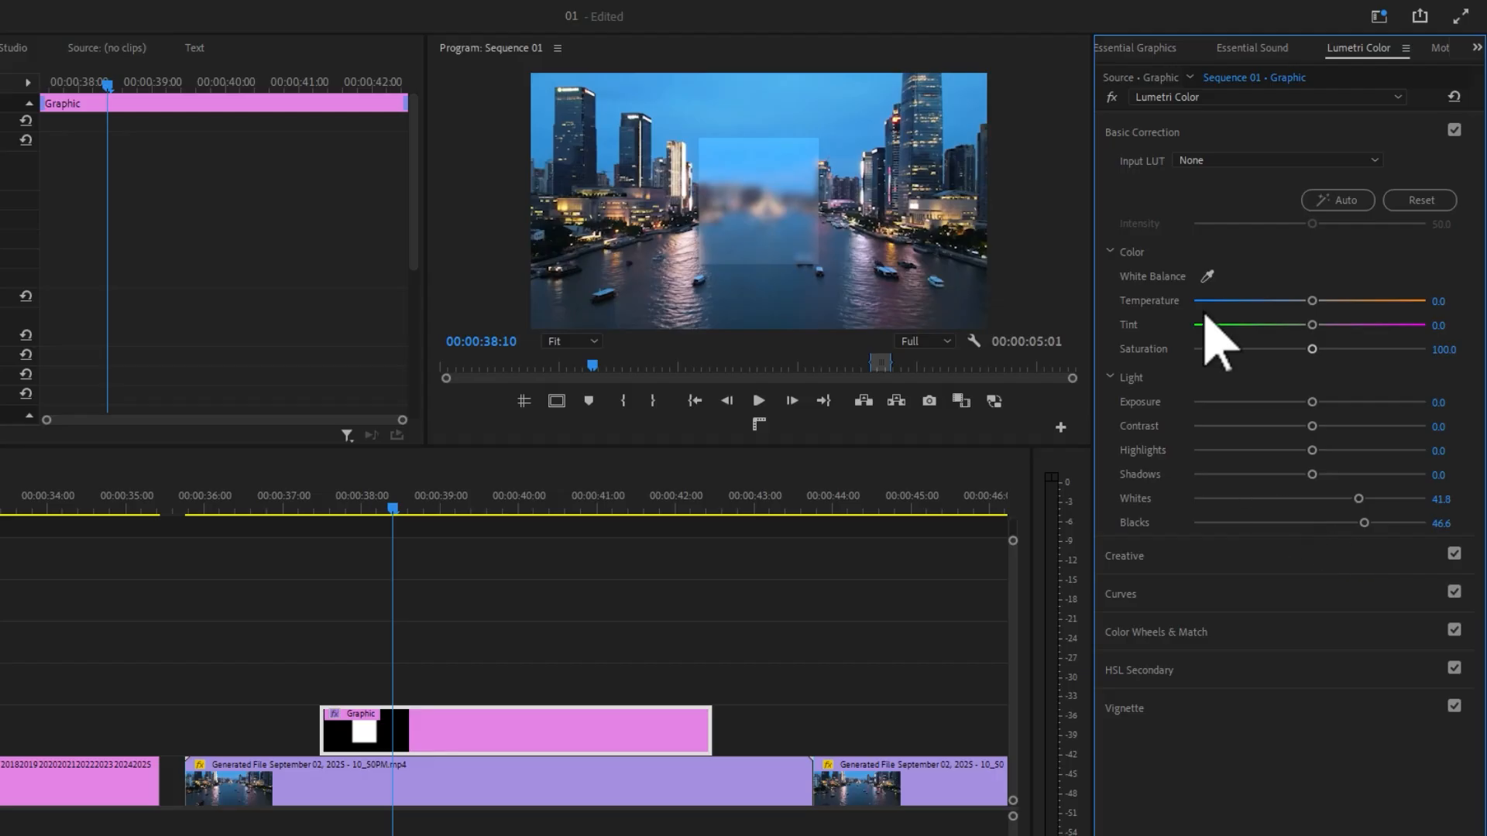
- Round the corners of Shape 01 with a corner radius of 51.7
click(1136, 47)
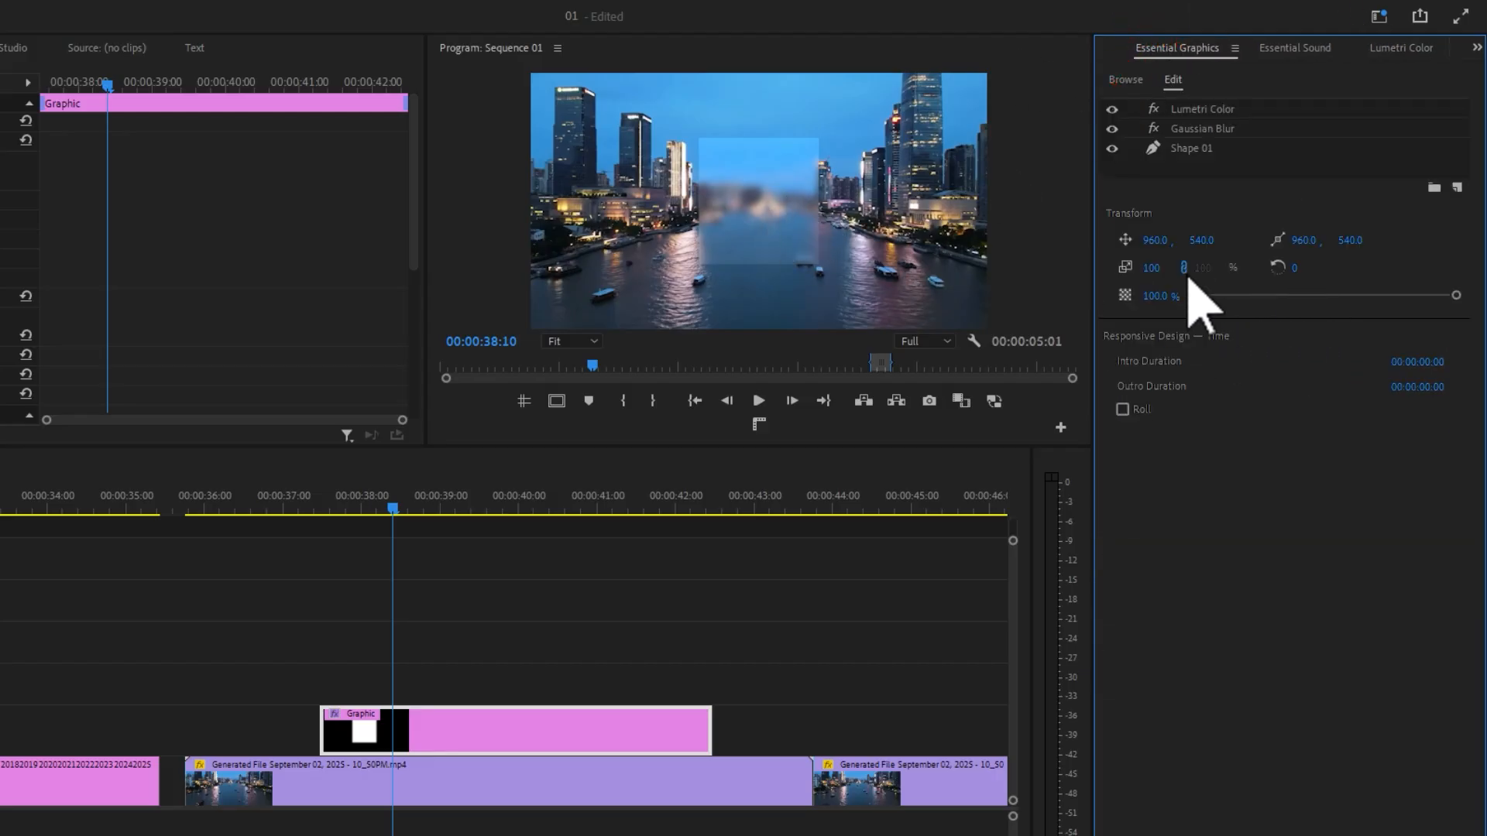
click(1199, 151)
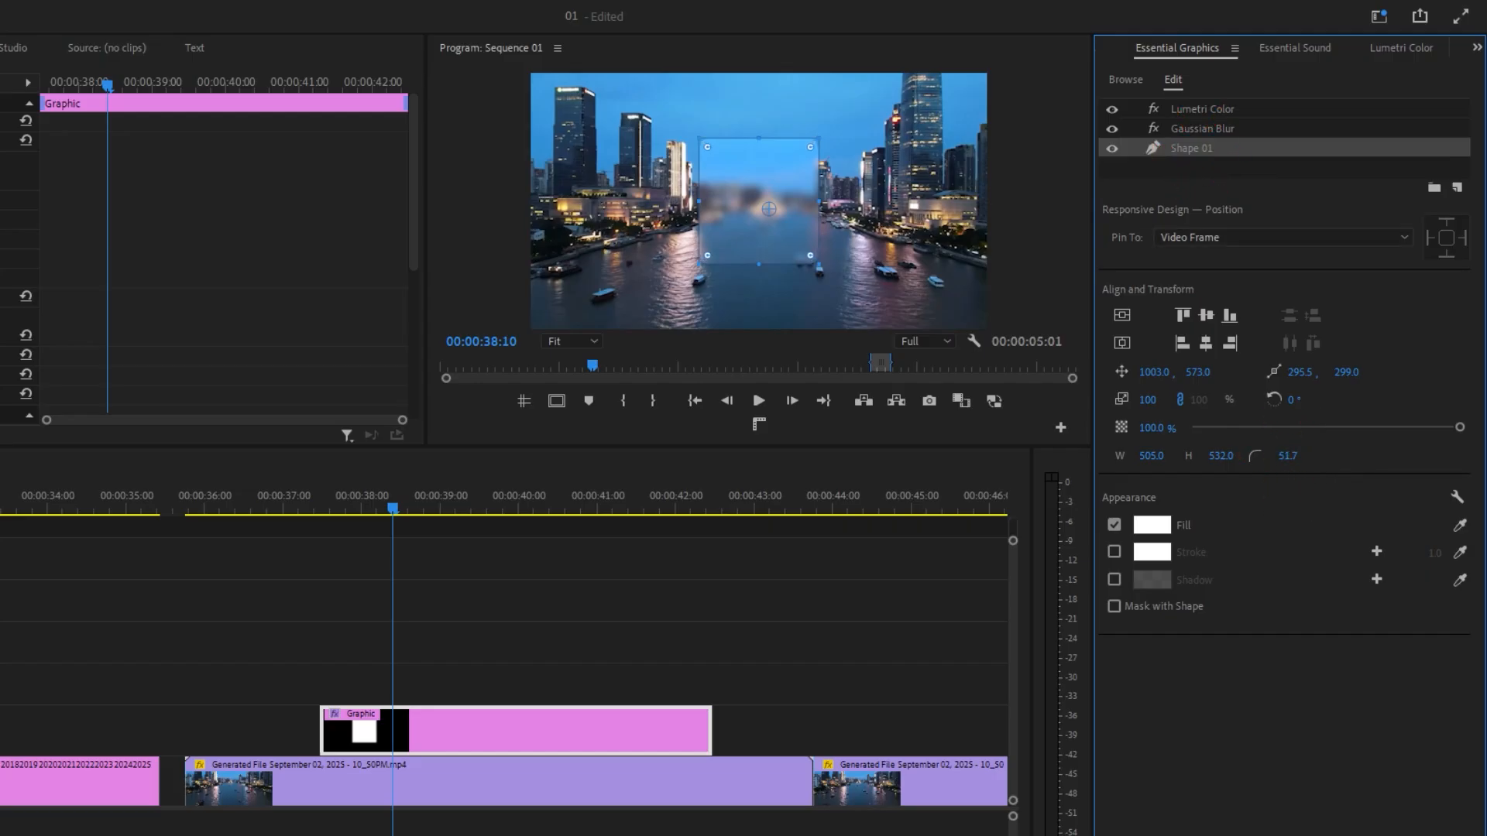
click(643, 486)
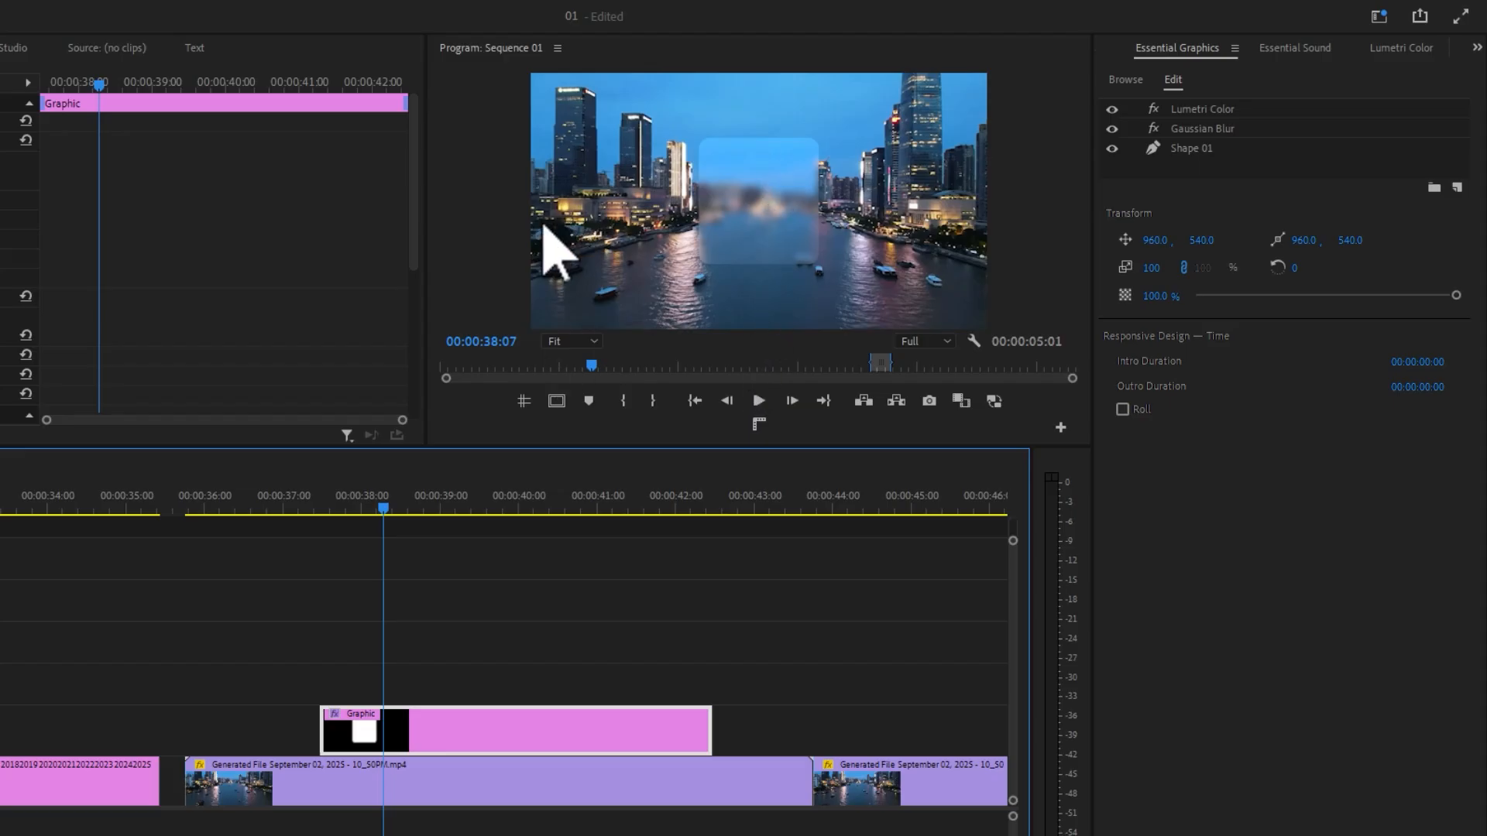
- Keyframe the shape's Transform Position at the clip start, 00:00:37:12, with a vertical value of 1397 so it sits below the frame
click(367, 511)
drag(370, 515, 325, 532)
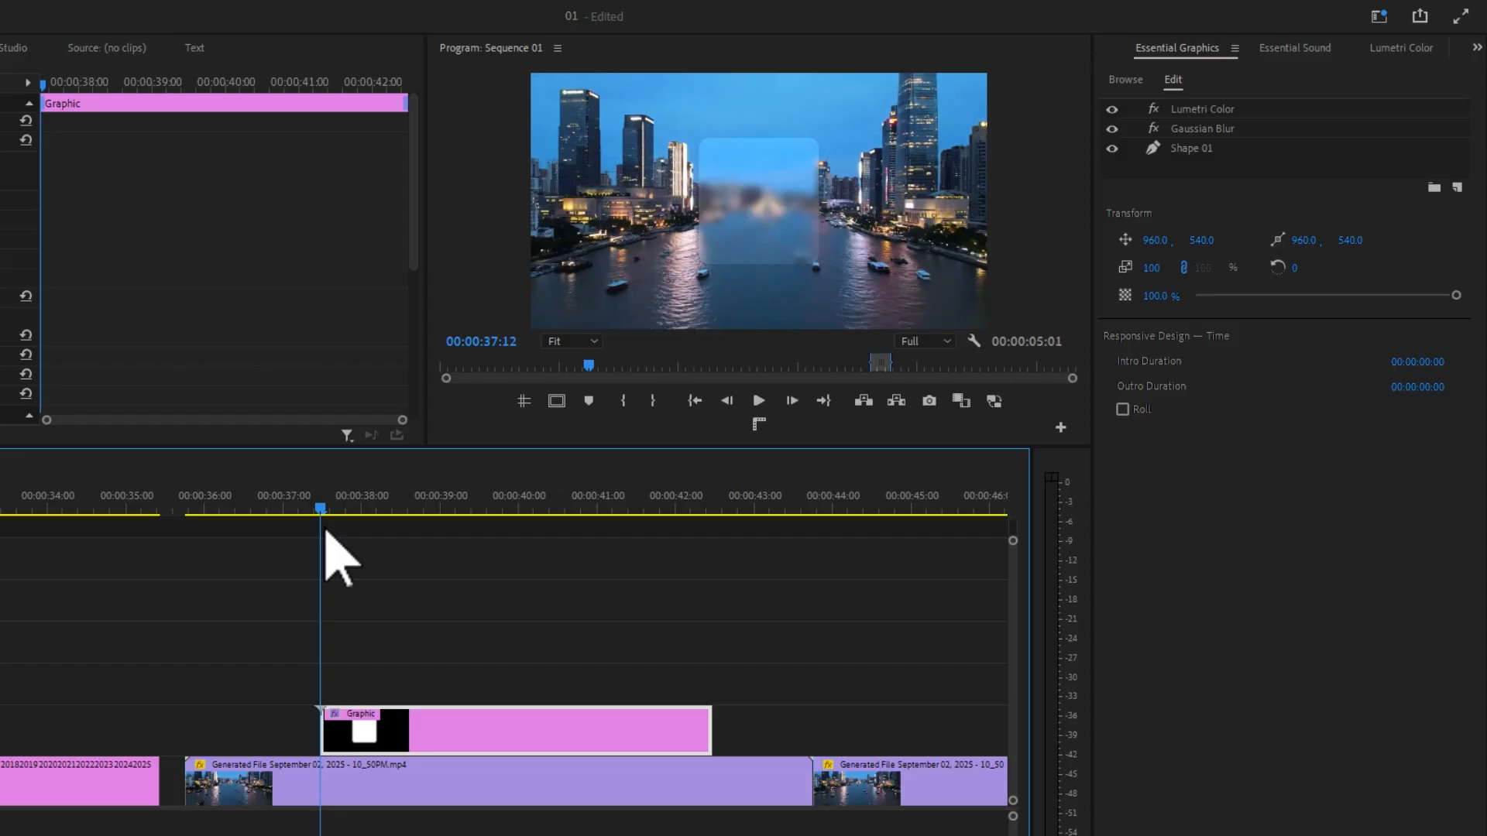
click(18, 144)
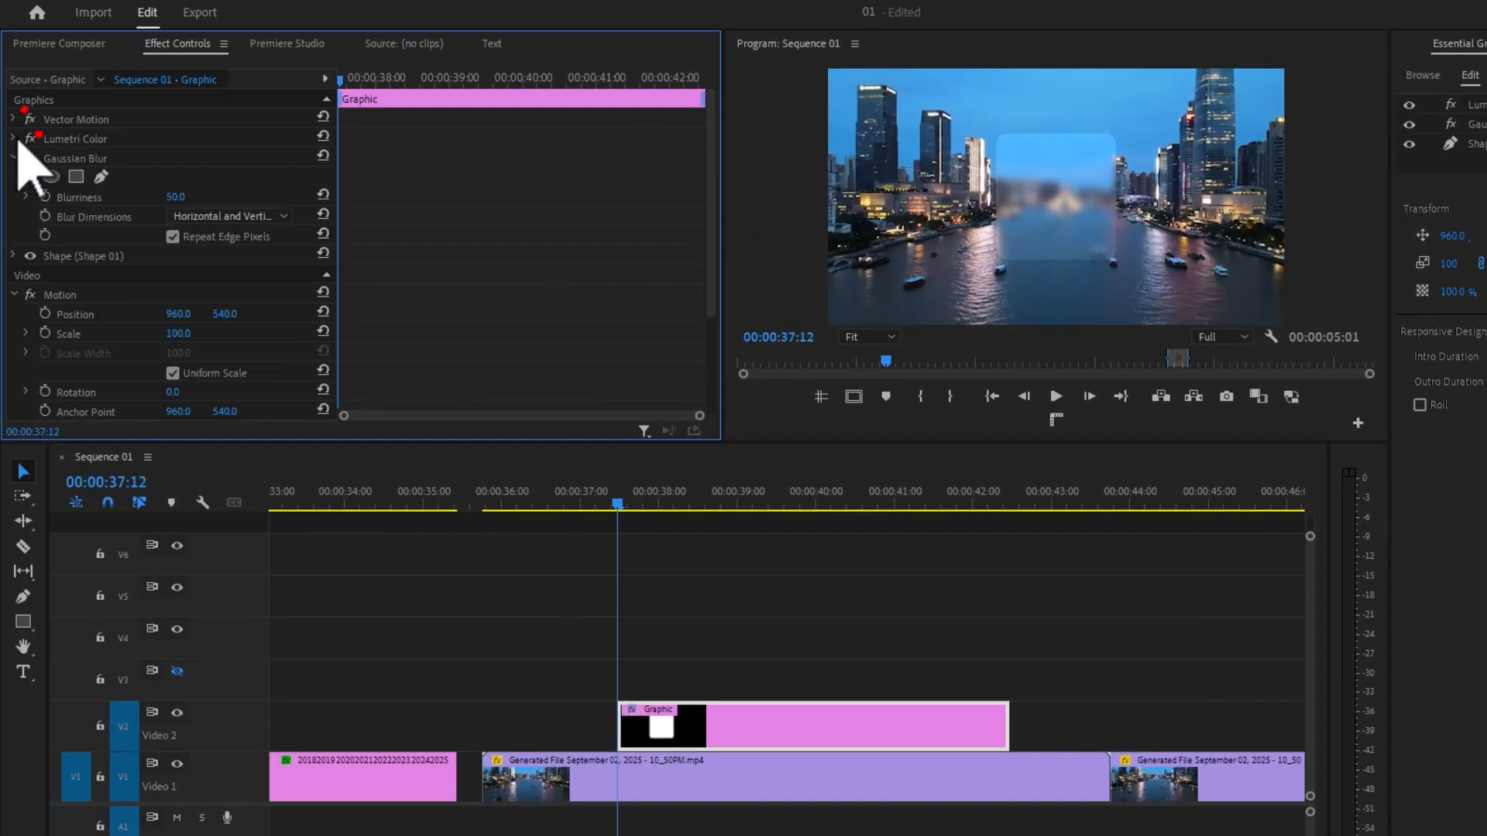
click(16, 259)
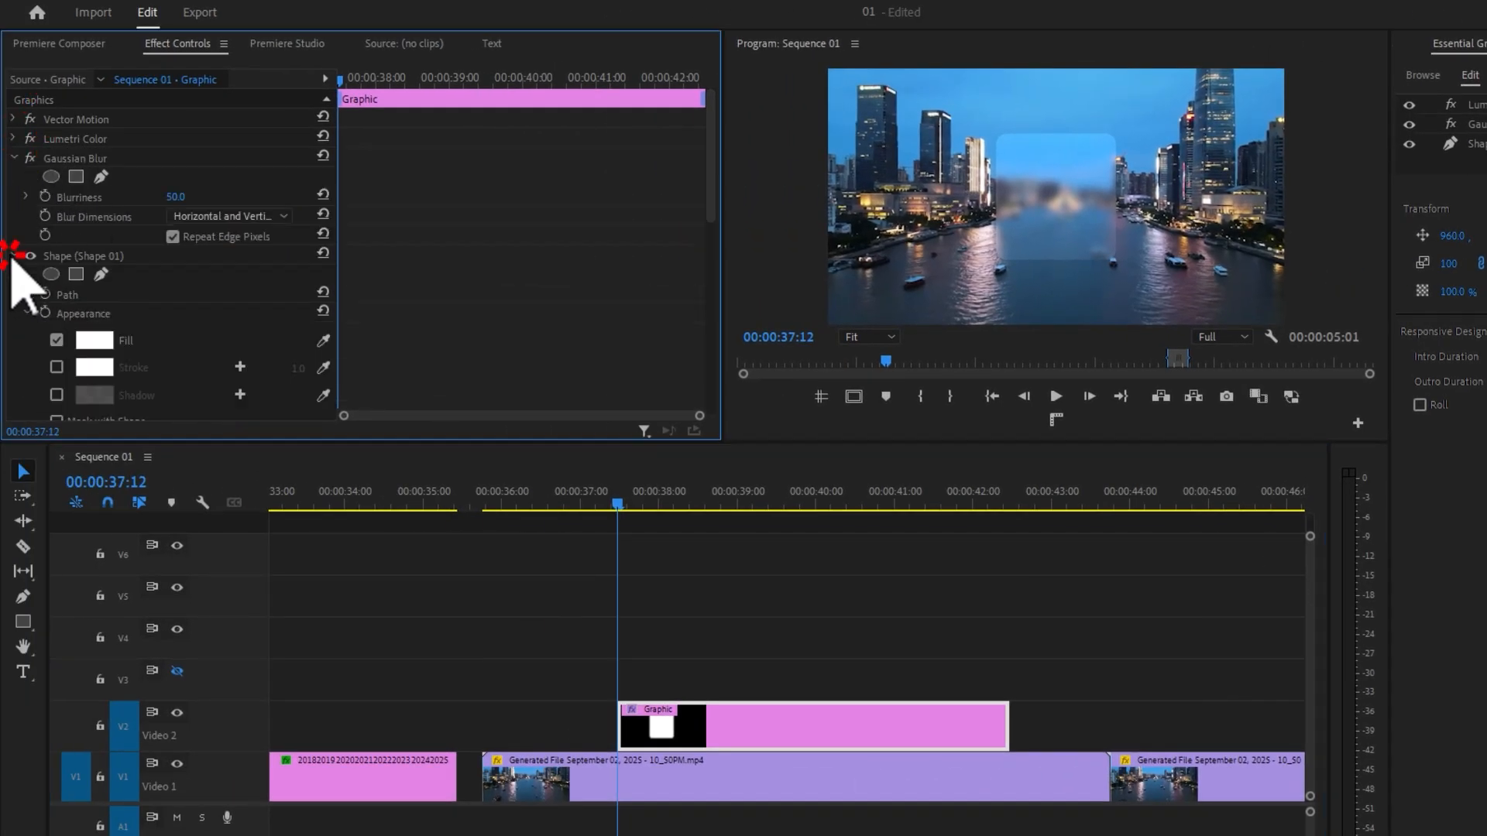
click(710, 188)
drag(710, 188, 703, 332)
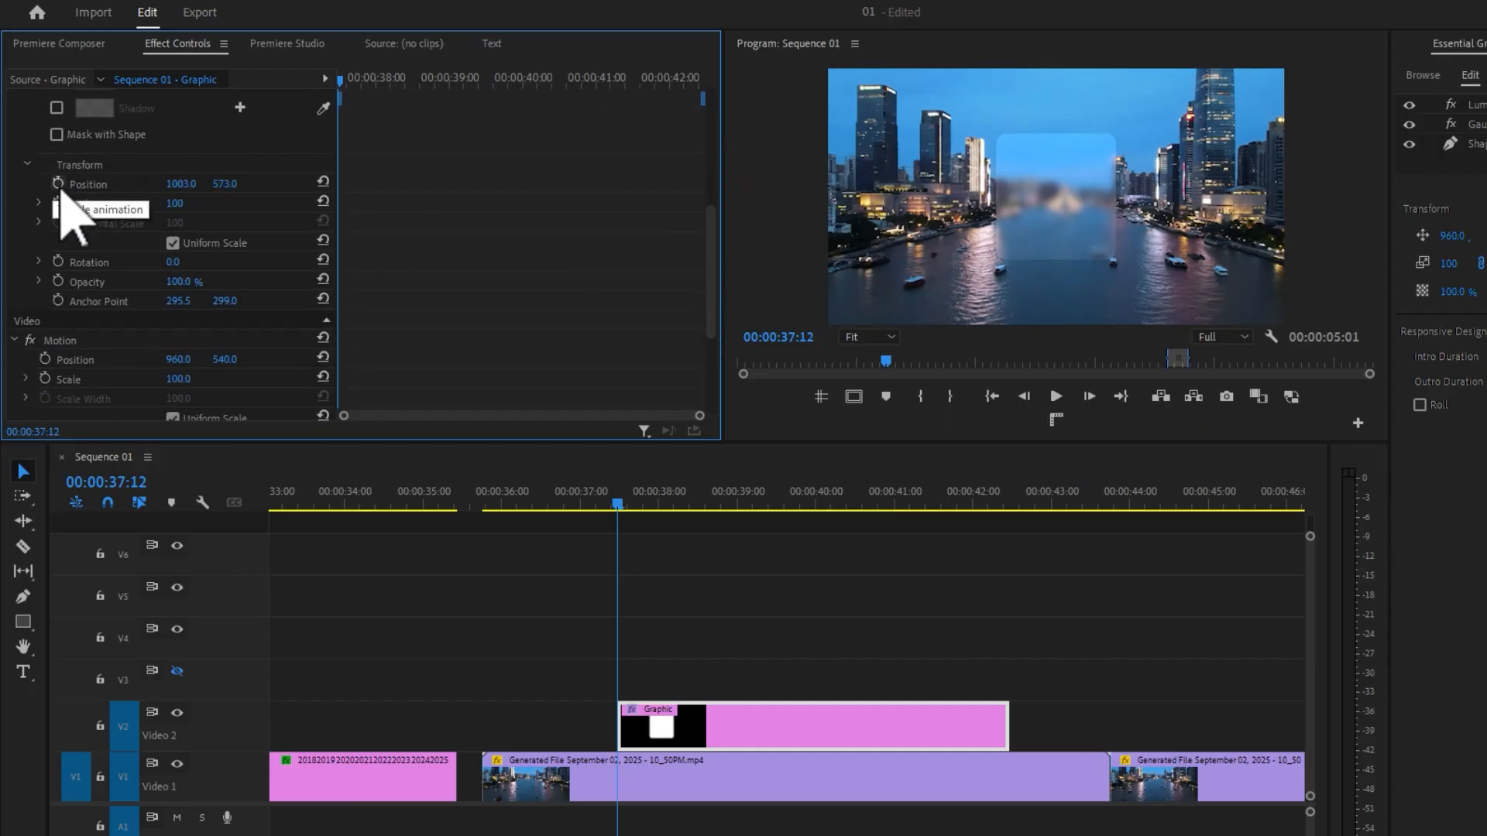
click(60, 186)
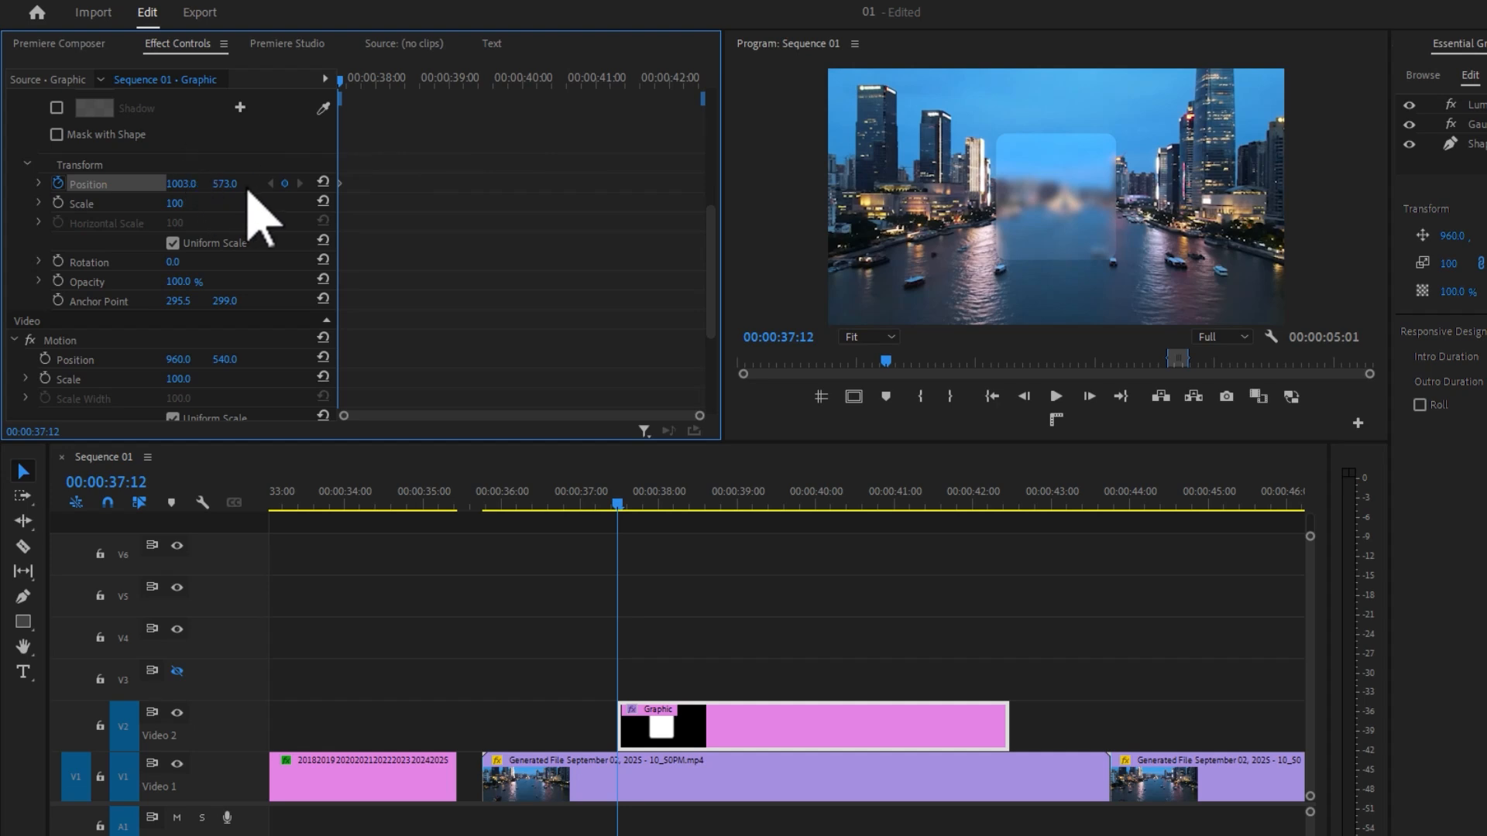
drag(226, 185, 271, 185)
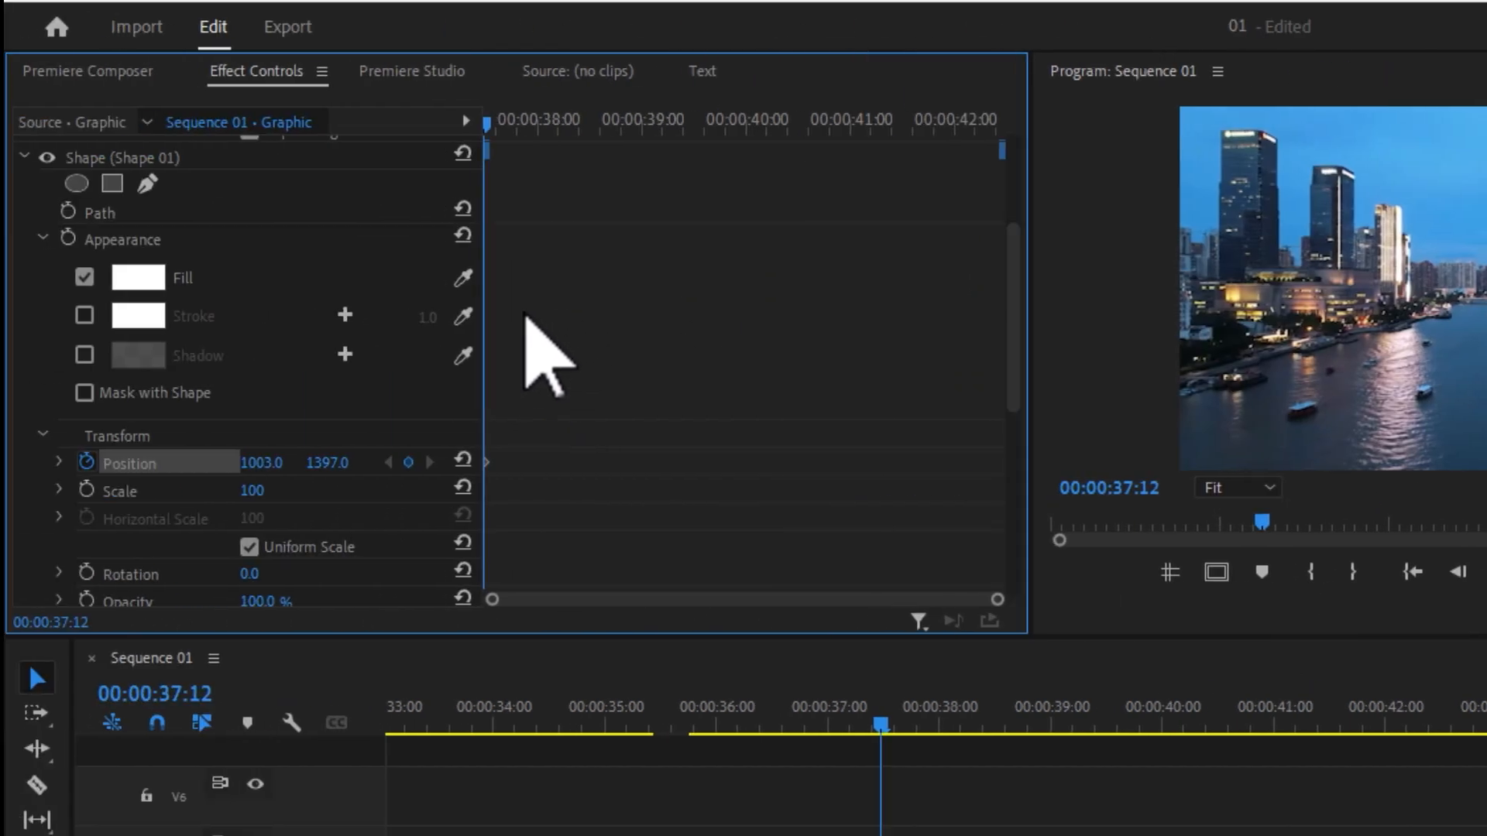
- Keyframe the shape's vertical position at 573 at 00:00:38:12
key(space)
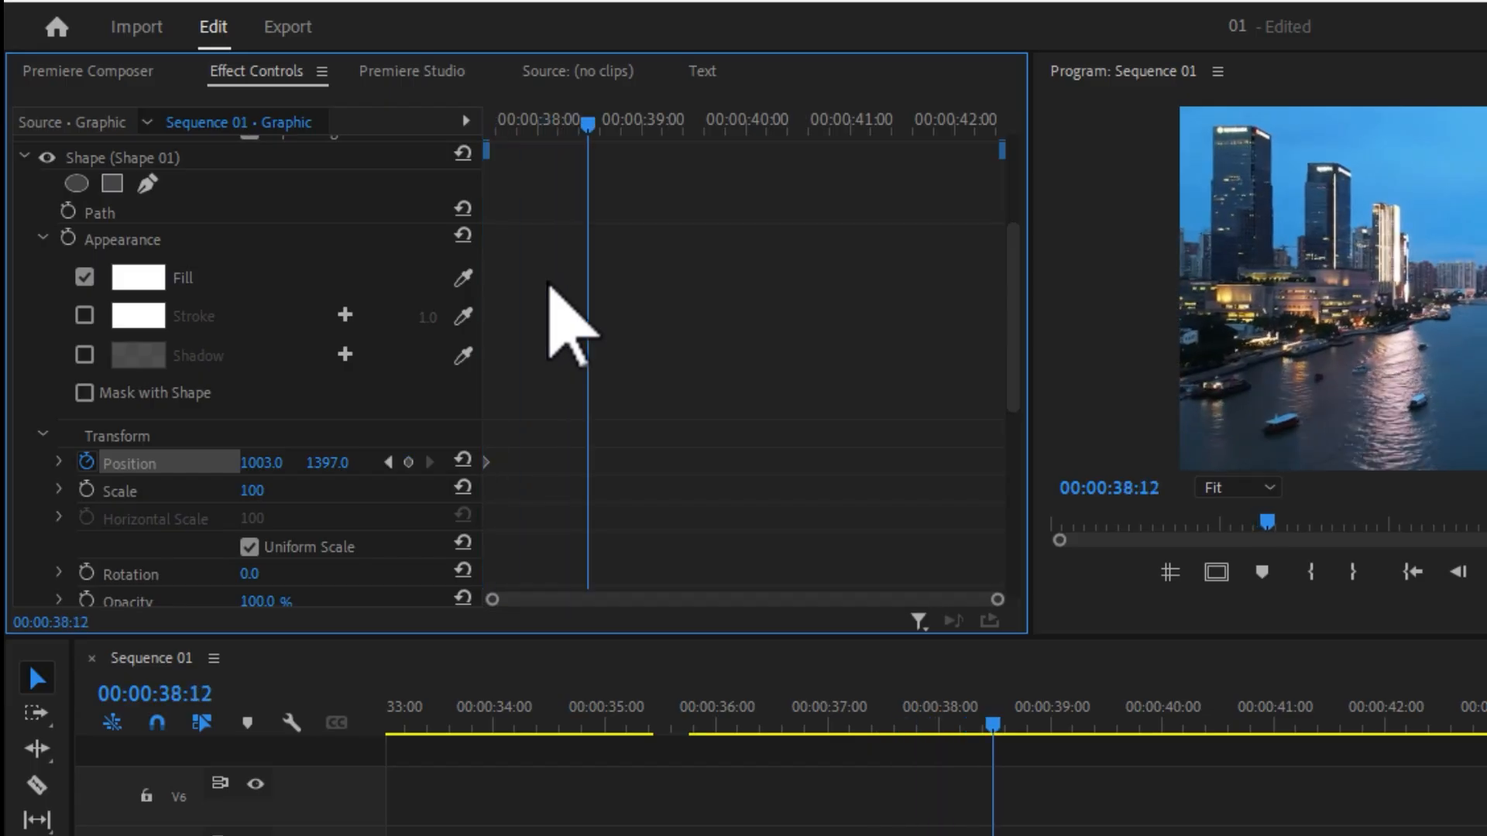
click(323, 462)
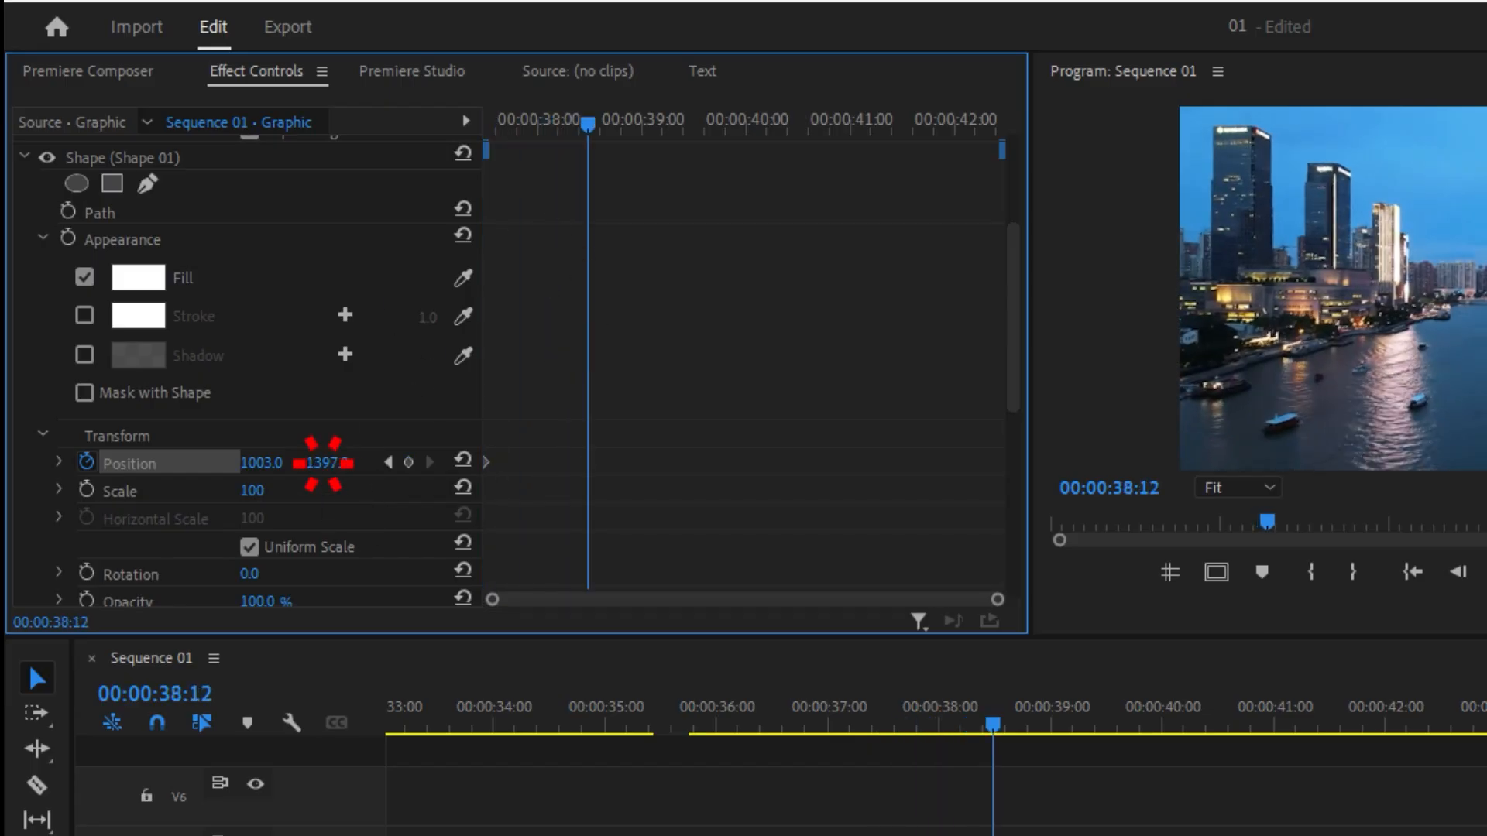
text(576)
key(Return)
click(332, 463)
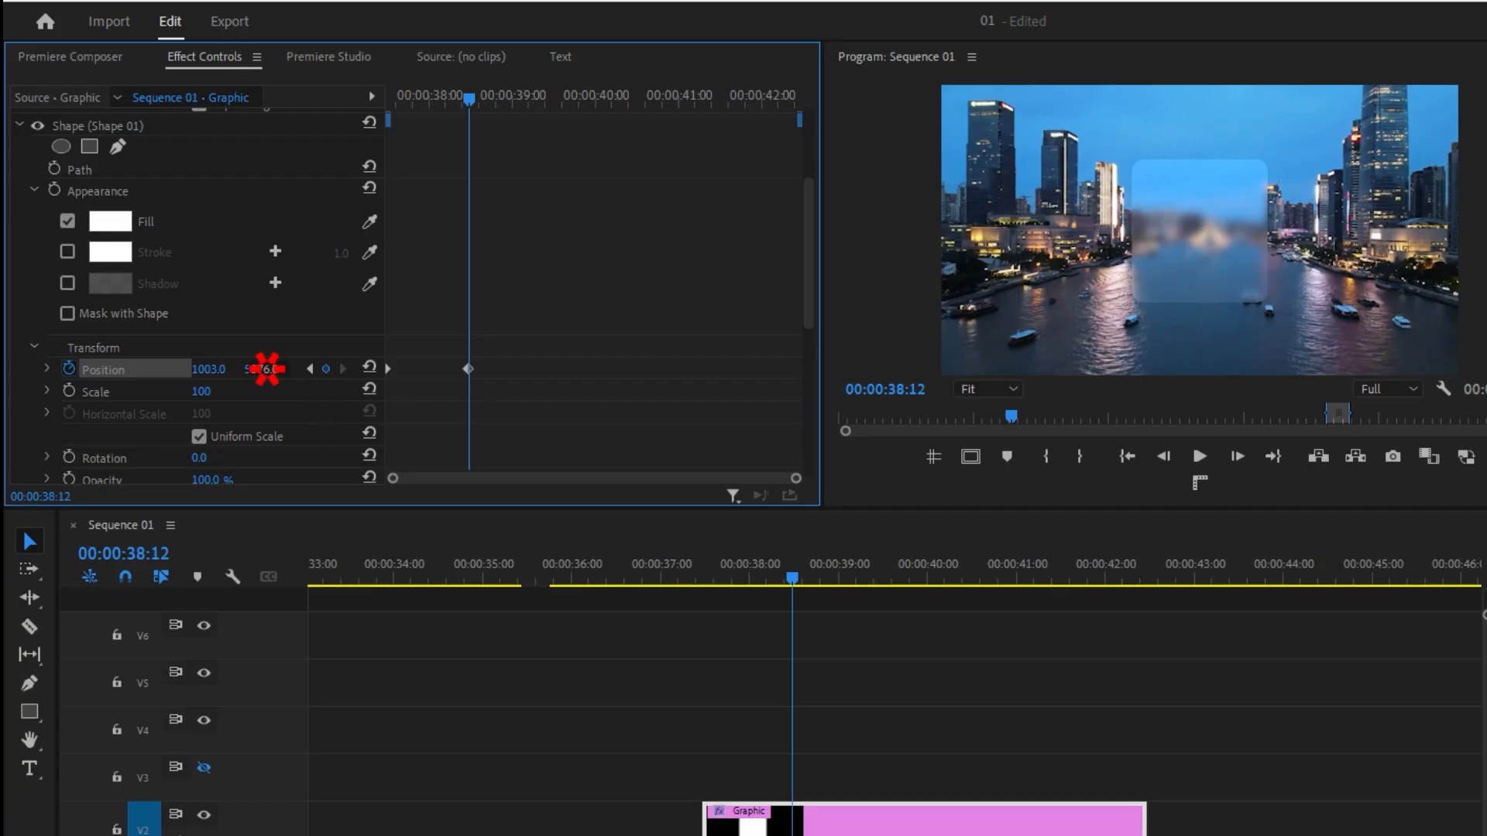
text(573)
key(Return)
- Apply Ease In and Ease Out temporal interpolation to both of the shape's Position keyframes
click(504, 331)
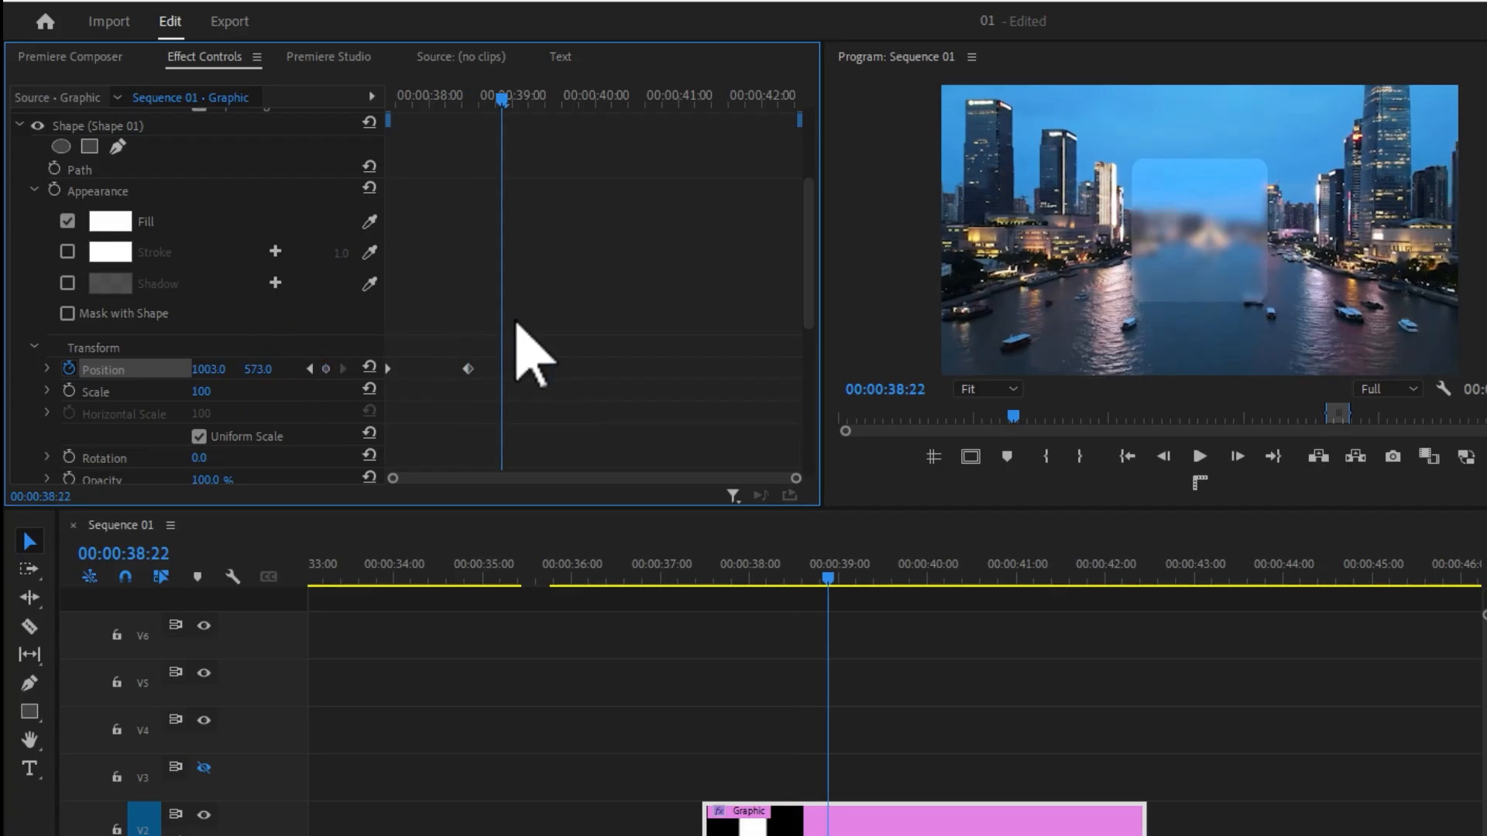
right_click(467, 370)
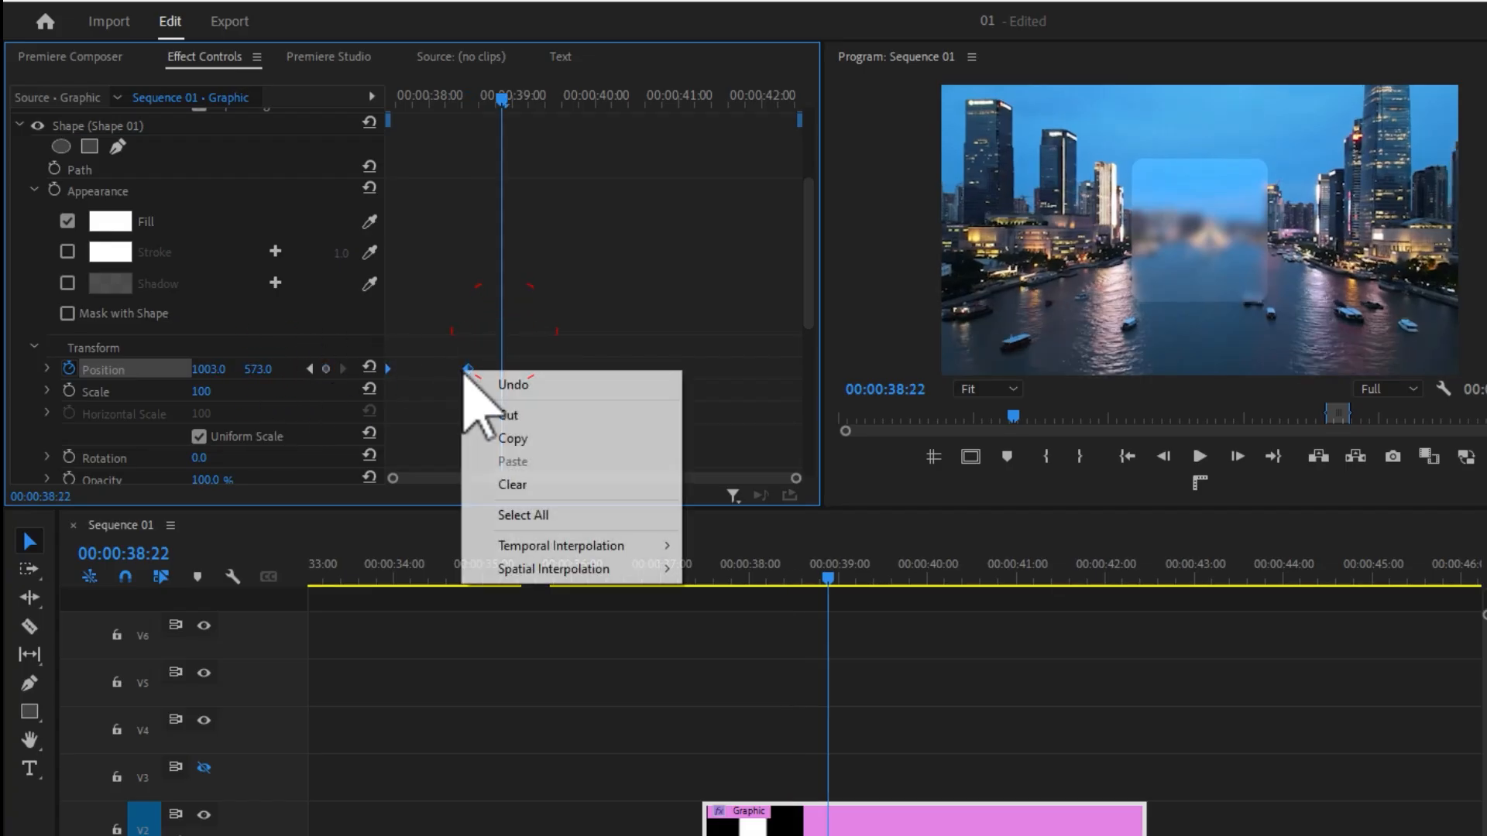
click(543, 547)
click(803, 671)
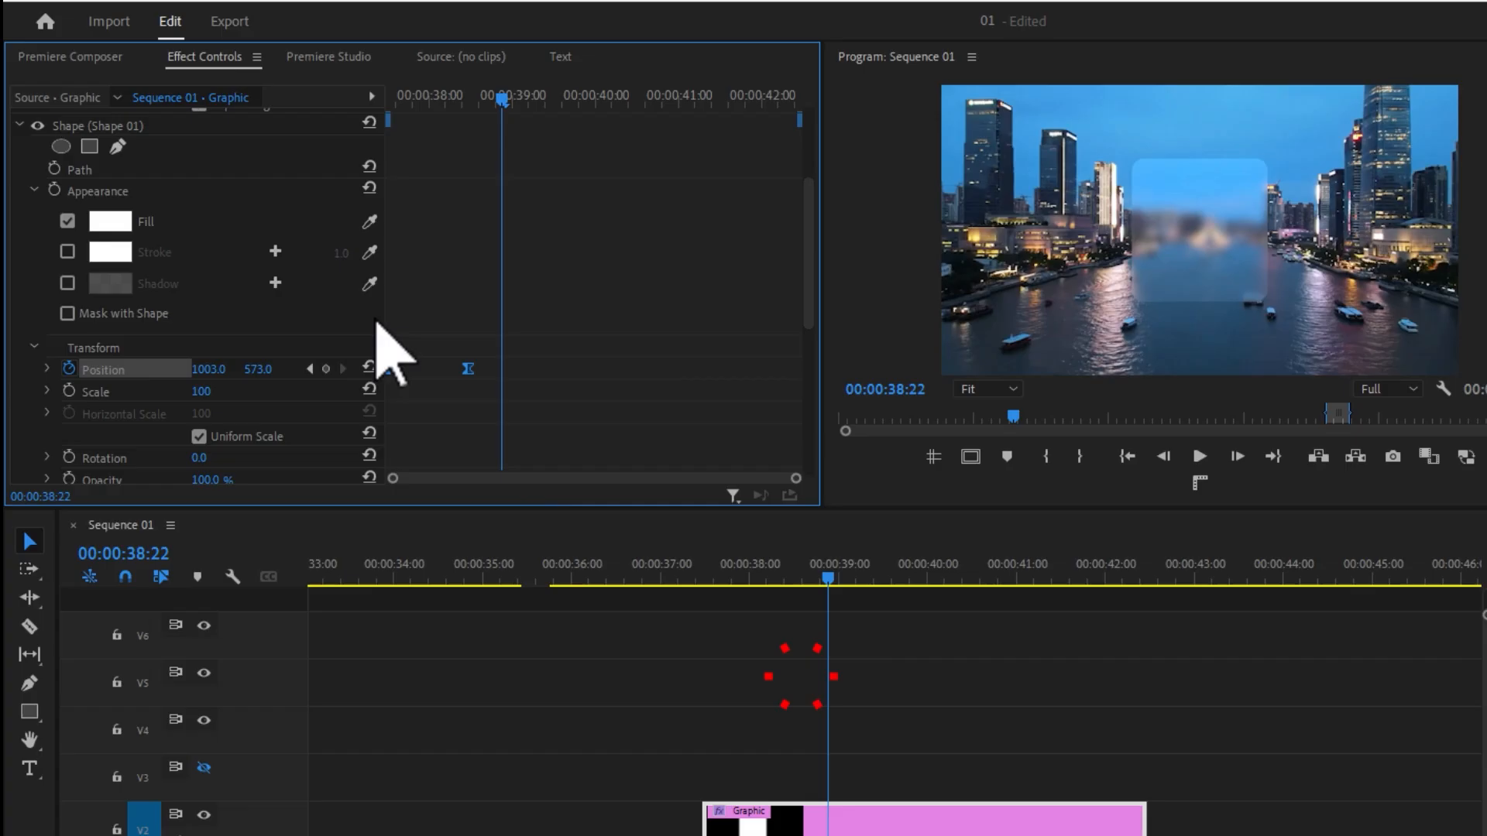
right_click(468, 368)
click(544, 540)
click(744, 685)
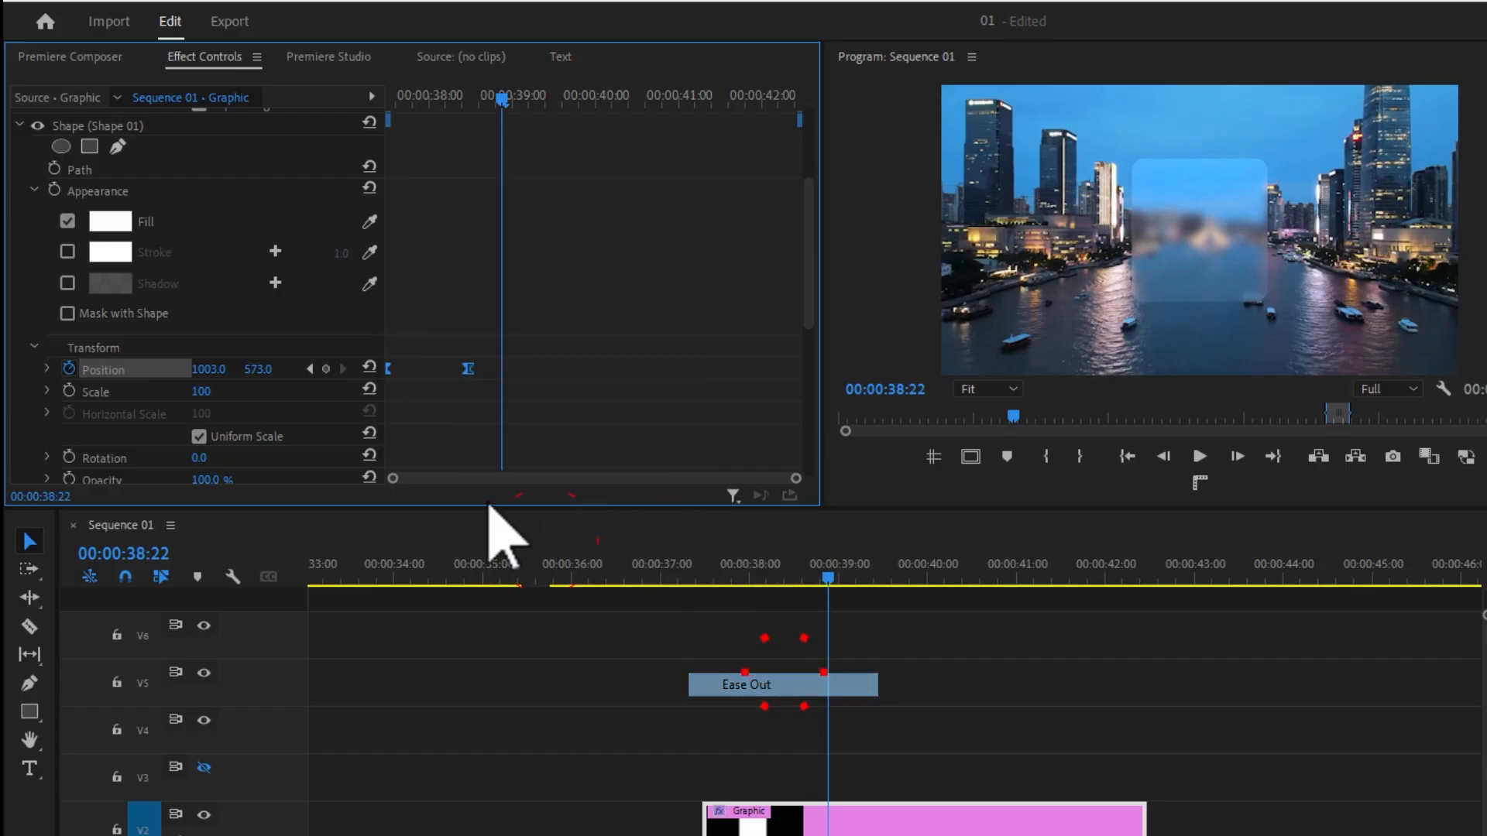
- Reshape the Position velocity curve so the shape moves fast at the start and slows gradually into the second keyframe
click(46, 369)
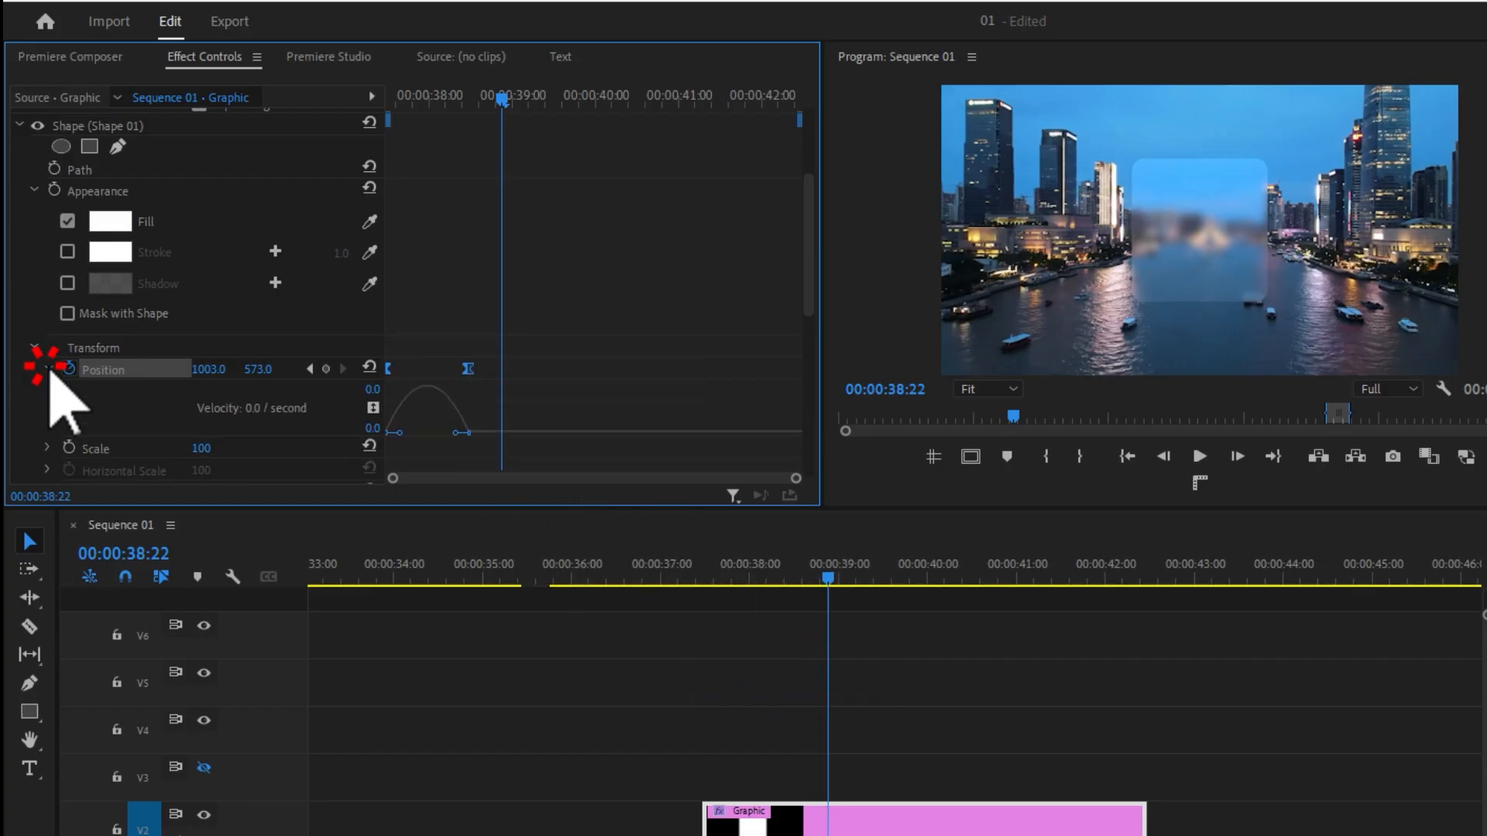
click(467, 369)
drag(457, 432, 392, 440)
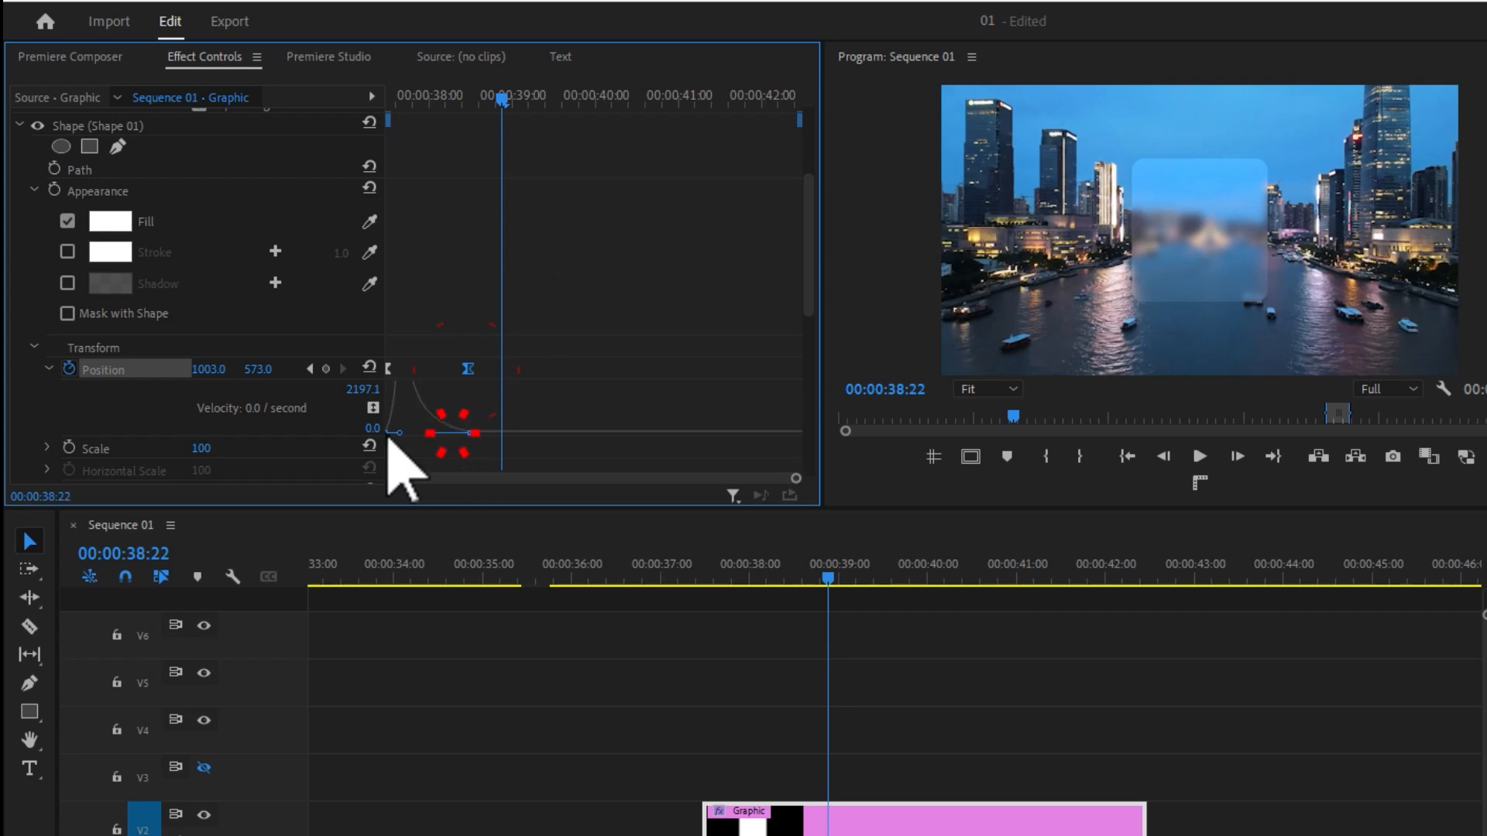
- Play back the glass shape's position animation from the start of the graphic clip
click(399, 96)
key(space)
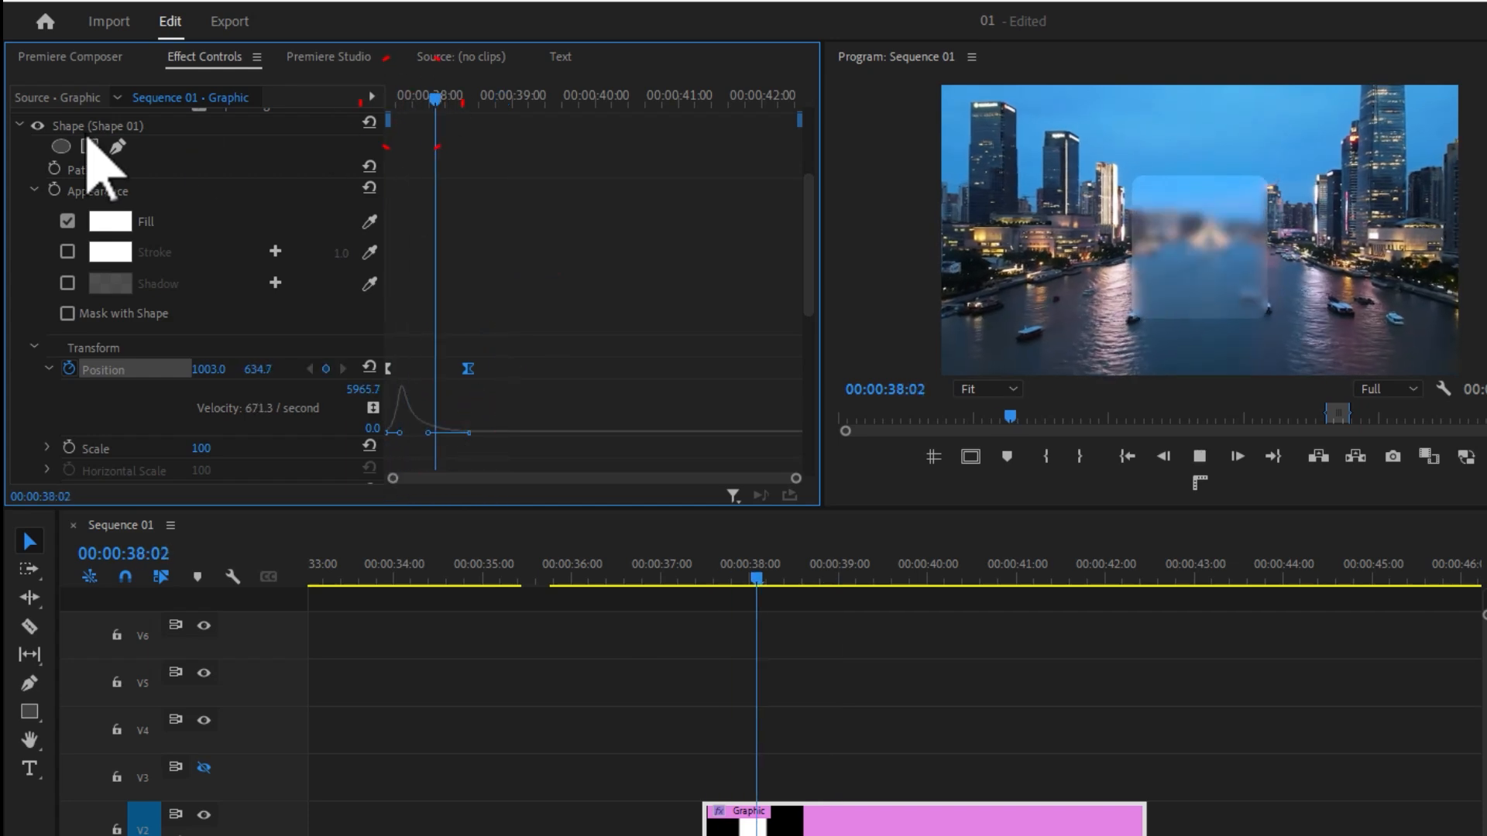
drag(745, 567, 846, 805)
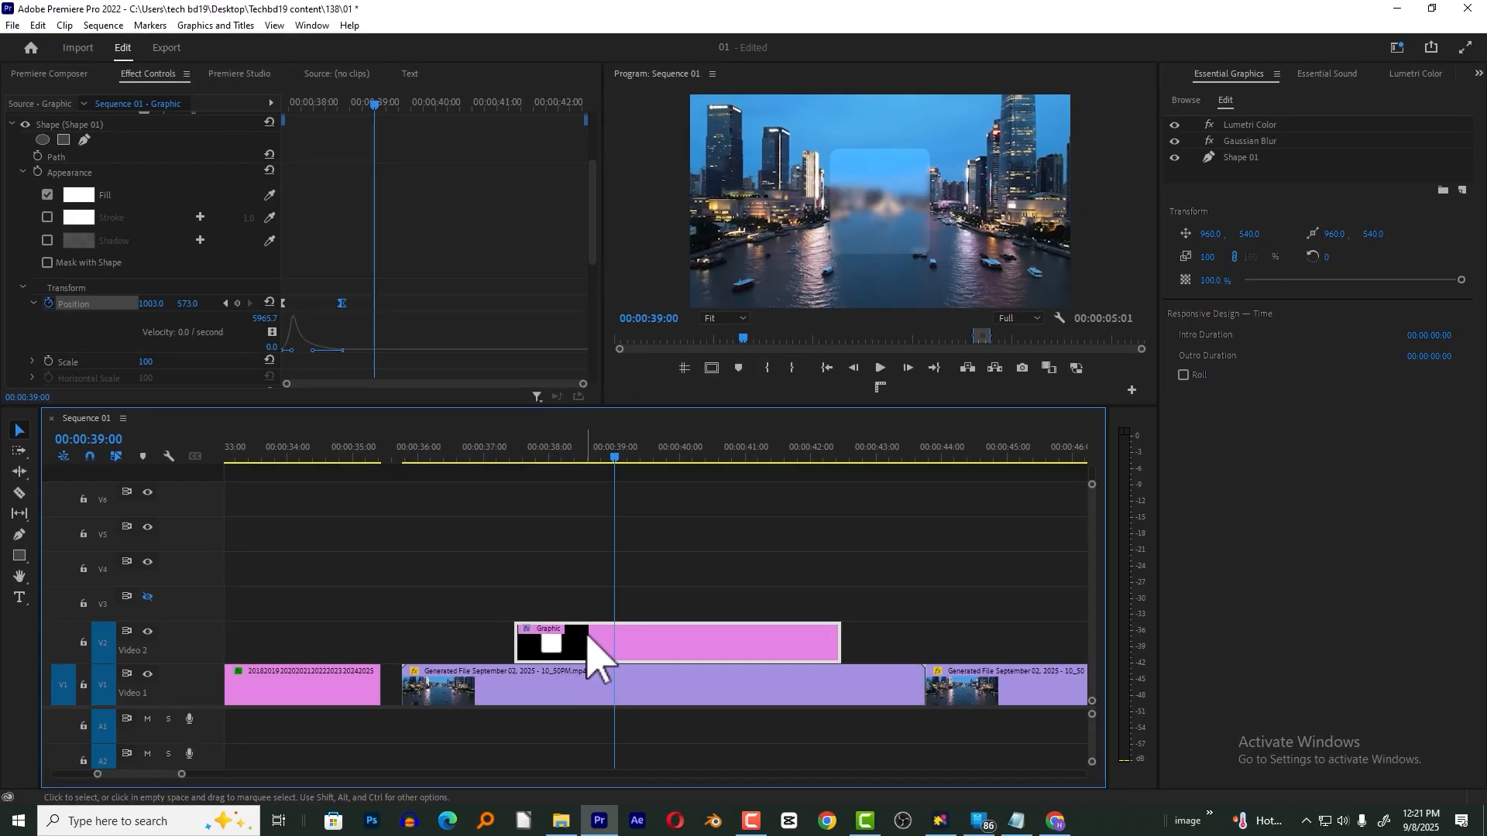
- Duplicate the graphic clip from track V2 directly above onto V3 and turn on V3's track output
drag(581, 653, 573, 612)
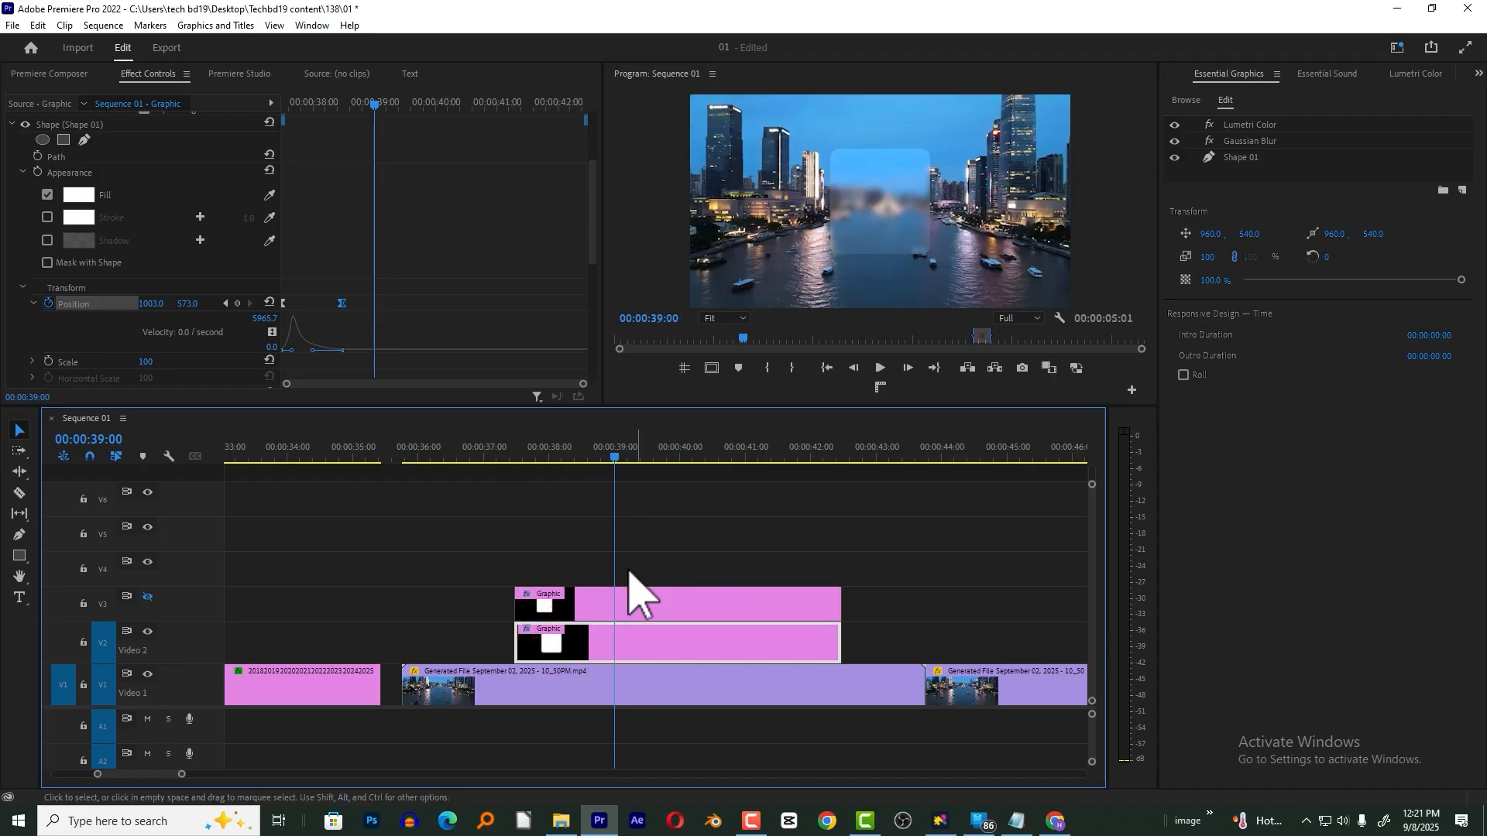
click(623, 604)
key(Right)
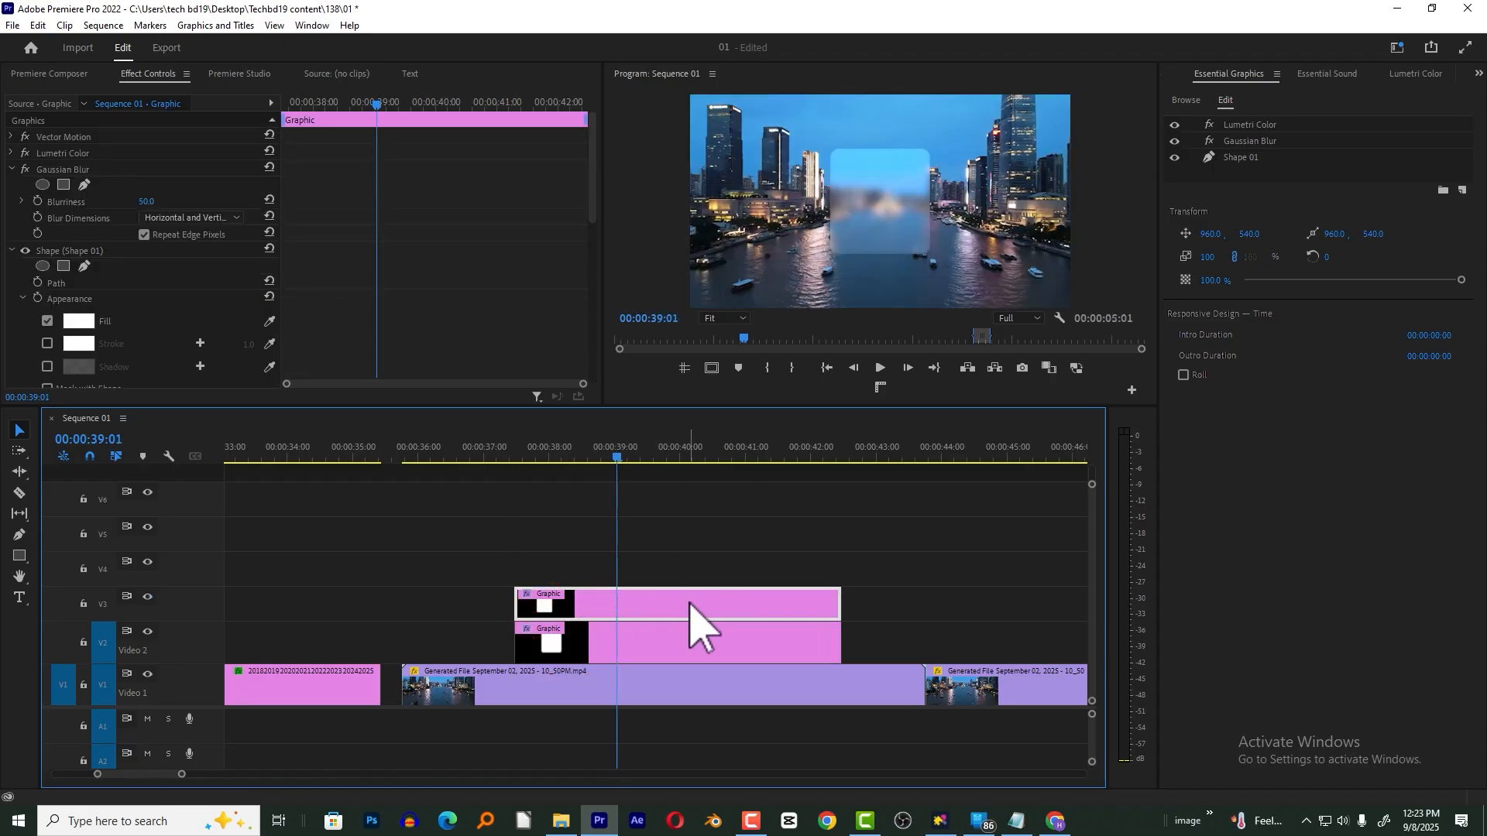
- Turn off Adjustment Layer for the graphic copy on V3, delete its Gaussian Blur effect and preview the animation
right_click(688, 603)
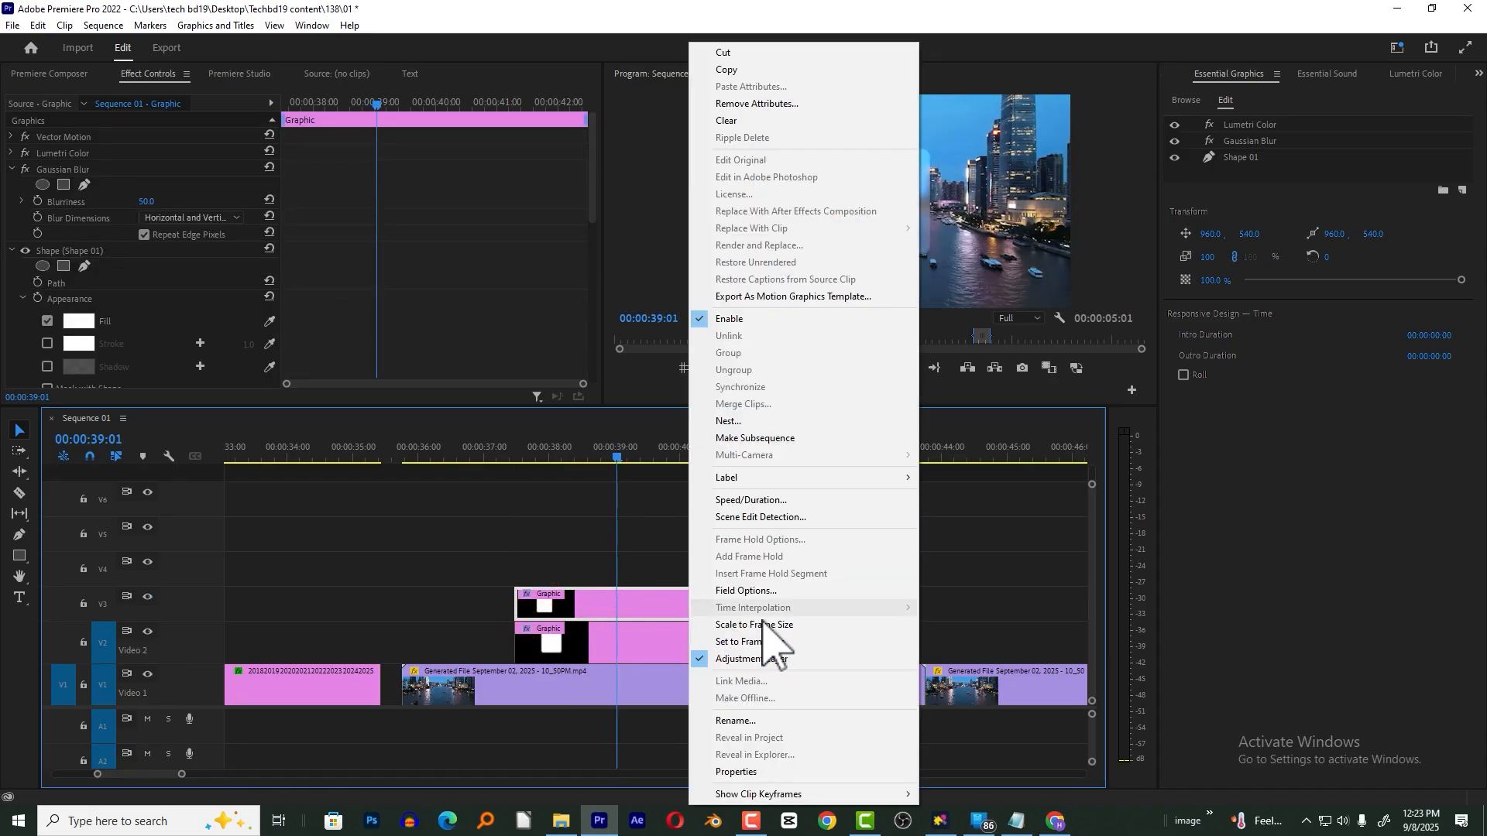
click(742, 660)
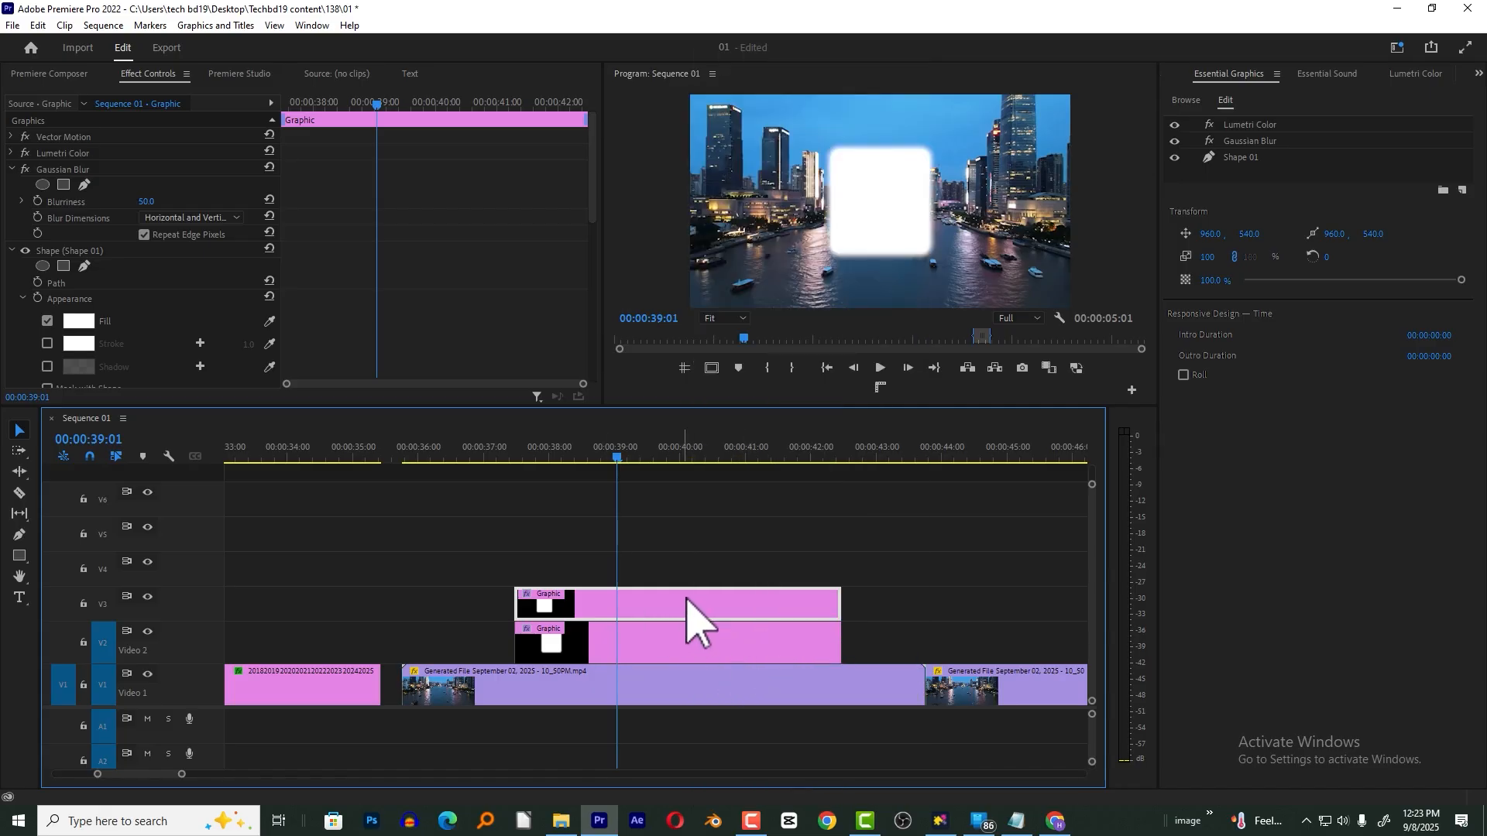
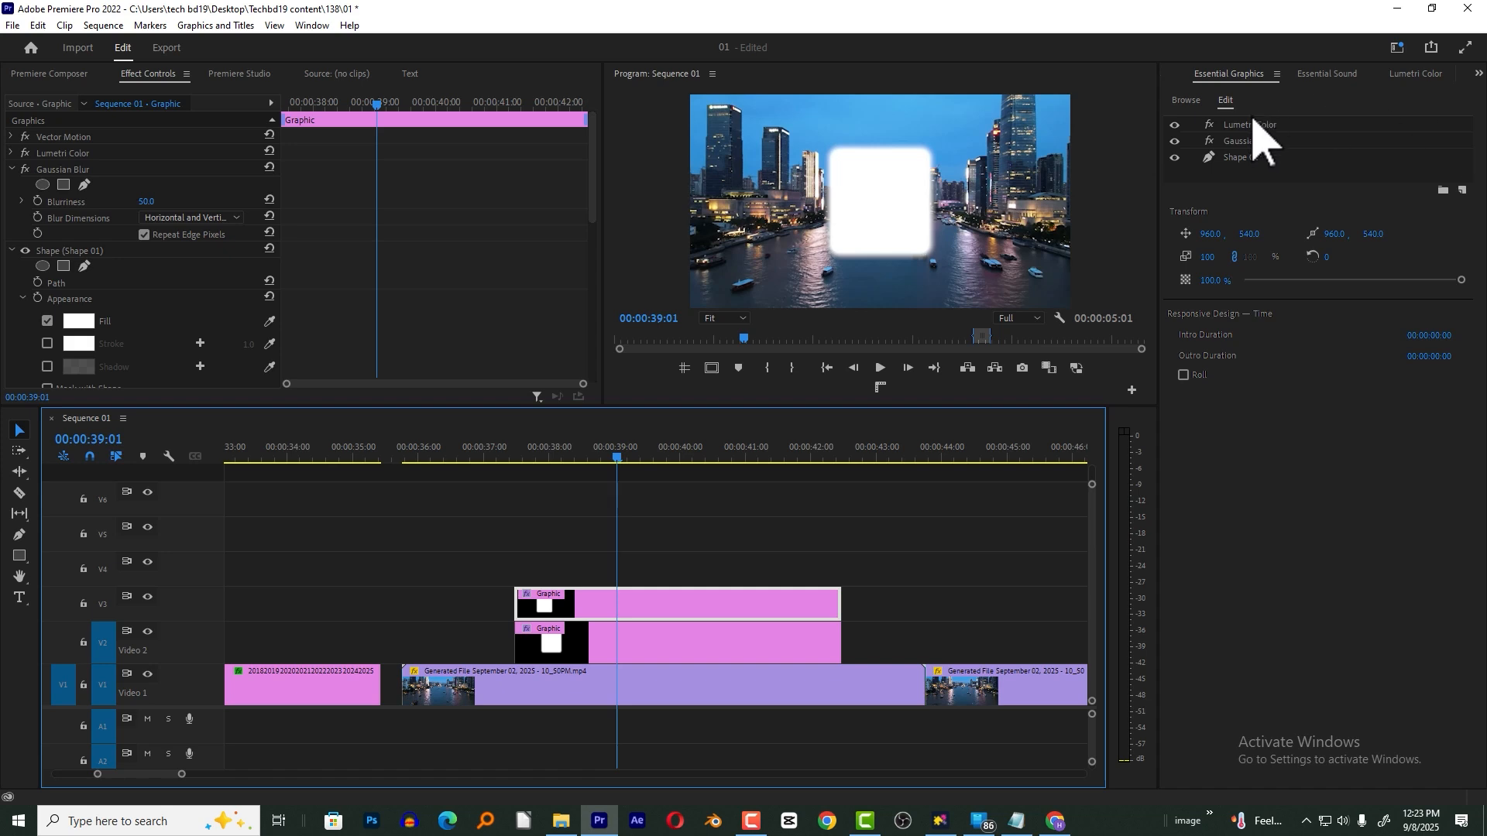
click(46, 170)
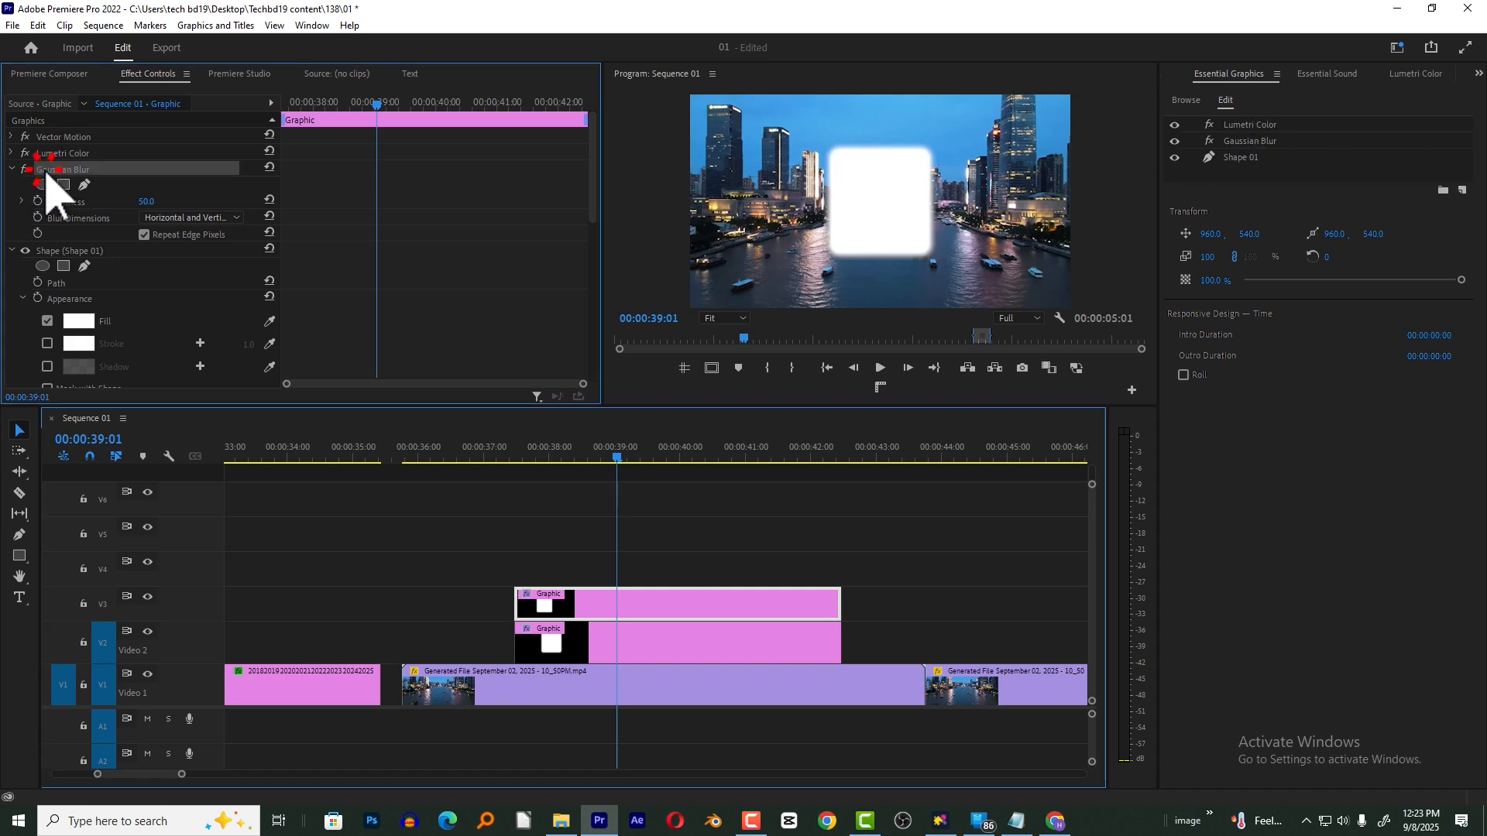
key(Delete)
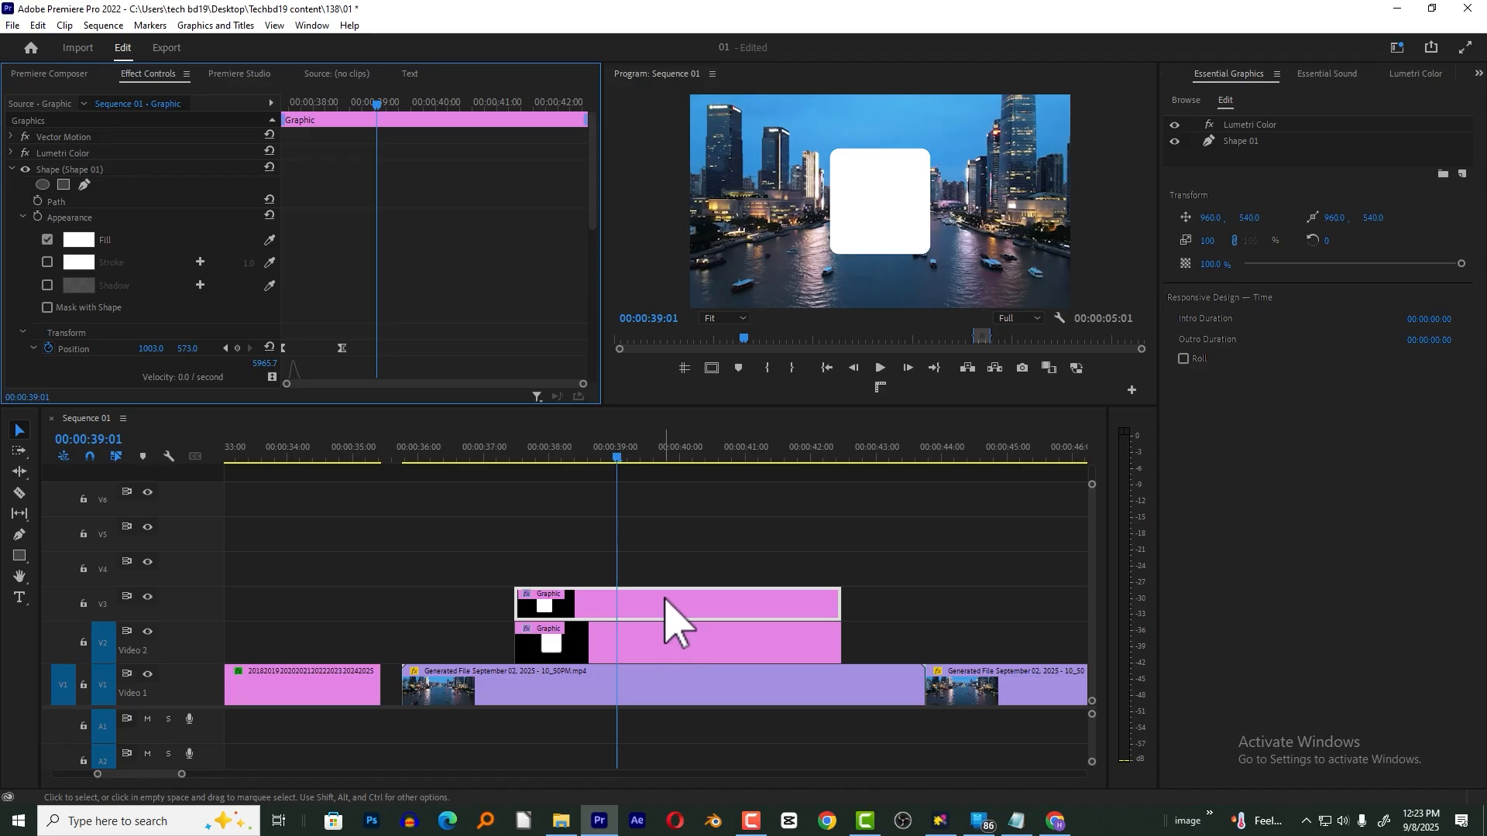
click(518, 457)
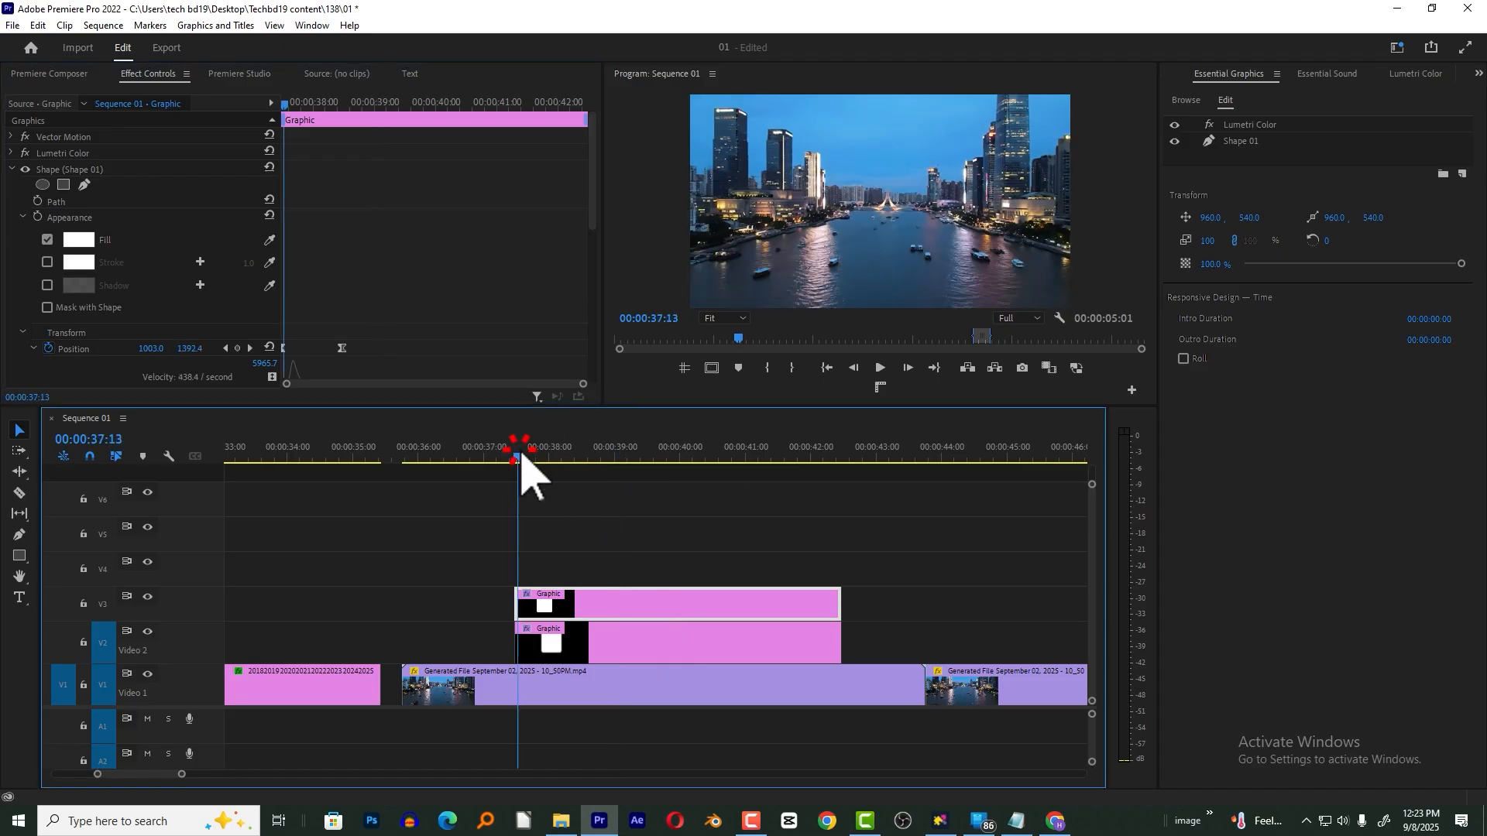
key(space)
- Replace the V3 shape's fill with a white stroke of width 3.0 and set the shape's opacity to 49.8%
click(718, 604)
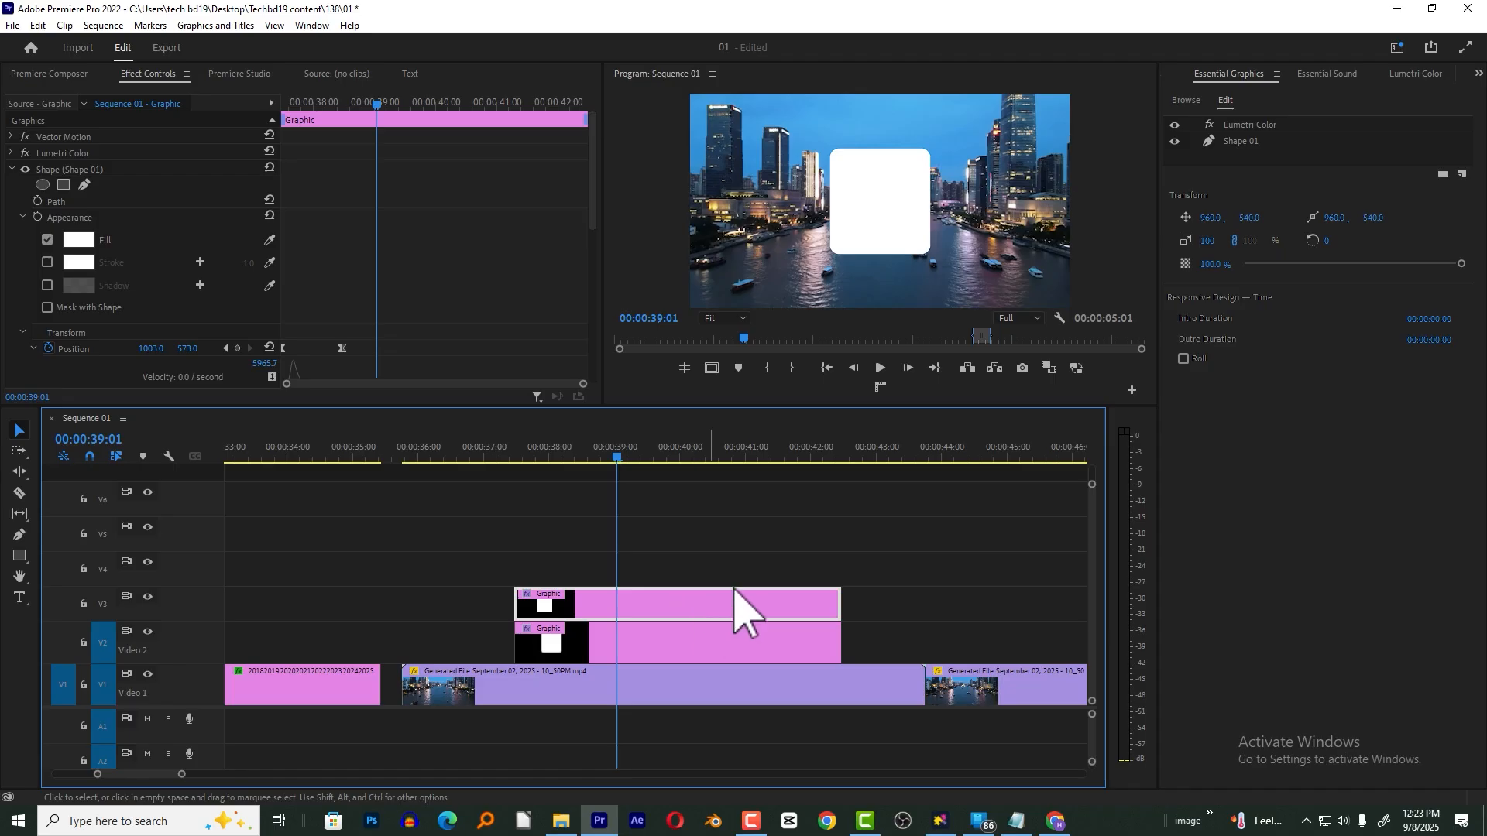
click(1242, 141)
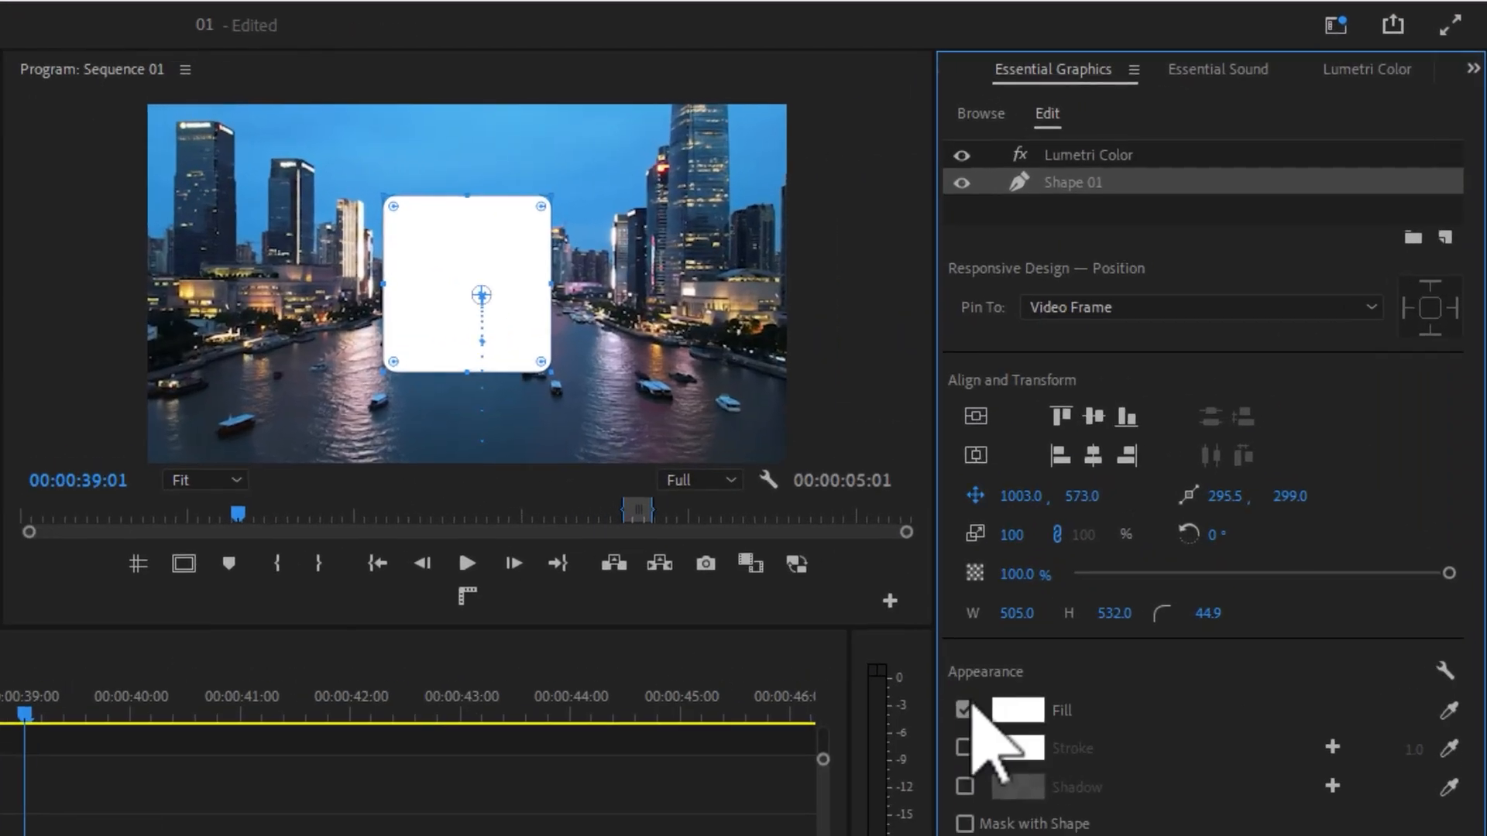
click(963, 710)
click(964, 748)
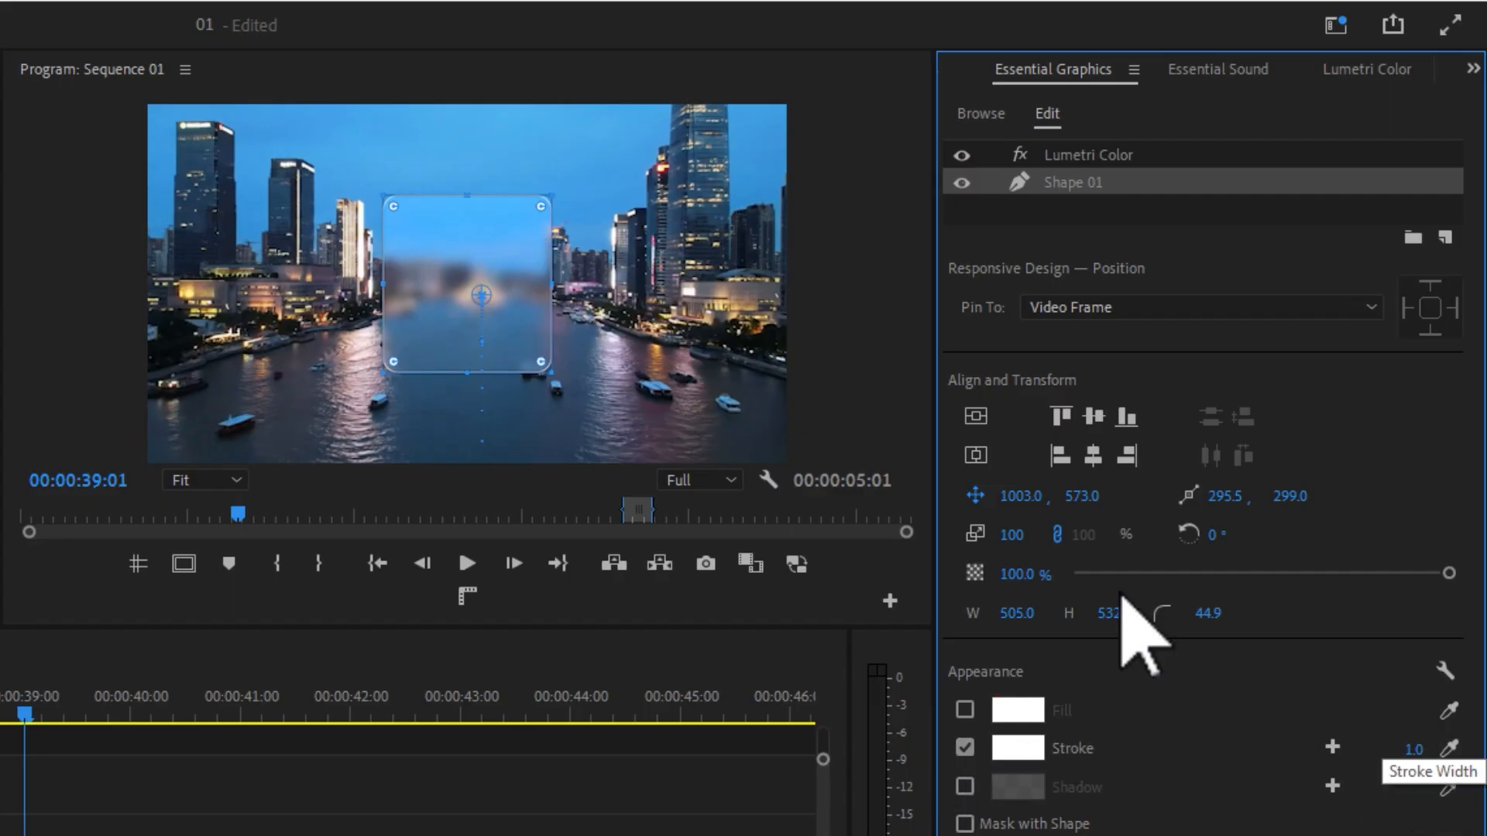
drag(1414, 752, 1433, 751)
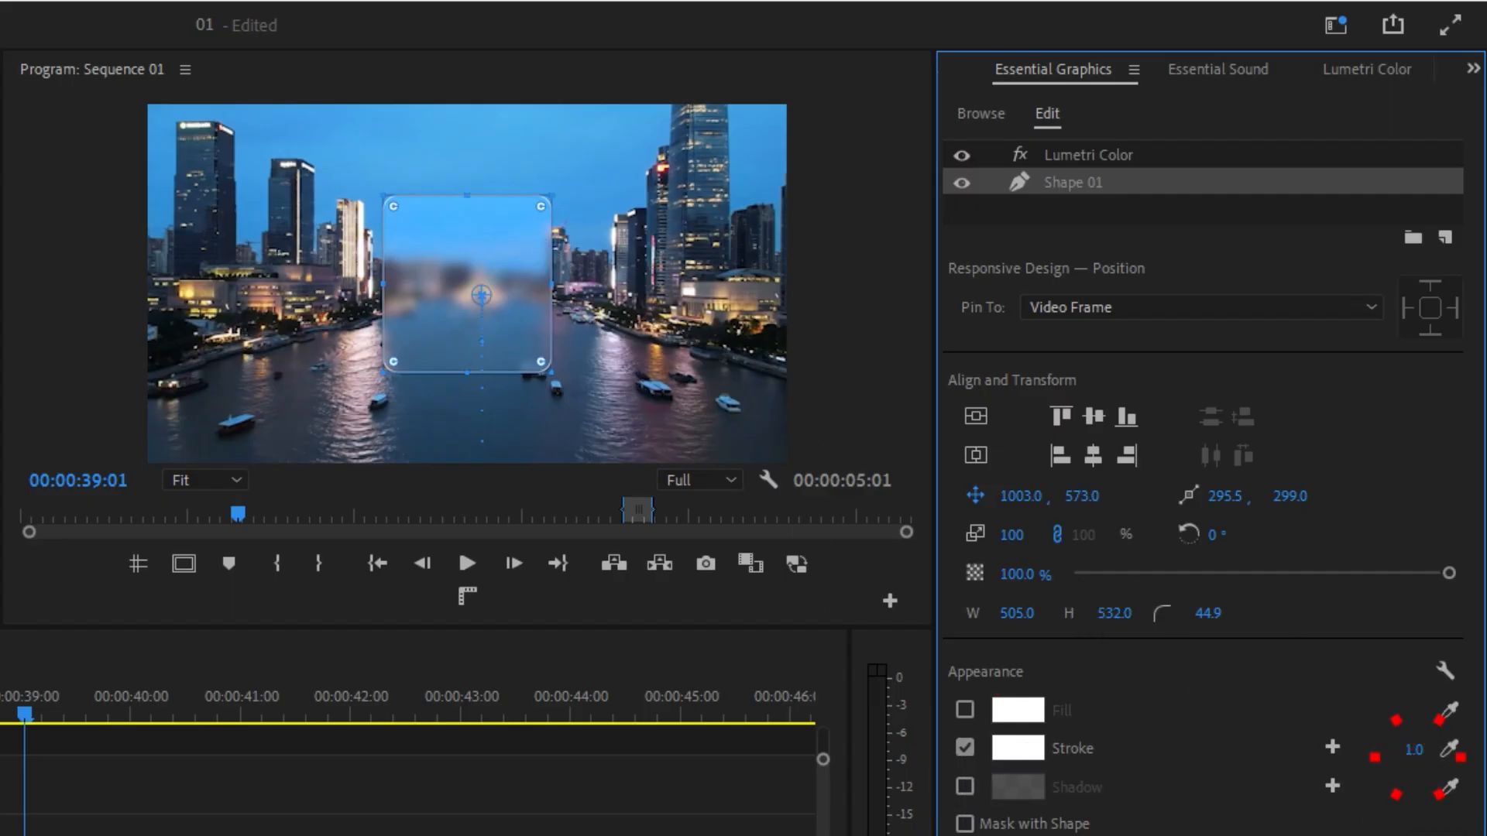
drag(1448, 573, 1260, 574)
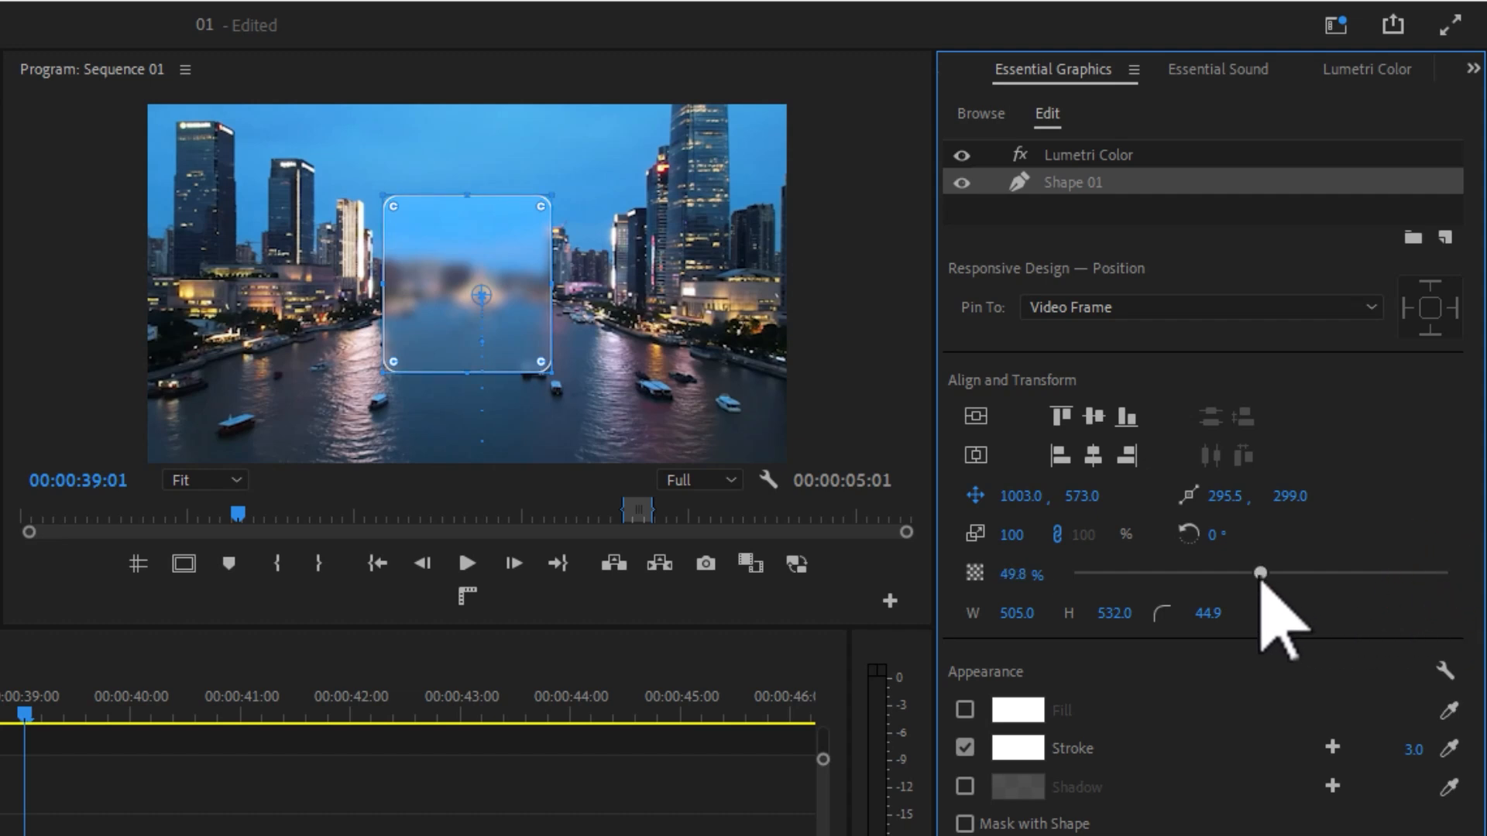
- Deselect the shape and play back the outlined glass animation from the start of the graphic clips
click(166, 831)
click(262, 542)
key(space)
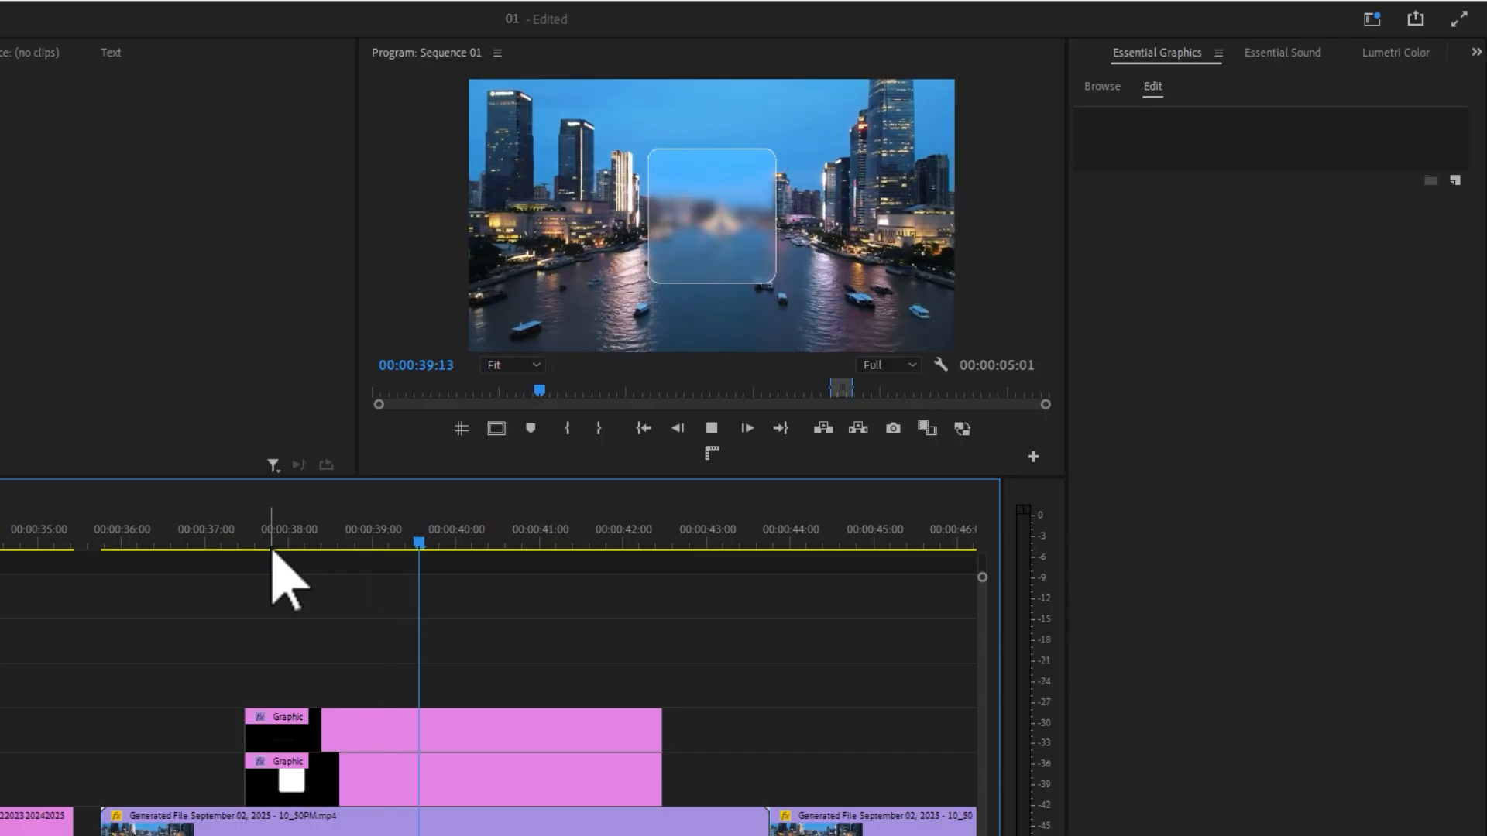
key(space)
- Add the three-line text "Glass Shape Effect" to the V3 graphic, with centered lines, and center it in the frame
click(398, 731)
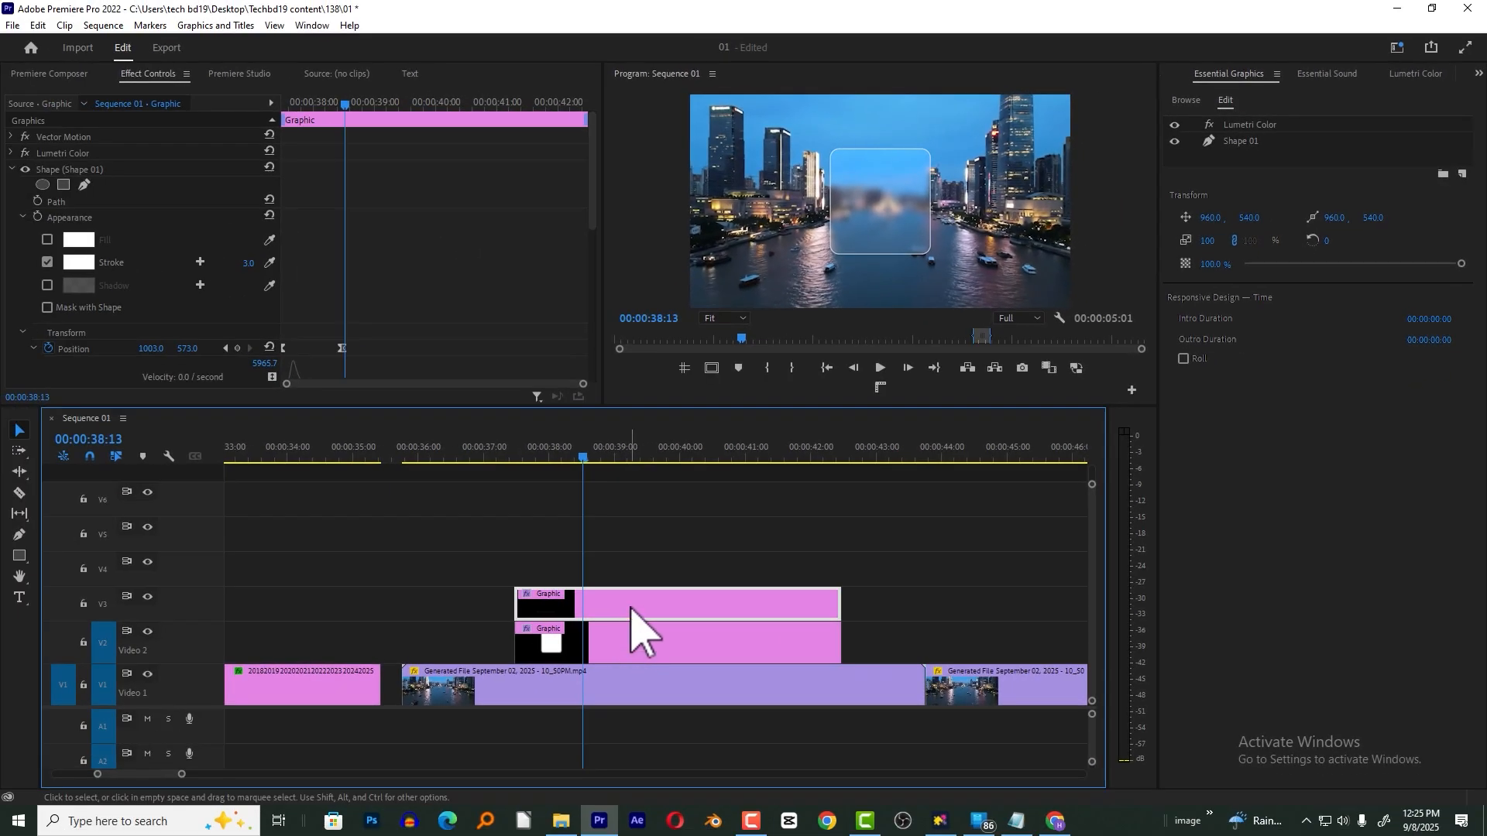
click(20, 597)
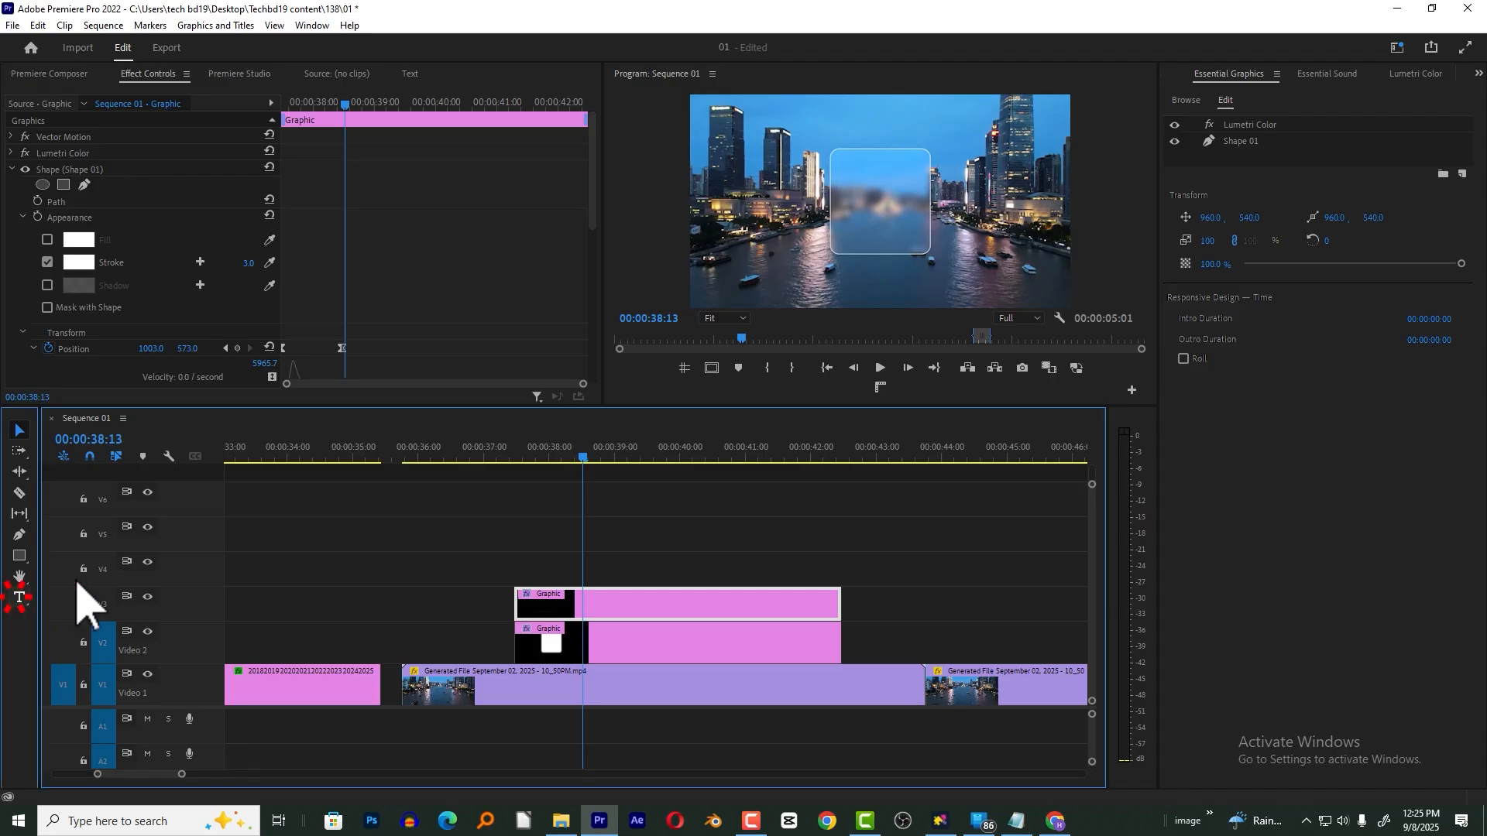
click(863, 211)
text(Glass Shape Effect)
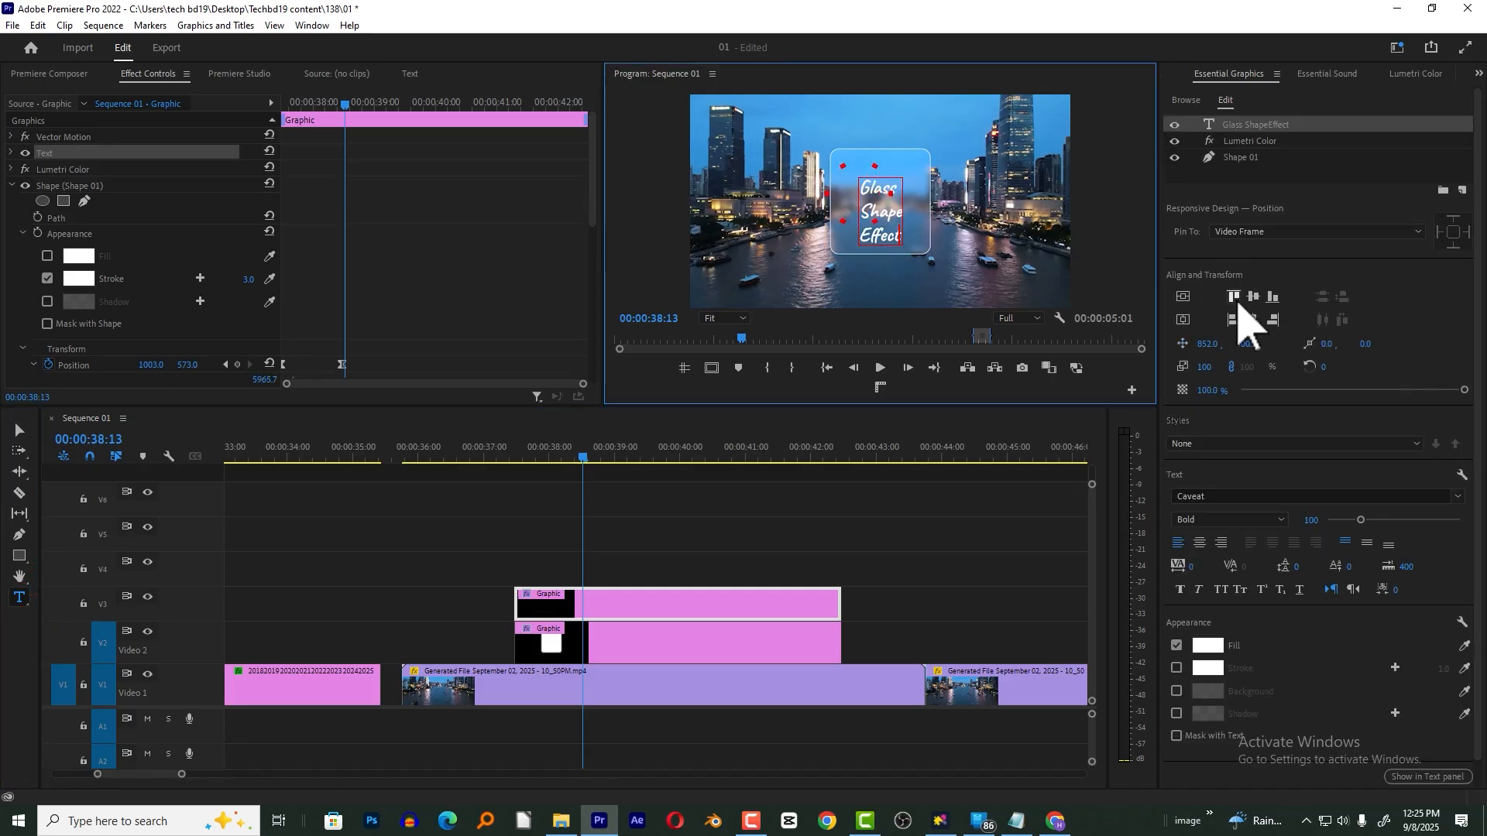
click(1253, 298)
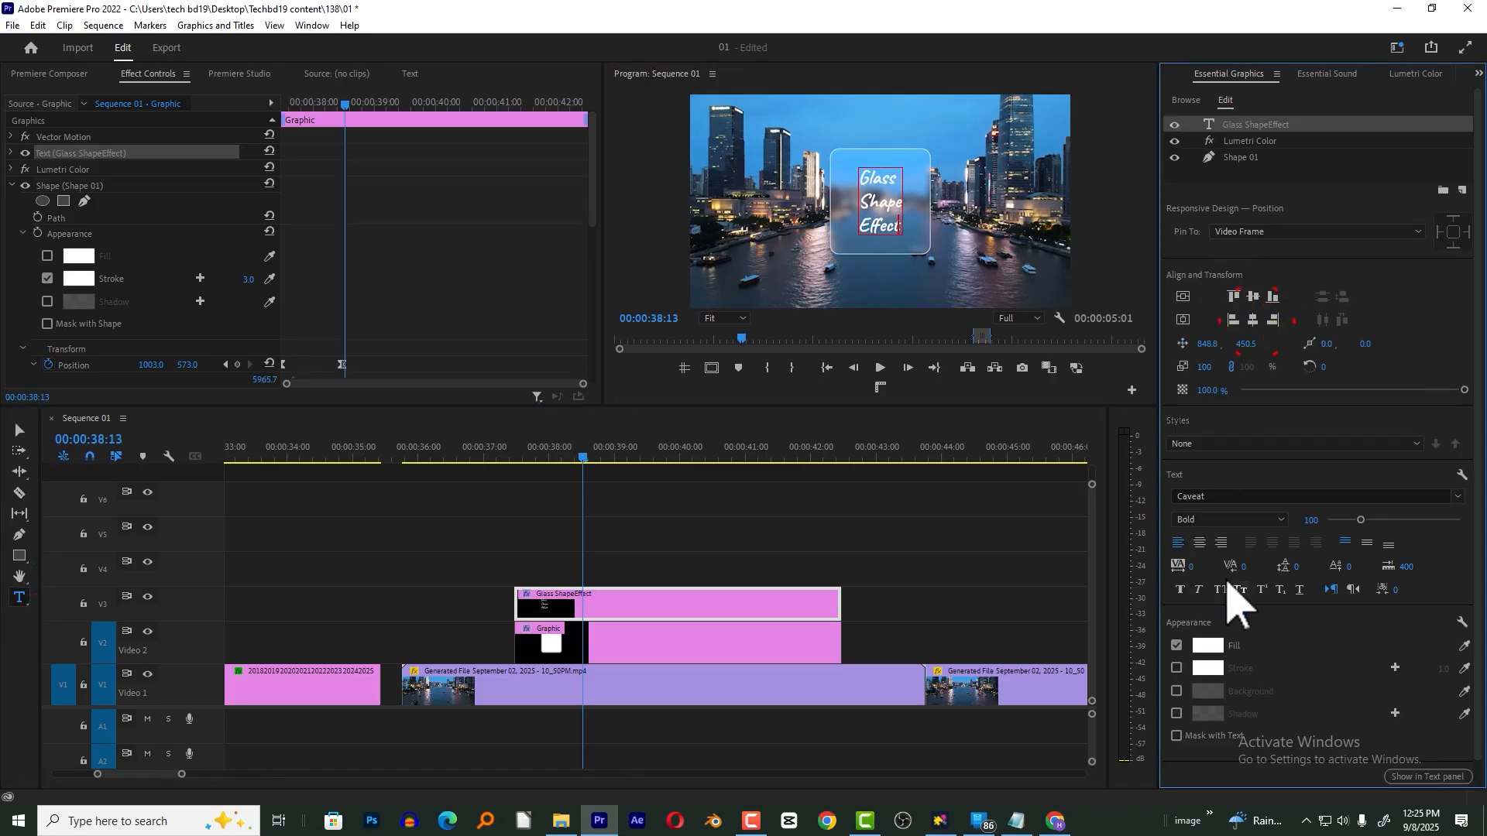
click(1253, 319)
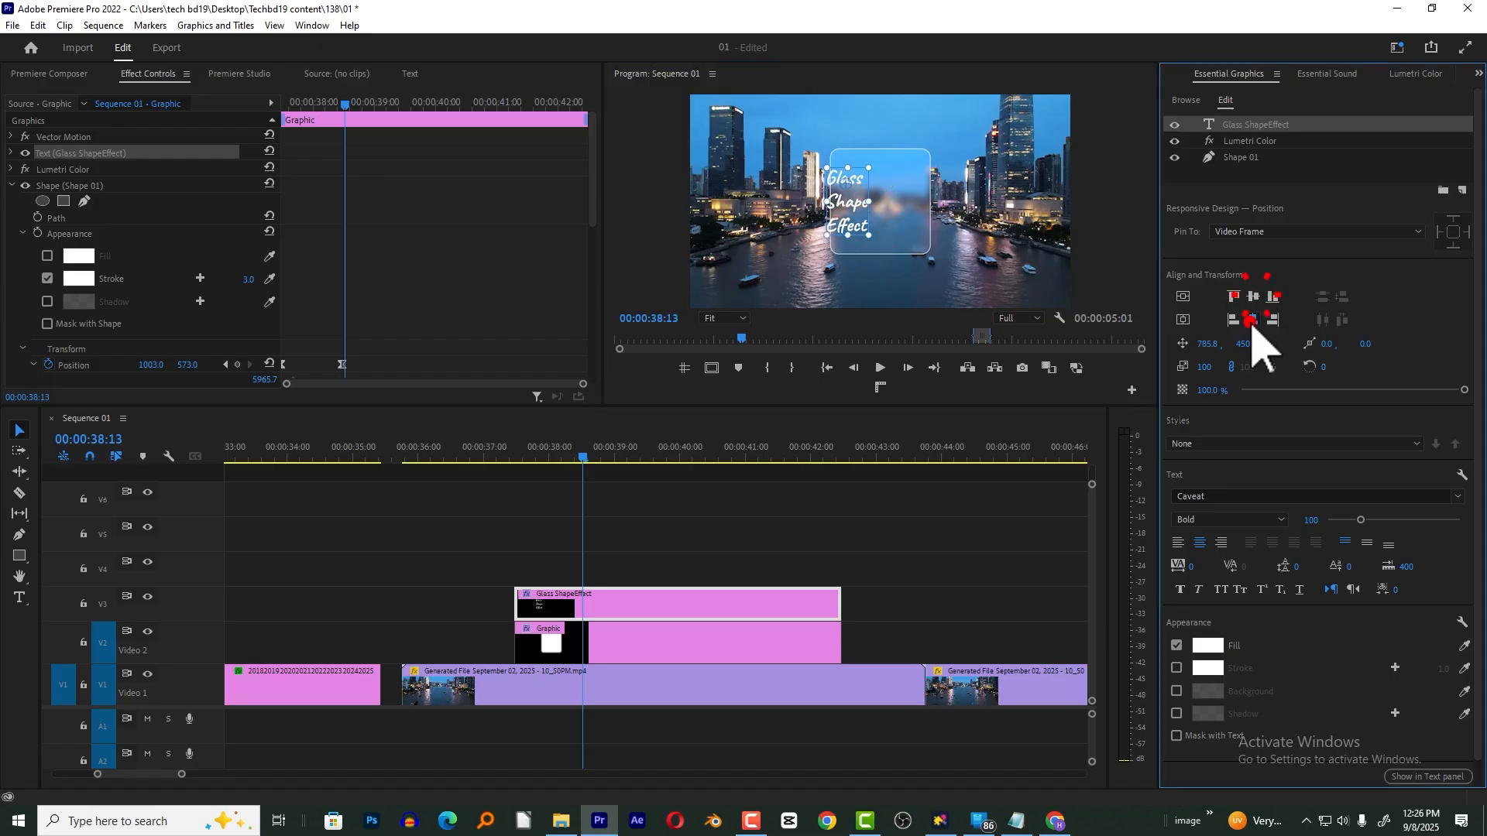
- Play back the glass shape animation with its text from about 00:00:37:19
click(535, 449)
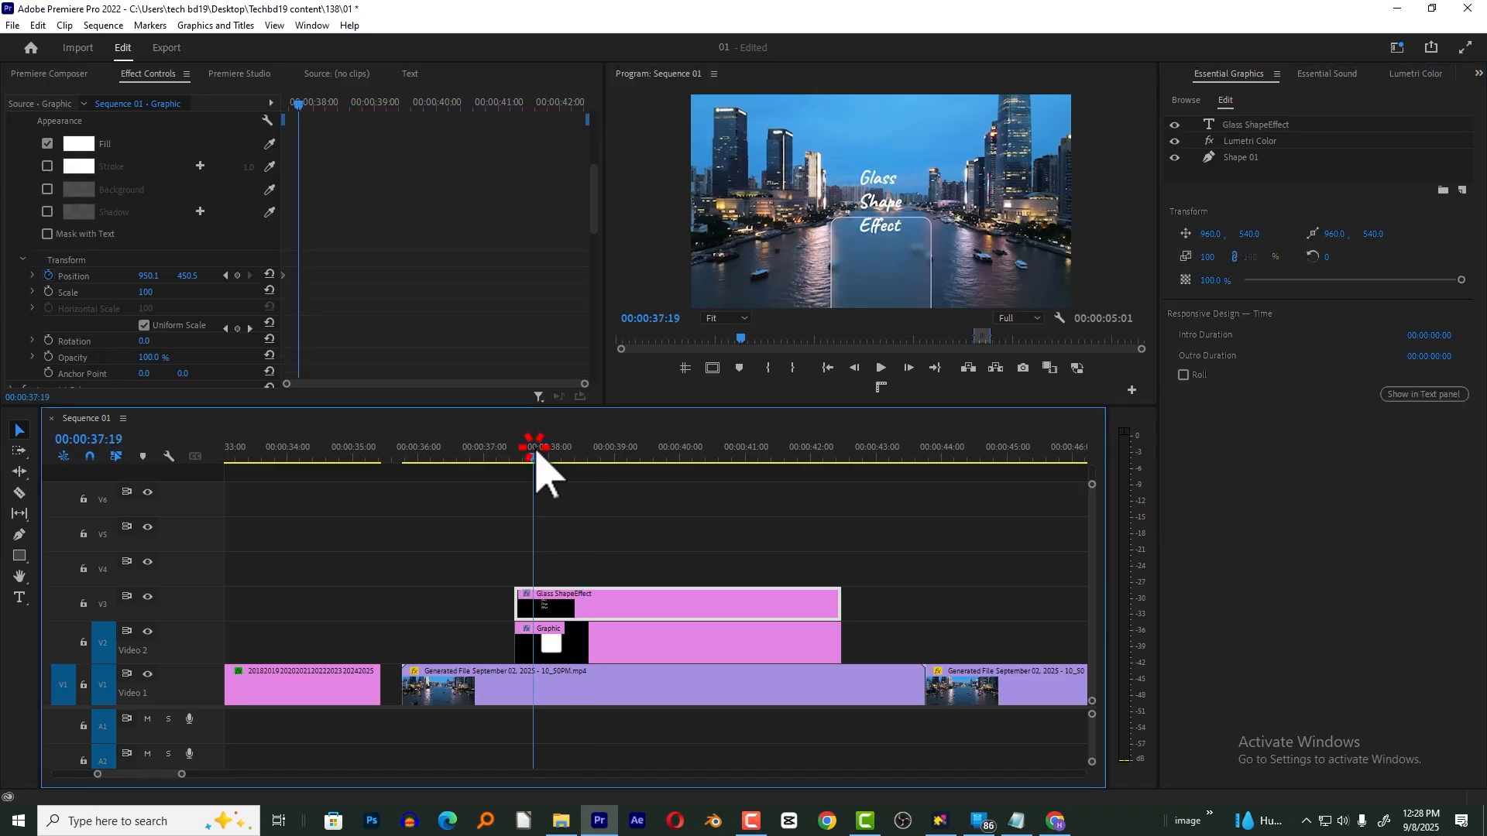
key(space)
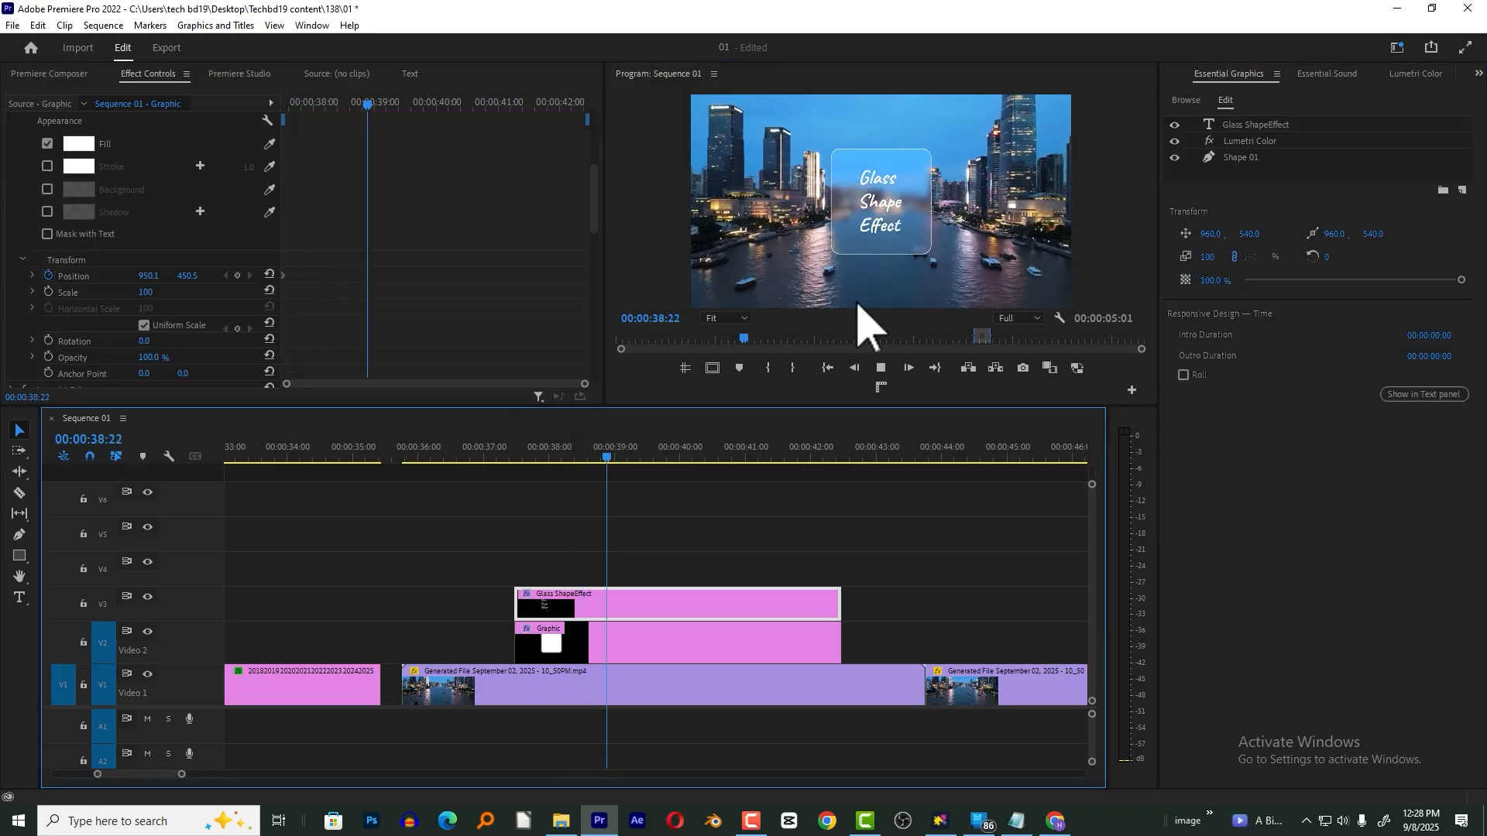
click(674, 449)
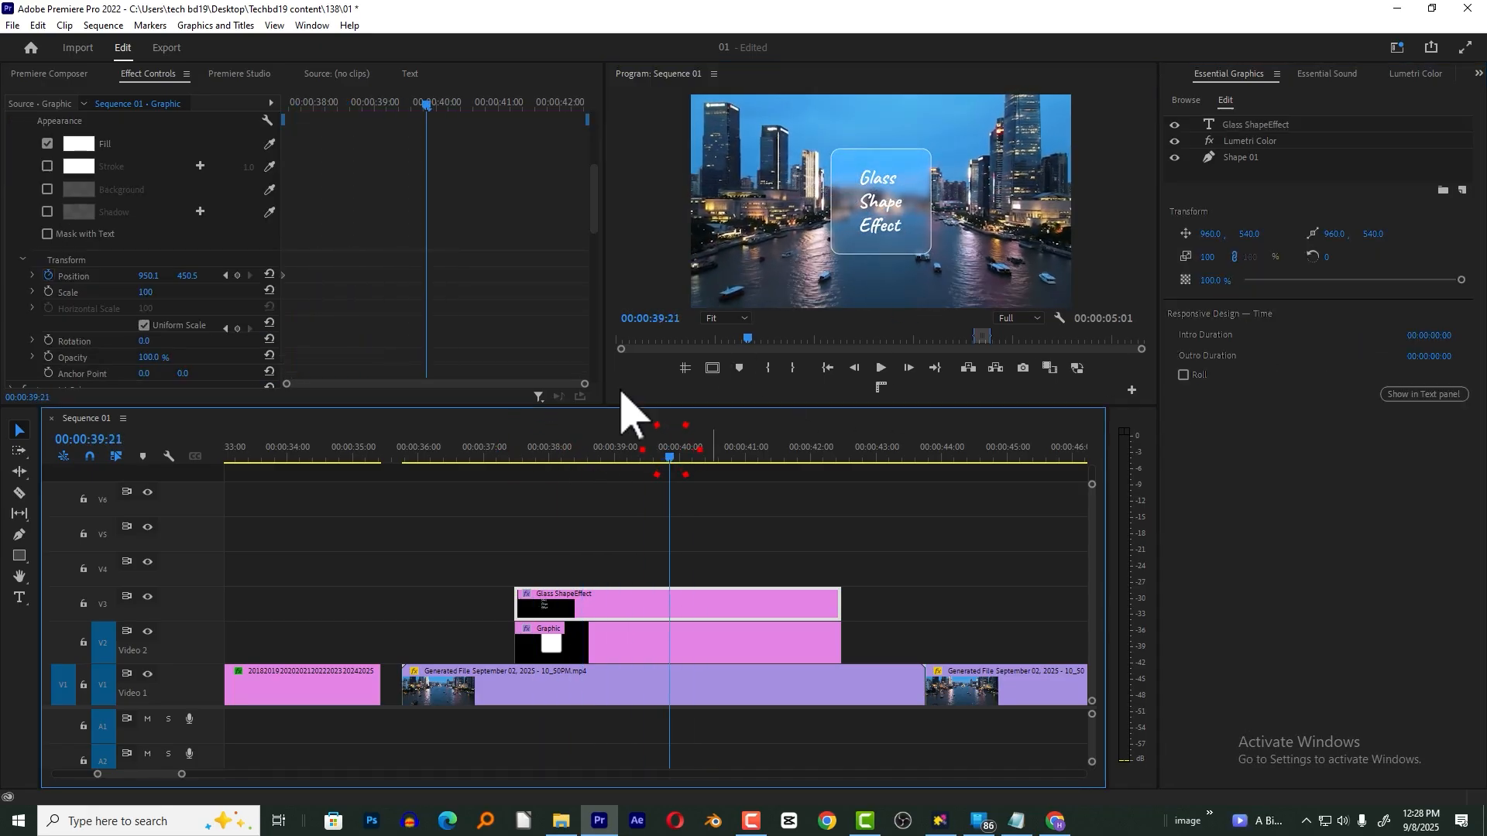
click(535, 450)
key(space)
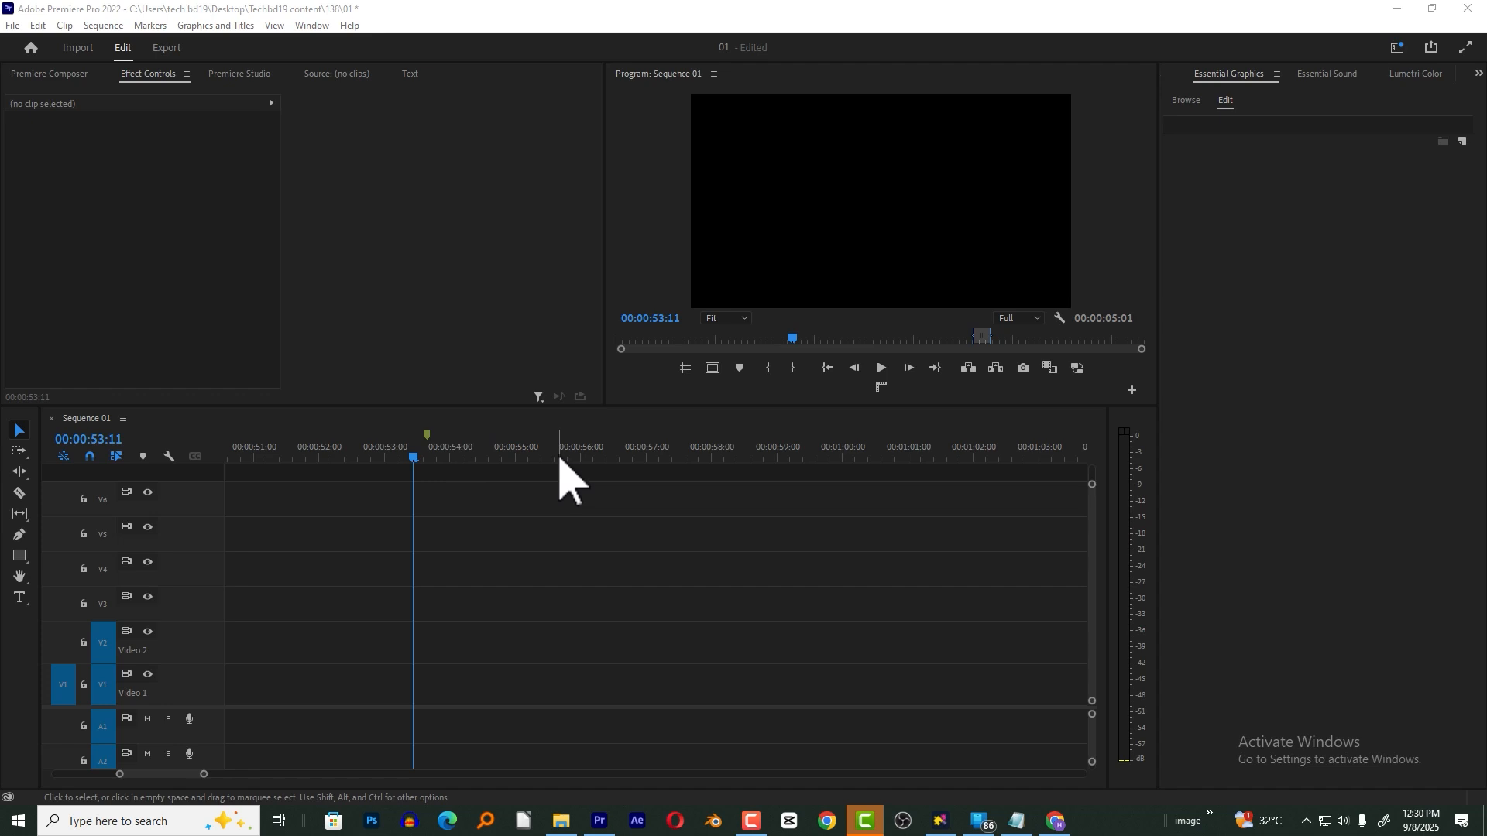
- Create a text graphic reading "Fade Effect" on V1 at 00:00:53:11
click(19, 597)
click(823, 206)
text(Fade Effect)
key(Escape)
- Set the "Fade Effect" text to Segoe UI Black Italic, enlarge it to 200% scale and place it near the frame's middle
click(1233, 464)
click(1384, 717)
mouse_move(937, 205)
mouse_down()
mouse_move(957, 222)
mouse_move(947, 212)
mouse_up()
drag(978, 190, 922, 198)
- Keep the "Fade Effect" text left-aligned and center it vertically and horizontally in the frame
click(1184, 509)
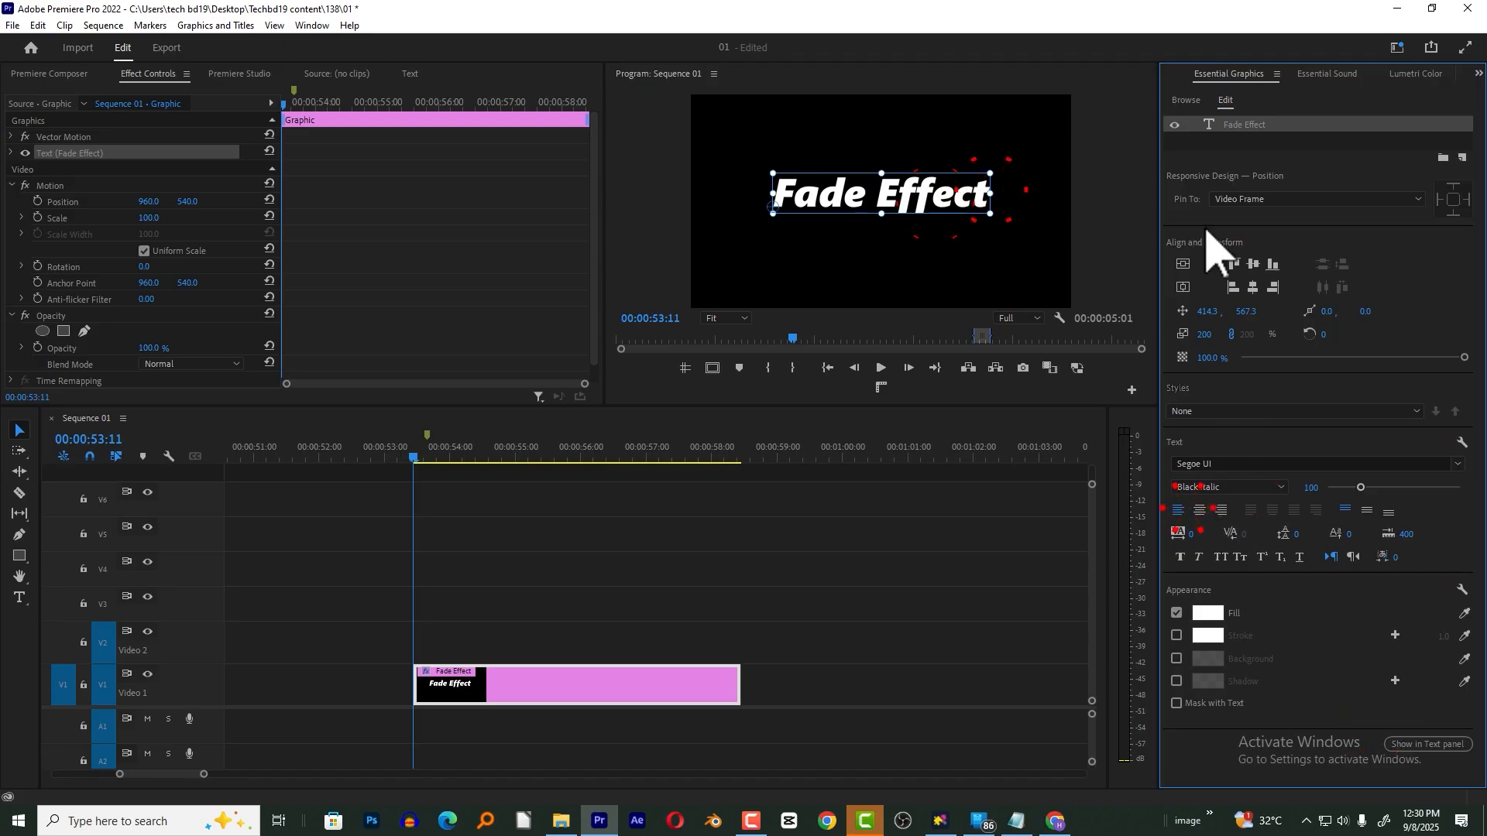
click(1254, 266)
click(1253, 288)
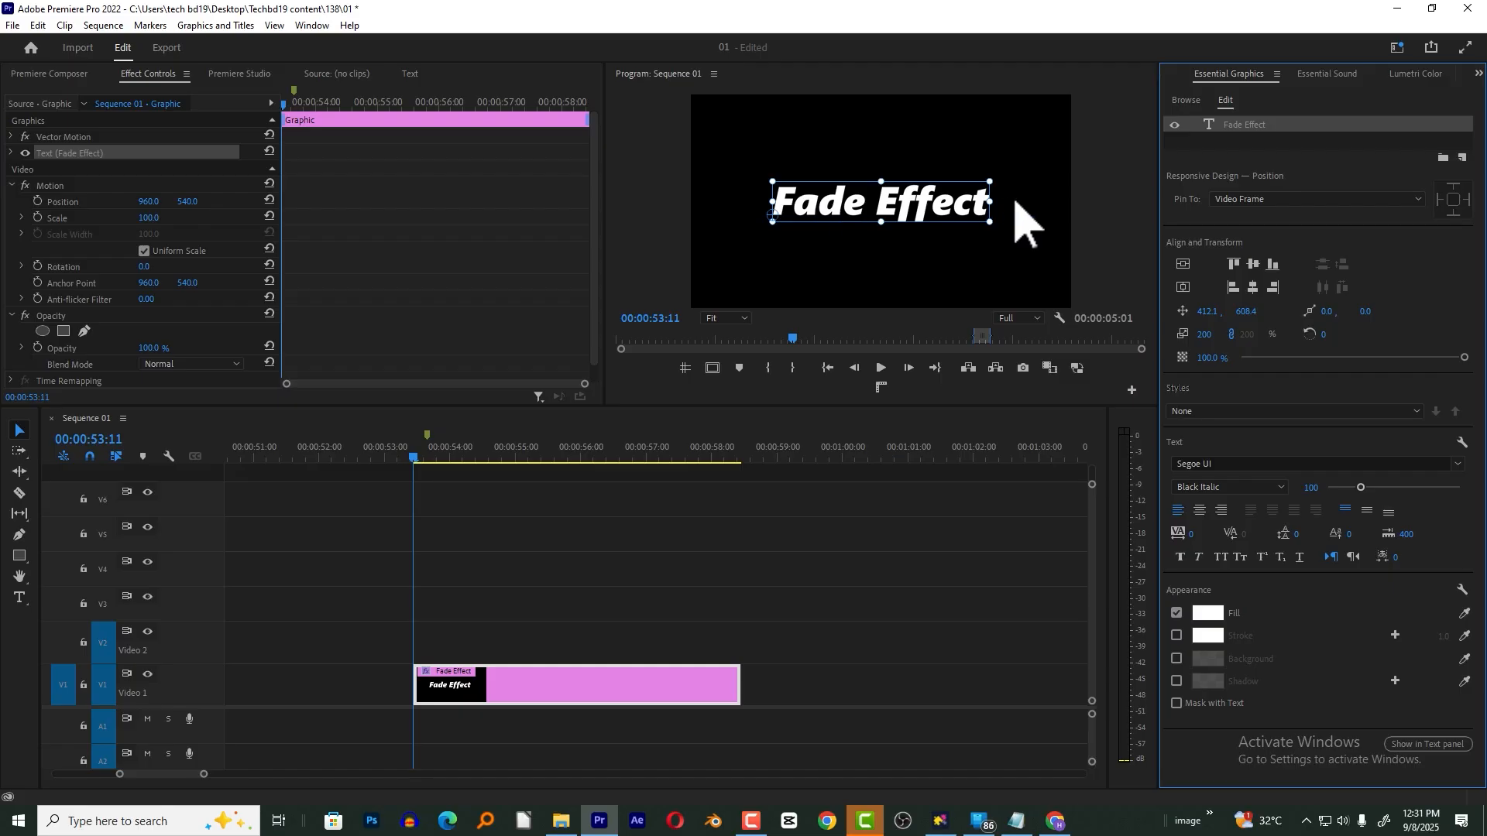
click(584, 333)
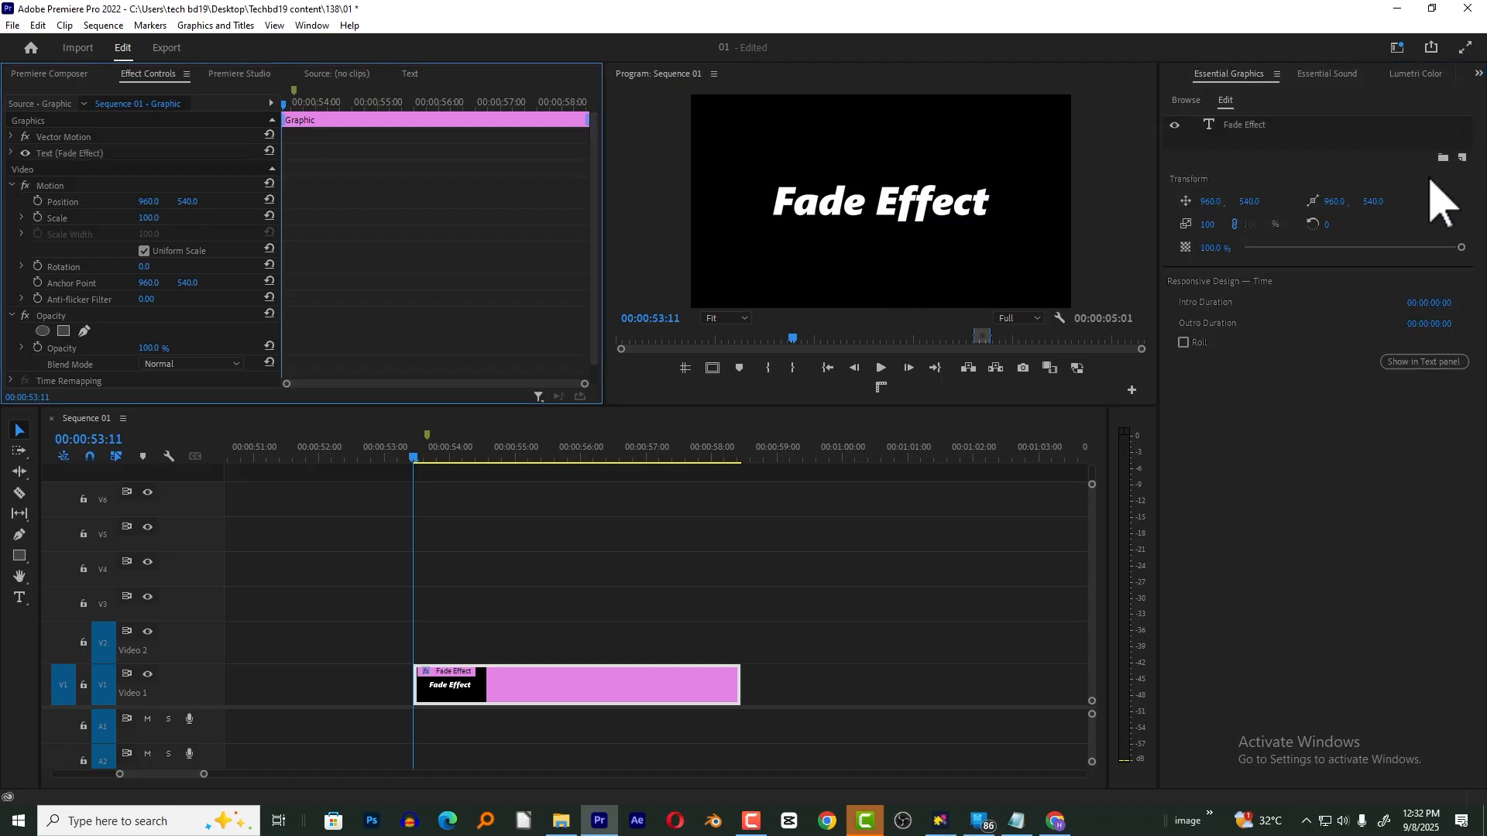
- Find the Distort video effect Transform and apply it to the "Fade Effect" clip
click(1478, 74)
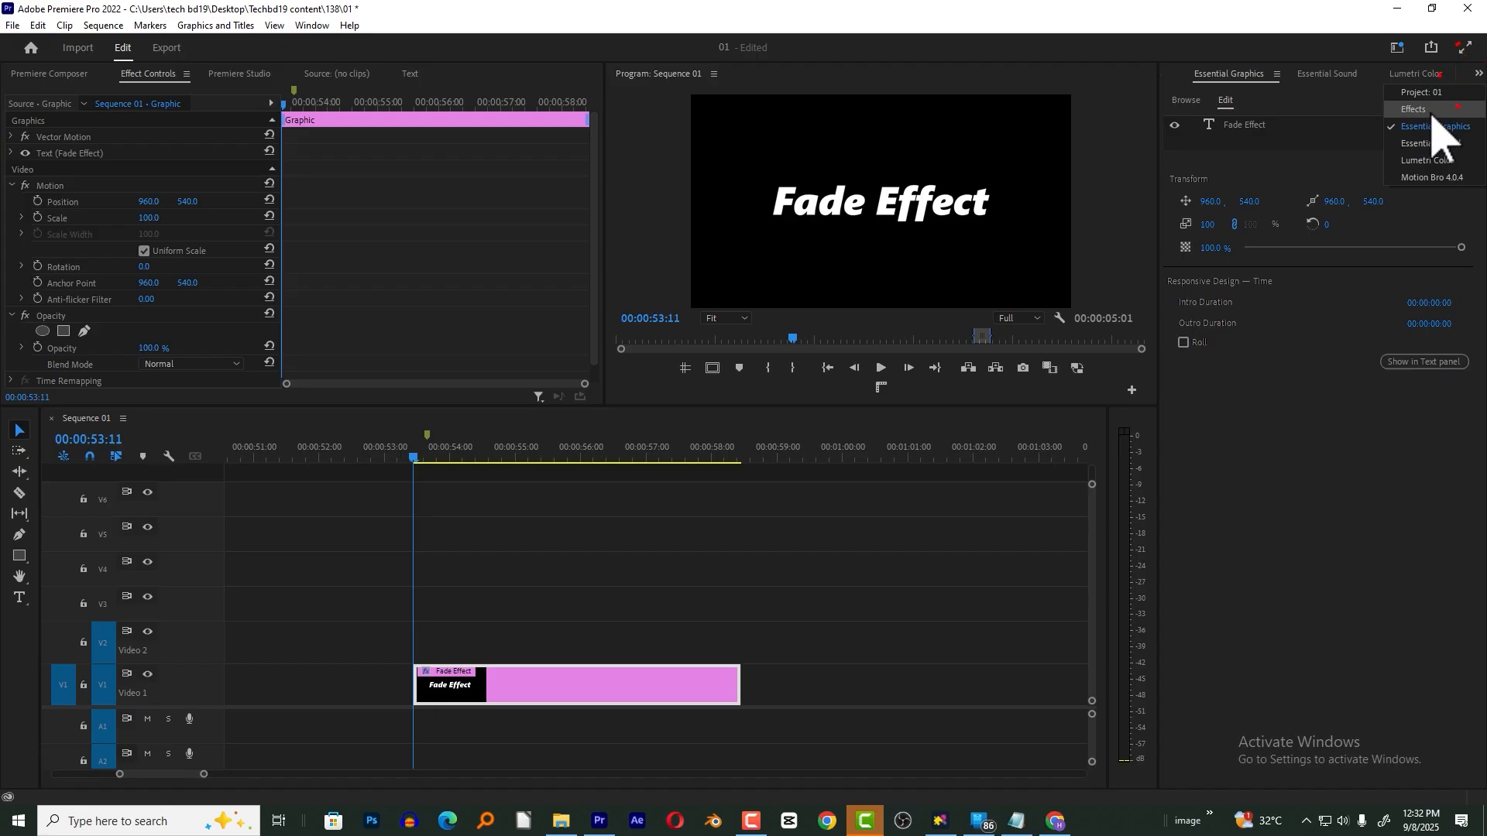
click(1429, 111)
click(1262, 94)
text(transform)
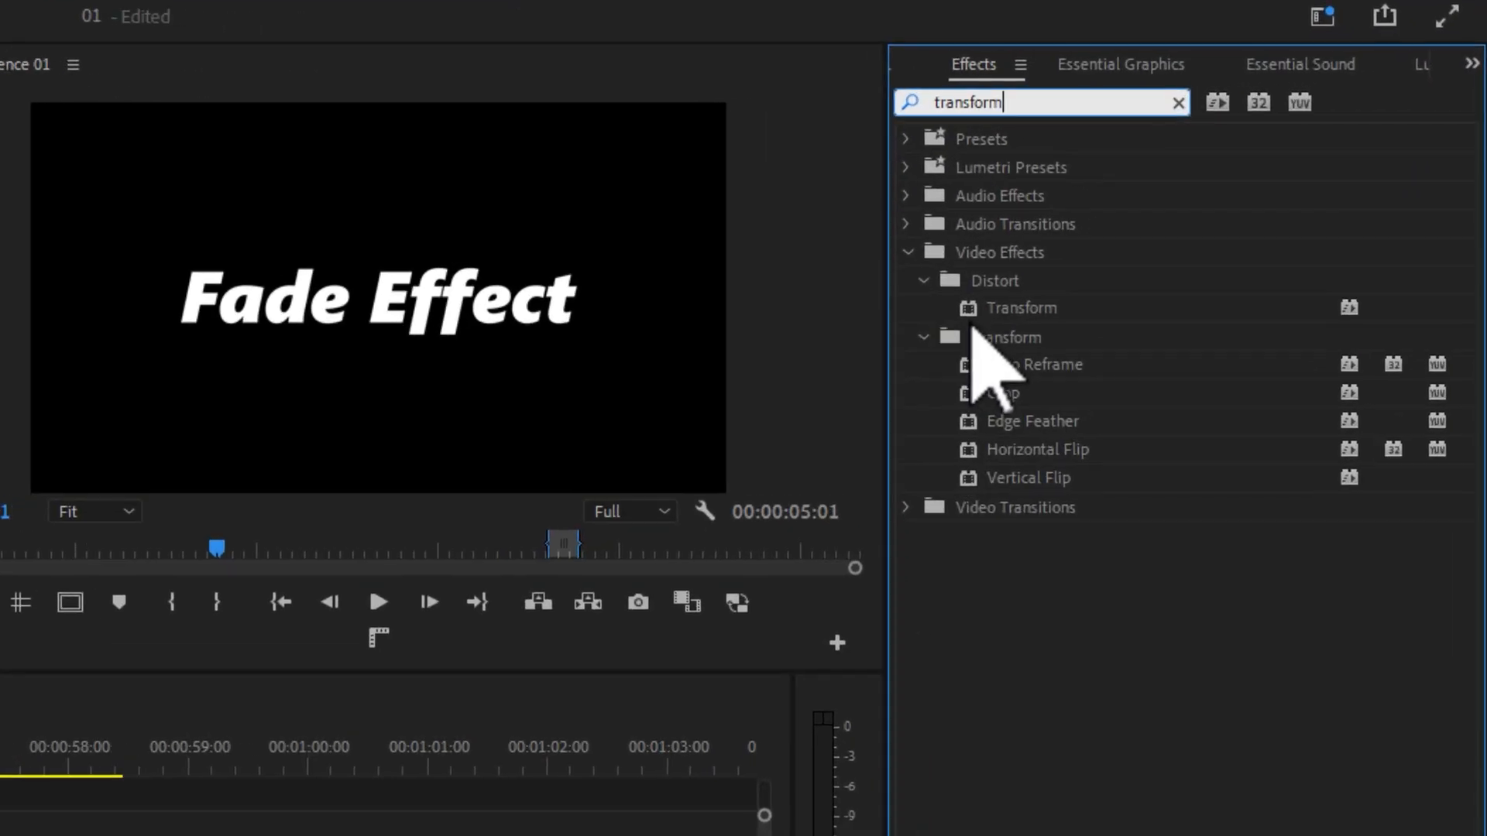
drag(1232, 207, 1203, 224)
drag(979, 308, 486, 686)
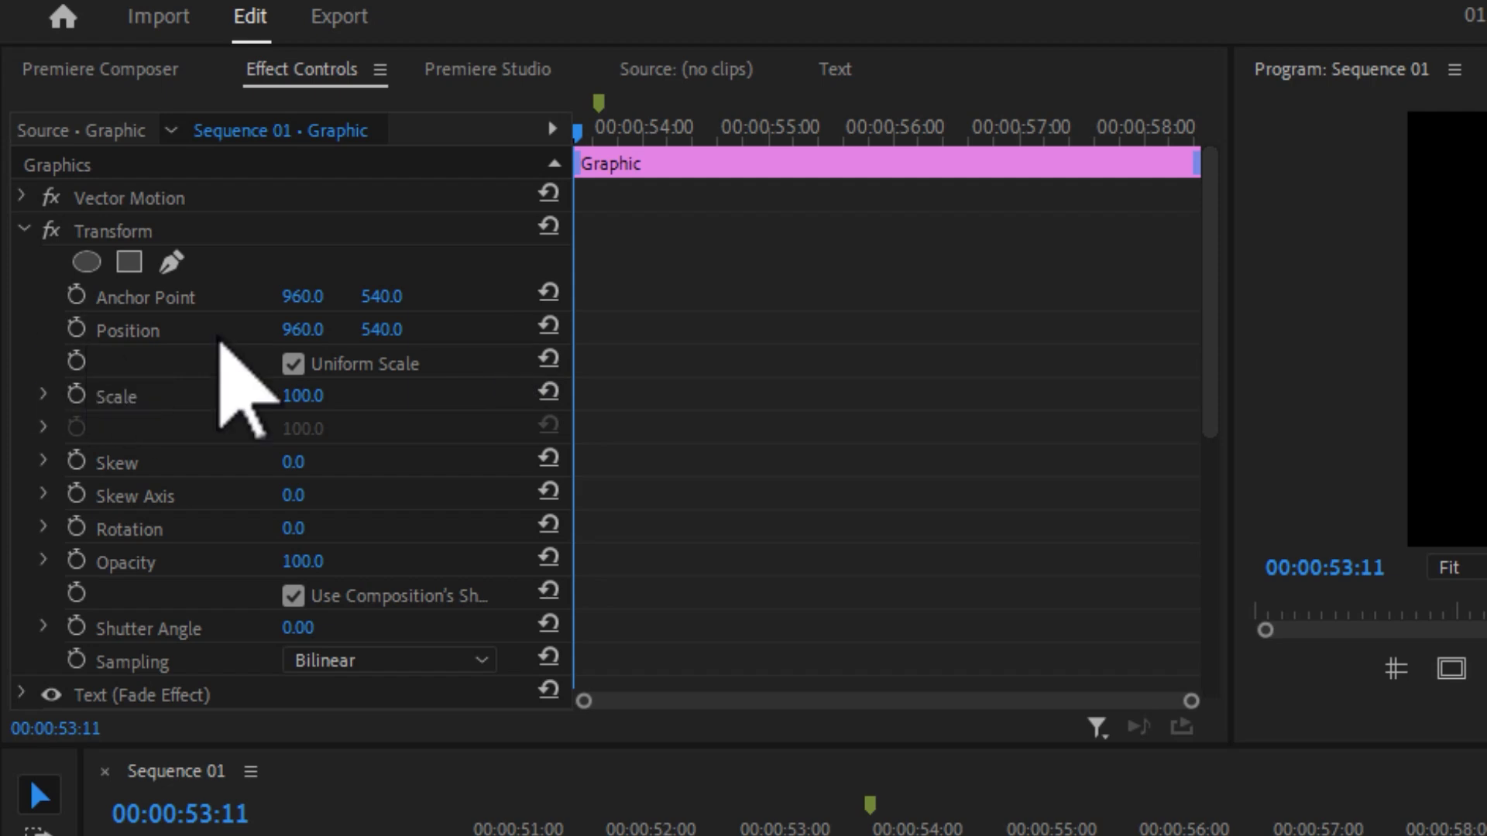
- Keyframe the Transform effect's Scale at 80 at the start of the clip, 00:00:53:11
click(76, 396)
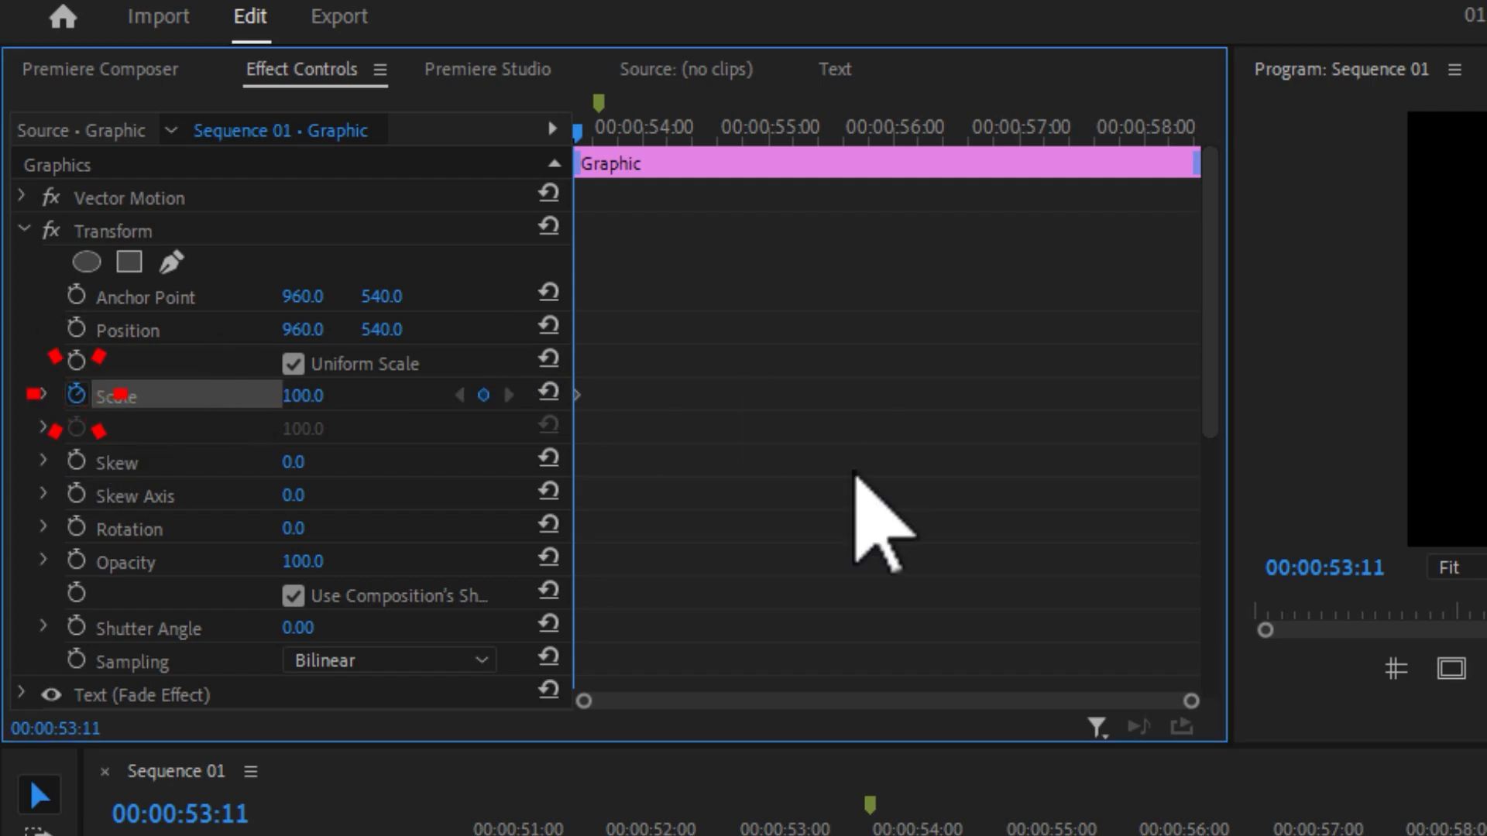
click(203, 264)
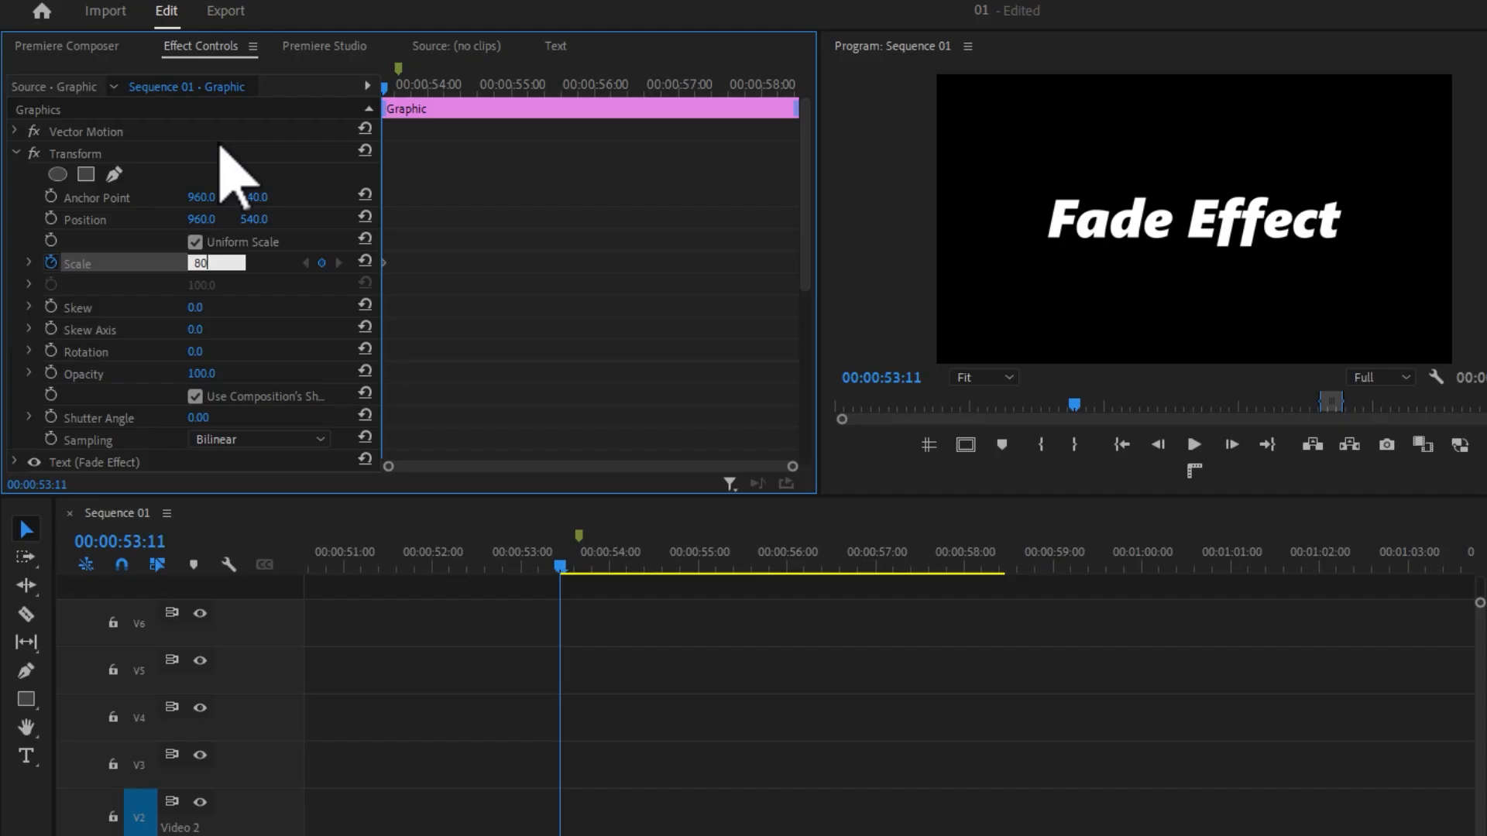
text(80)
key(Return)
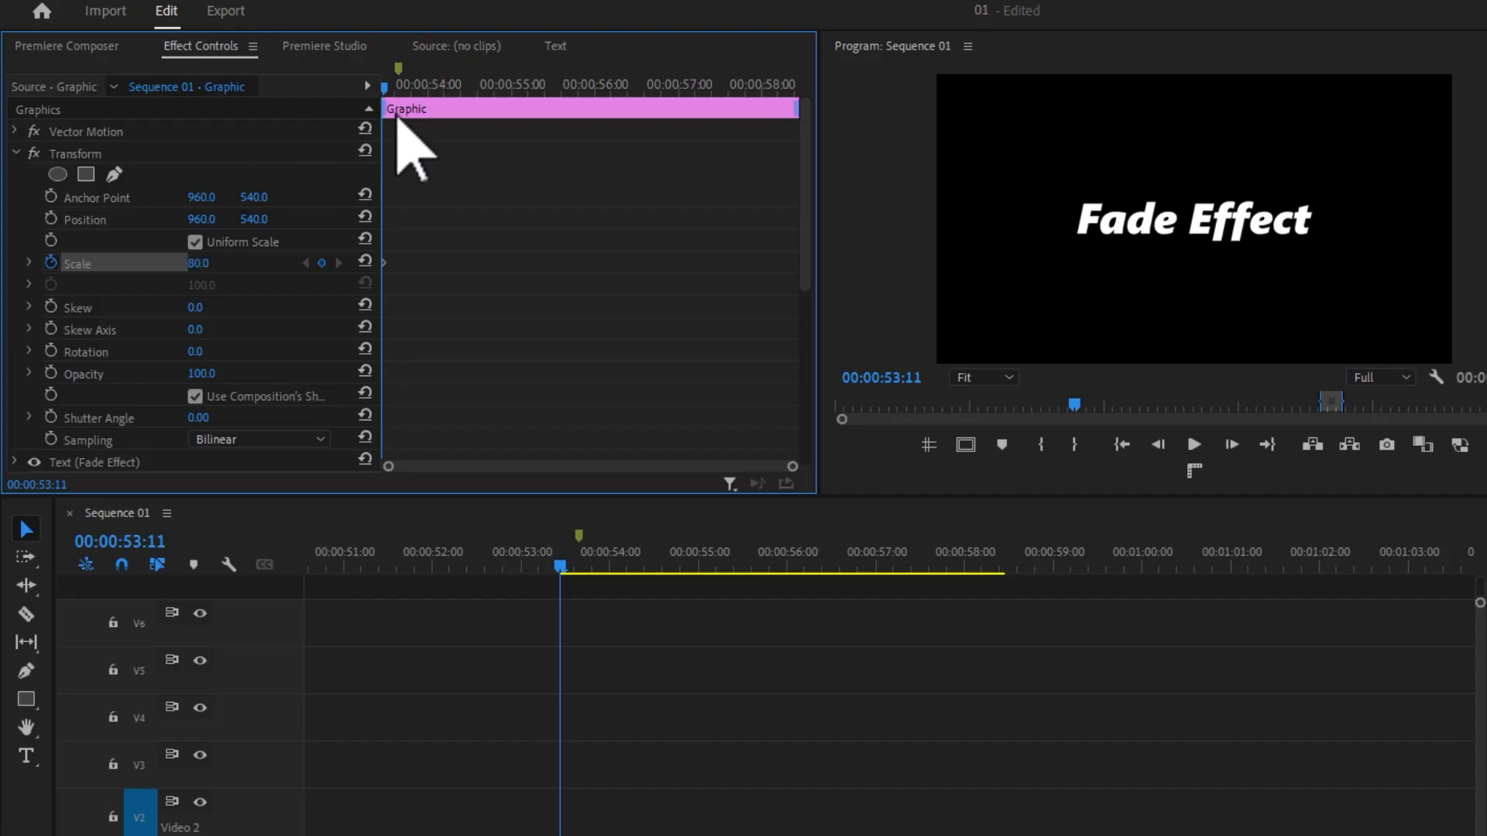
- Keyframe the Transform effect's Scale at 100 one second into the "Fade Effect" clip, at 00:00:54:11
key(space)
key(space)
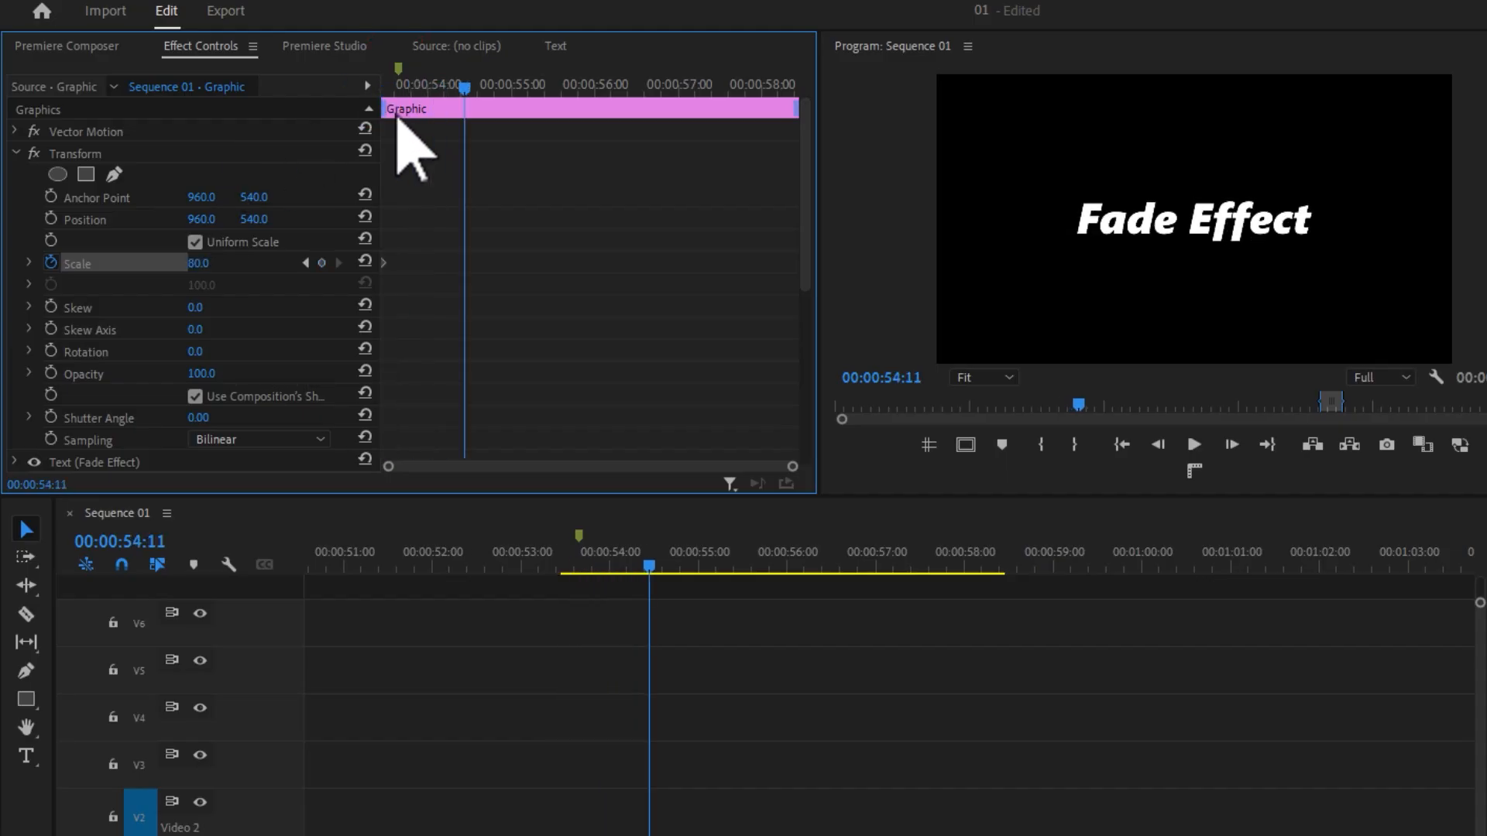
click(200, 264)
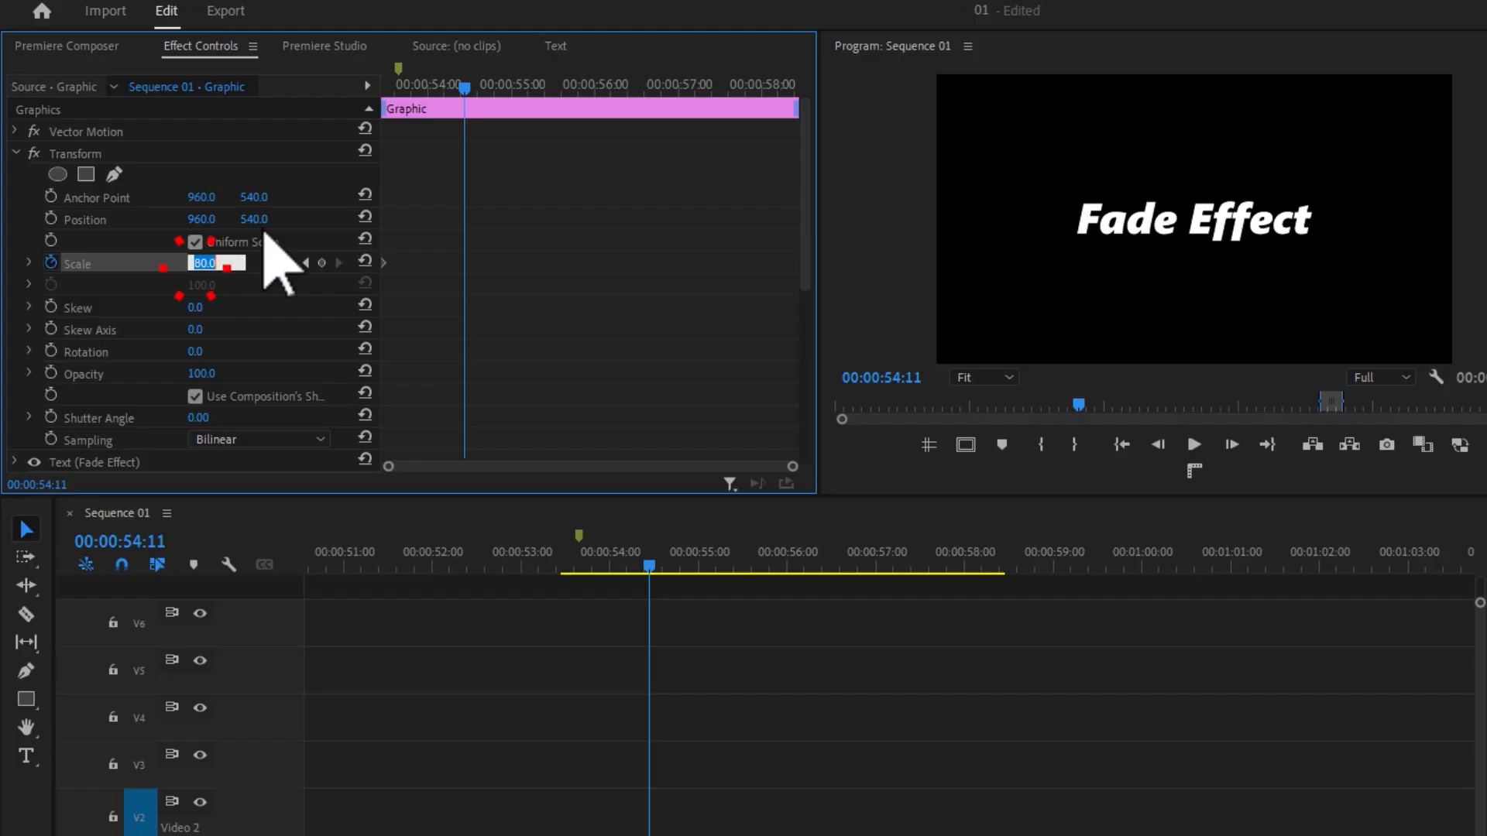
text(100)
key(Return)
- Apply Ease In and Ease Out to the Scale keyframes, preview the animation and return to the clip's start
key(shift+Left)
key(shift+Left)
key(shift+Left)
click(564, 288)
right_click(465, 264)
click(531, 560)
right_click(465, 264)
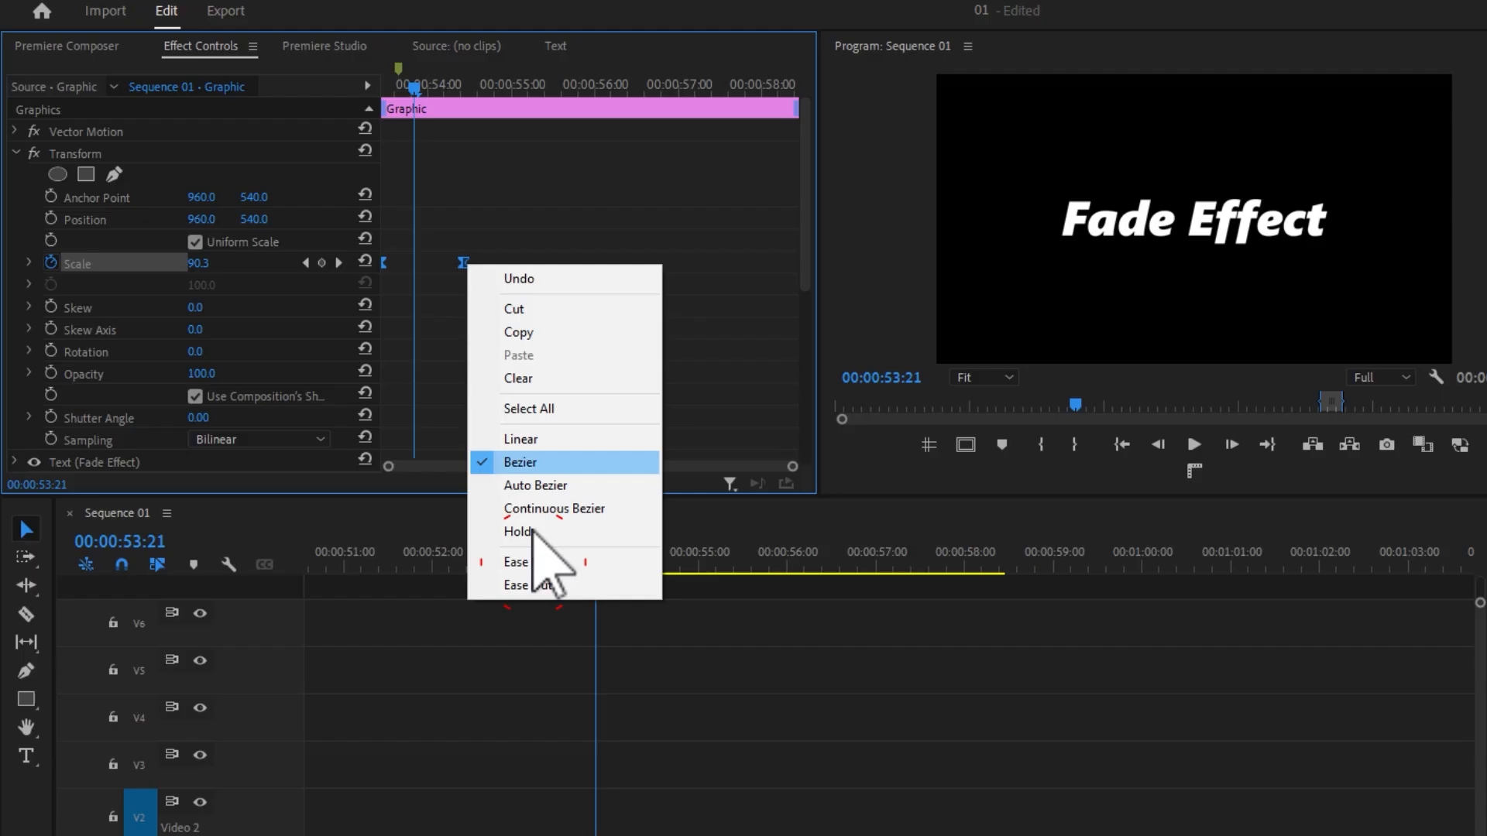
click(531, 587)
key(space)
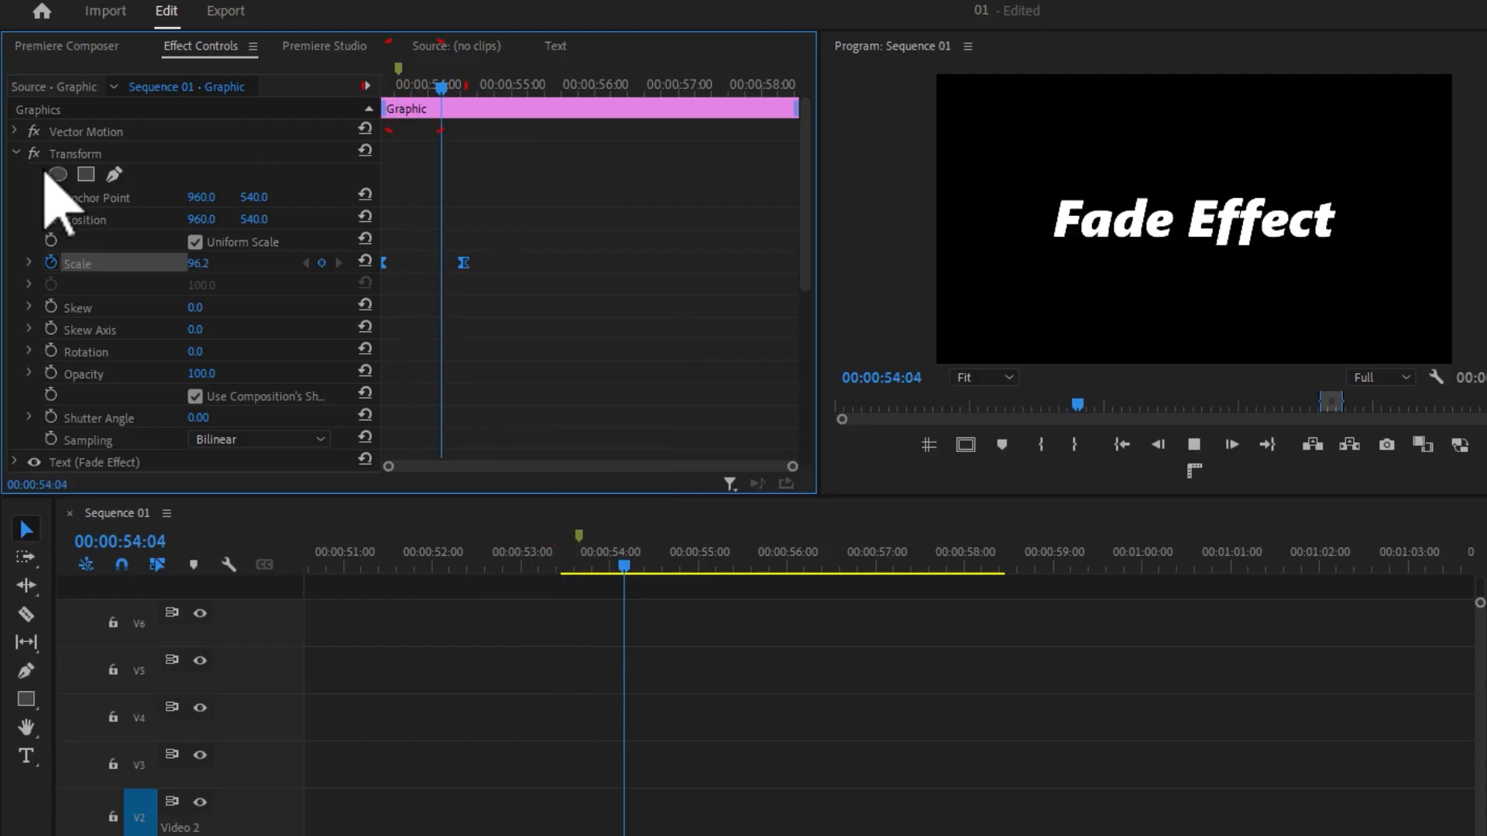
key(space)
key(Left)
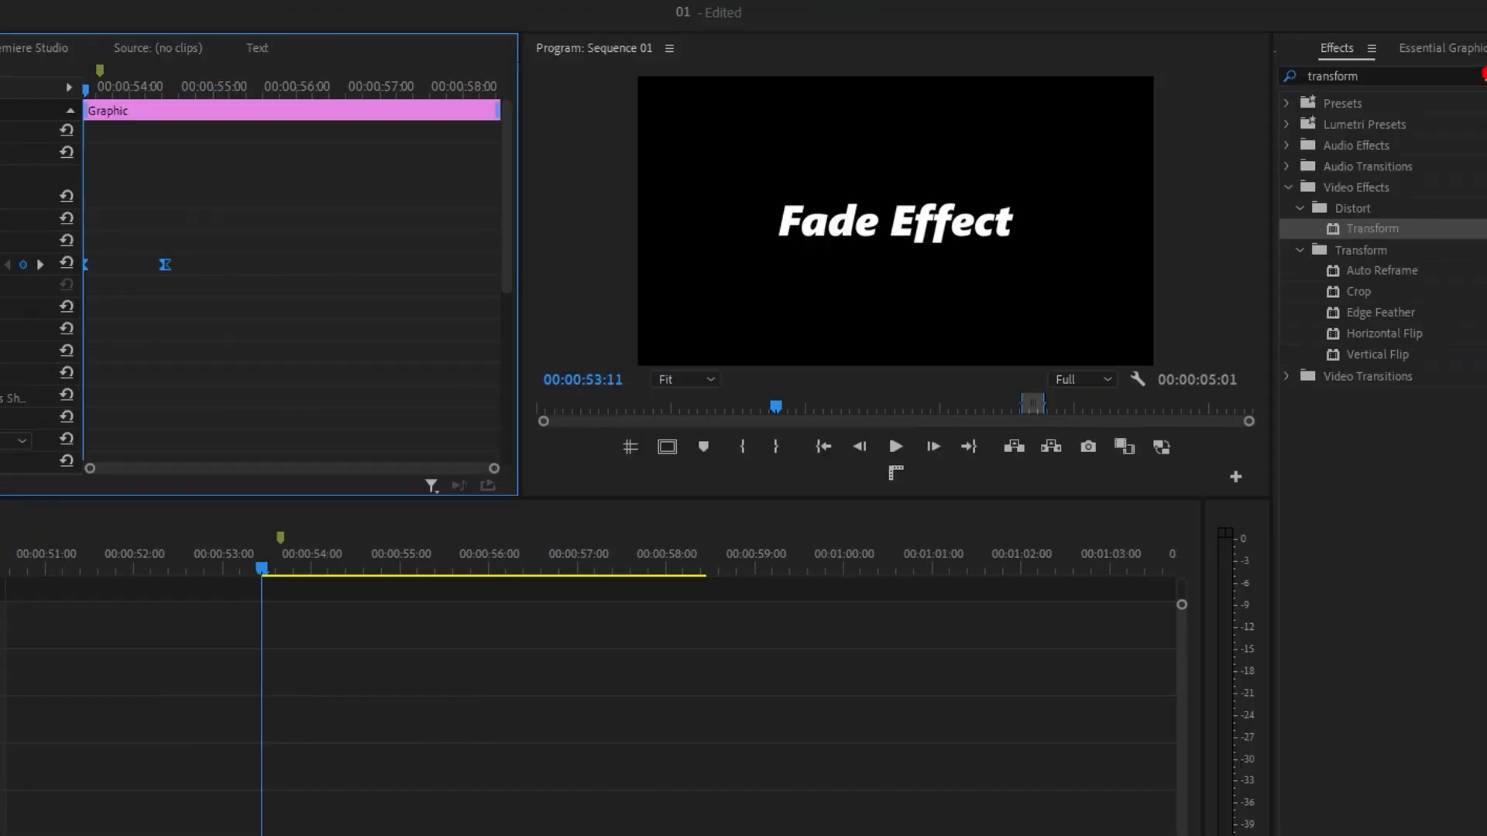
- Find the Linear Wipe video effect and apply it to the "Fade Effect" clip
click(1220, 77)
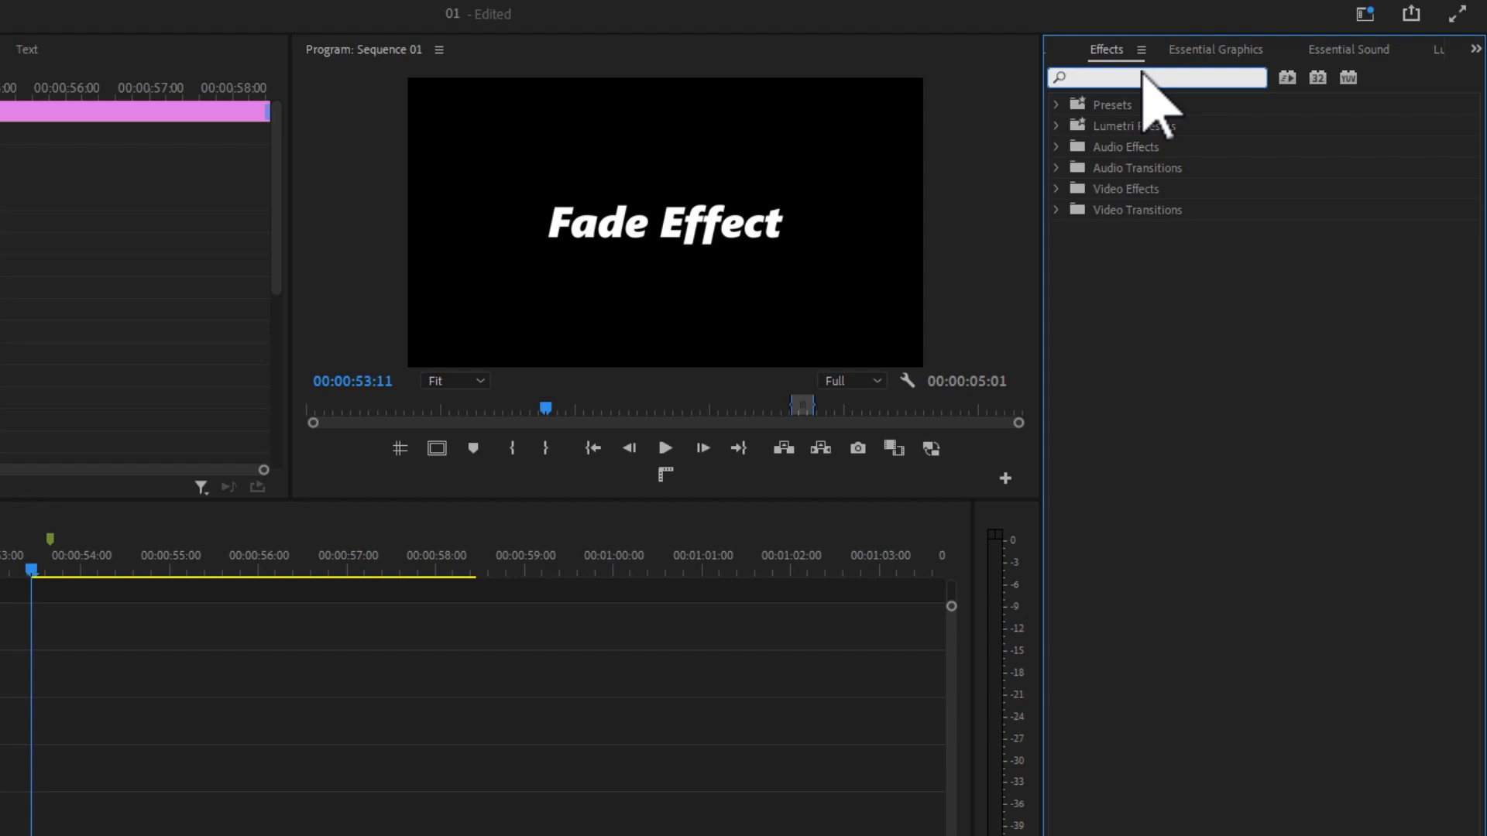
text(line)
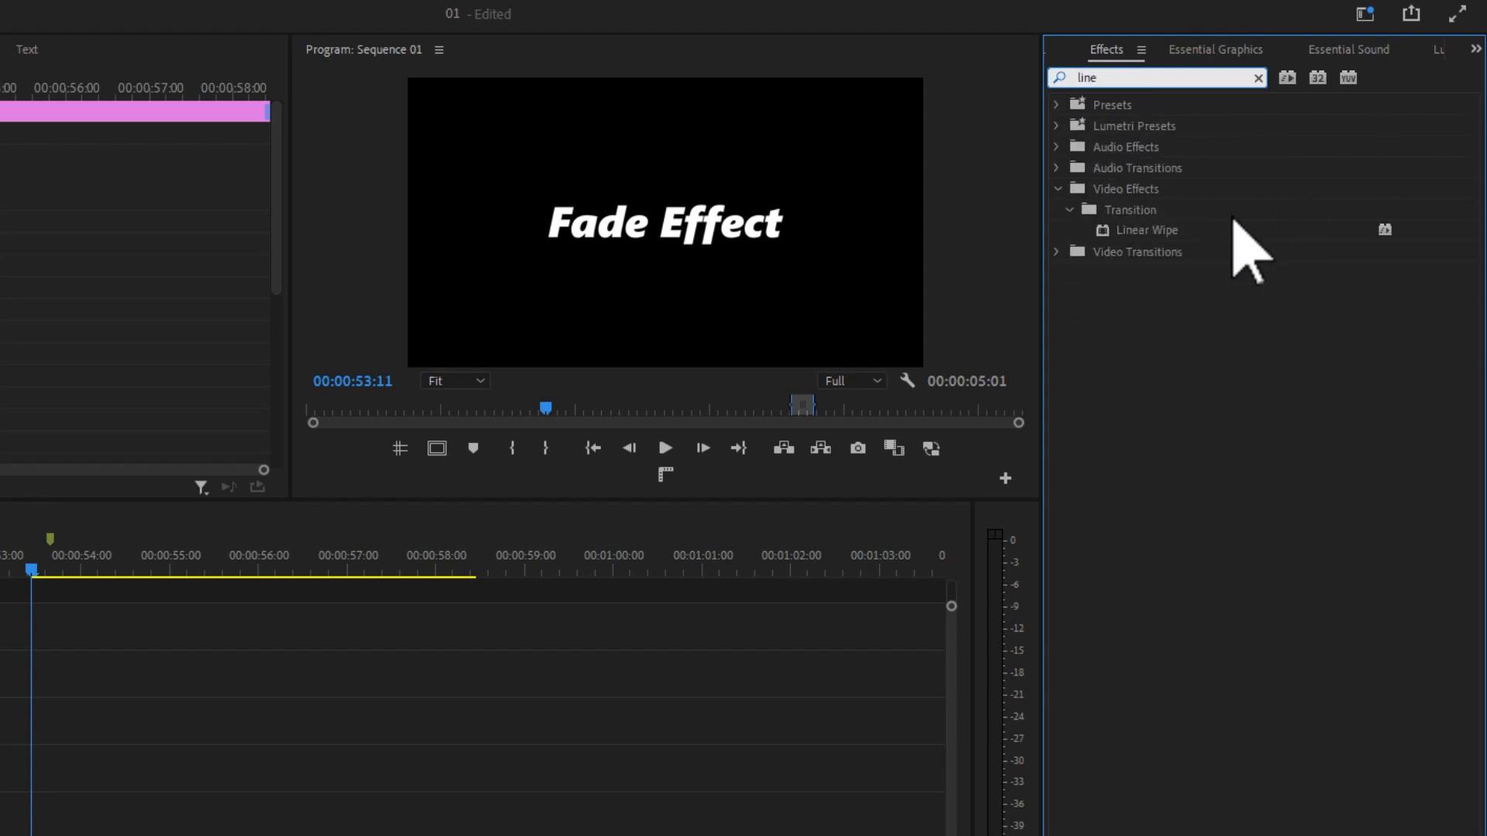
drag(1145, 230, 147, 835)
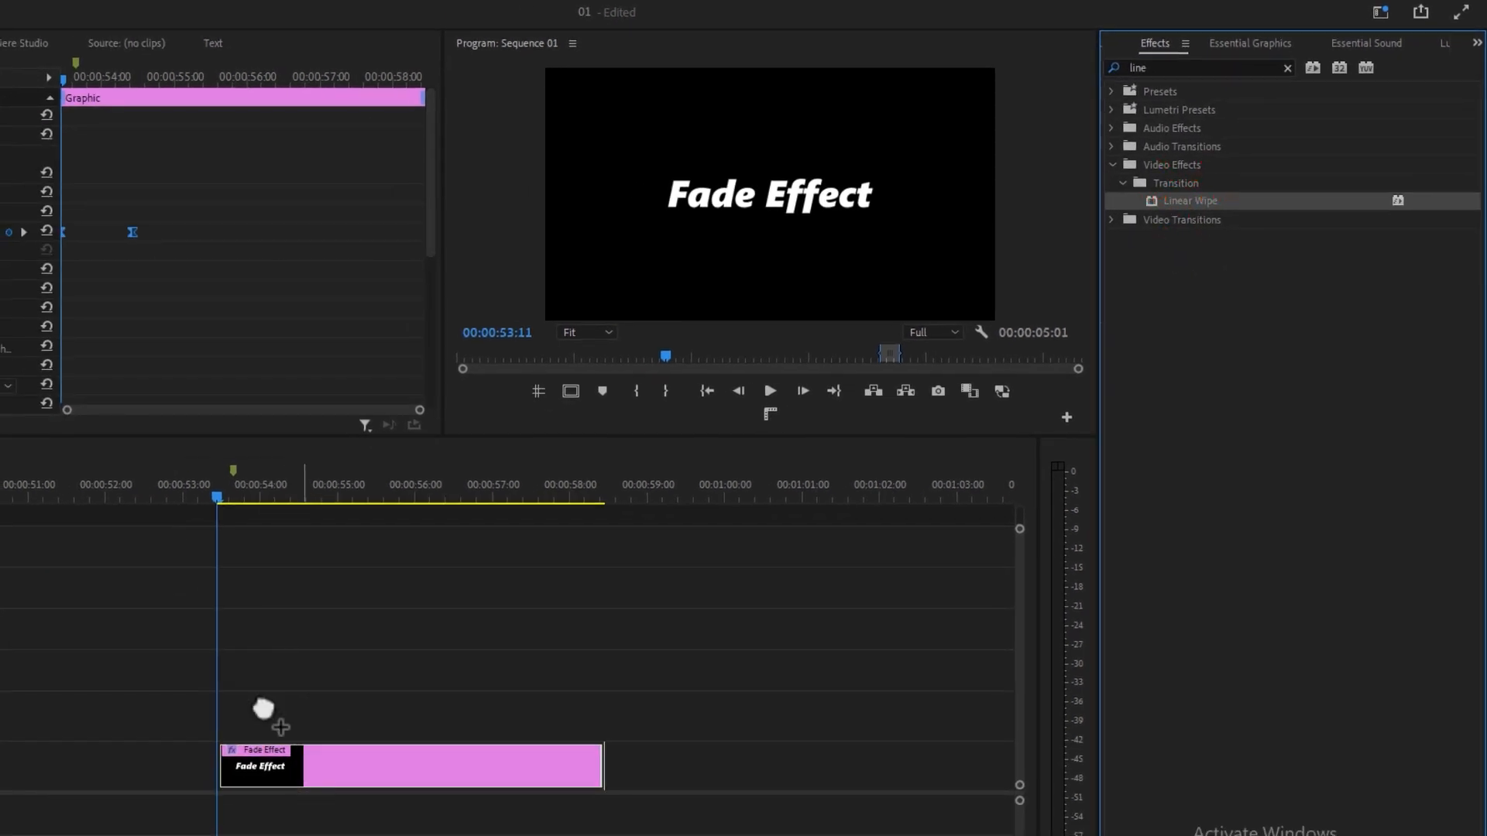
drag(263, 709, 264, 763)
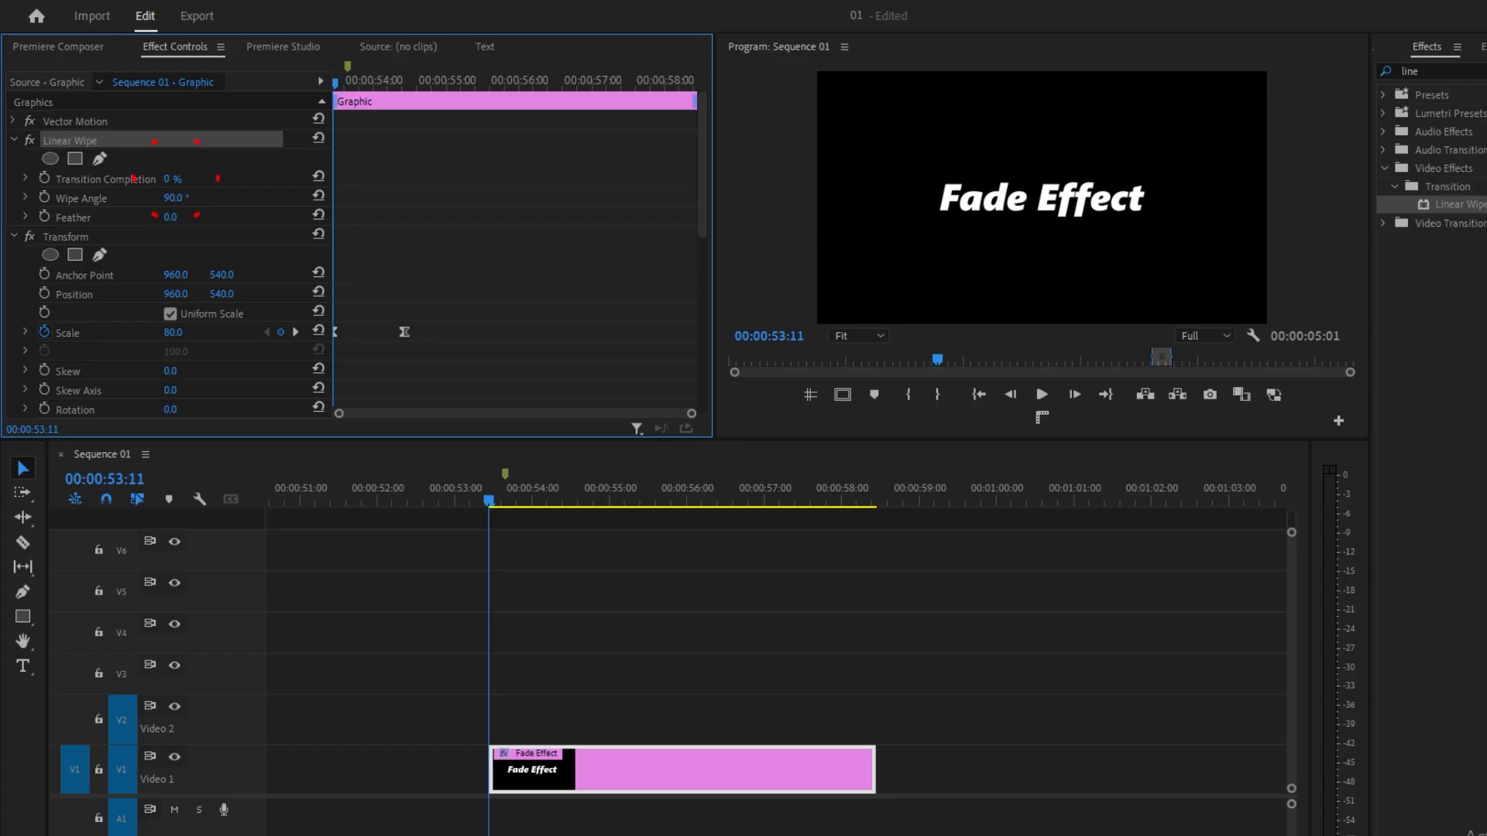
- Test the Linear Wipe at about 50% Transition Completion and set its Wipe Angle to -90°
mouse_move(171, 178)
mouse_down()
mouse_move(225, 178)
mouse_move(198, 179)
mouse_up()
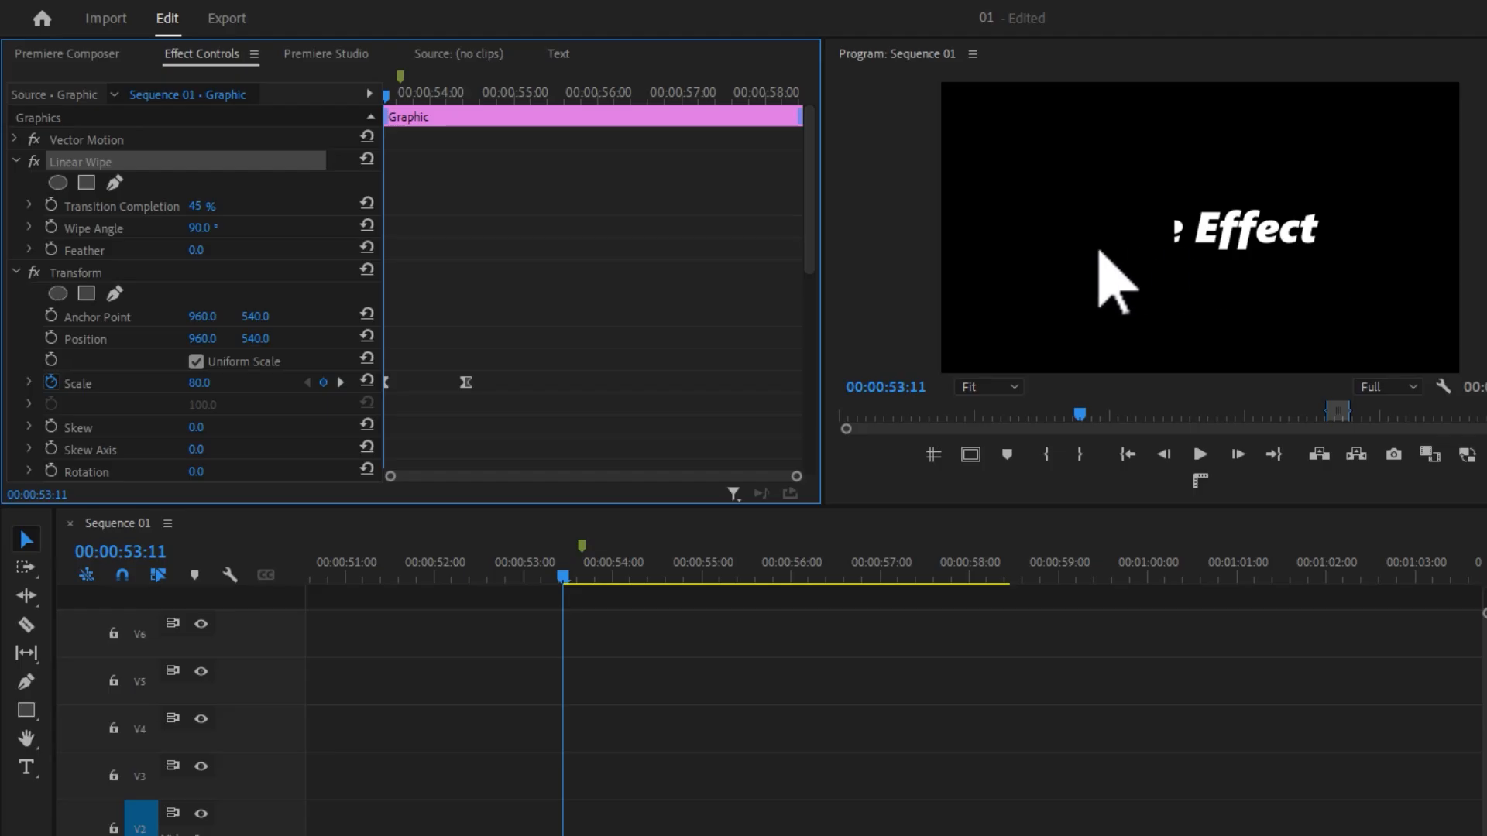
drag(196, 207, 203, 206)
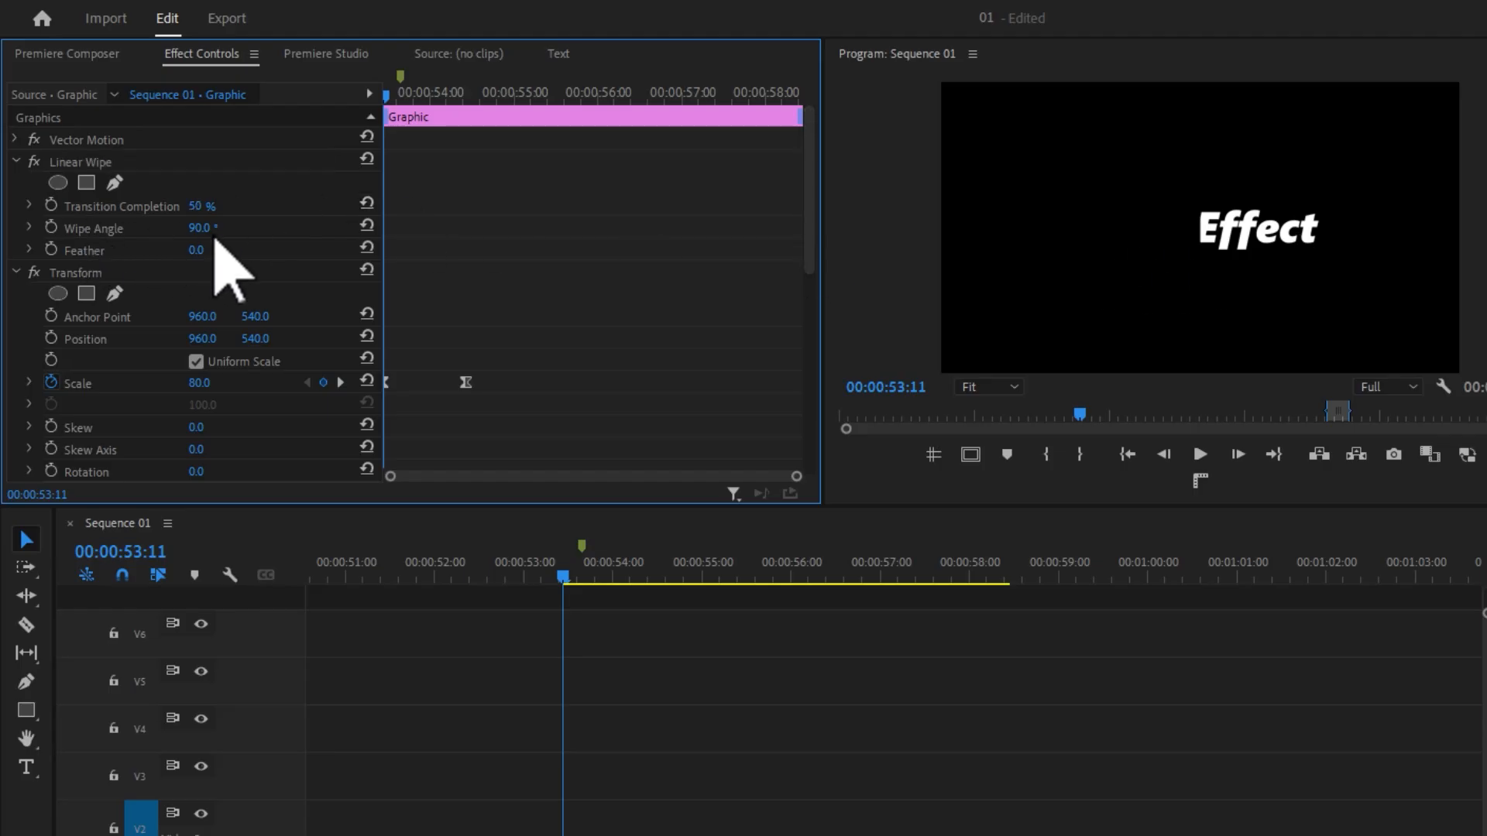
click(208, 227)
text(-90)
key(Return)
drag(445, 91, 324, 120)
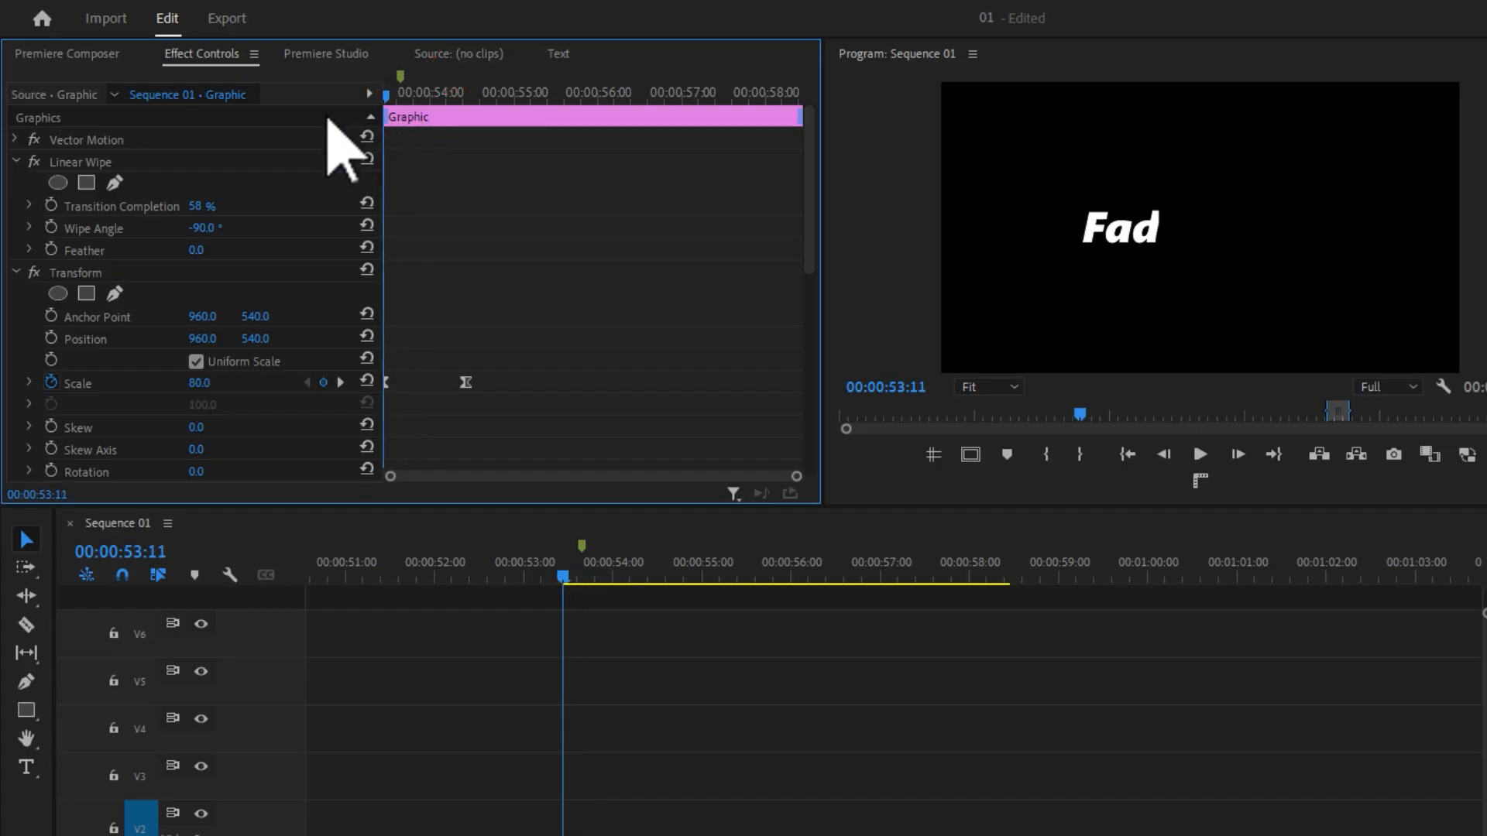
- Keyframe the Linear Wipe's Transition Completion at 100% at the clip's start, with Feather set to 407
click(51, 205)
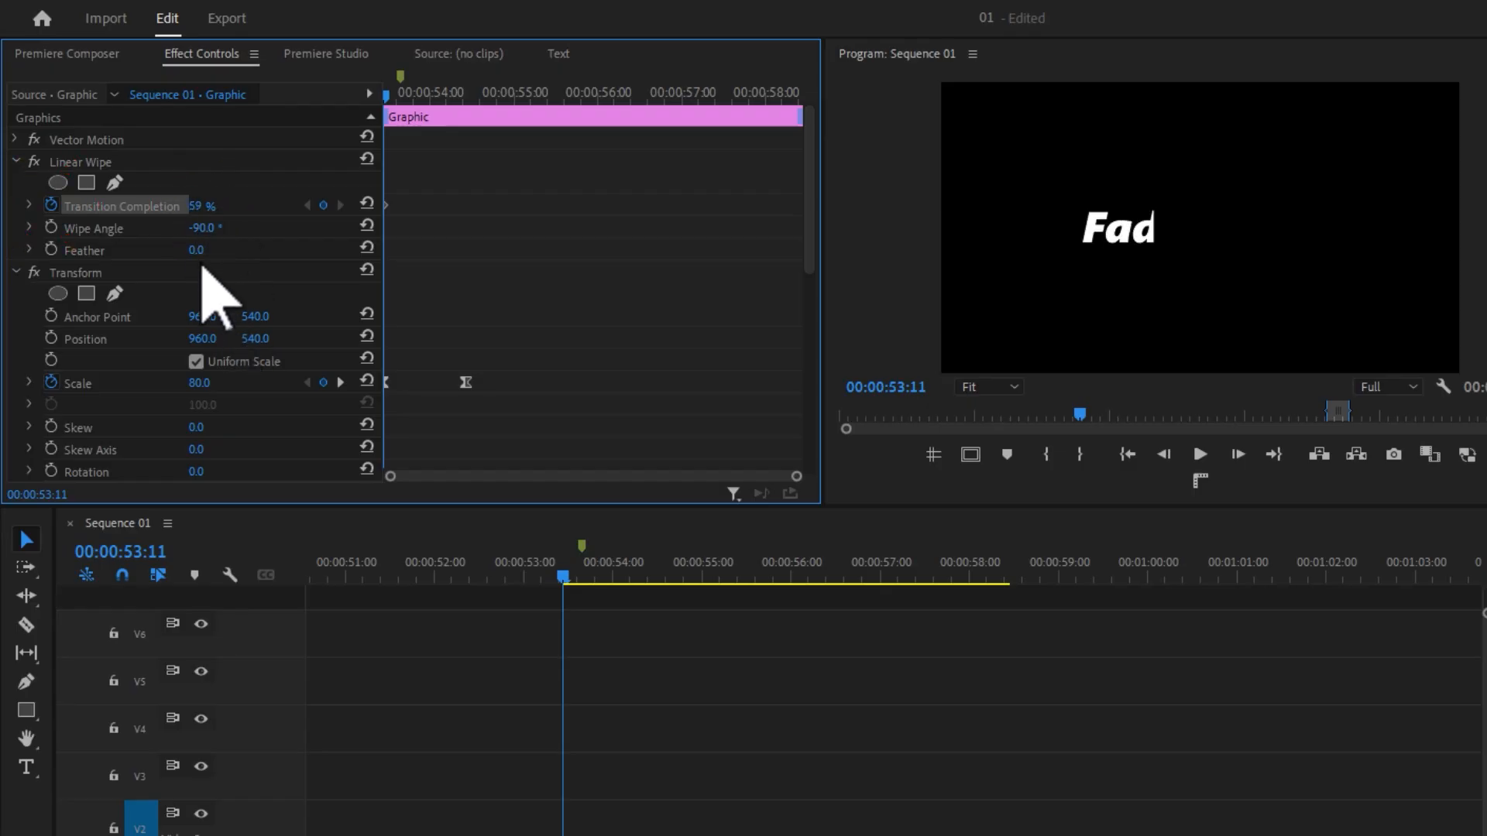
drag(203, 251, 295, 250)
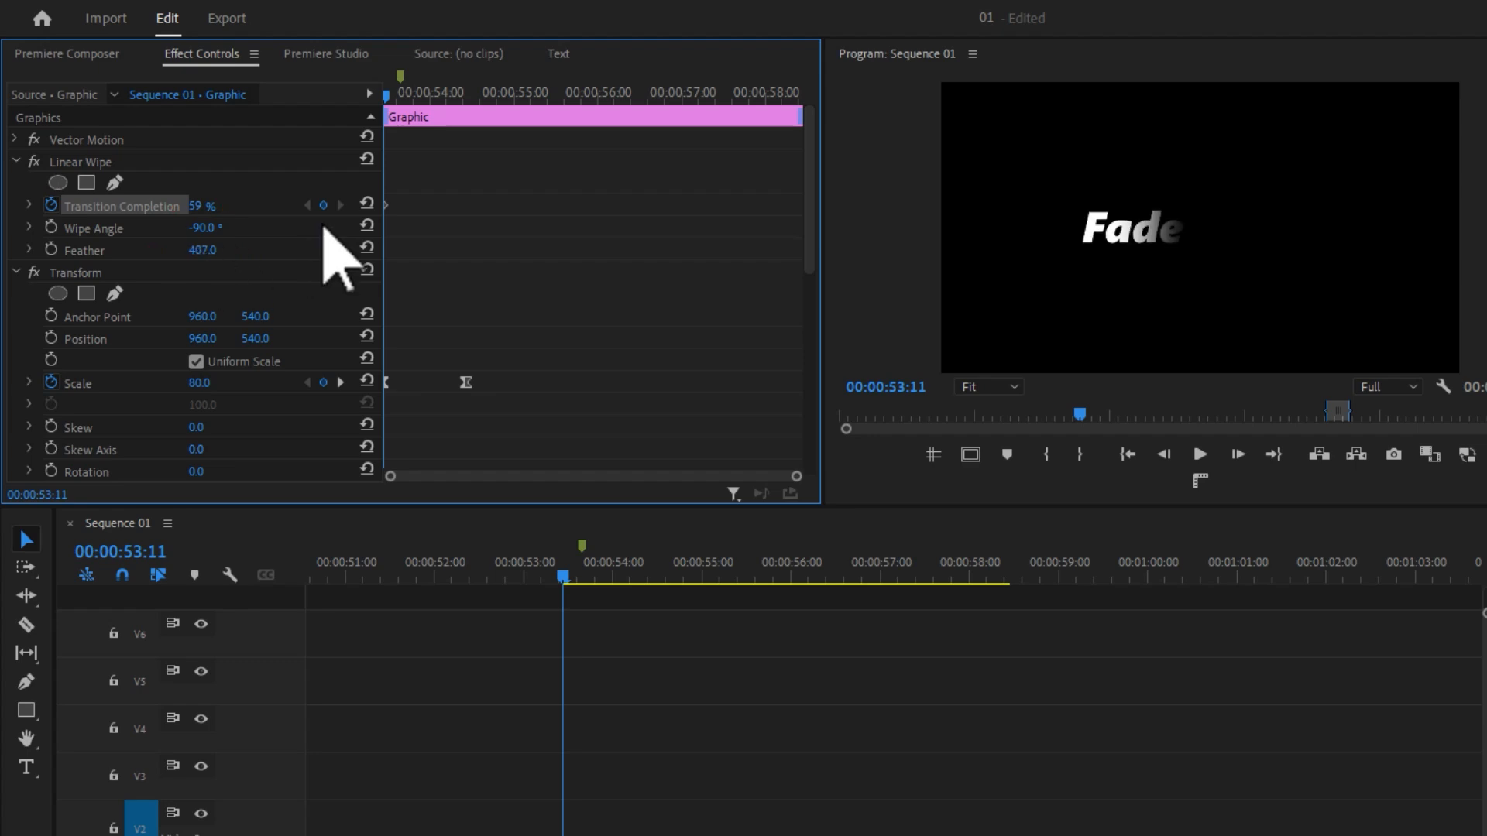
drag(202, 206, 203, 205)
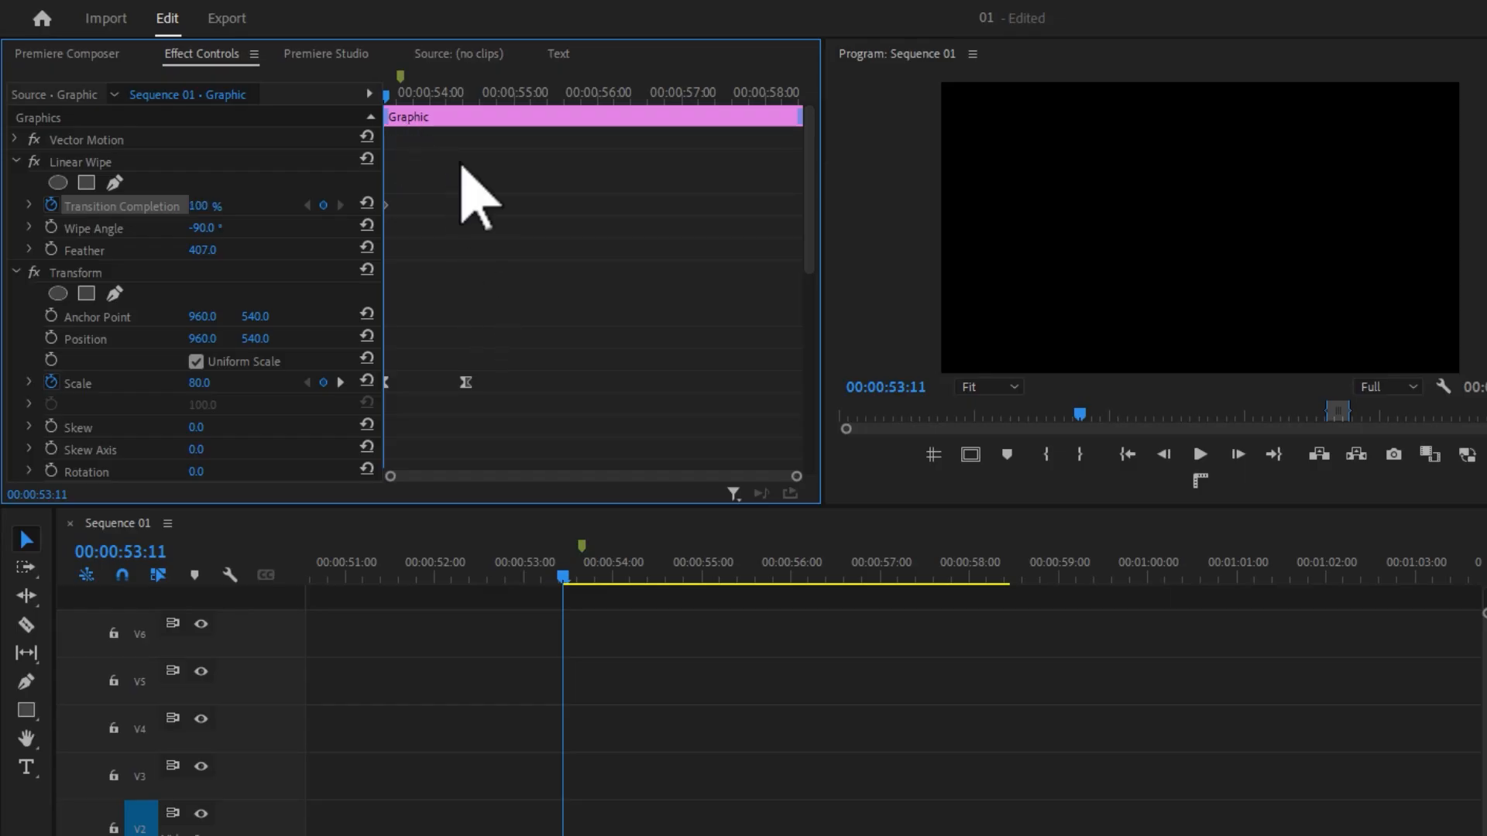
- Keyframe Transition Completion at 0% level with the second Scale keyframe, at 00:00:54:11, and play back the fade
drag(426, 91, 475, 341)
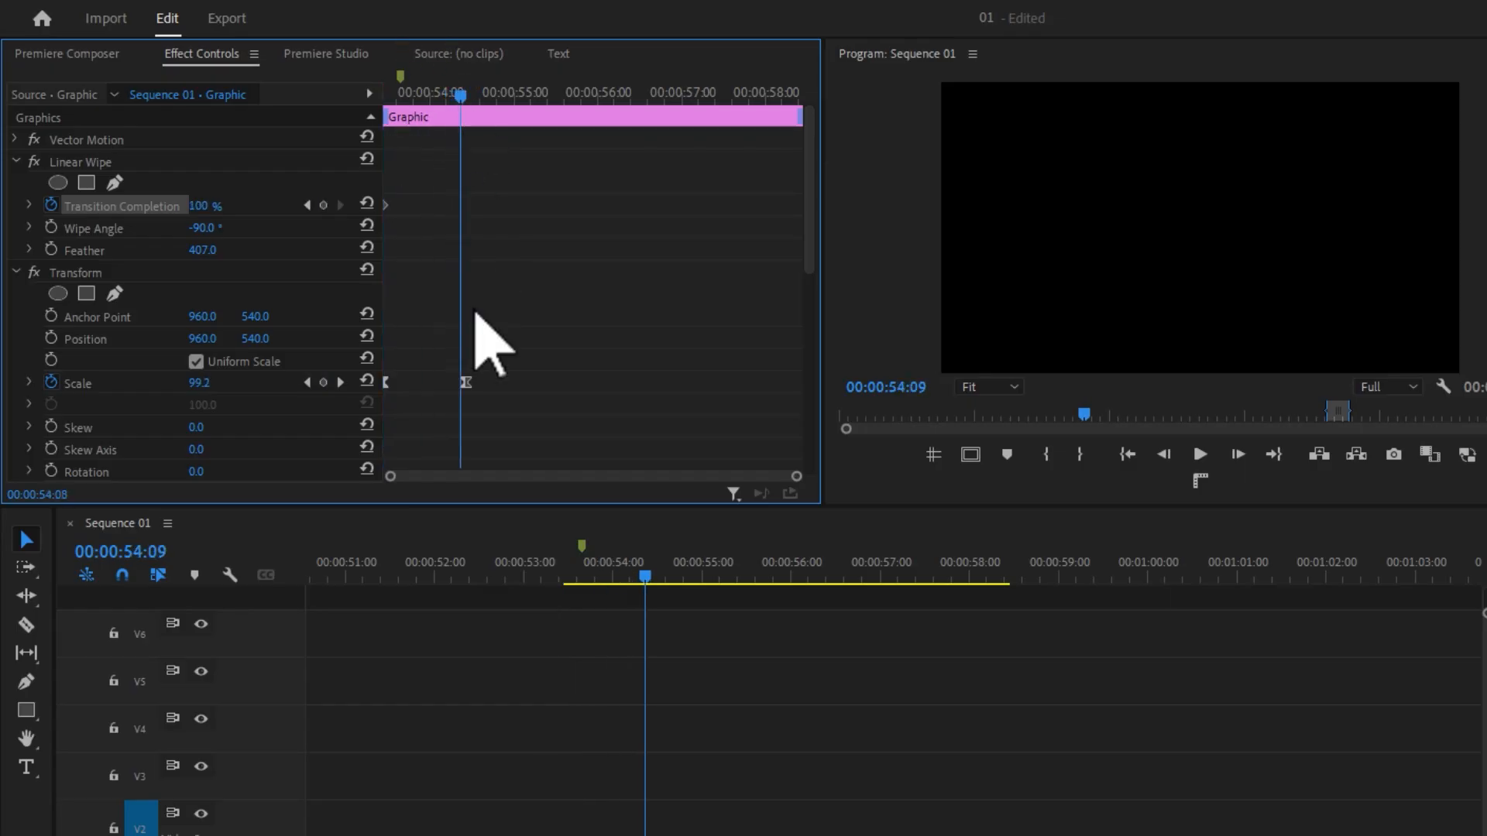
click(467, 383)
drag(455, 108, 475, 119)
drag(199, 206, 155, 206)
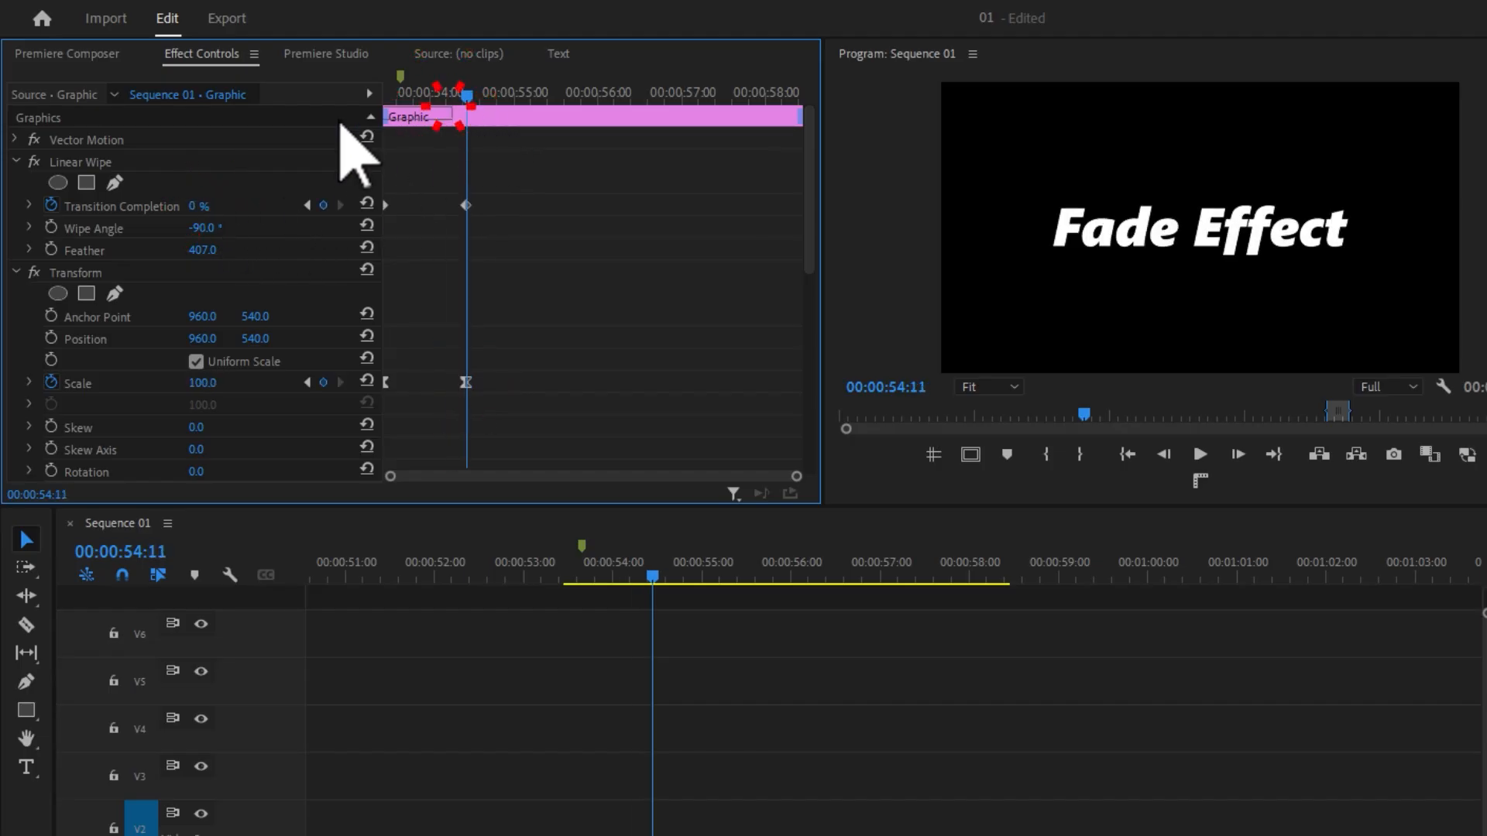
key(j)
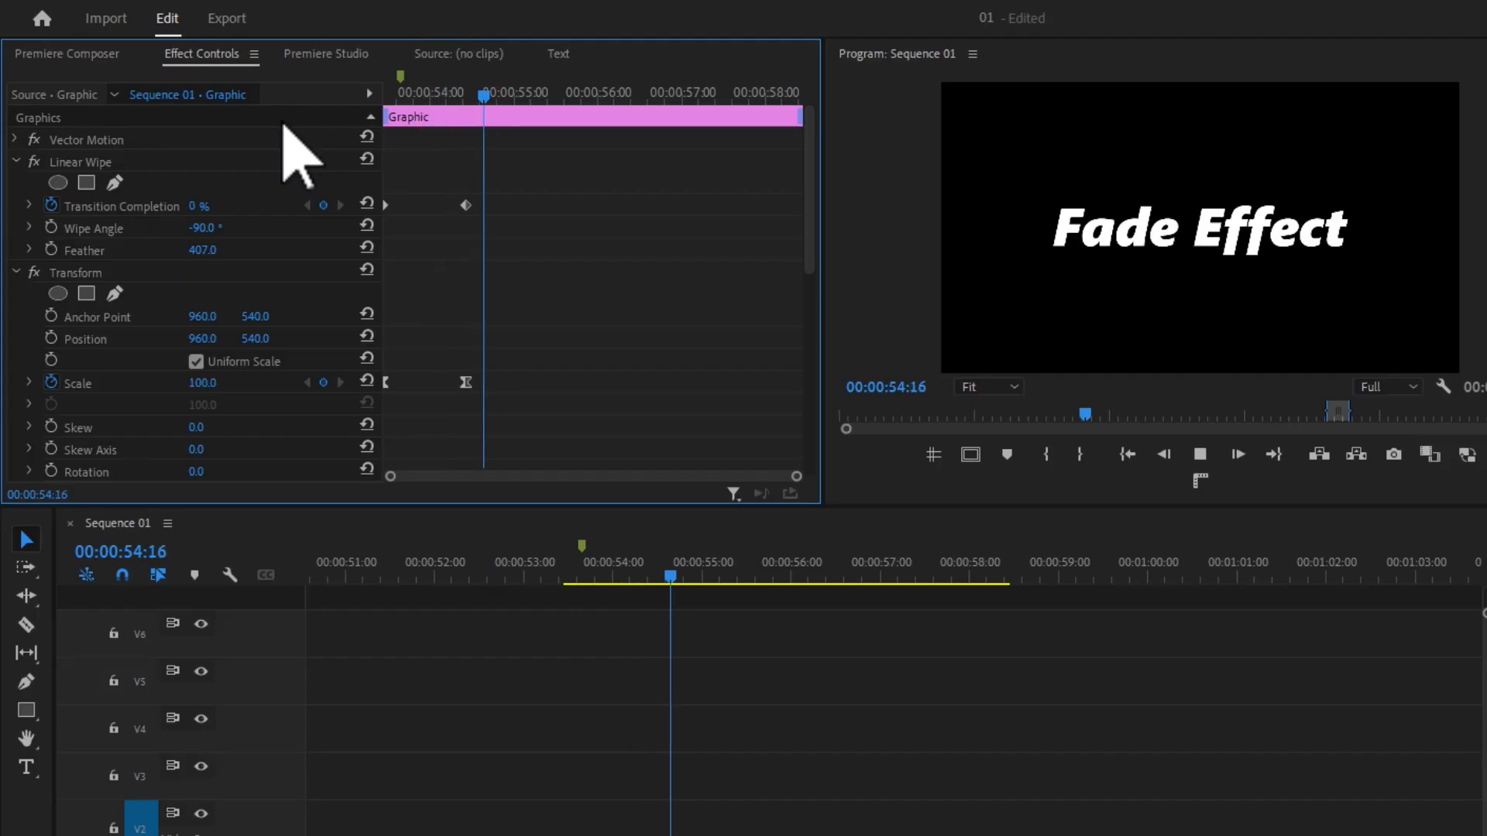
drag(431, 90, 312, 112)
key(space)
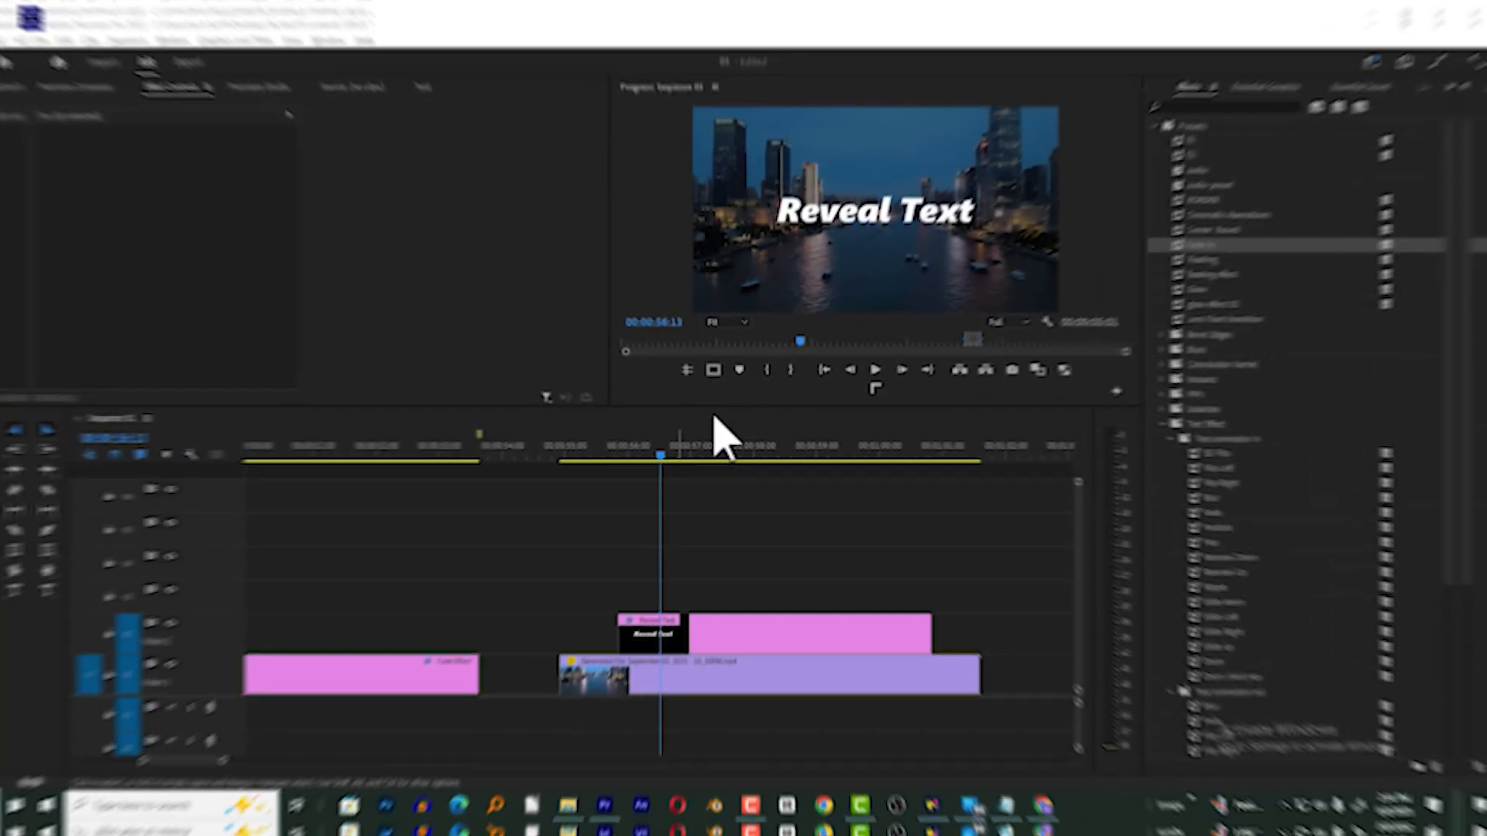
- Select the "Reveal Text" clip and apply the Crop video effect to it, viewing the frame at 00:00:56:09
click(631, 456)
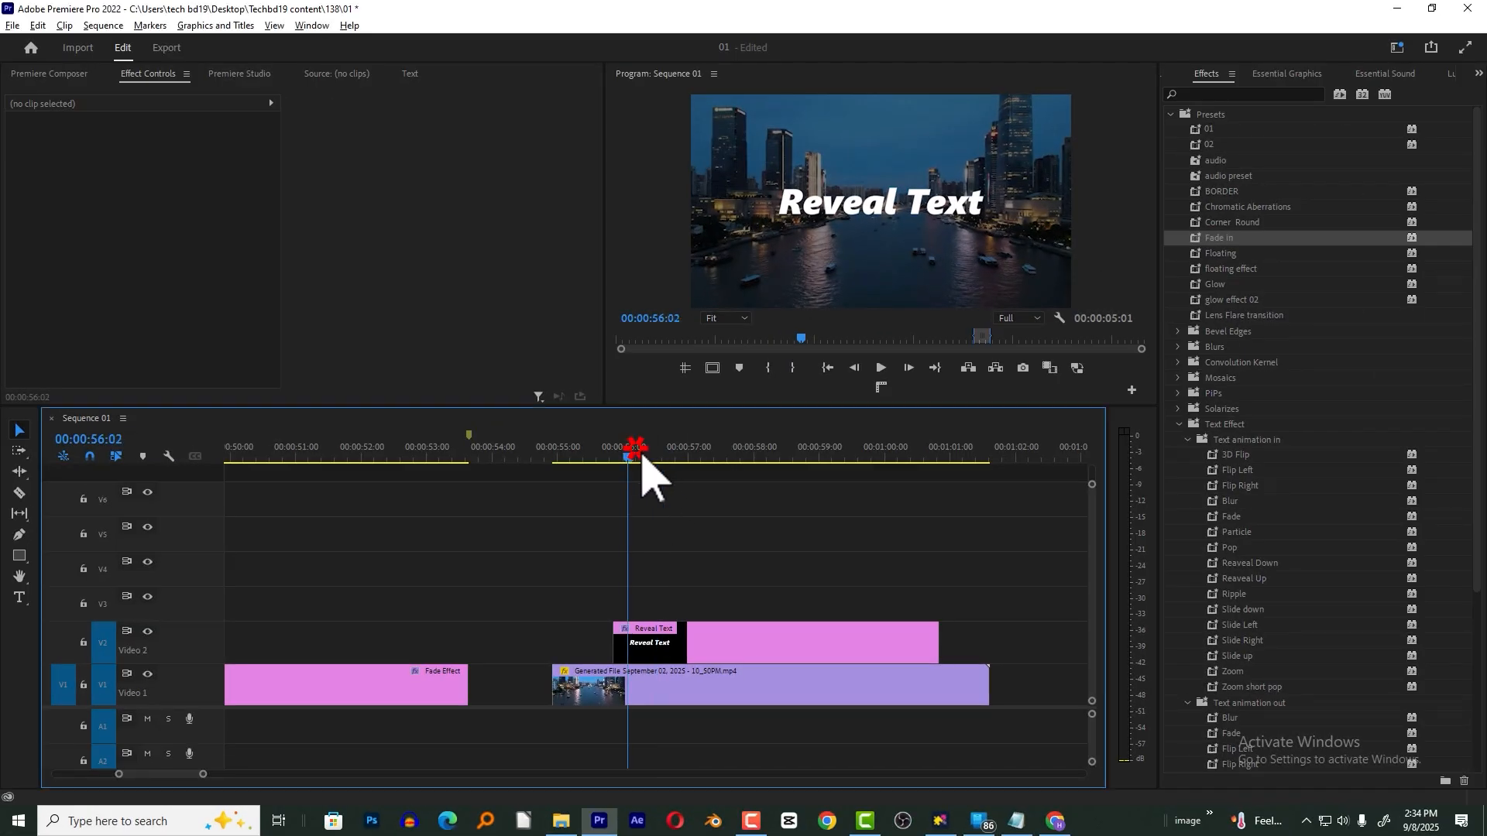
drag(666, 456, 616, 459)
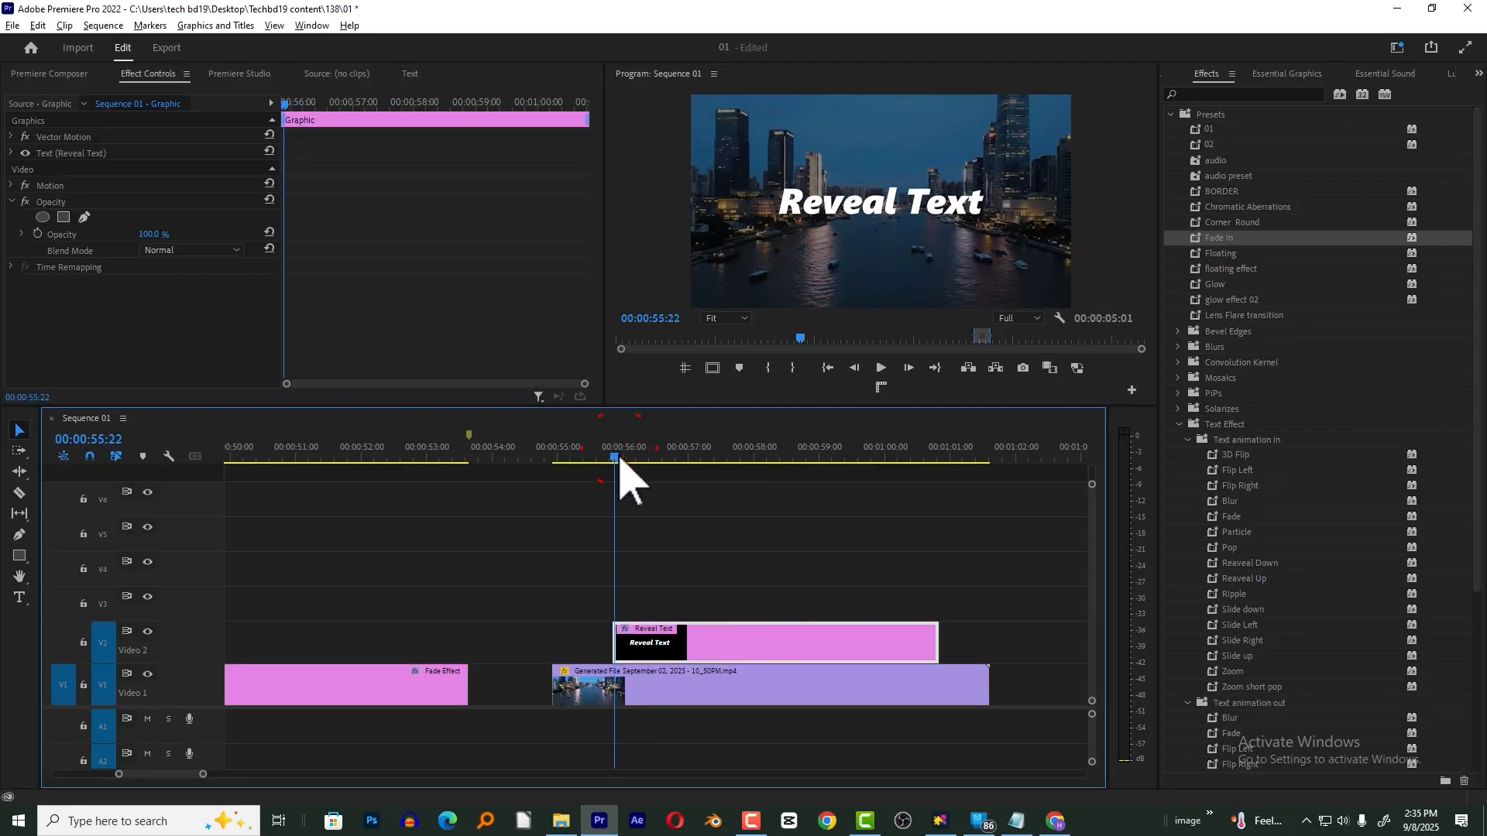
click(636, 460)
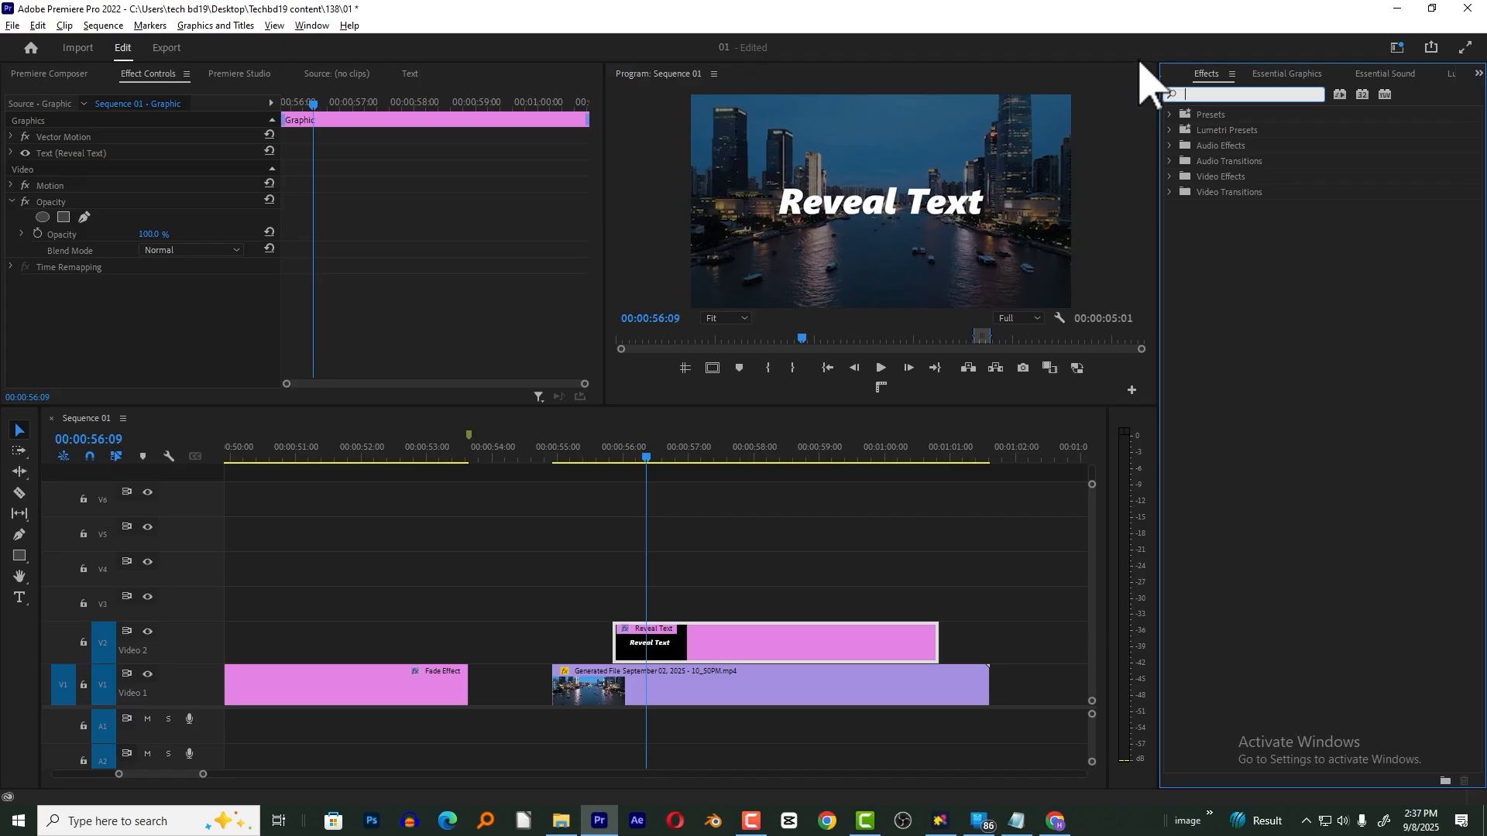
text(crop)
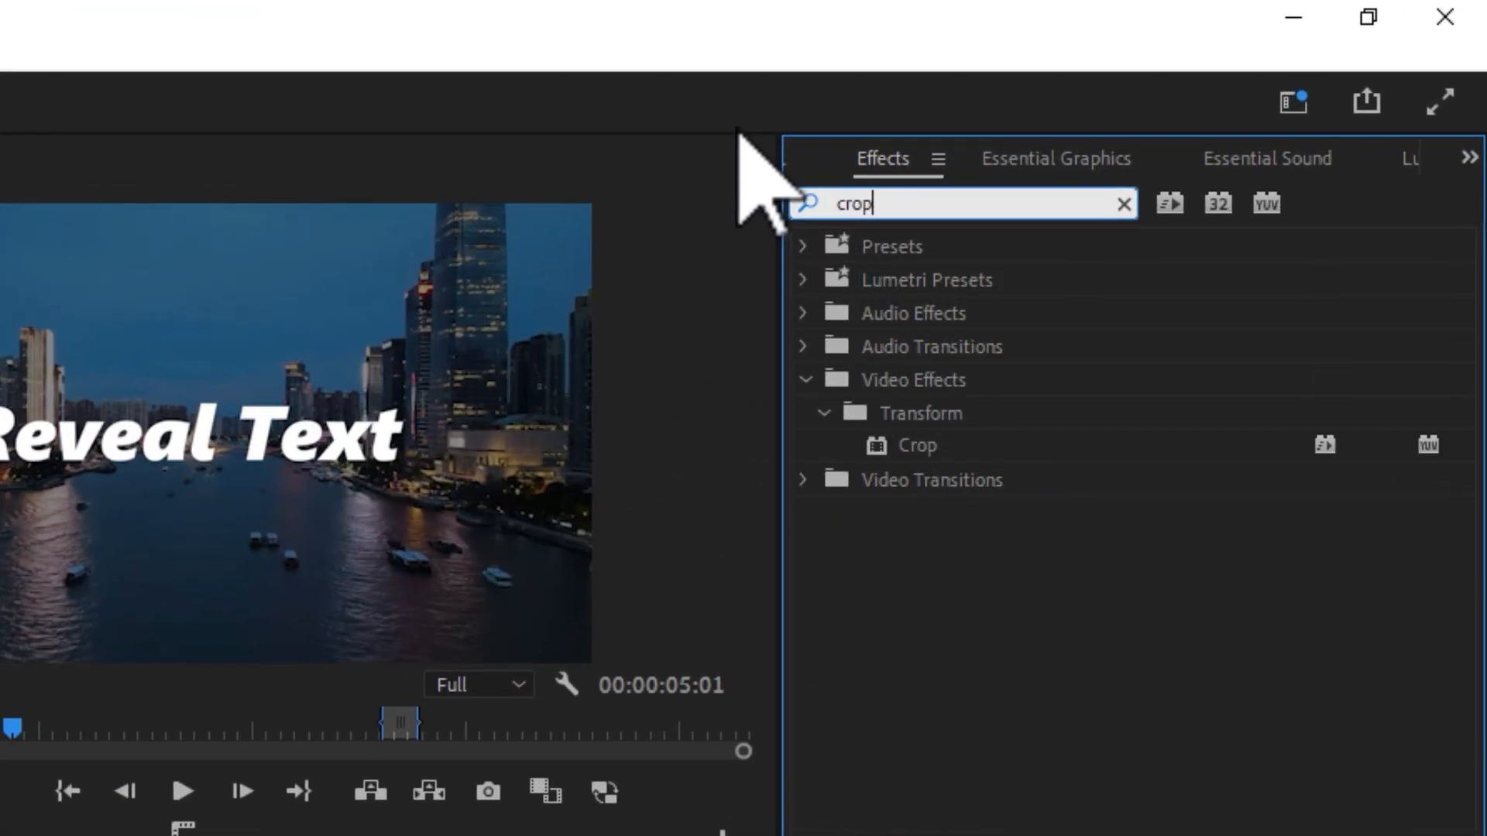
click(906, 446)
drag(906, 446, 703, 644)
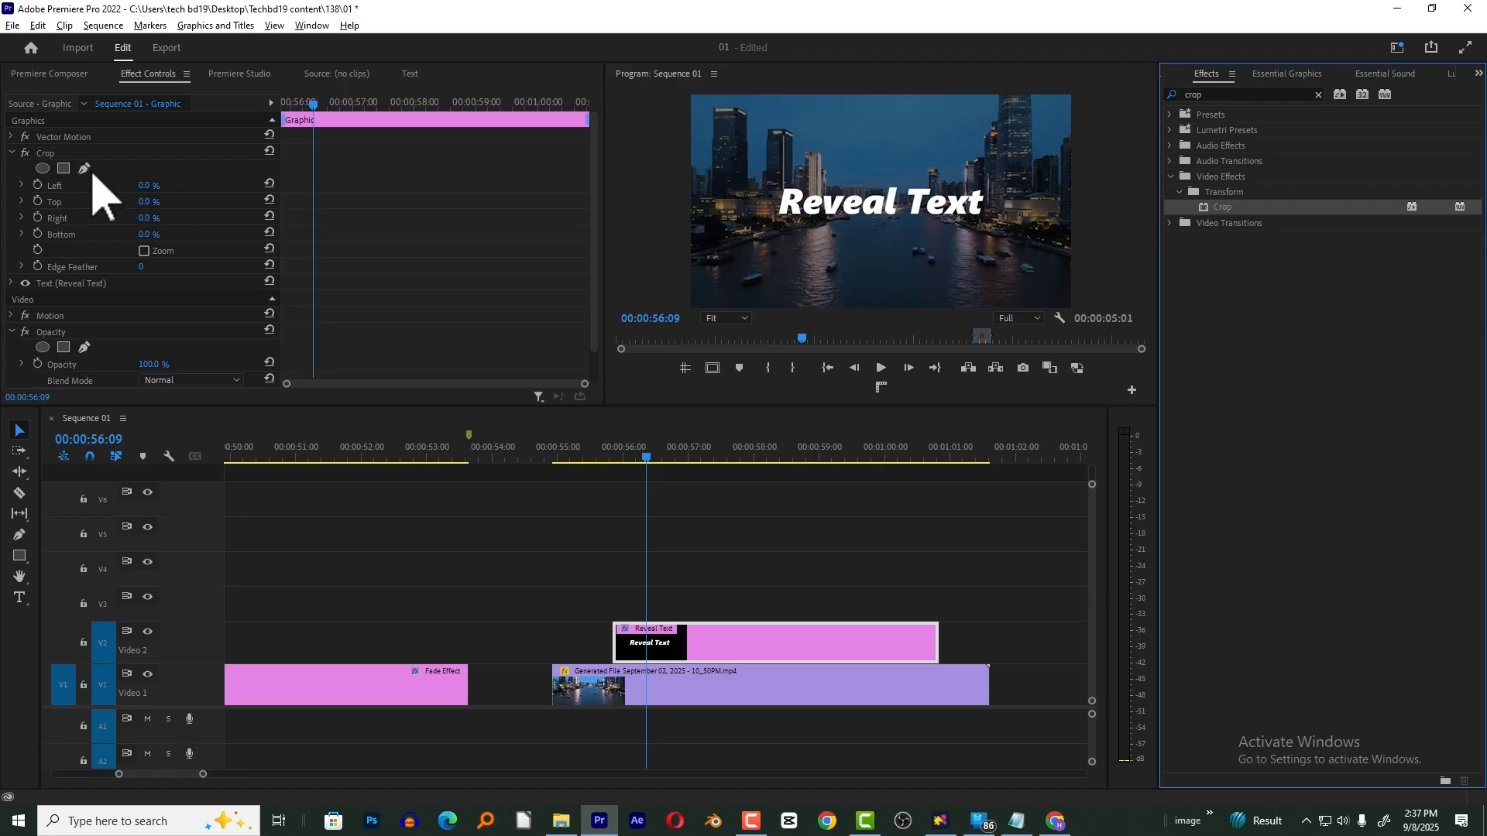
- Try cropping the "Reveal Text" clip by 38.4% from the bottom, and by 39.1% from the top instead
click(48, 155)
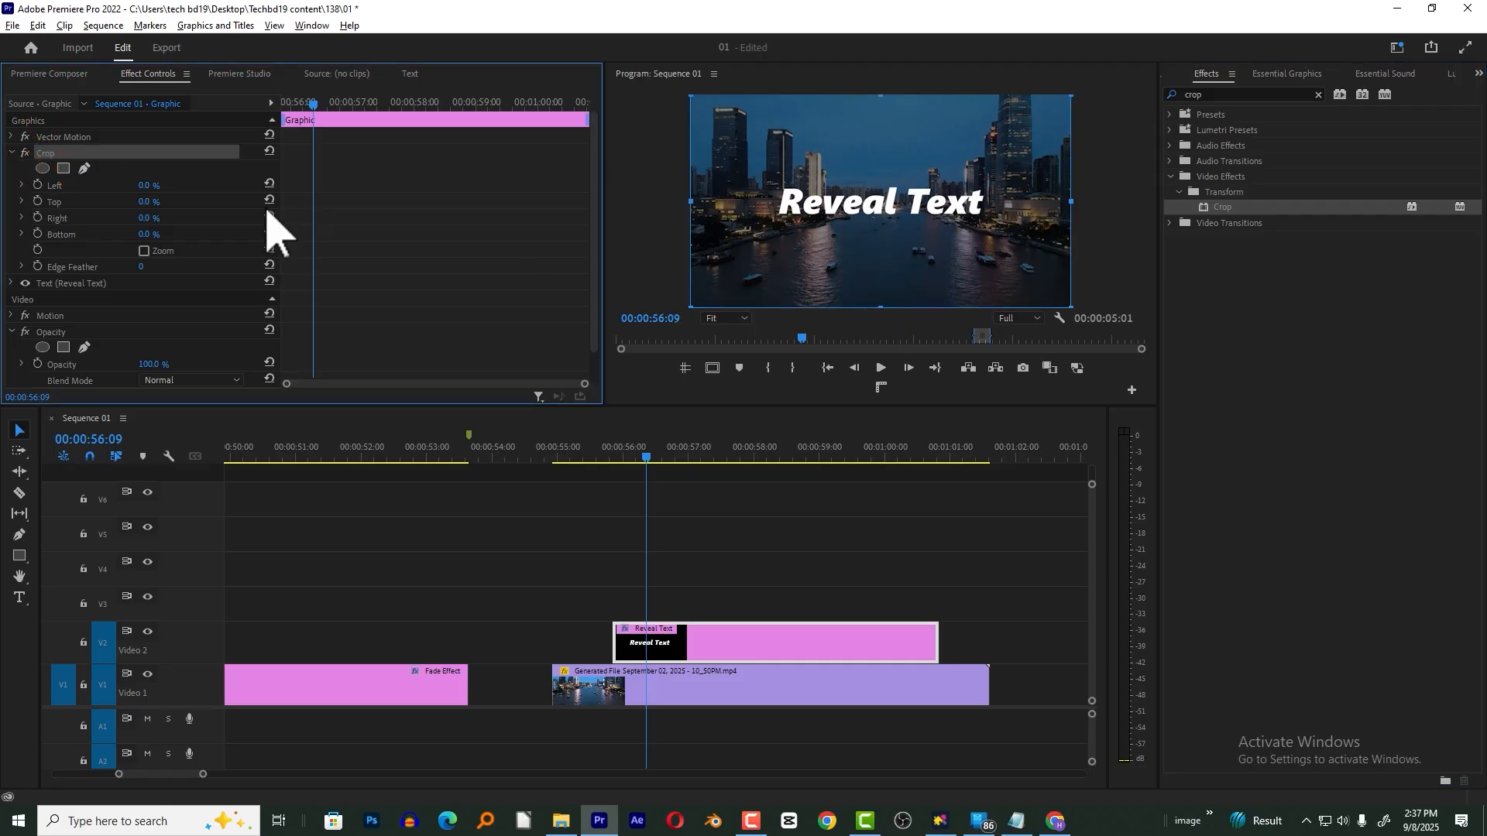
mouse_move(147, 234)
mouse_down()
mouse_move(183, 233)
mouse_move(147, 234)
mouse_up()
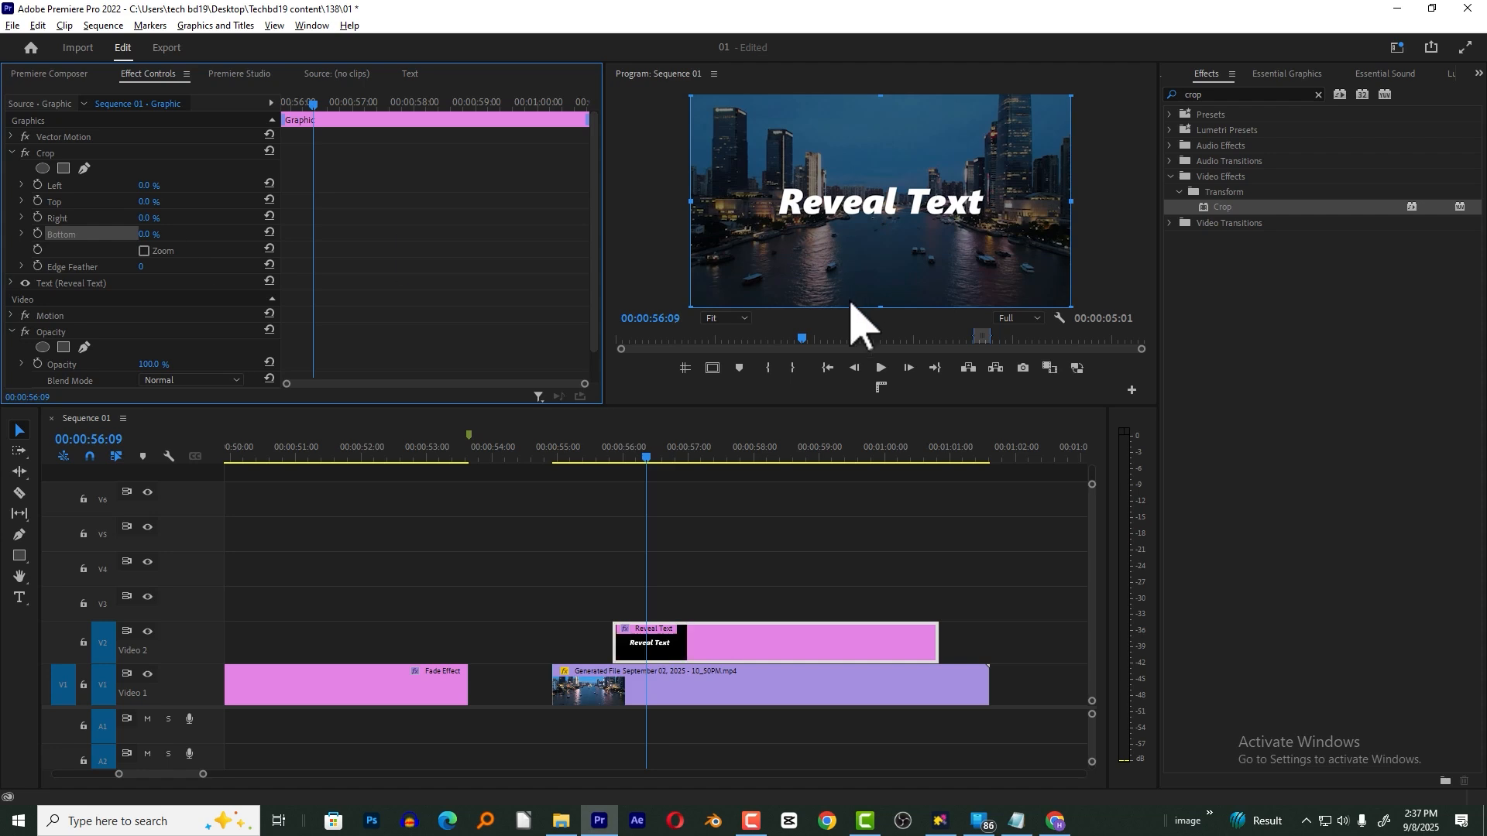
click(42, 155)
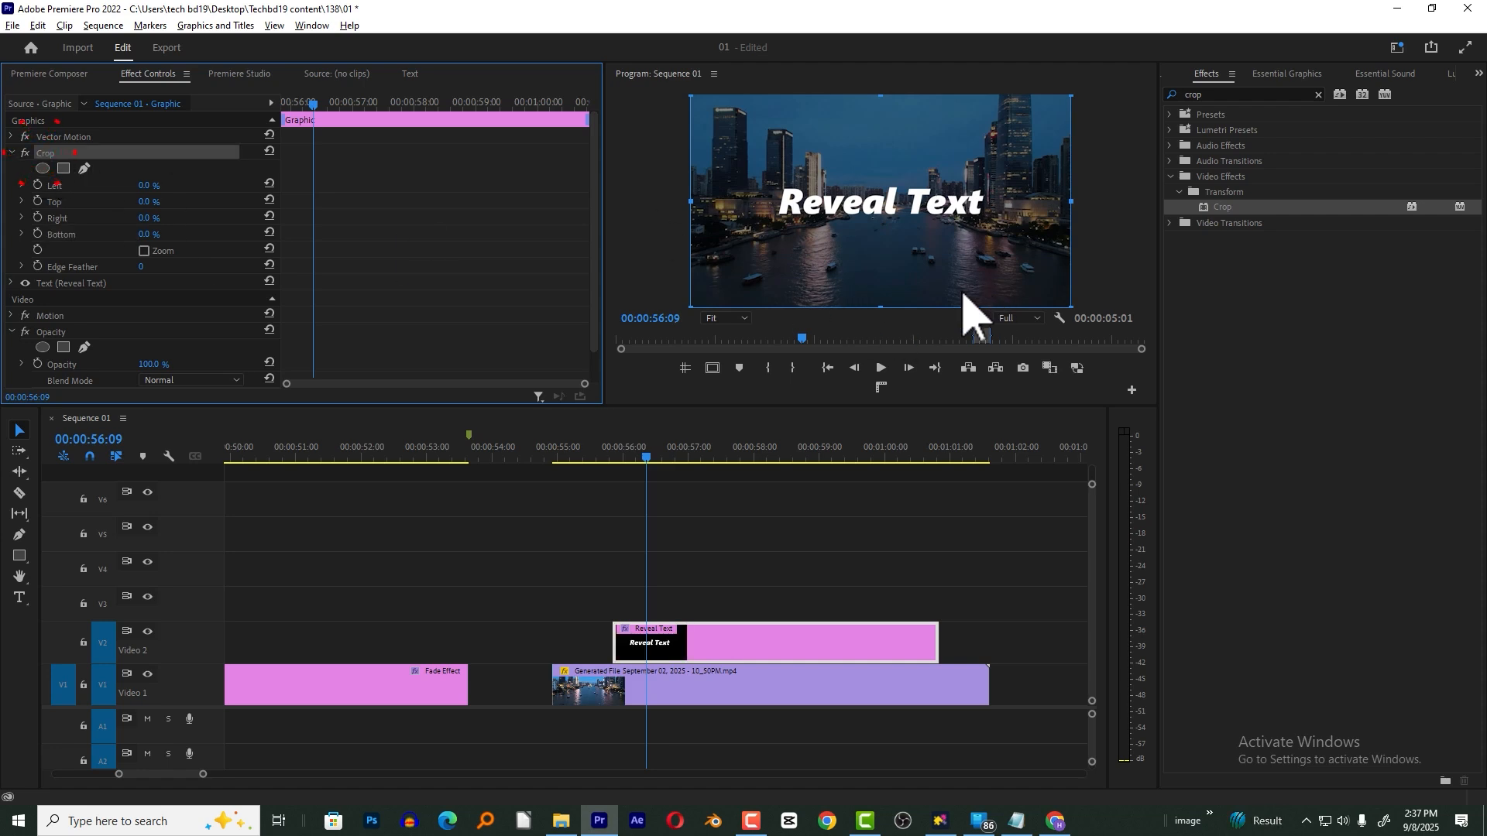
drag(881, 306, 888, 229)
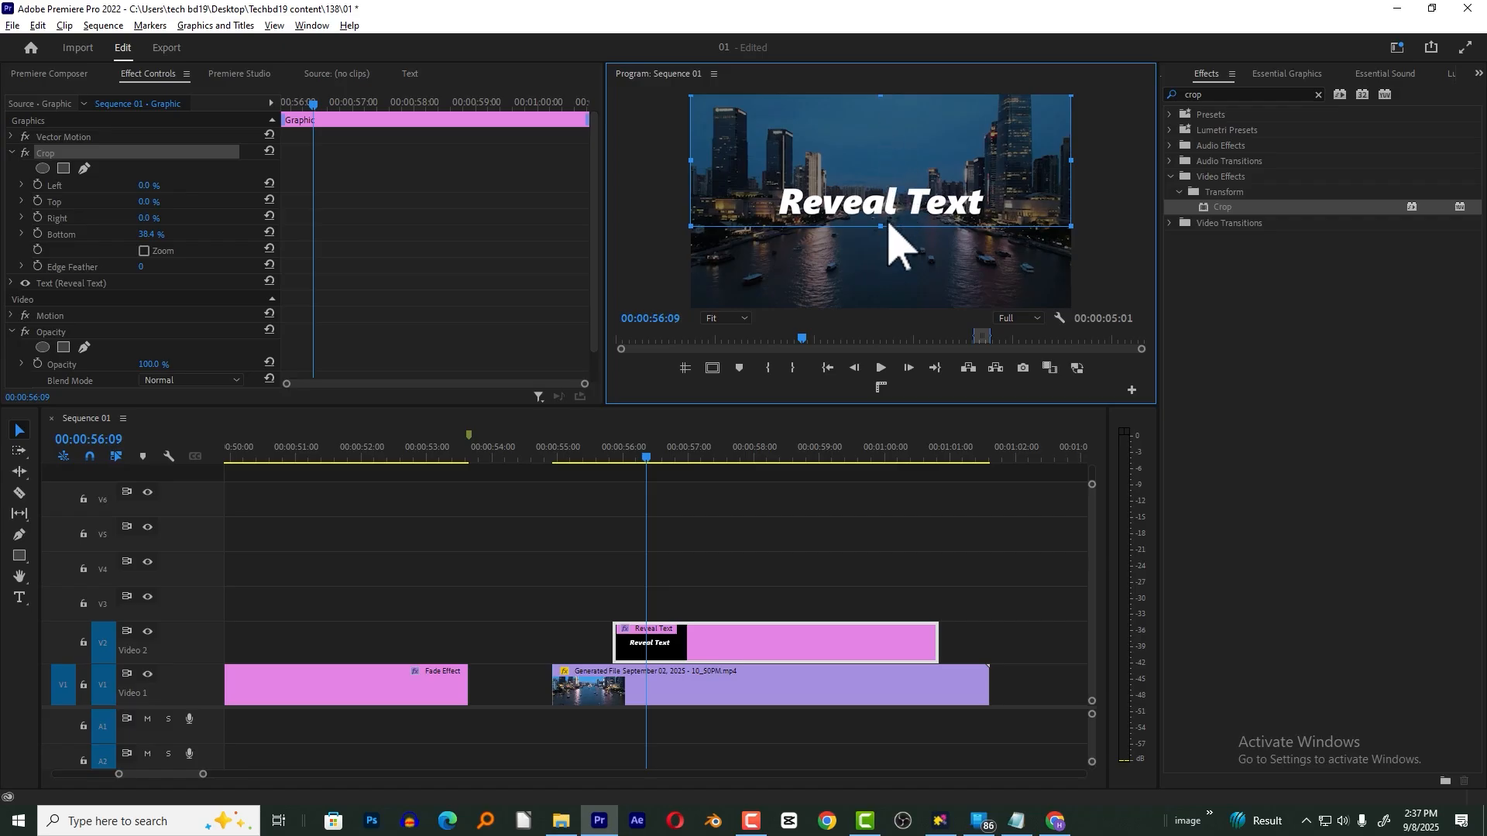
mouse_move(881, 97)
mouse_down()
mouse_move(896, 258)
mouse_move(877, 276)
mouse_move(880, 332)
mouse_up()
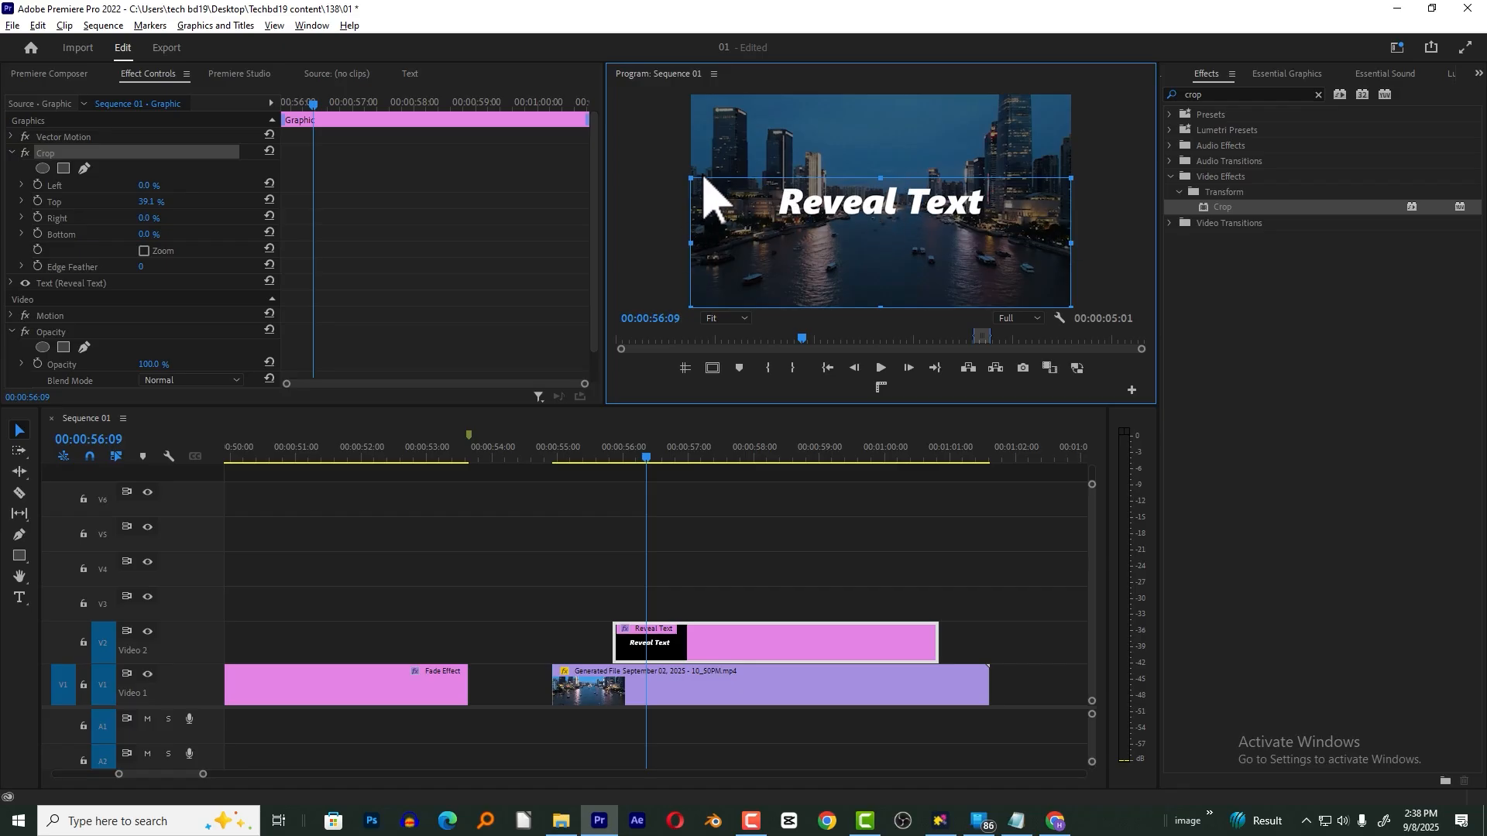
- Set the Crop effect's Top to about 1.1% and its Bottom to about 38.4%, just beneath the lettering
drag(699, 177, 690, 97)
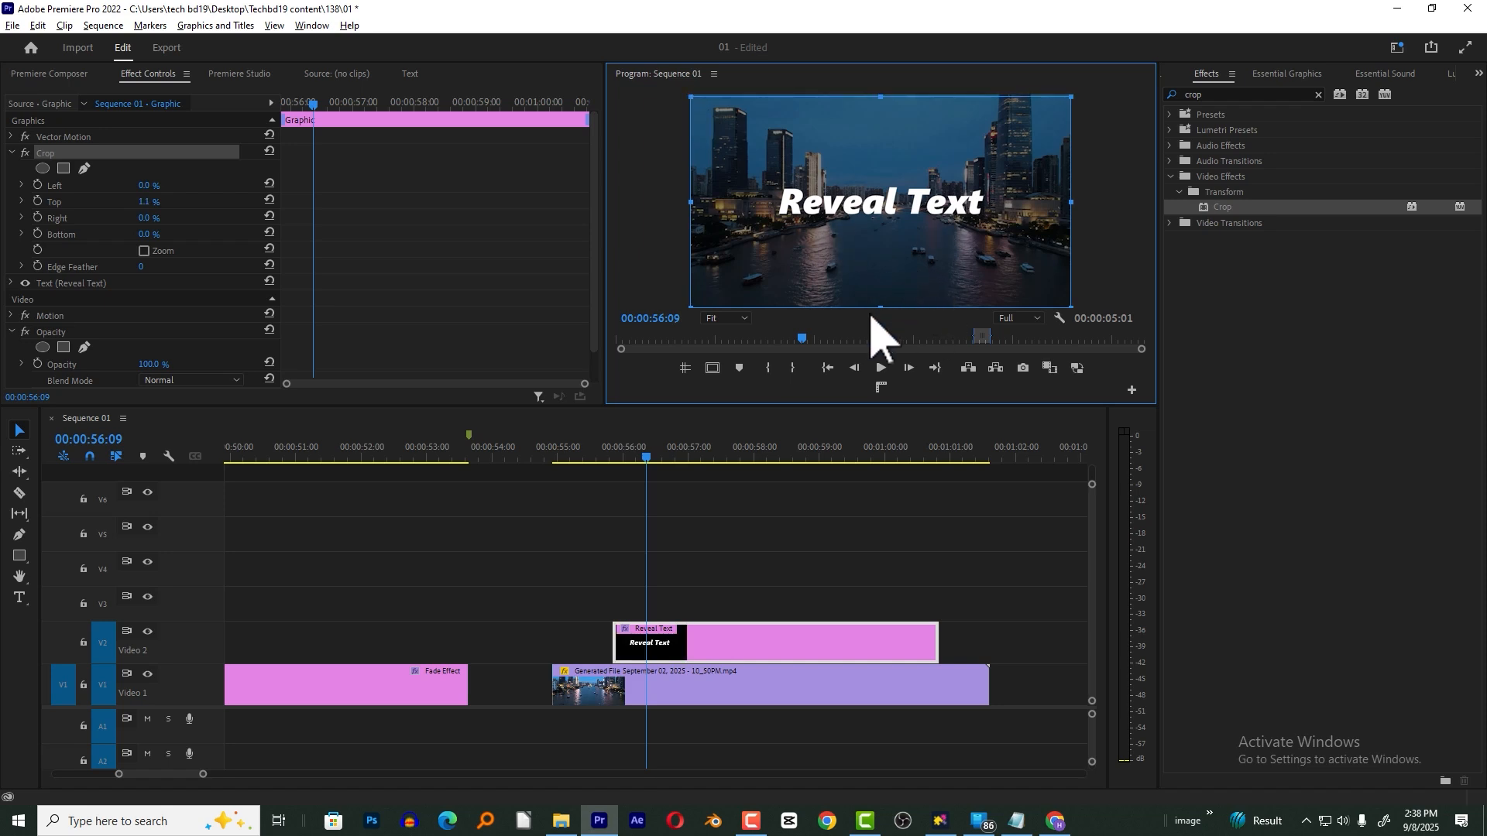
drag(885, 308, 903, 228)
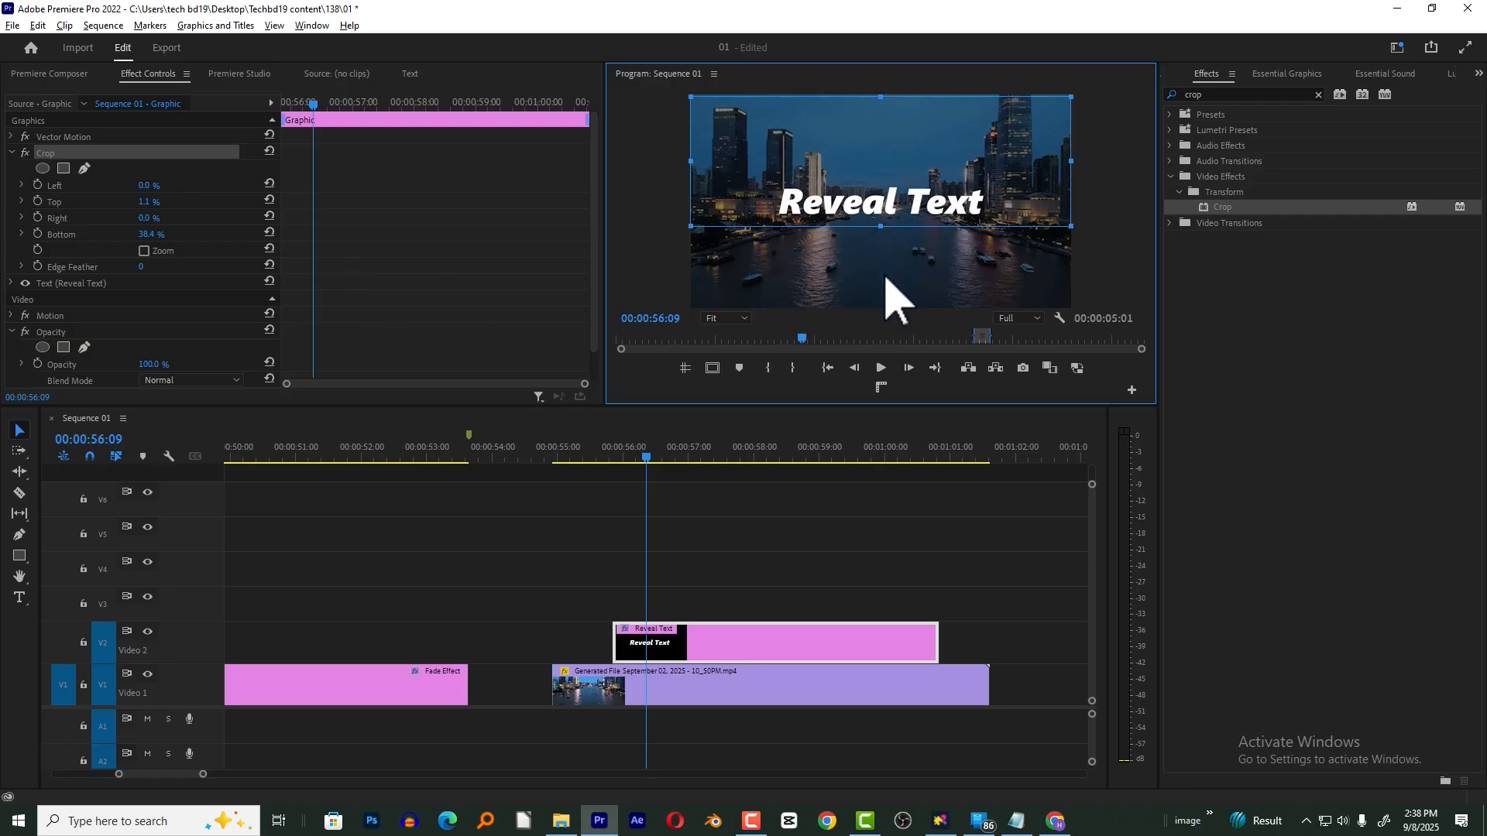
- Find the Distort video effect Transform and apply it to the "Reveal Text" clip
click(1319, 95)
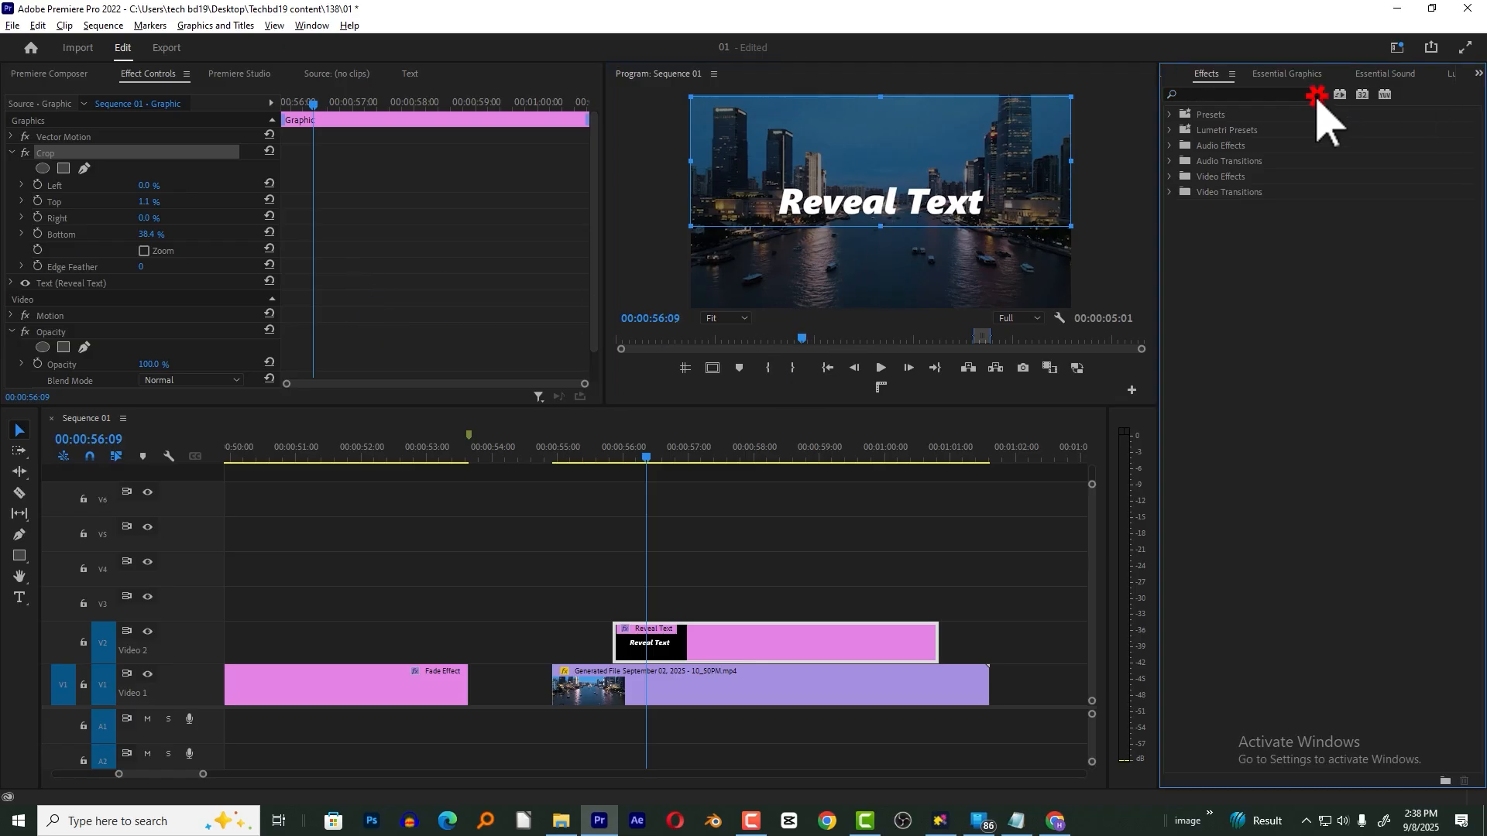
text(transform)
drag(1159, 290, 673, 631)
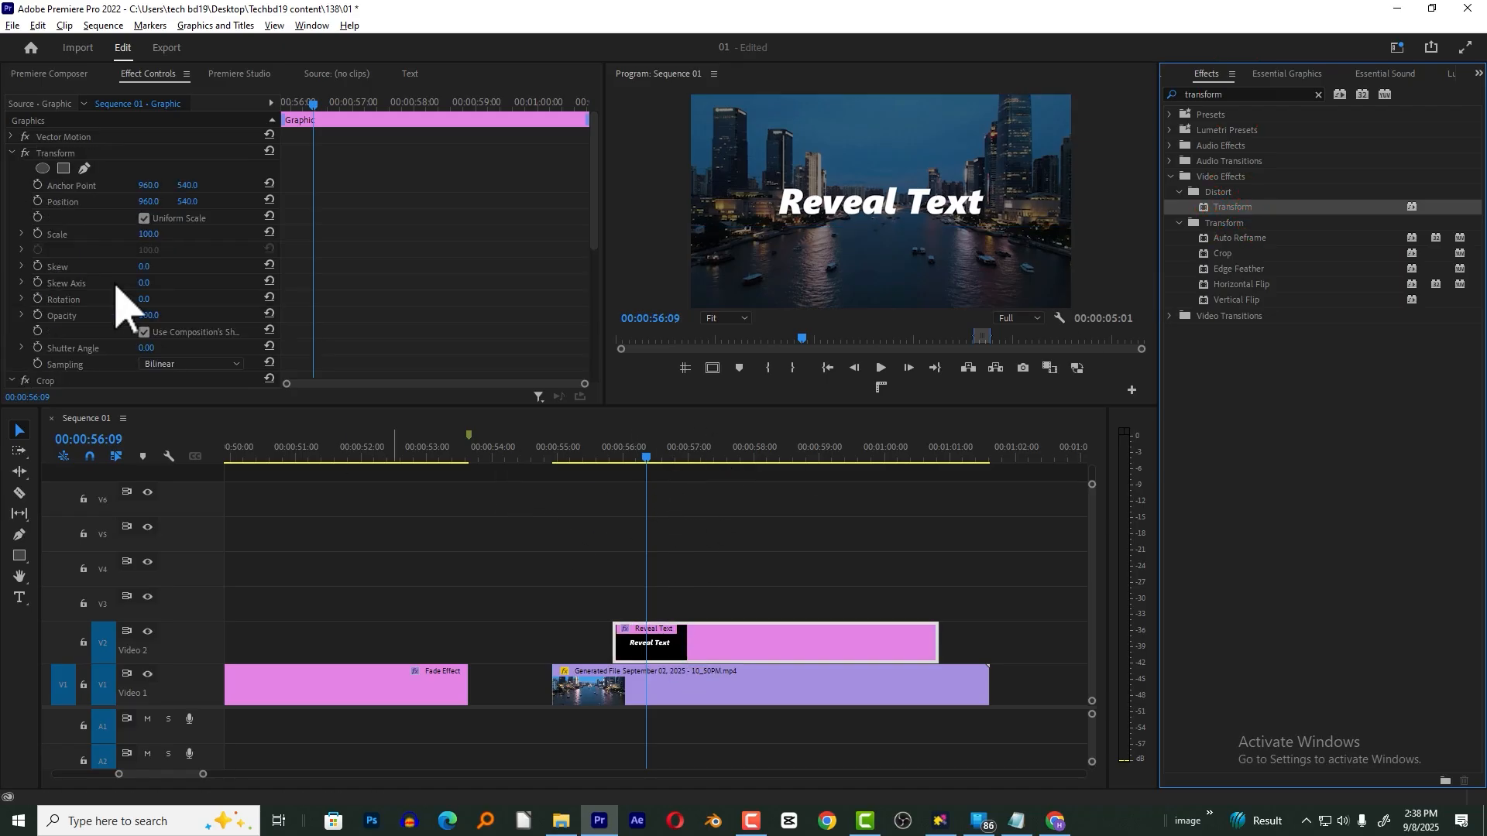
- Start Transform Position keyframing at the "Reveal Text" clip's first frame, 00:00:55:21, and shift the lettering below the crop edge
drag(659, 465, 642, 439)
key(Up)
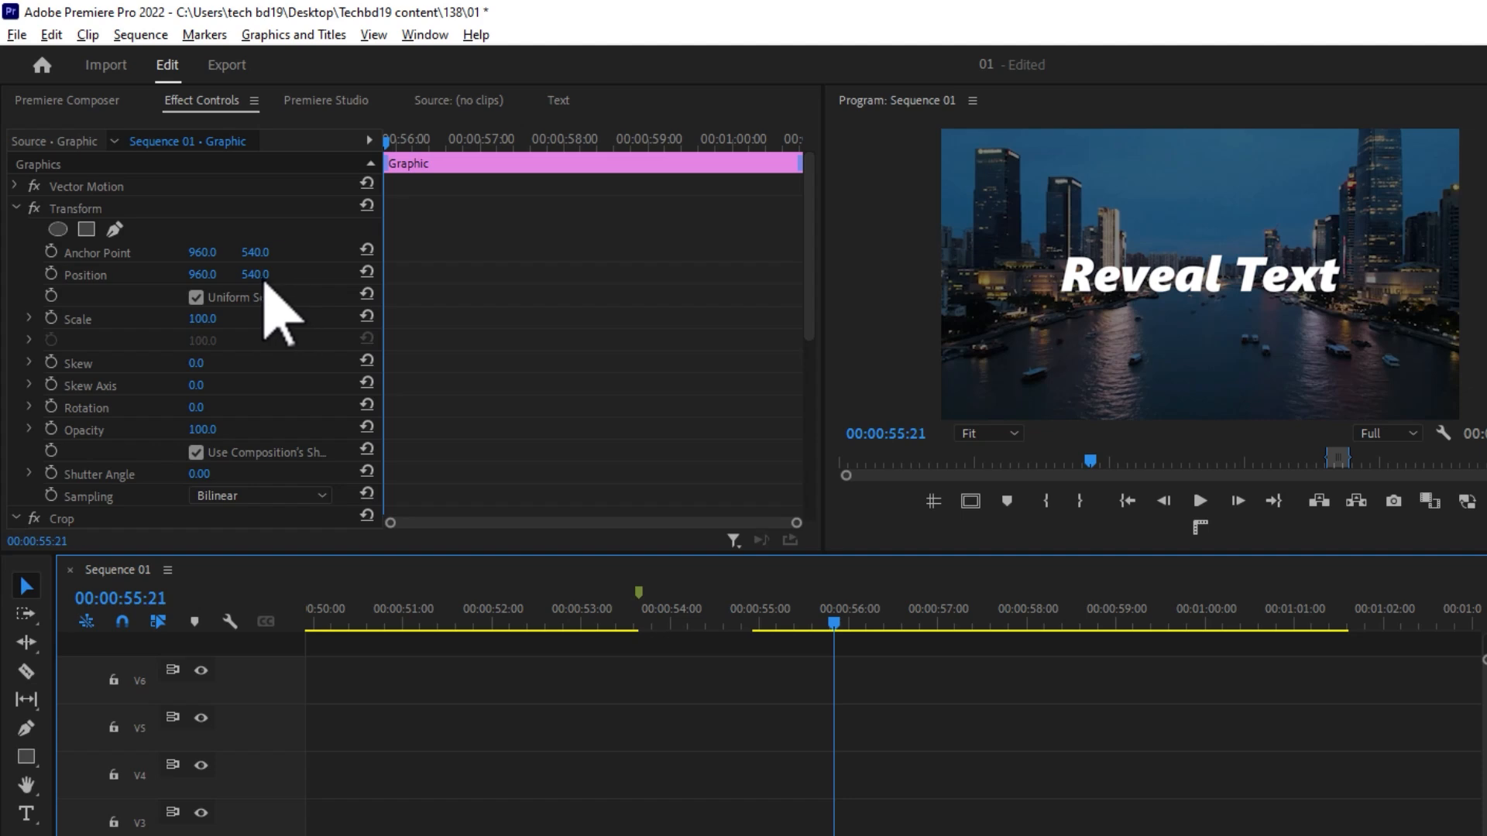
key(ctrl+s)
drag(256, 275, 252, 275)
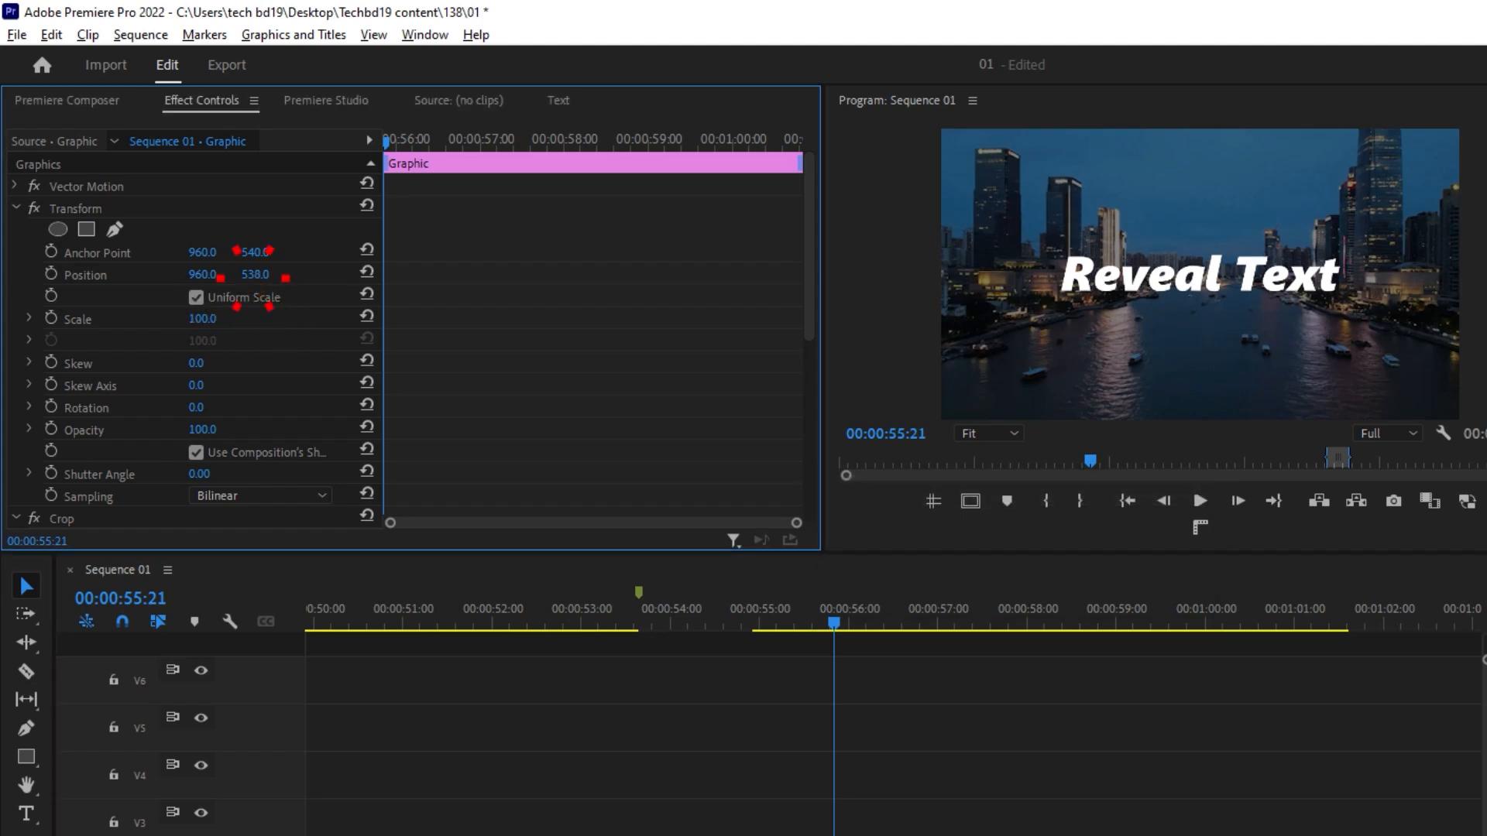
click(50, 275)
mouse_move(252, 274)
mouse_down()
mouse_move(209, 274)
mouse_move(461, 275)
mouse_move(265, 271)
mouse_up()
- Collapse the Transform and Crop effects and reorder them so Crop sits above Transform
click(16, 207)
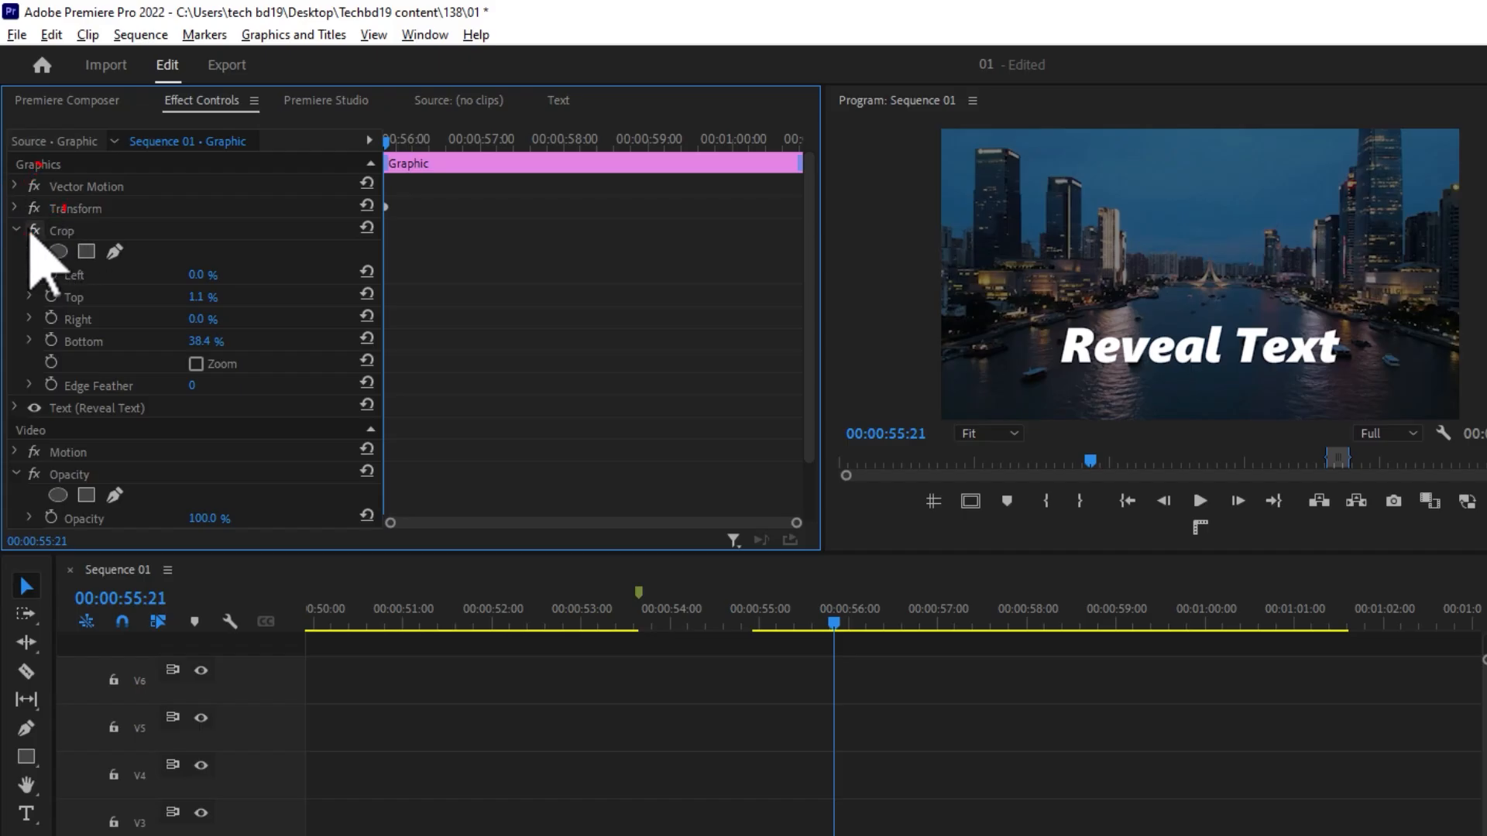
click(18, 229)
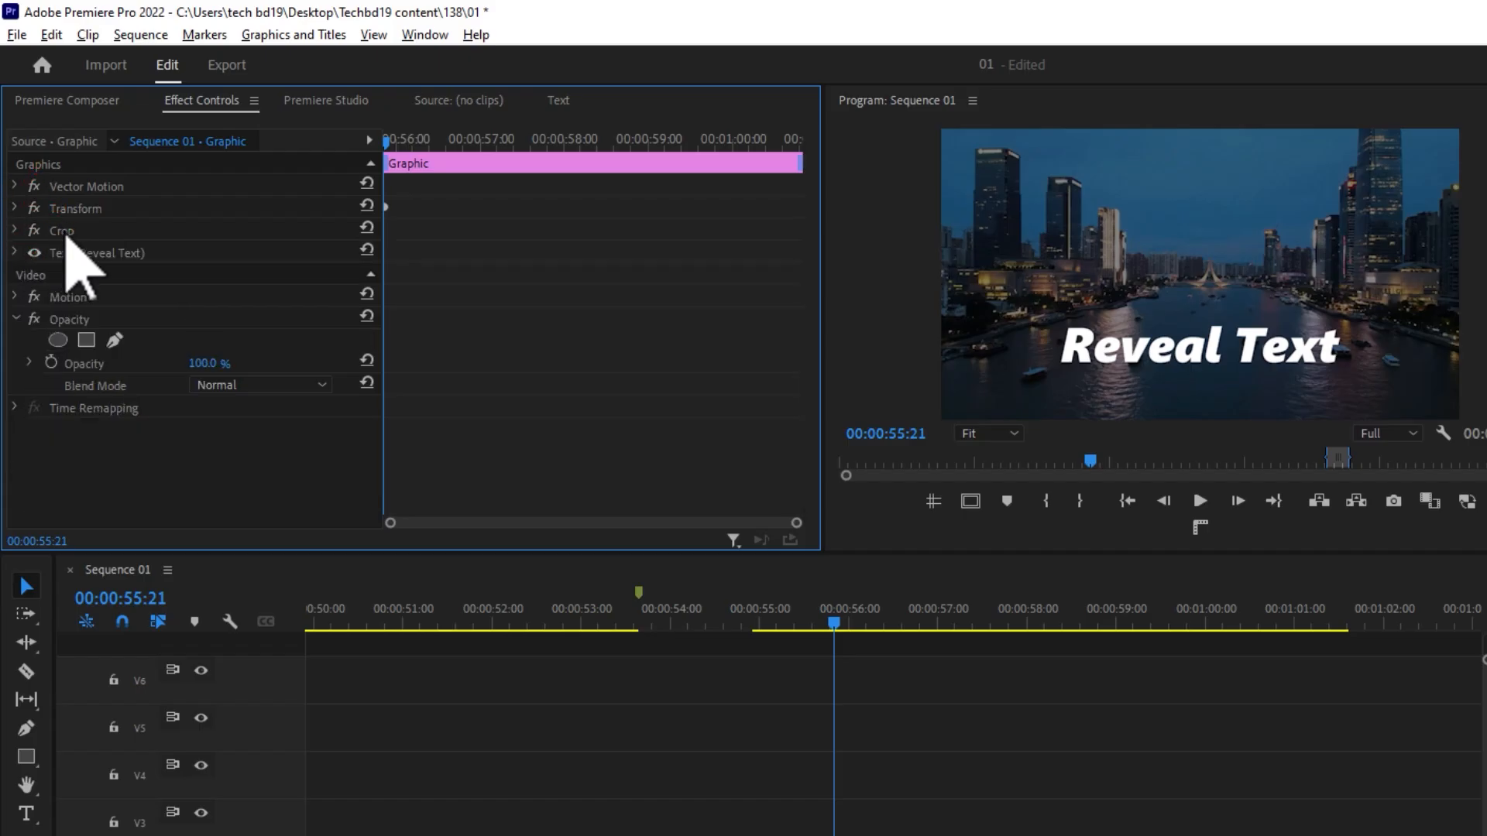
click(67, 231)
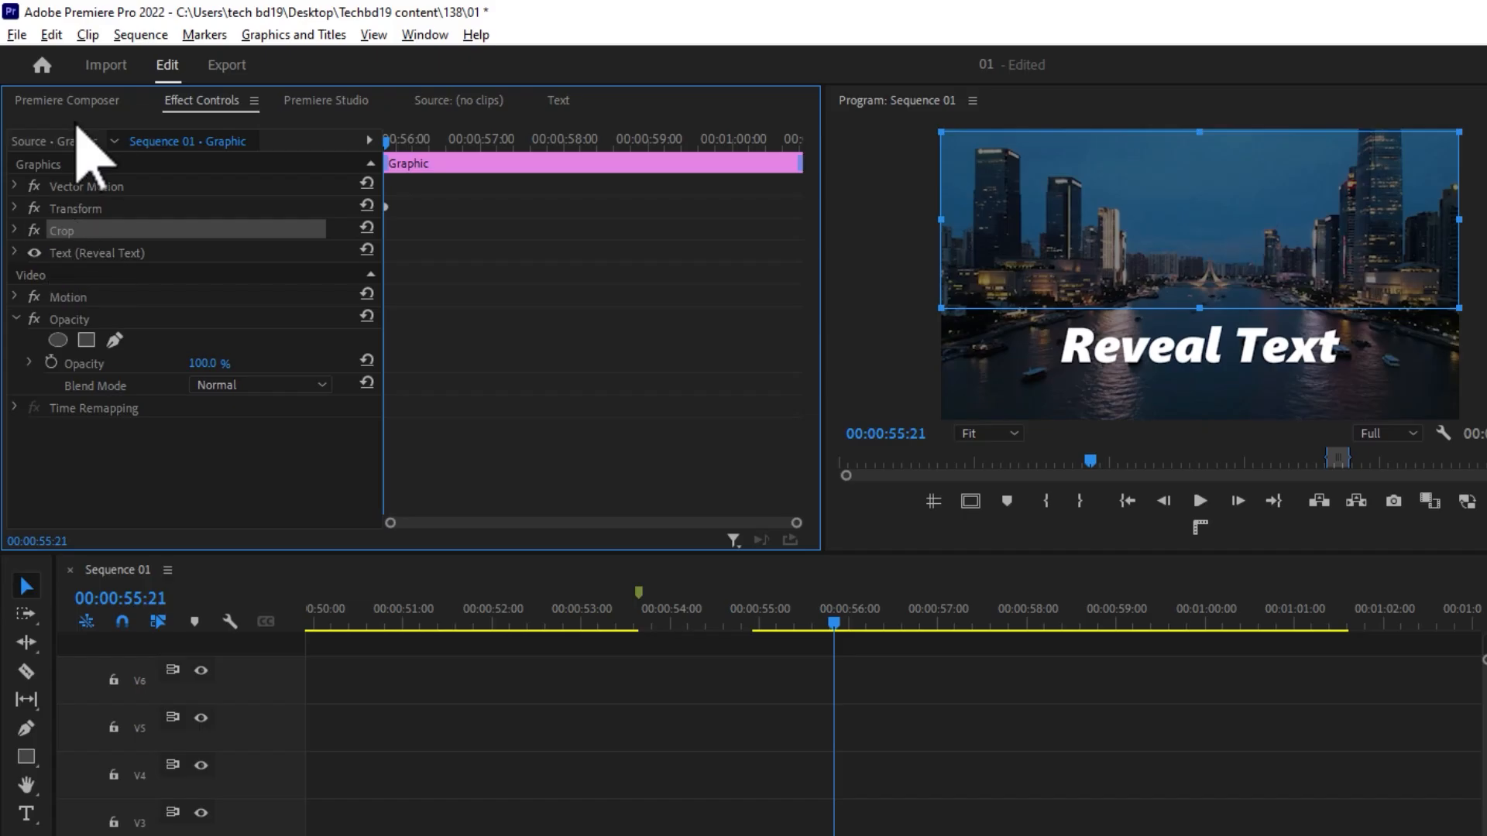
drag(89, 232, 92, 206)
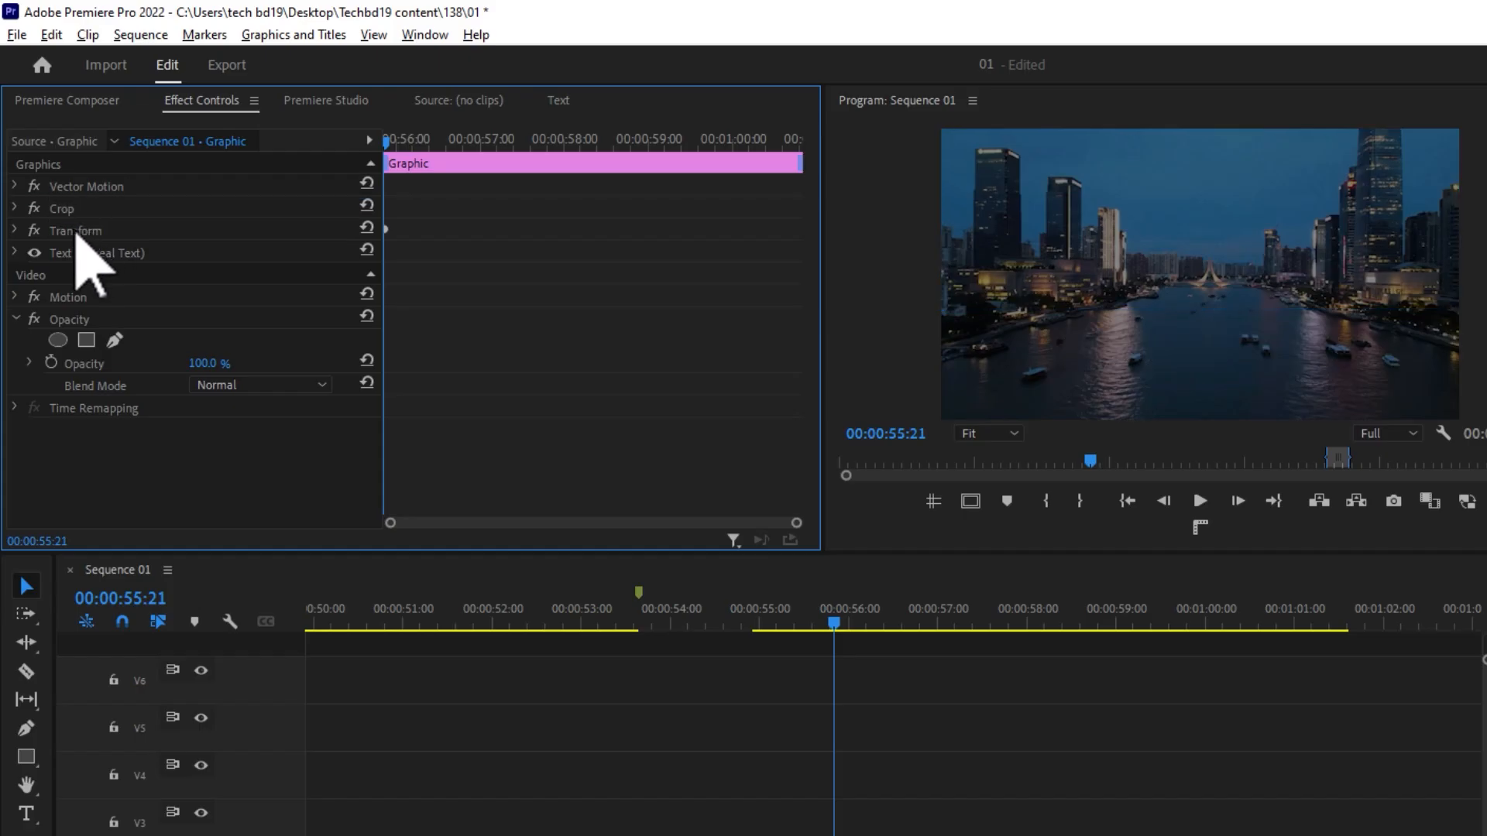
- Set the Transform effect's vertical Position to 768 at the clip's first frame so the lettering is fully hidden
click(16, 230)
click(247, 296)
drag(248, 296, 217, 296)
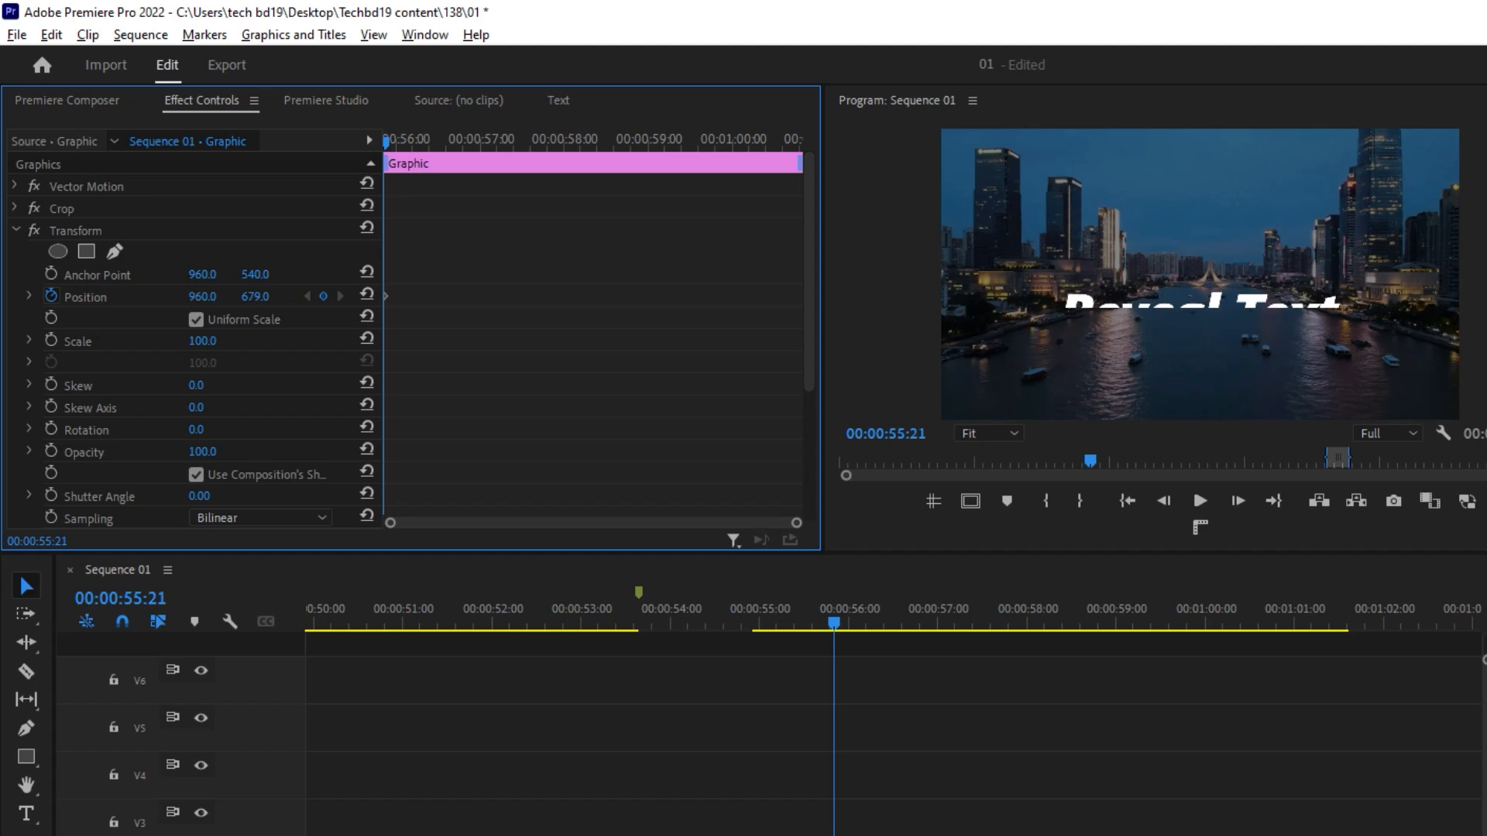
drag(391, 139, 319, 188)
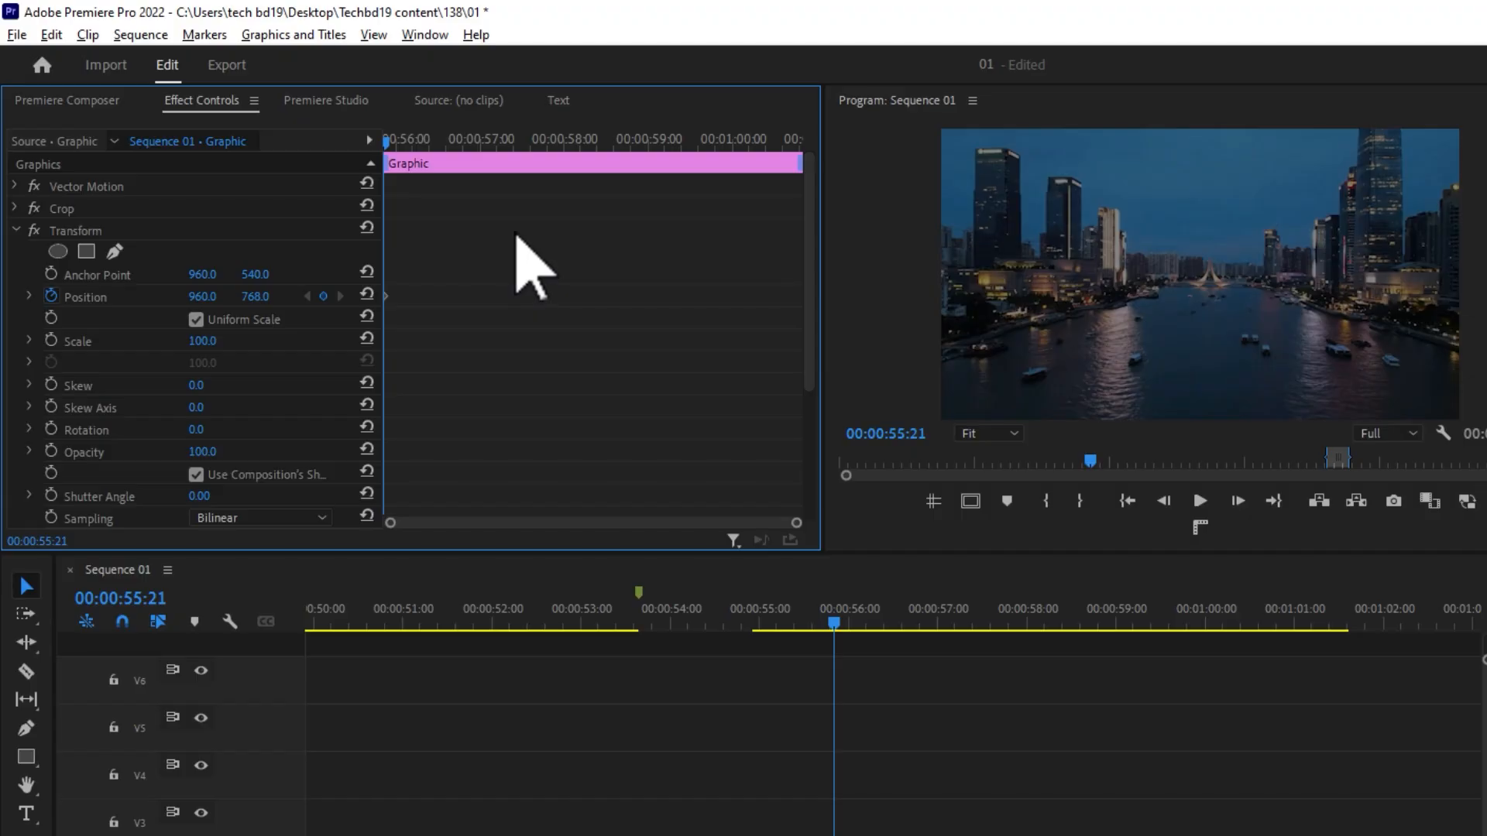
- Reset the Transform Position to 960, 540 at 00:00:56:16 as a second keyframe, and play back the reveal
key(space)
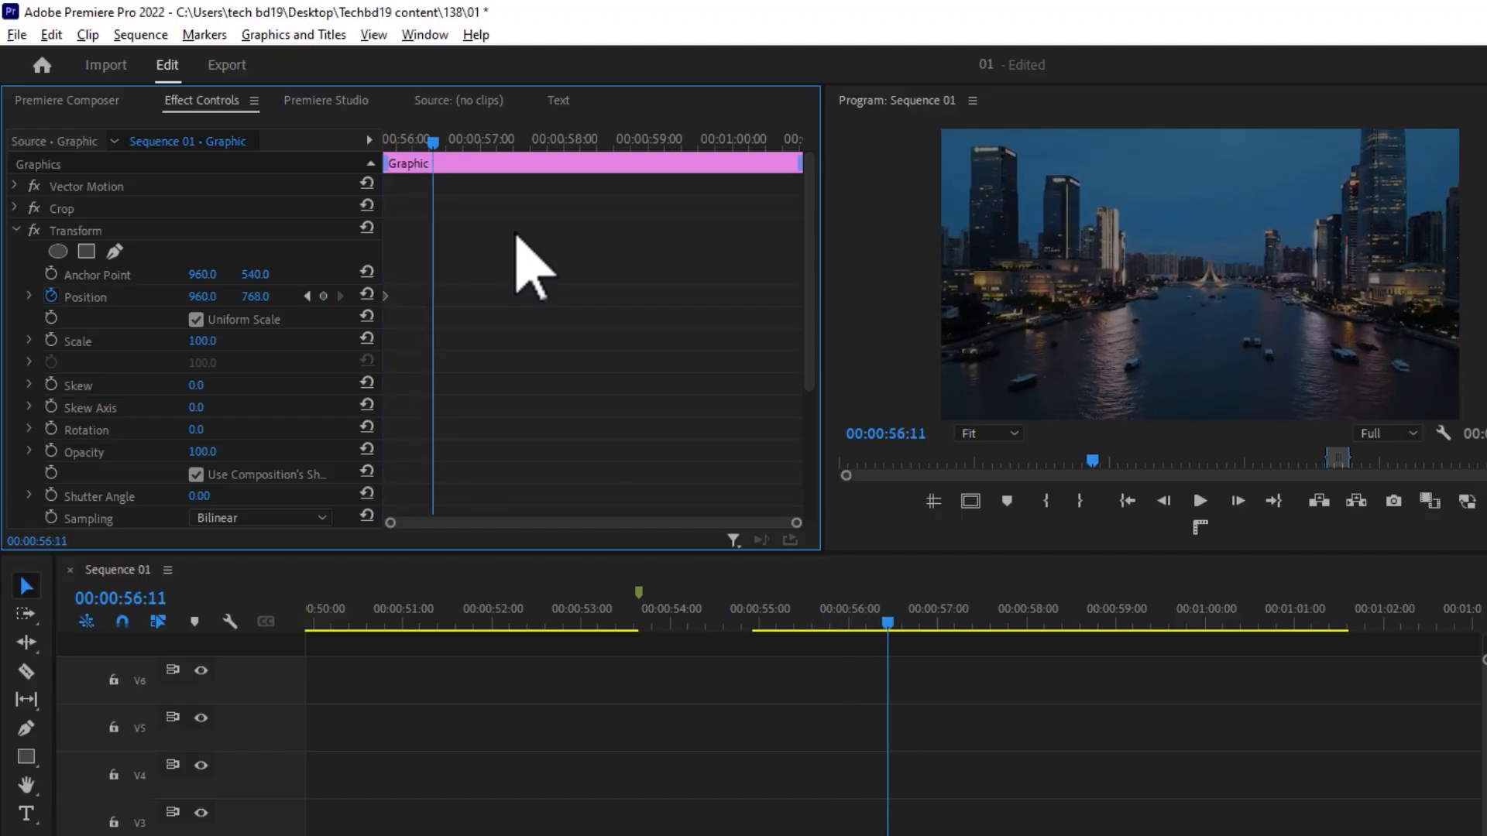
click(367, 295)
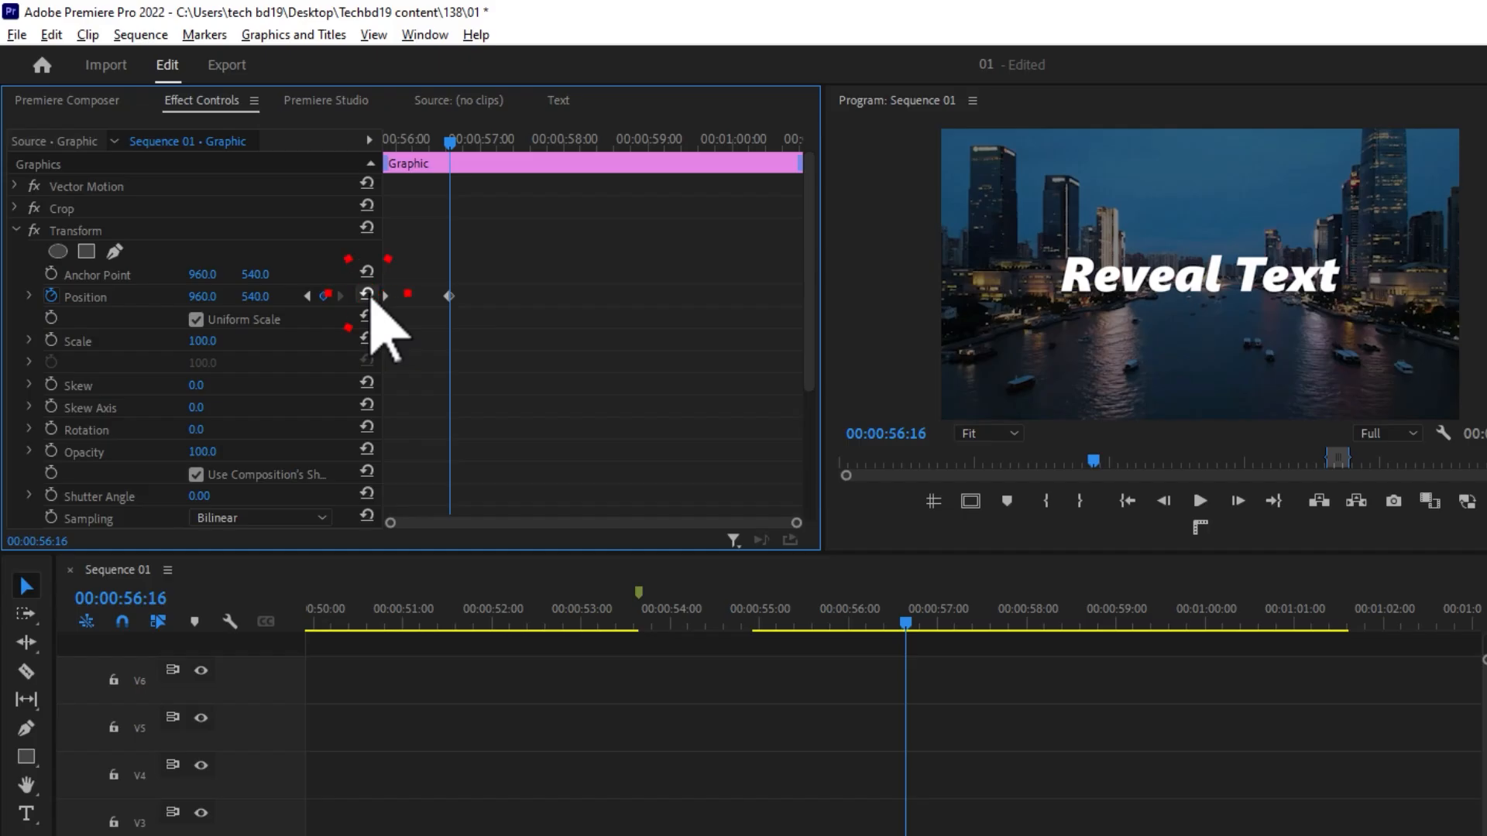
drag(451, 141, 372, 146)
key(space)
click(411, 141)
key(space)
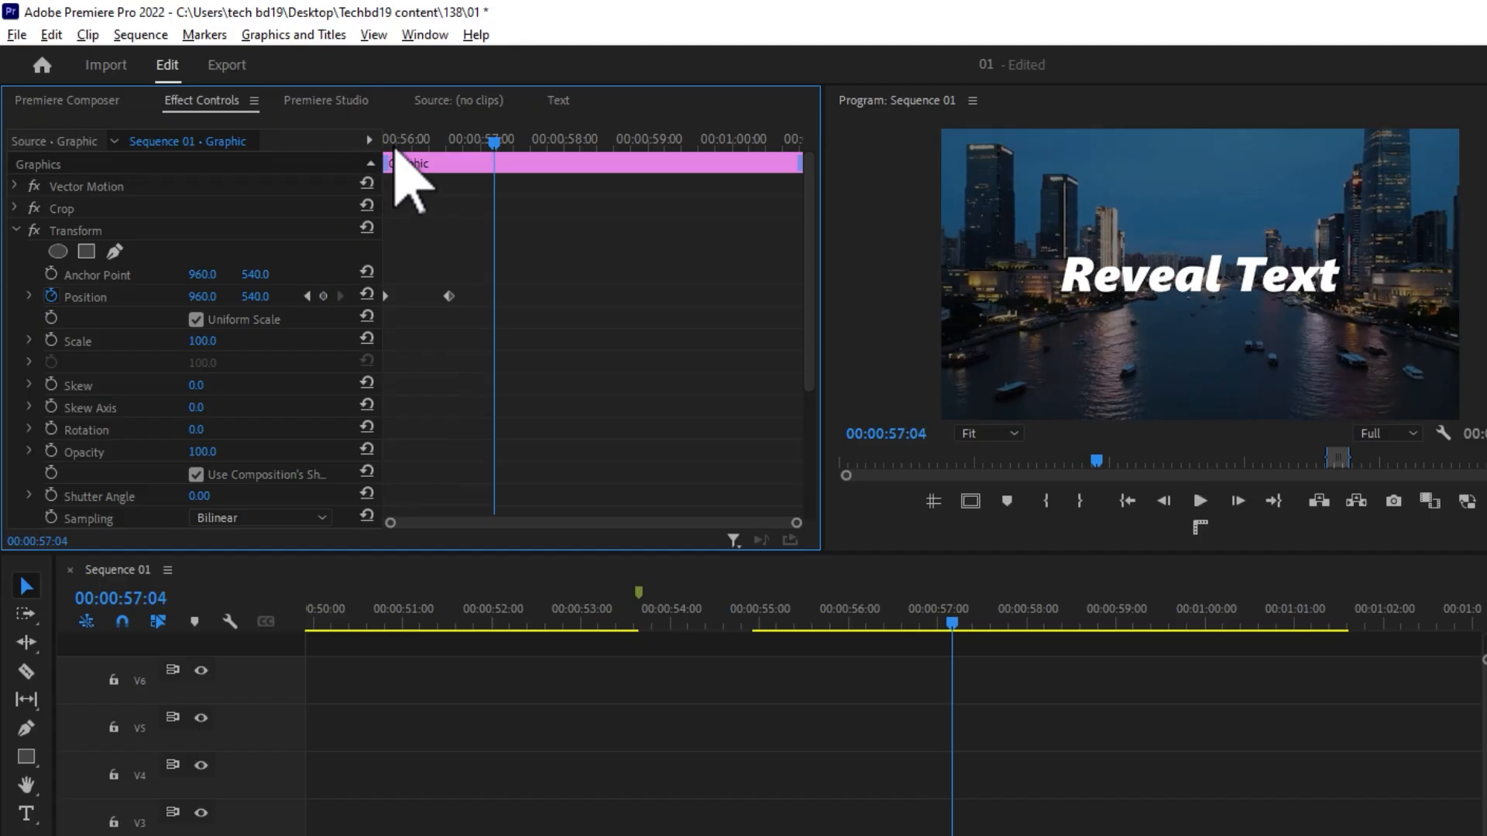
click(387, 142)
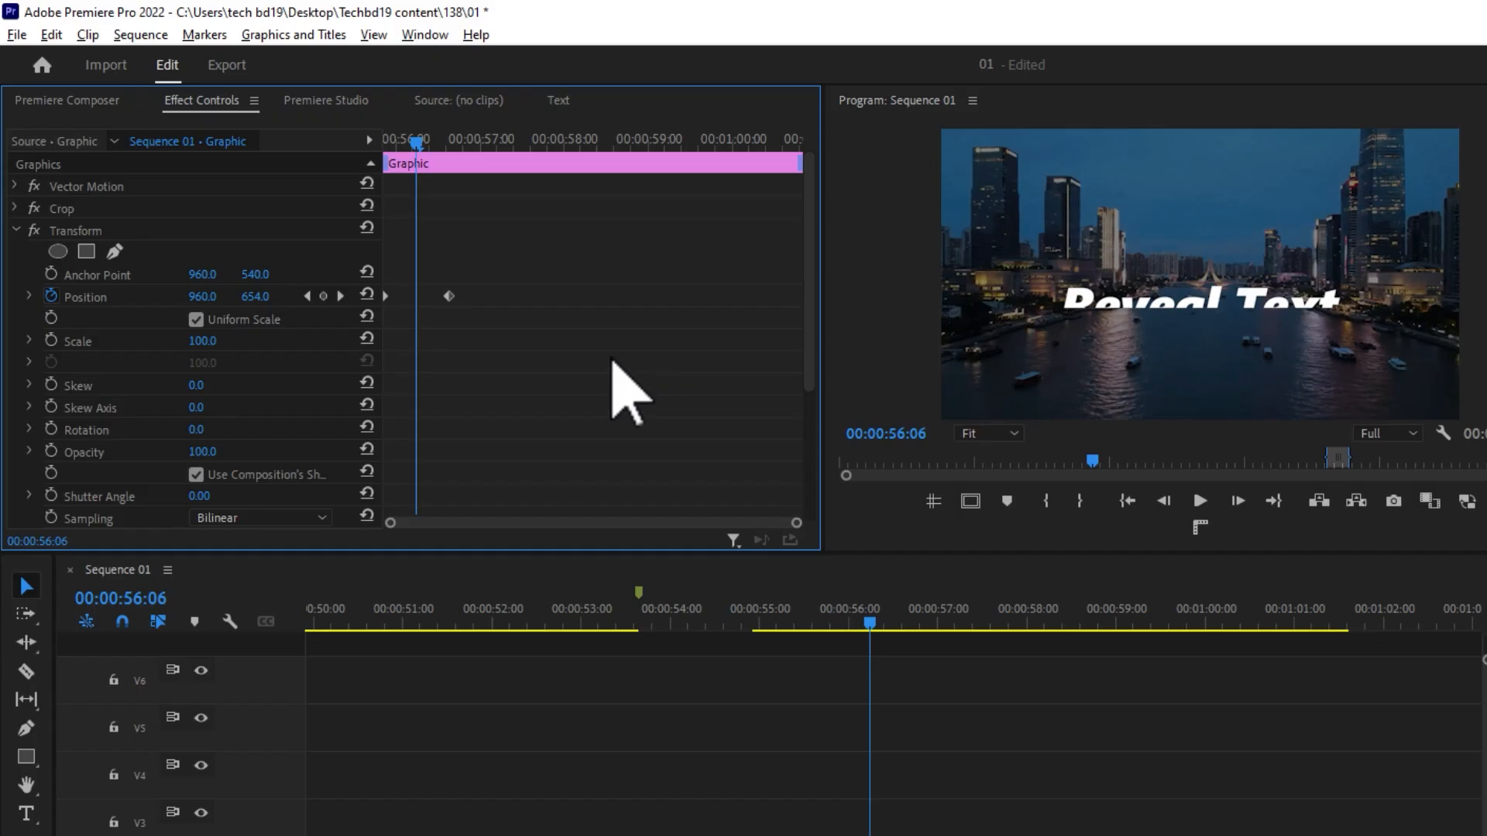
- Apply Ease In and Ease Out temporal interpolation to both Transform Position keyframes
right_click(451, 297)
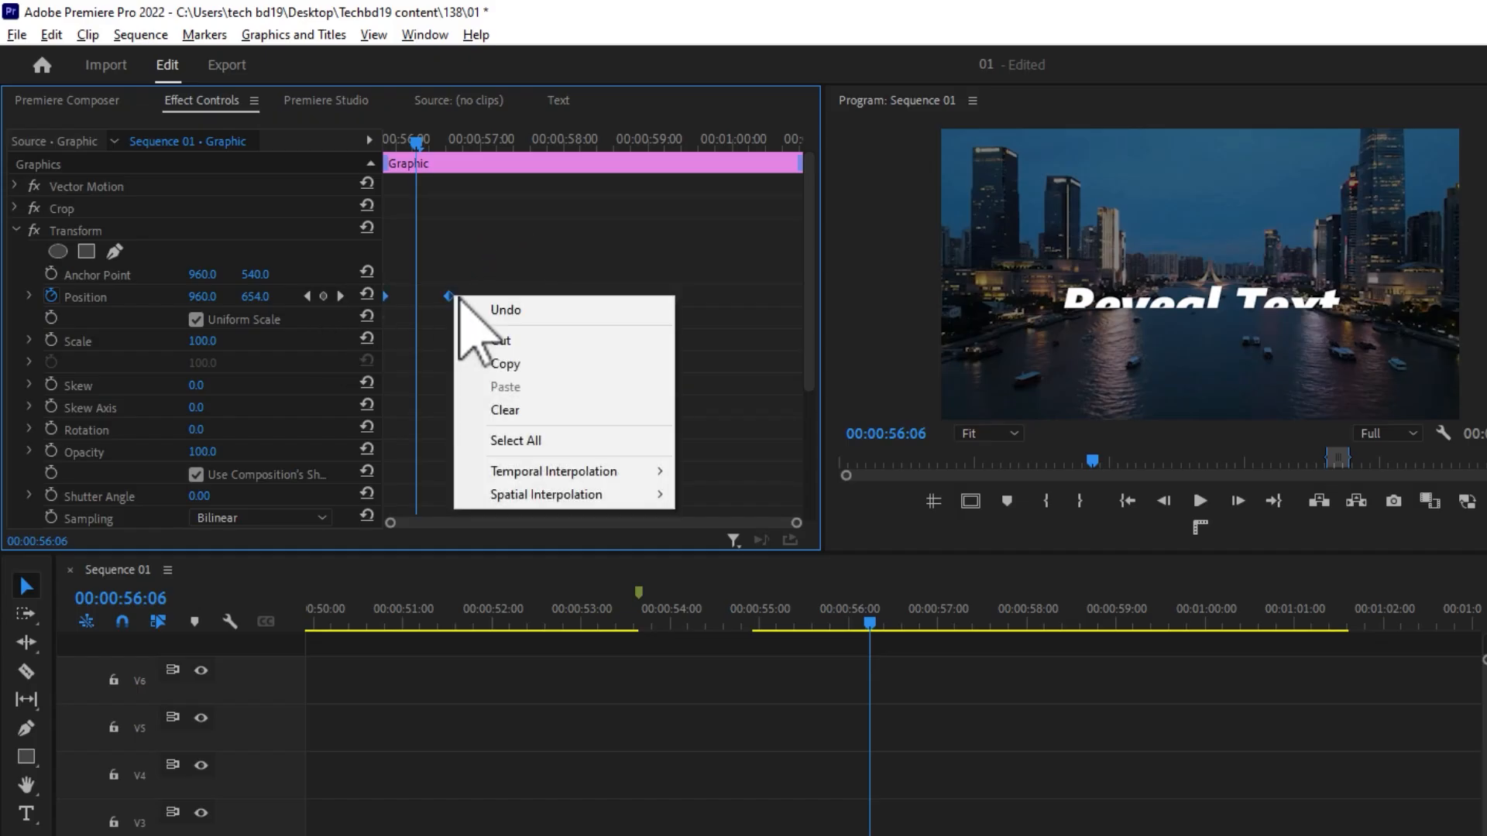
mouse_move(542, 471)
click(727, 587)
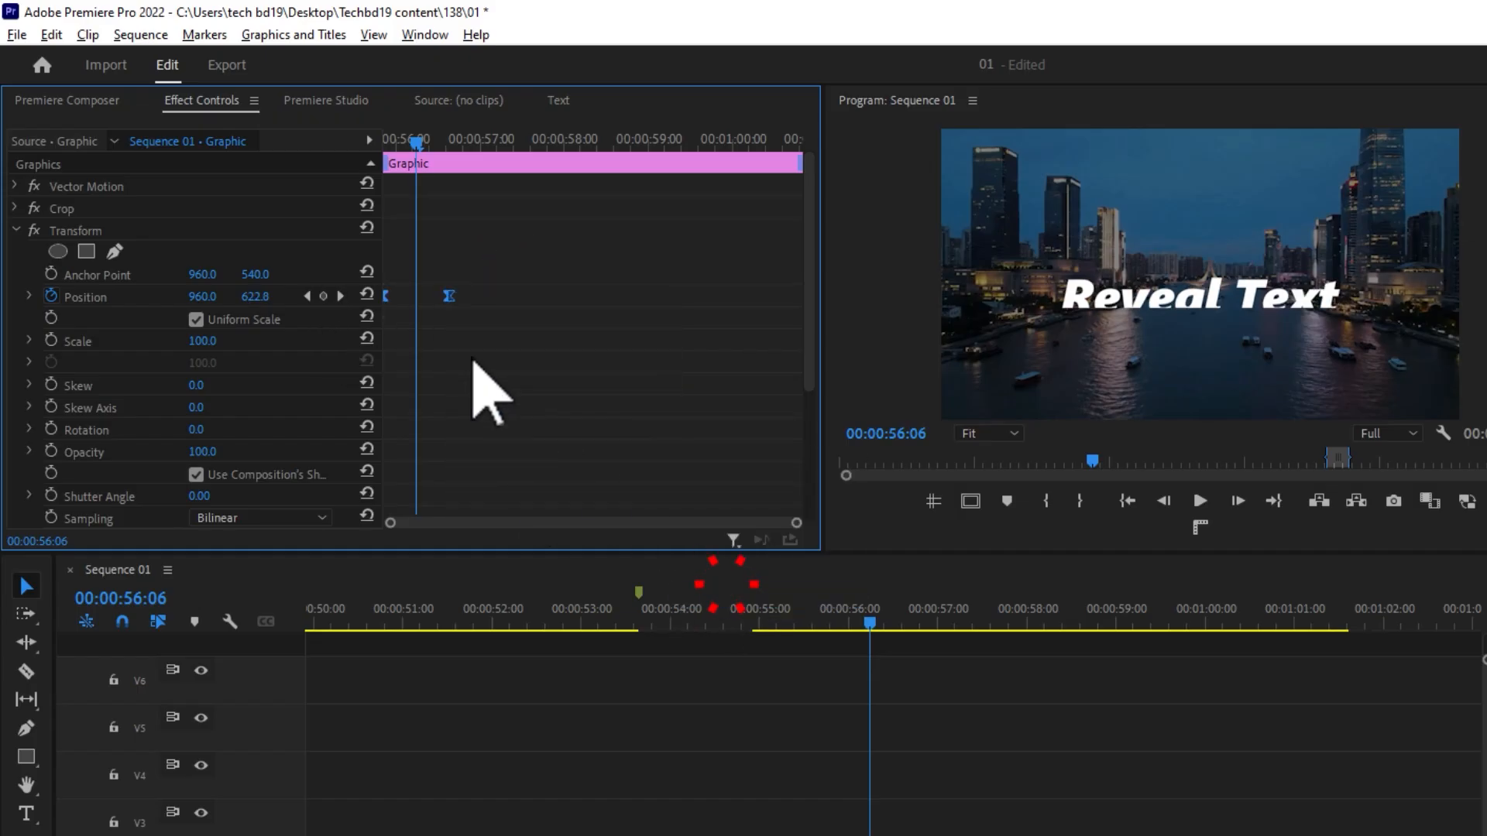
right_click(449, 297)
mouse_move(584, 475)
click(734, 617)
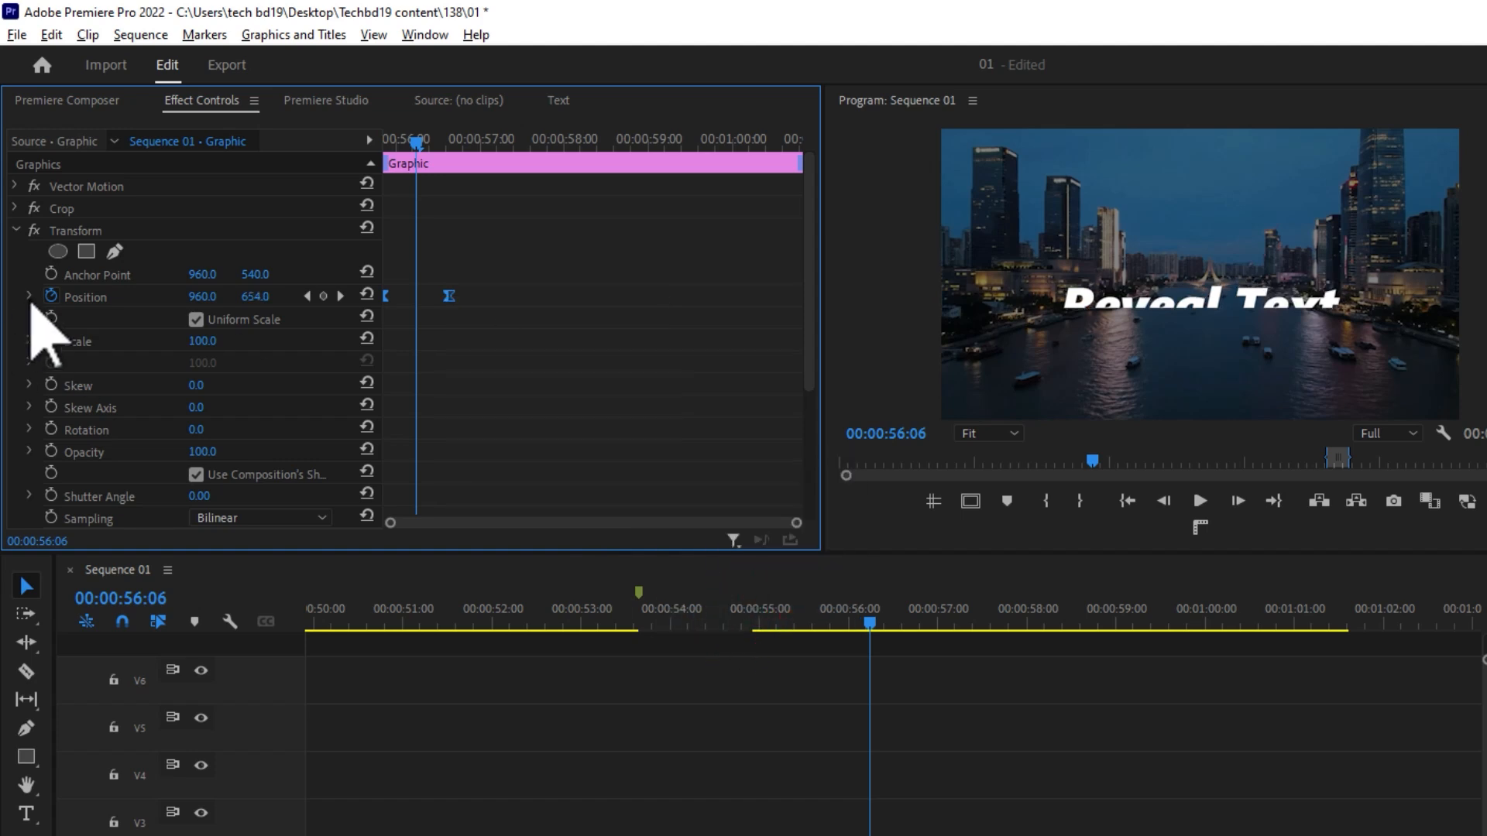
- Reshape the Position velocity curve so the text rises fast at first and slows toward the second keyframe, and preview it
click(28, 296)
click(518, 355)
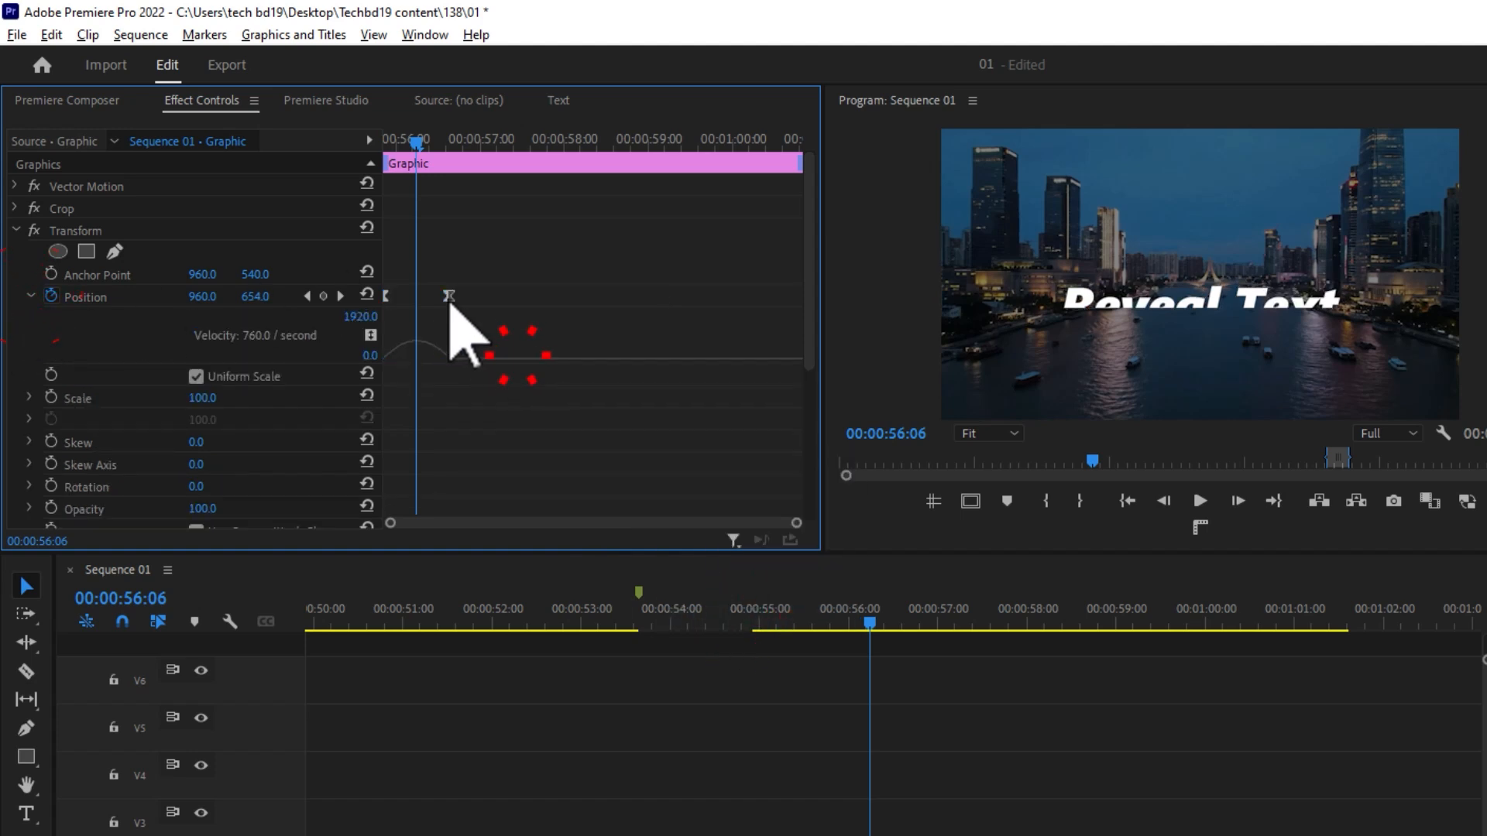
click(391, 297)
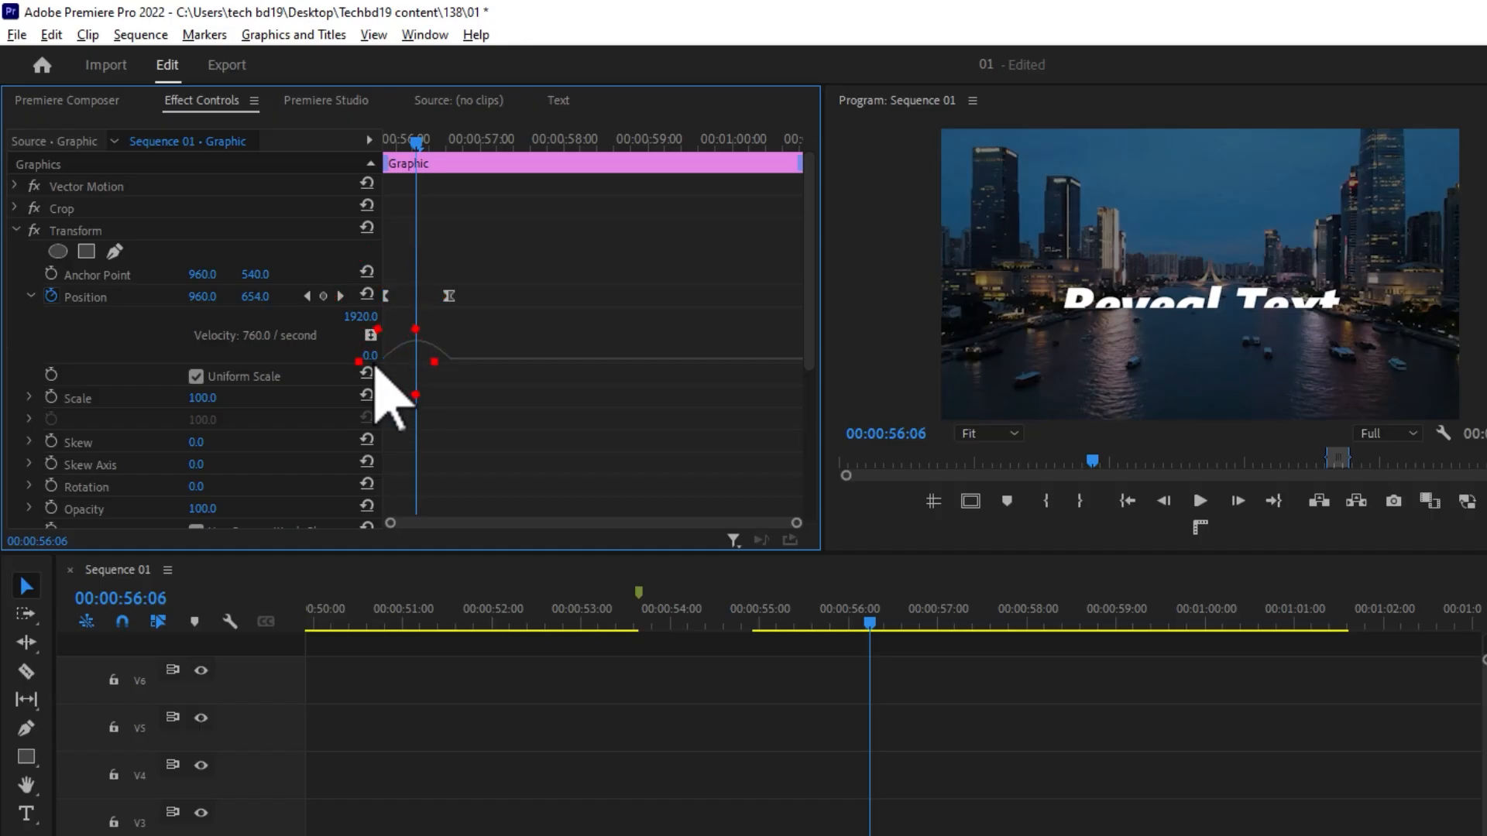
click(388, 297)
mouse_move(395, 362)
mouse_down()
mouse_move(432, 369)
mouse_move(416, 368)
mouse_up()
click(448, 297)
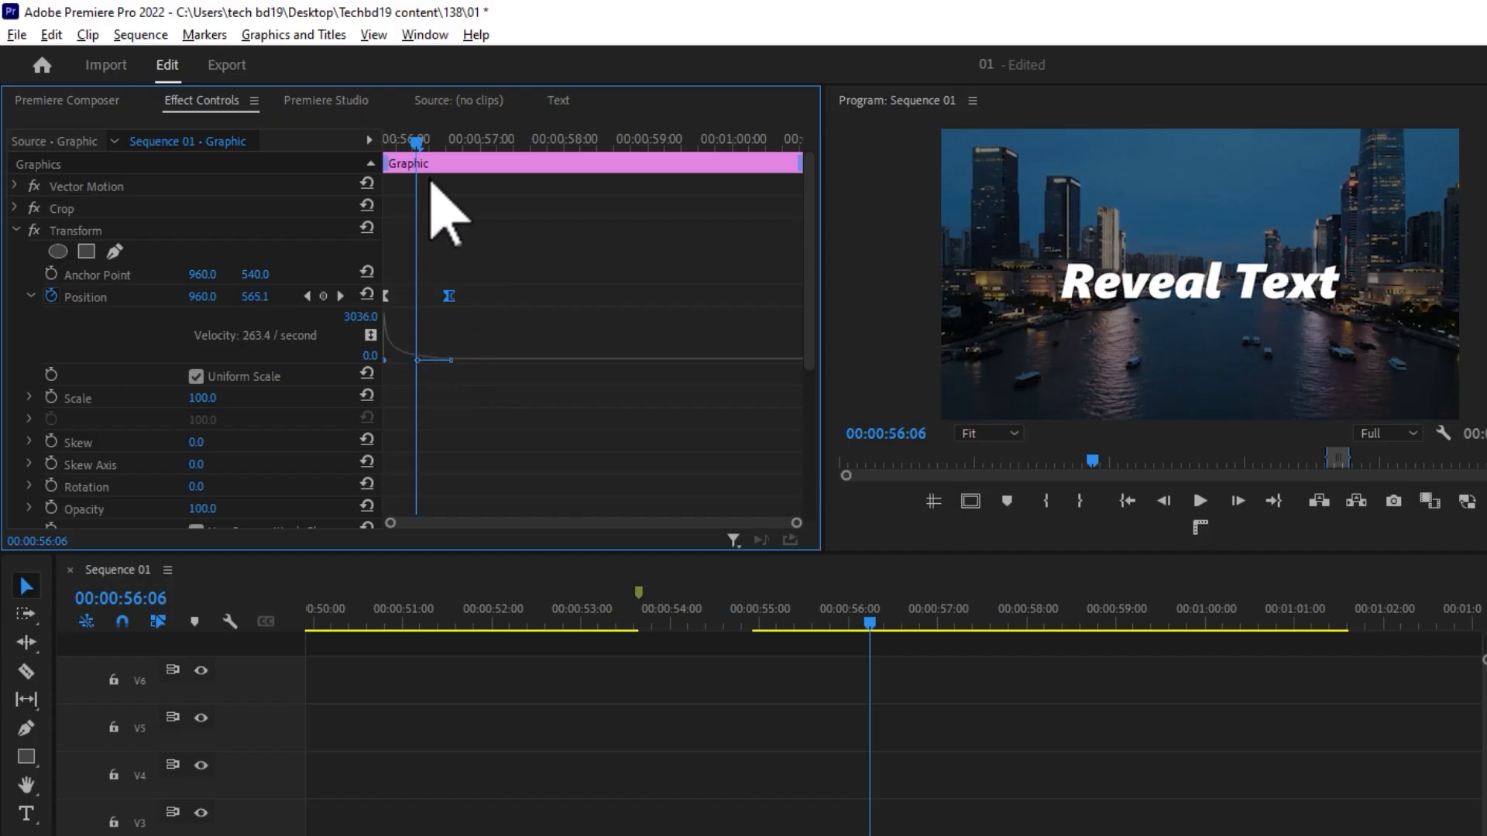
key(space)
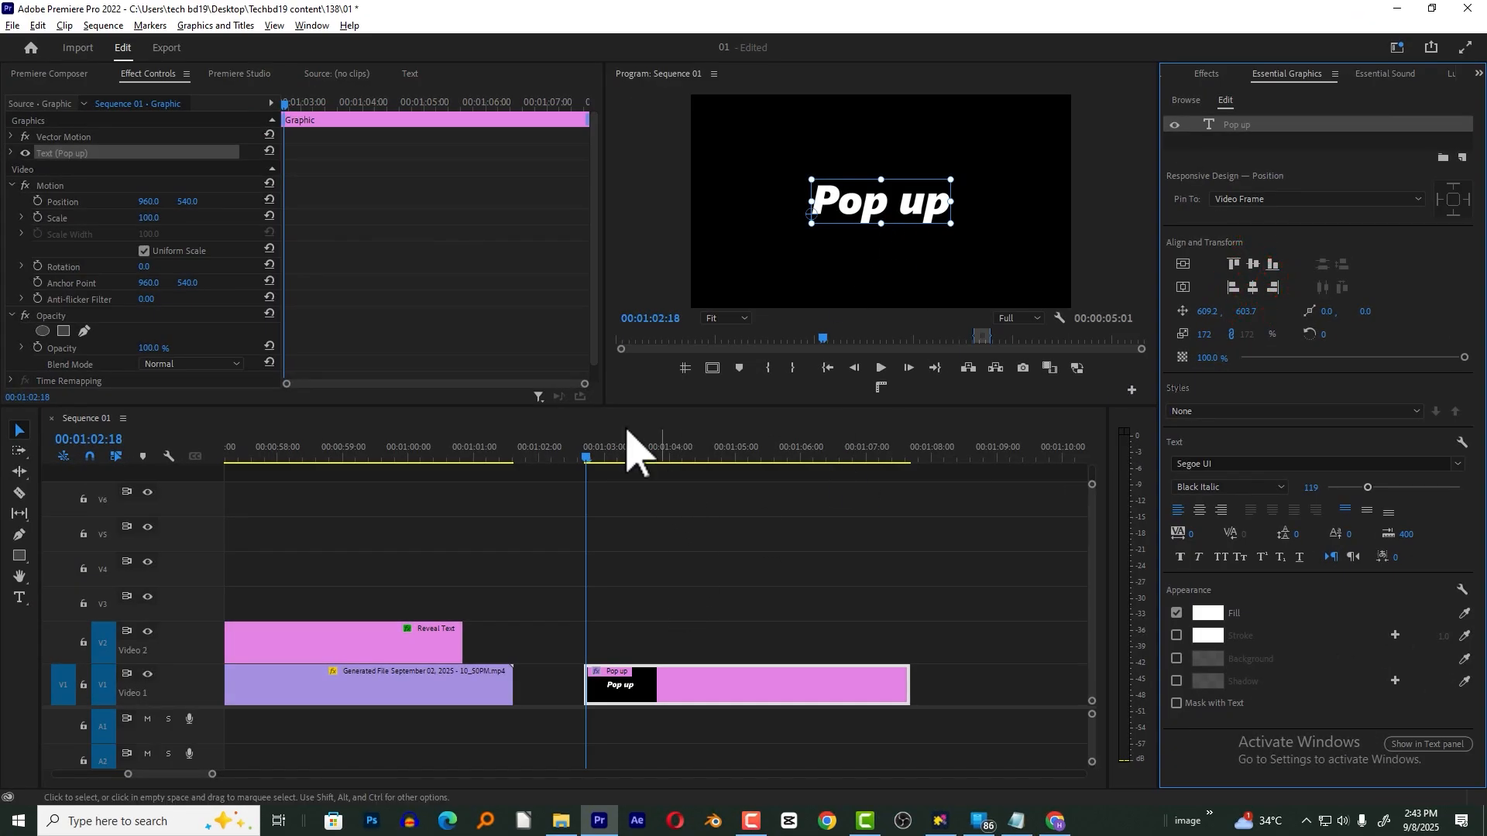
- Apply the Distort effect Transform to the "Pop up" clip and go to its first frame, 00:01:02:17
click(1199, 75)
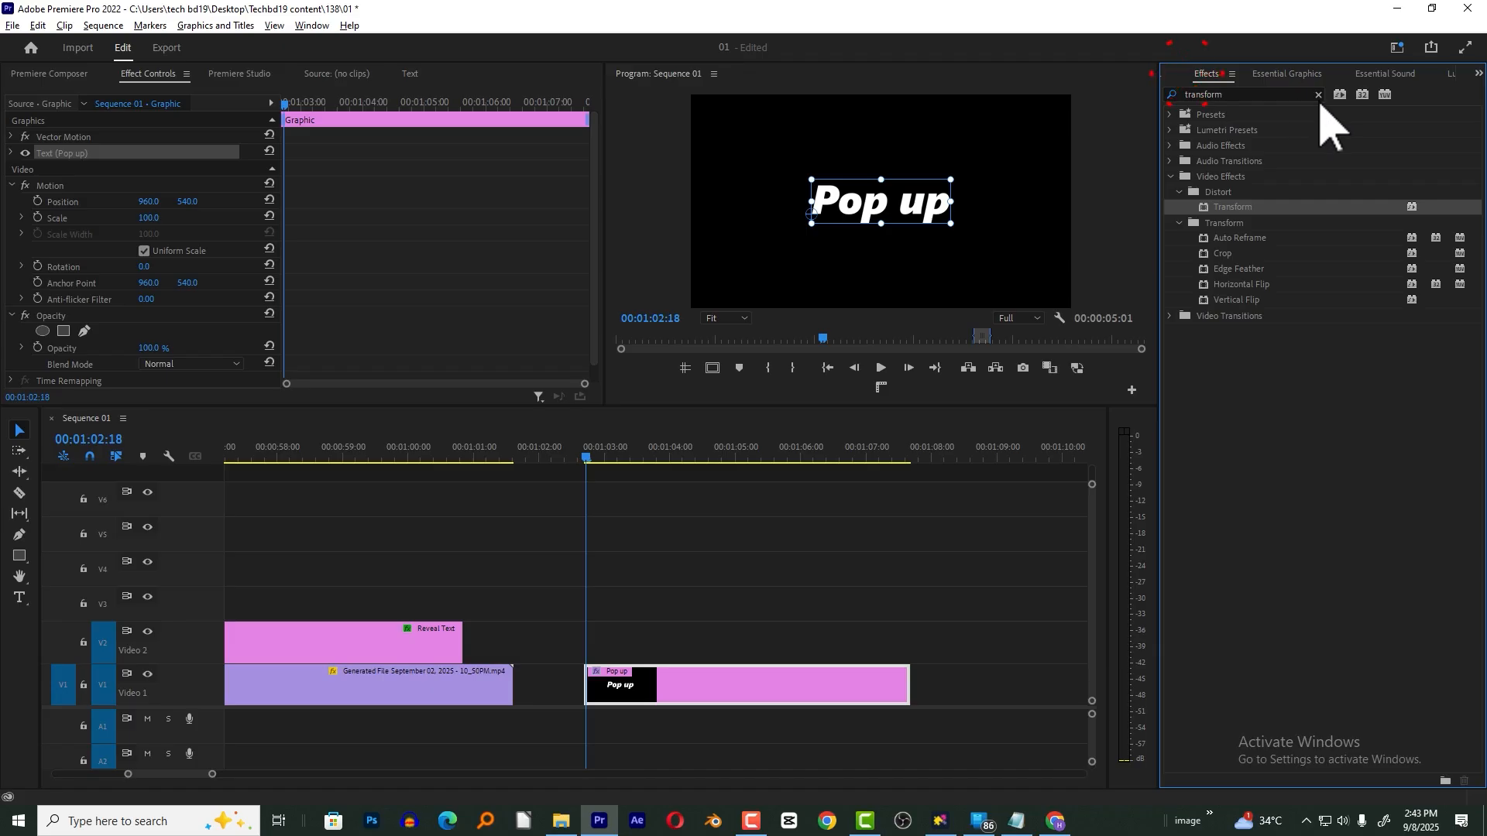
drag(1225, 208, 598, 700)
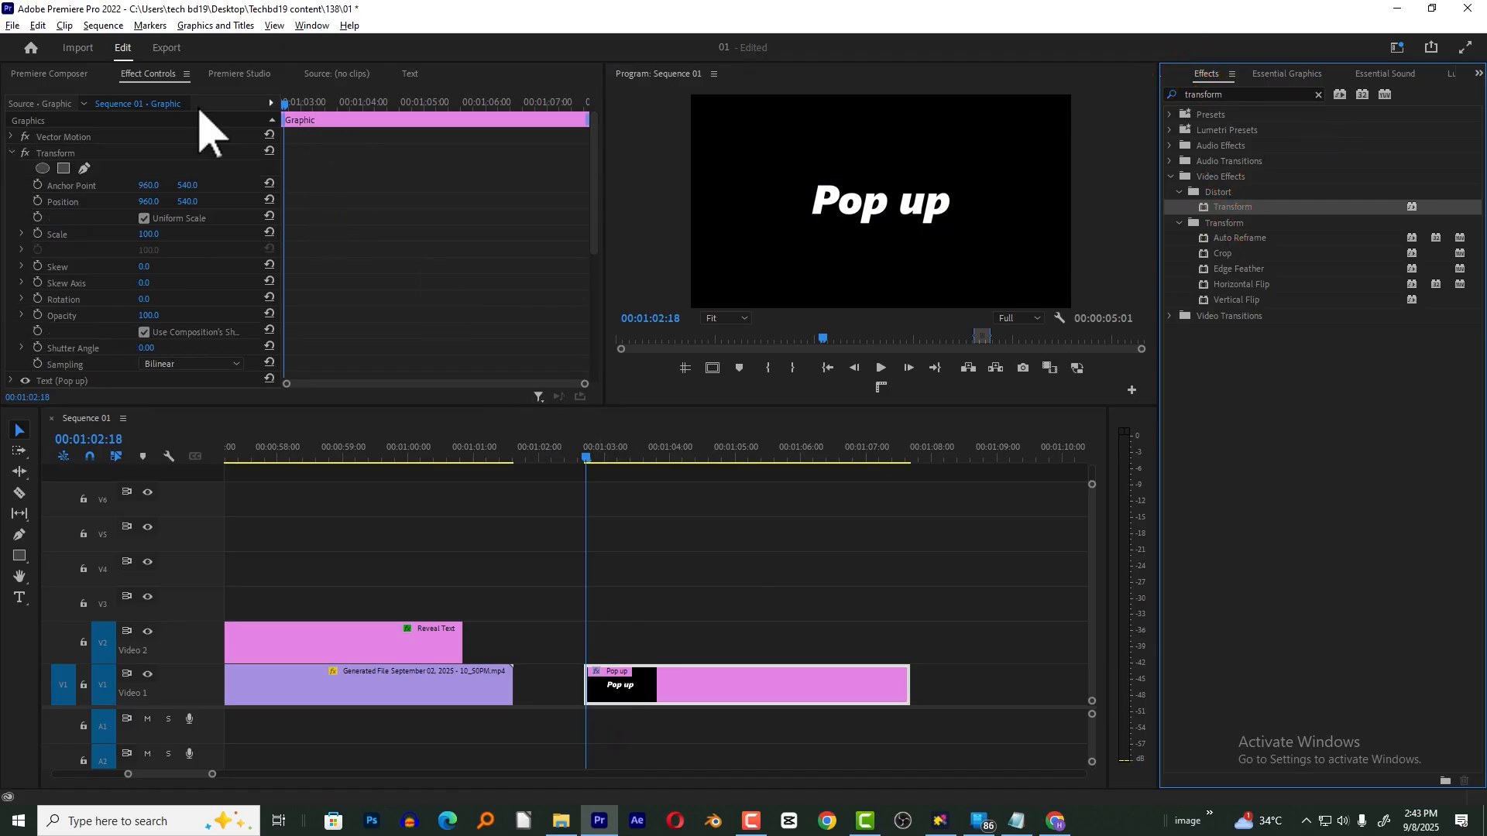
drag(368, 107, 200, 93)
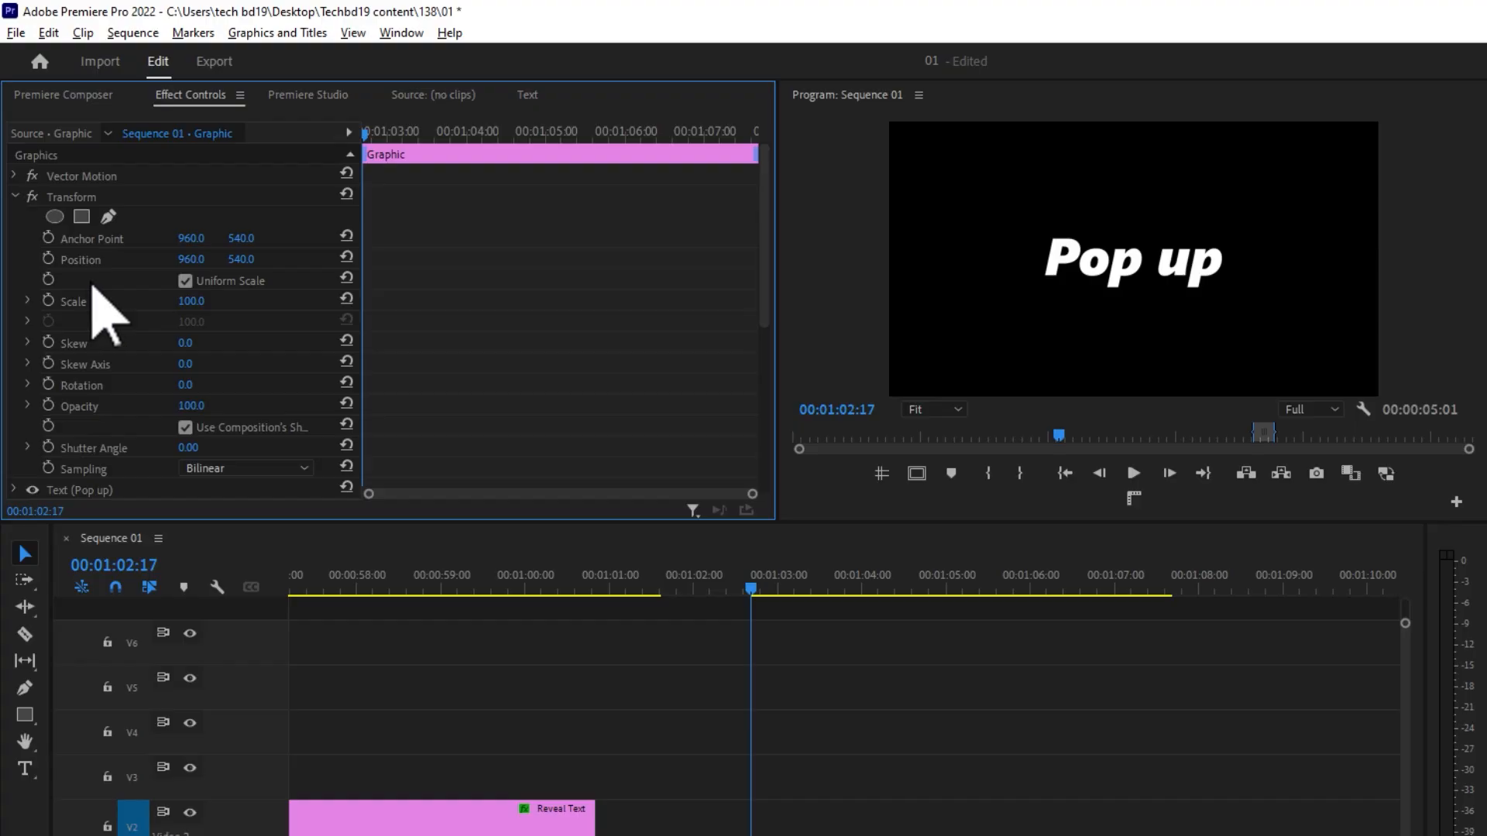
- Keyframe the Transform effect's Scale at 50 on the "Pop up" clip's first frame
click(49, 302)
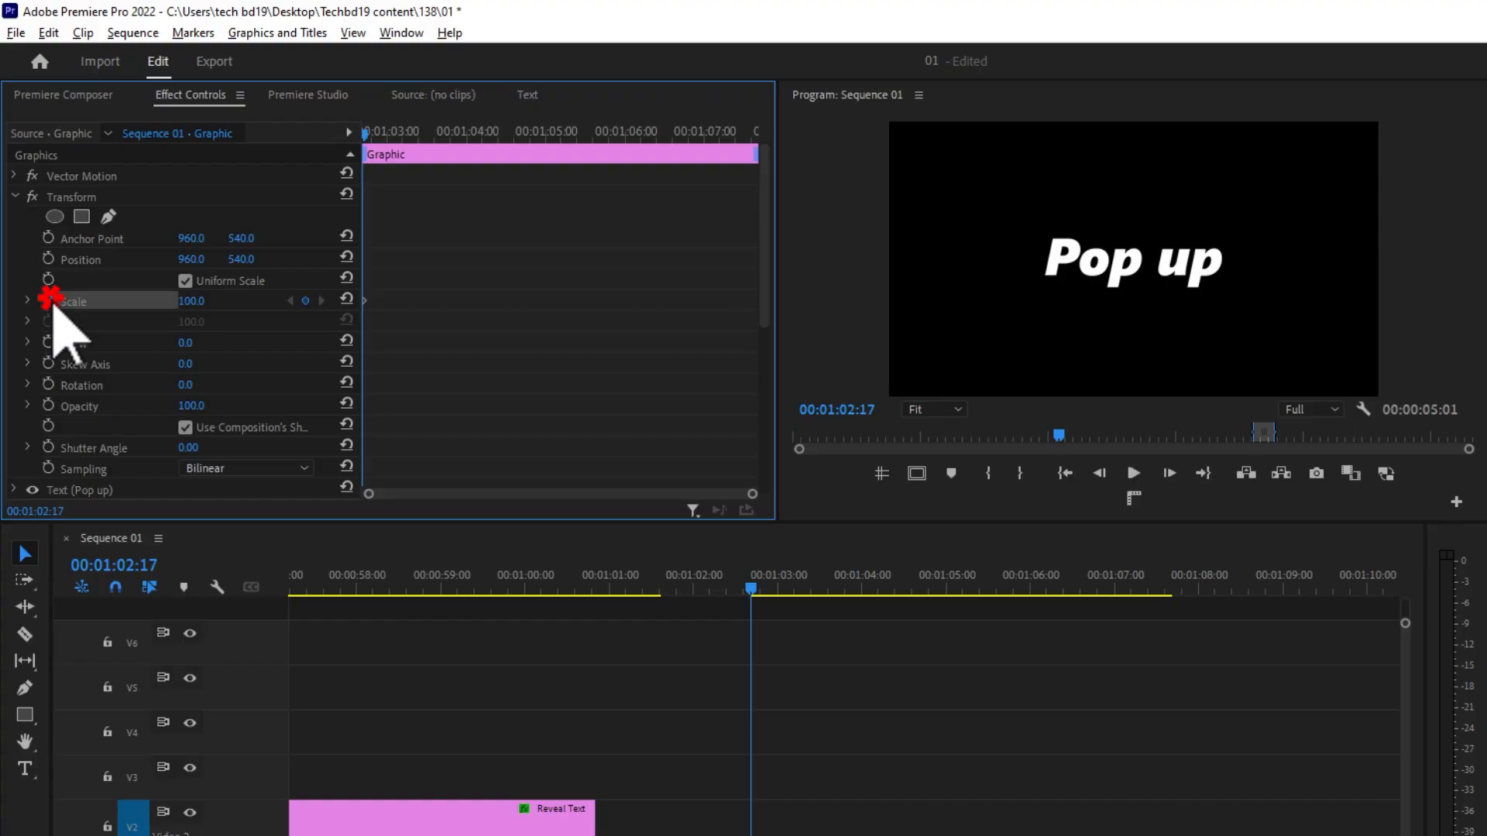
drag(192, 304, 156, 304)
click(216, 302)
text(50)
key(Return)
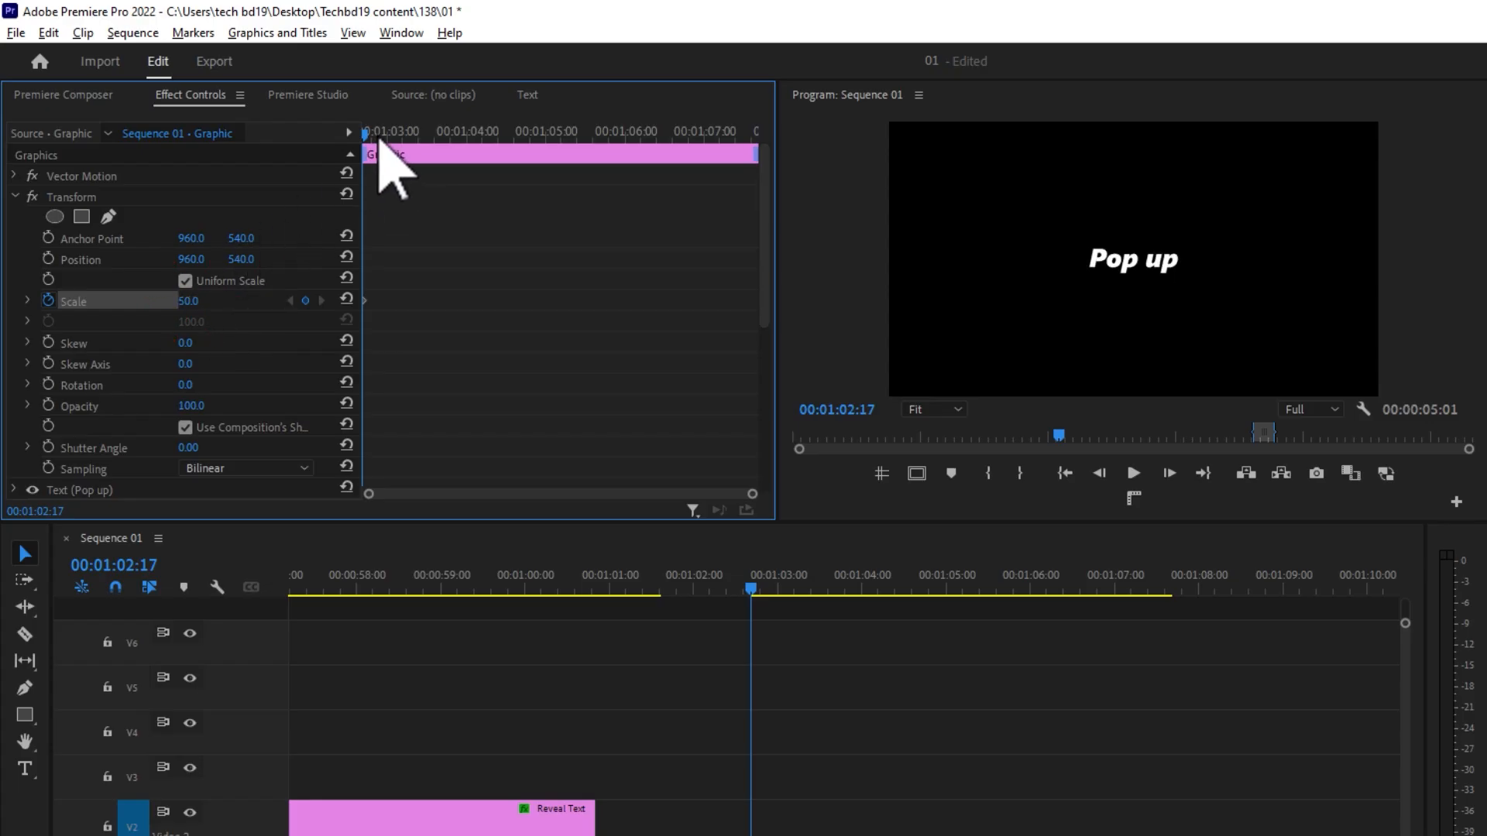
- Add a Transform Scale keyframe of 100 five frames in, at 00:01:02:22
click(364, 133)
key(shift+Right)
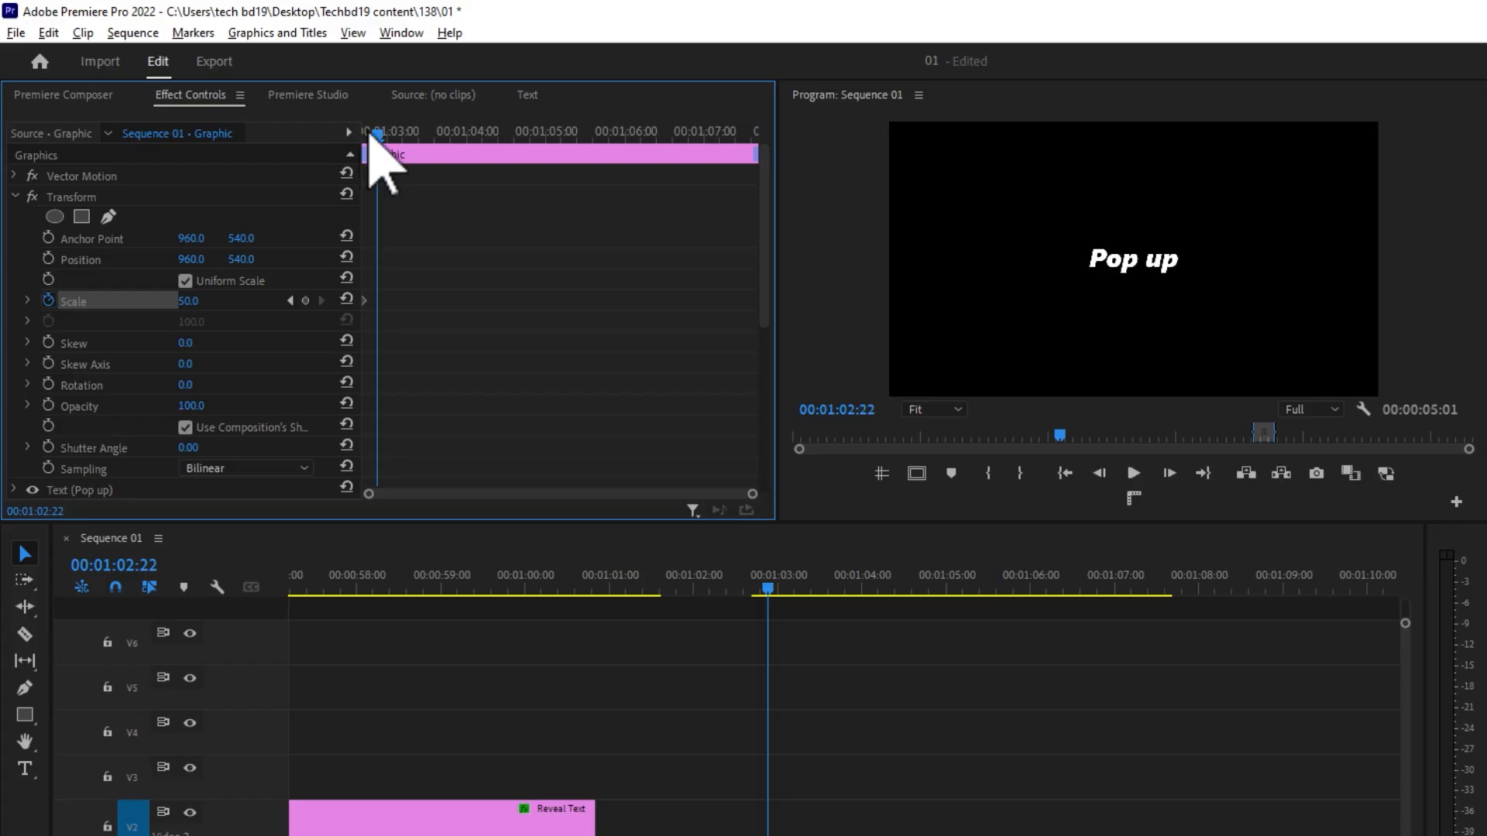
click(189, 302)
text(100)
key(Return)
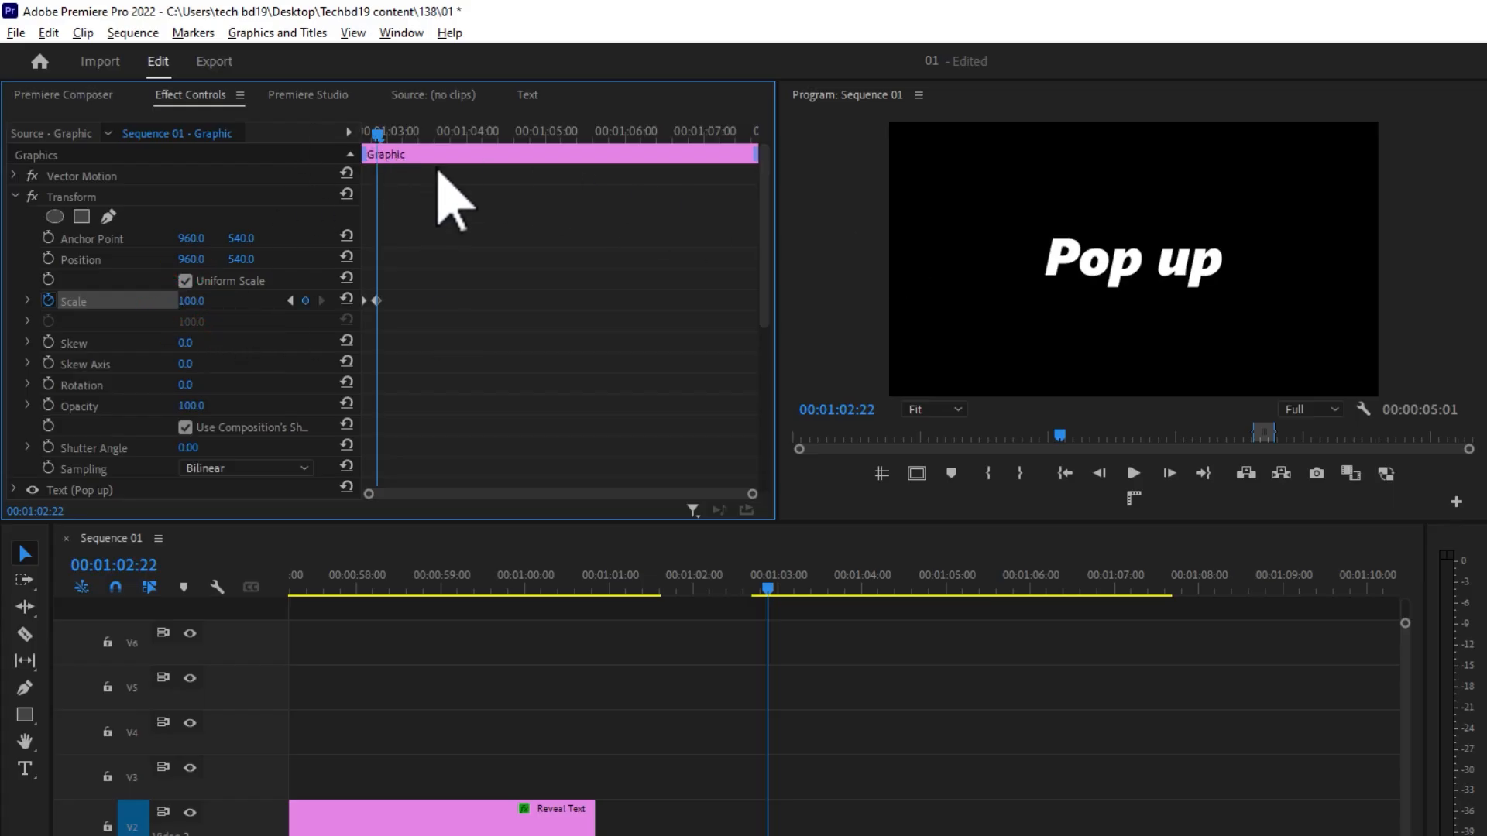
- Add Transform Scale keyframes of 90 at 00:01:02:24 and 100 at 00:01:03:01
key(Right)
key(Right)
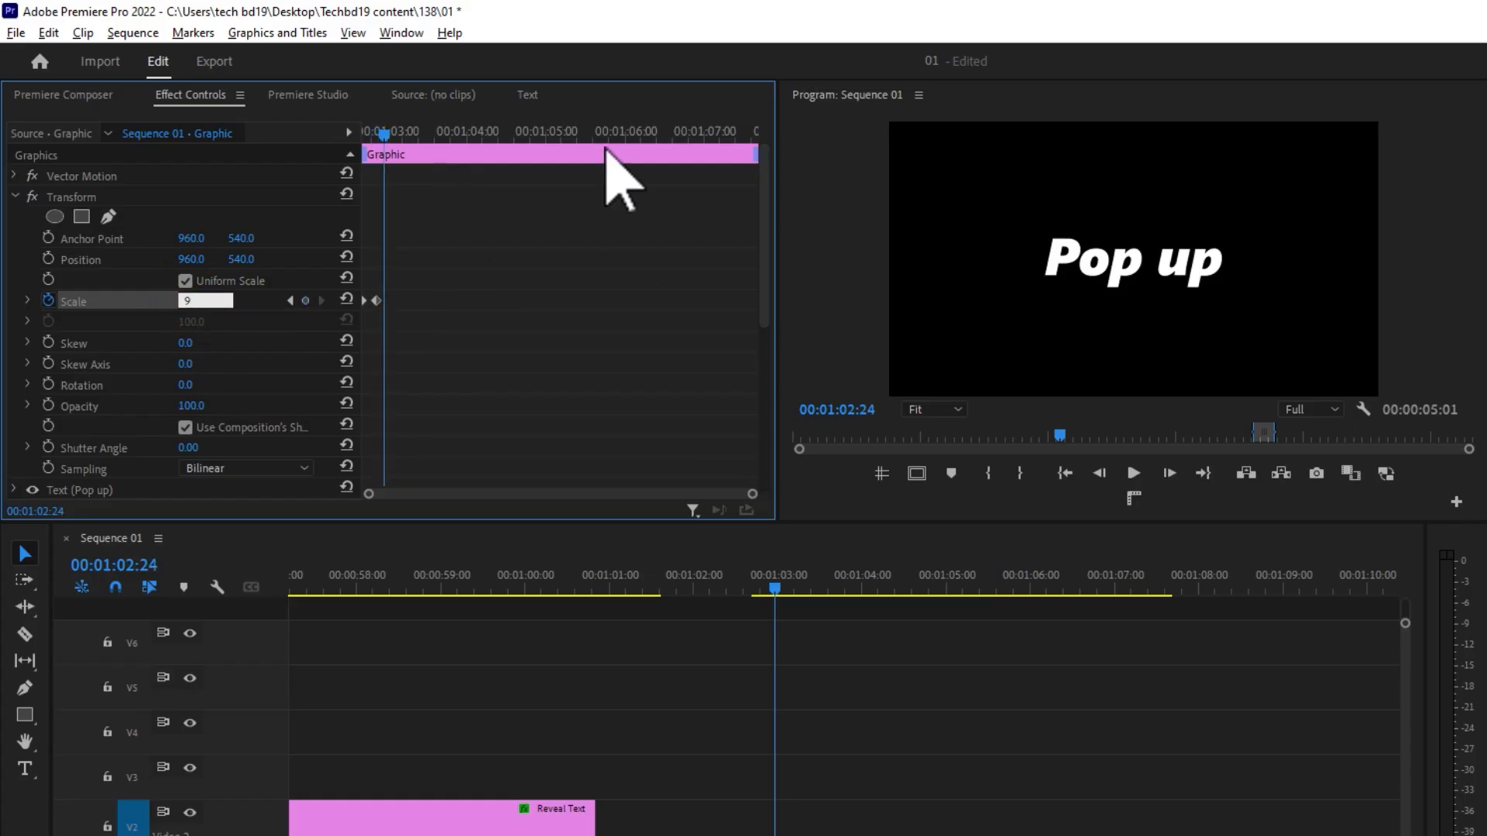
text(0)
key(Return)
key(Right)
key(Right)
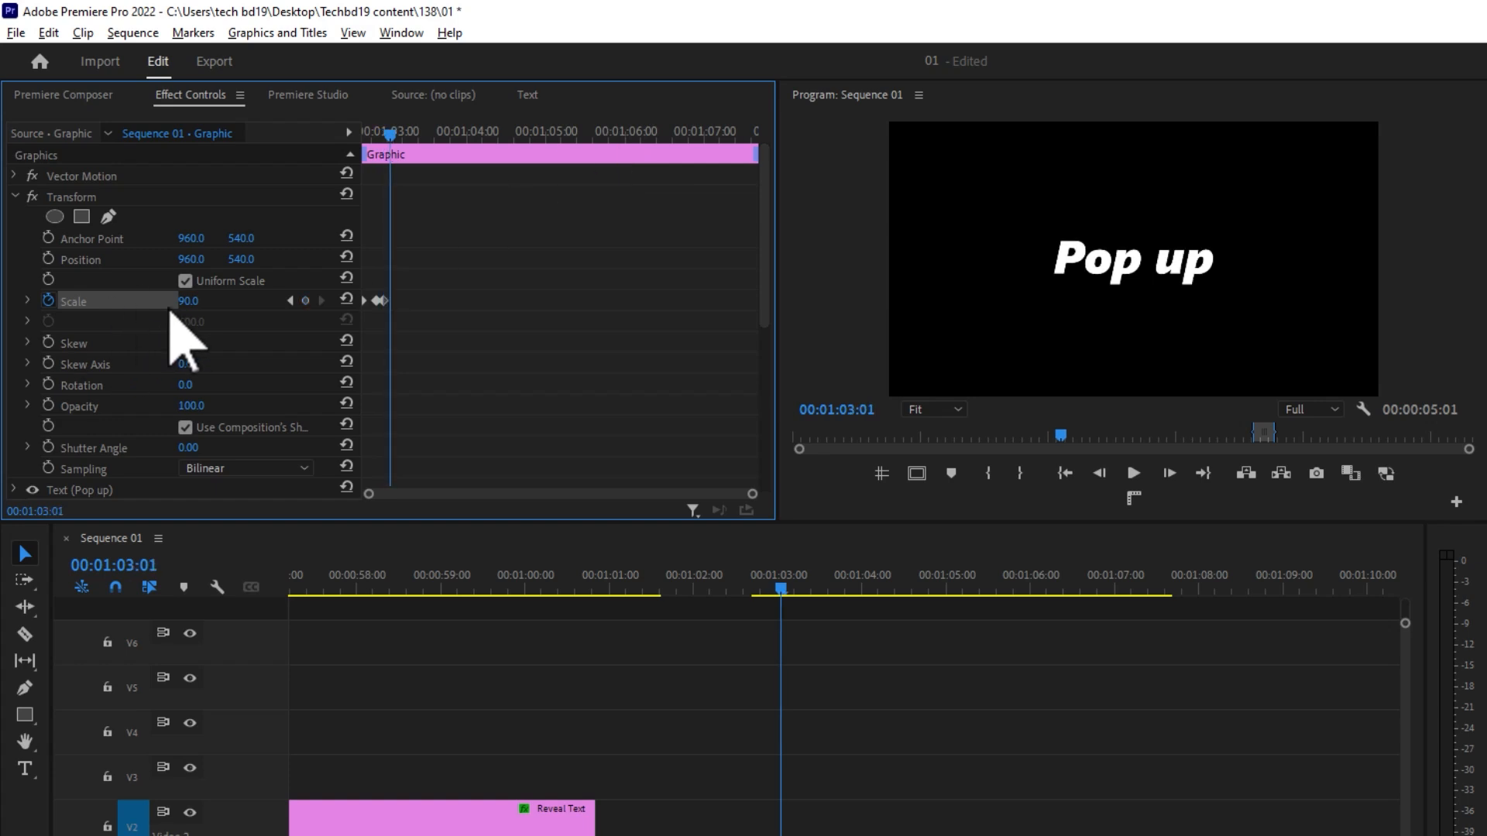
click(190, 302)
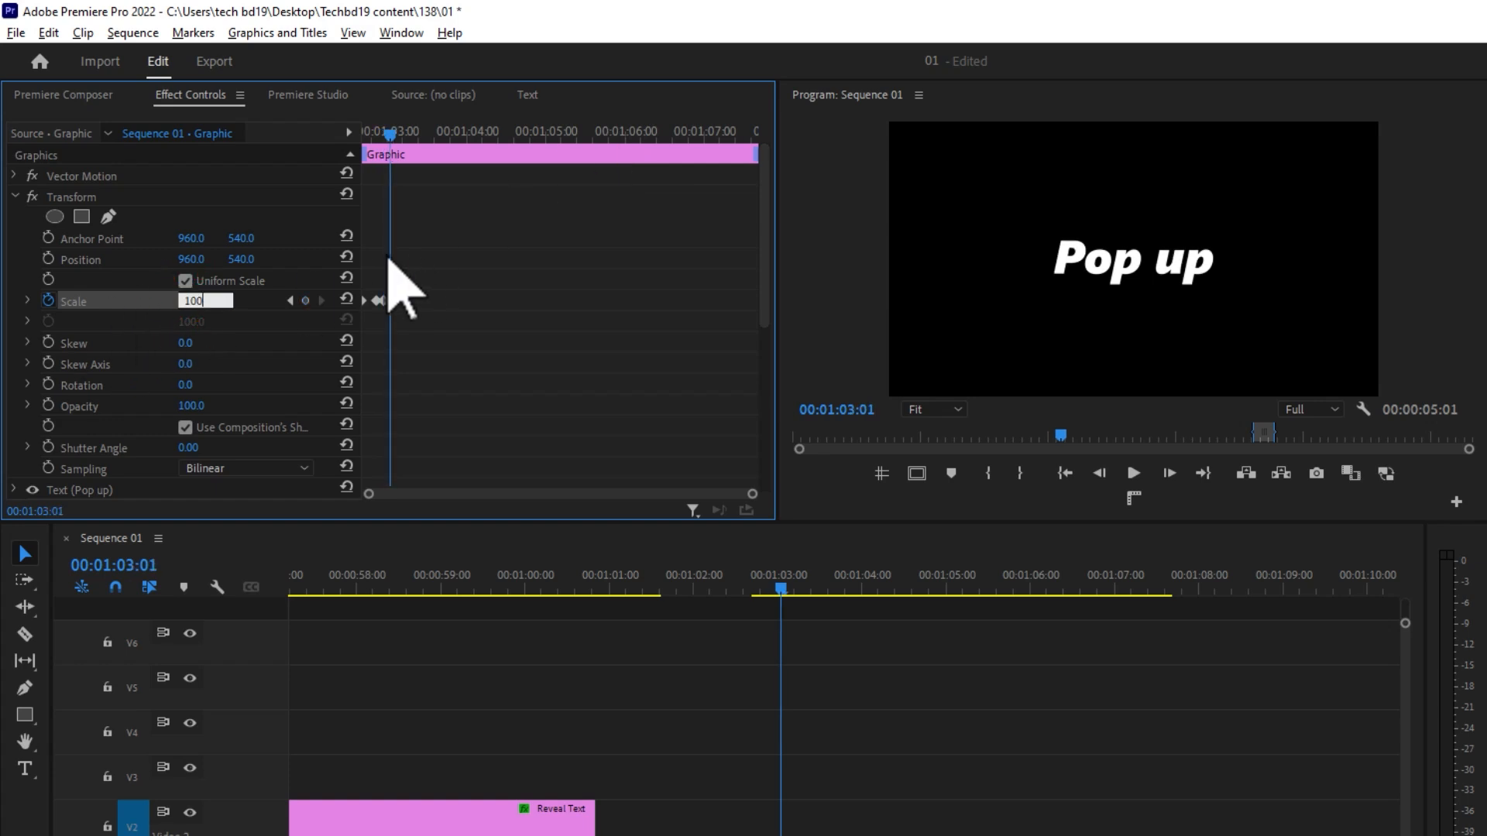
key(Return)
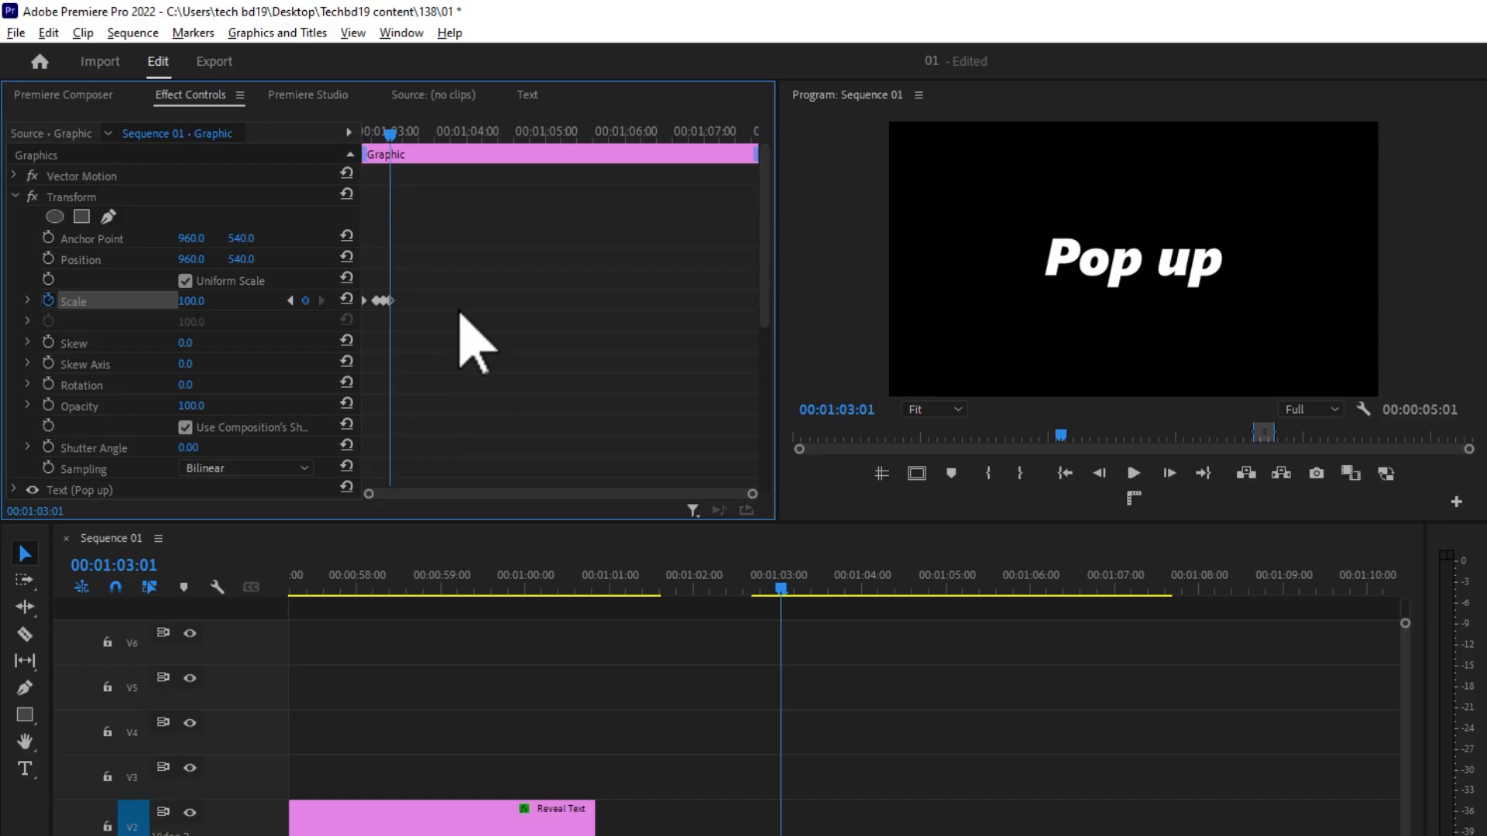
- Apply Ease In and Ease Out to all the Transform Scale keyframes and preview the pop-up motion
drag(438, 315, 258, 255)
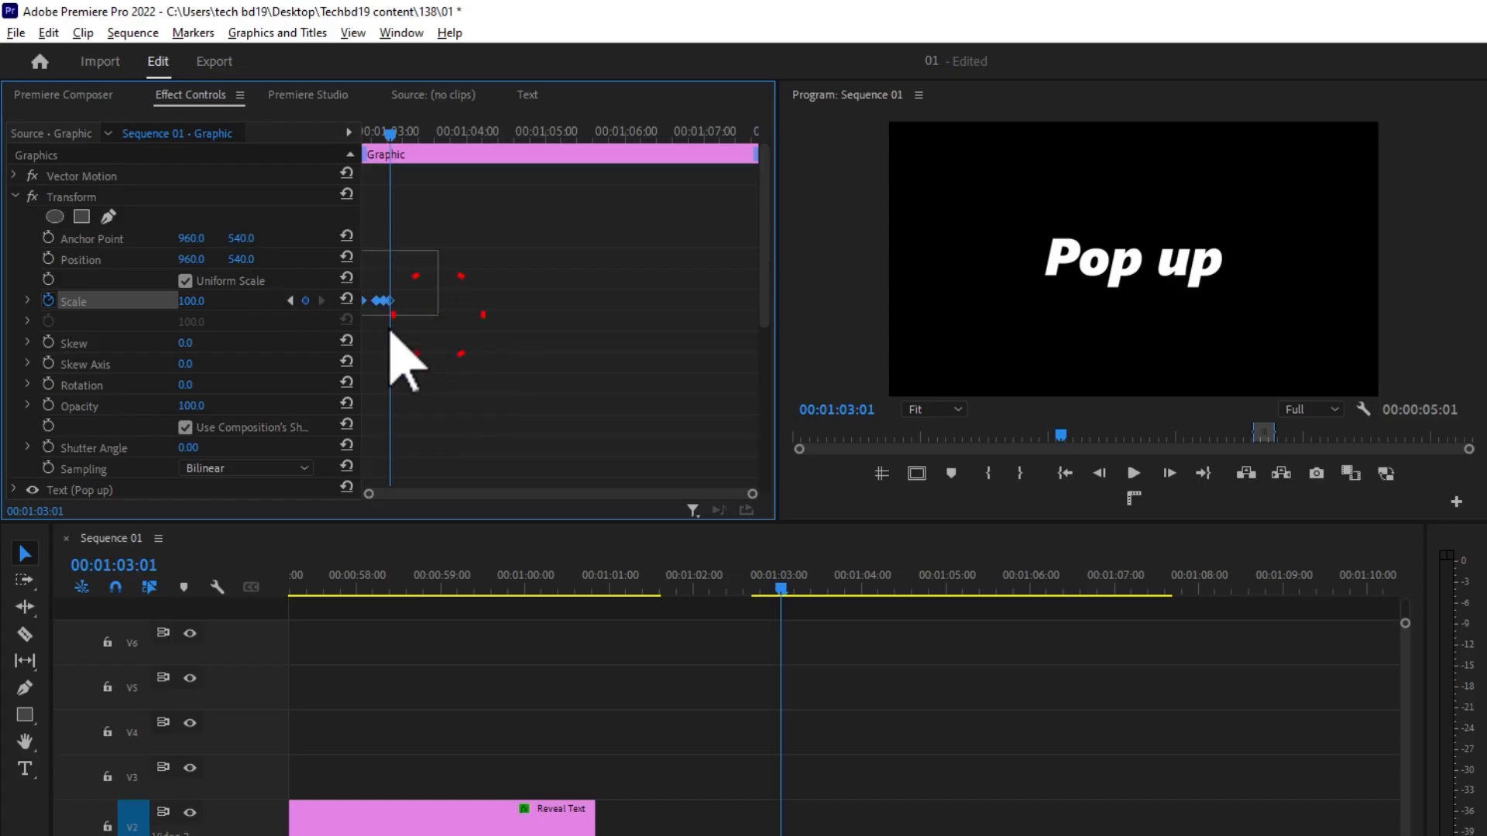
right_click(380, 300)
click(491, 579)
right_click(397, 298)
click(435, 577)
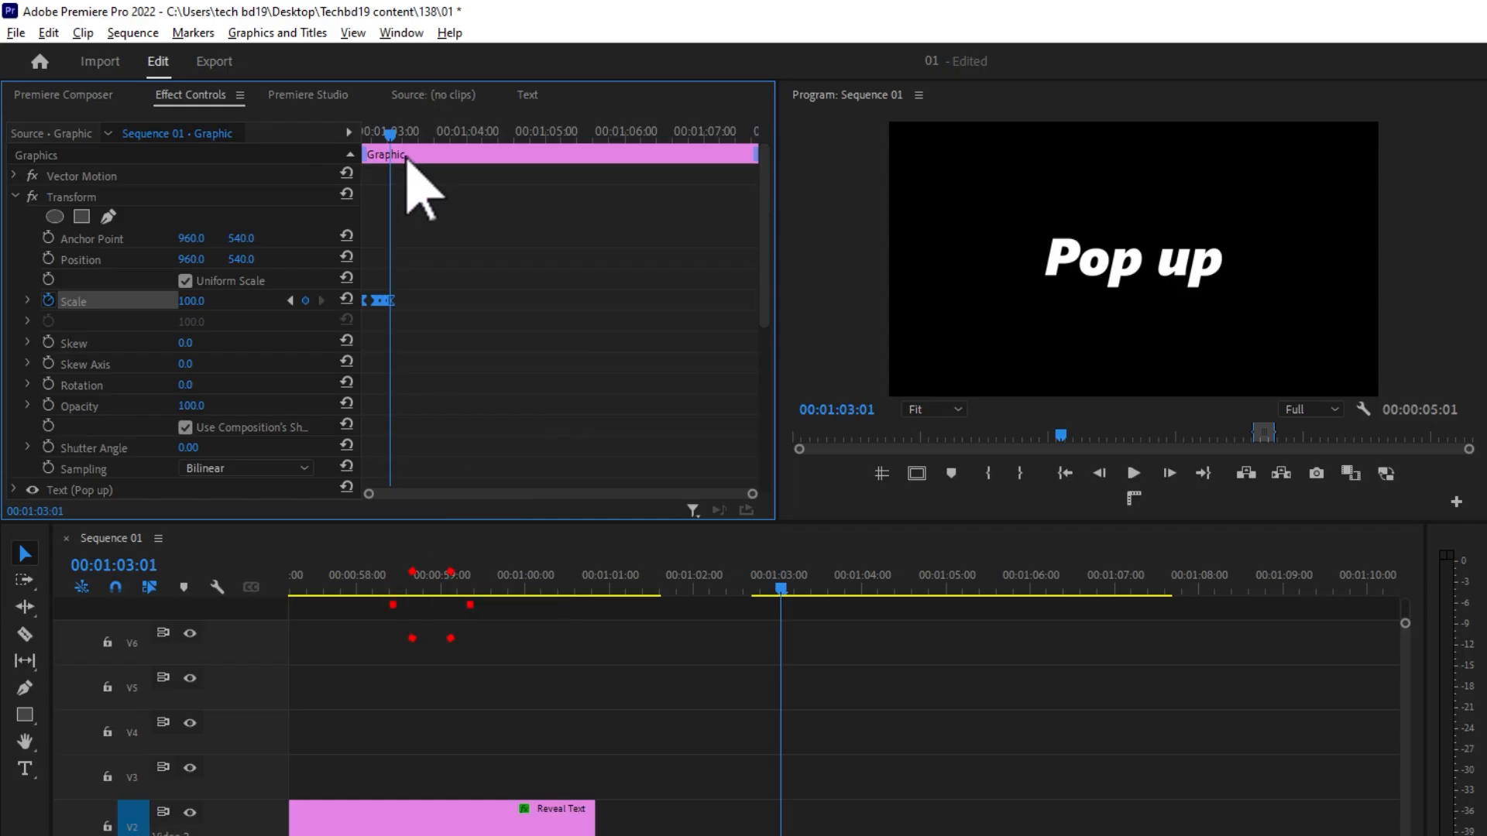
key(space)
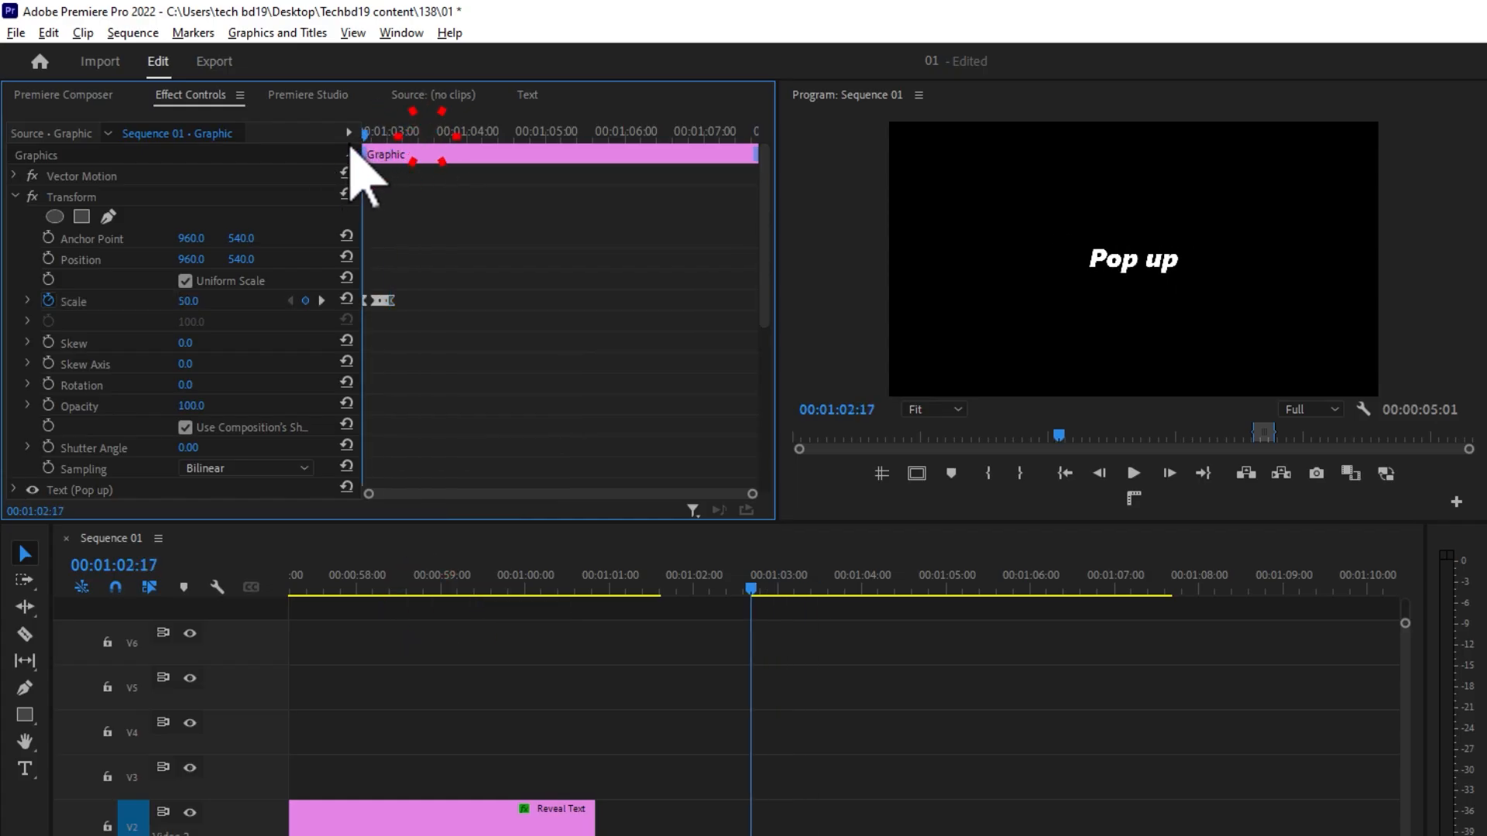
- Keyframe the "Pop up" clip's Transform Opacity at 0 on its first frame and 100 at 00:01:02:20, then preview the fade-in
drag(397, 133, 363, 140)
click(48, 405)
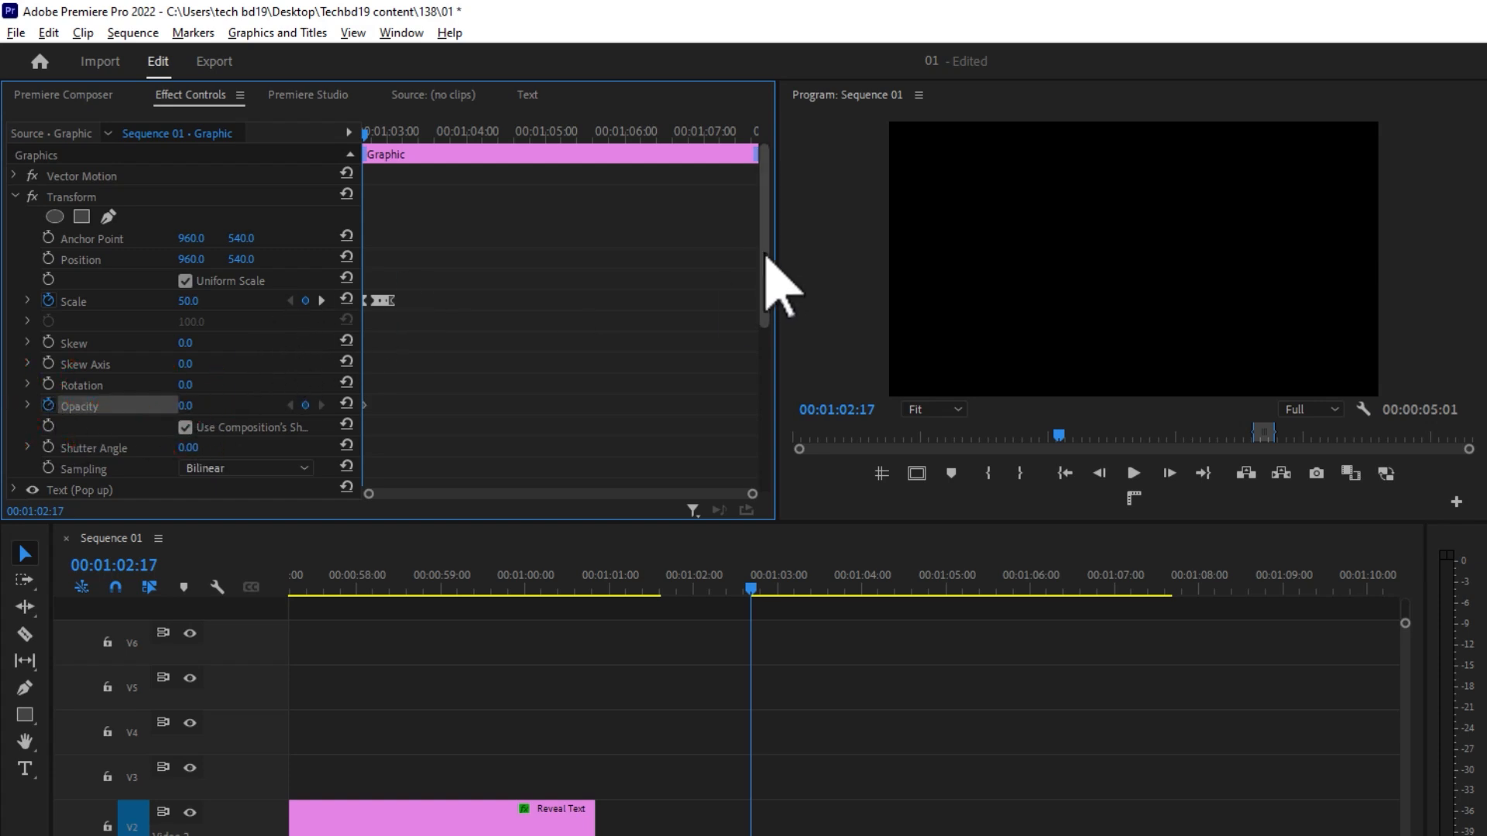
key(Right)
key(Right)
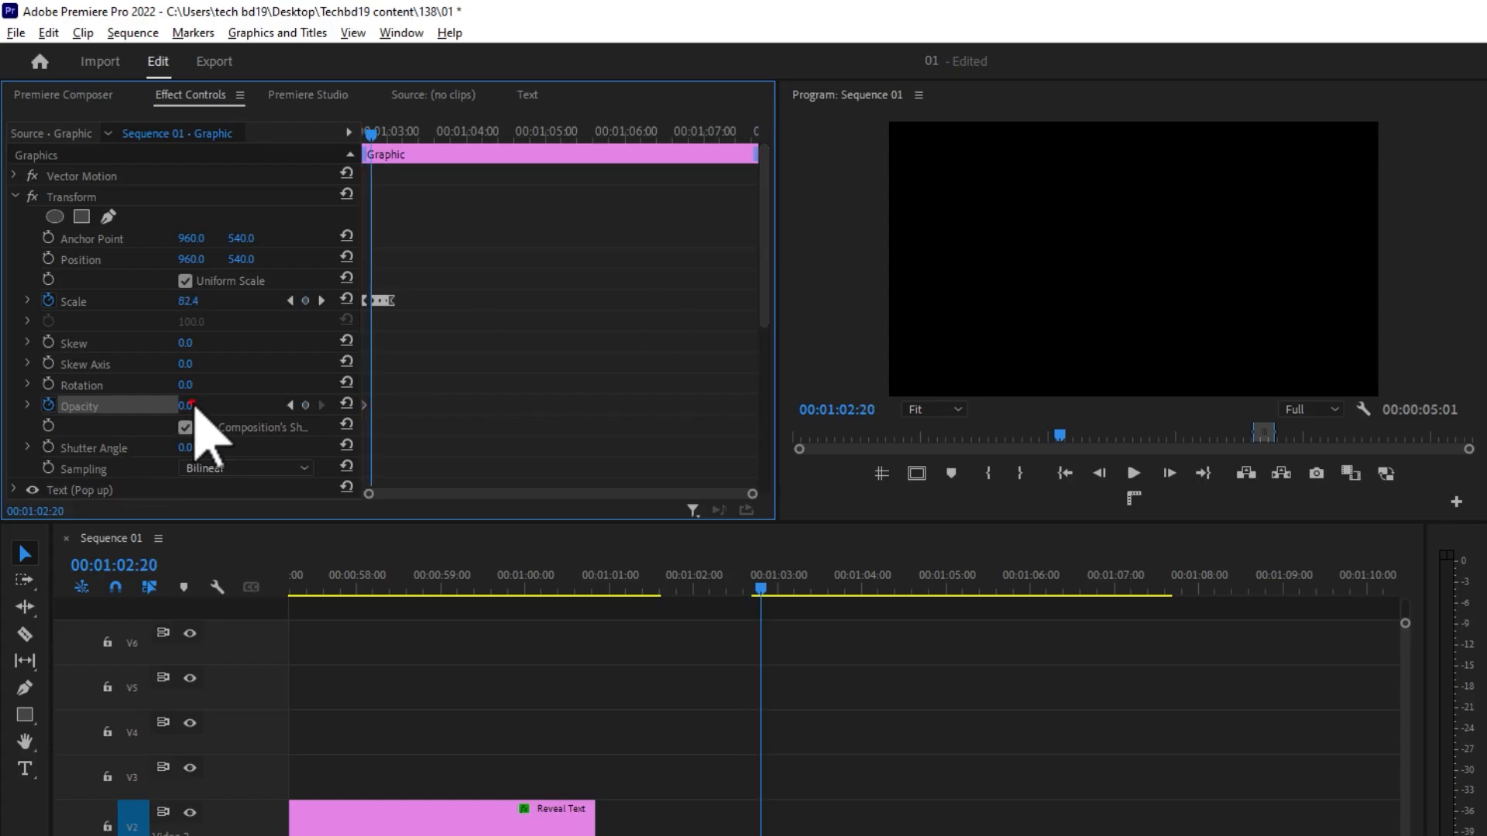
drag(192, 404, 247, 404)
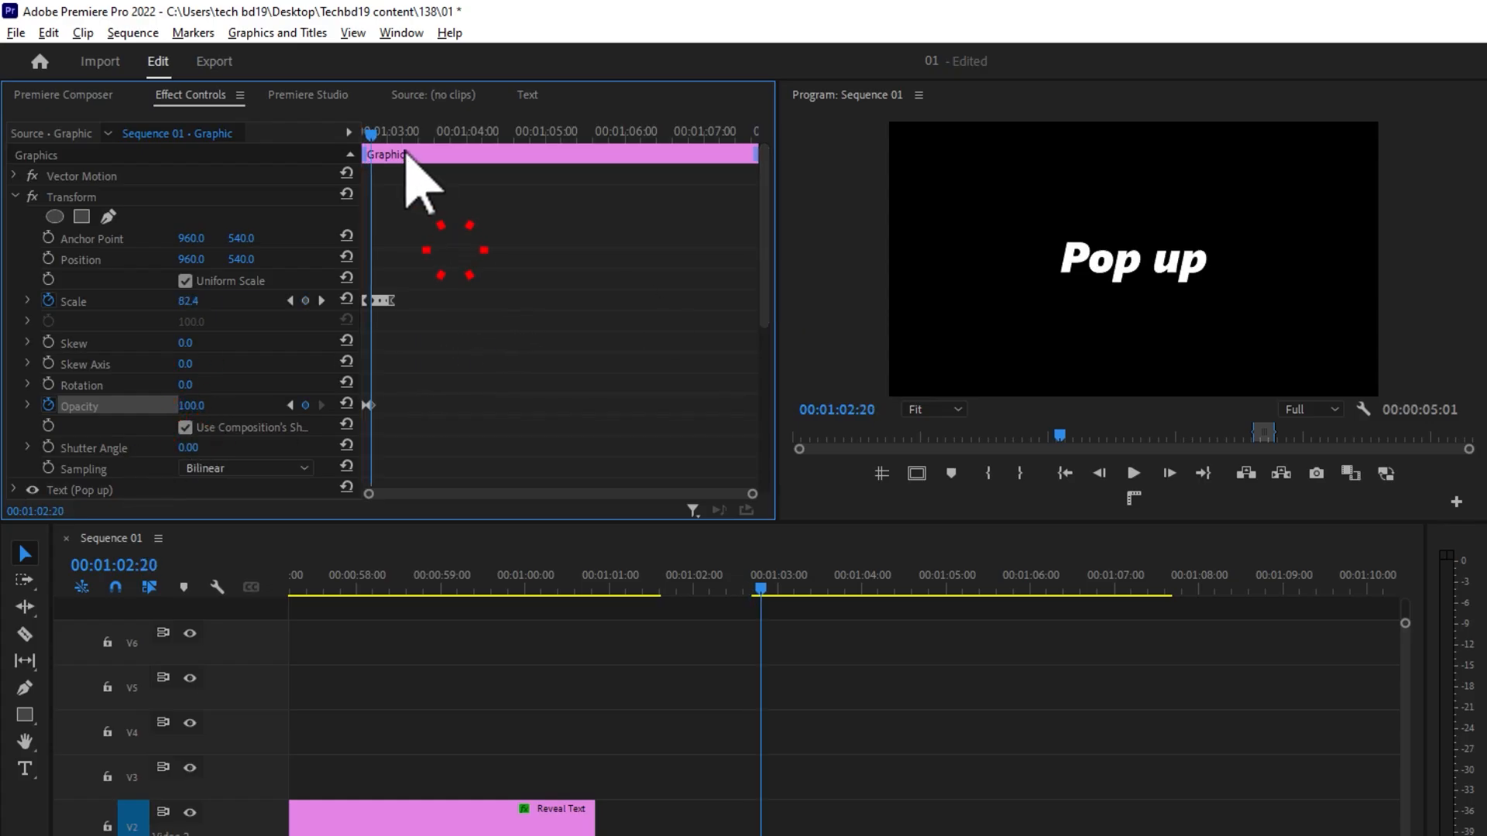
key(Left)
key(Left)
key(Left)
key(space)
key(space)
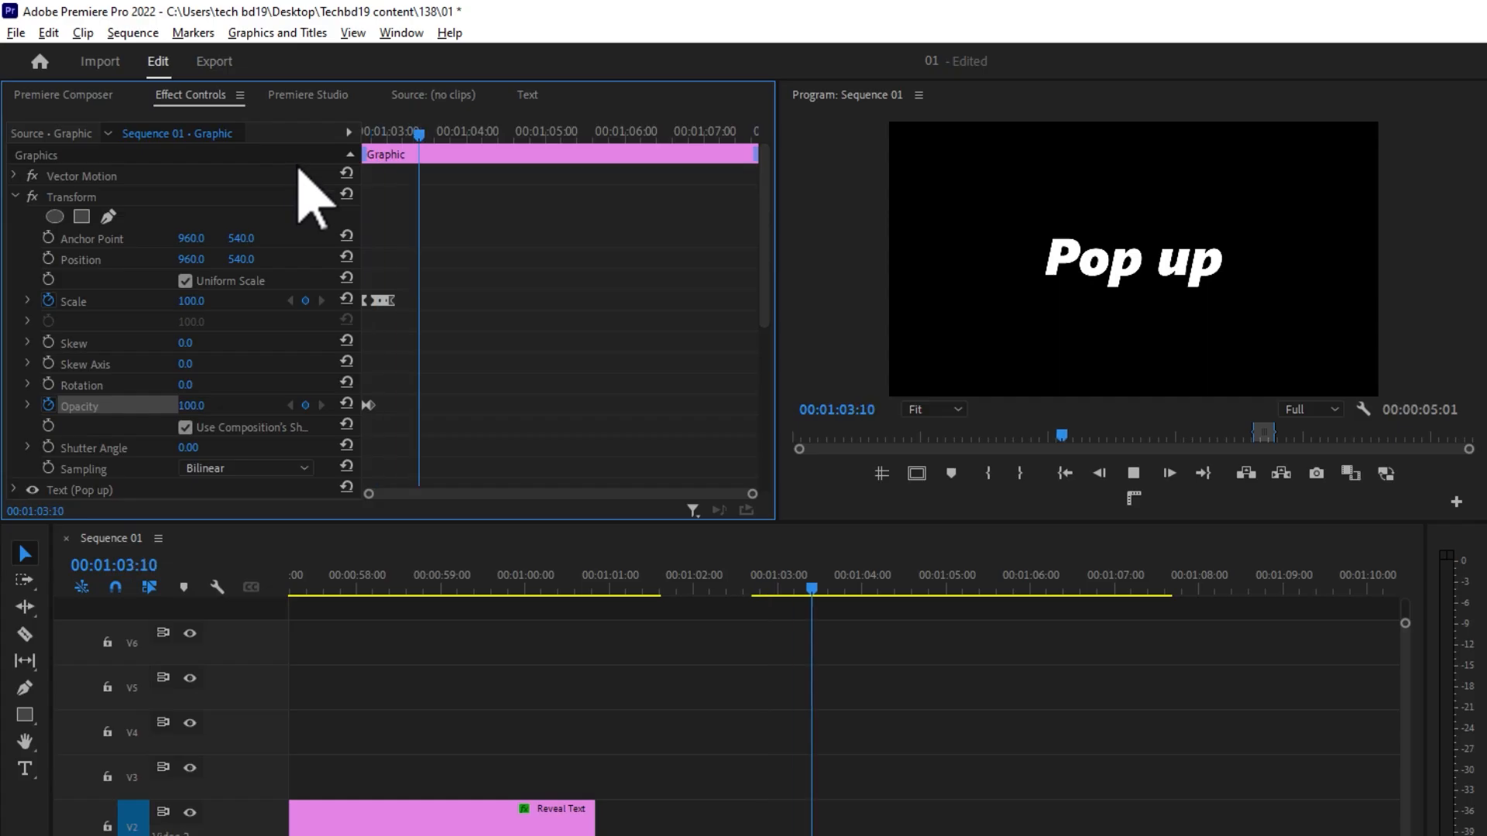
- Set the "Pop up" Transform effect's Shutter Angle to 360 and preview the animation from the clip's start
click(190, 448)
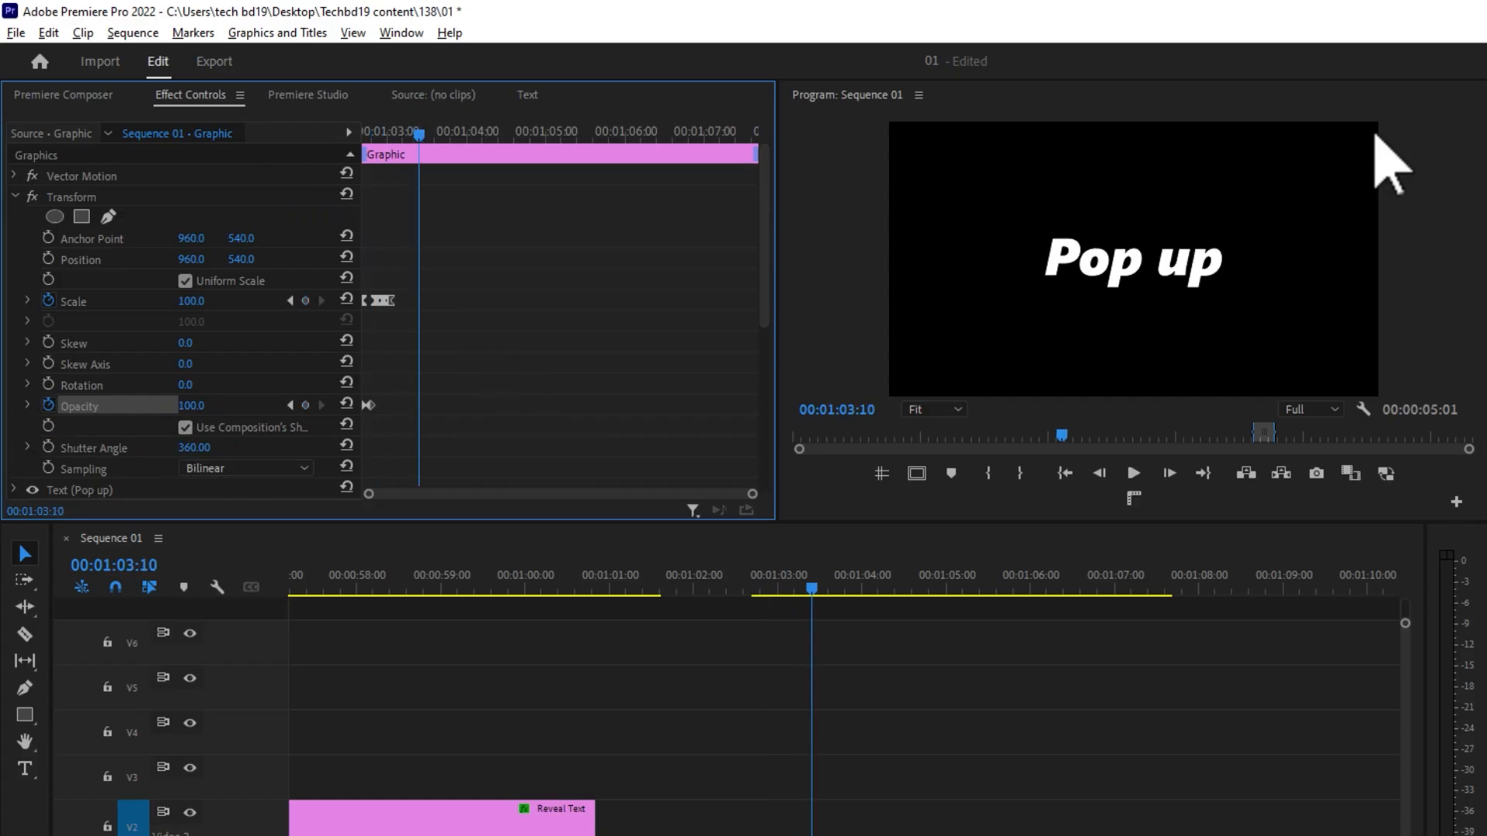
click(545, 287)
drag(402, 137, 322, 152)
key(space)
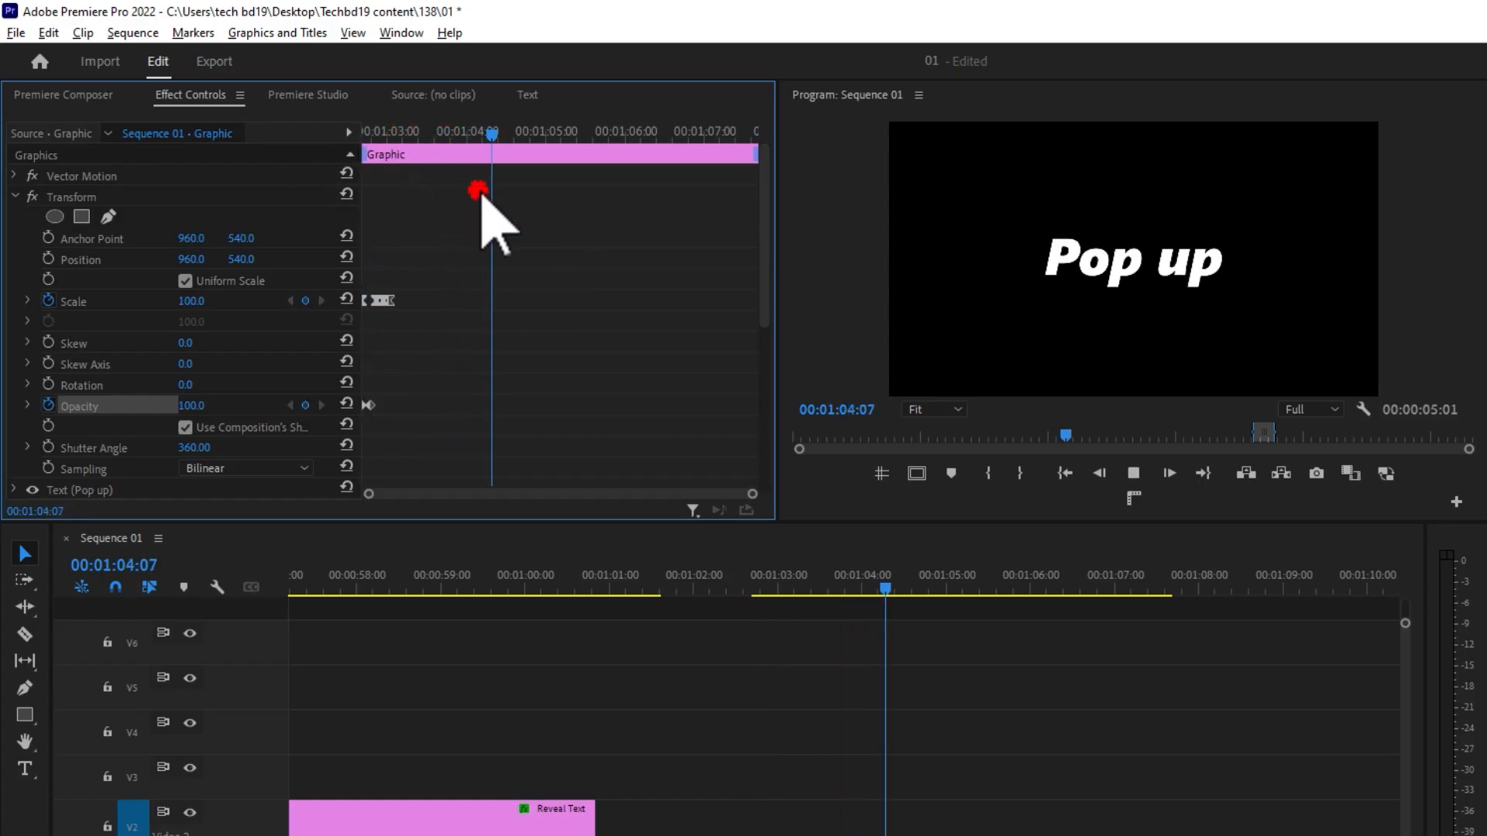
key(space)
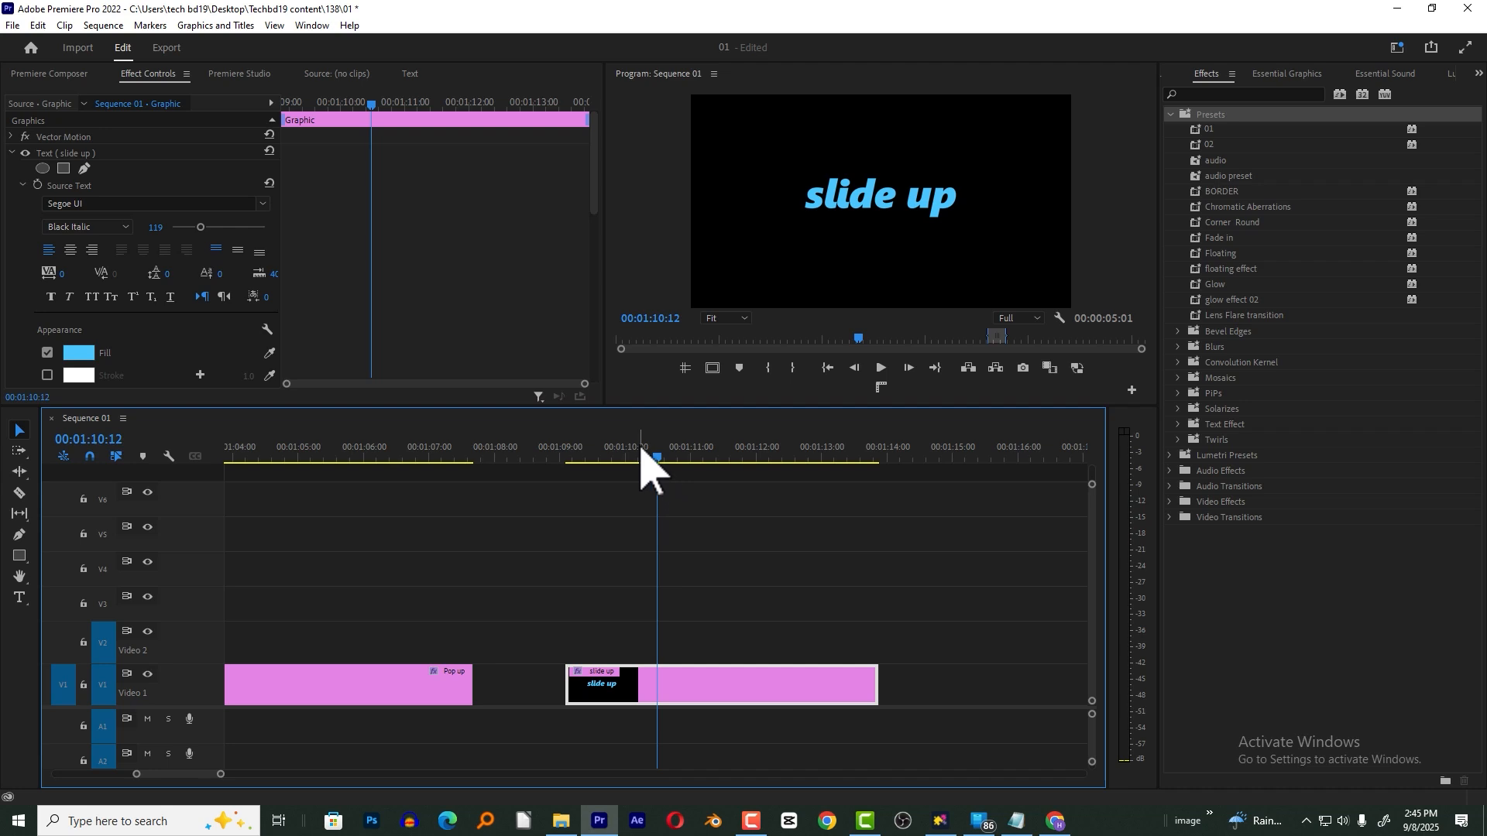
- Search the effects for "transfo" and apply the Transform distort effect to the "slide up" clip
key(Up)
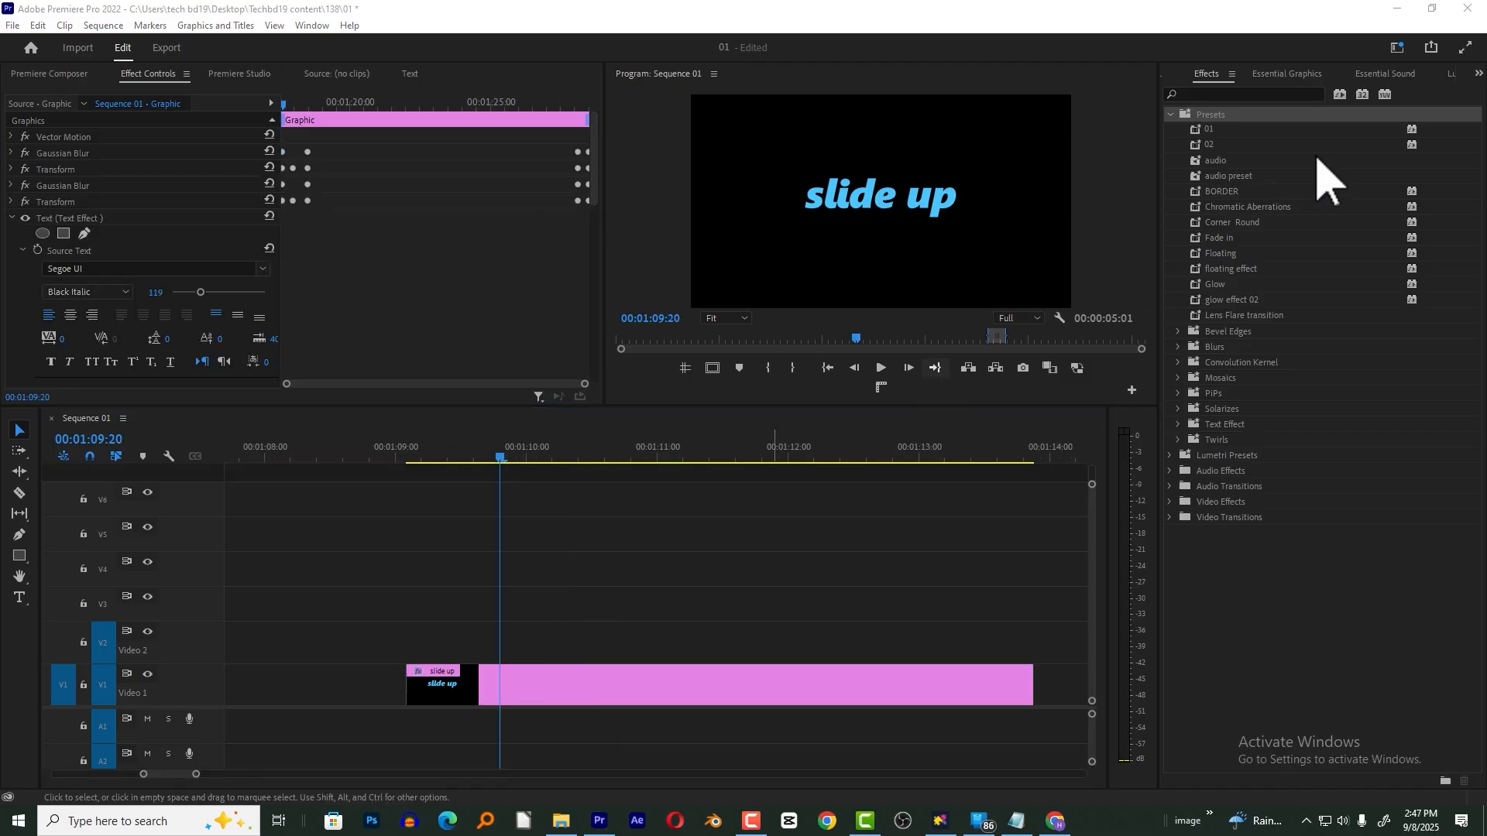
click(1231, 93)
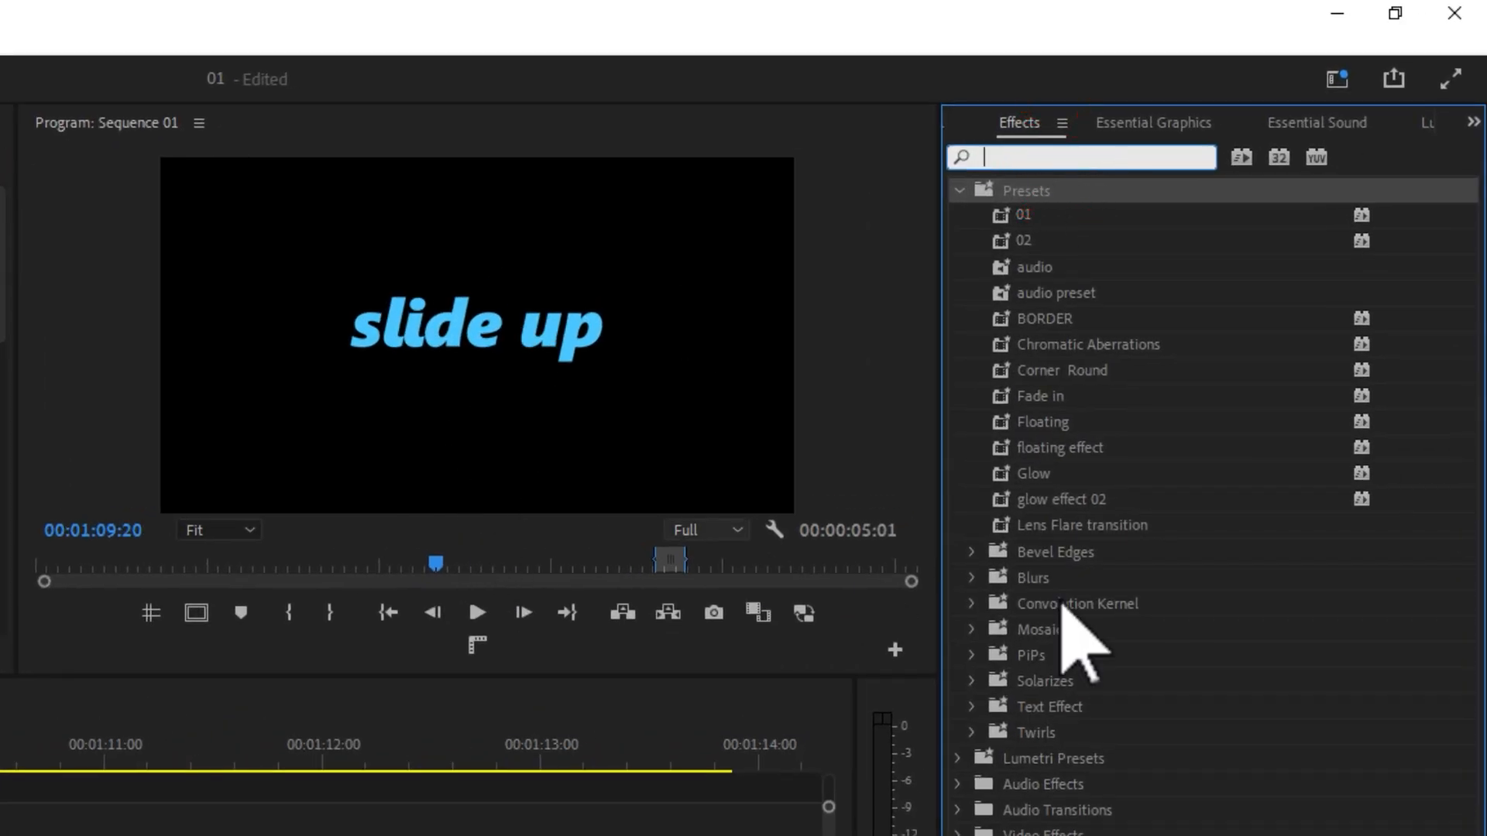
text(transfo)
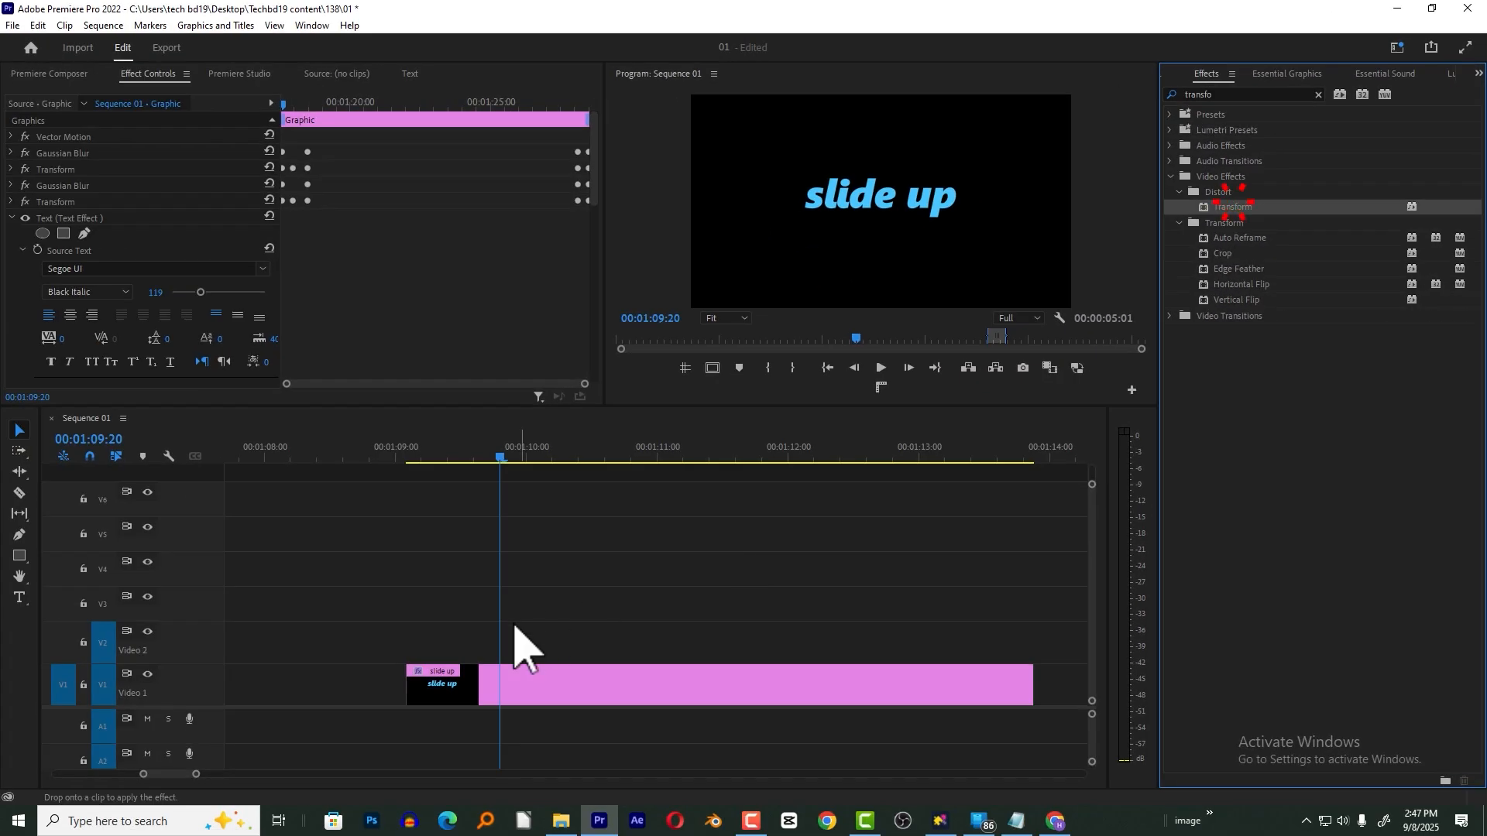
drag(515, 628, 465, 687)
- Keyframe the "slide up" clip's Transform Position at 960, 1193 on its first frame
click(475, 457)
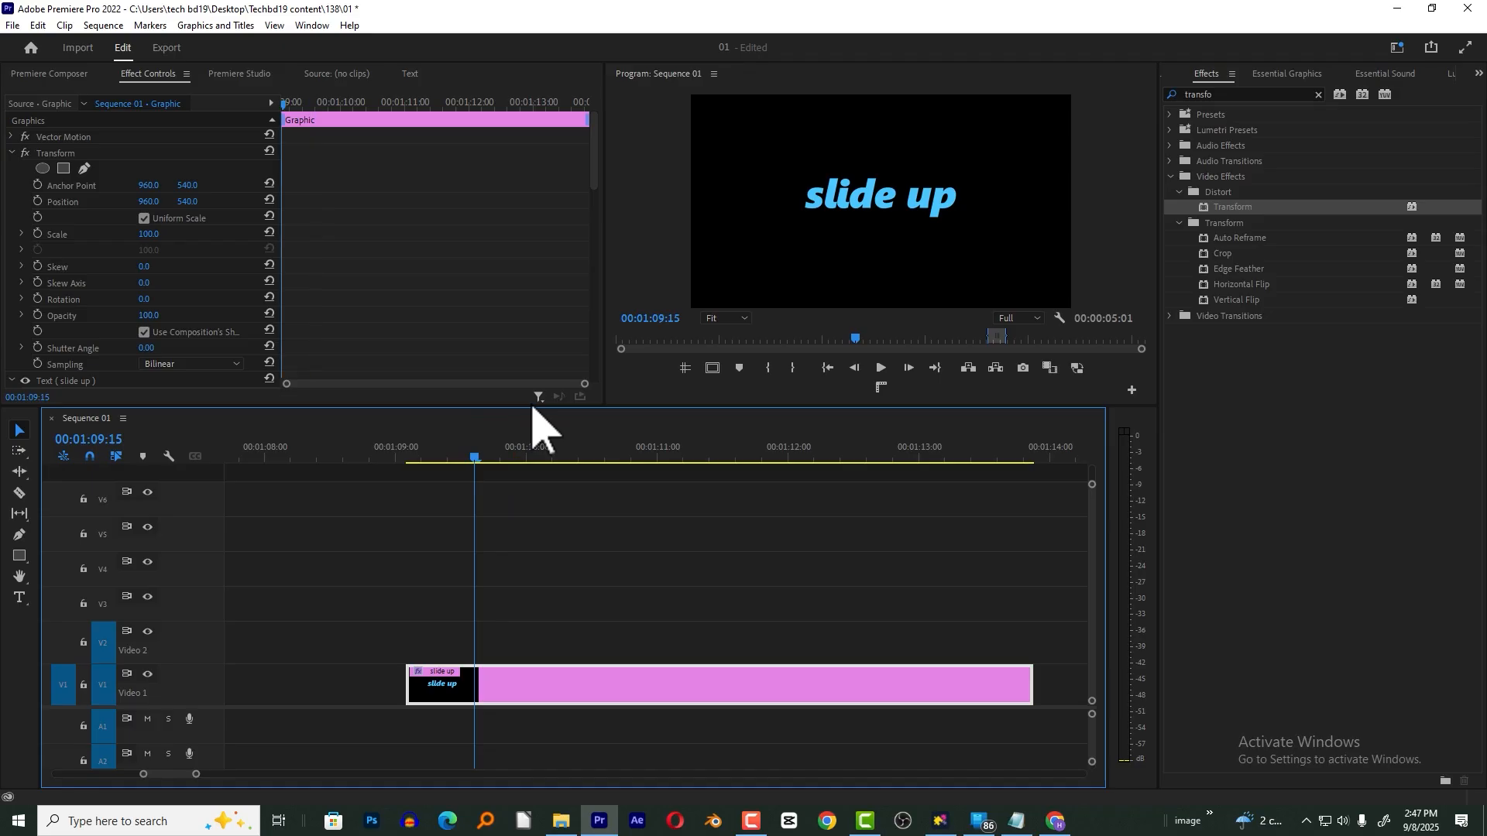
key(Up)
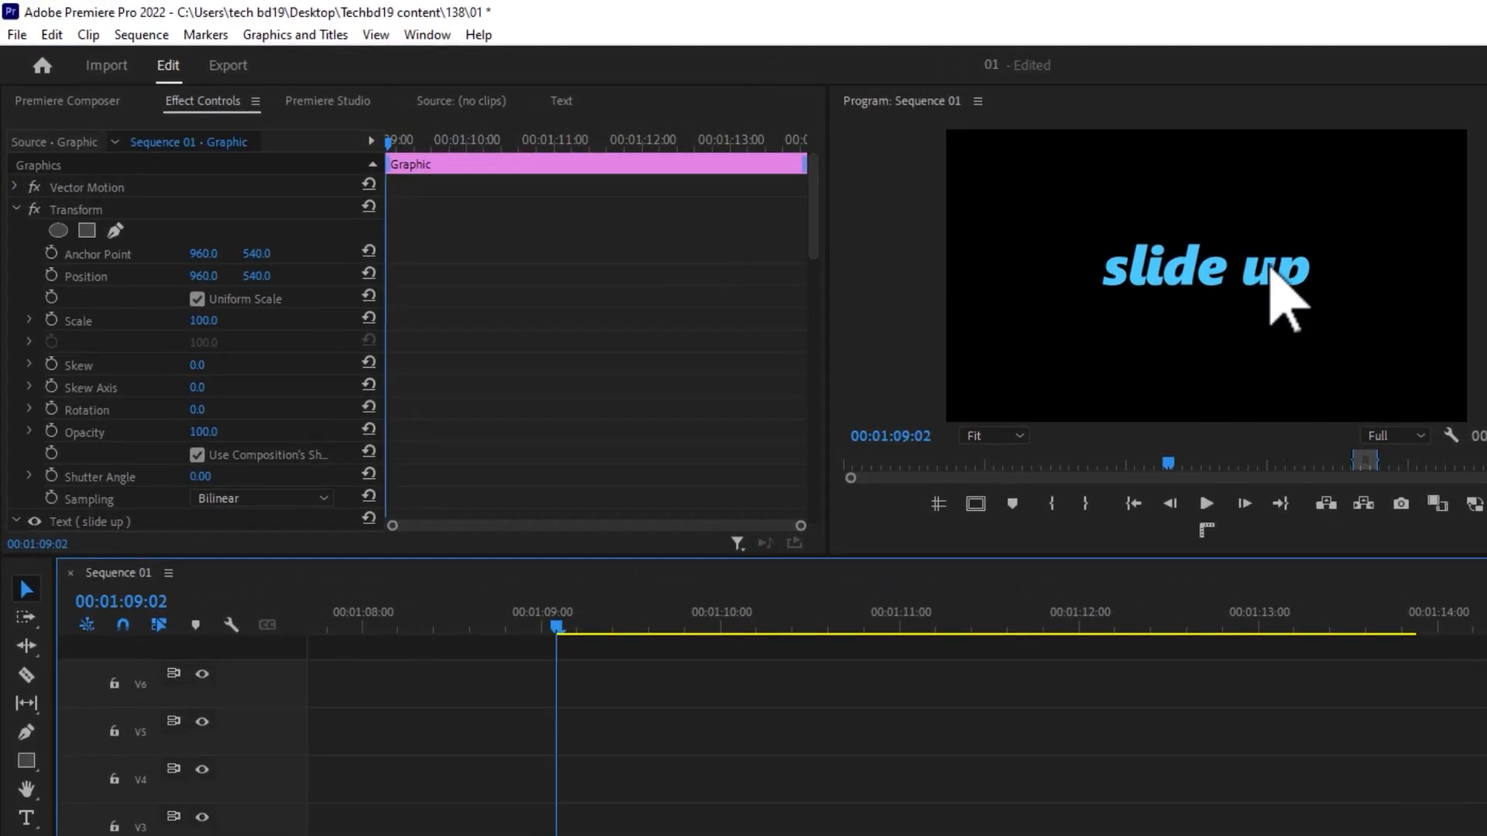
click(51, 276)
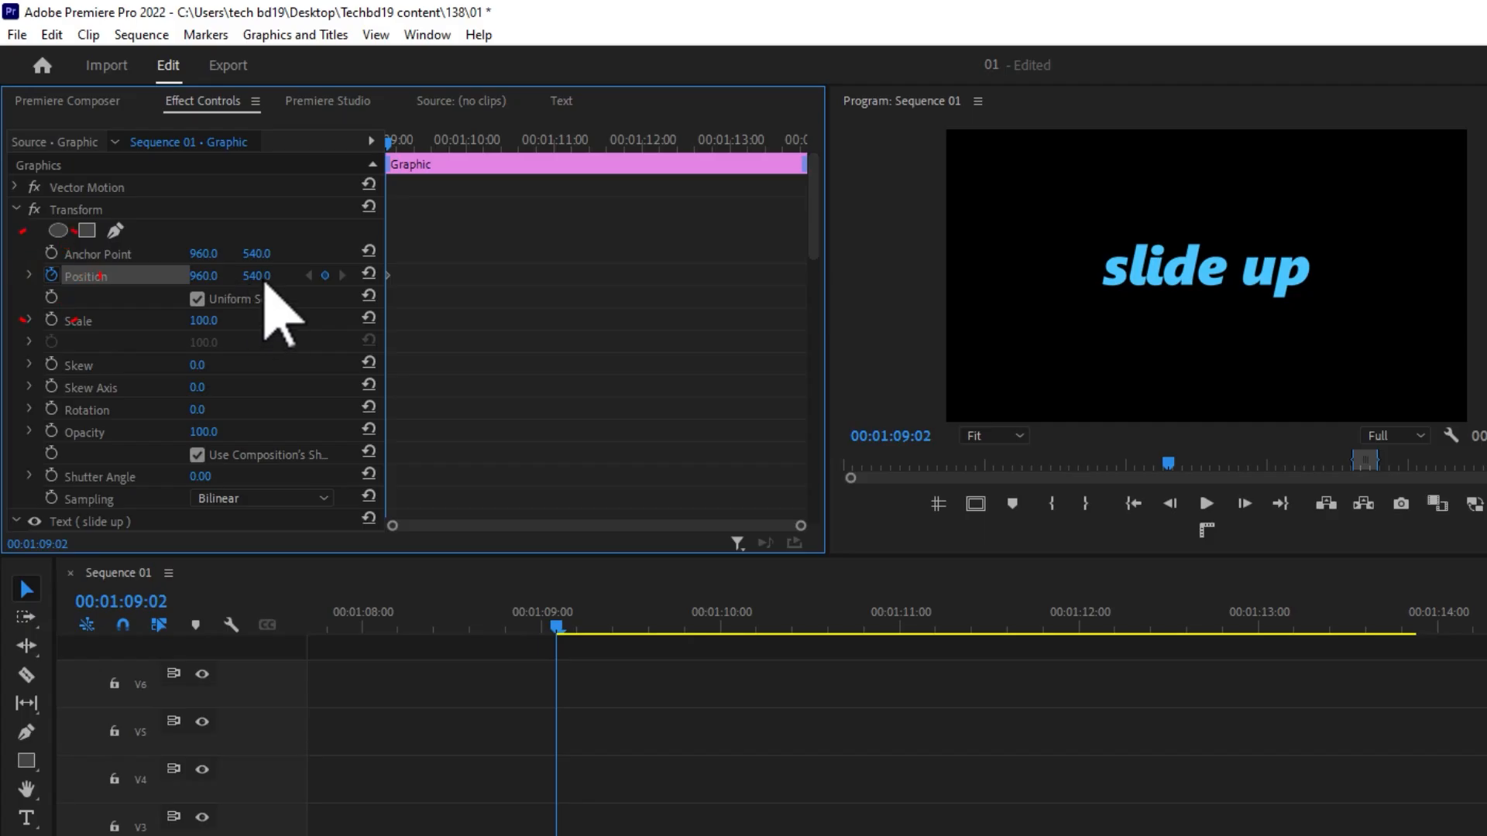
drag(256, 275, 764, 276)
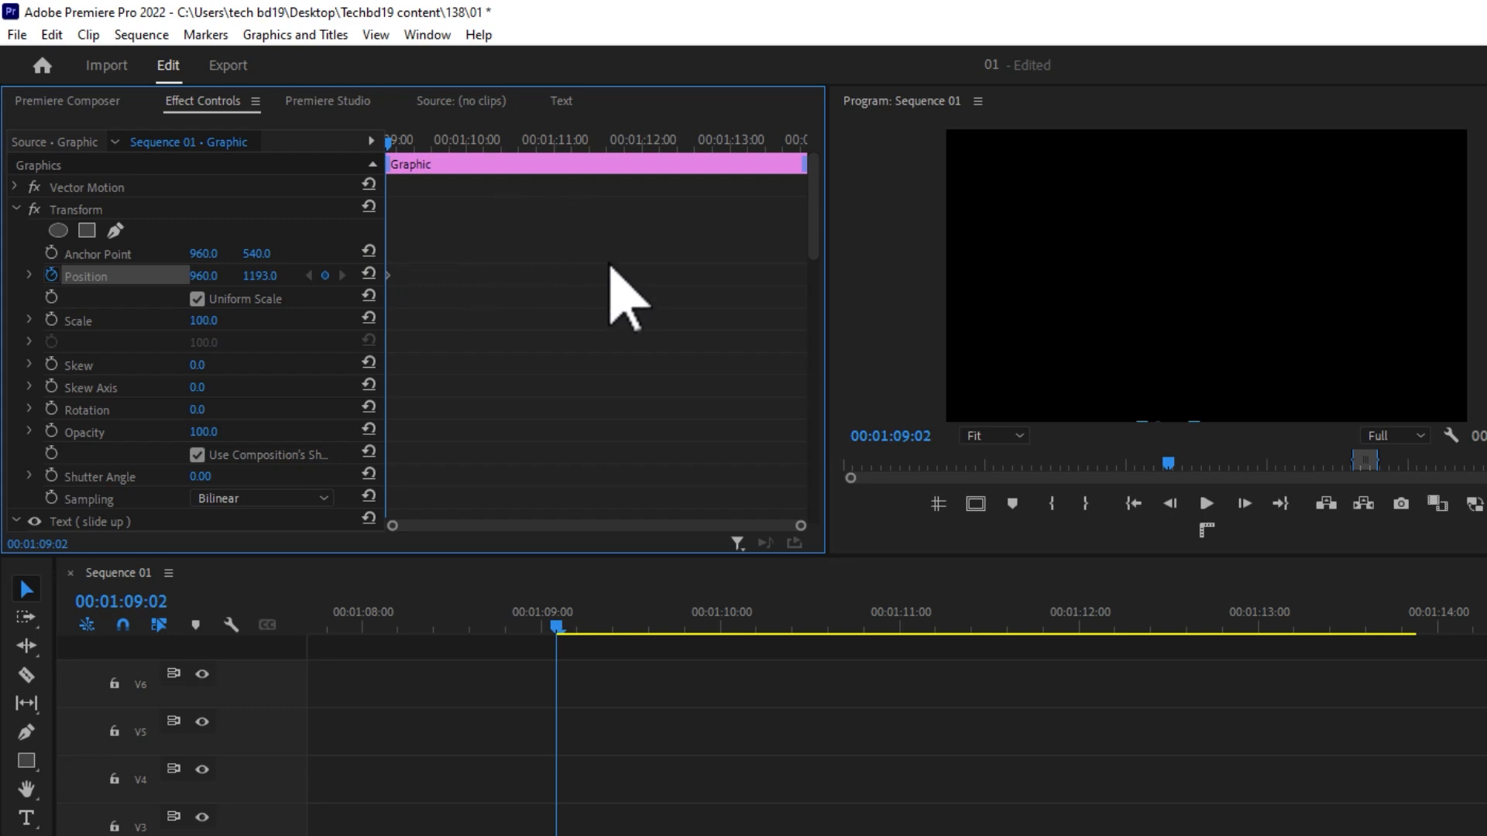
- Reset the Transform Position to 960, 540 at 00:01:10:02 as a second keyframe and check the motion between the keyframes
key(space)
key(space)
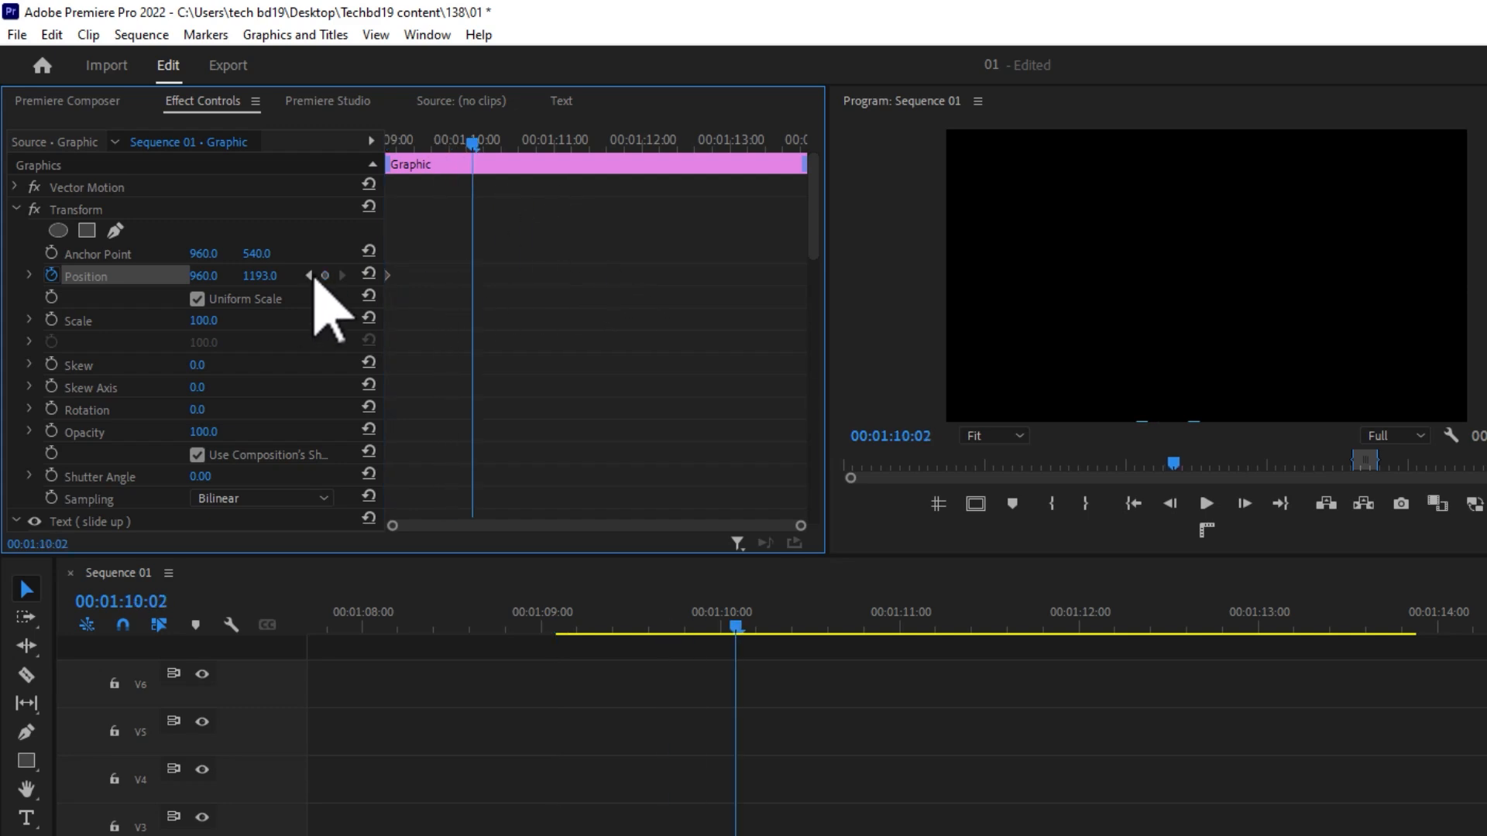
click(369, 275)
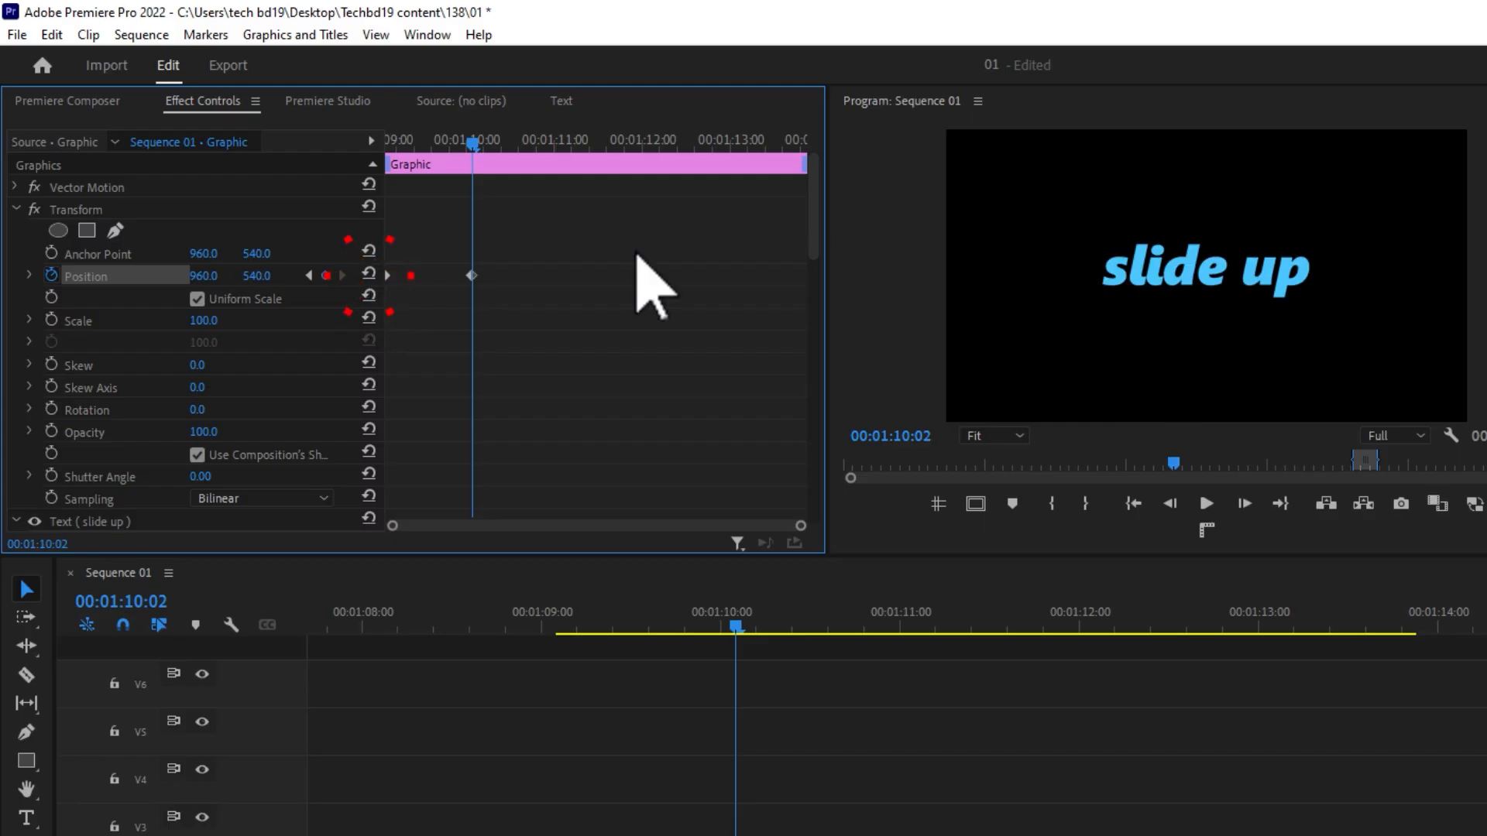
click(410, 142)
key(Right)
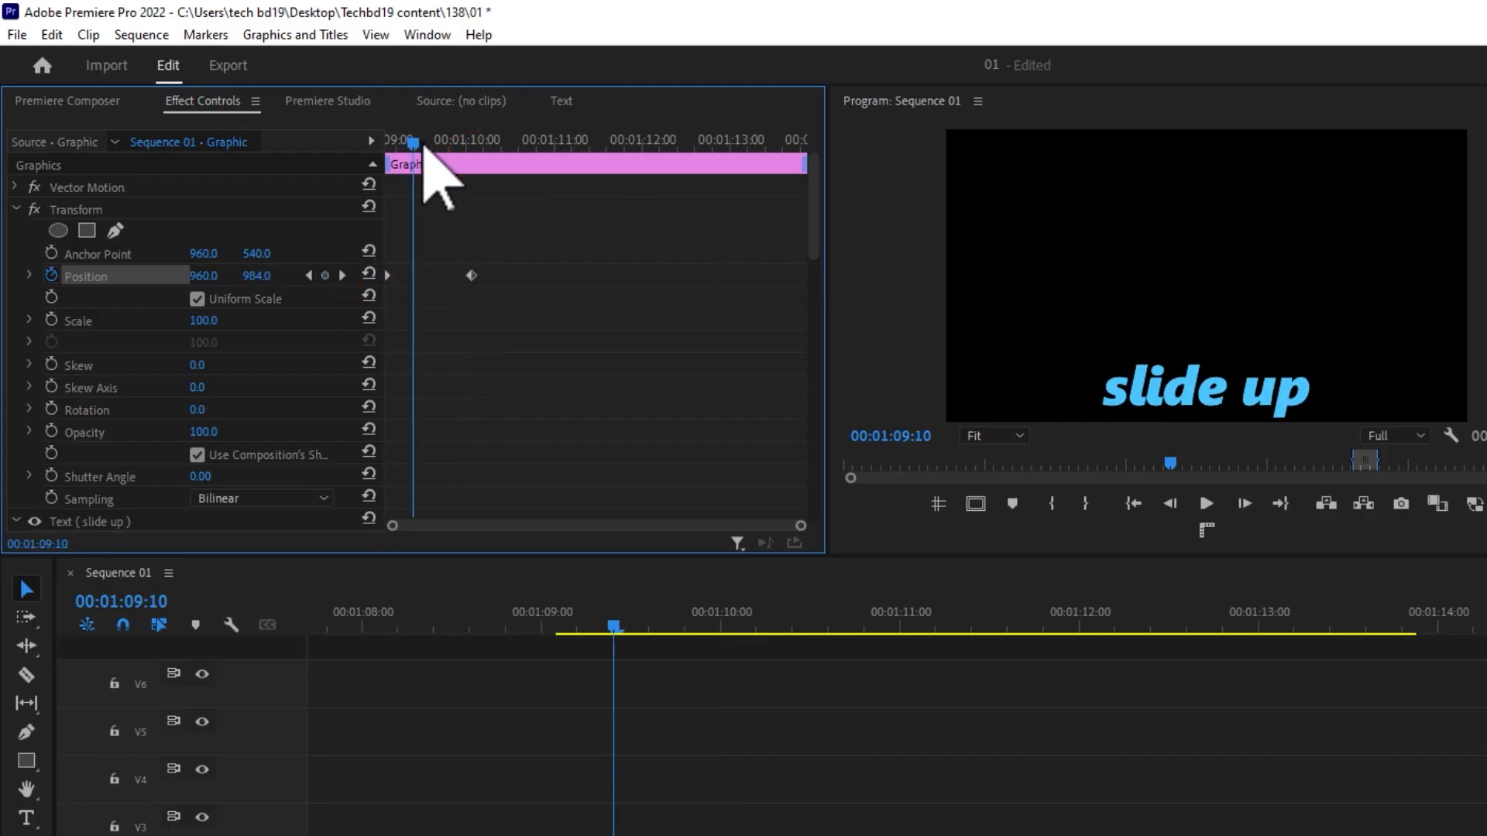
- Apply Ease In and Ease Out temporal interpolation to both Transform Position keyframes
drag(552, 308, 380, 266)
right_click(472, 275)
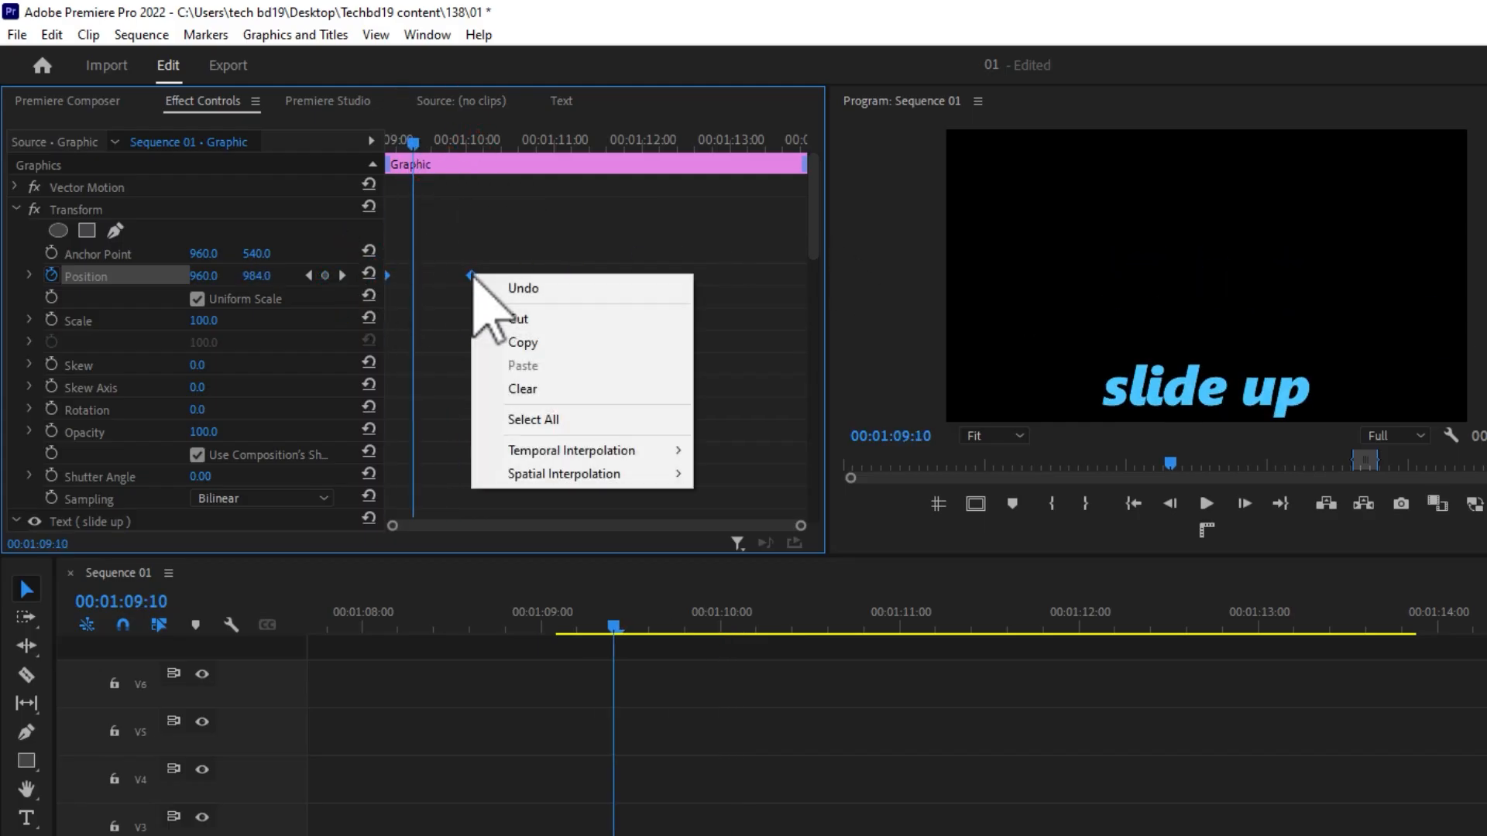
mouse_move(604, 454)
click(723, 574)
right_click(471, 275)
click(775, 600)
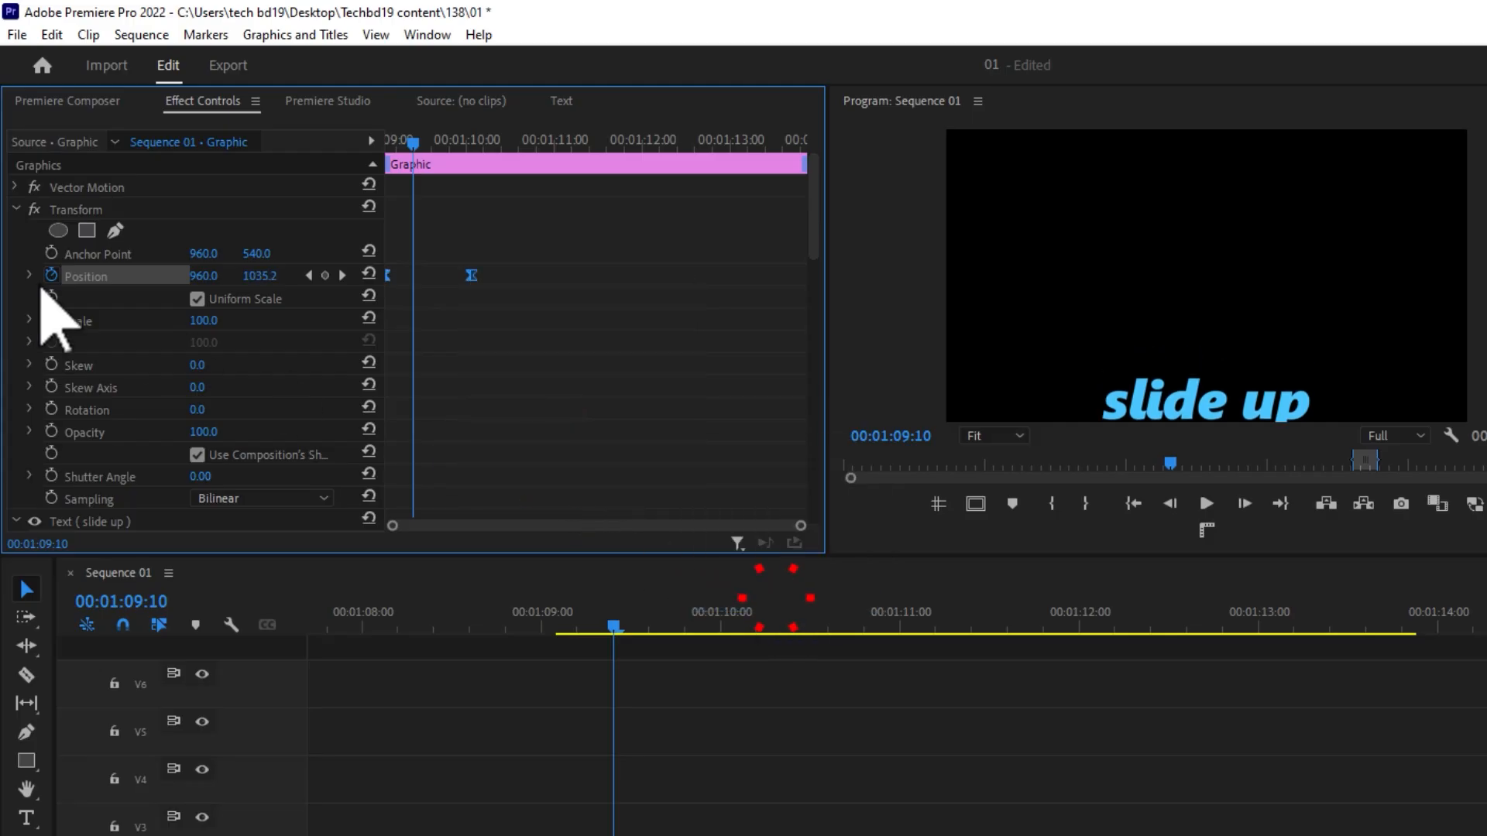
- Reshape the Position velocity curve so the text starts fast and slows gradually toward the second keyframe
click(30, 276)
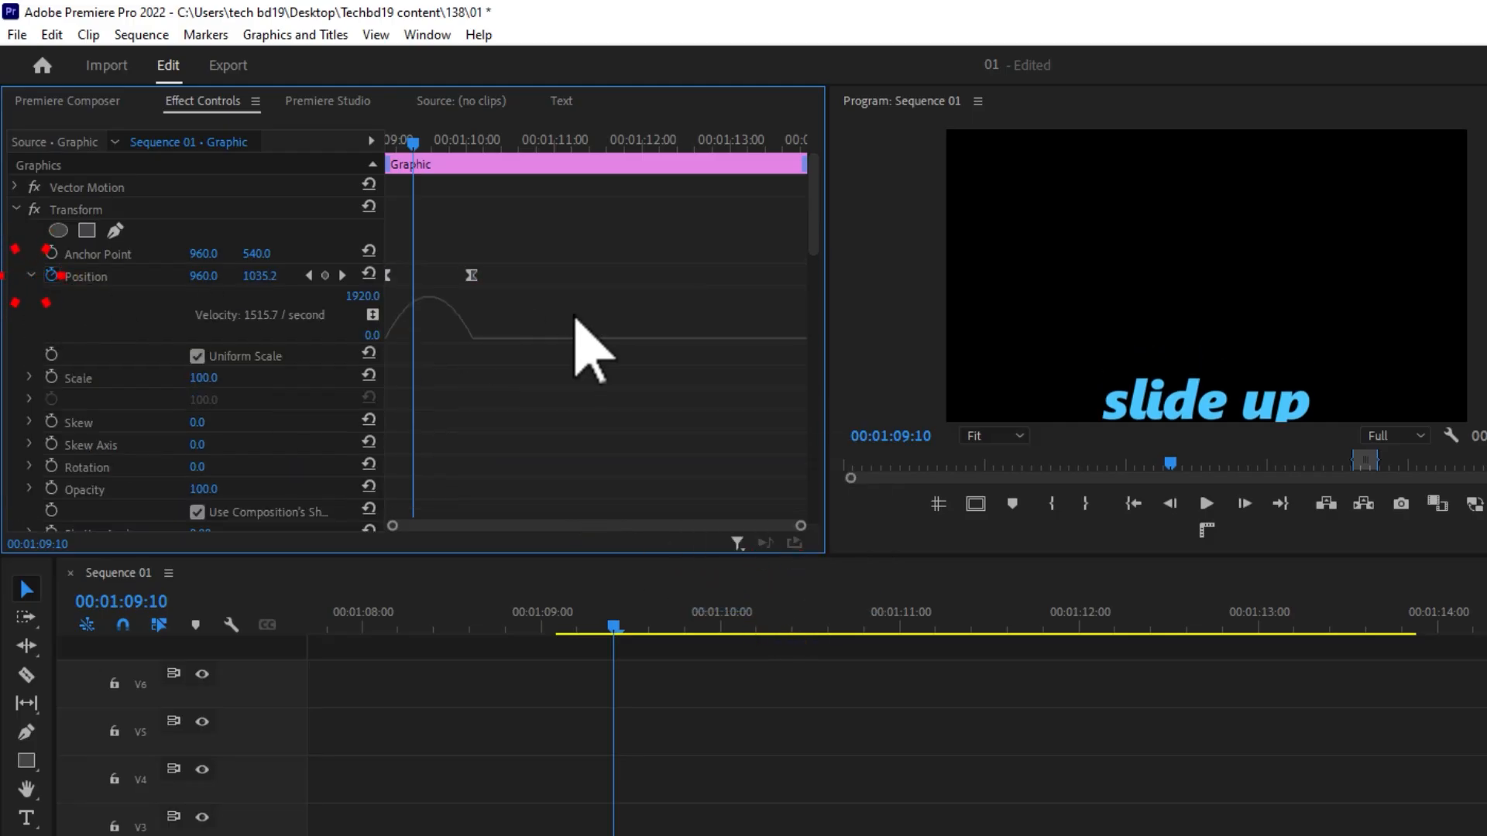
click(387, 275)
drag(402, 341, 465, 382)
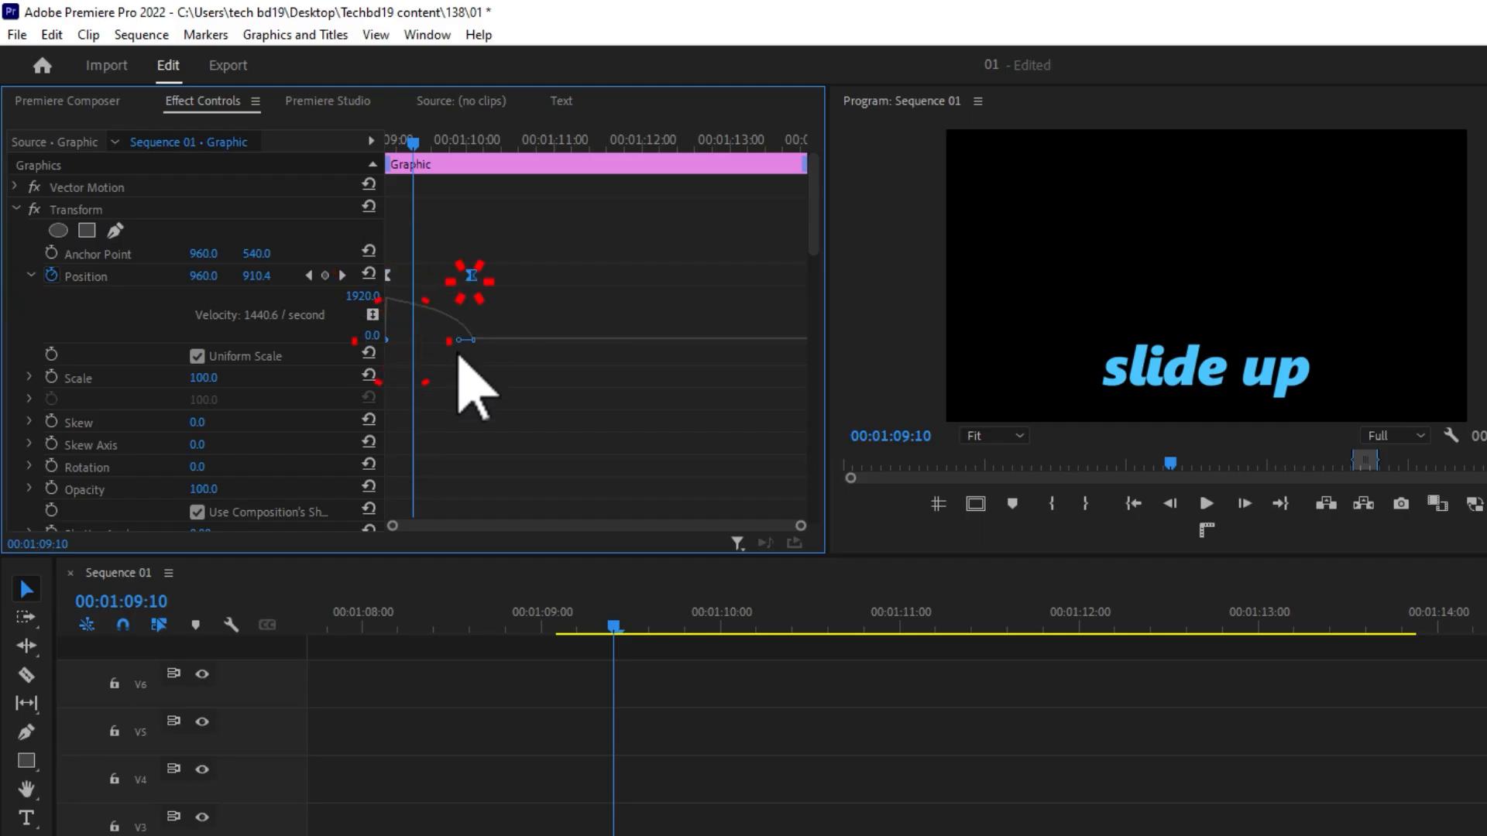
- Set the "slide up" Transform effect's Shutter Angle to 360 and preview the motion blur
scroll(322, 432, down, 1)
click(209, 469)
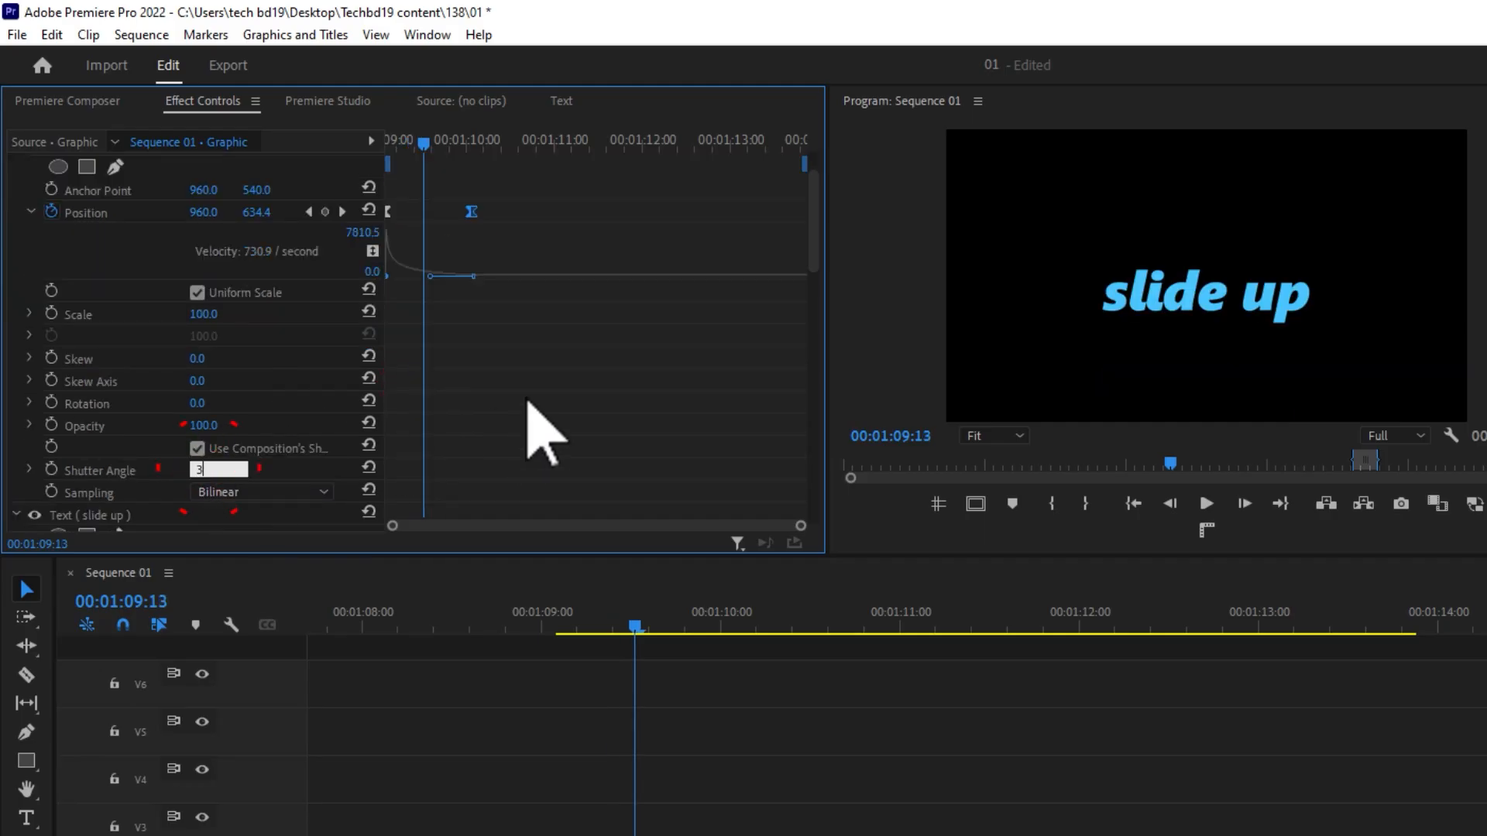
text(360)
mouse_move(431, 144)
mouse_down()
mouse_move(365, 145)
mouse_move(441, 144)
mouse_move(405, 144)
mouse_move(413, 159)
mouse_up()
key(space)
key(space)
- Find the Gaussian Blur effect and apply it to the "slide up" clip
click(1257, 87)
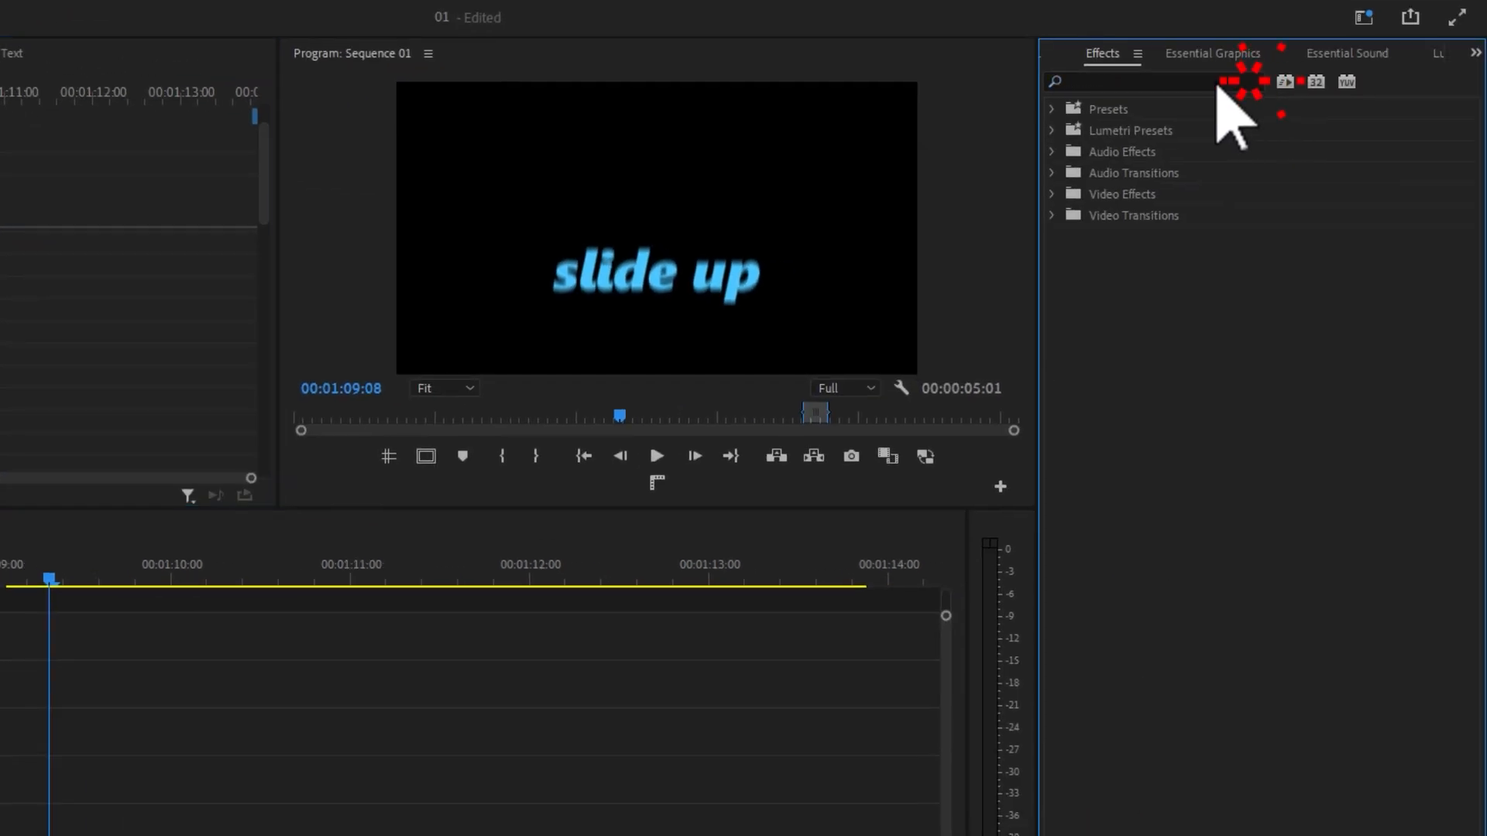
text(gas)
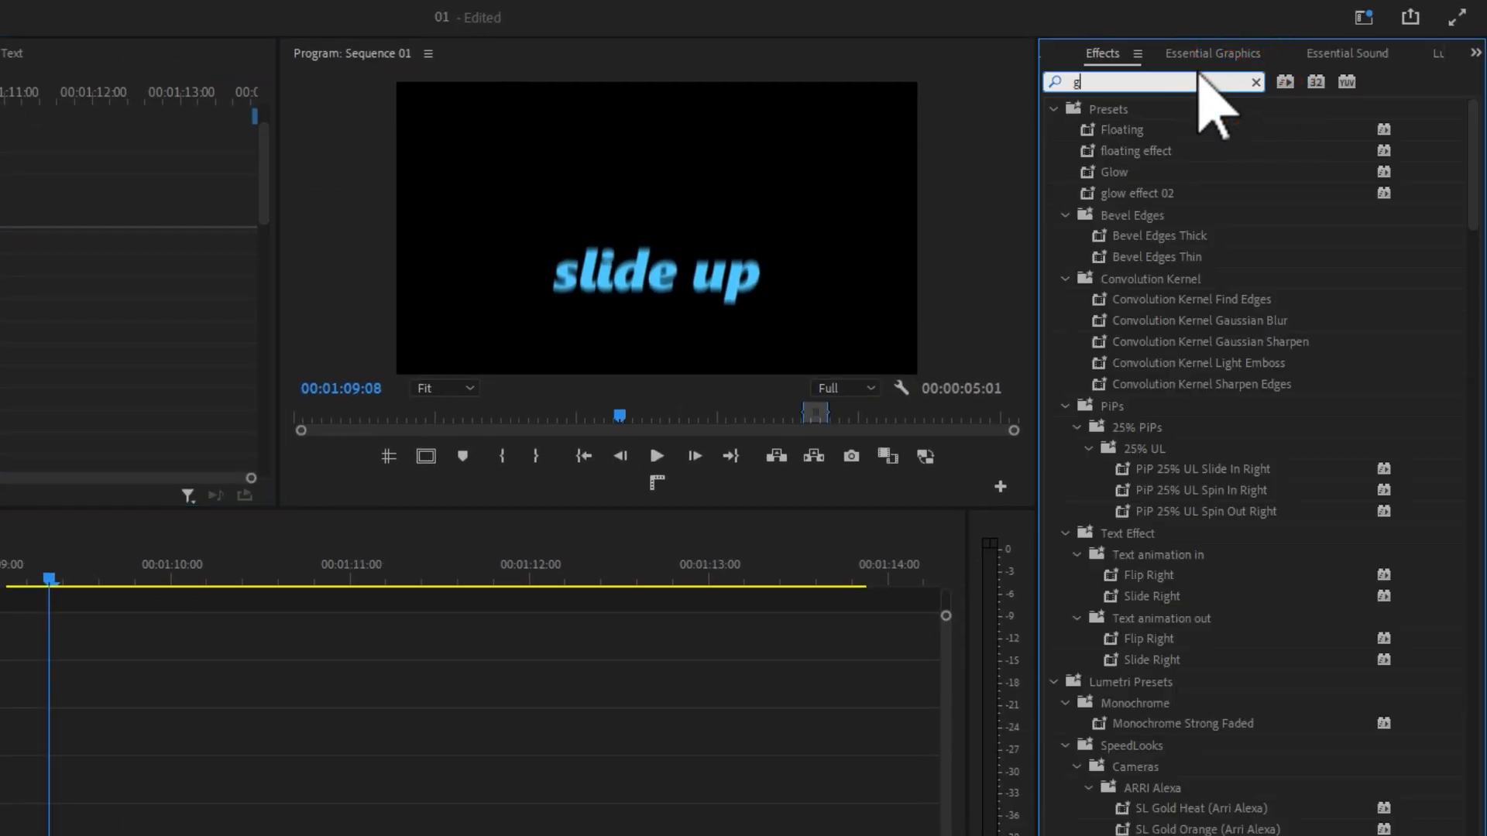
drag(1096, 302, 160, 835)
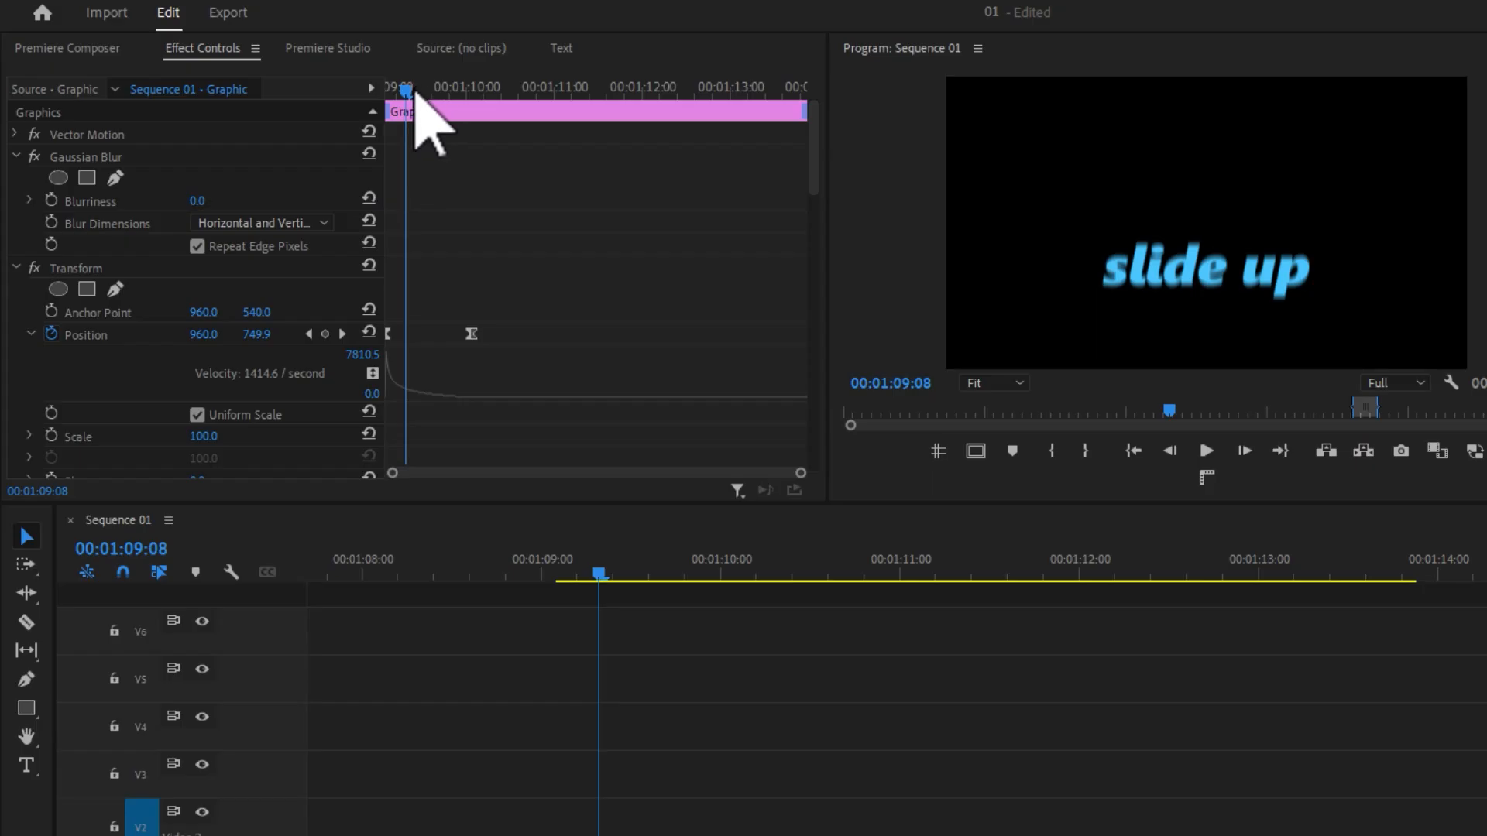
- Keyframe the Gaussian Blur's Blurriness at 50 on the clip's first frame and 0 at 00:01:10:02
drag(416, 92, 389, 99)
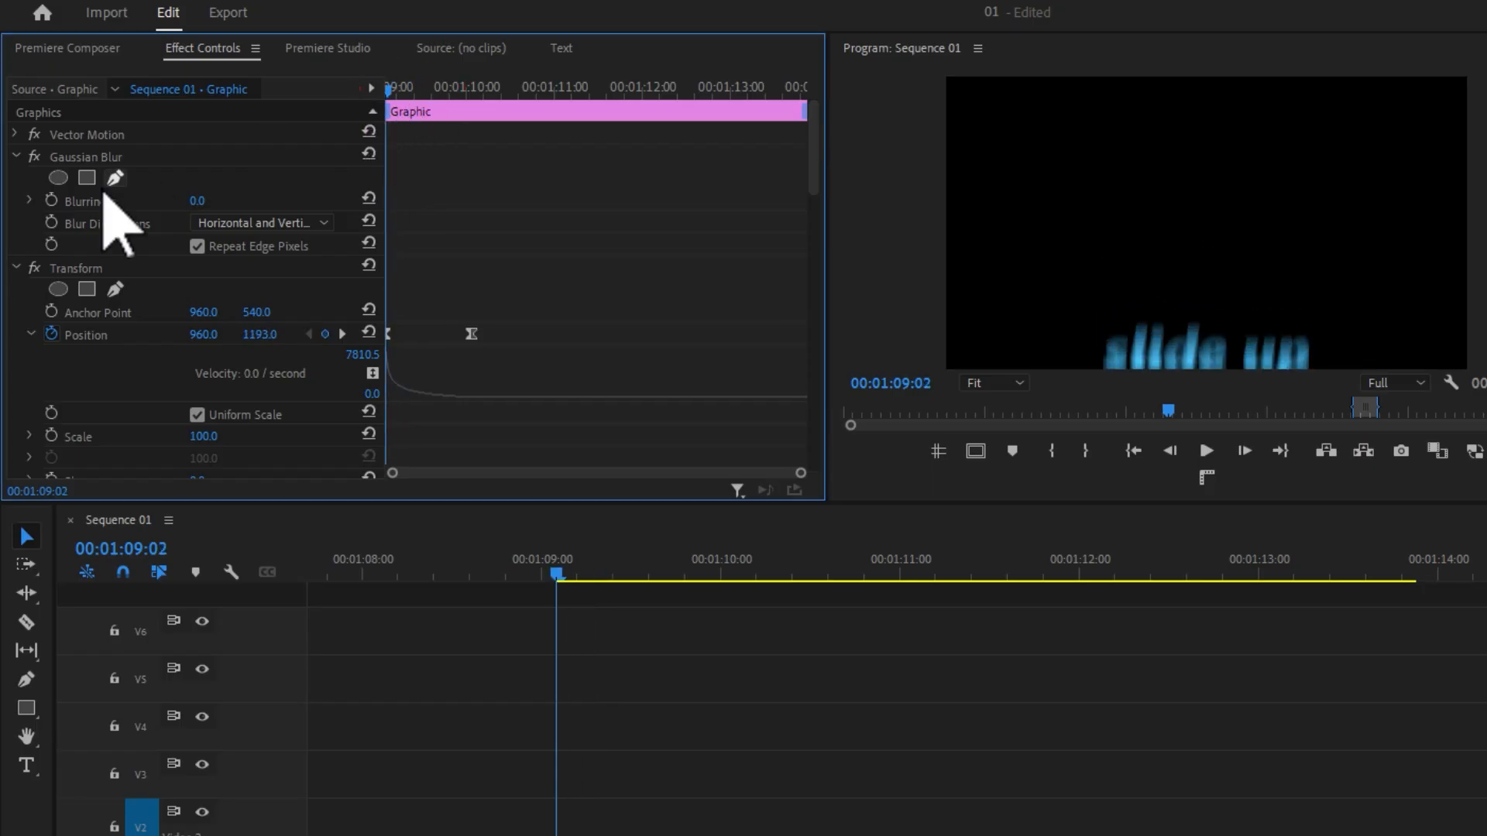
click(51, 200)
click(200, 200)
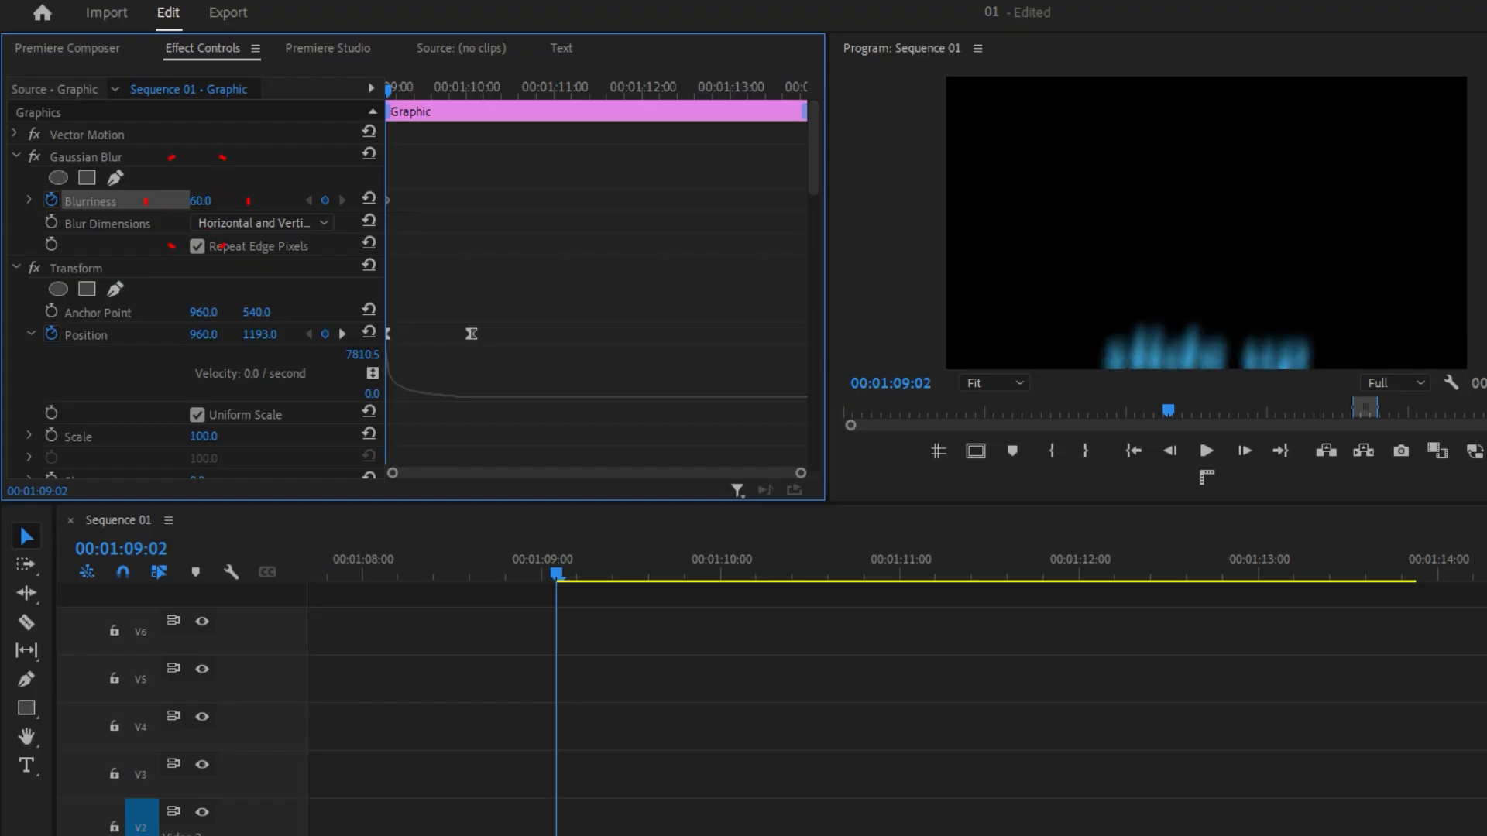
text(5)
drag(391, 90, 470, 110)
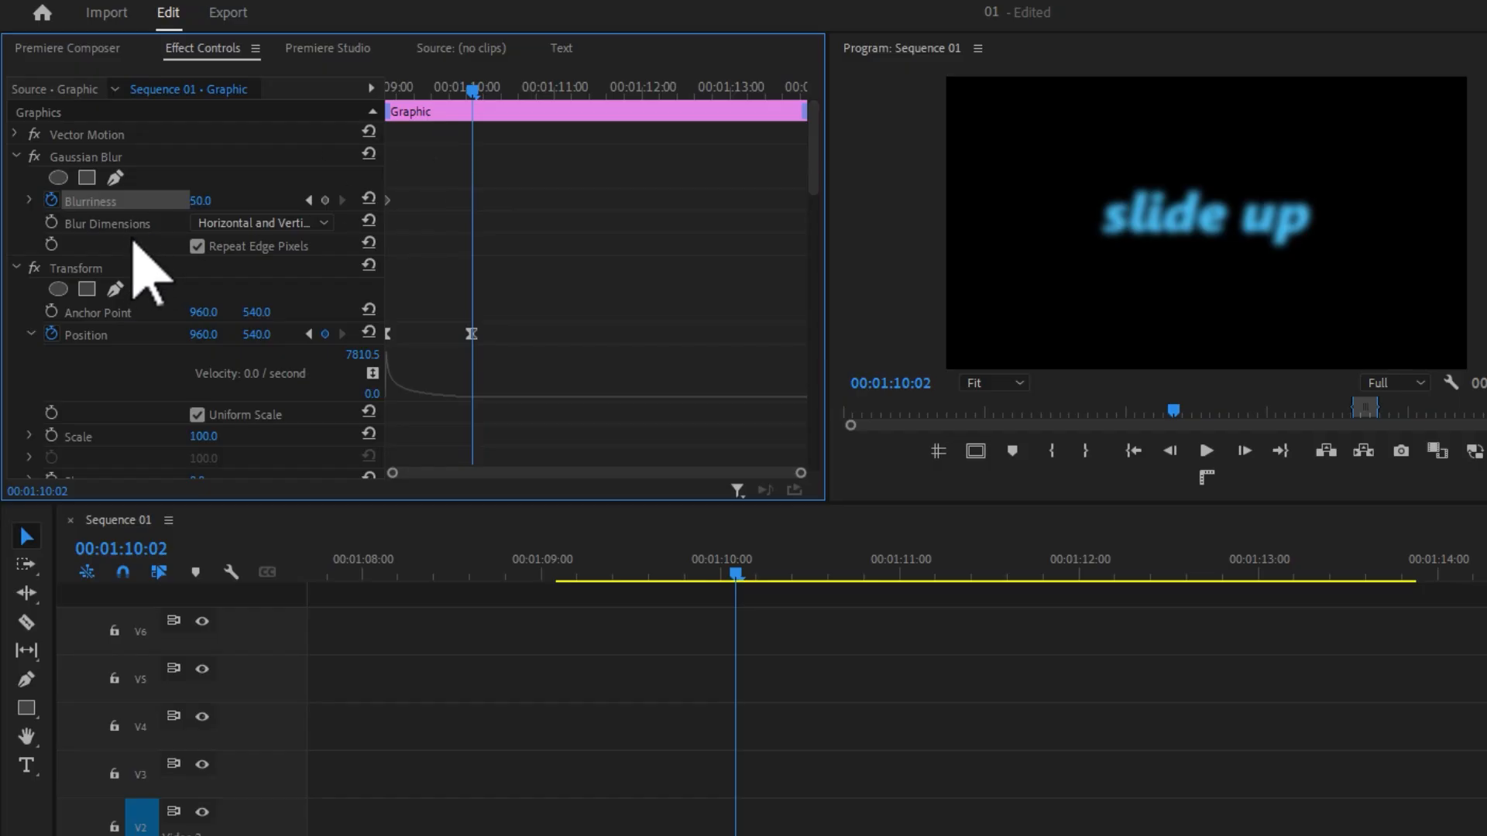
drag(209, 203, 185, 203)
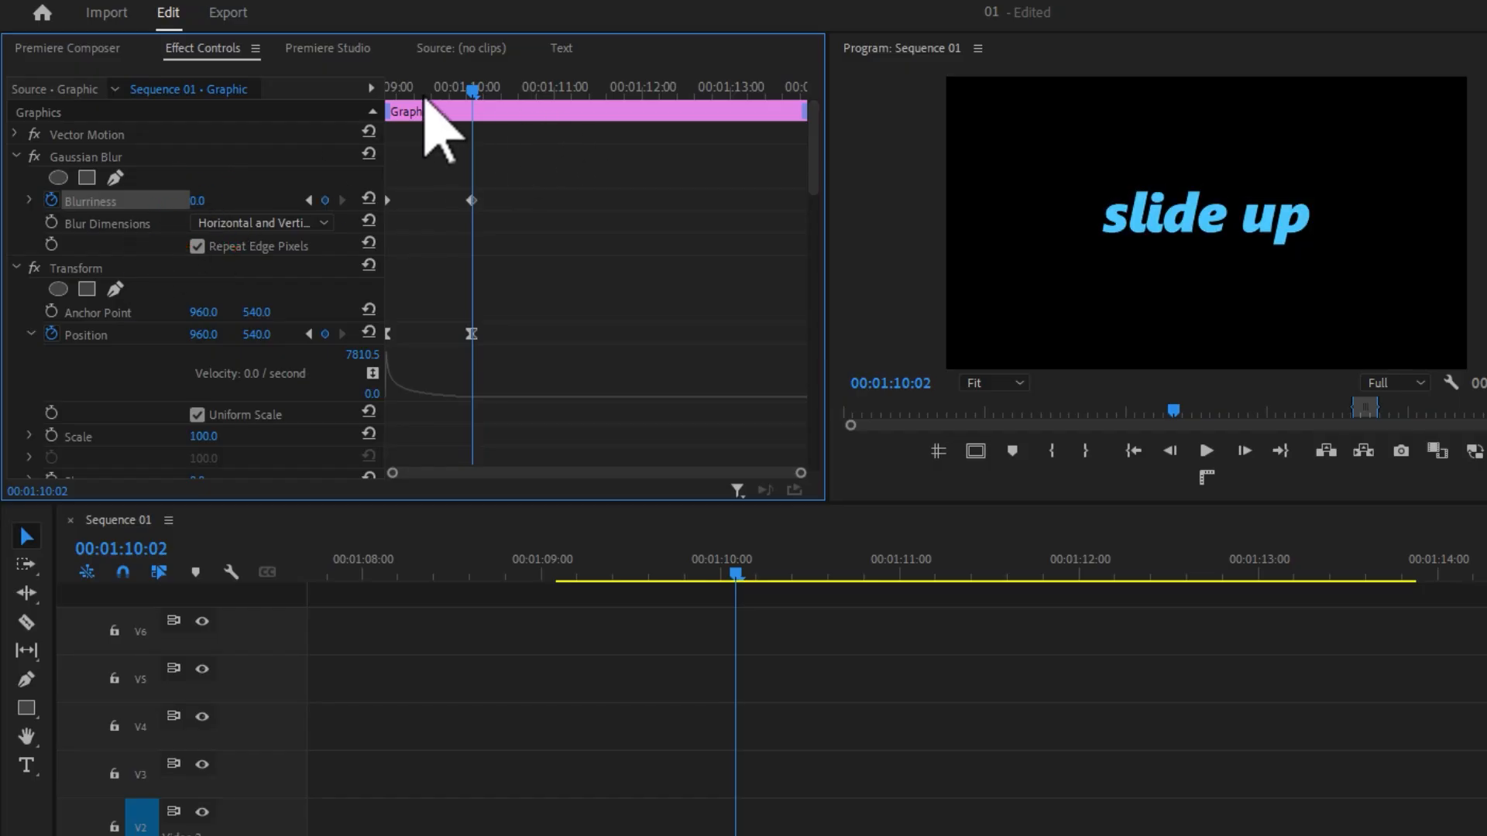
- Keyframe the Transform effect's Opacity at 0 on the clip's first frame and 100 at 00:01:09:14
click(395, 92)
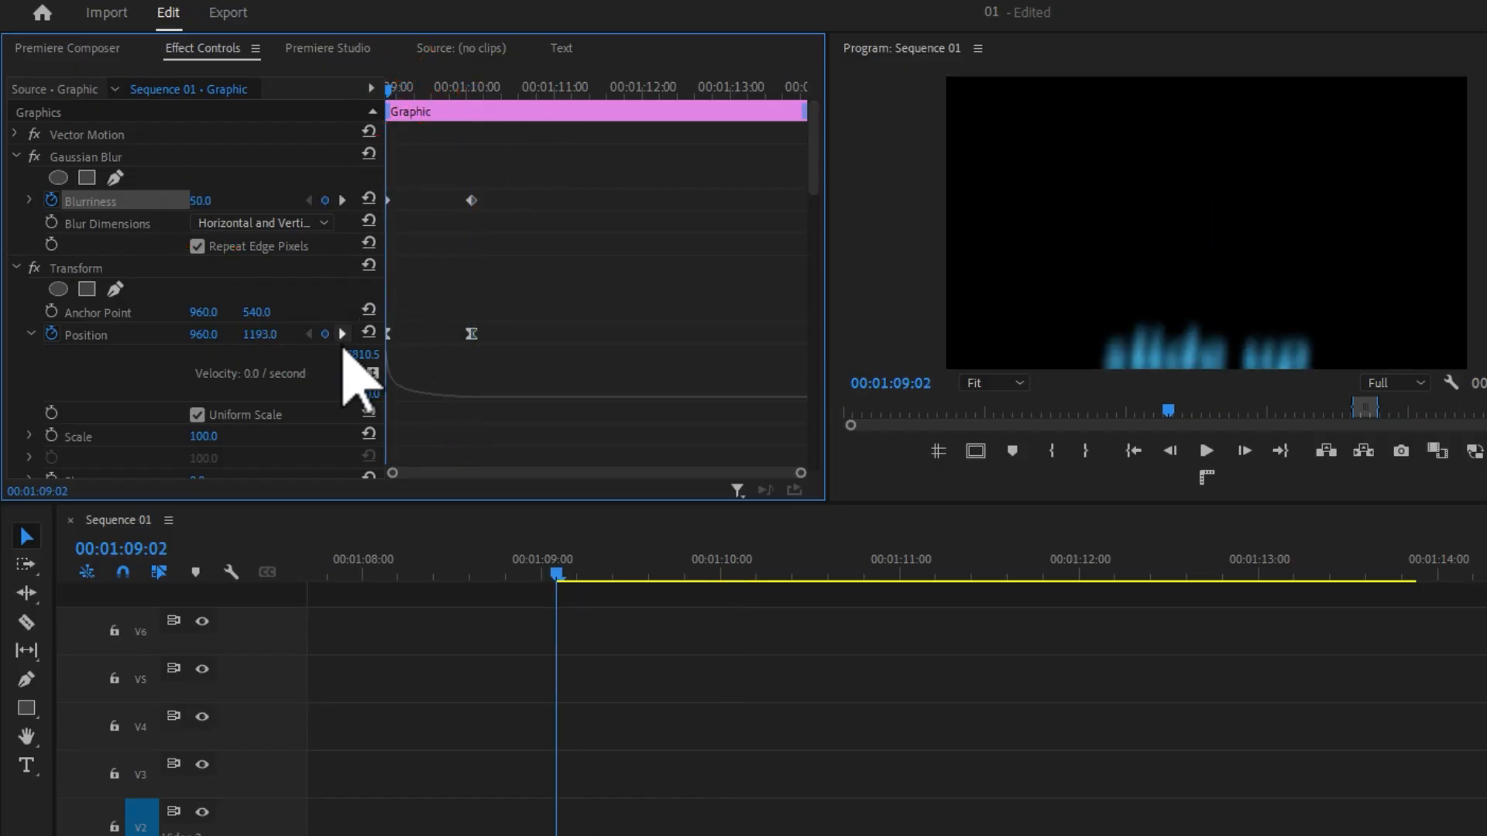
click(71, 269)
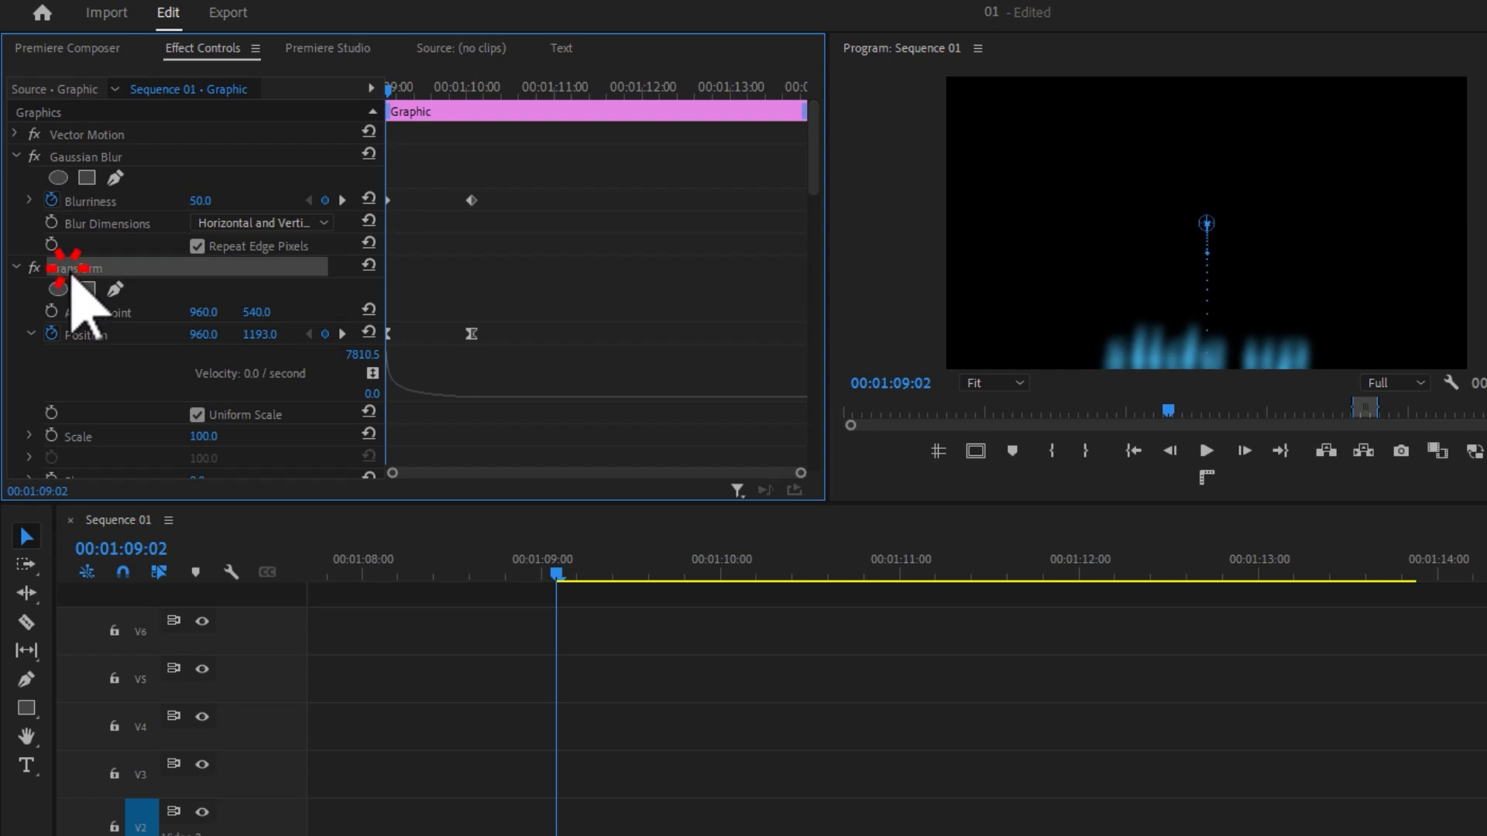
scroll(243, 341, down, 5)
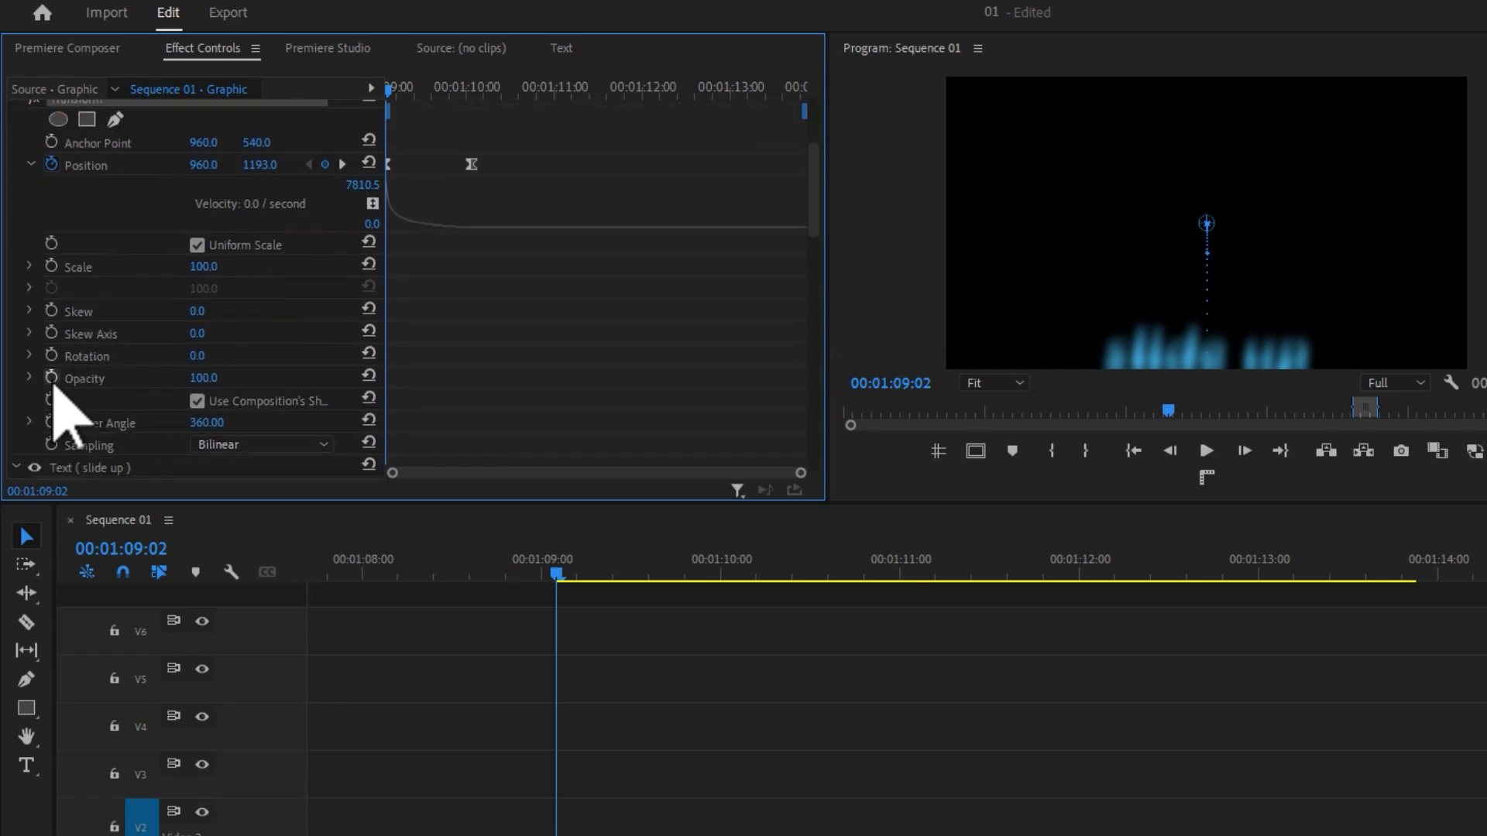
click(52, 379)
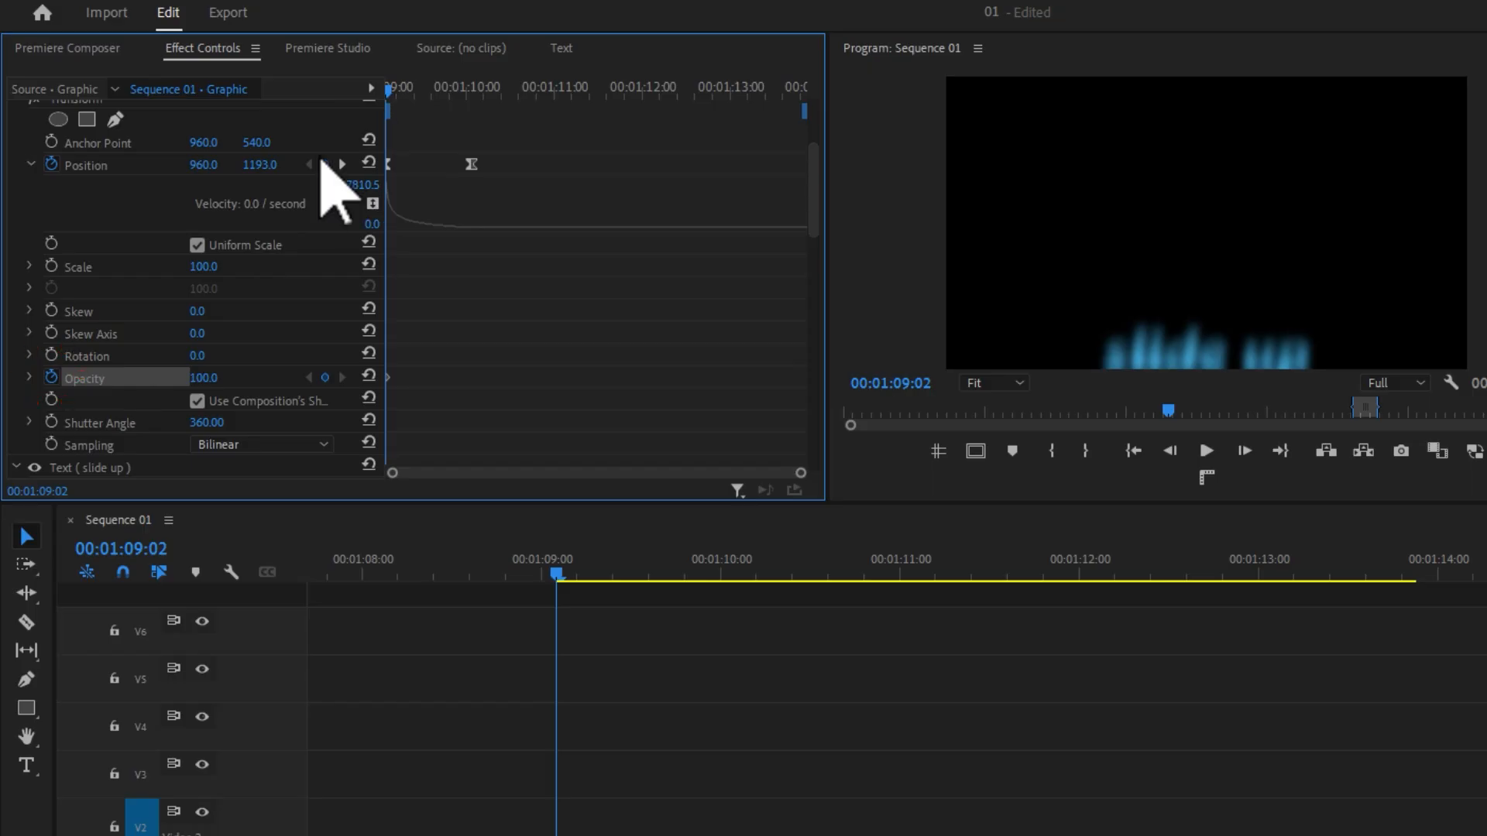
text(0)
key(Return)
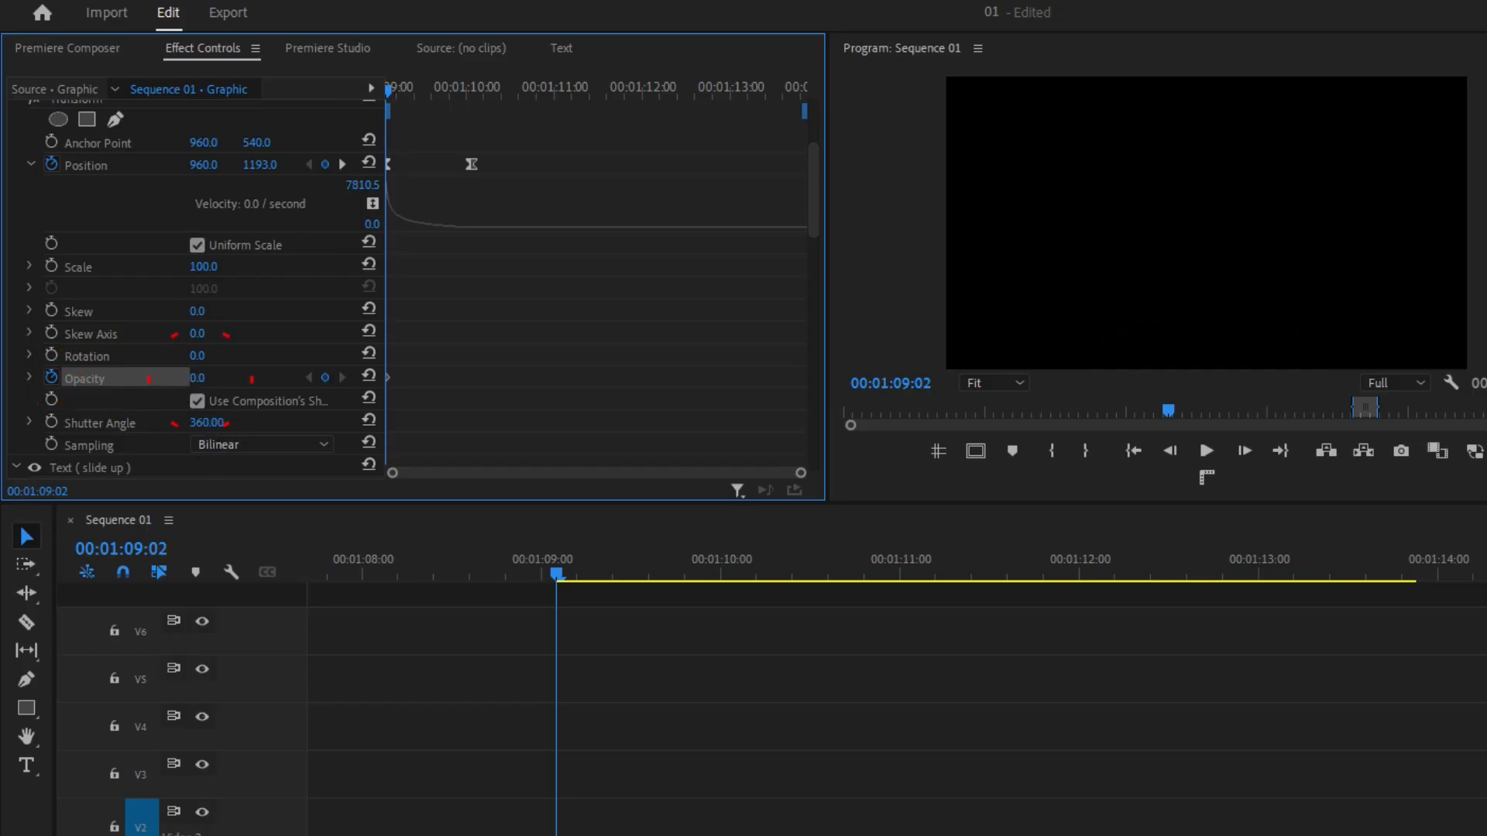
drag(387, 89, 432, 107)
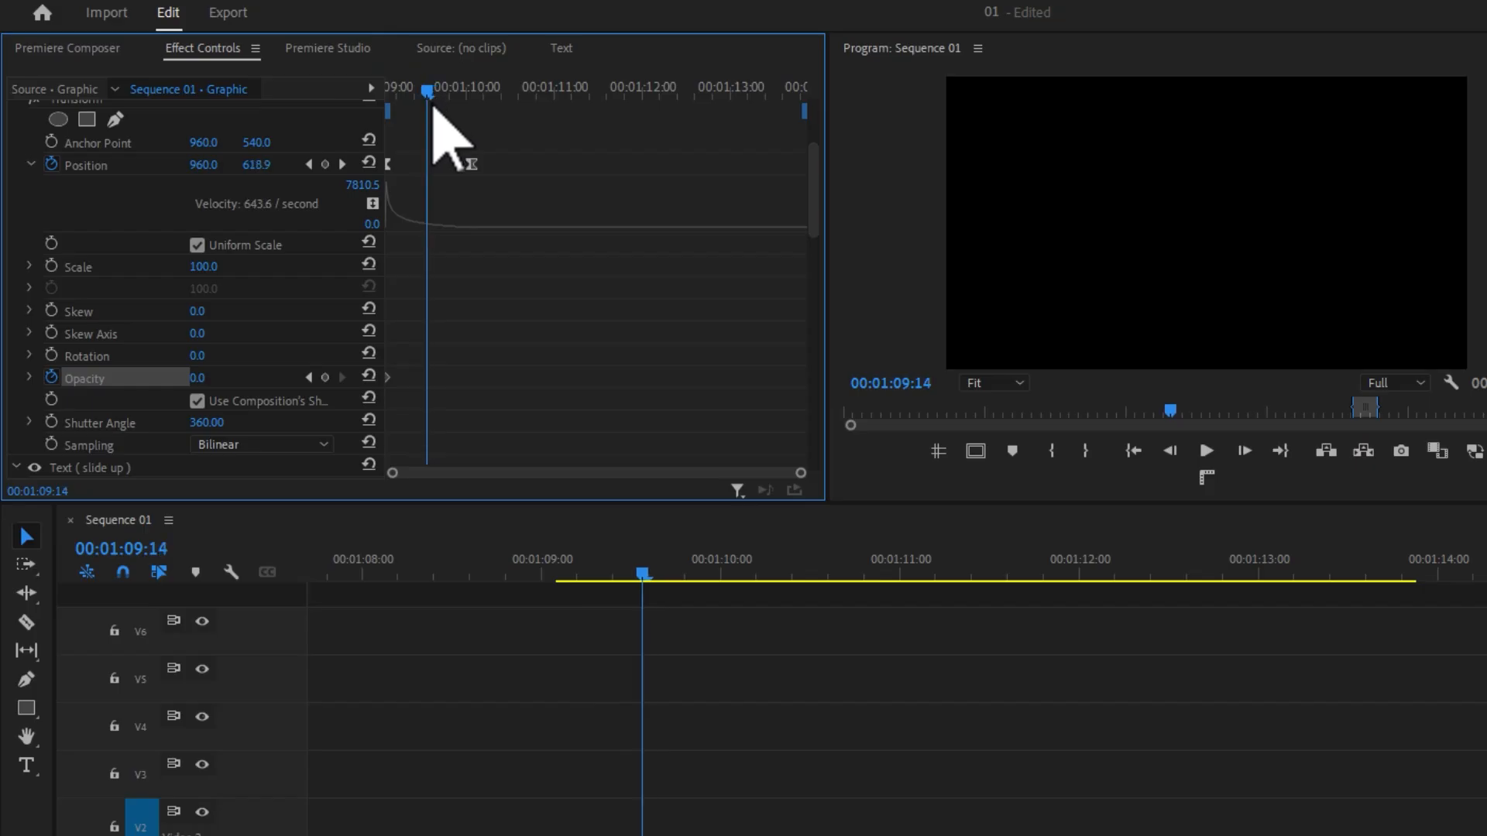
drag(198, 378, 275, 378)
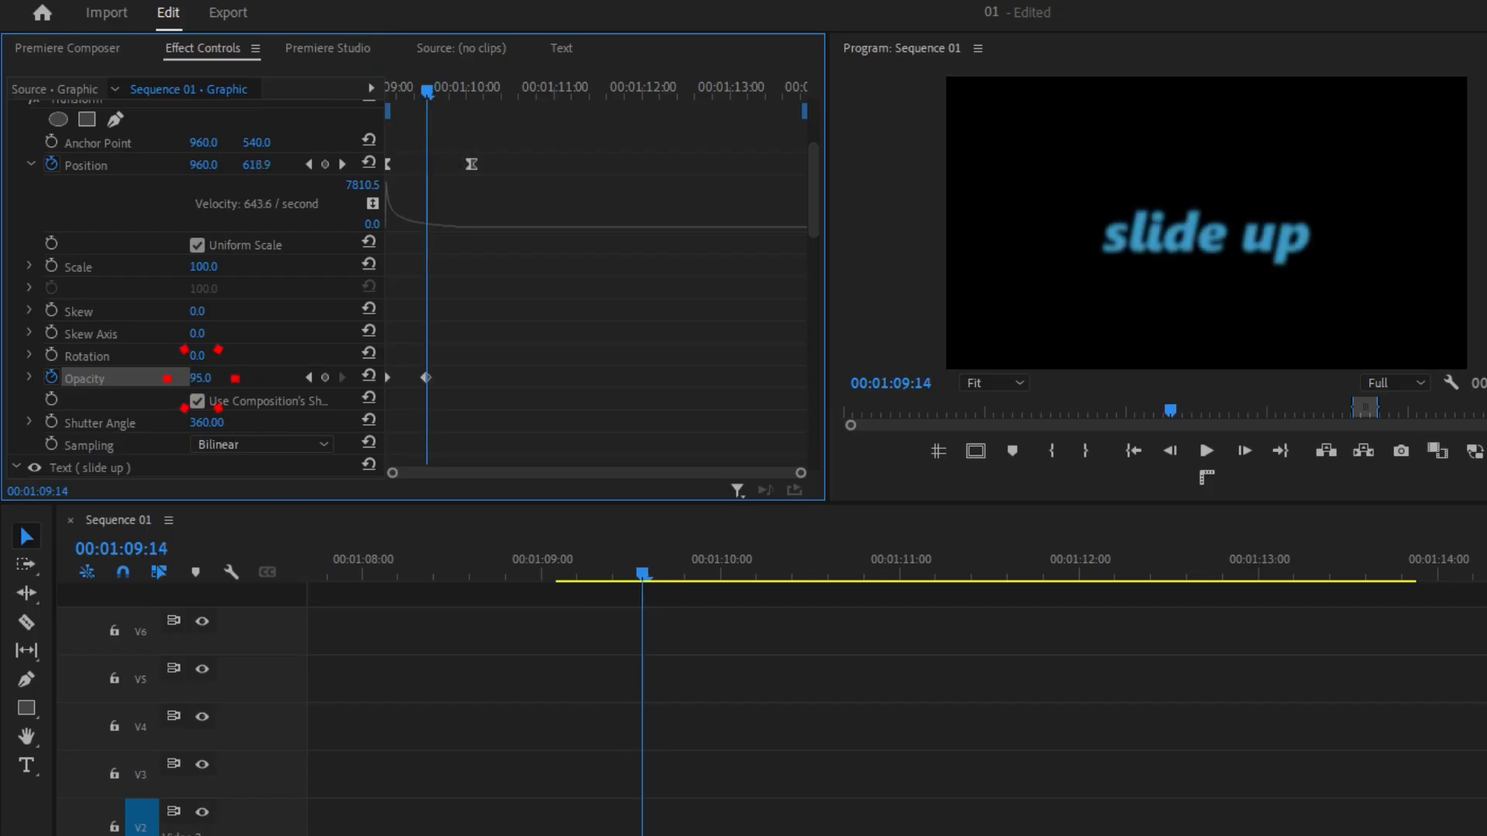
- Preview the slide up animation with its opacity fade from the start of the clip
drag(432, 99, 290, 151)
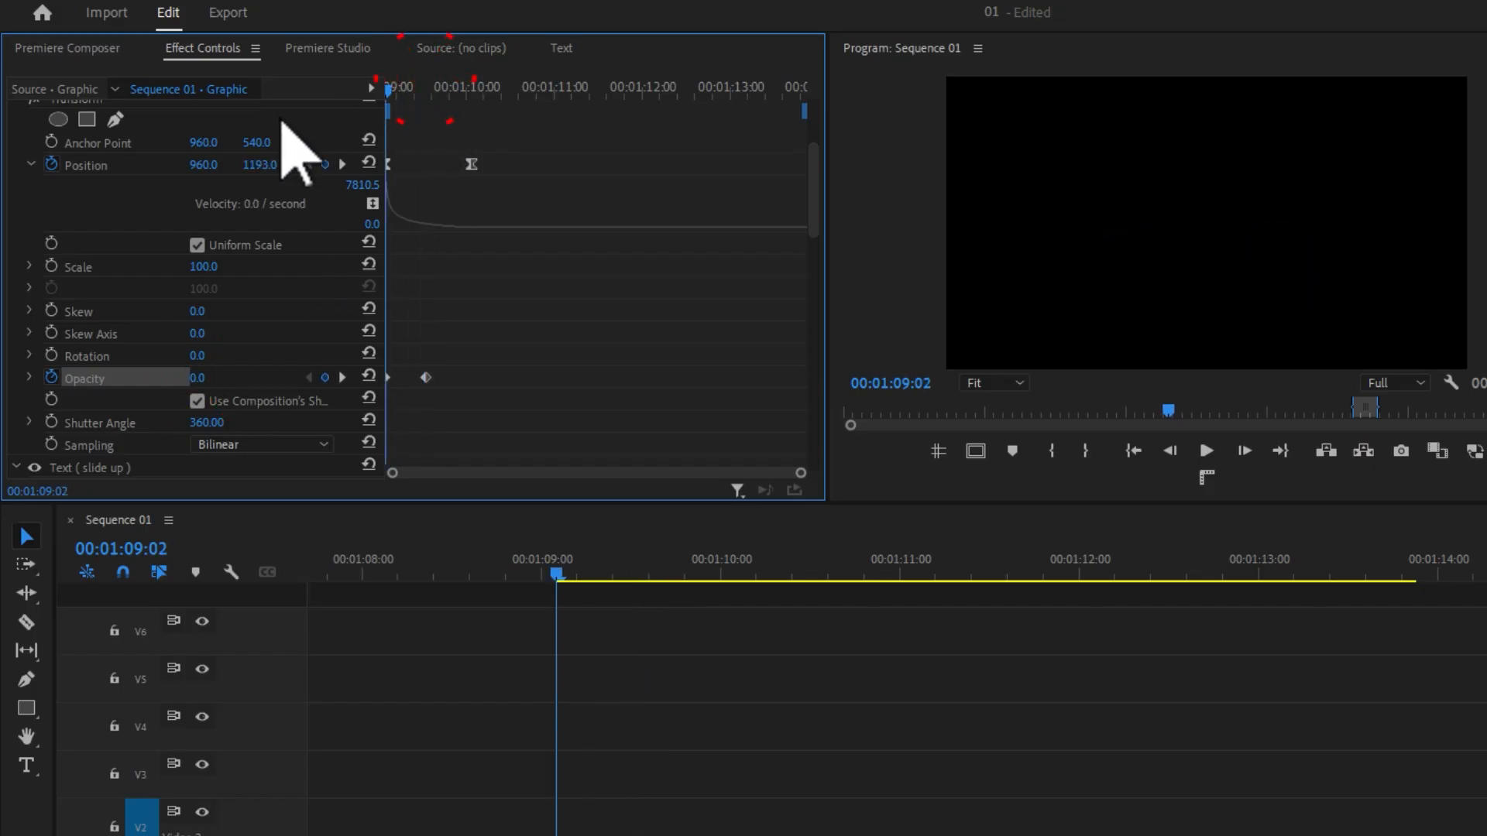
key(space)
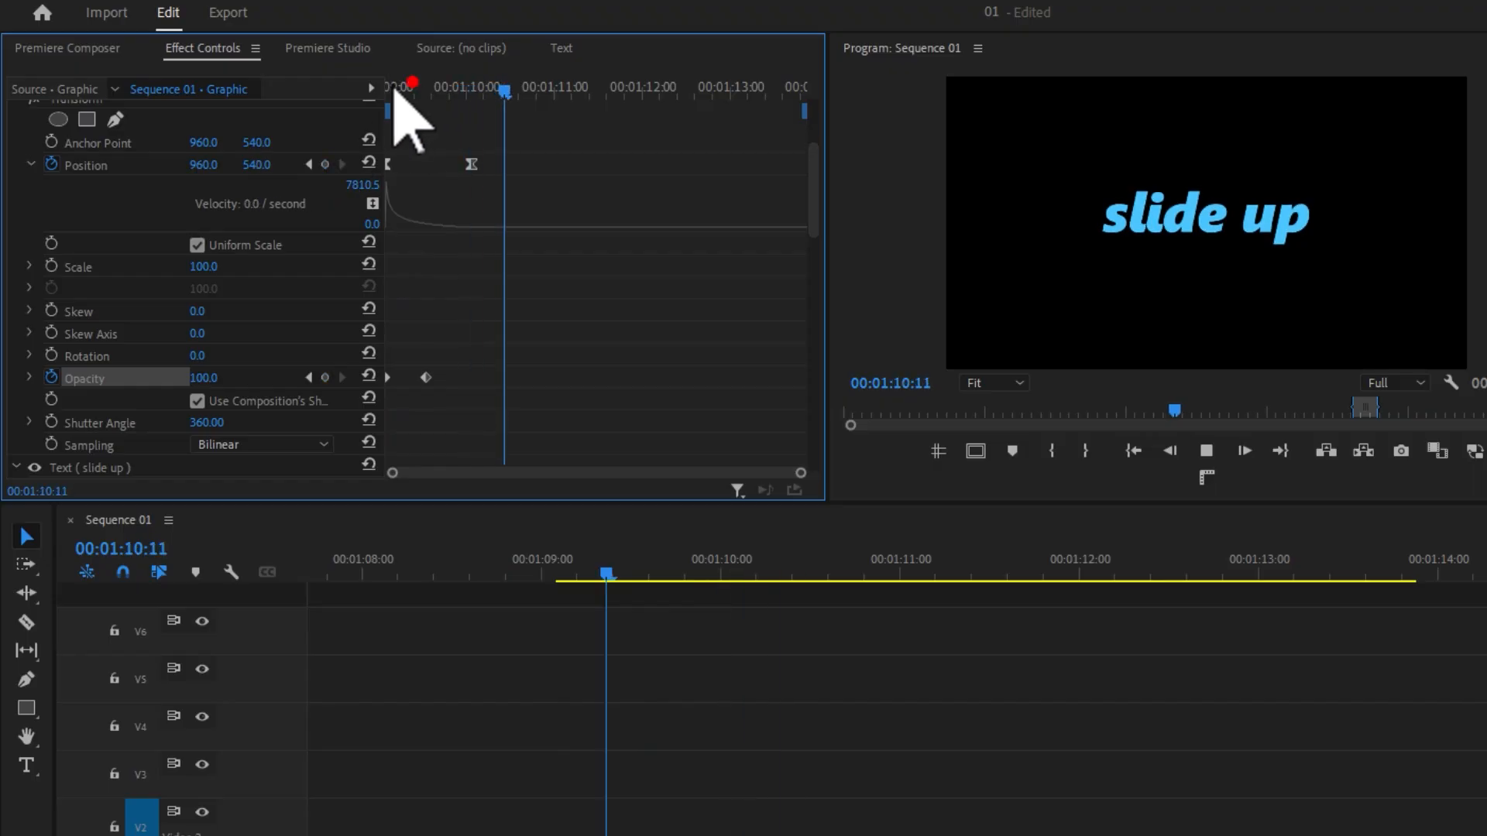
key(space)
key(space)
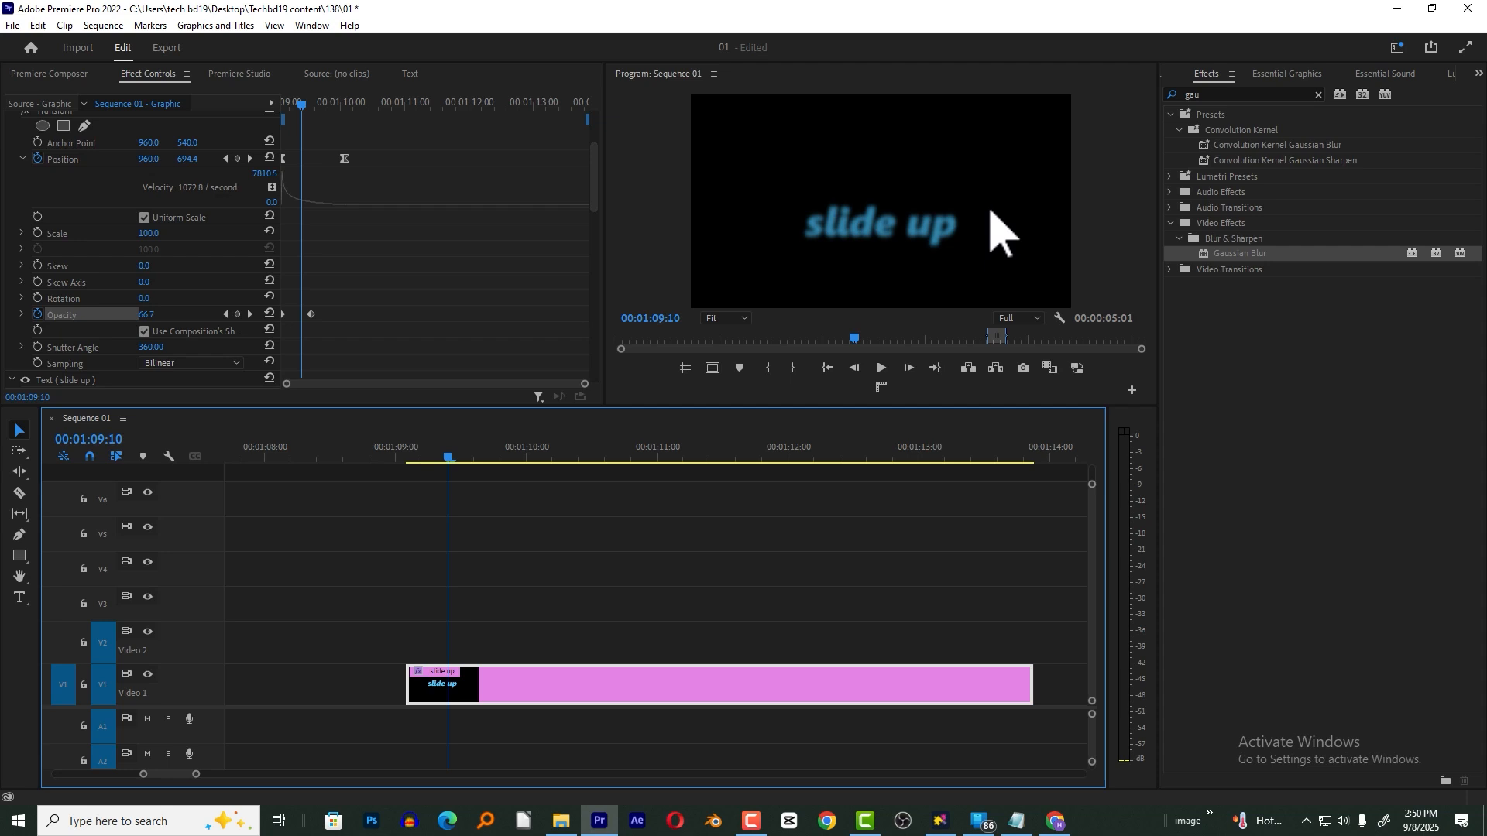
key(space)
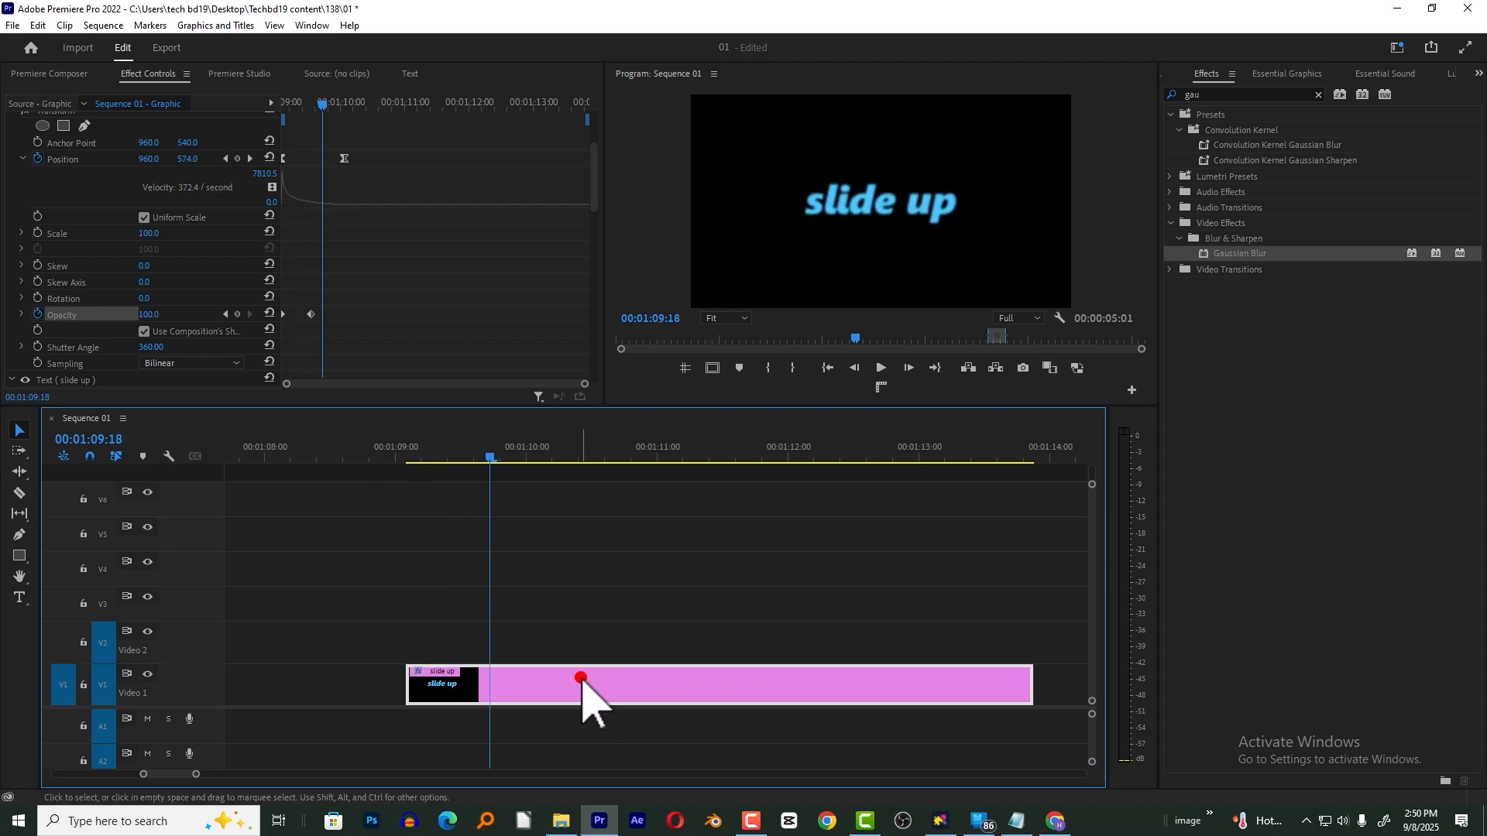
- Change the title's text to "slide up Text Effect"
click(1291, 74)
click(1270, 157)
double_click(887, 194)
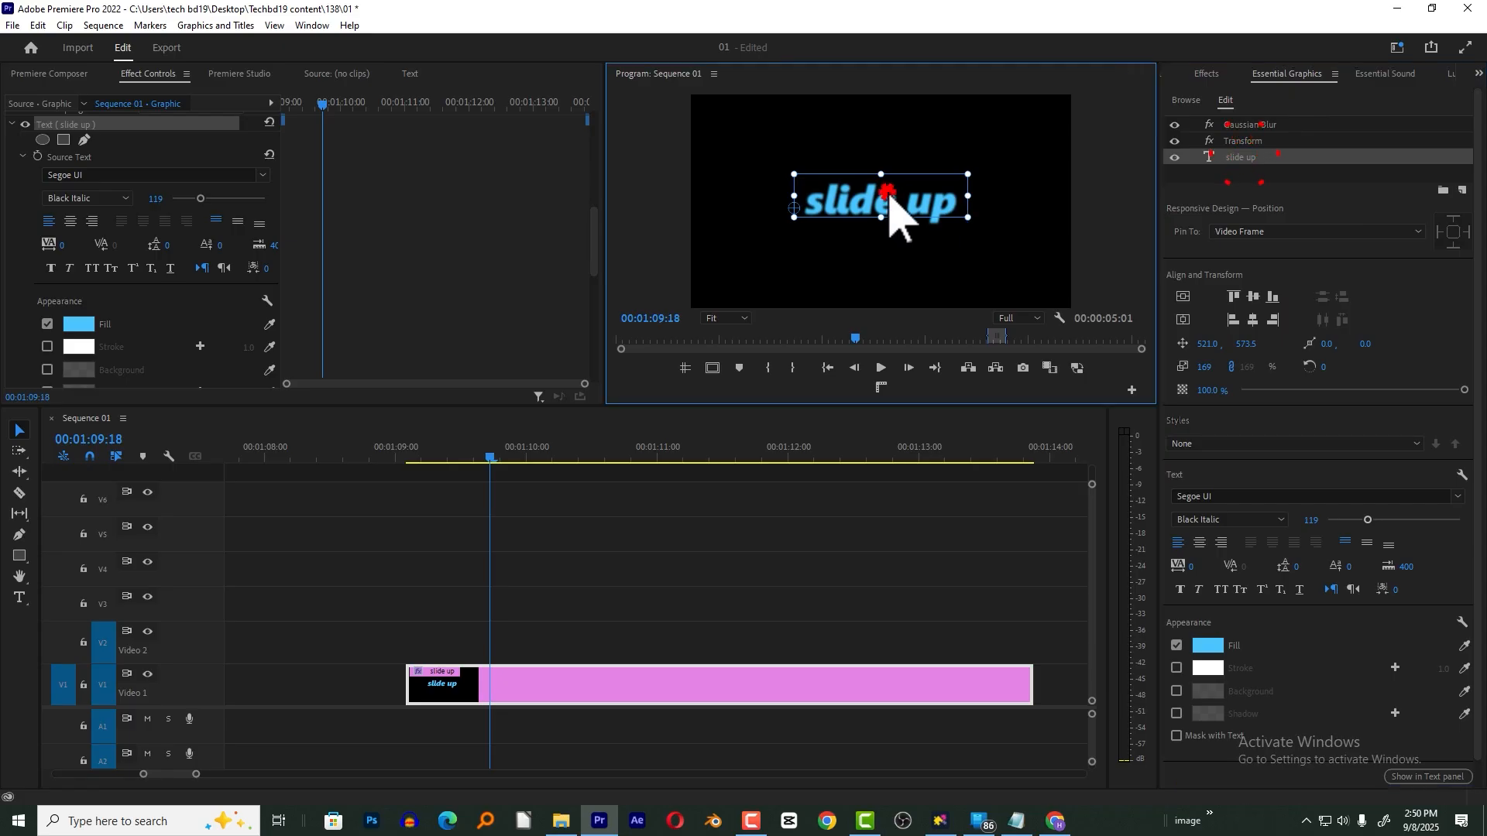
click(955, 198)
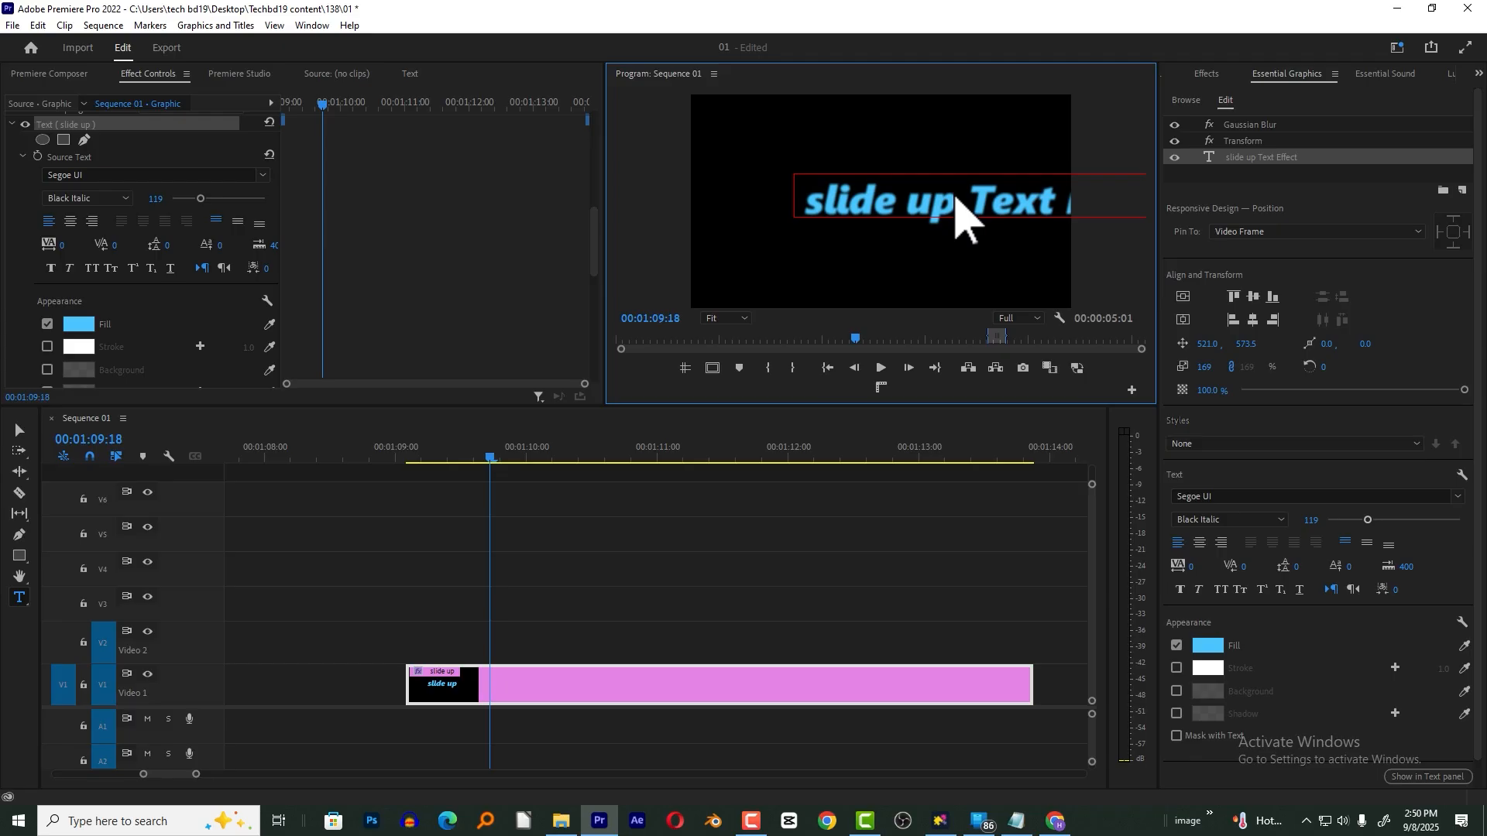
- Scale the text layer to 112 and centre it in the frame so the whole title fits
click(1253, 297)
click(1251, 318)
key(v)
drag(1079, 223, 846, 211)
- Duplicate the "slide up Text Effect" clip from V1 onto tracks V2, V3 and V4
drag(410, 453, 564, 499)
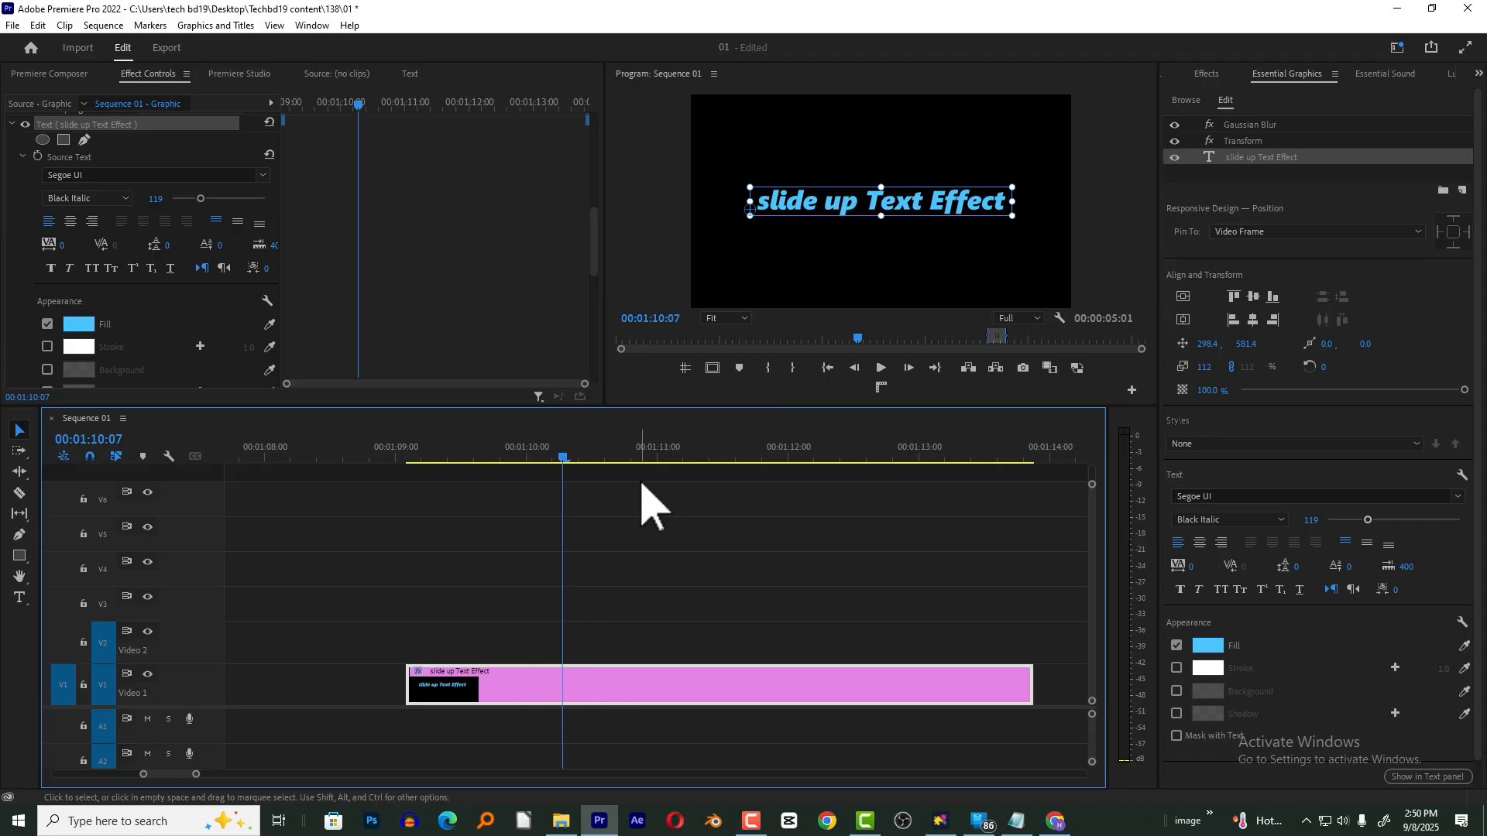
drag(600, 686, 602, 571)
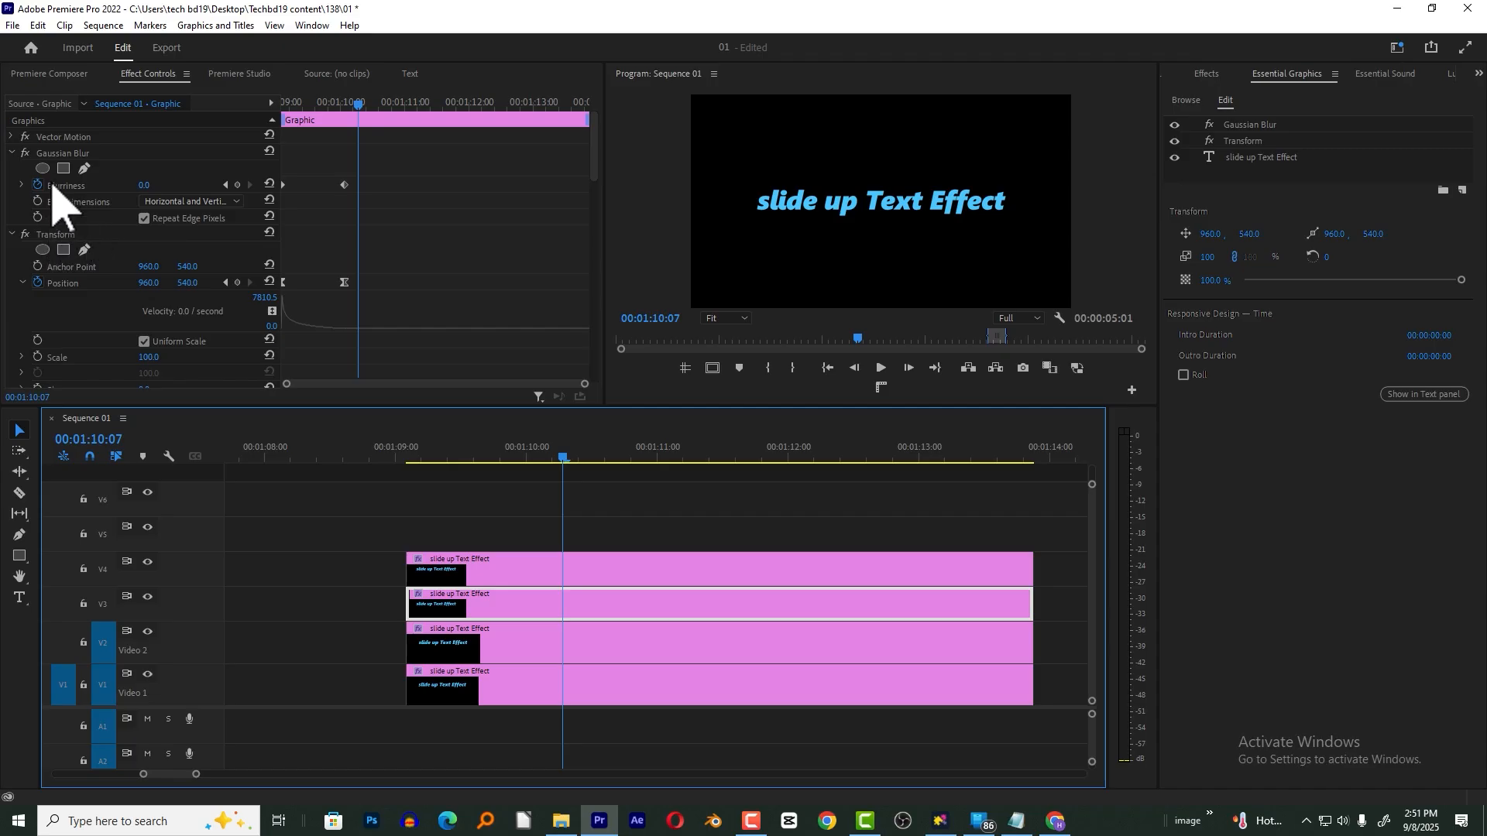
- Search the effects for "crop" and hide tracks V2, V3 and V4
click(1205, 74)
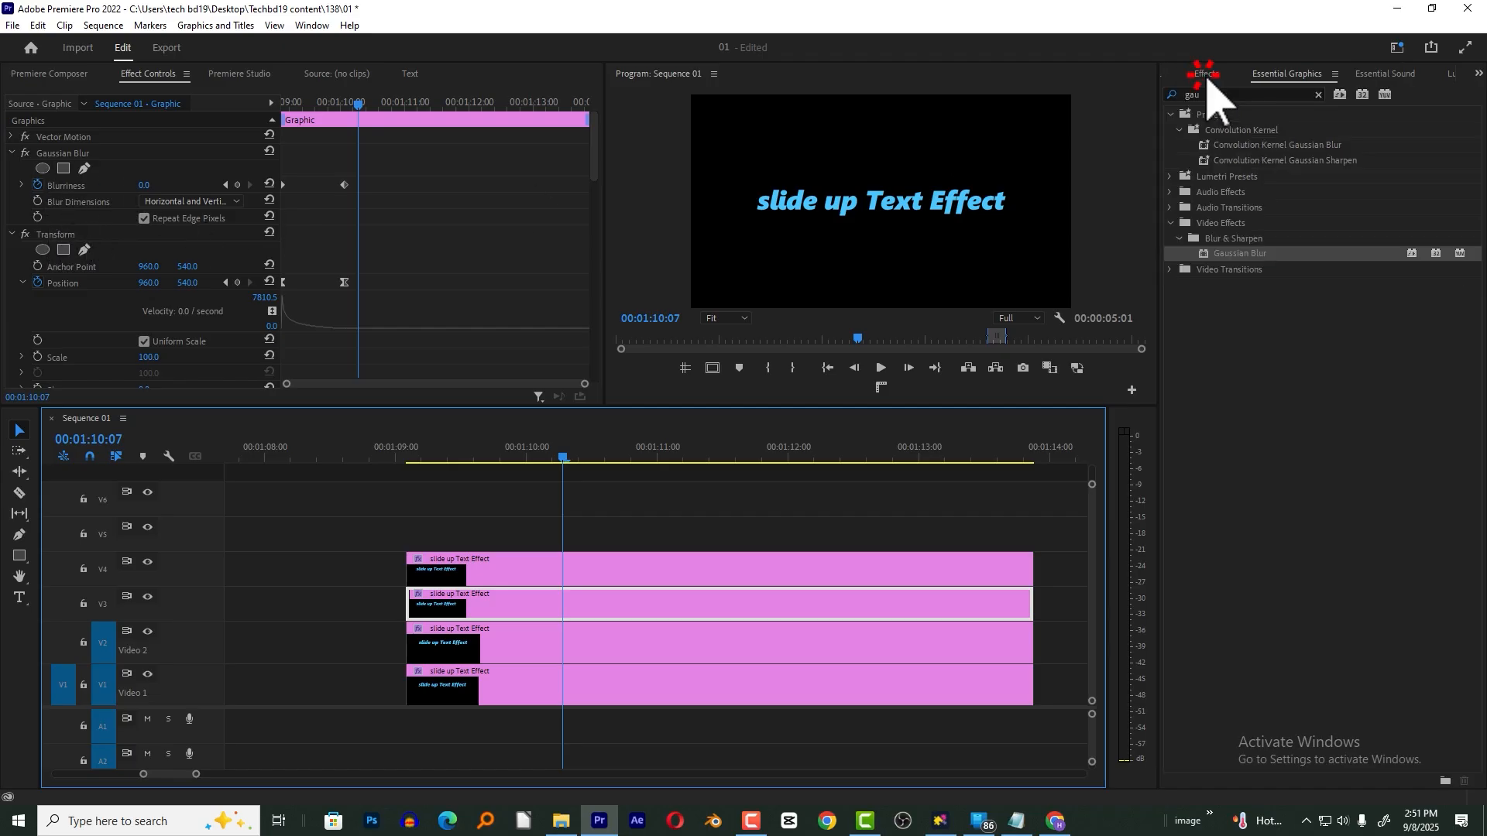
click(1310, 93)
text(c)
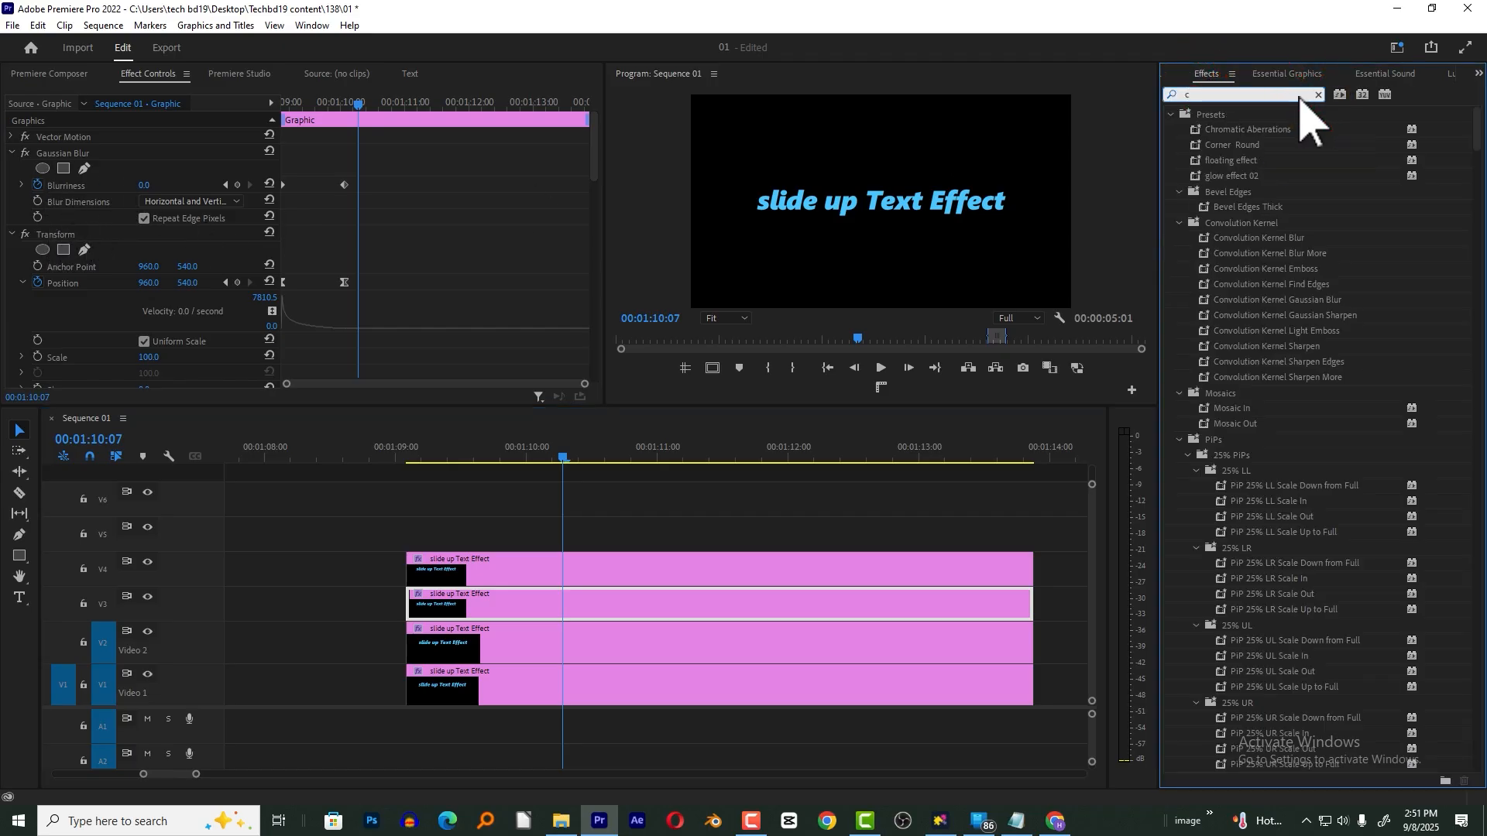
text(rop)
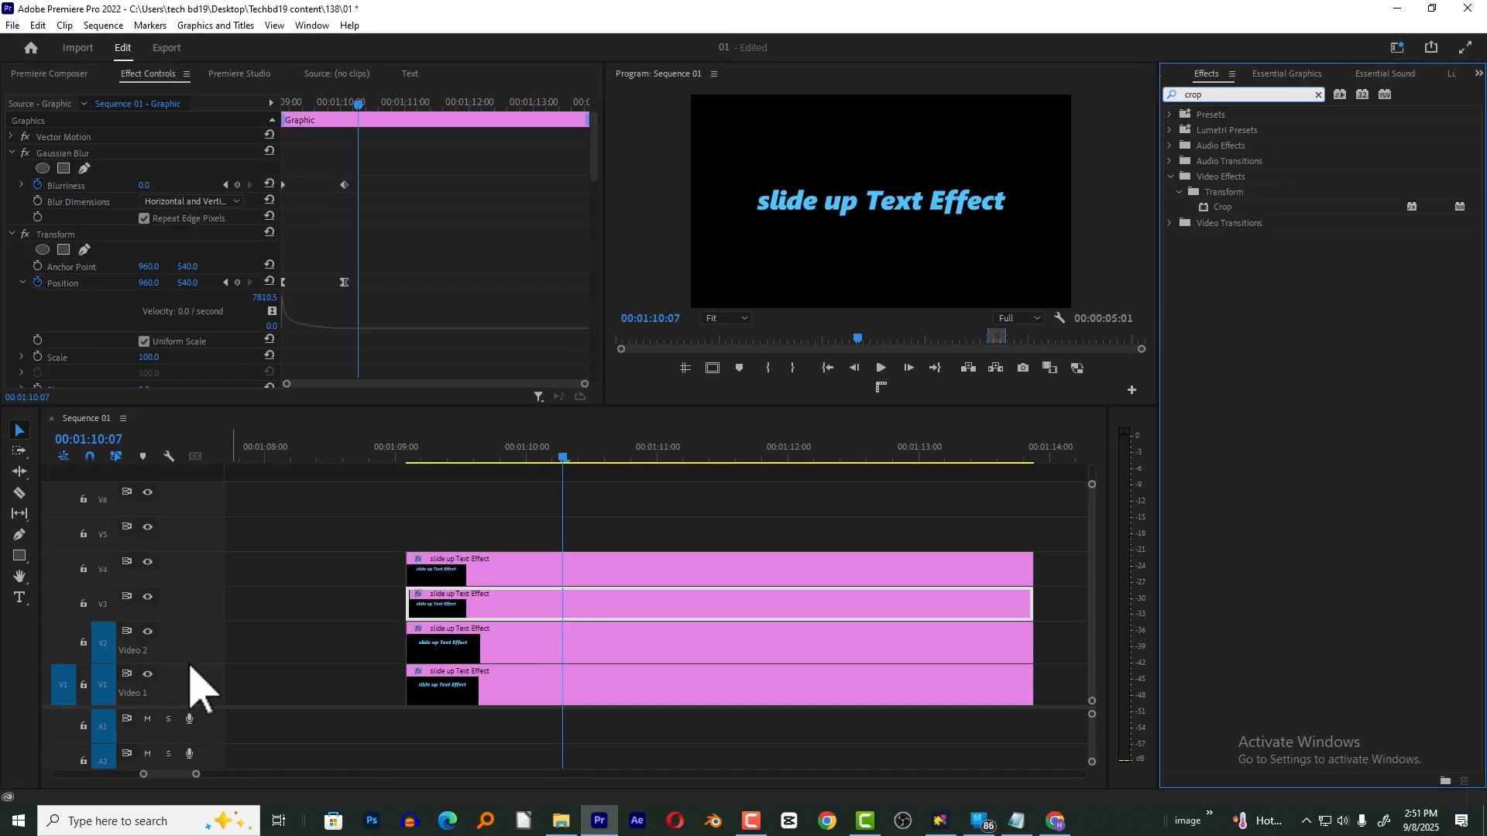
click(147, 631)
click(147, 597)
click(147, 561)
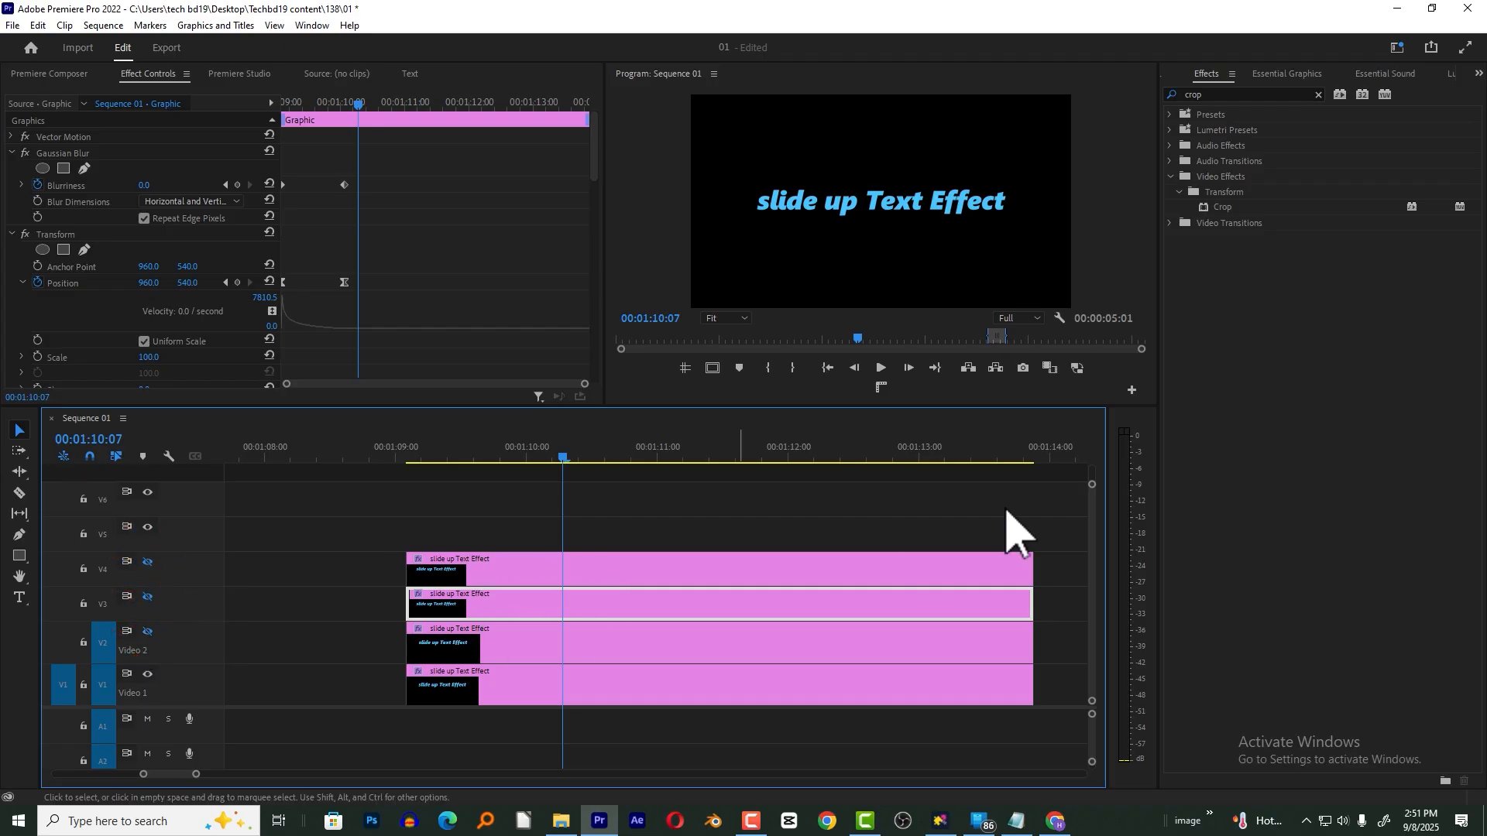
- Apply Crop to the V1 clip and crop its Right side to 65.8%, leaving only the word "slide"
drag(1222, 208, 516, 701)
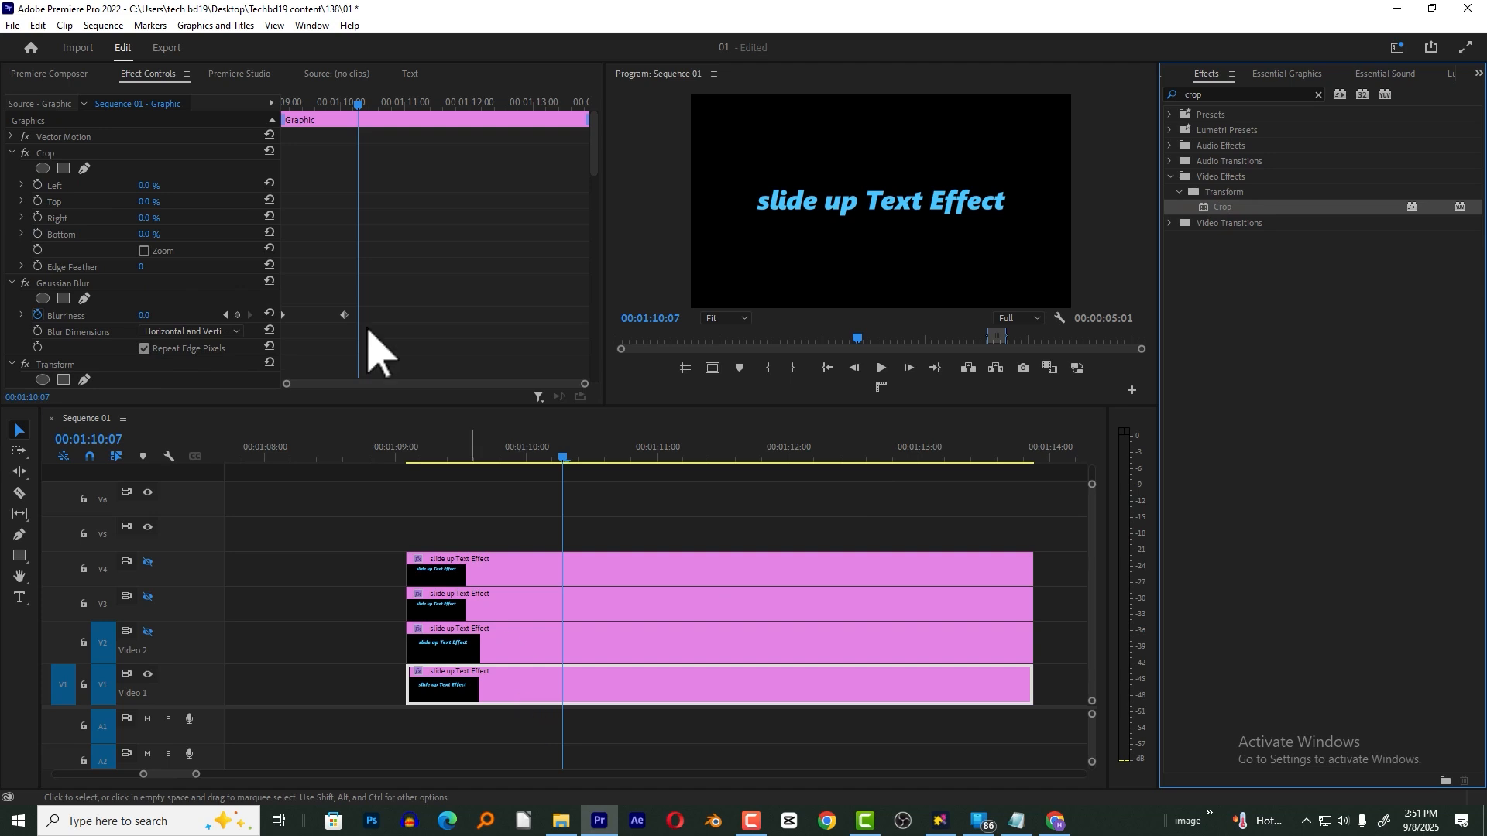
click(48, 153)
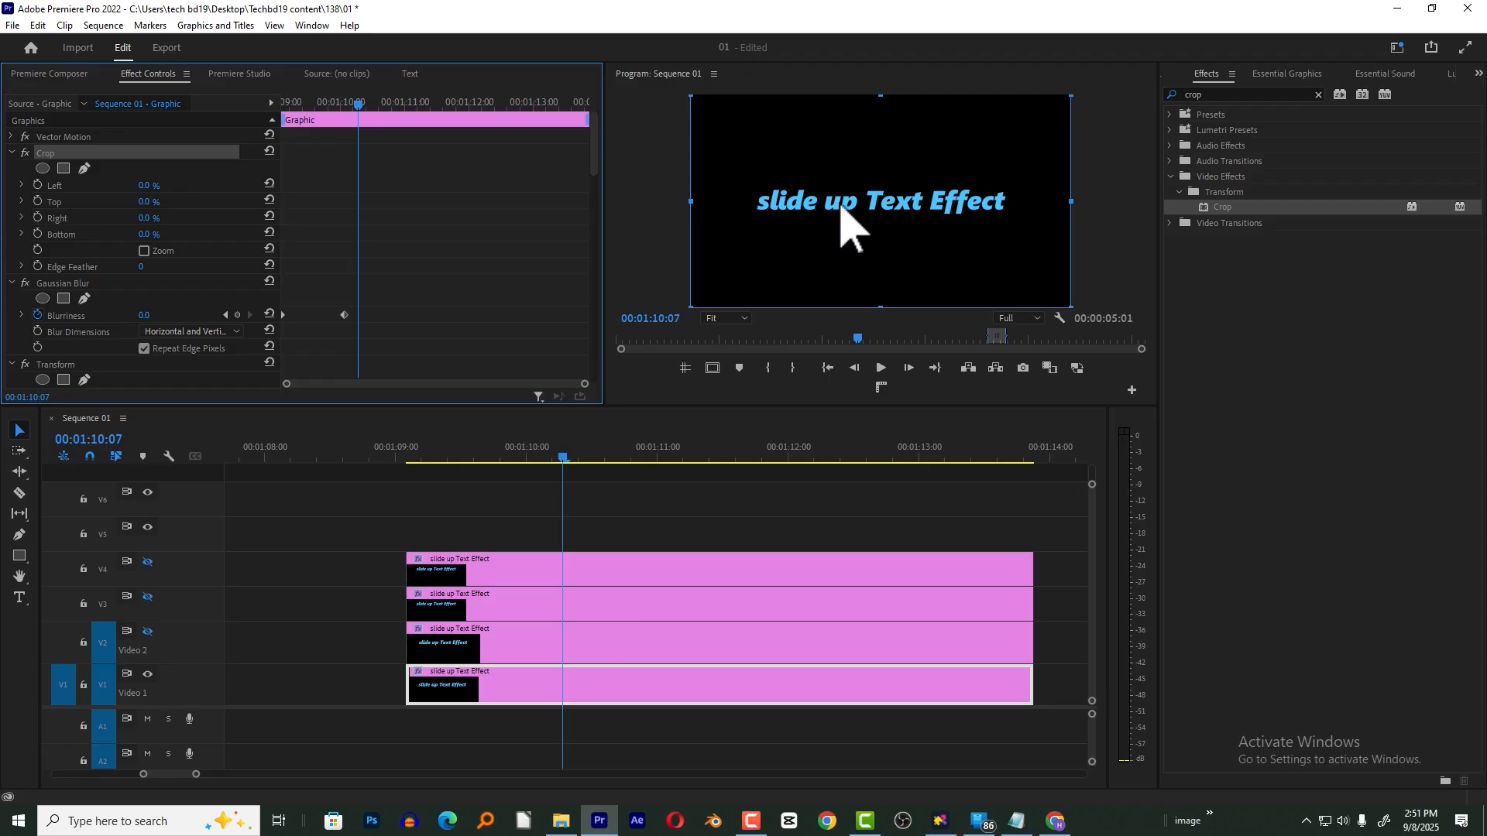
drag(1071, 203, 823, 232)
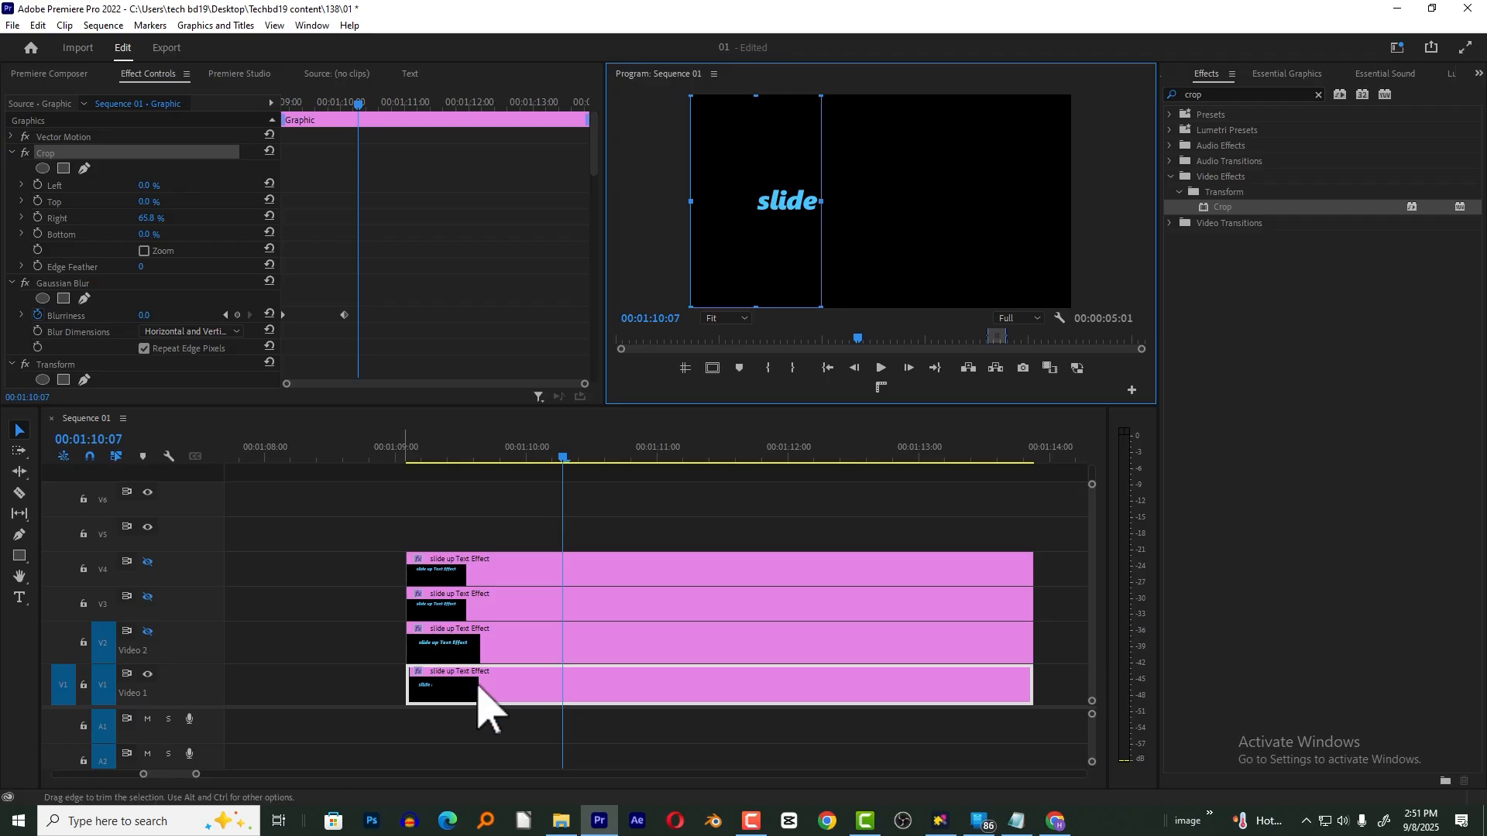
- Show track V2 and apply Crop to its clip with Left 34.4% and Right 55.0%, isolating the word "up"
click(147, 631)
click(521, 658)
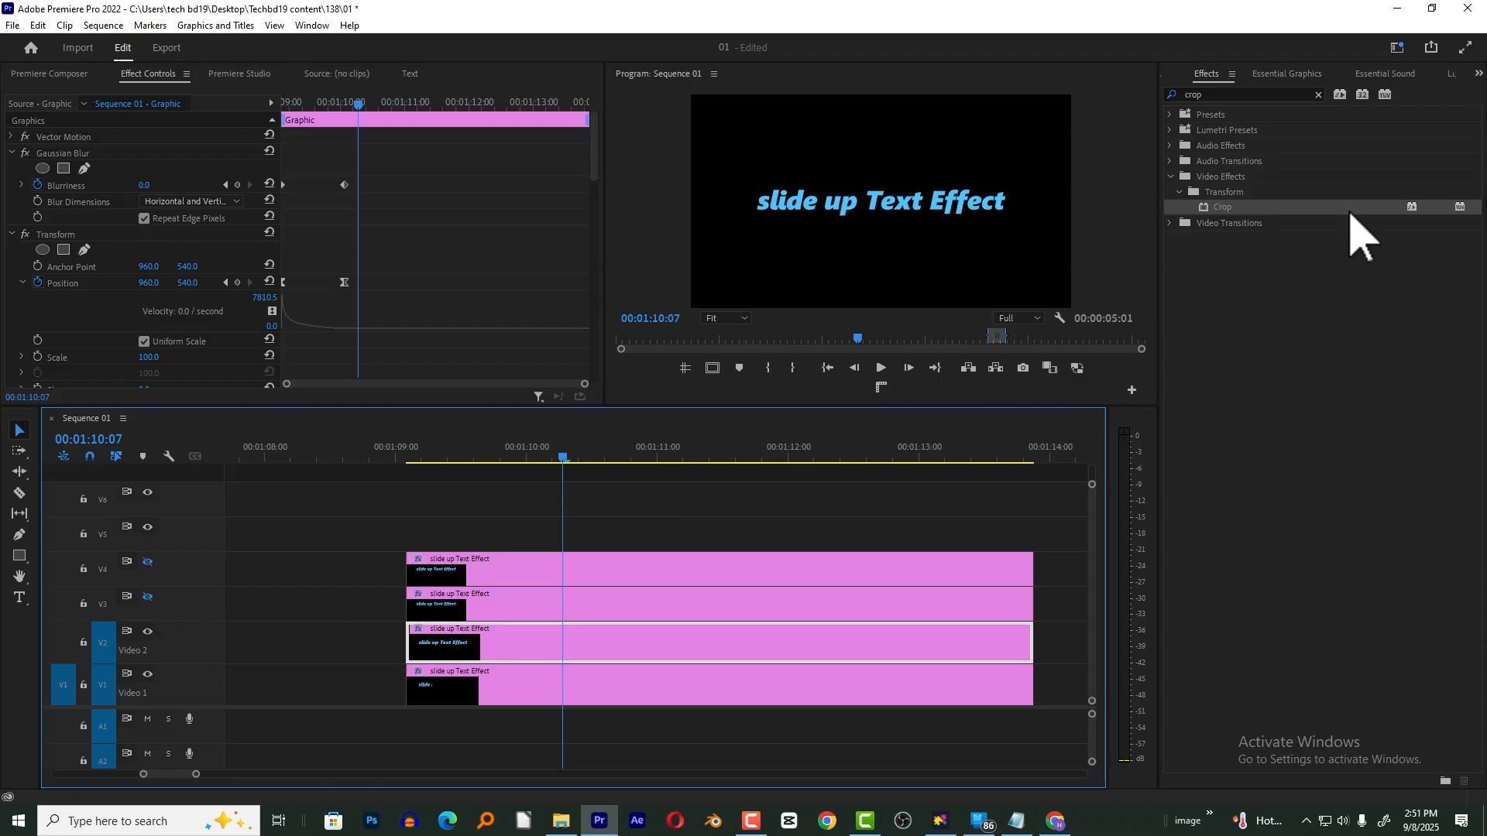
drag(1234, 211, 531, 665)
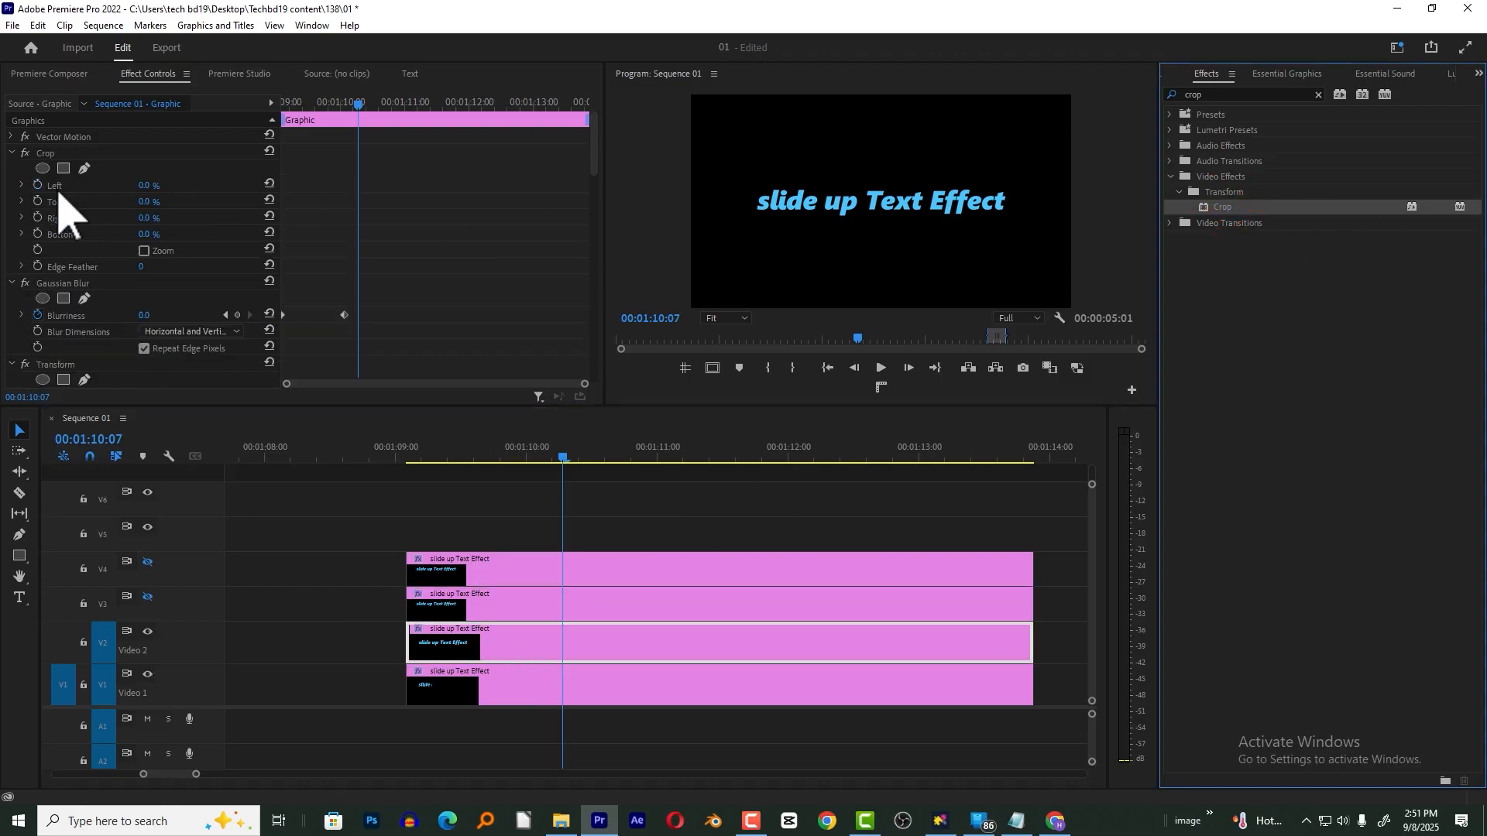
click(43, 155)
drag(692, 203, 823, 244)
drag(1077, 204, 864, 251)
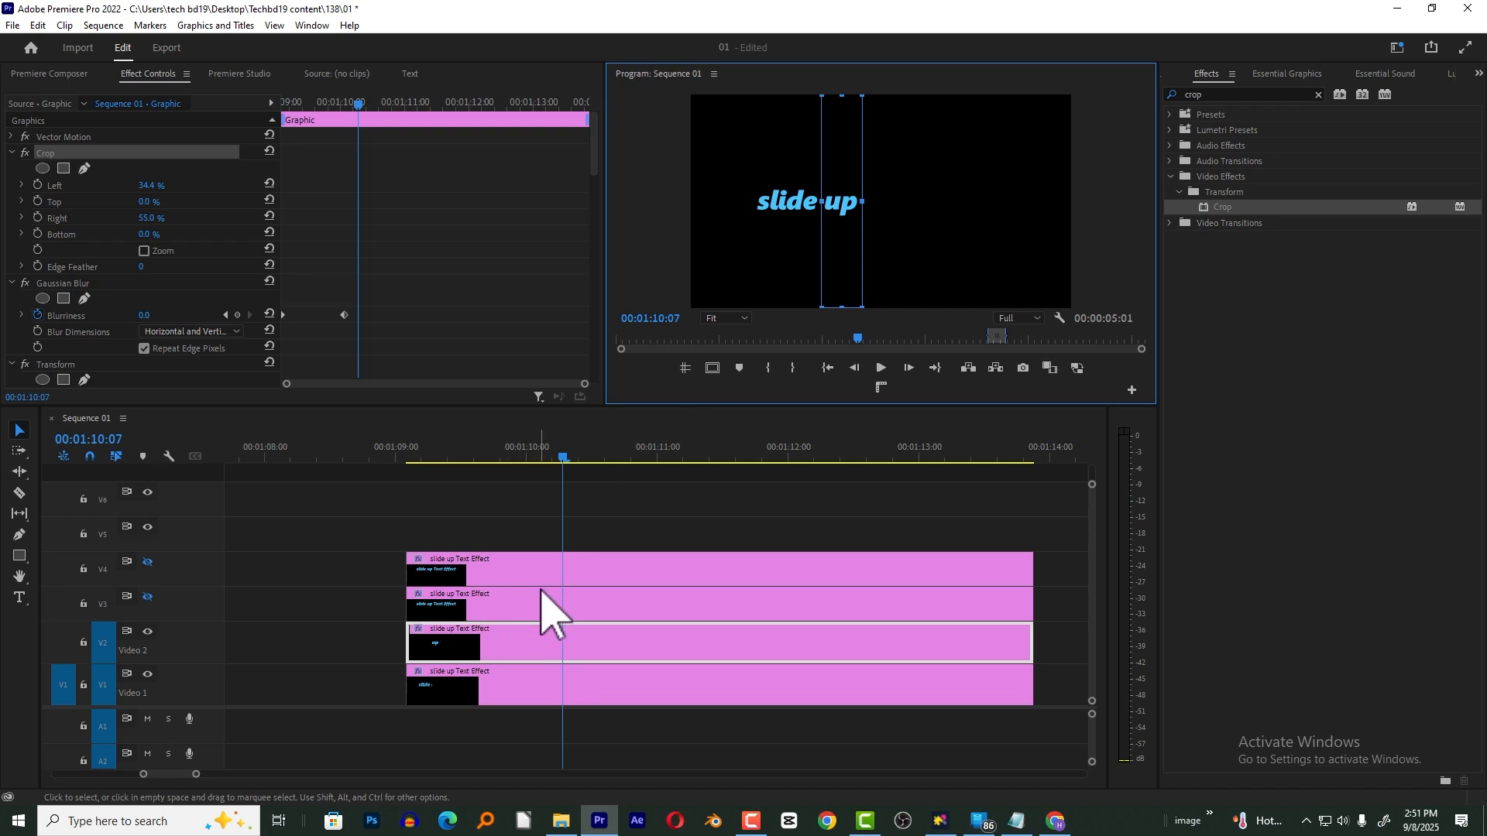
- Show V3 and V4 and crop their clips to "Text" (Left 45.6%, Right 38.7%) and "Effect" (Left 62.5%)
click(499, 608)
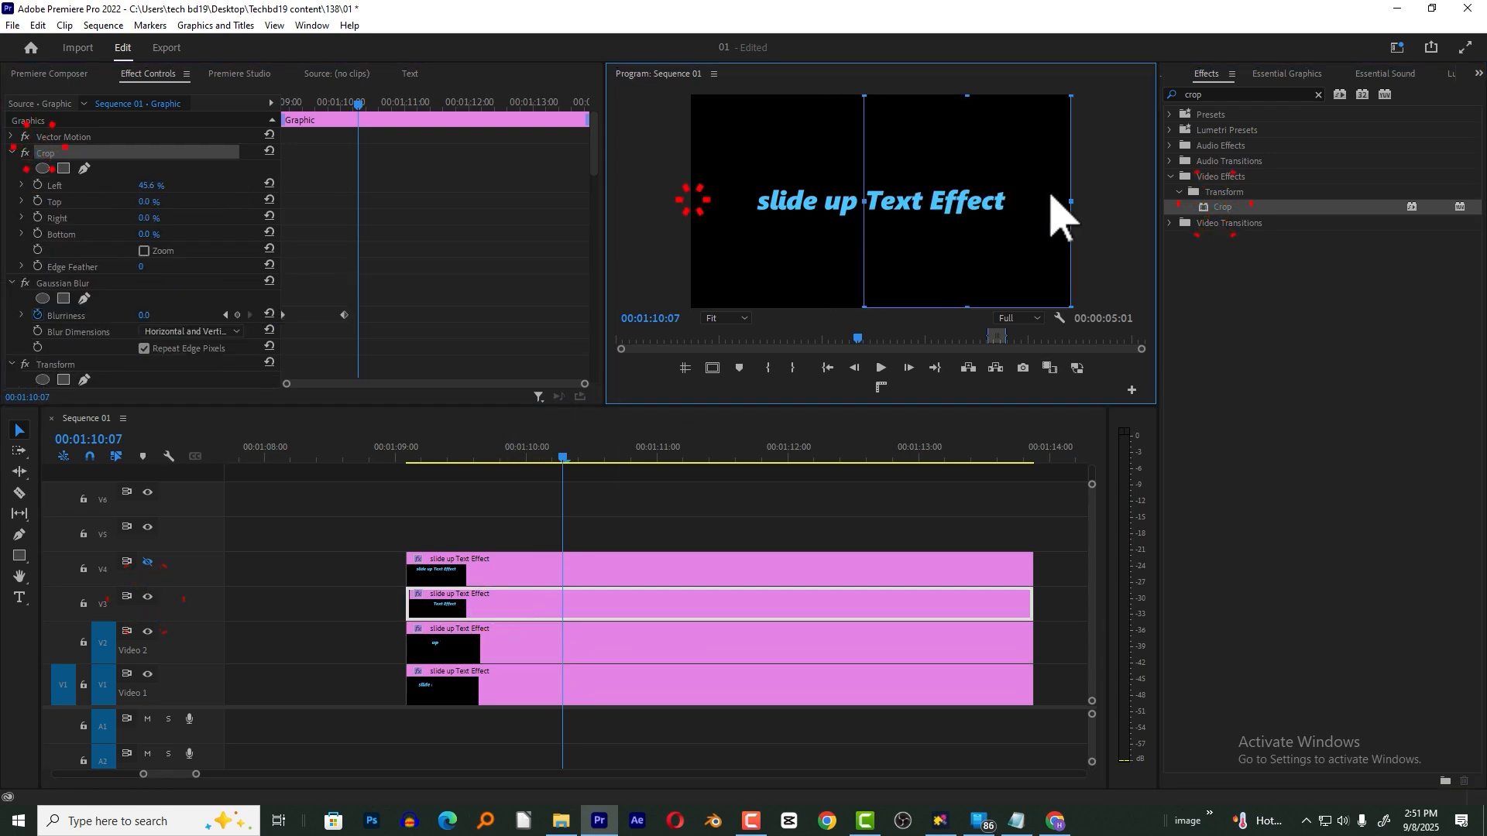
click(454, 577)
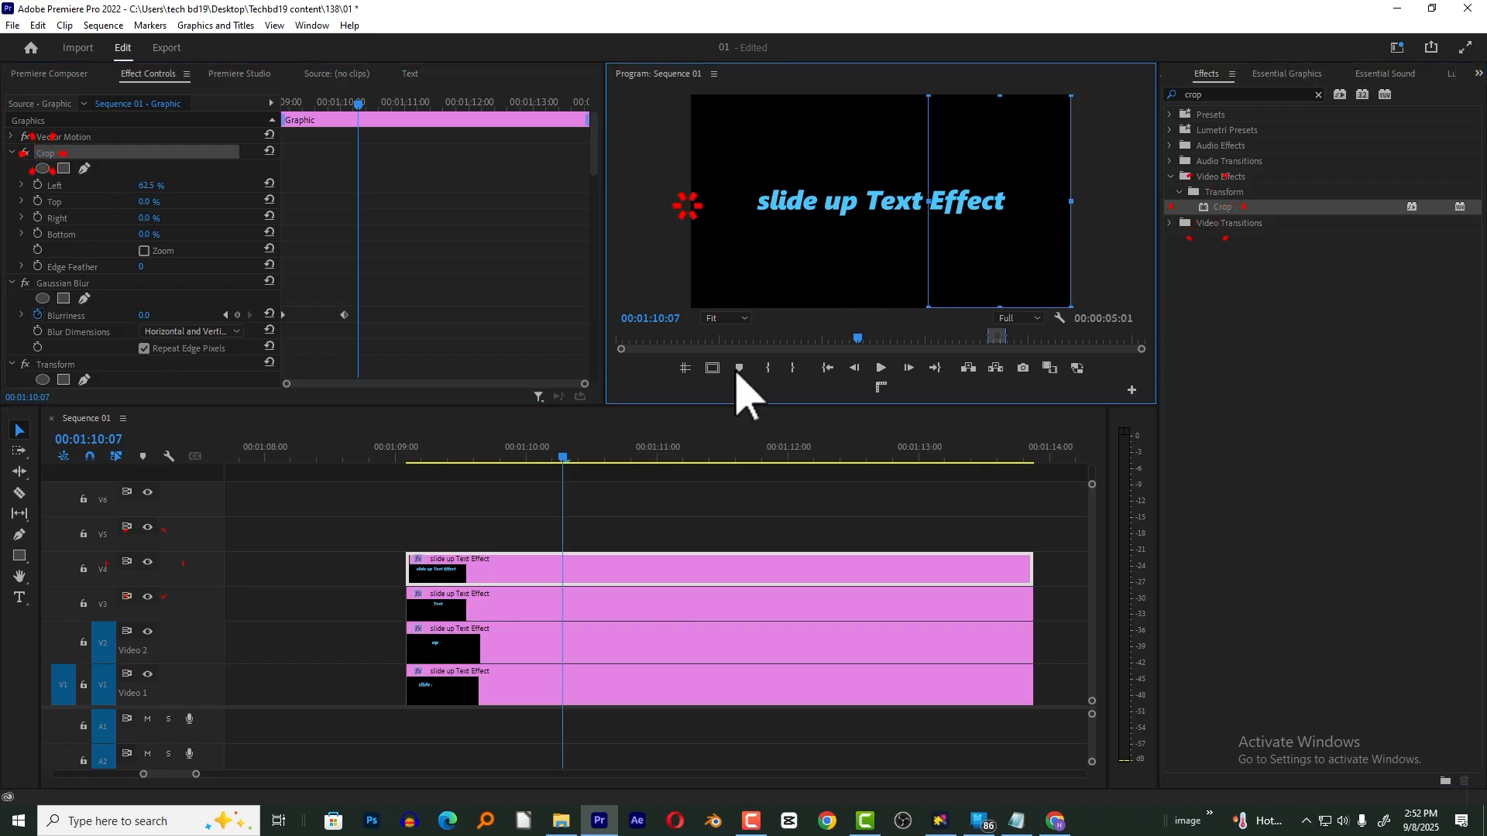
click(500, 540)
- Preview the four cropped word clips together from the start of the animation
click(410, 457)
key(space)
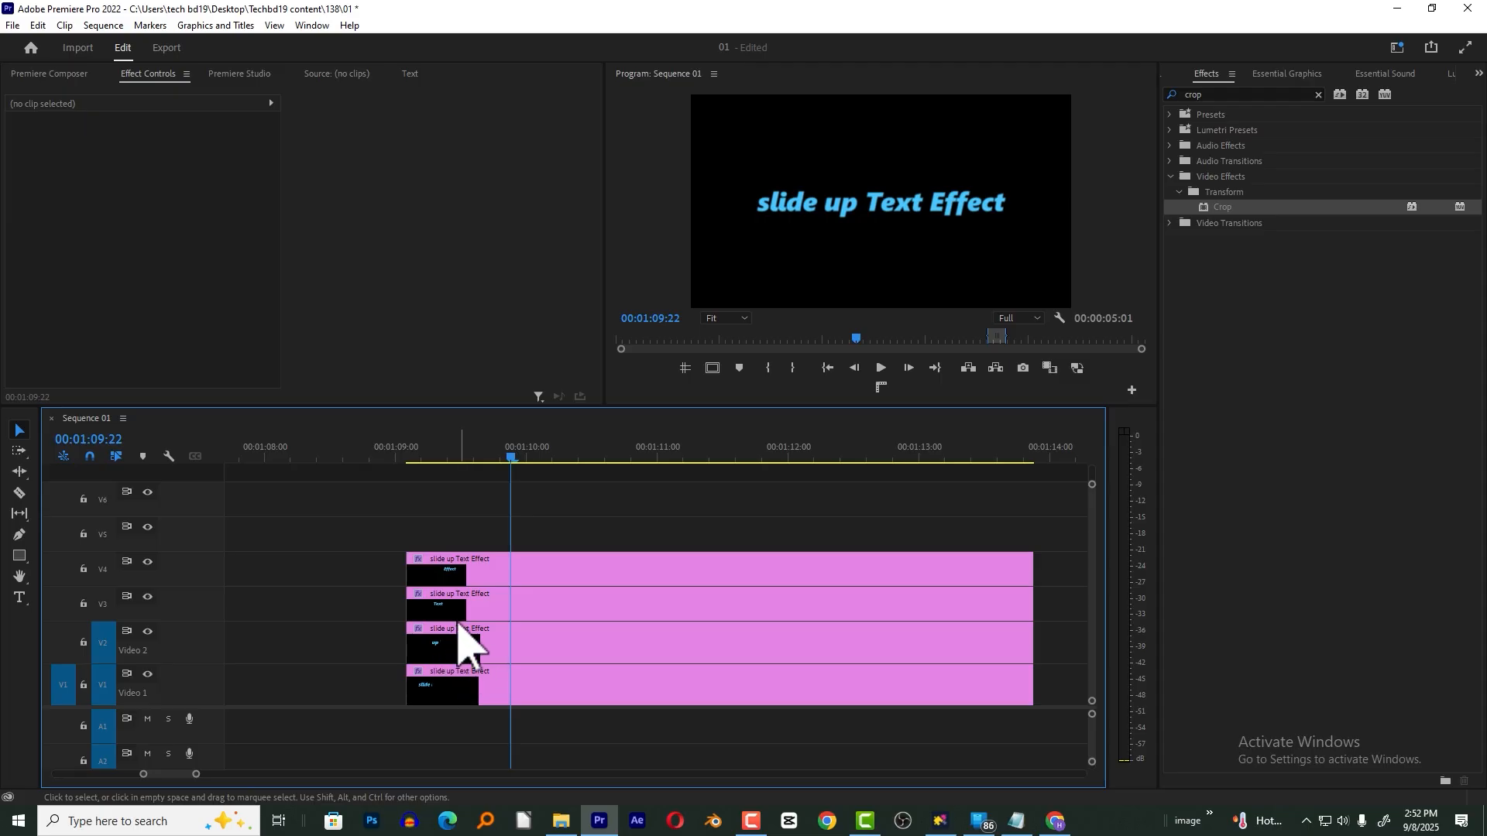
click(449, 450)
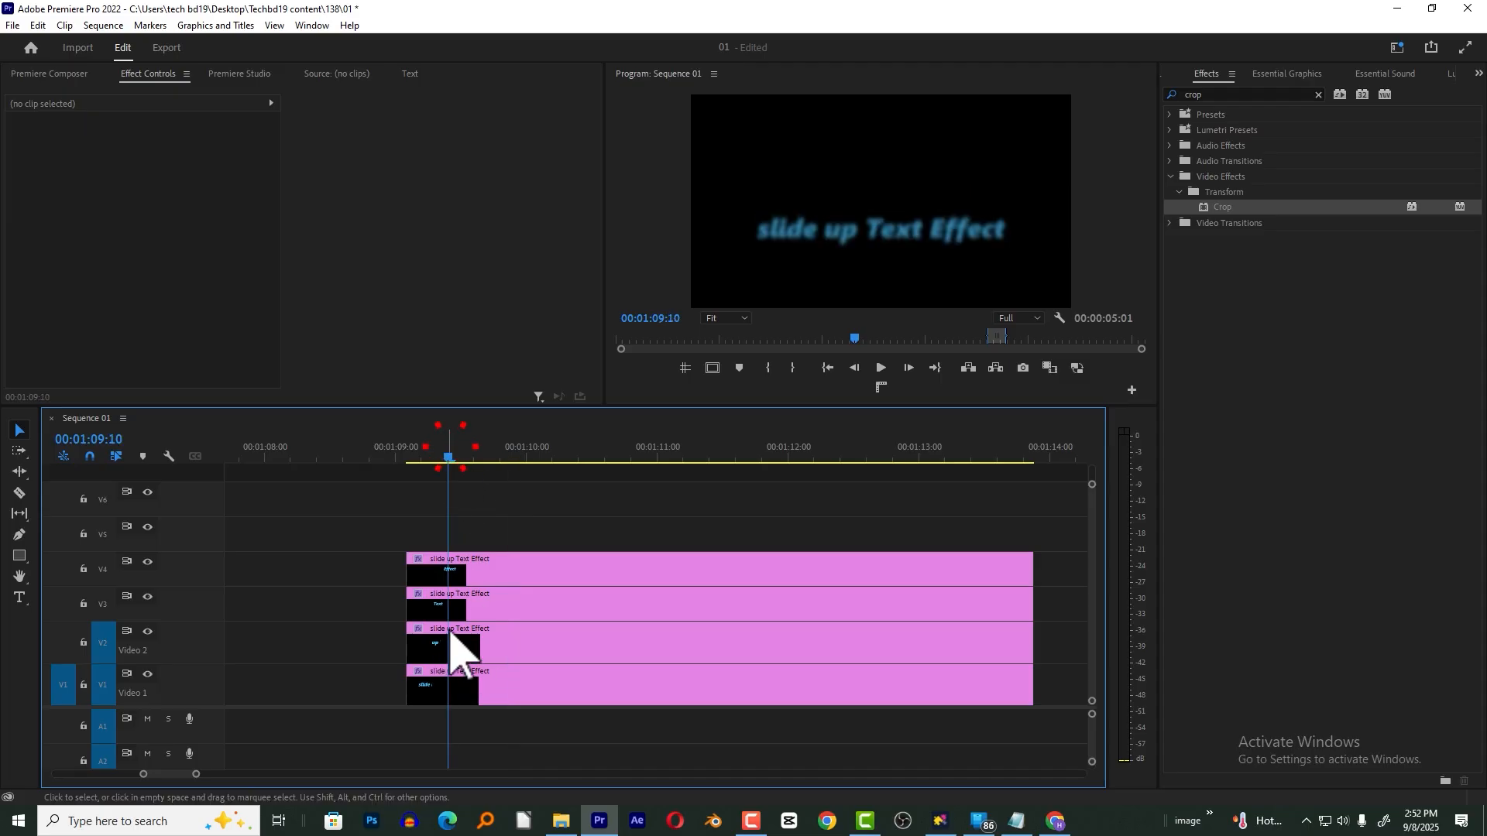
- Stagger the clips on V2, V3 and V4 so each starts two frames after the clip on the track below
click(455, 685)
key(Up)
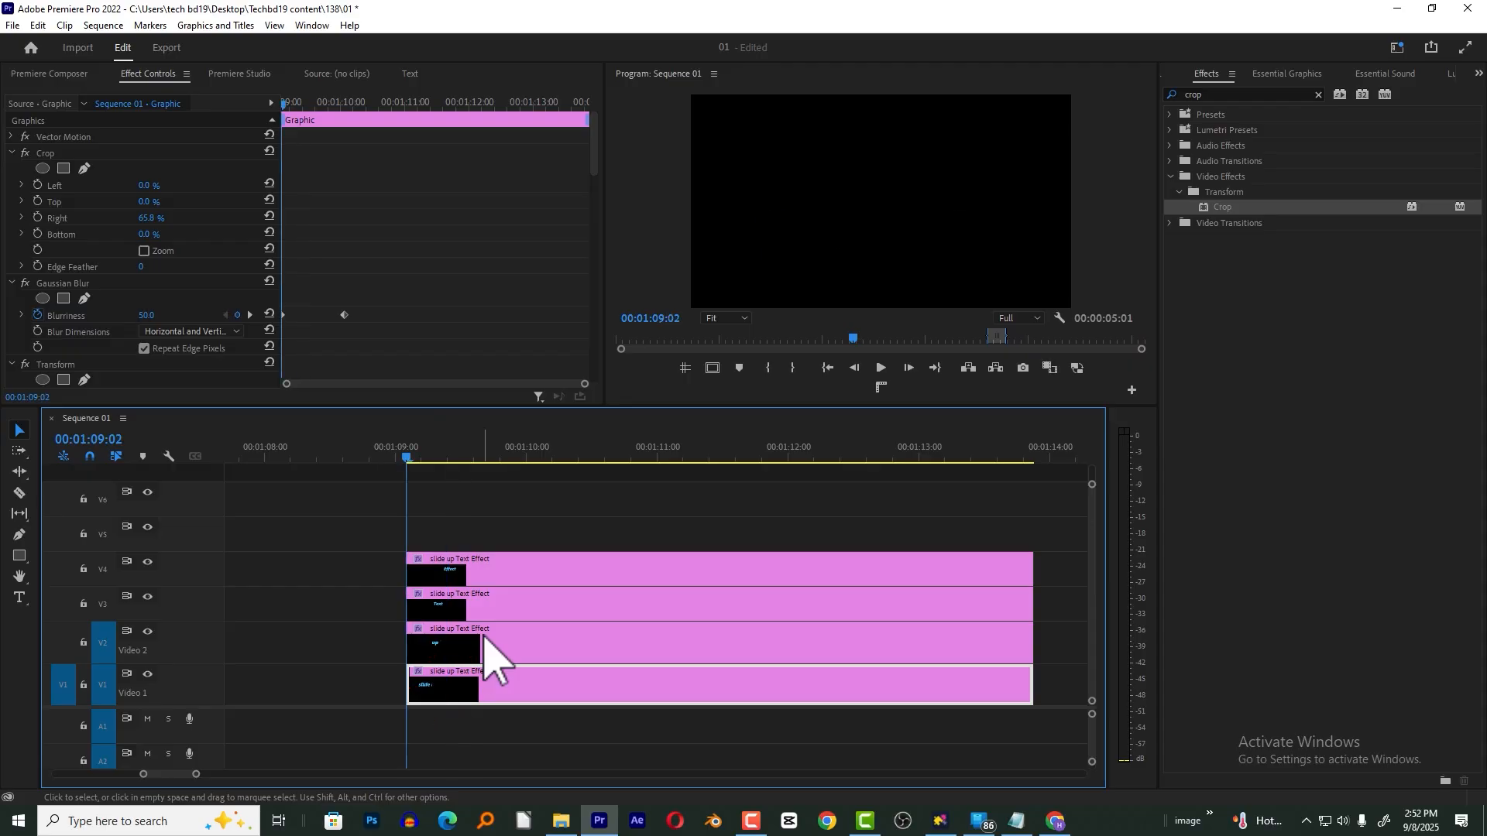
key(Right)
key(Right)
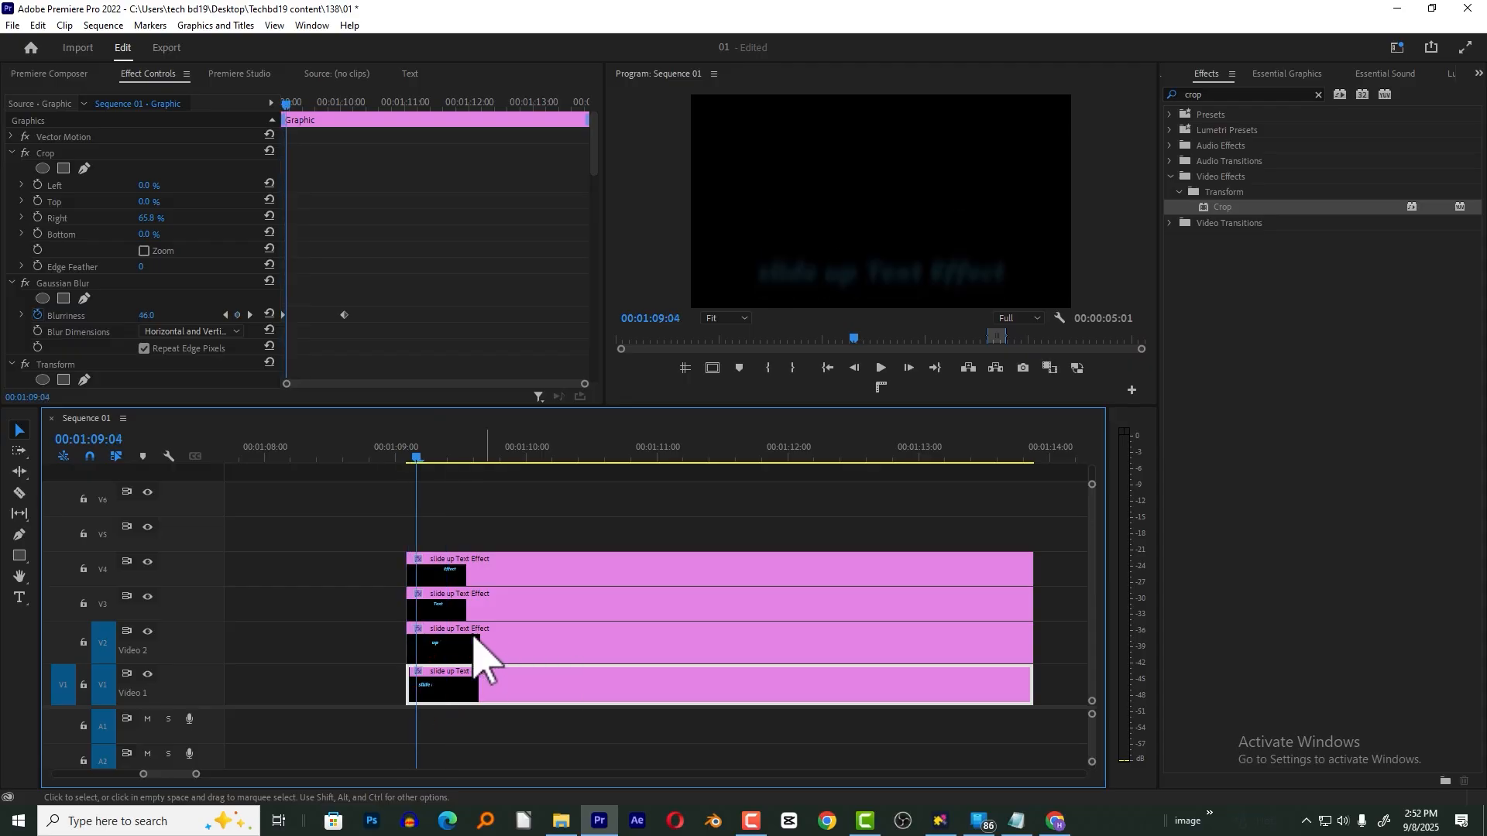
drag(470, 645, 488, 648)
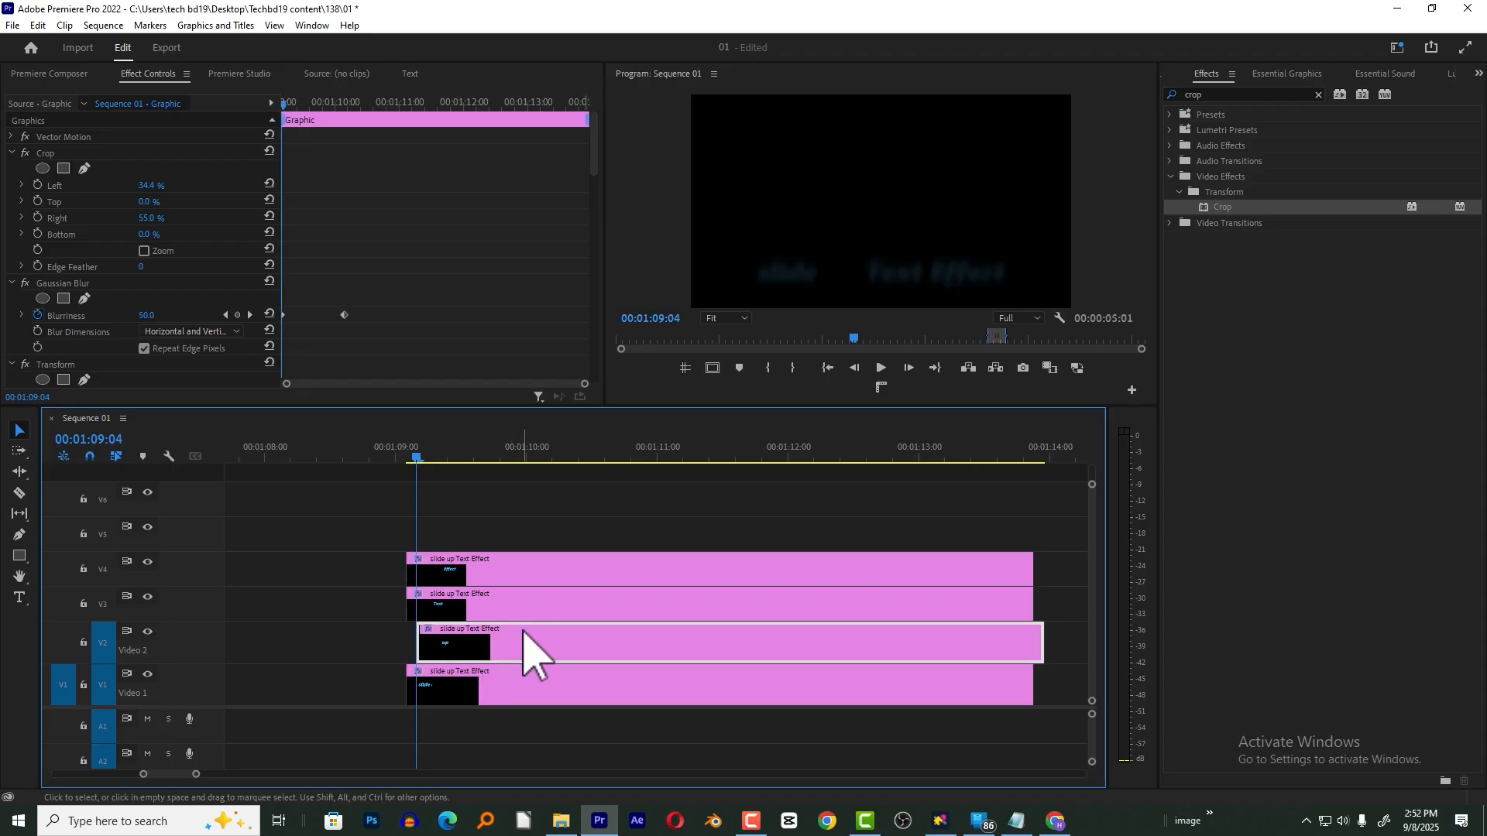
key(Right)
key(Right)
drag(452, 606, 490, 616)
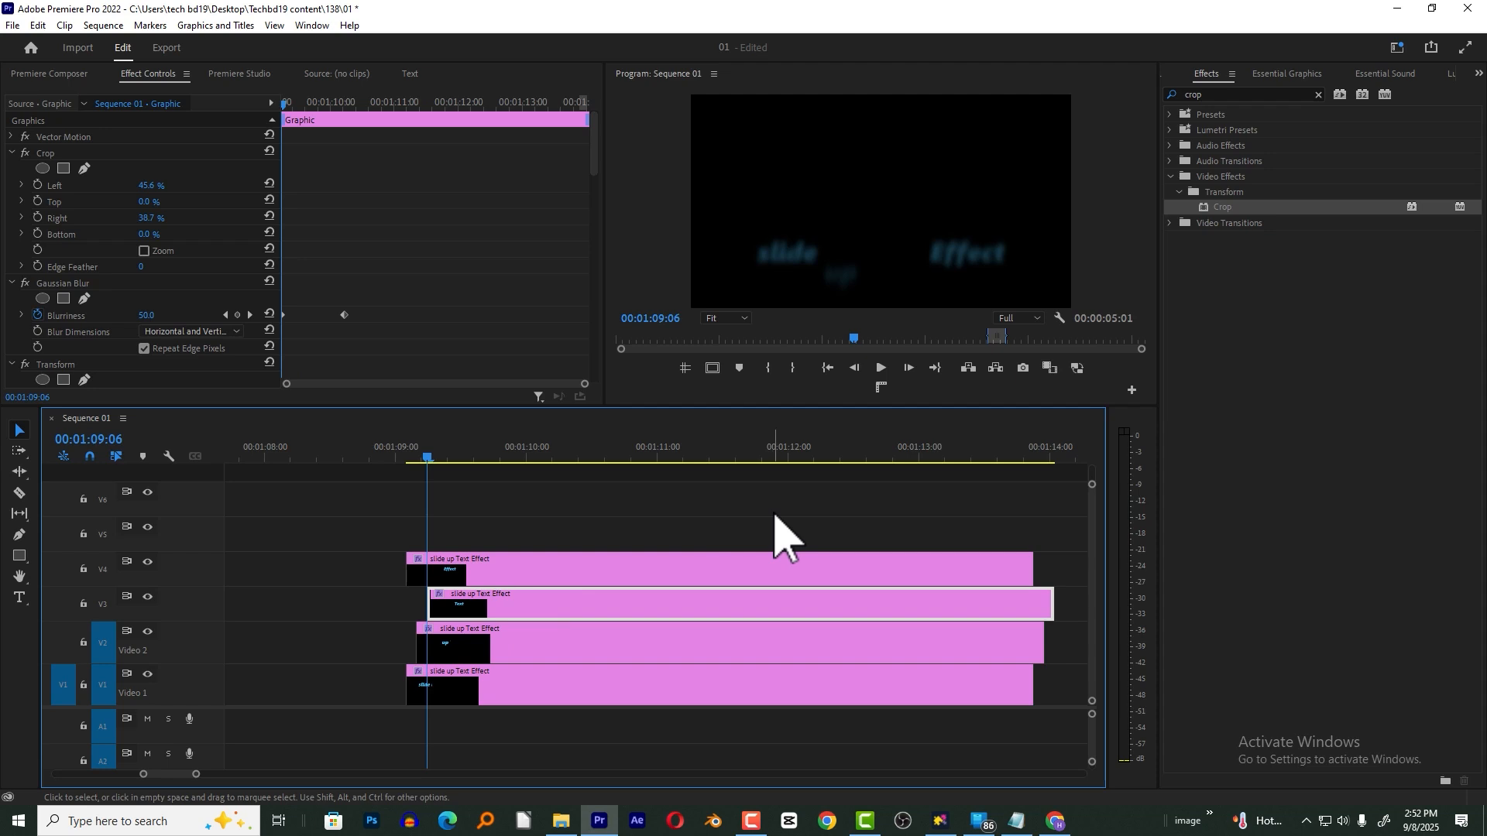
key(Right)
key(Right)
drag(477, 574, 520, 583)
- Play the staggered word-by-word slide up animation from its beginning several times
click(461, 524)
click(404, 448)
key(space)
click(403, 448)
key(space)
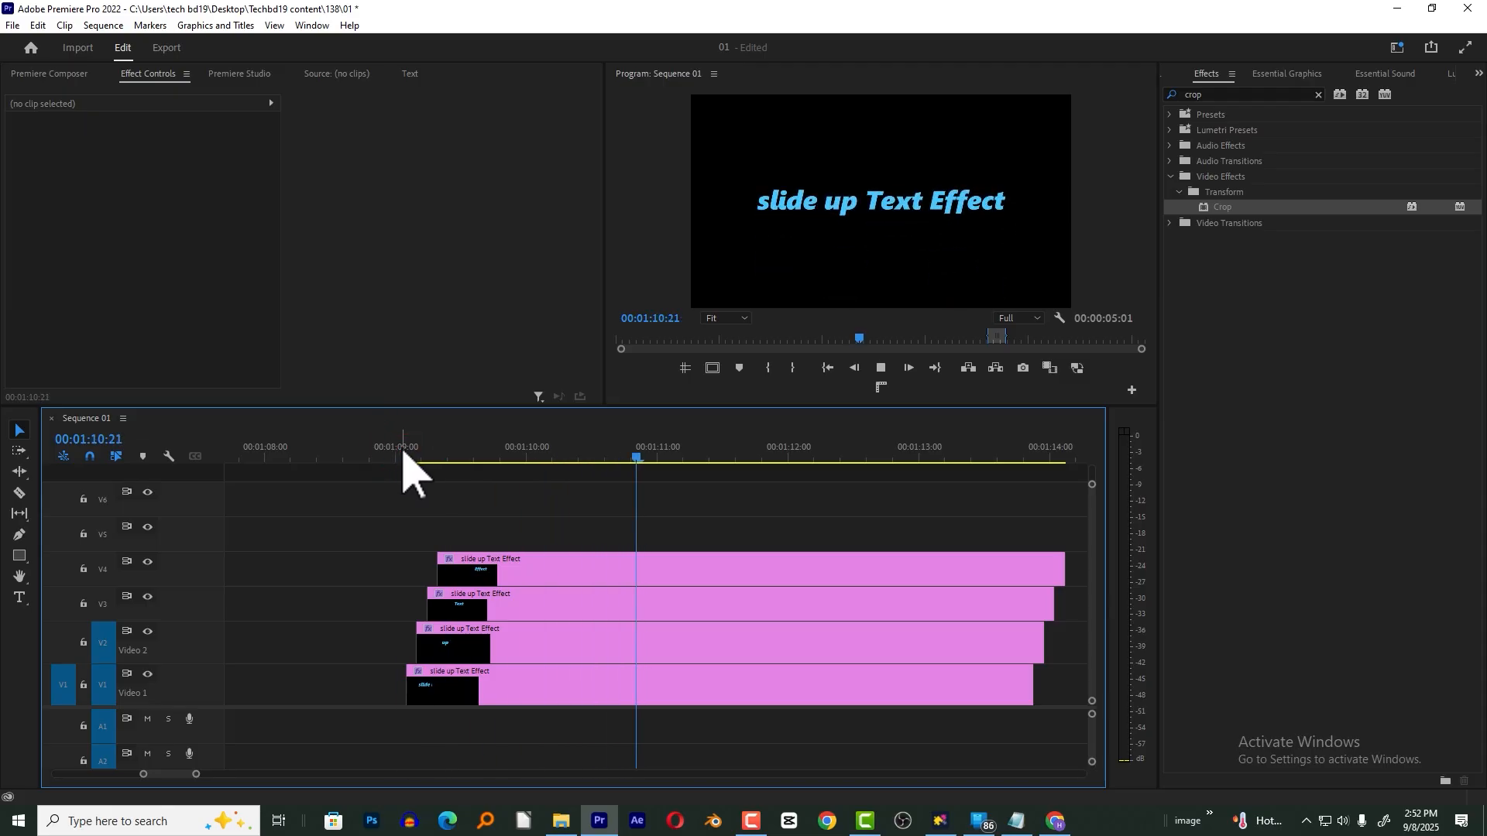
click(403, 448)
key(space)
key(space)
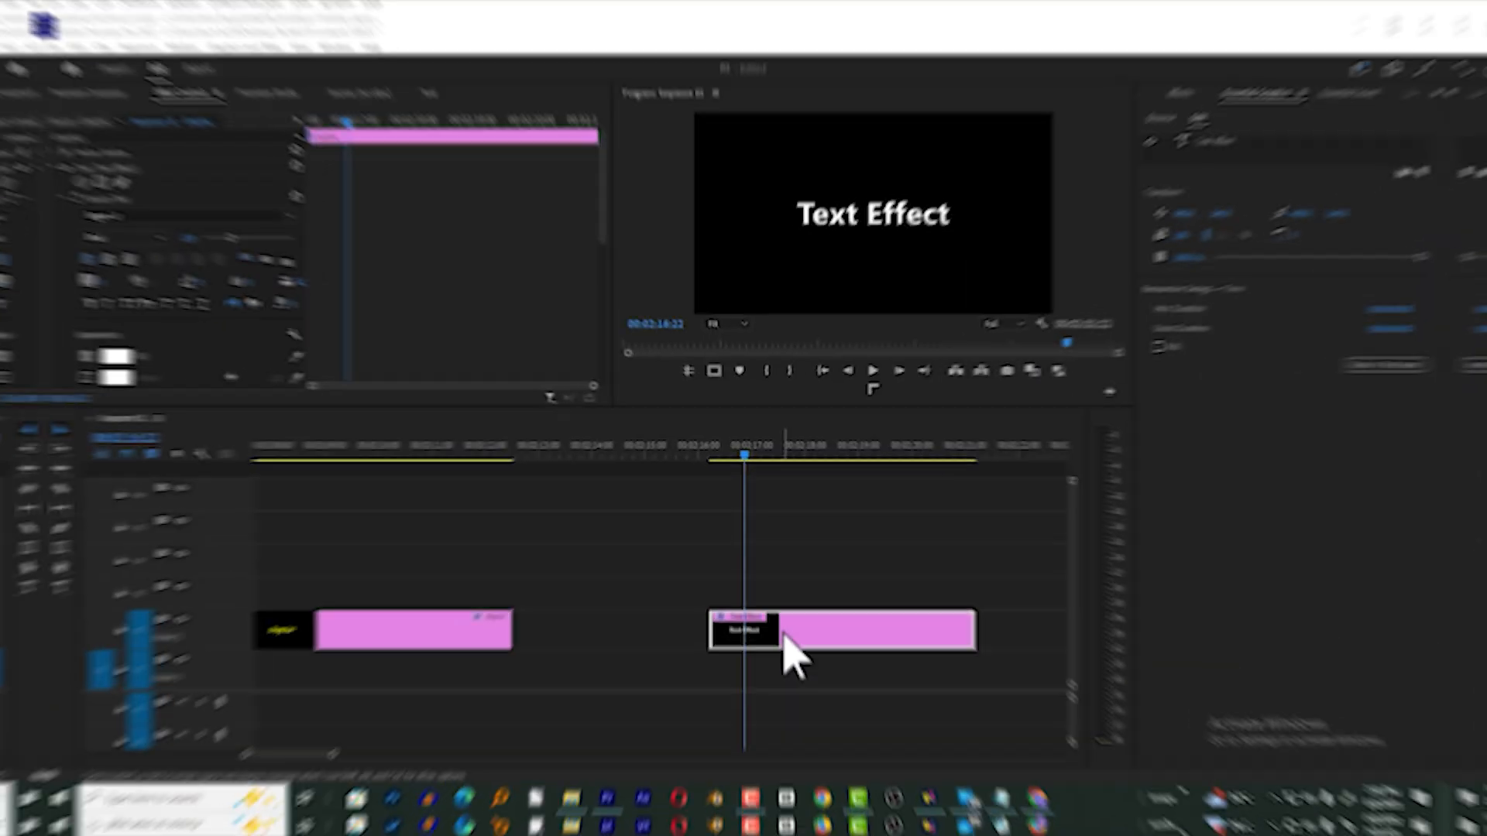
- Find VR Fractal Noise by searching the effects for "frac" and apply it to the "Text Effect" clip on V2
click(701, 461)
mouse_move(706, 464)
mouse_down()
mouse_move(757, 490)
mouse_move(717, 504)
mouse_move(724, 480)
mouse_up()
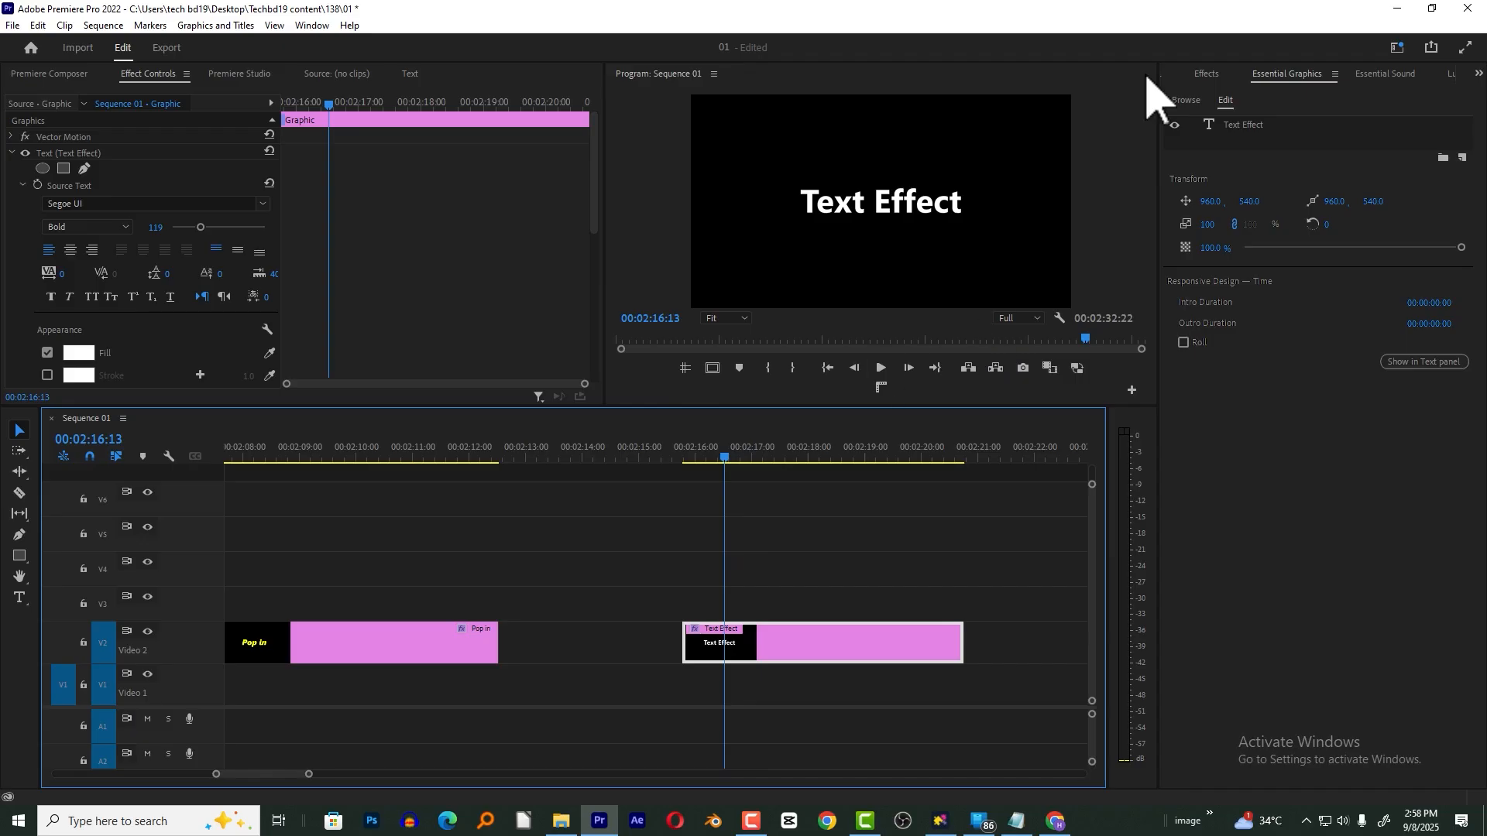
click(1206, 73)
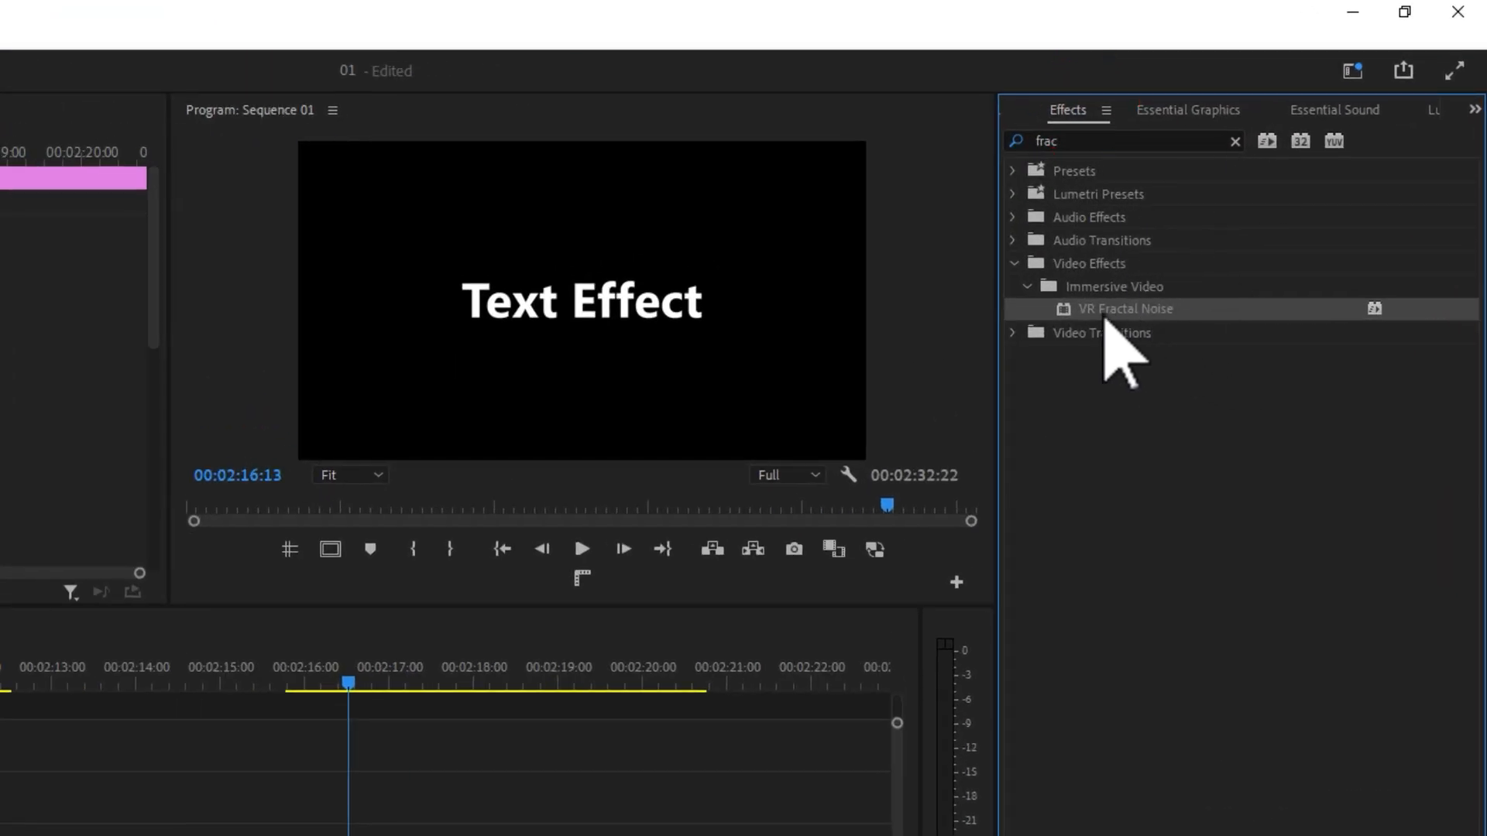
drag(1129, 308, 360, 835)
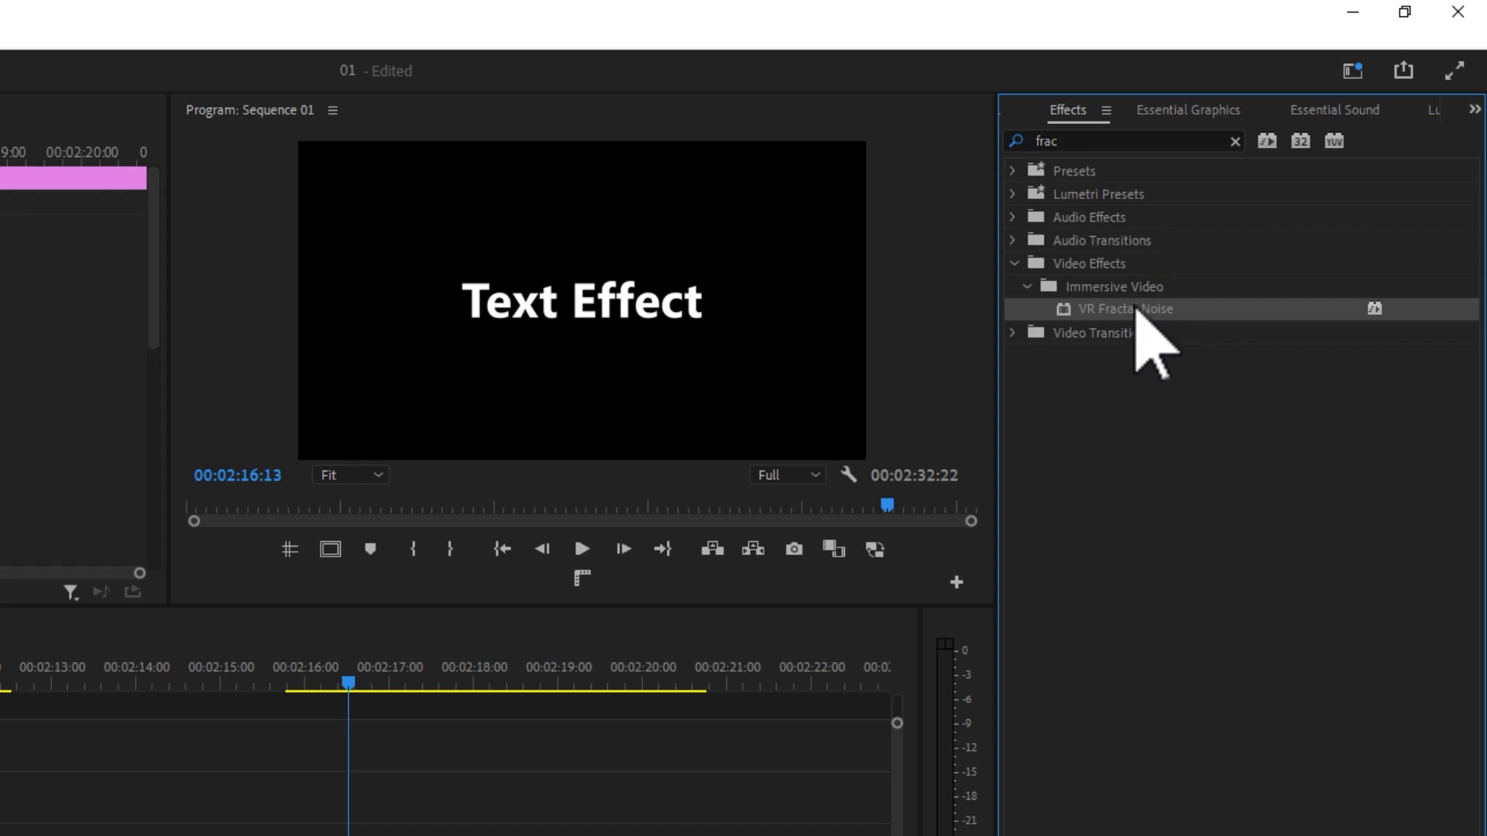
drag(736, 651, 735, 649)
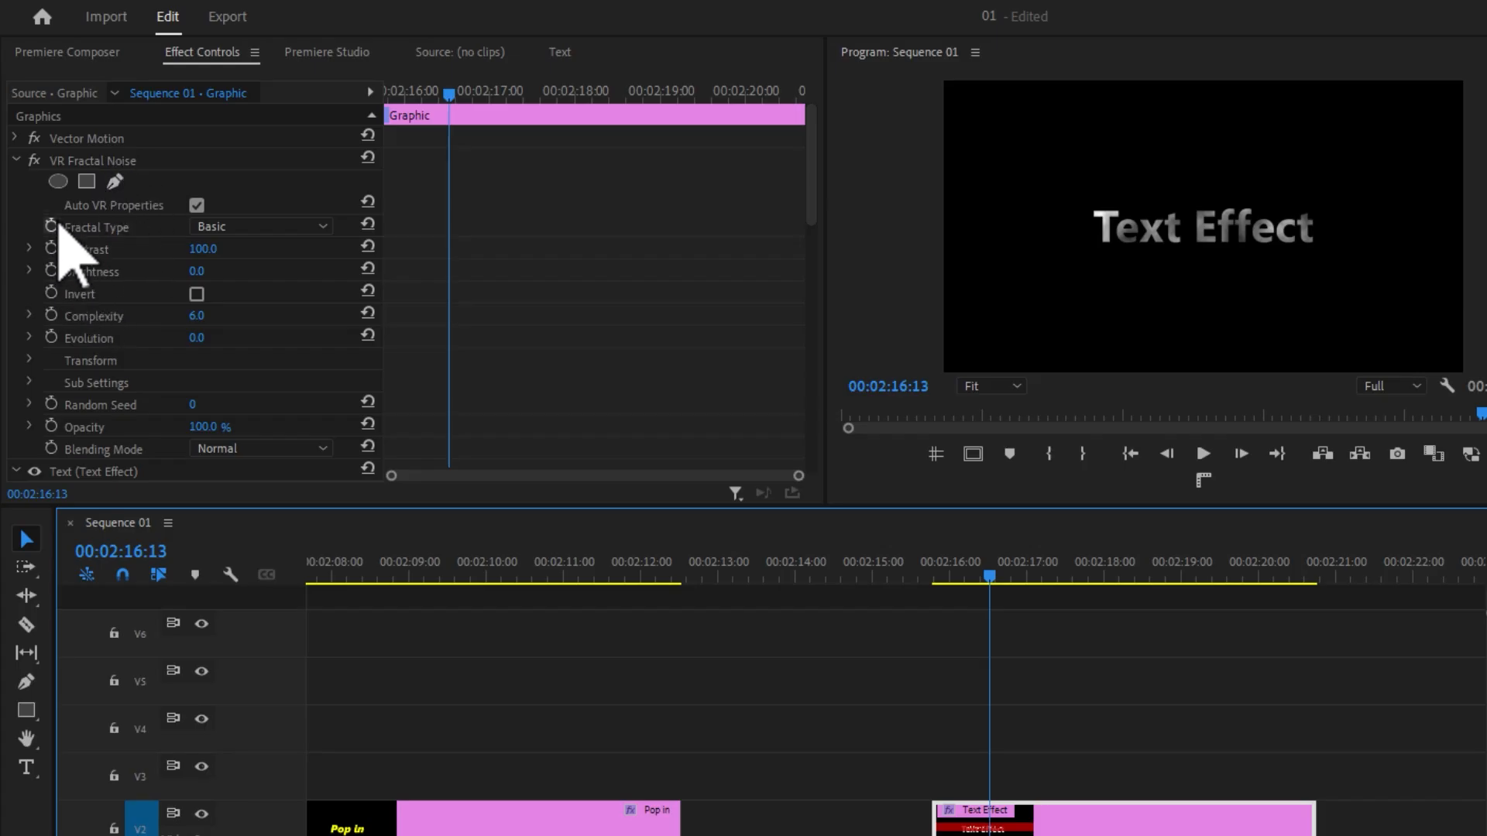
- At the clip's start, 00:02:15:19, keyframe VR Fractal Noise with Contrast 0 and Brightness -100
click(448, 92)
key(Left)
key(Left)
key(Left)
key(Left)
key(Left)
key(Left)
key(Left)
key(Left)
key(Left)
key(Left)
key(Left)
key(Left)
key(Left)
key(Left)
key(Left)
key(Left)
key(Left)
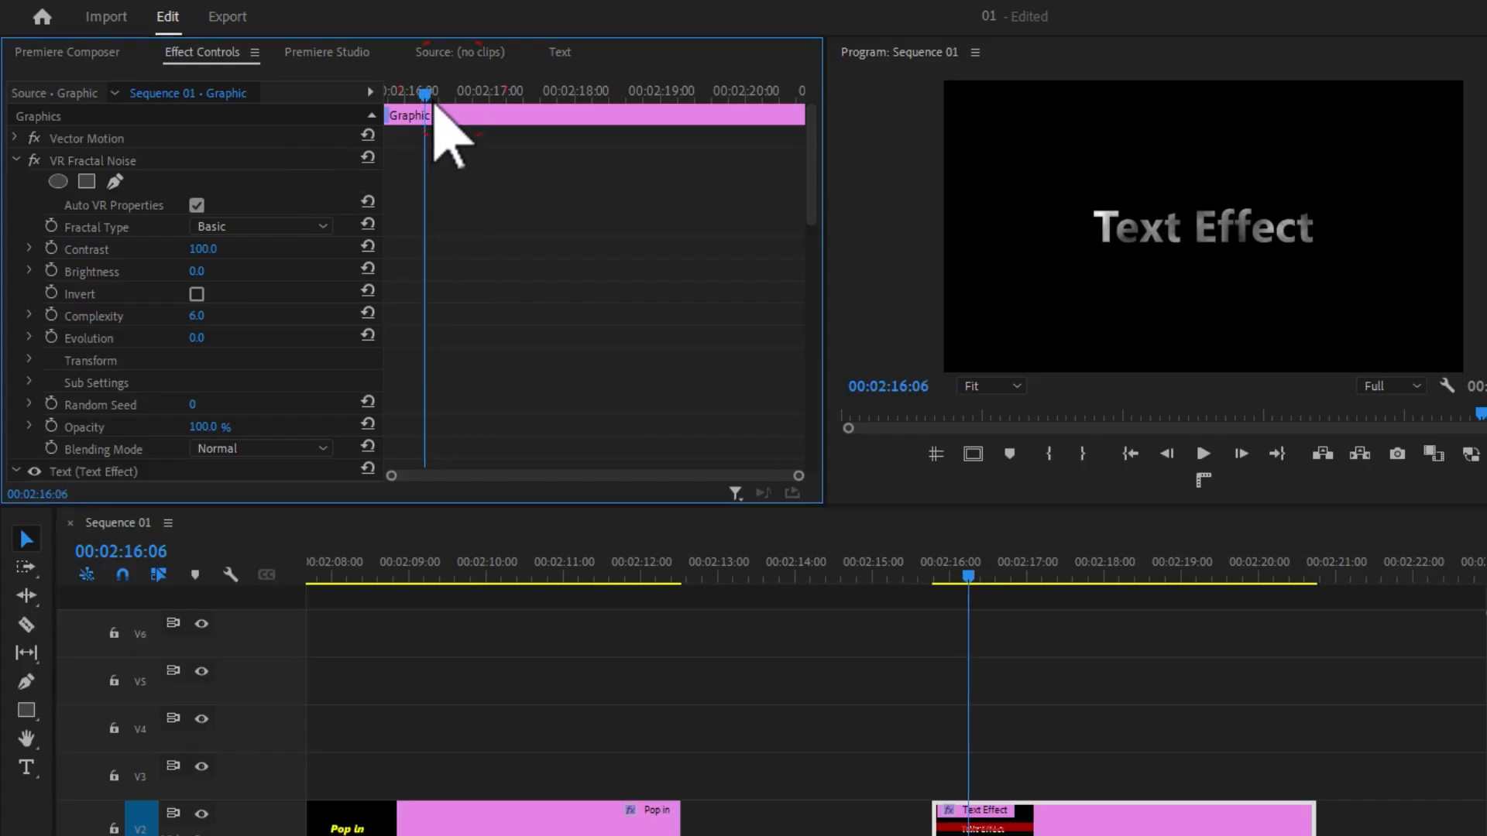
click(51, 248)
click(51, 271)
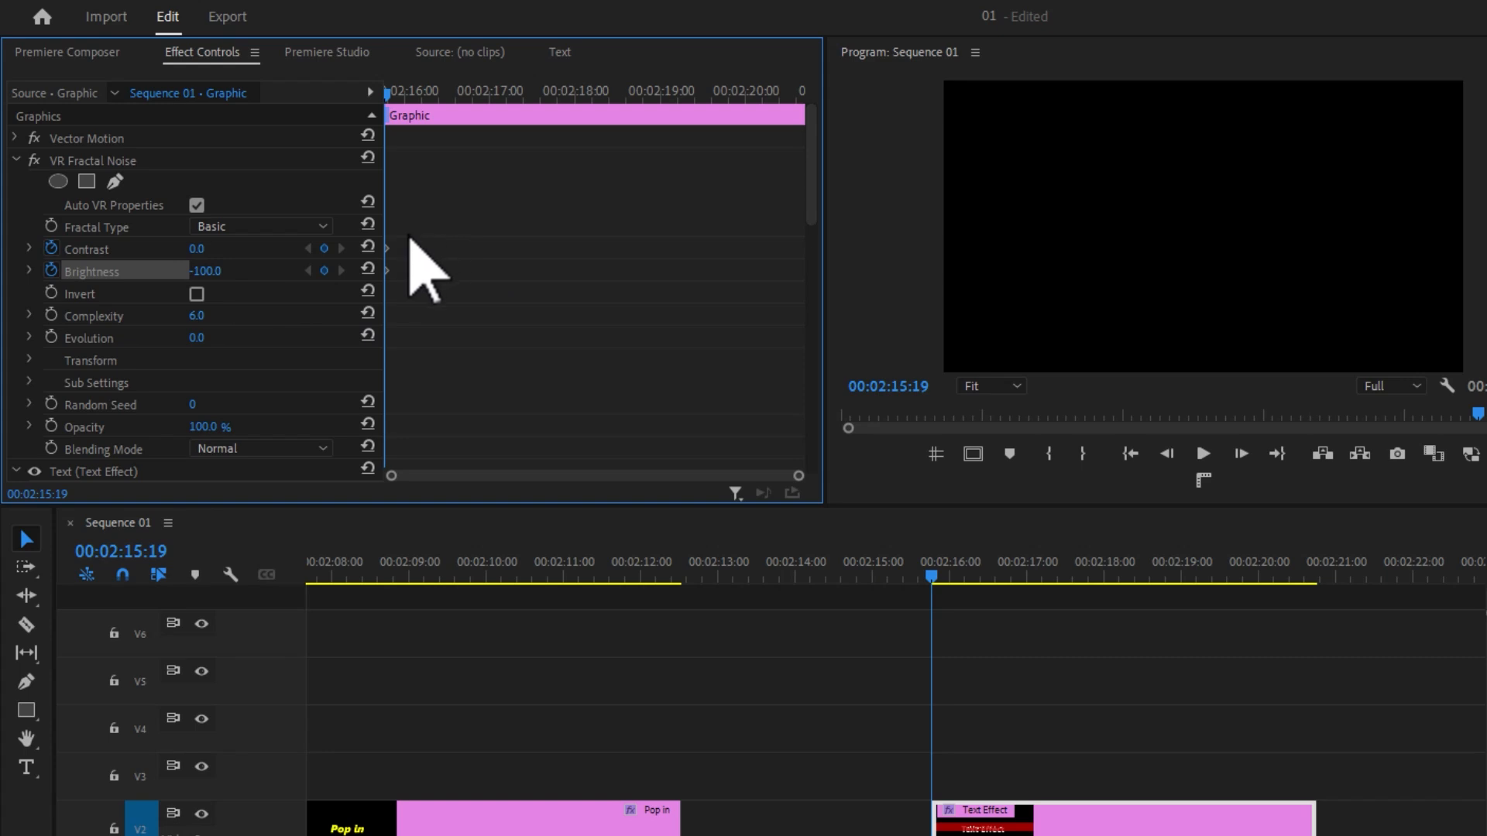
- Five frames after the clip's start, keyframe Contrast at 399 and add a Brightness keyframe with its value kept at -100
key(shift+Right)
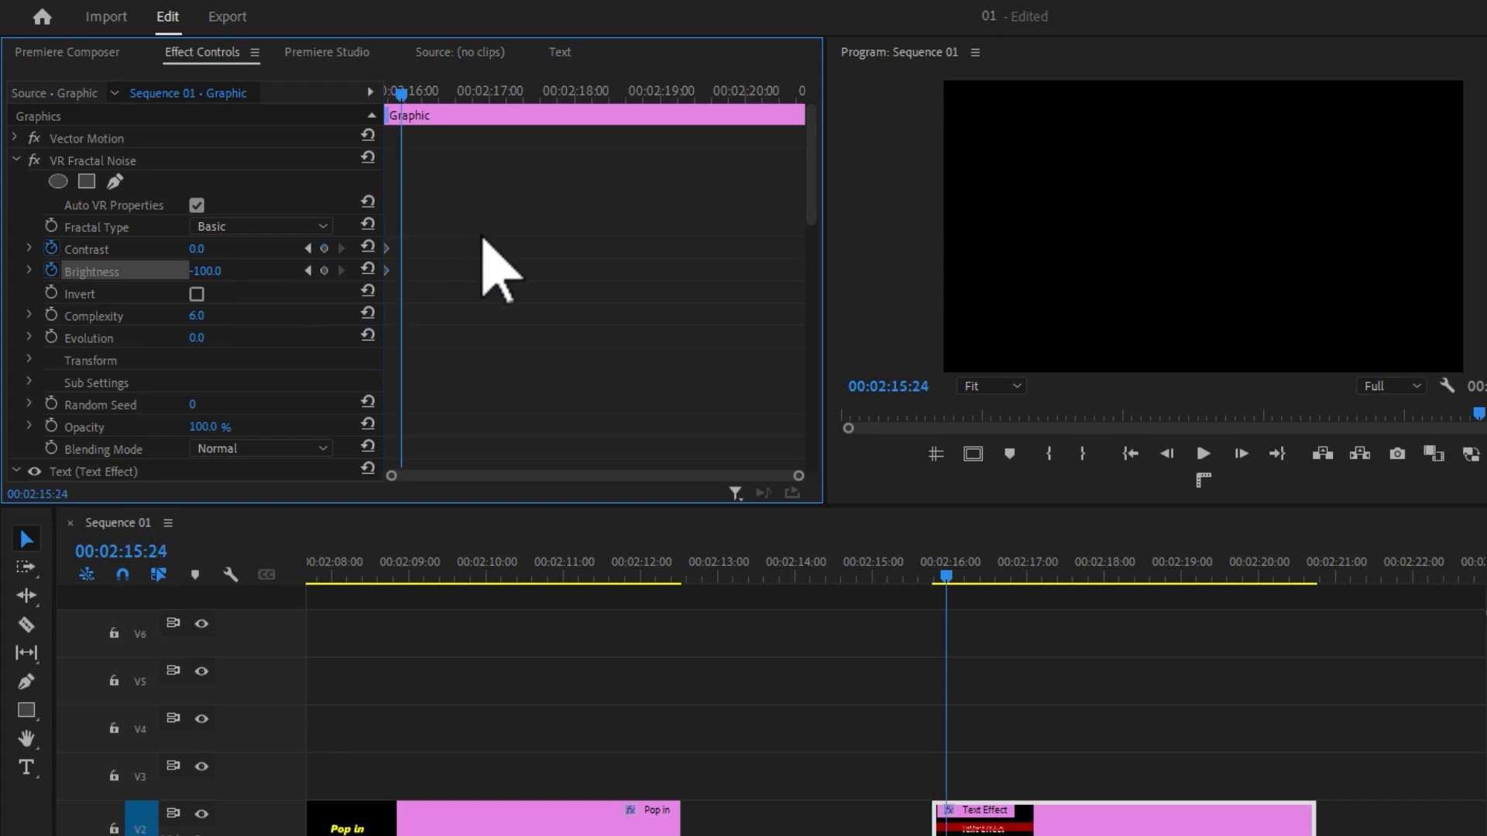
drag(197, 248, 204, 249)
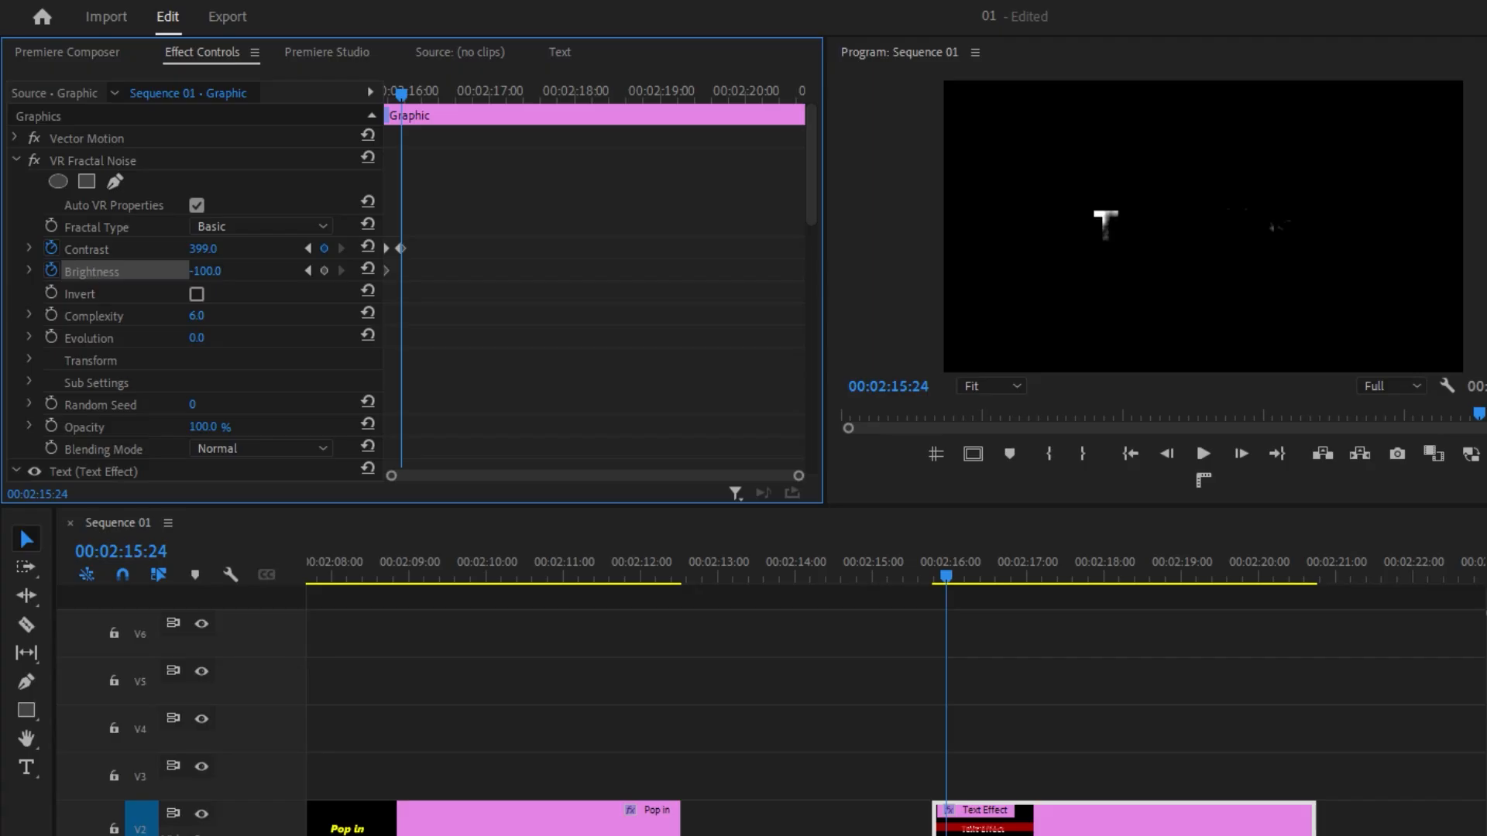
click(329, 273)
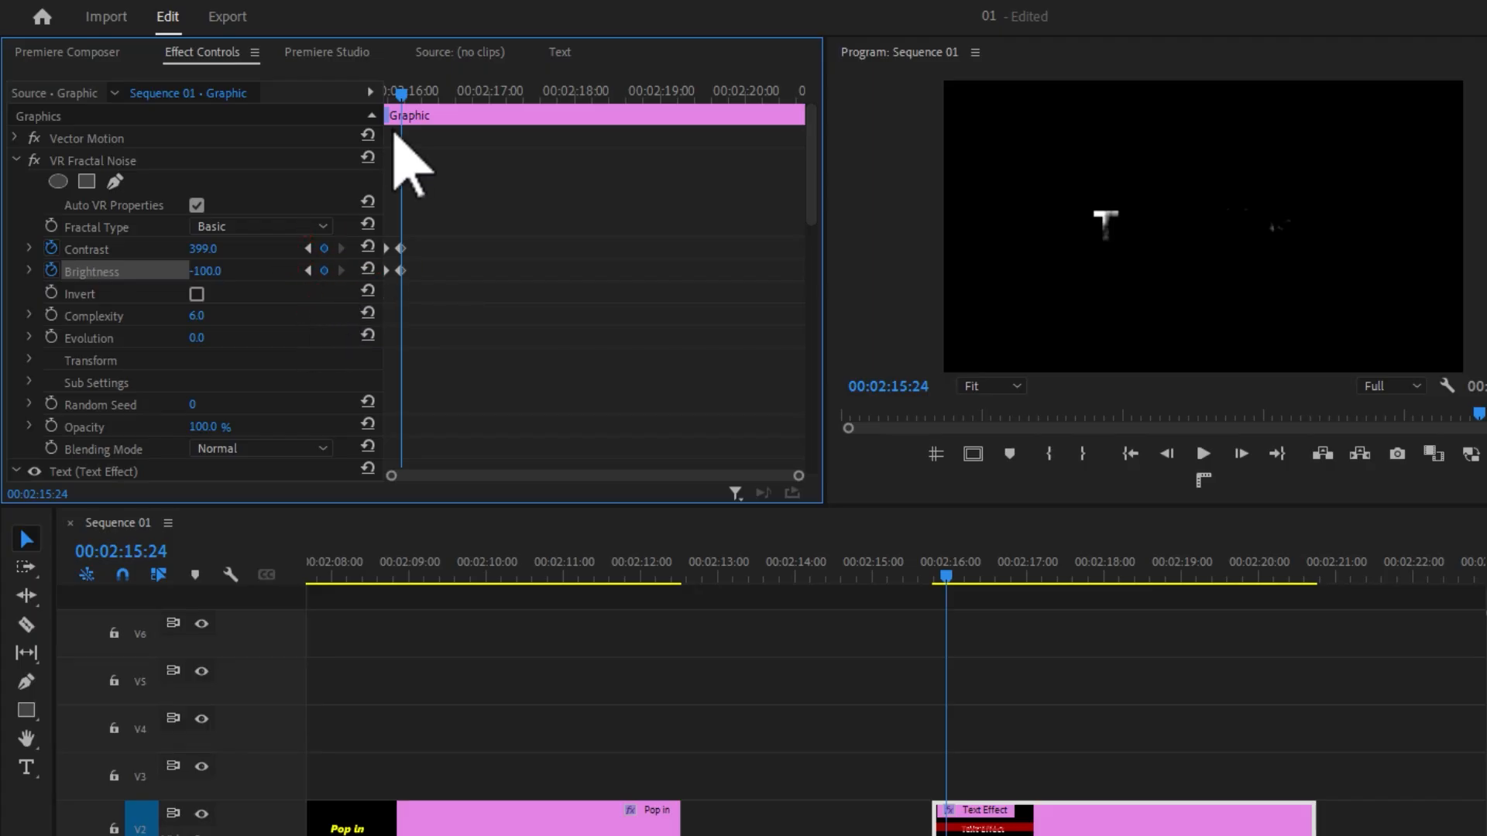
- At 00:02:16:14, keyframe the fractal noise Contrast at 400 and Brightness at 100
key(shift+Right)
key(shift+Right)
key(shift+Right)
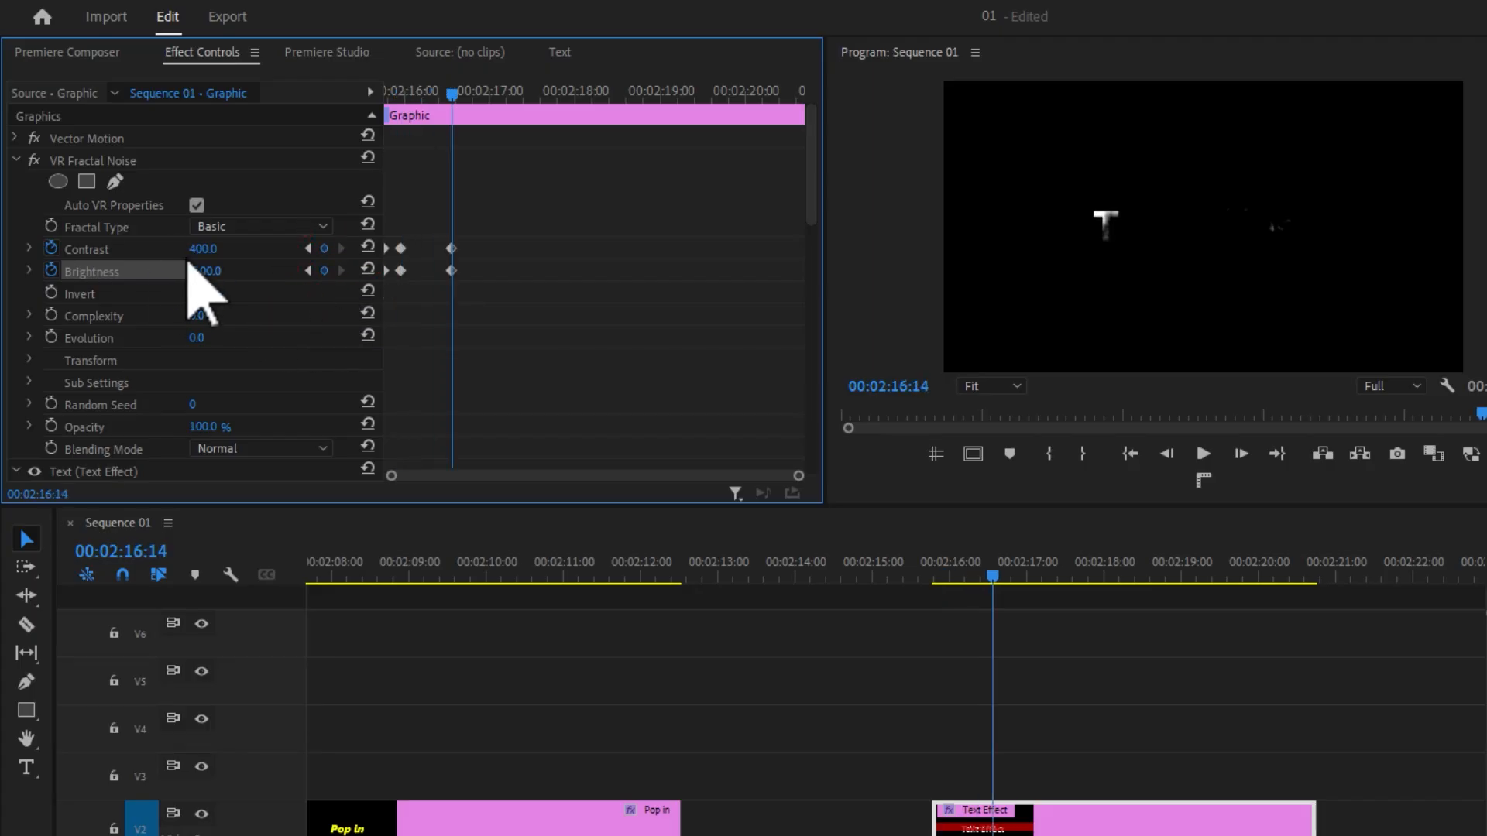
drag(206, 272, 361, 272)
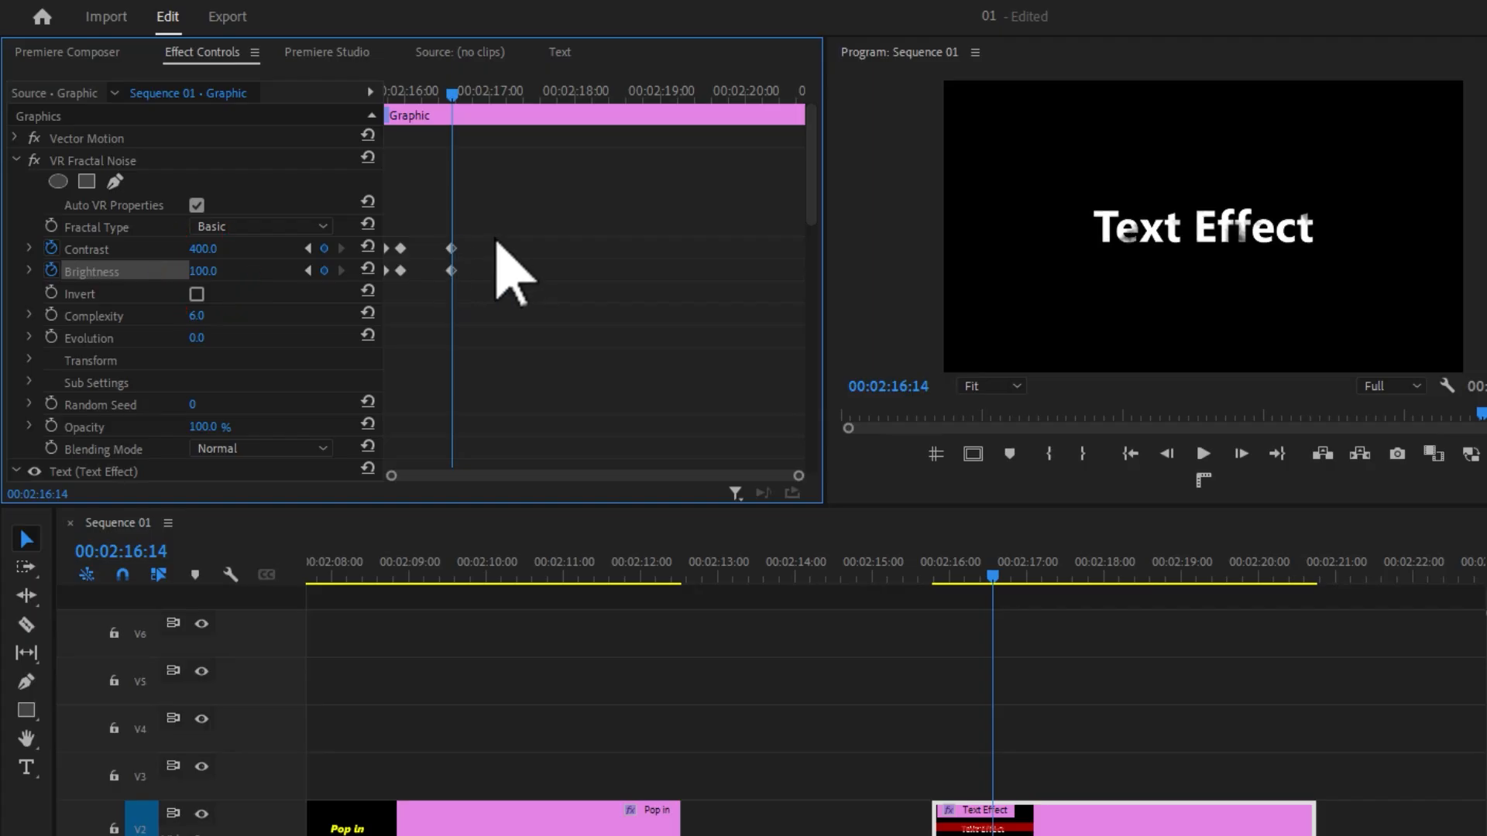
- Three frames after the last keyframes, at 00:02:16:17, set the fractal noise Contrast to 0
key(Right)
key(Right)
key(Right)
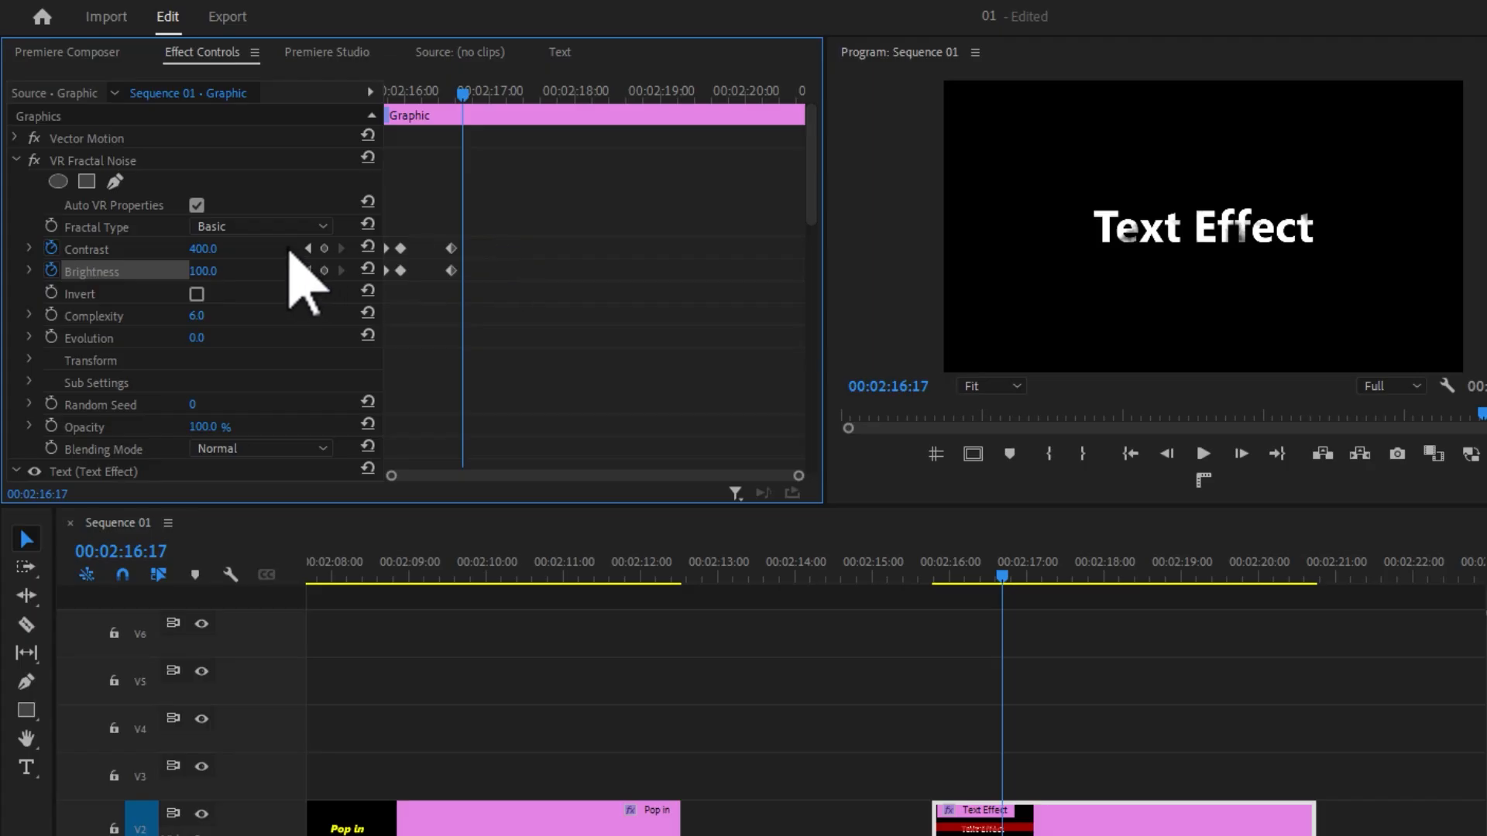
drag(214, 249, 154, 249)
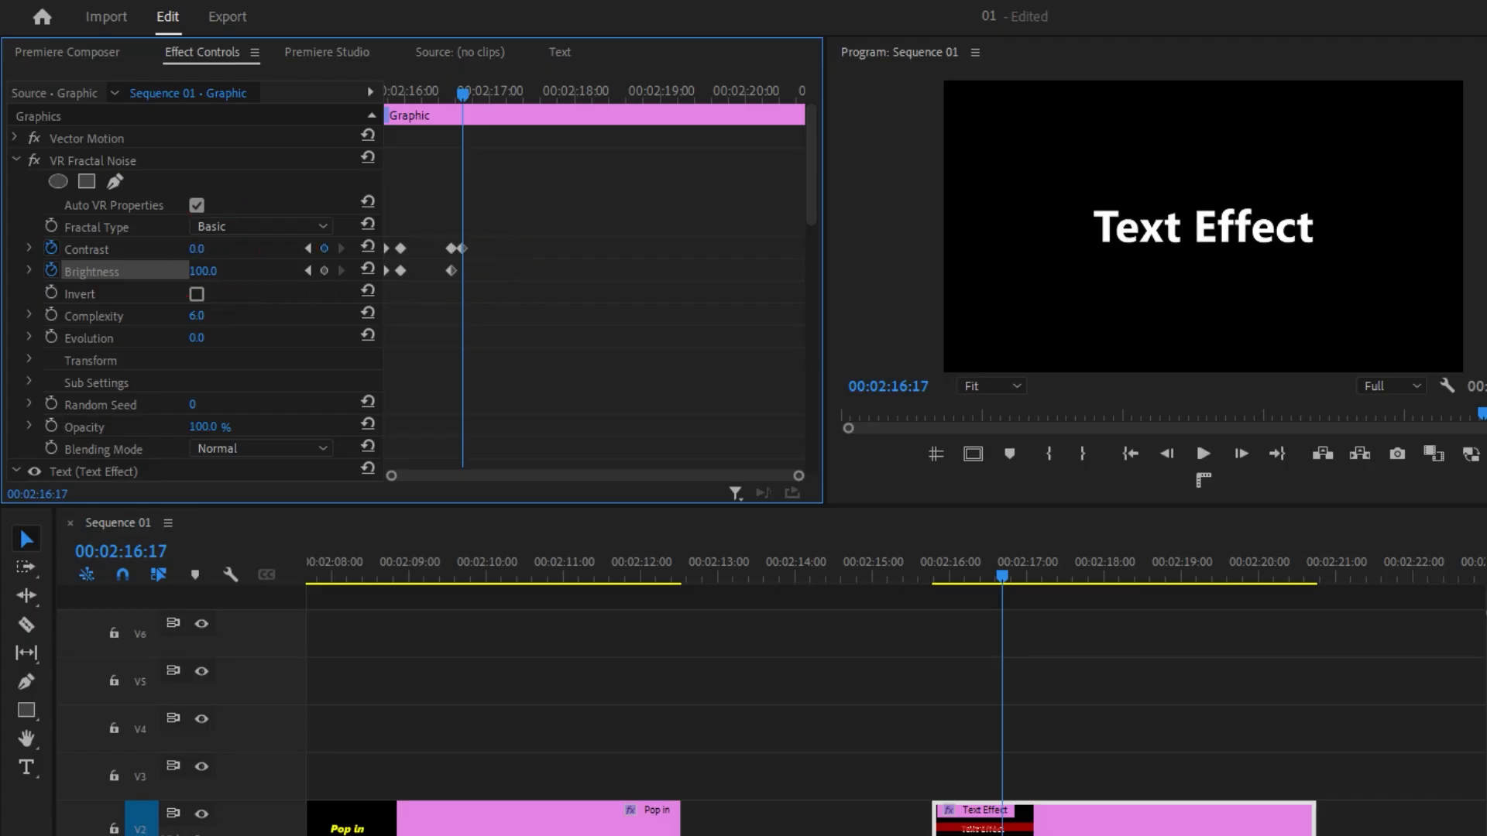
- Play the fractal noise text reveal from the start of the clip several times
drag(442, 84, 294, 108)
key(space)
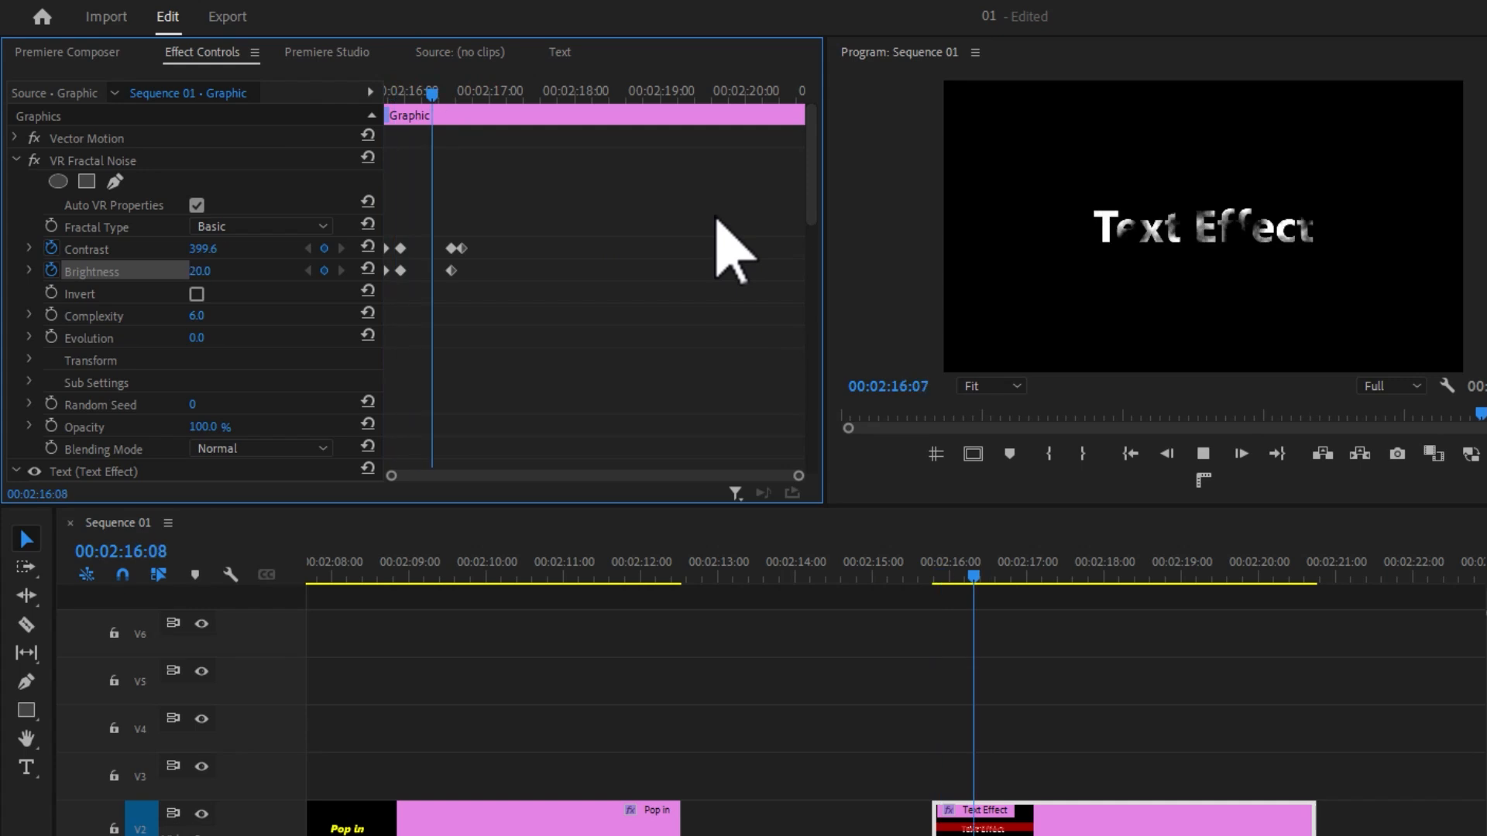
key(space)
key(space)
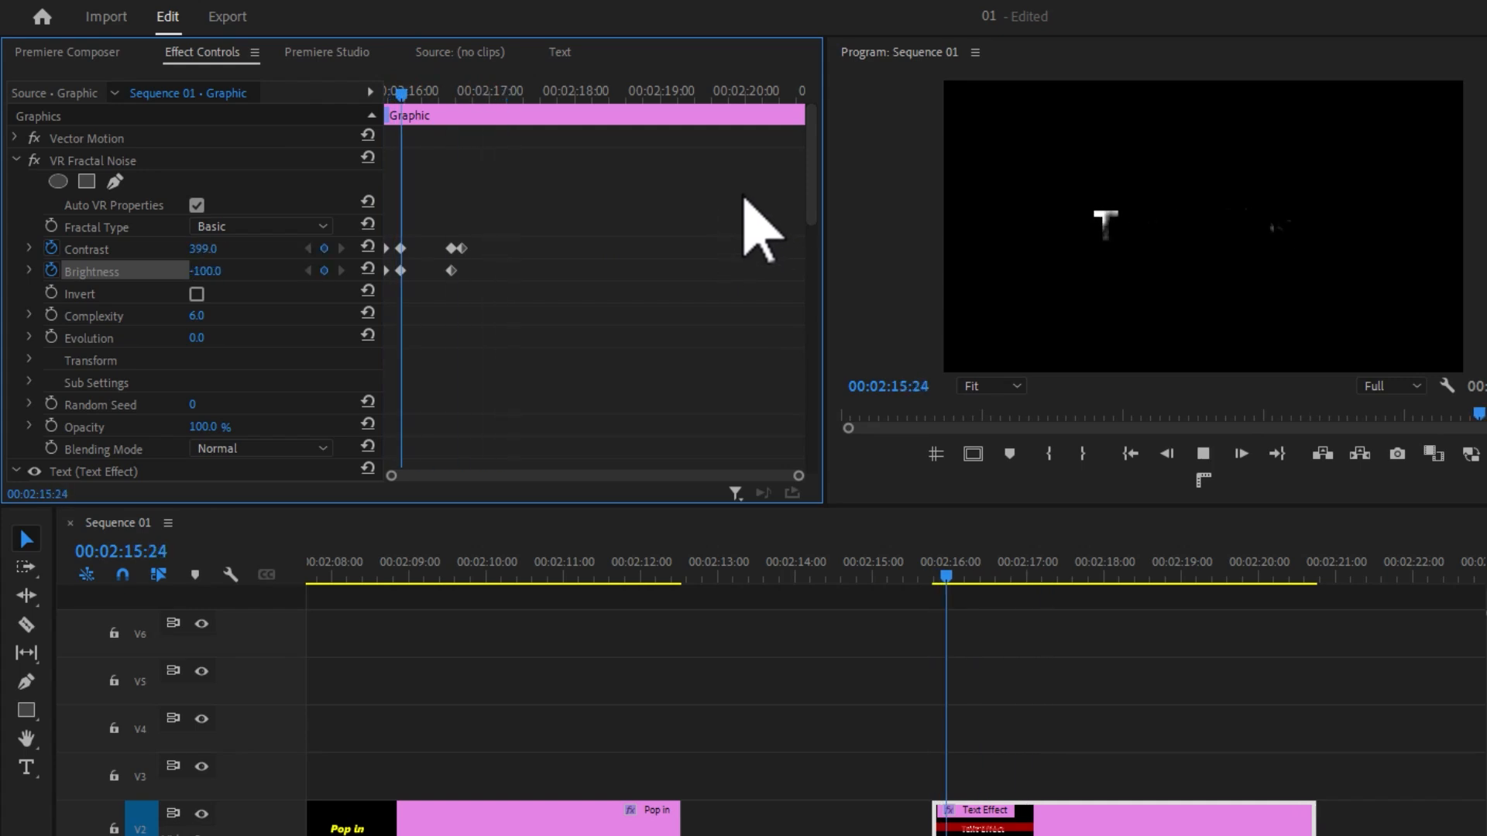
drag(480, 91, 391, 116)
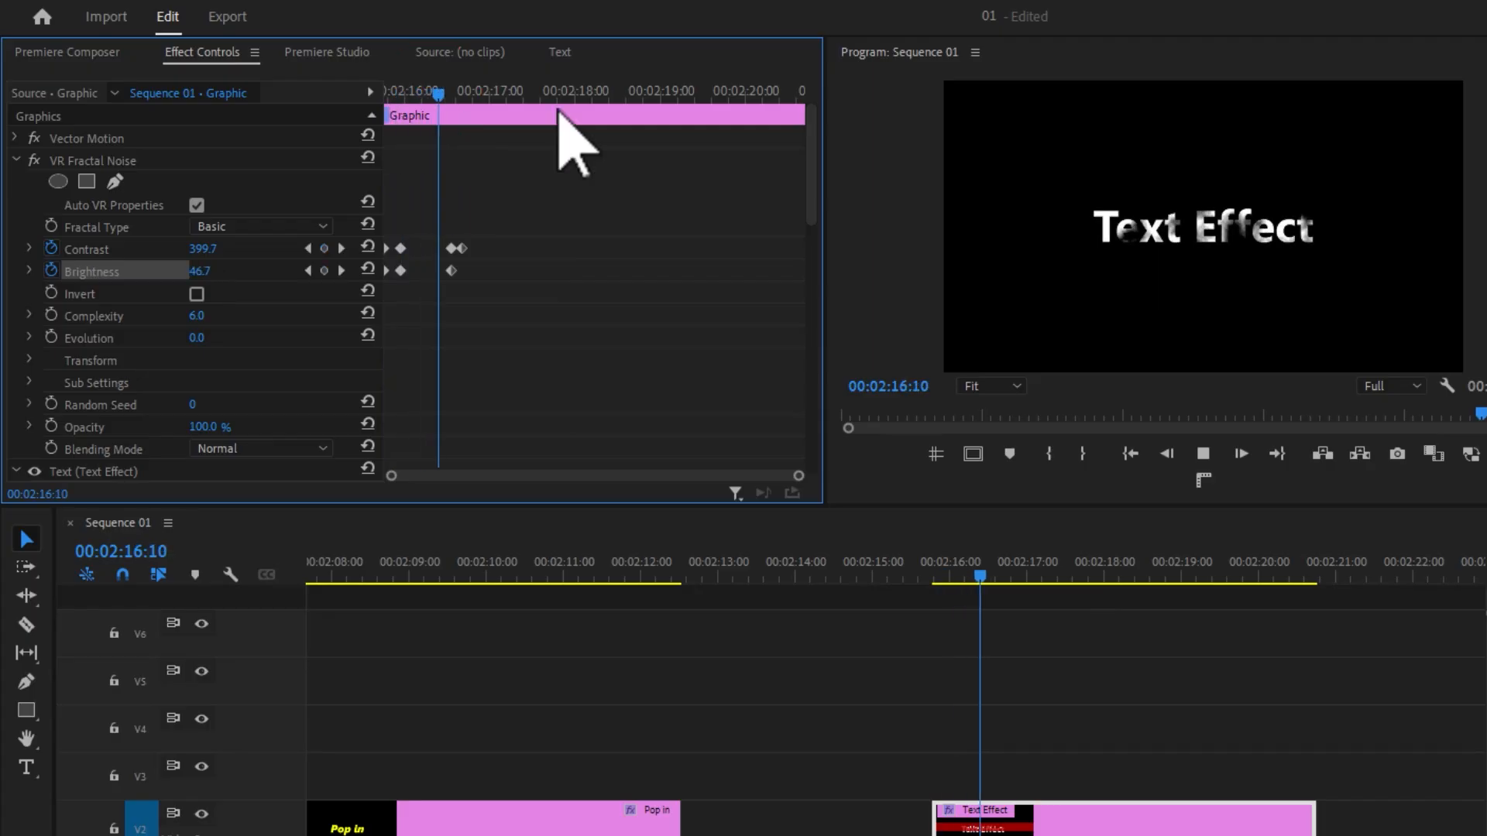
- Find Wave Warp by searching the effects for "war" and apply it to the "Text Effect" clip
click(1246, 74)
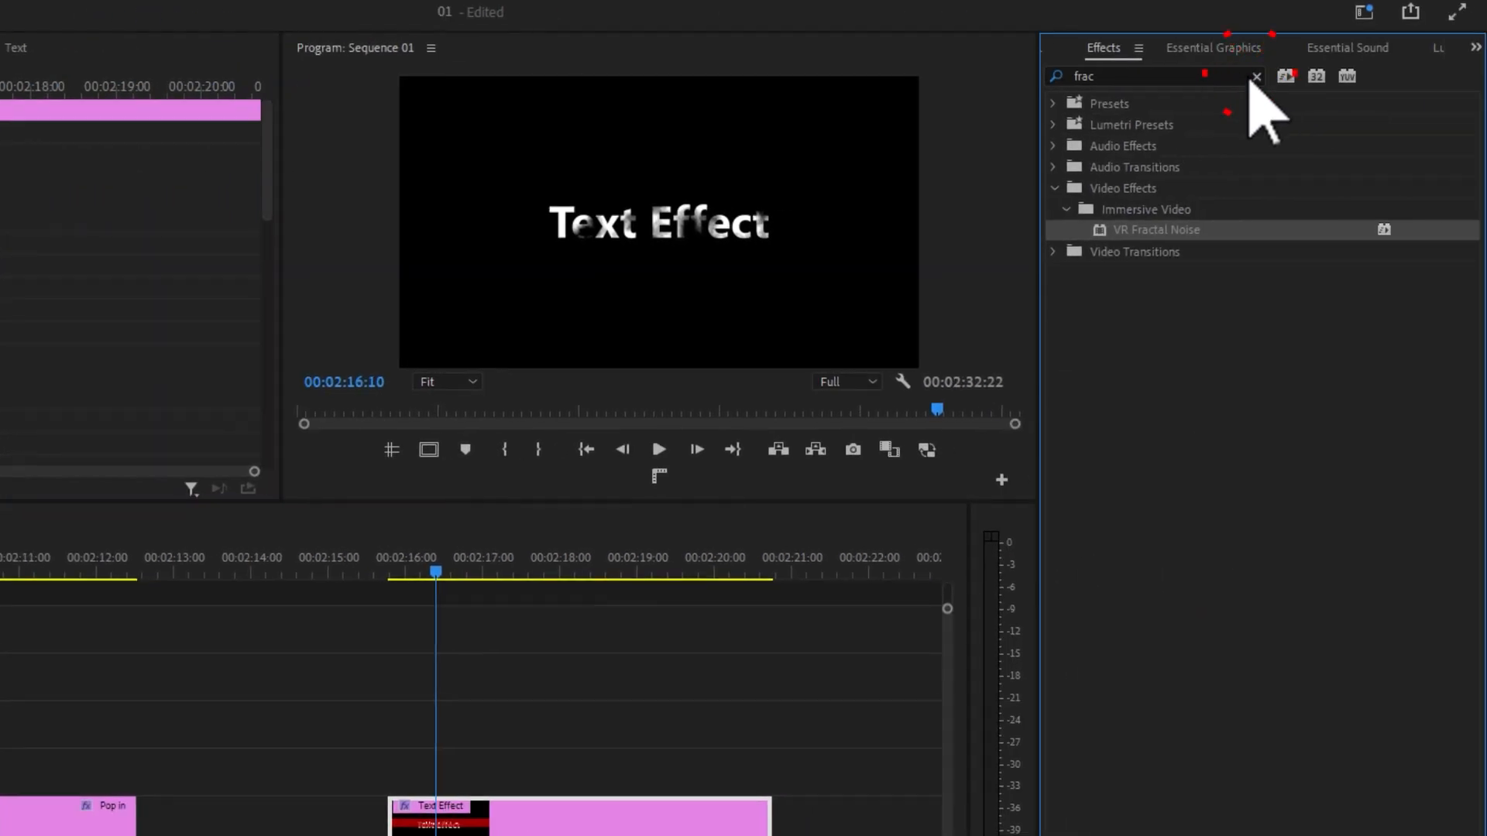
click(1258, 75)
text(war)
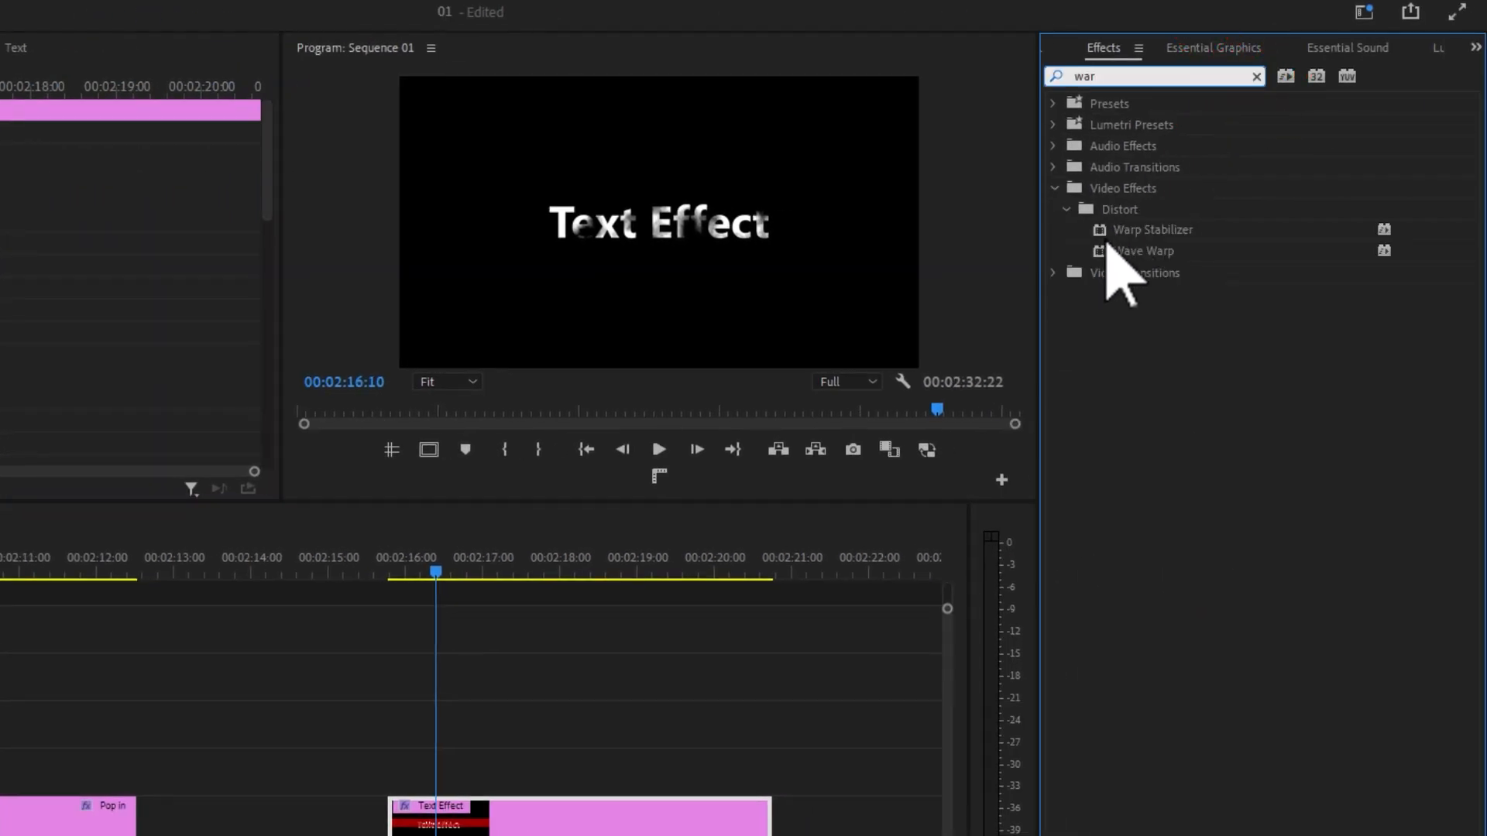
drag(1094, 253, 471, 835)
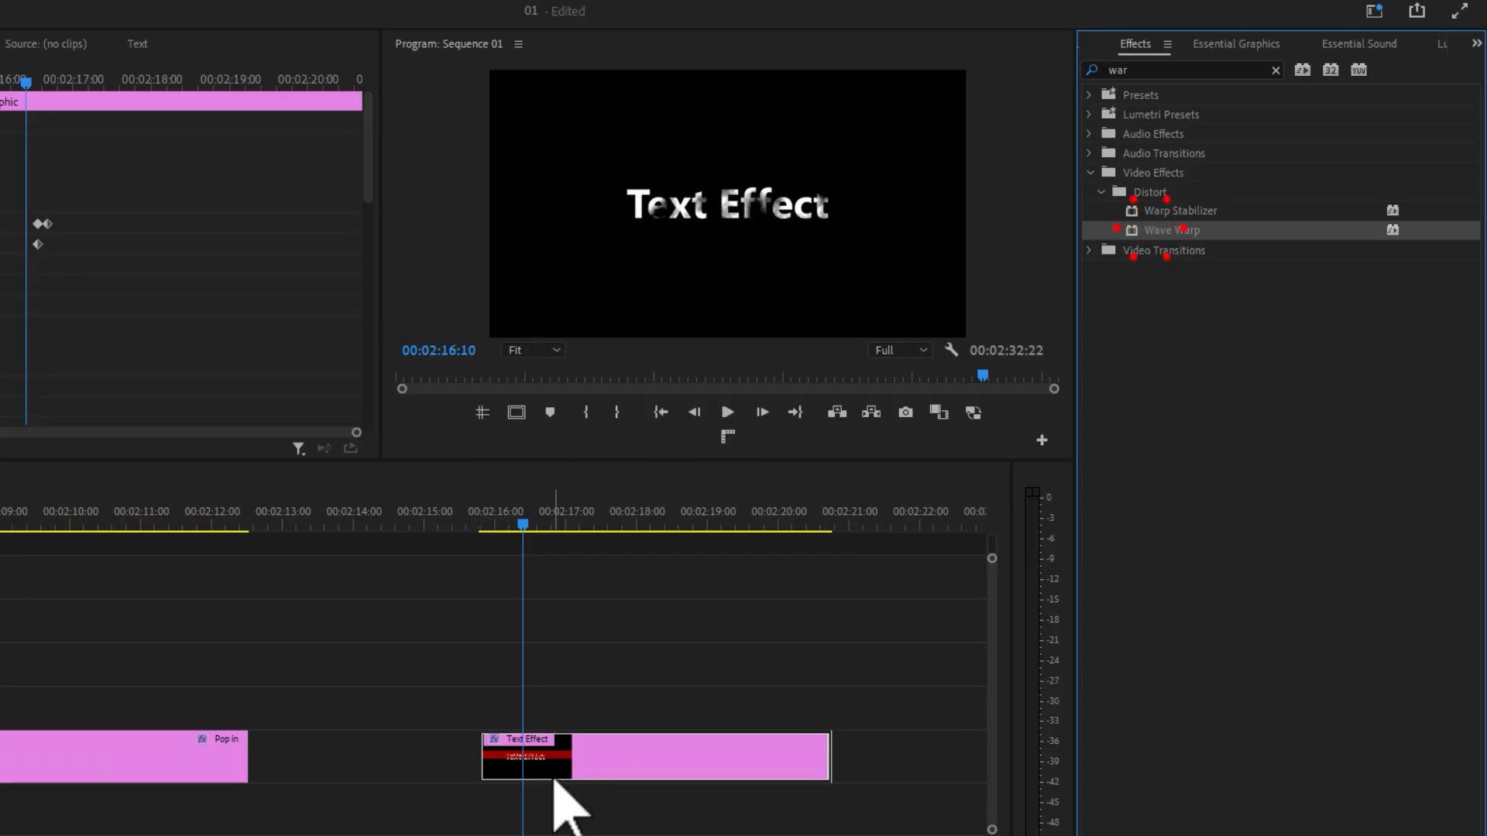
drag(571, 802, 564, 797)
click(565, 797)
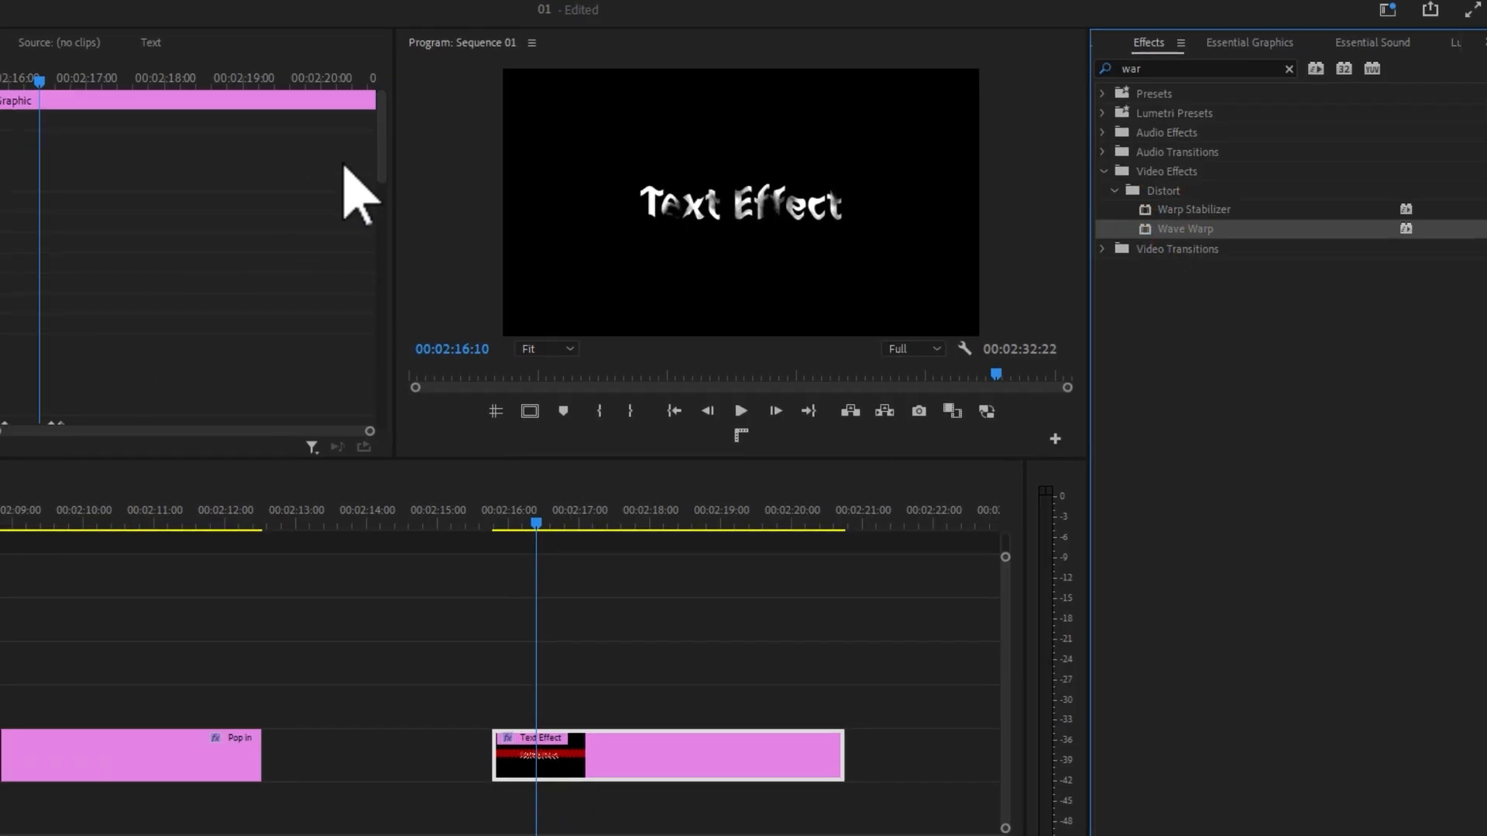
- Set the Wave Warp's Wave Height to 9 and Wave Width to 100
mouse_move(743, 130)
mouse_down()
mouse_move(731, 166)
mouse_move(736, 132)
mouse_up()
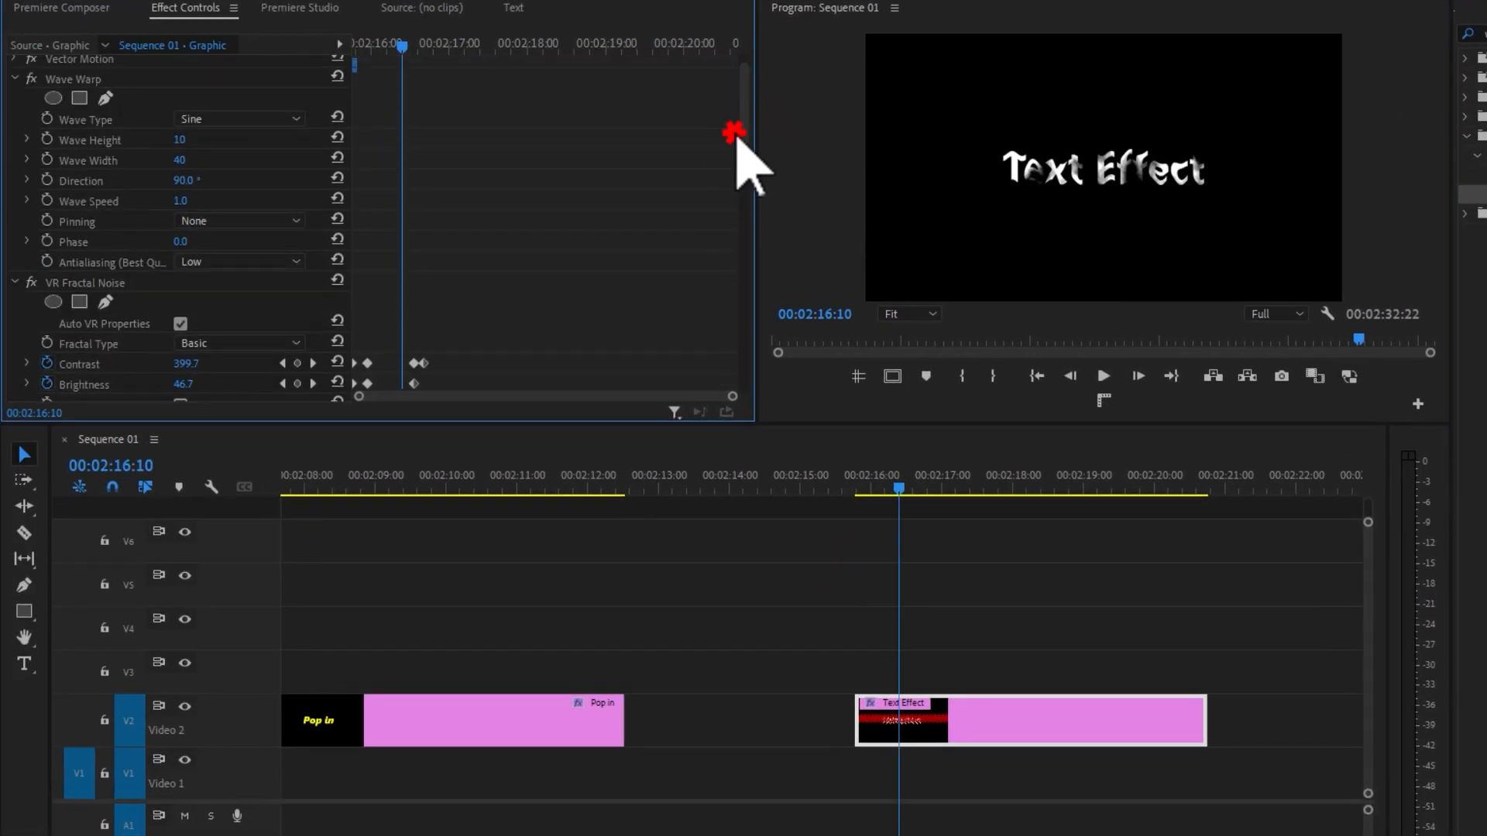
click(93, 79)
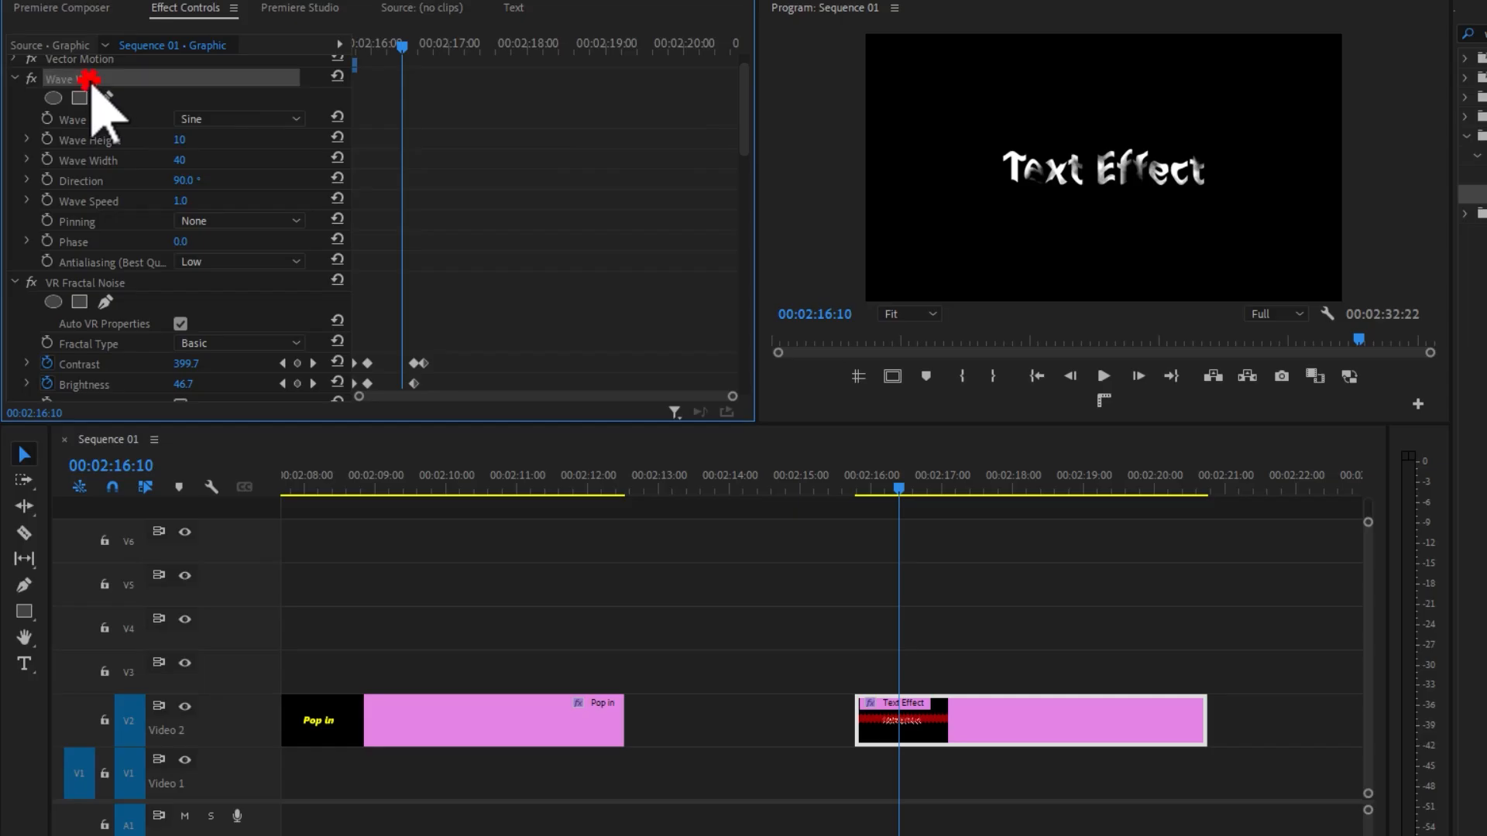
click(420, 48)
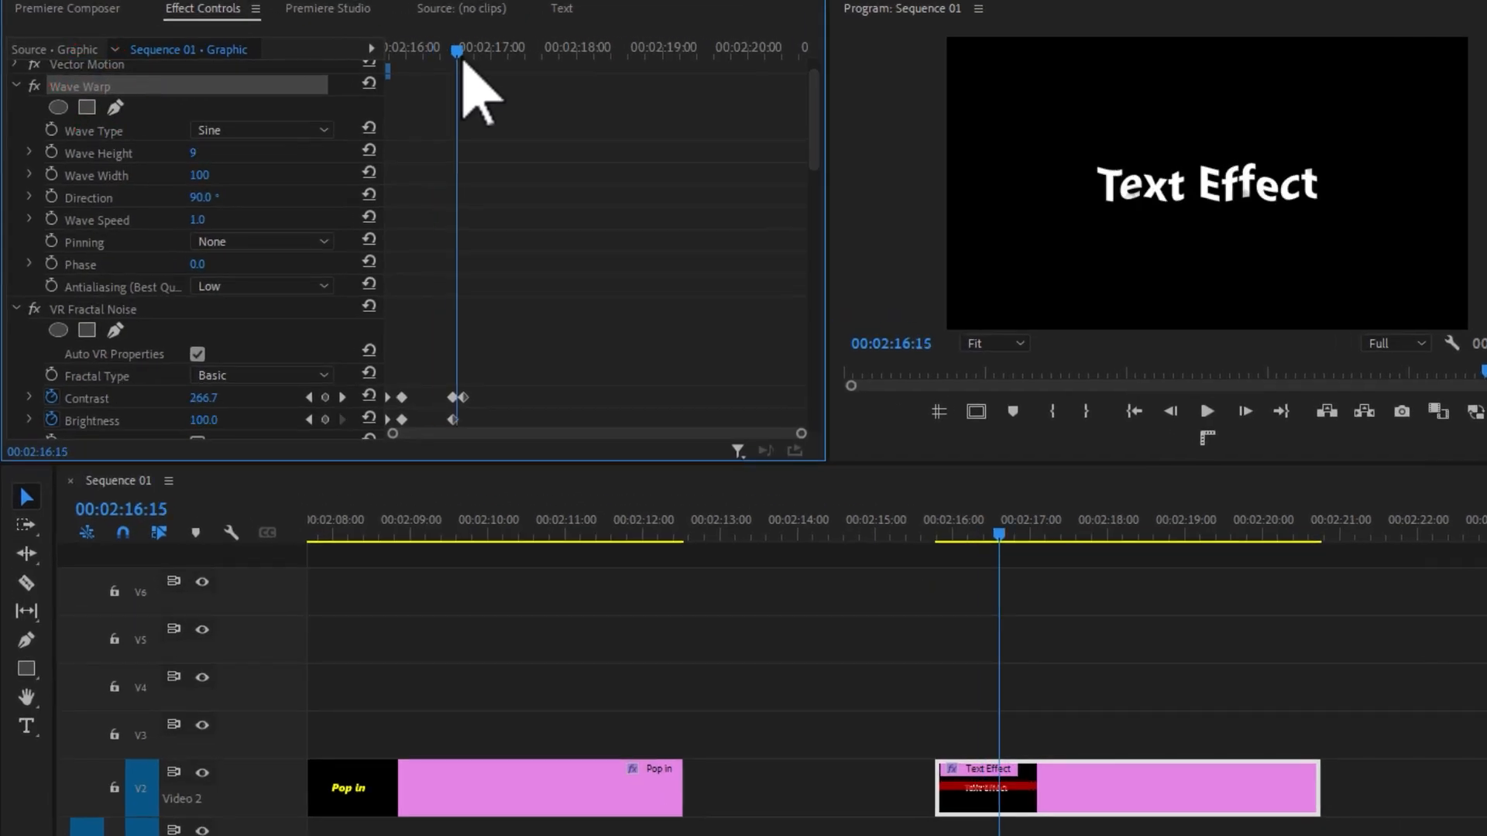
- Start Wave Height keyframing at the beginning of the clip with a value of 10
key(Up)
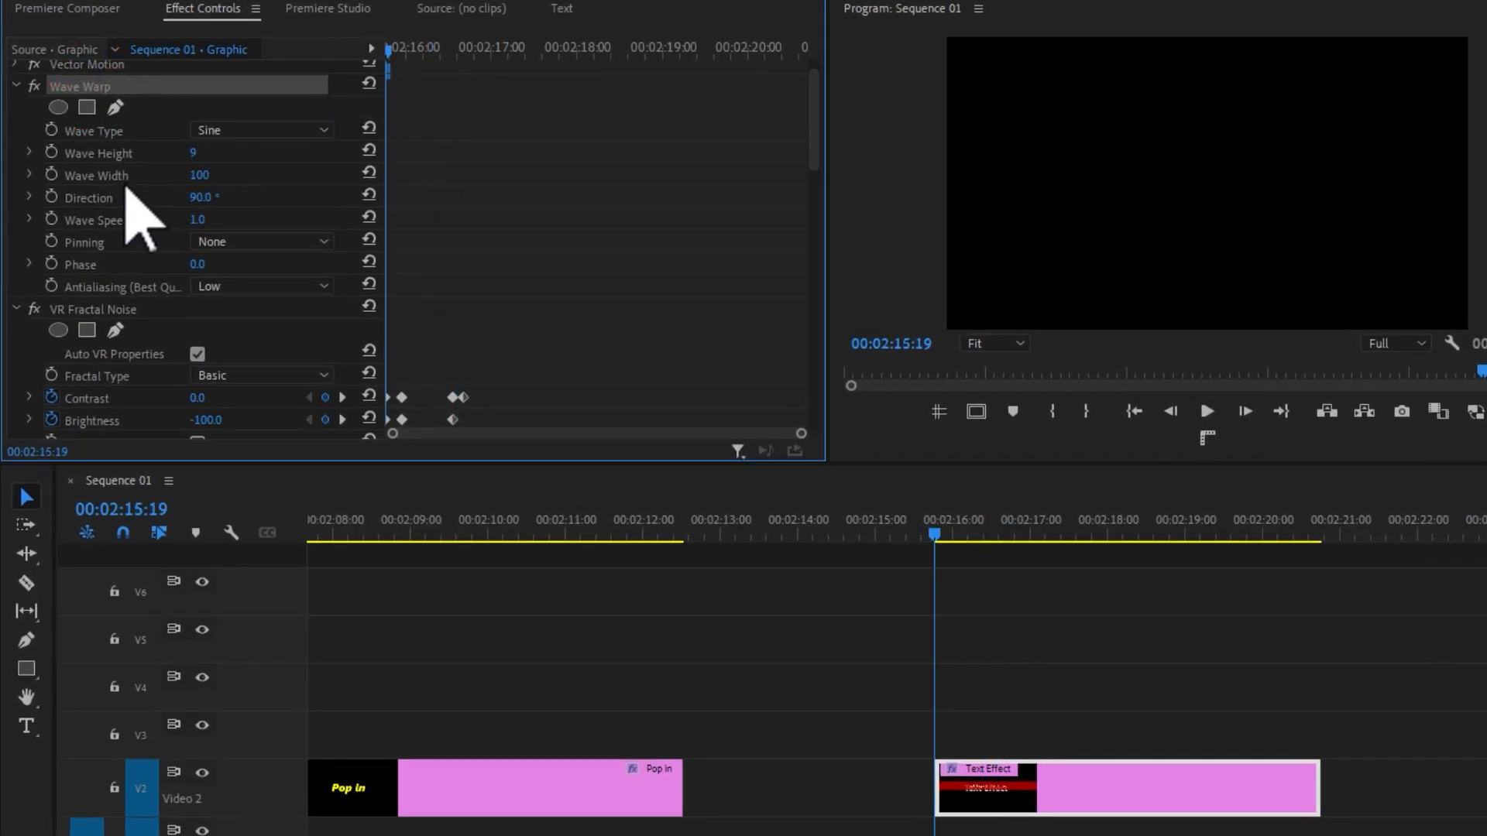
click(206, 175)
click(51, 152)
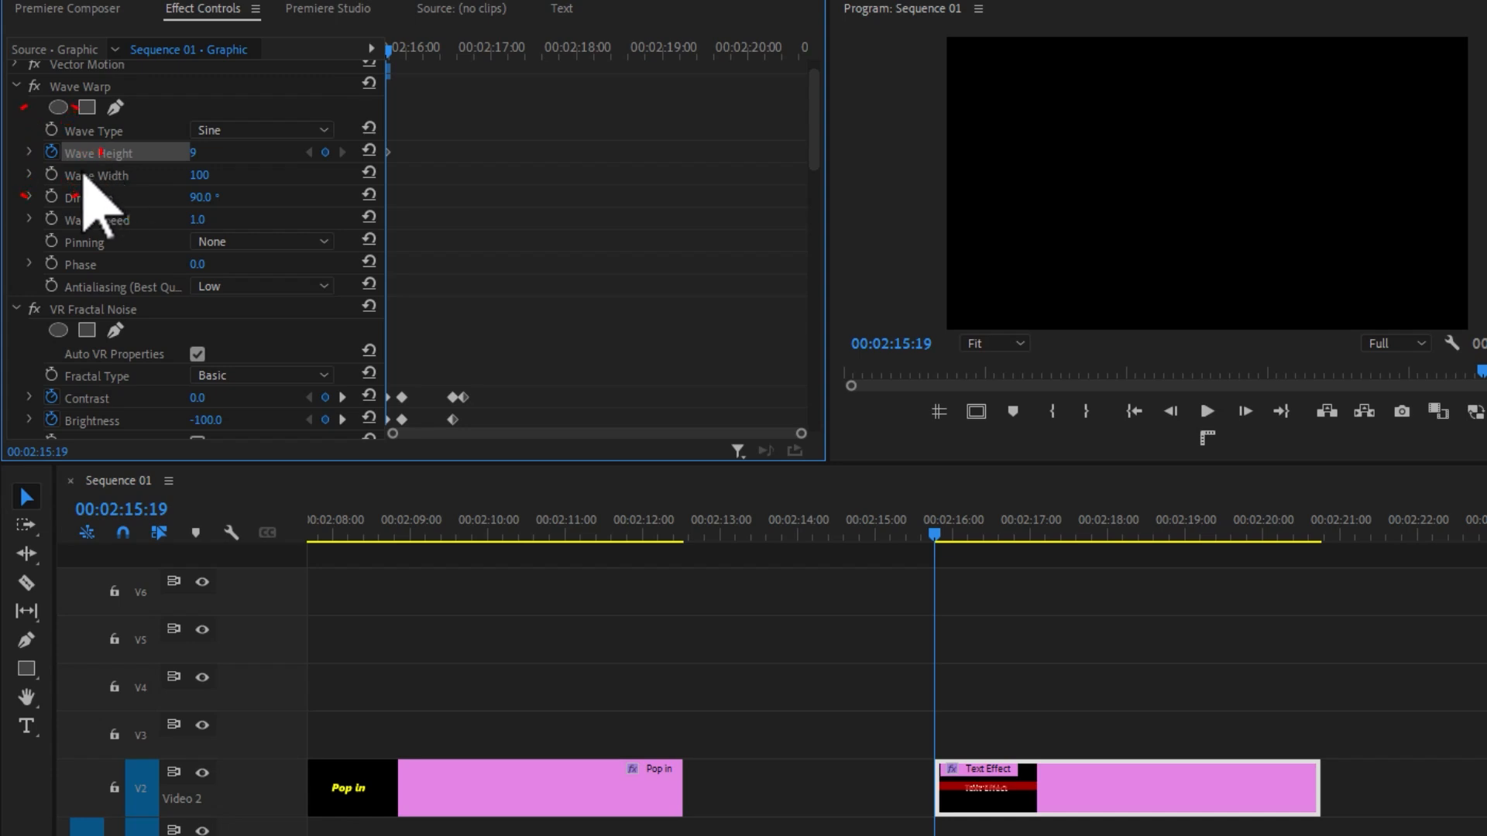
click(194, 153)
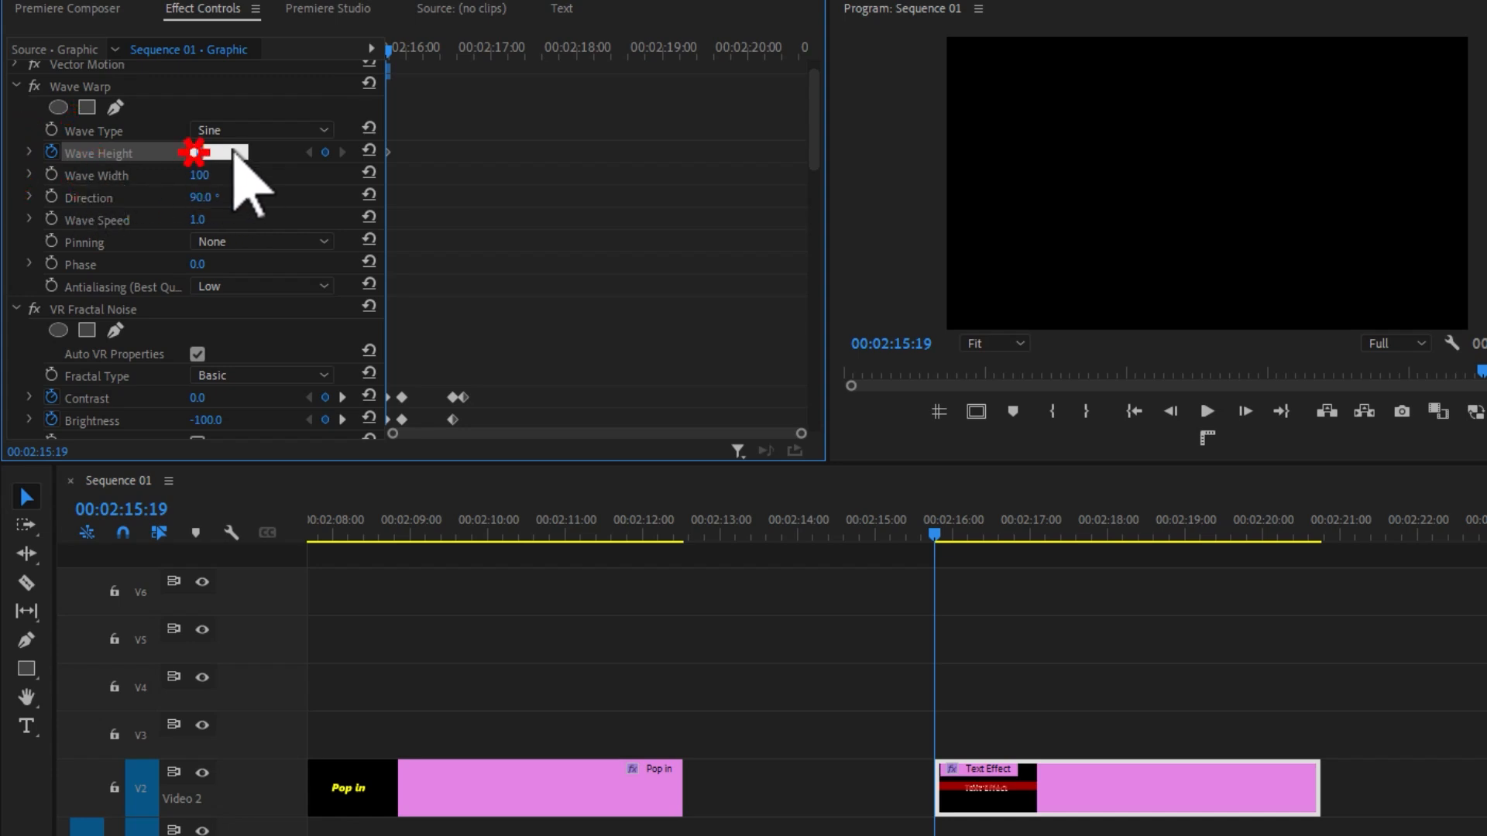
text(10)
- Preview the warp, then keyframe Wave Height at 0 at 00:02:16:14
drag(465, 51, 354, 66)
key(space)
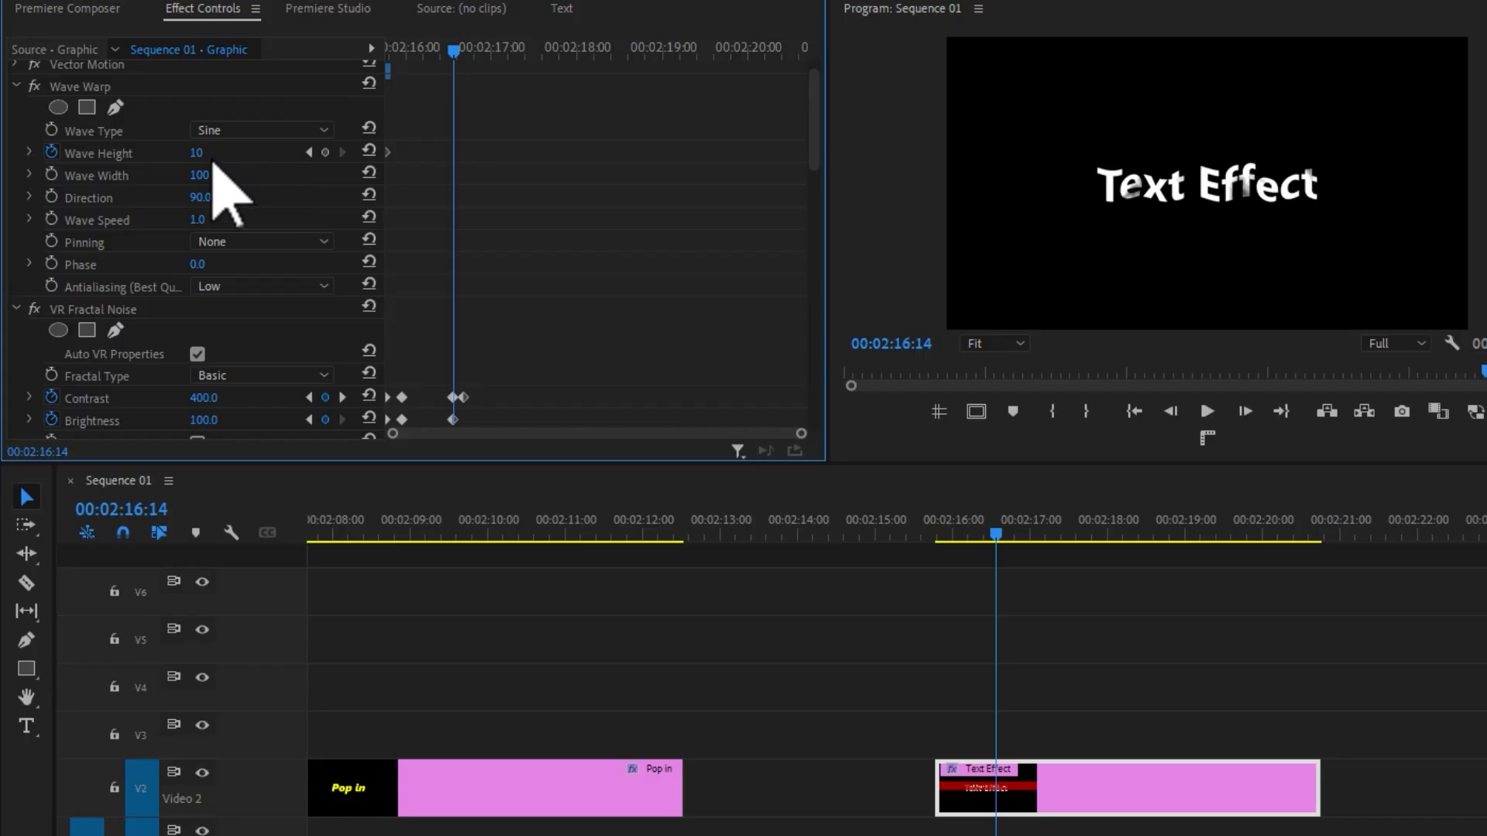
drag(201, 154, 184, 153)
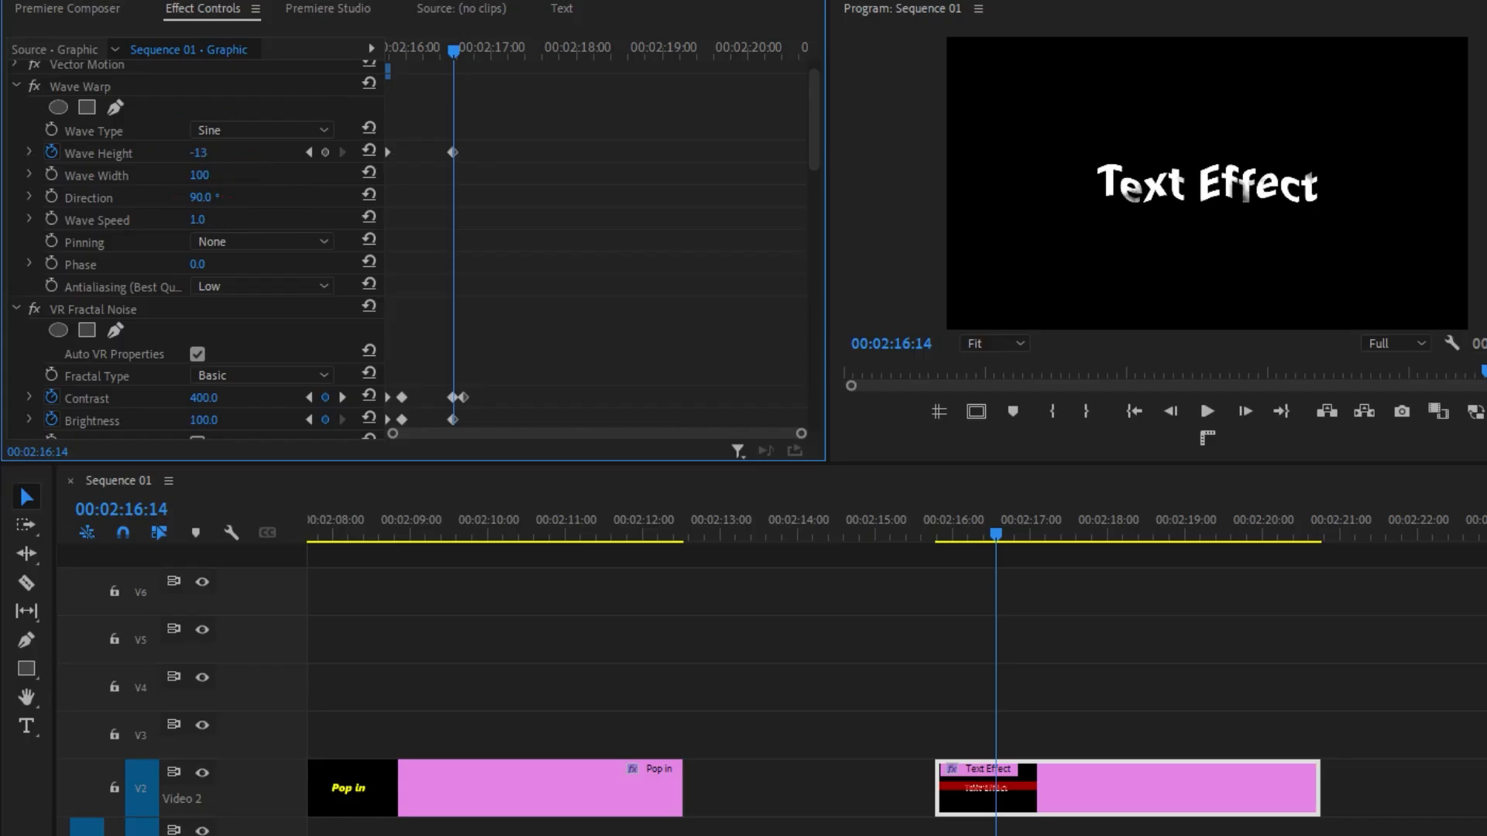
key(Return)
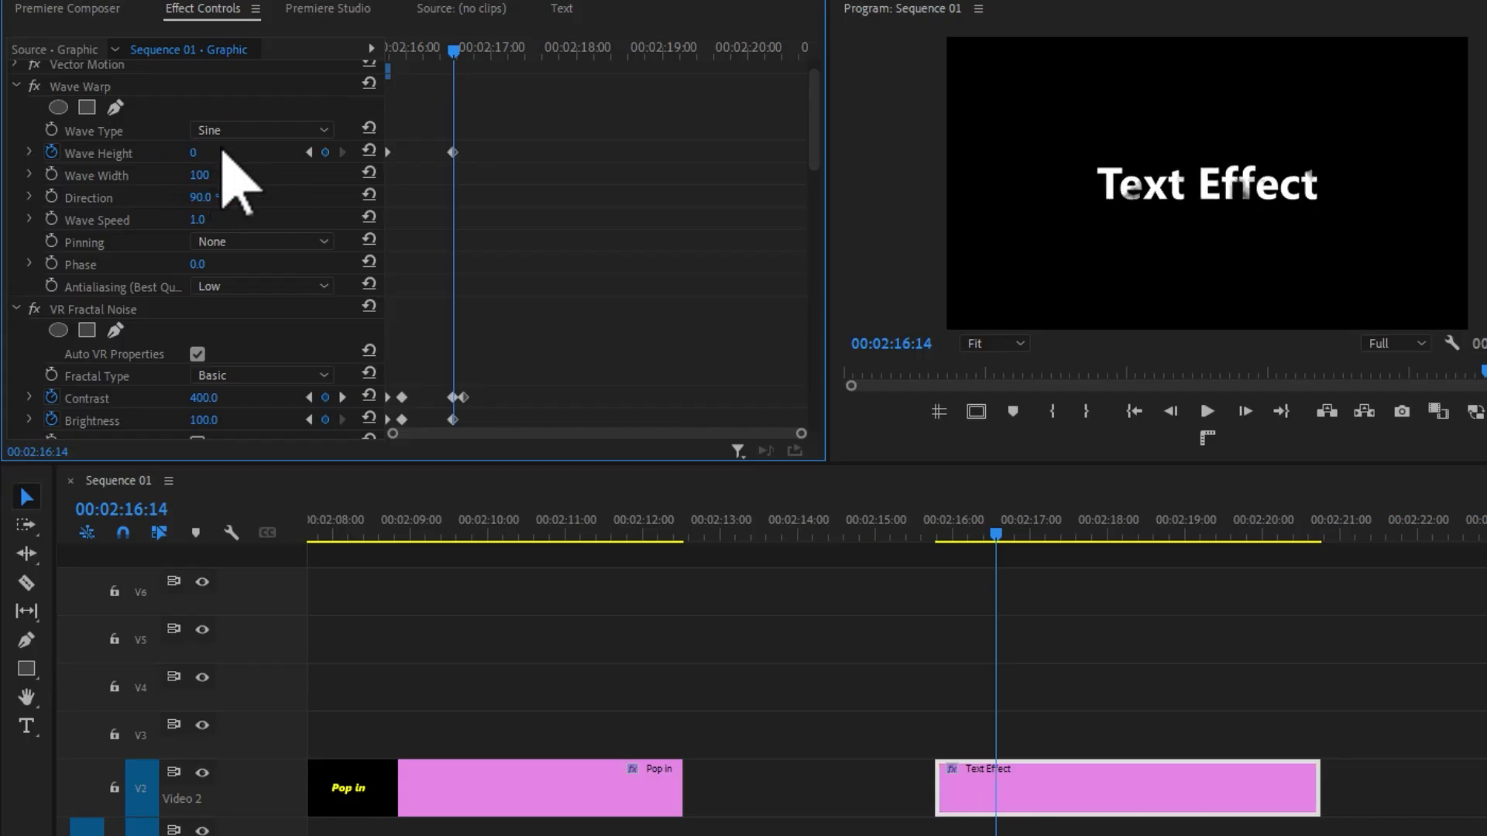
- Play the finished "Text Effect" reveal with fractal noise and wave warp repeatedly from its start
drag(459, 49, 365, 73)
key(space)
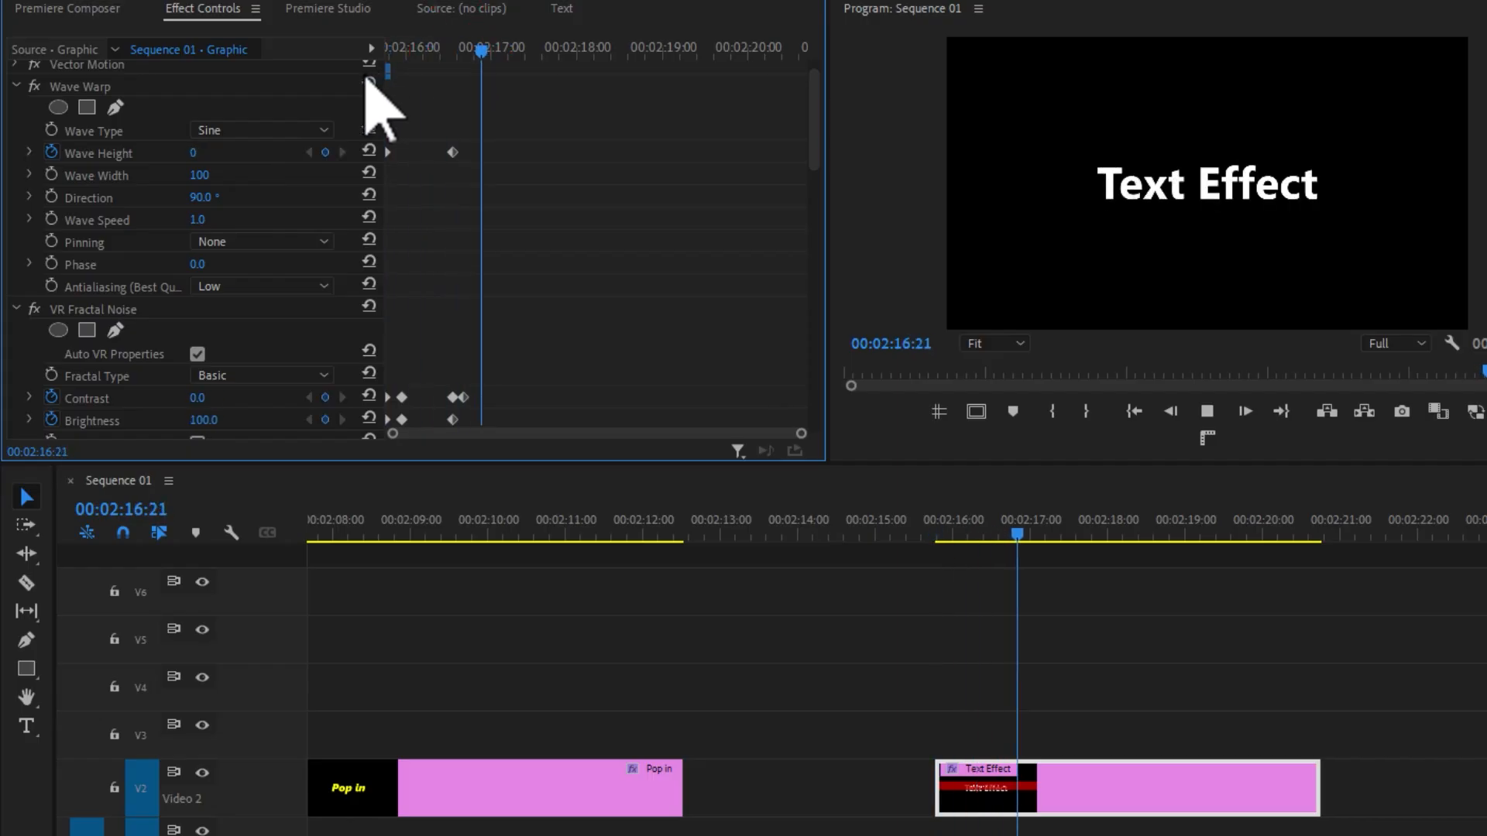
key(space)
key(space)
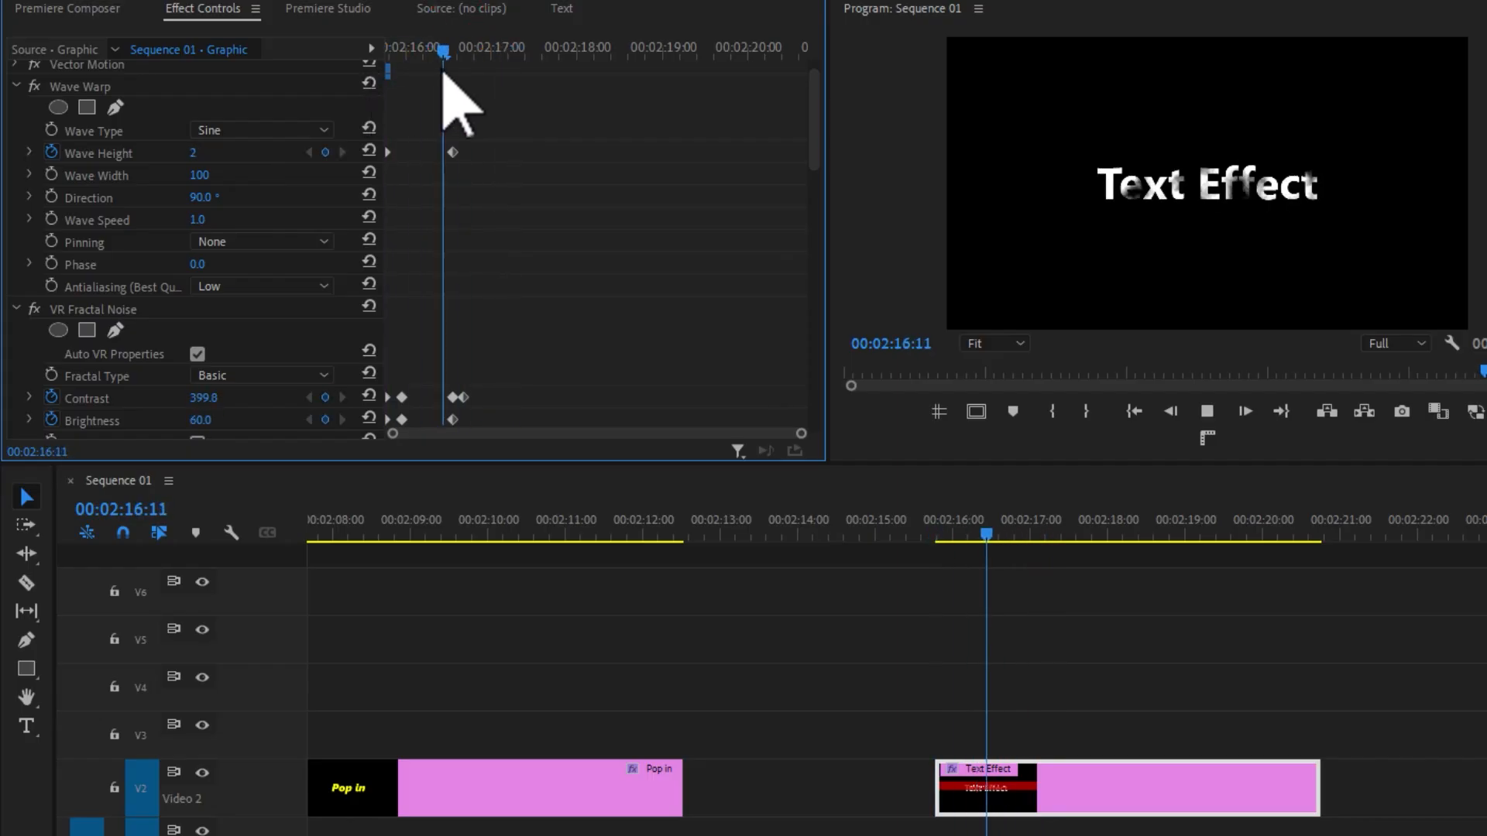
click(941, 536)
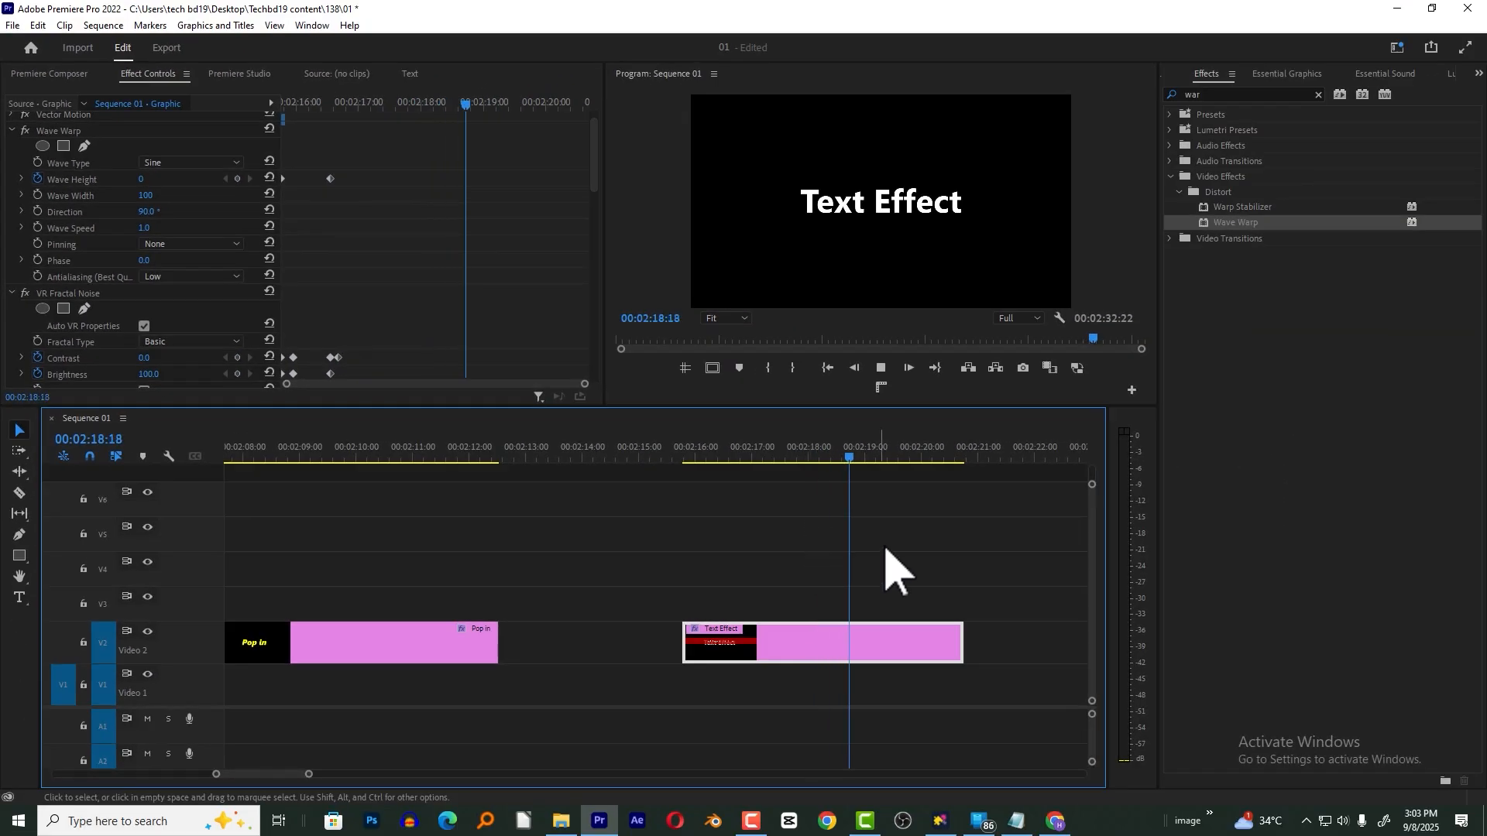
click(852, 629)
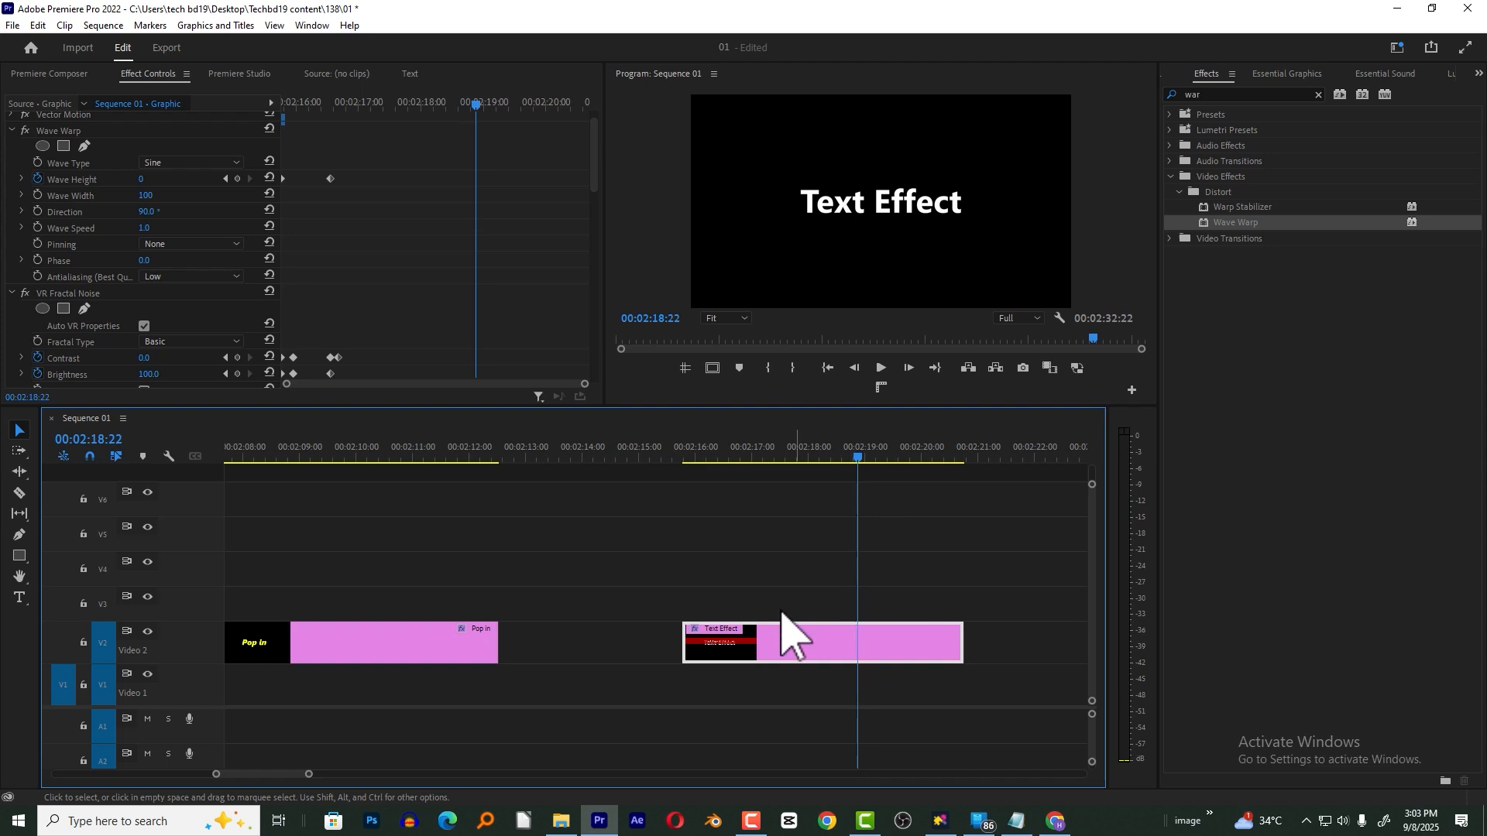
drag(309, 774, 346, 774)
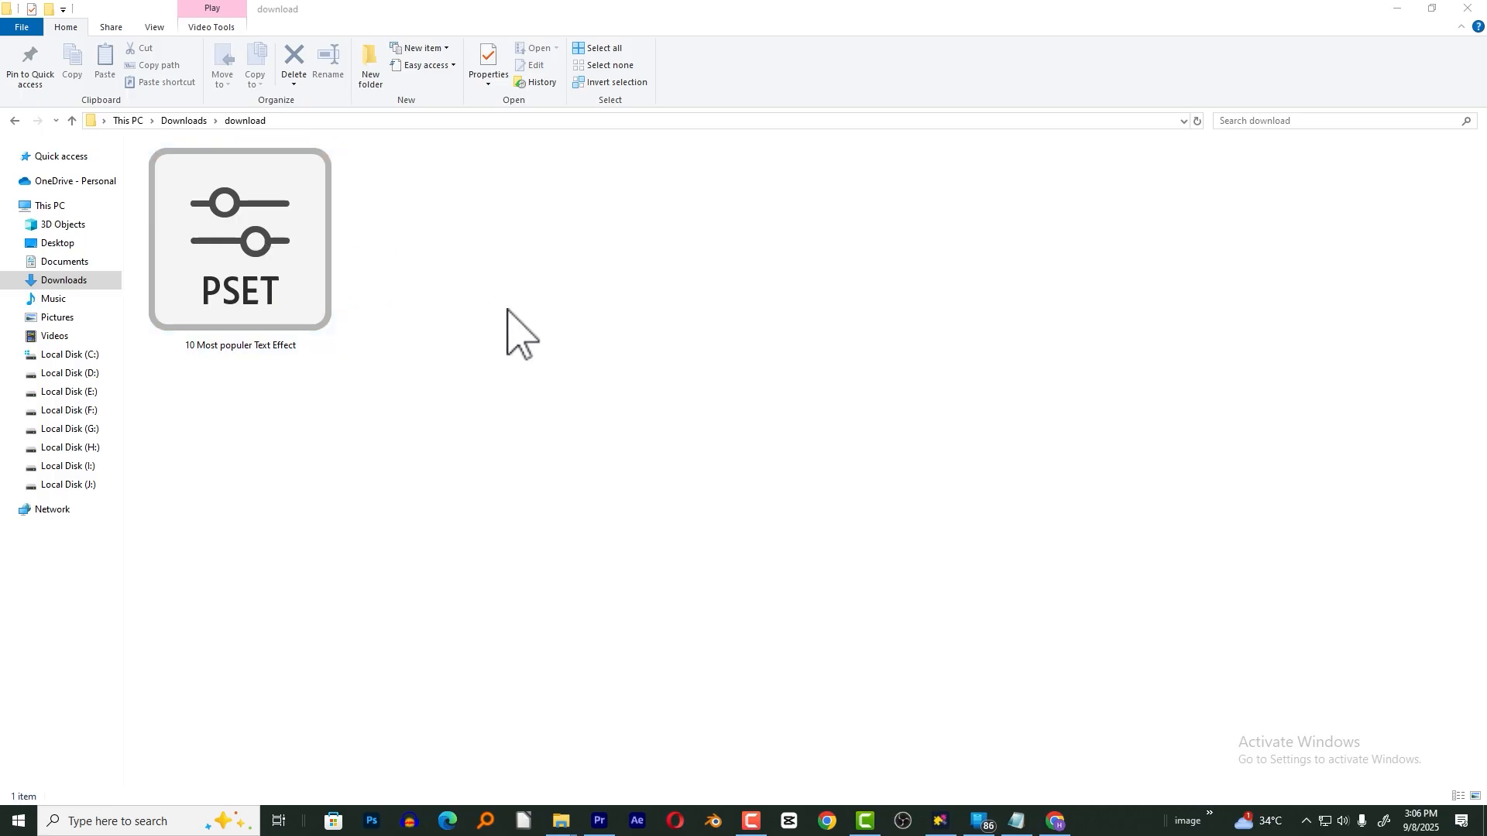
- Switch to Premiere Pro and import the "10 Most populer Text Effect" preset file into the effect presets
click(600, 821)
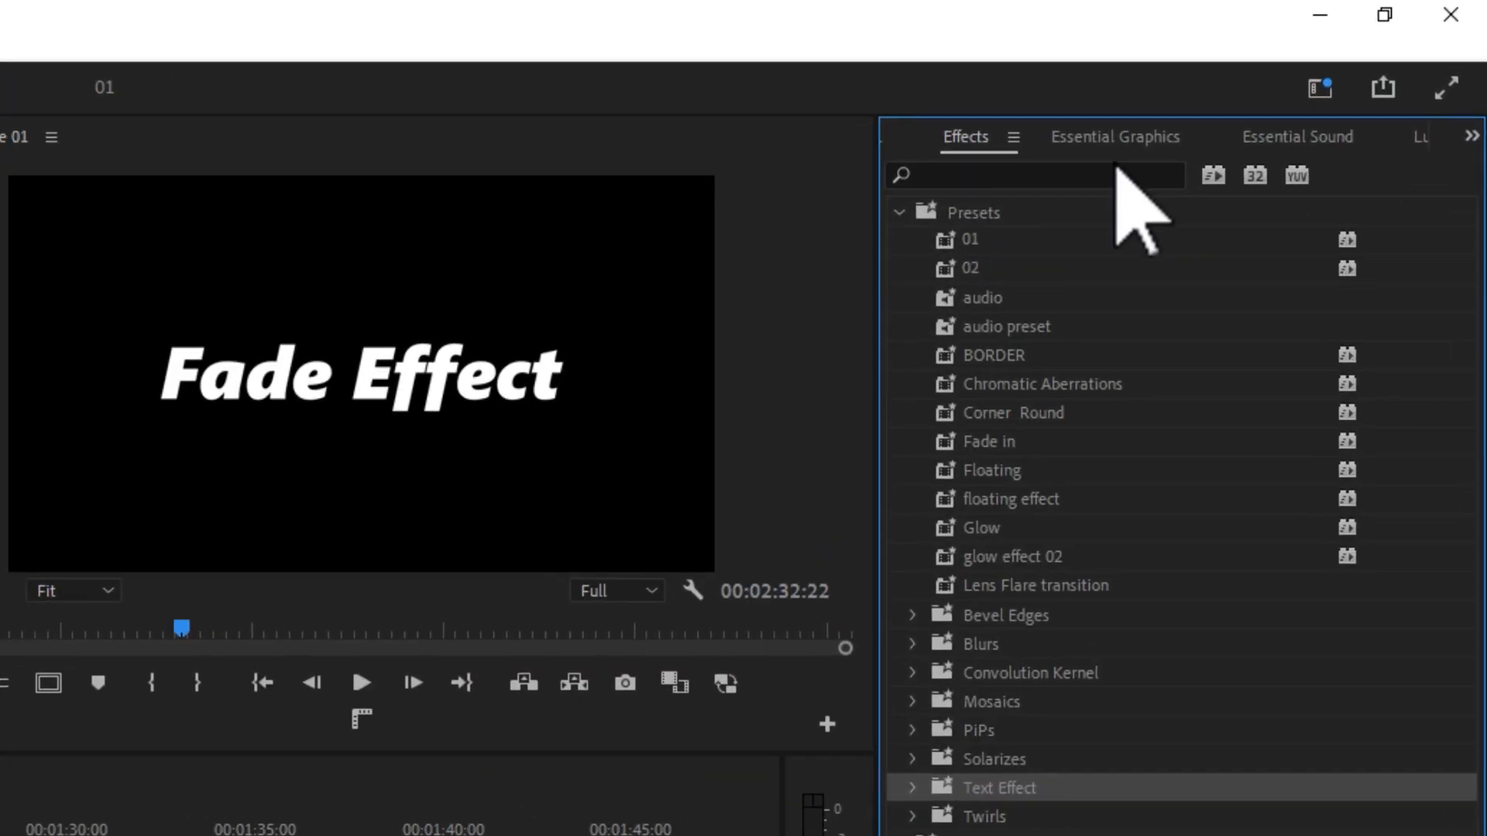
click(1171, 113)
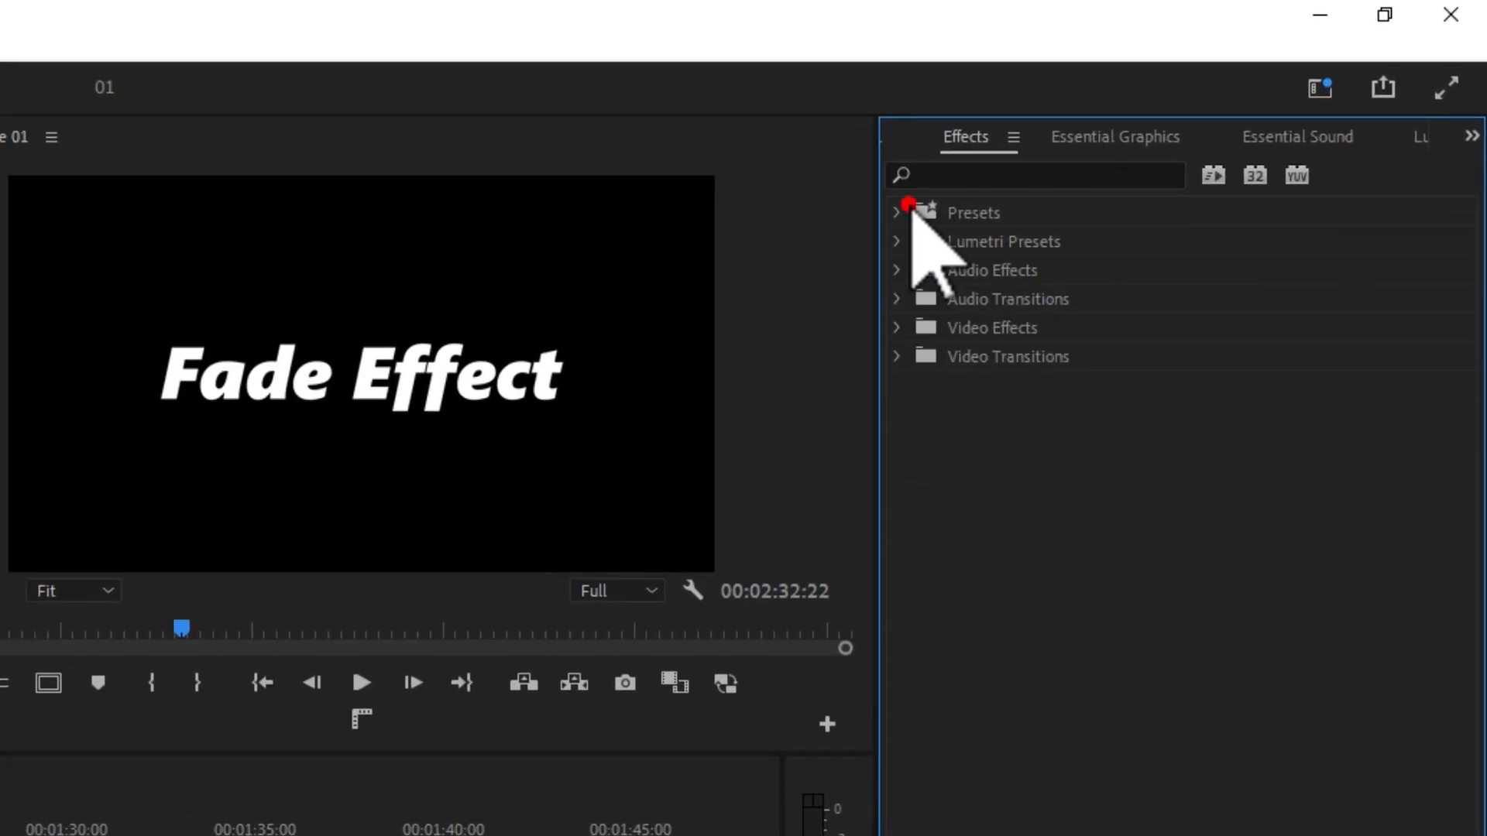
click(1013, 140)
click(964, 218)
right_click(964, 218)
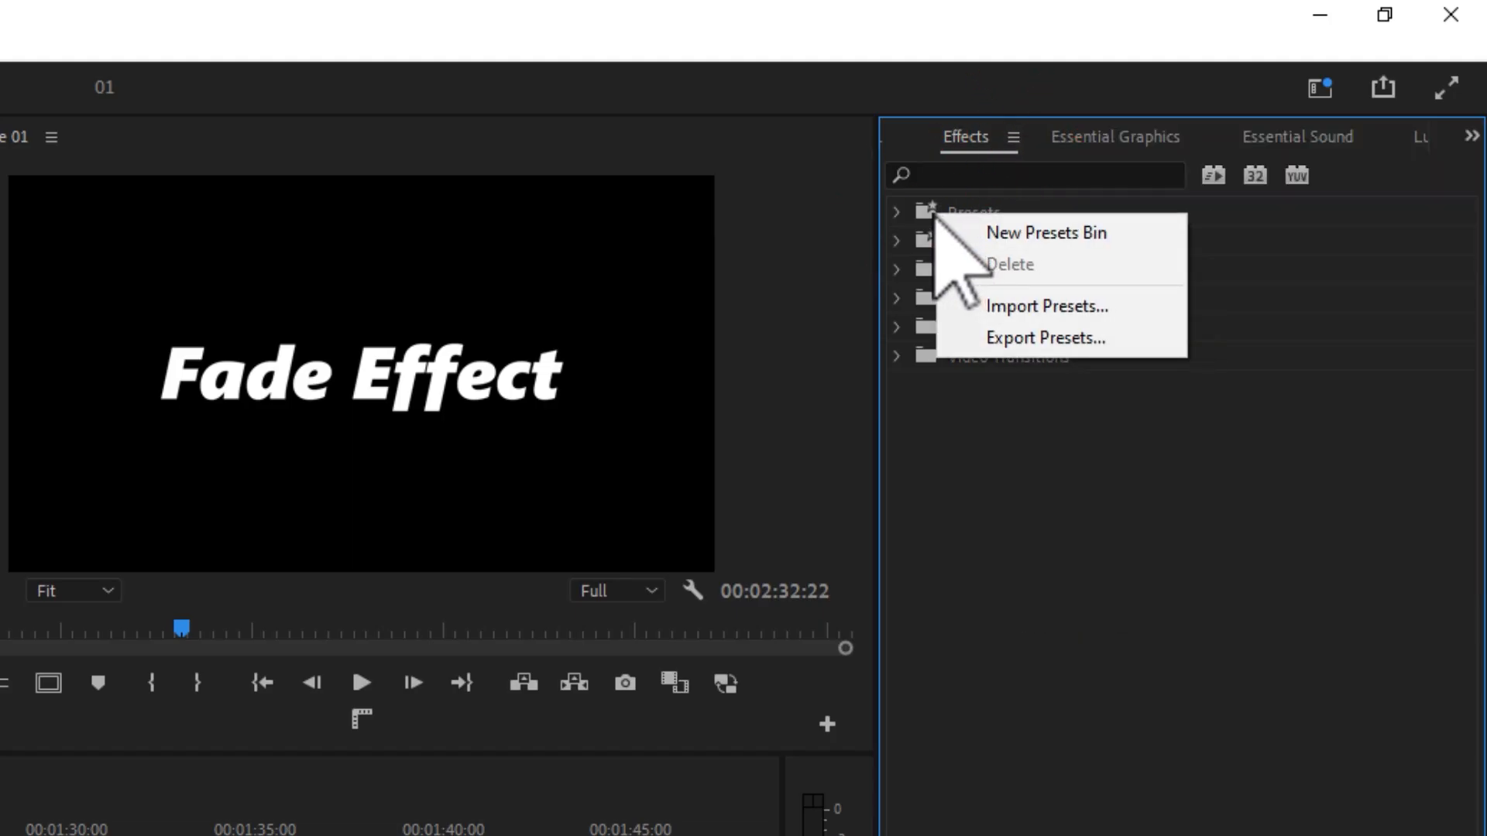
click(1094, 306)
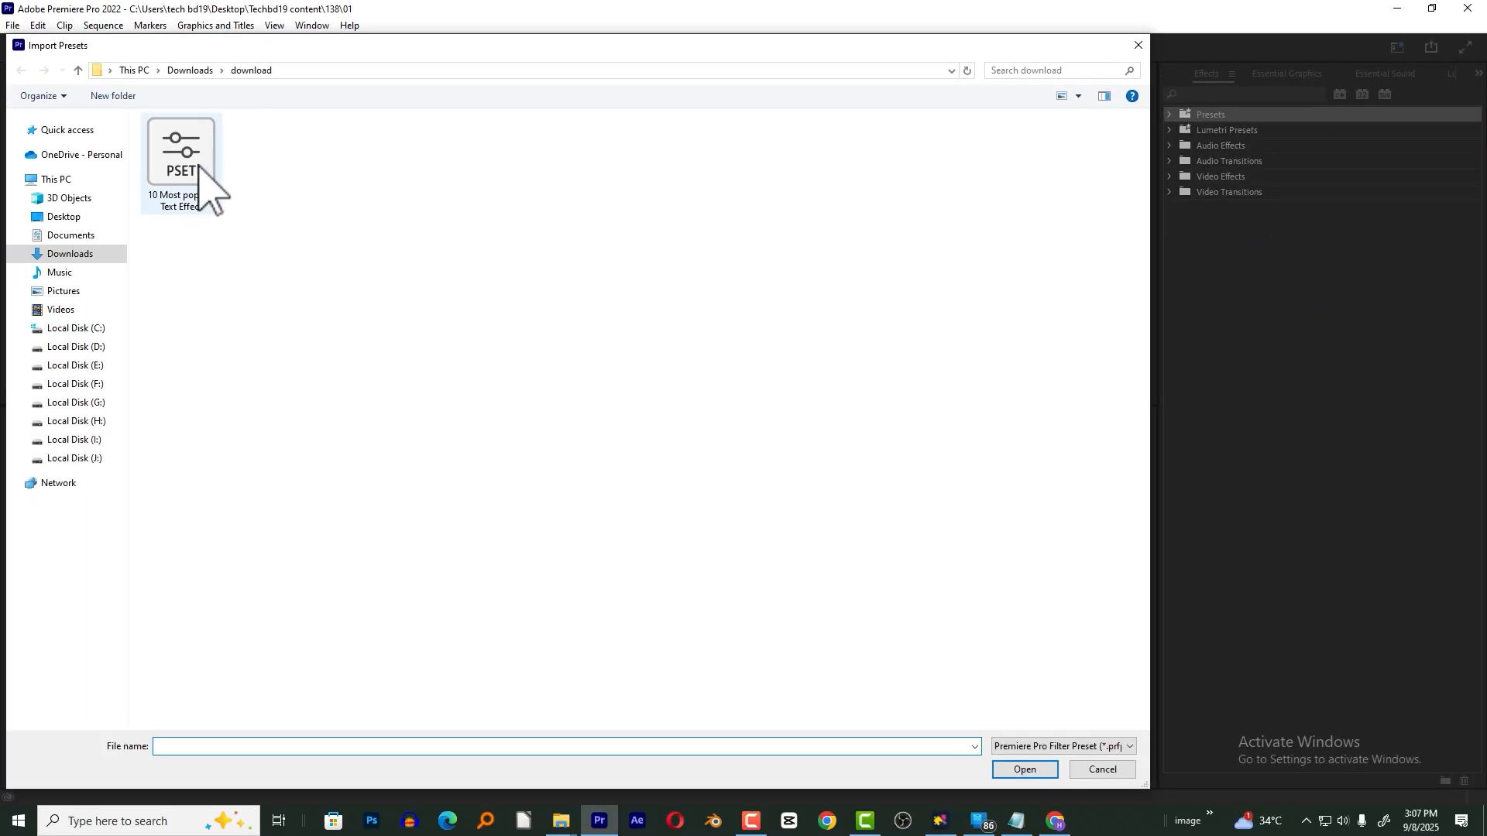
double_click(191, 164)
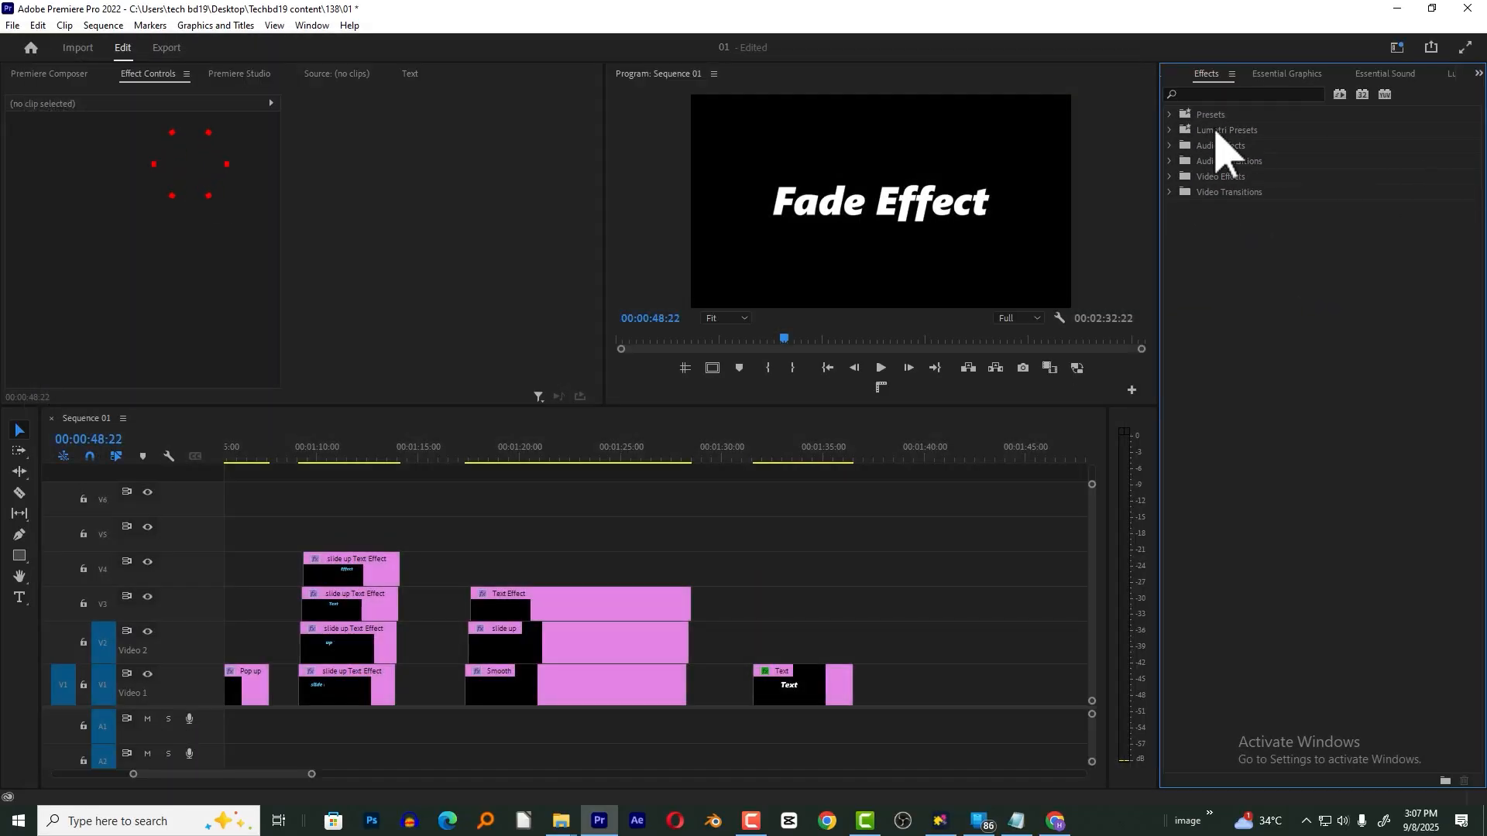
- Expand the imported Text Effect presets to show the contents of the "Text animation in" folder
click(1170, 114)
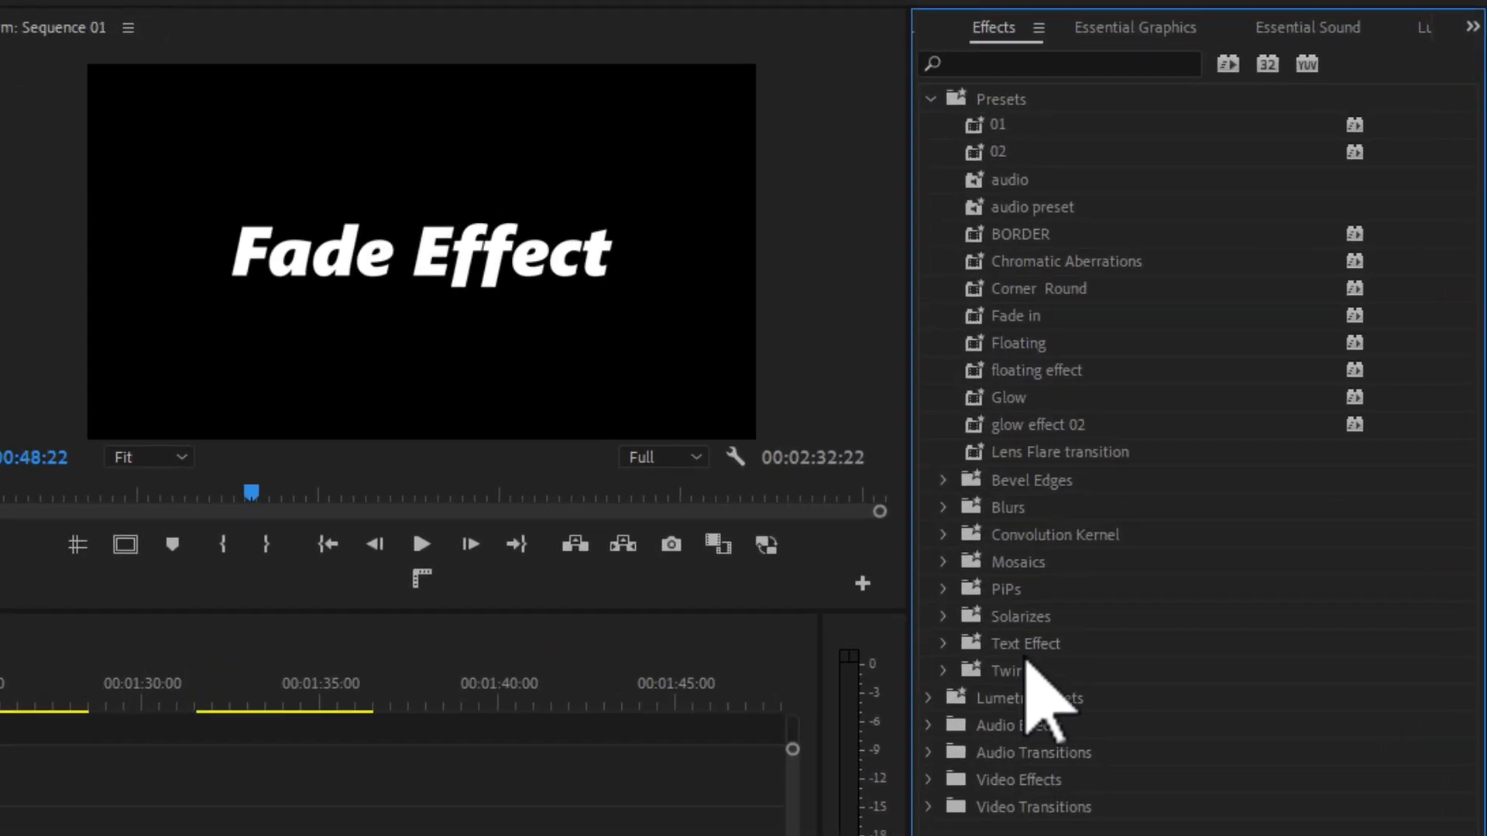
double_click(1222, 424)
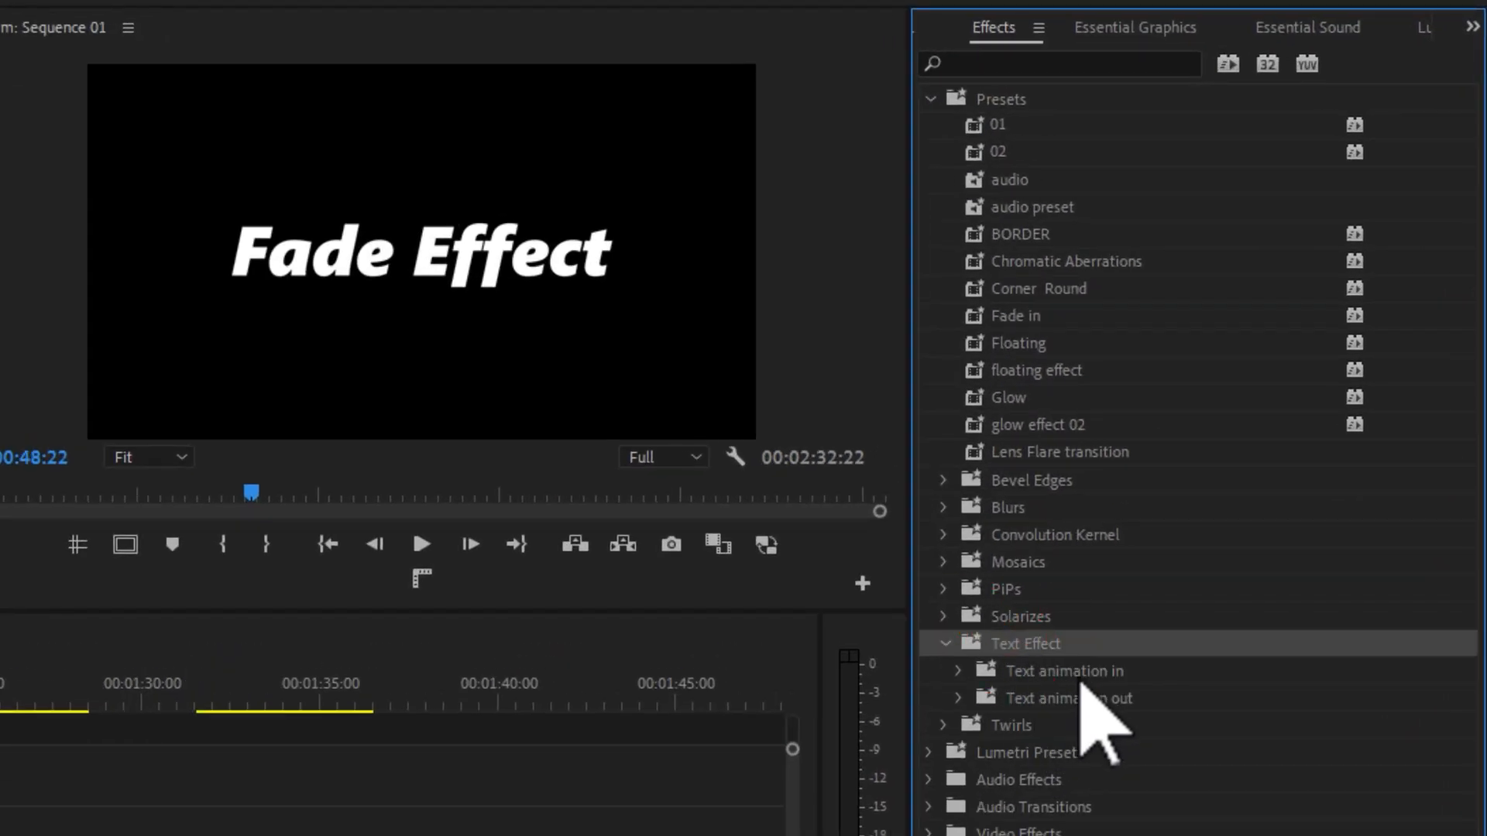
click(1057, 671)
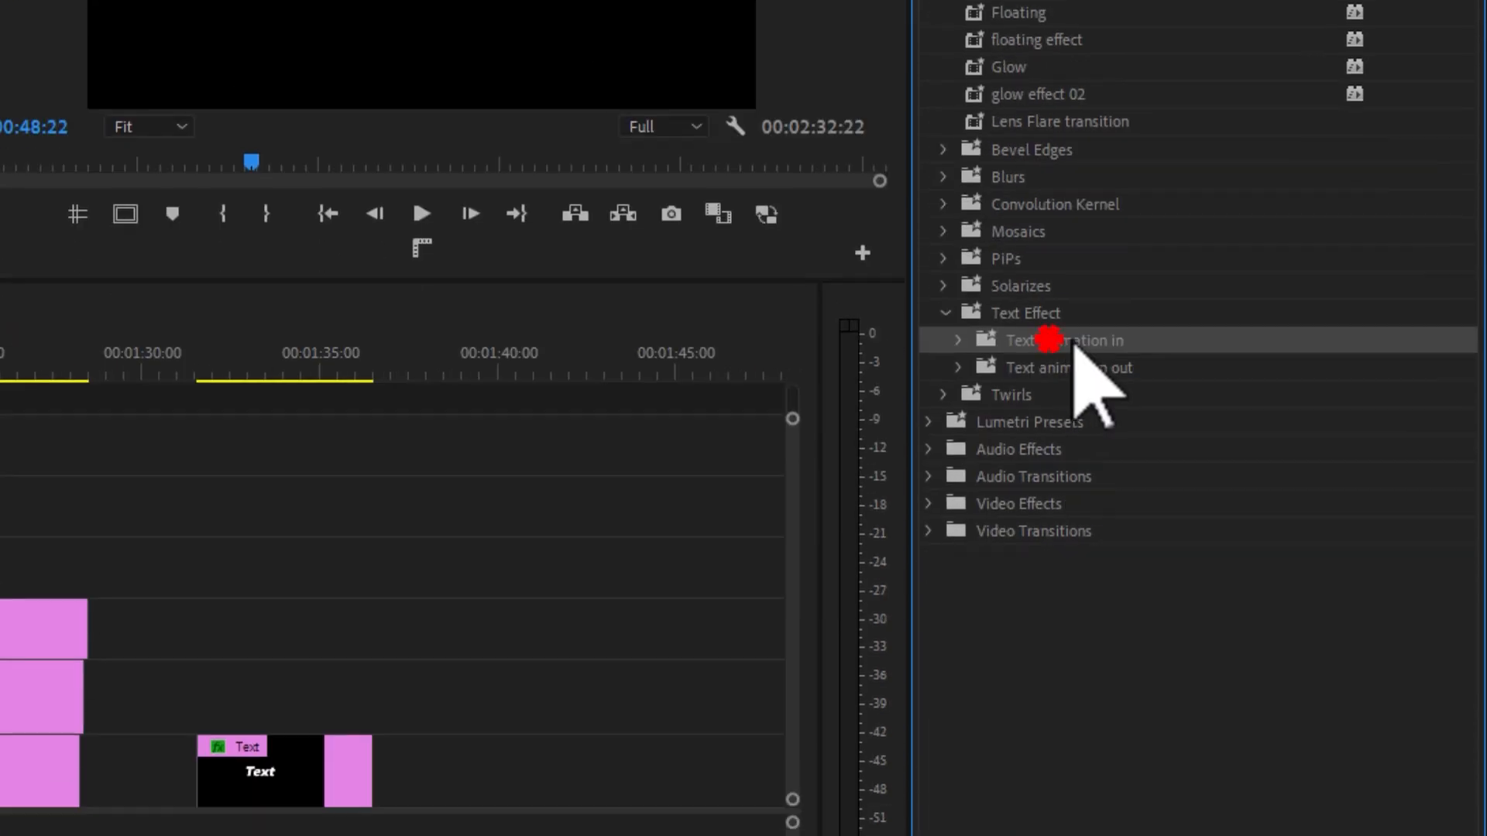
double_click(1057, 340)
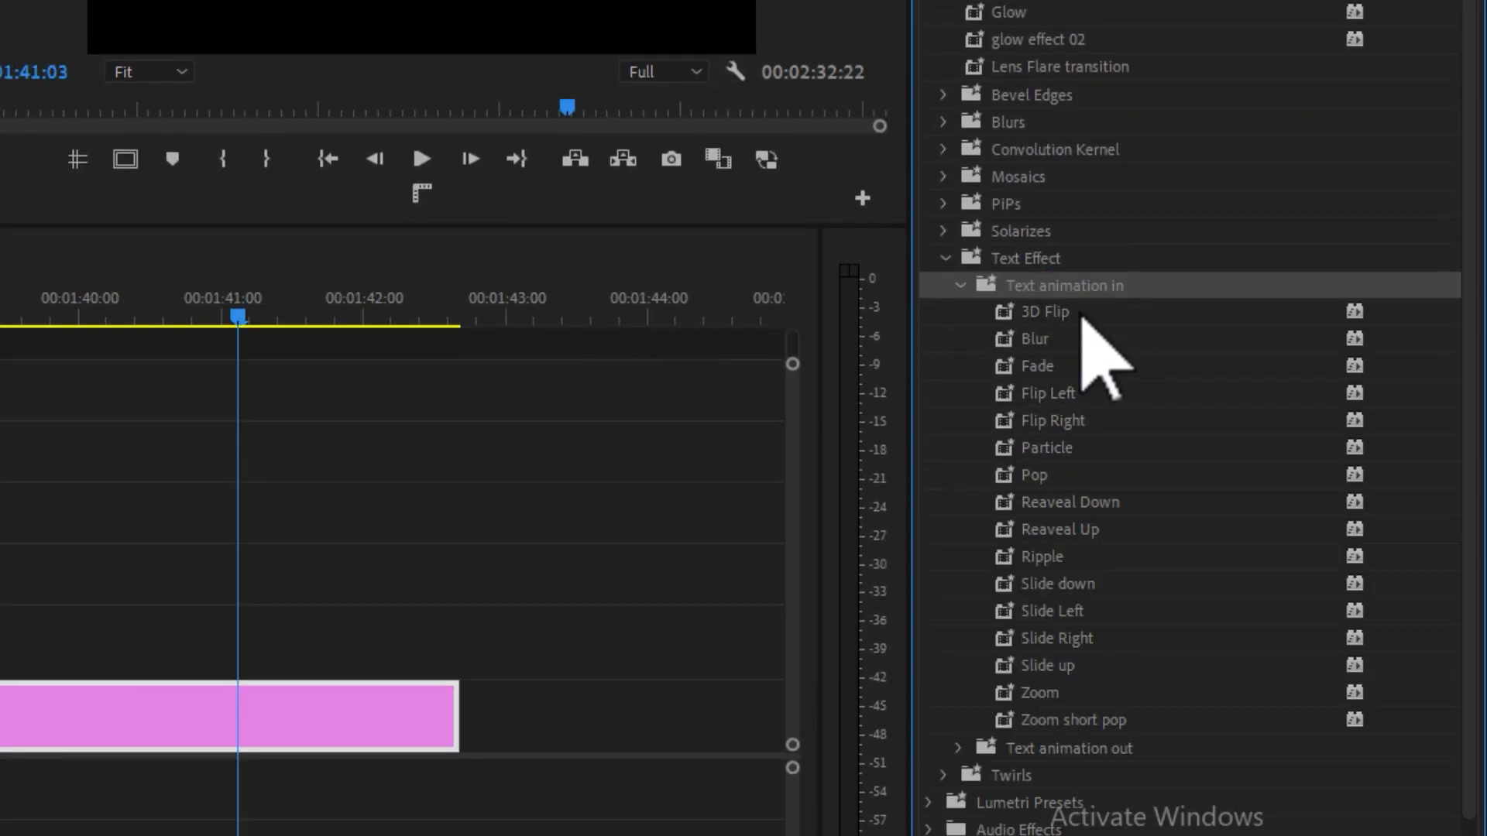
- Apply the 3D Flip entrance preset to the "Text" clip and play it from the clip's start
drag(1039, 315, 4, 697)
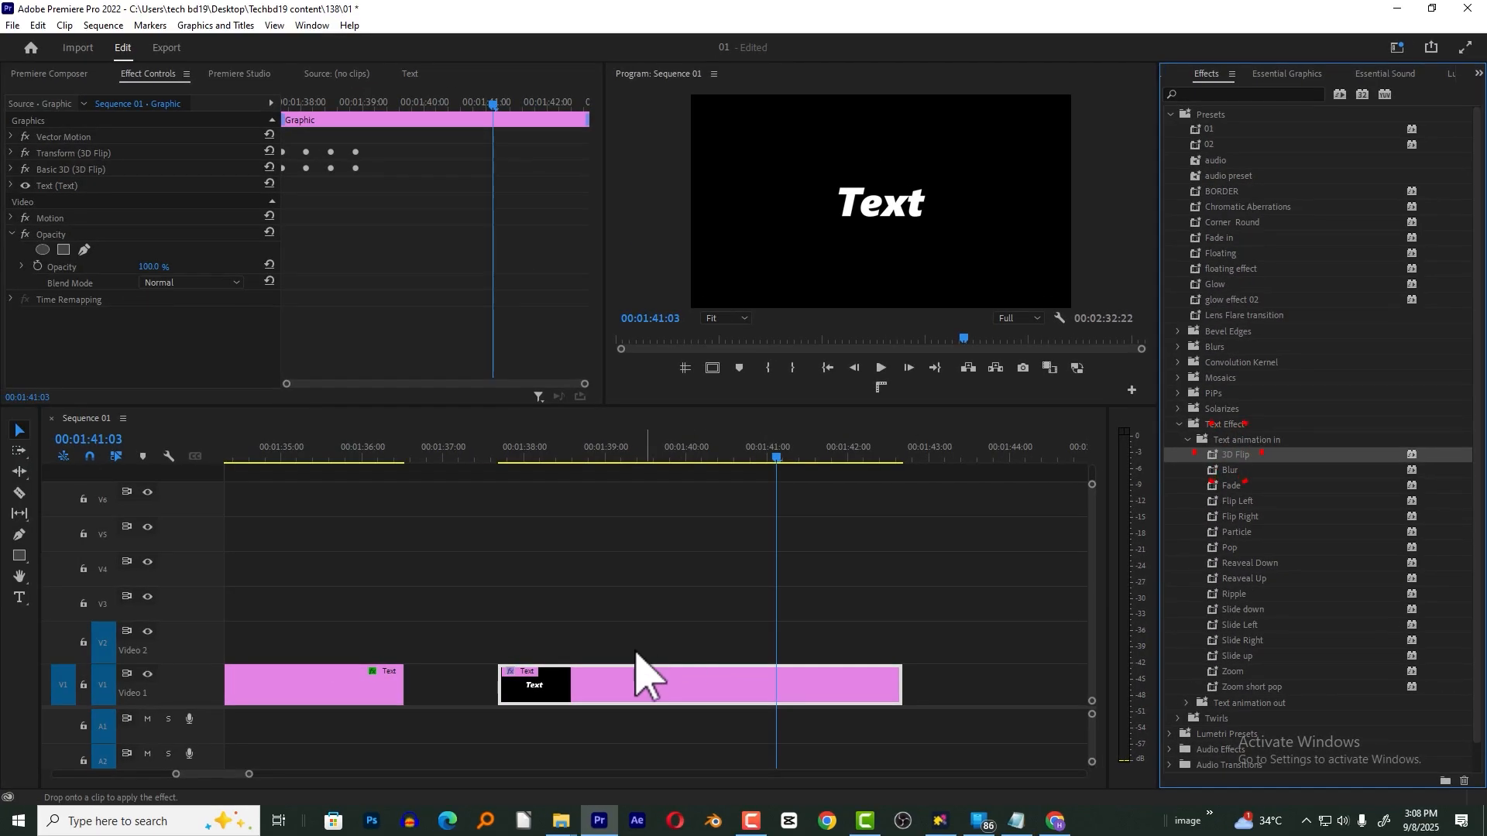
click(496, 454)
key(space)
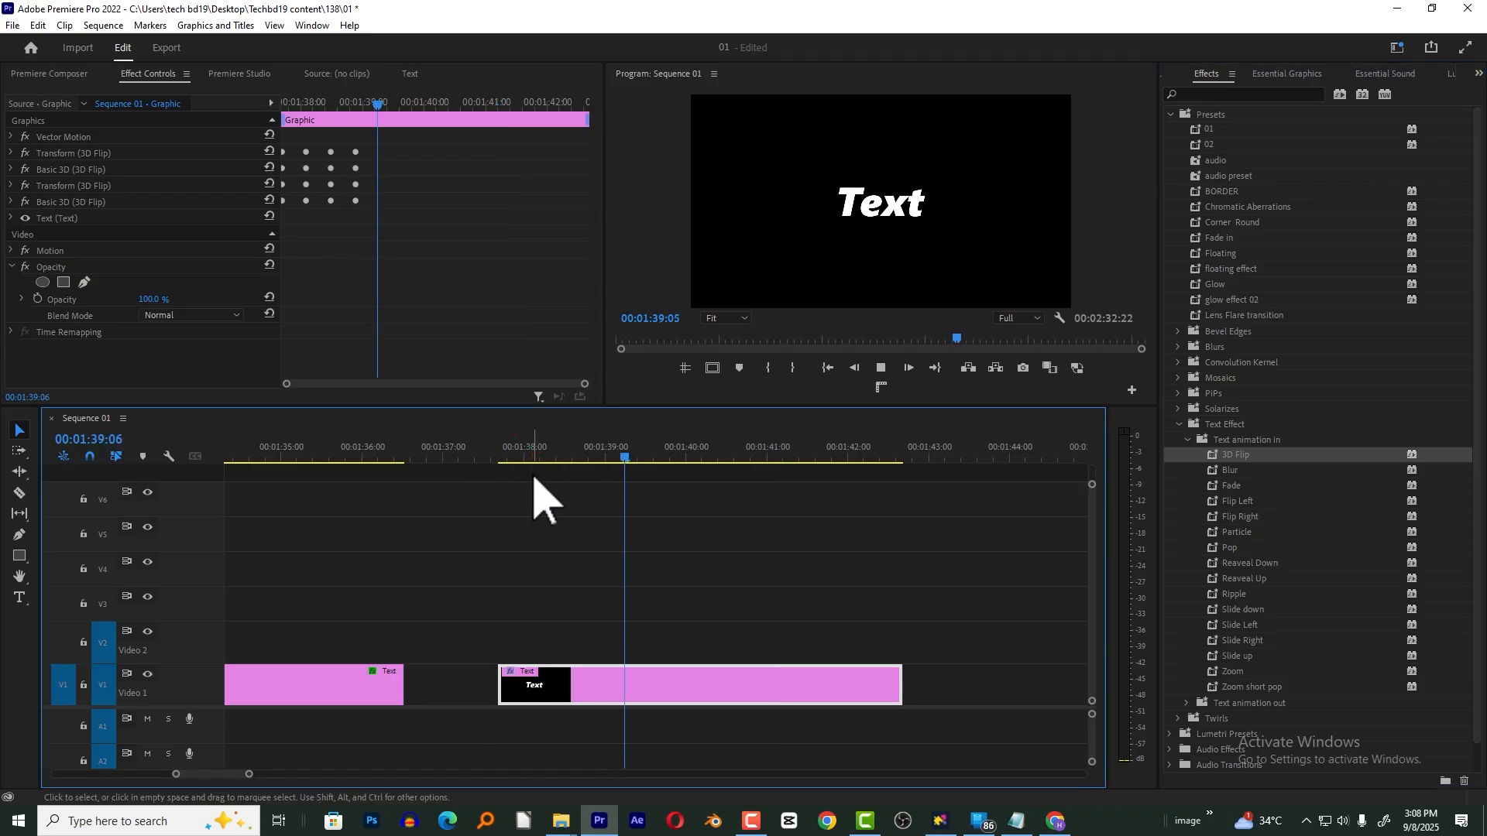
key(space)
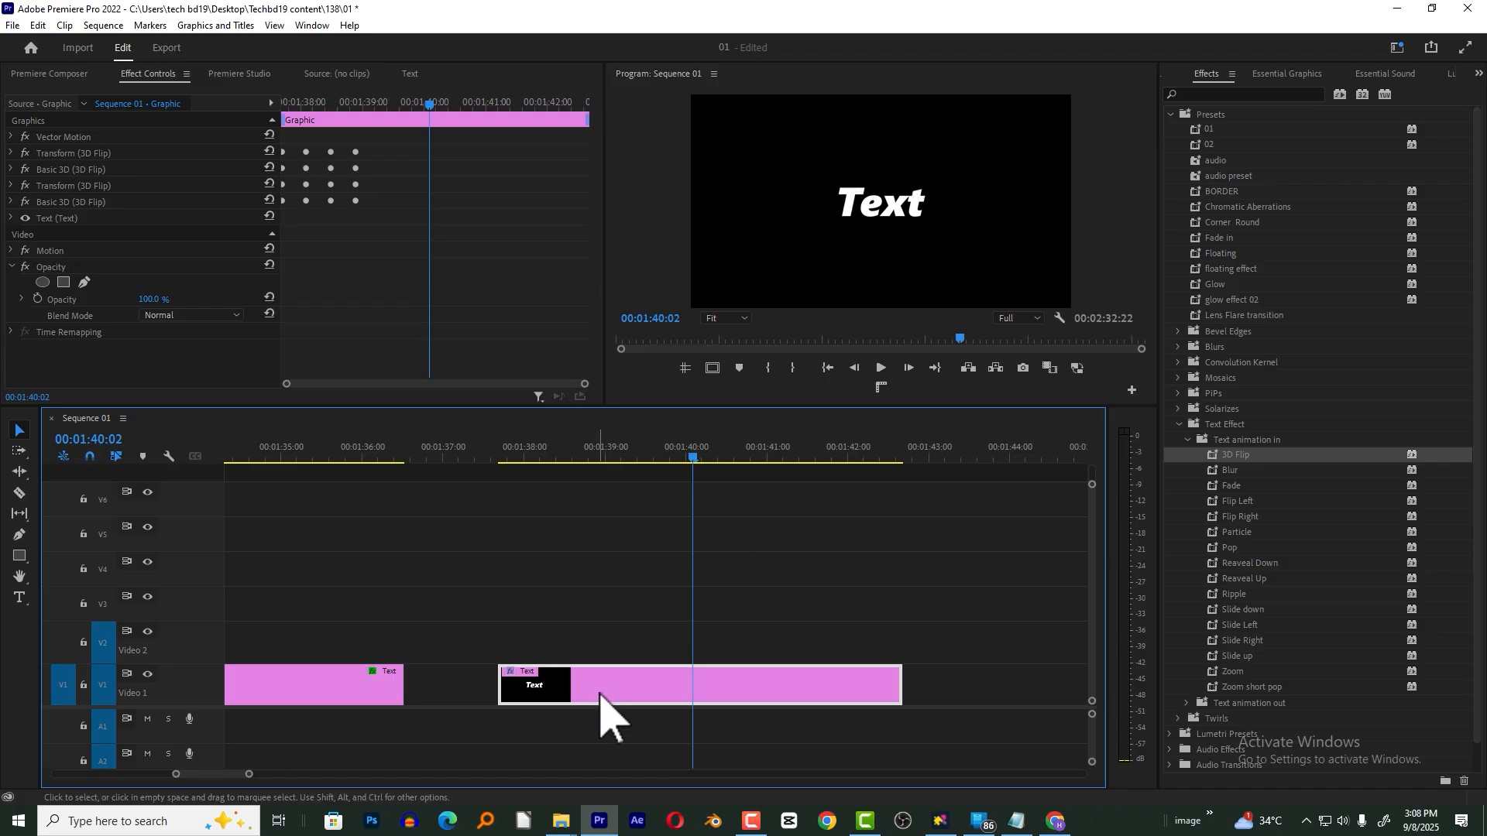
- Replace the title text with "ewgweger" and centre it vertically and horizontally in the frame
click(879, 198)
double_click(894, 203)
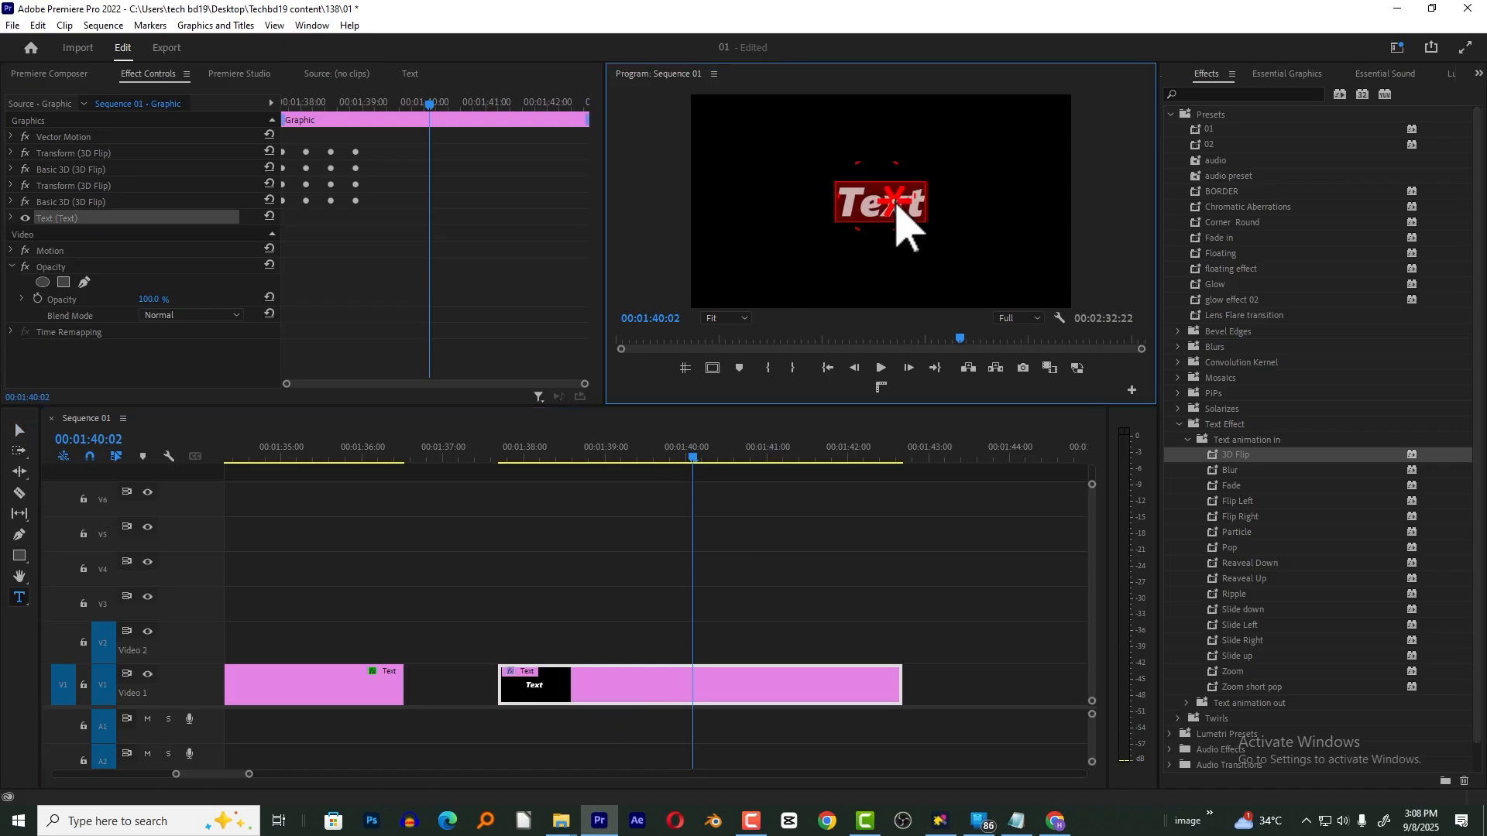
text(ewqweger)
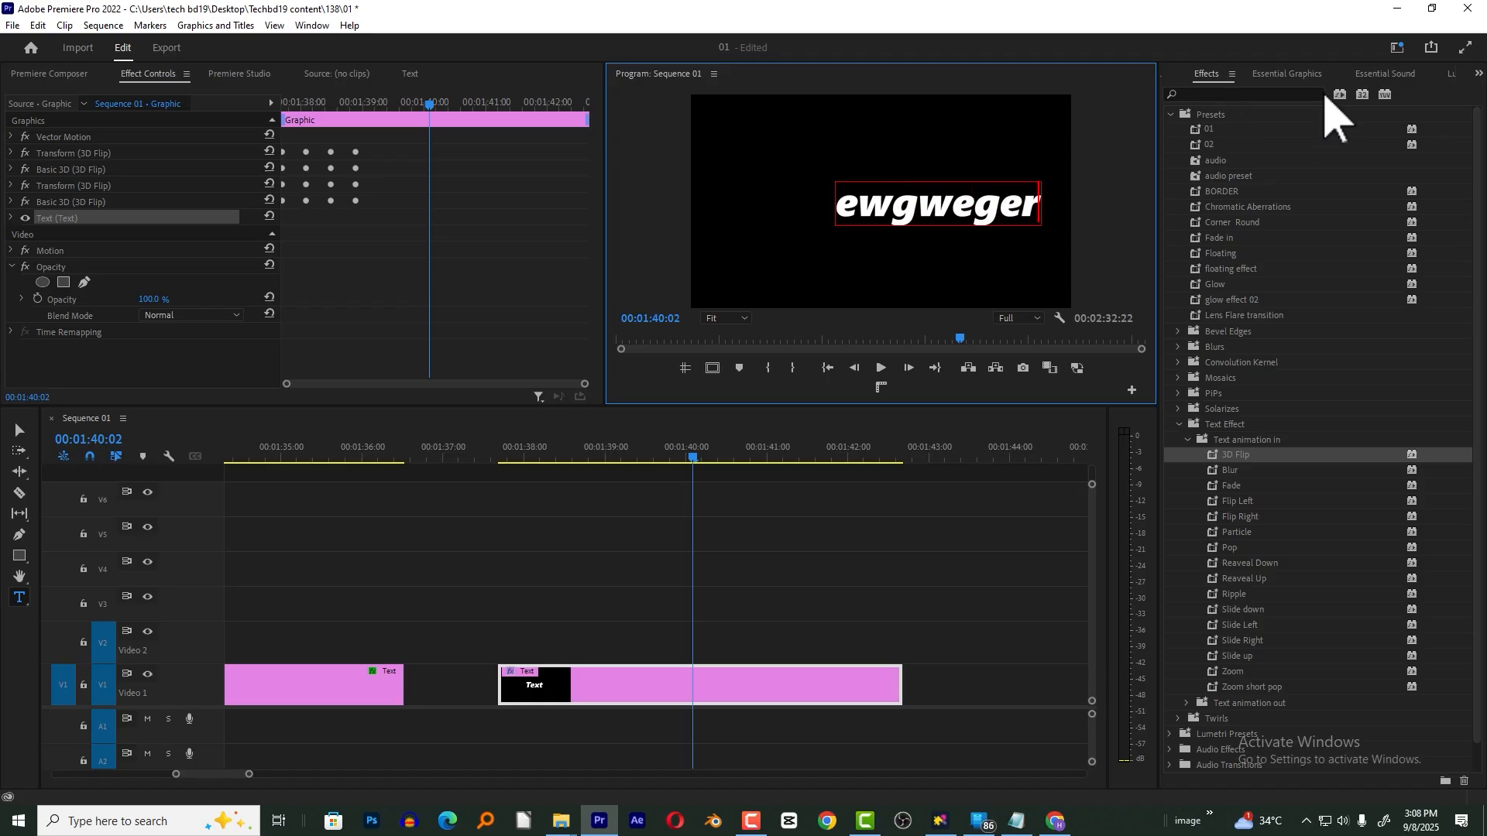
click(1287, 75)
click(1254, 330)
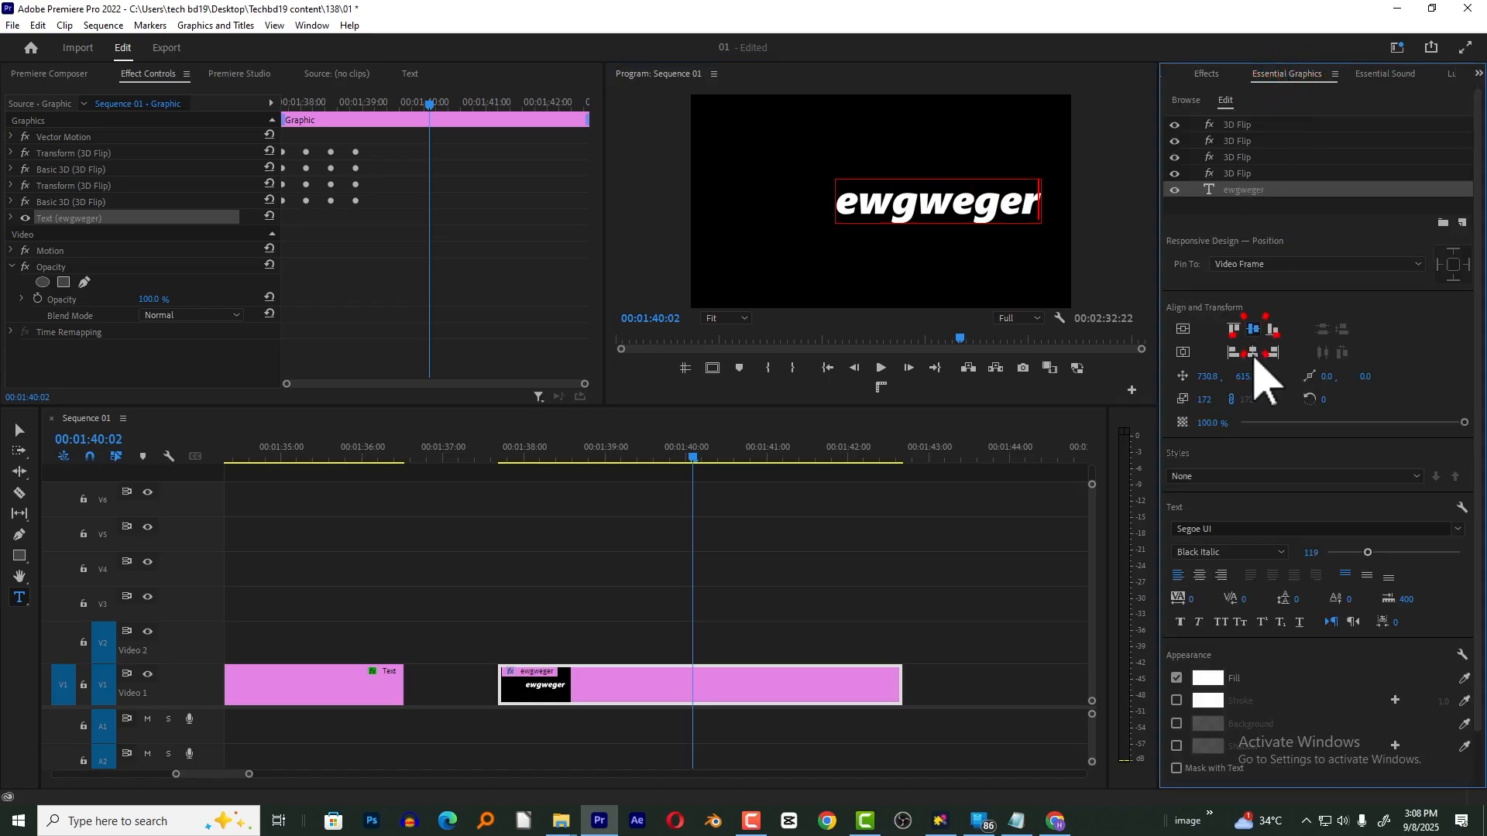
click(1253, 353)
click(20, 430)
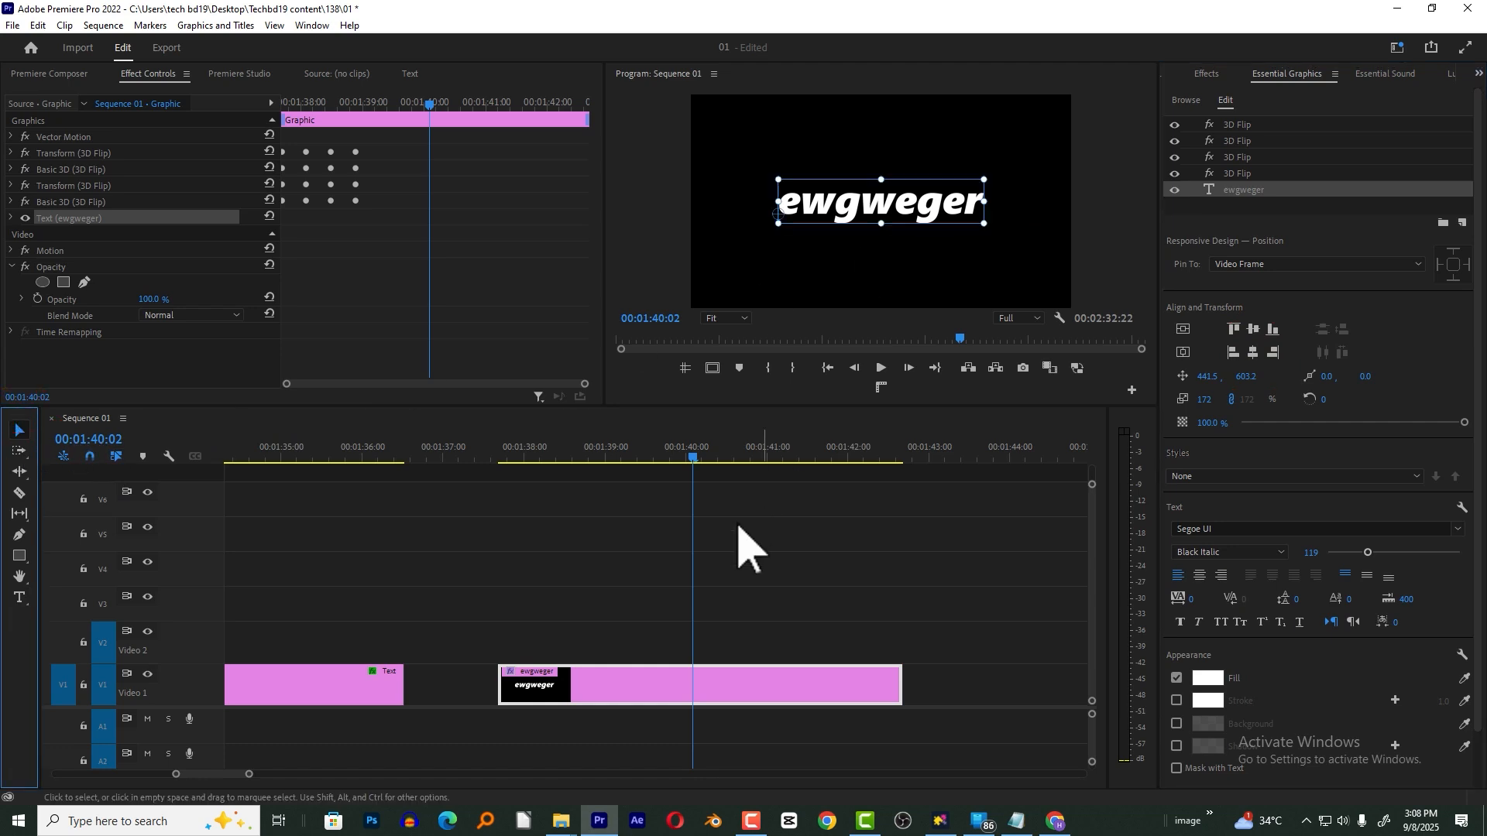
- Reposition the animated text in the frame through the clip's Motion and play it from the clip's start
click(854, 255)
click(148, 73)
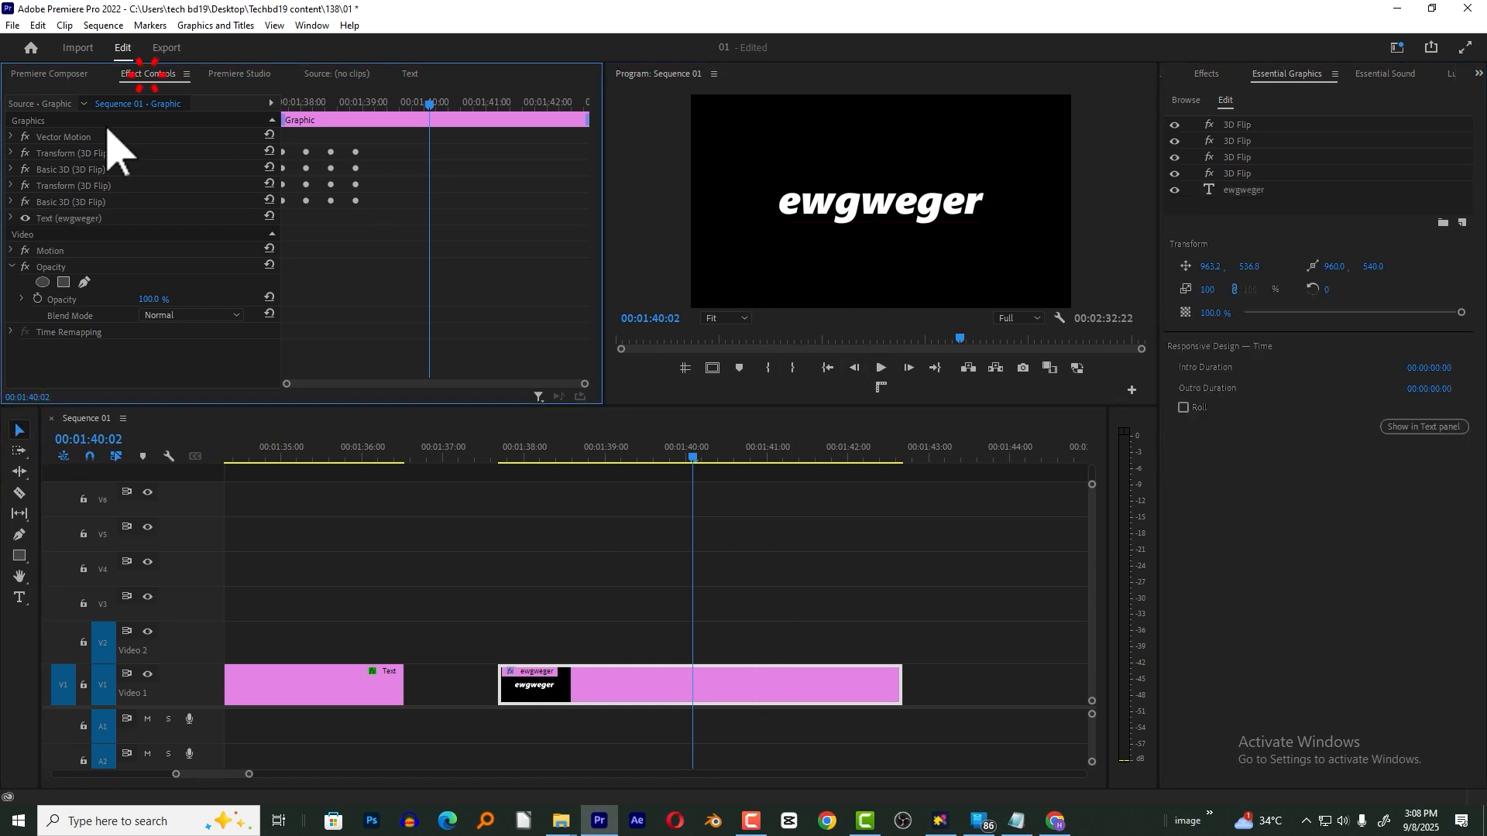
click(46, 250)
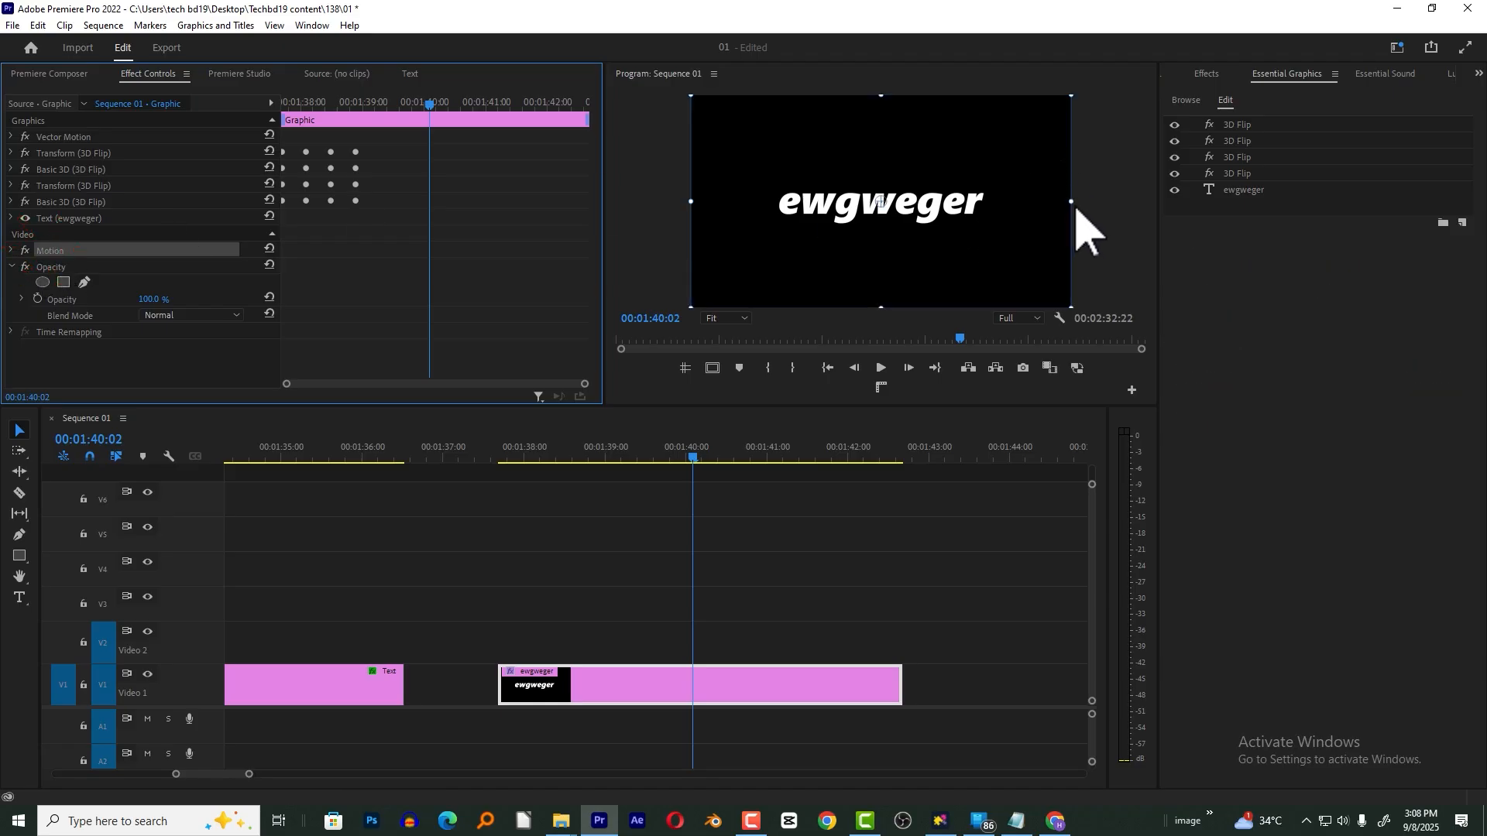
drag(939, 266, 872, 229)
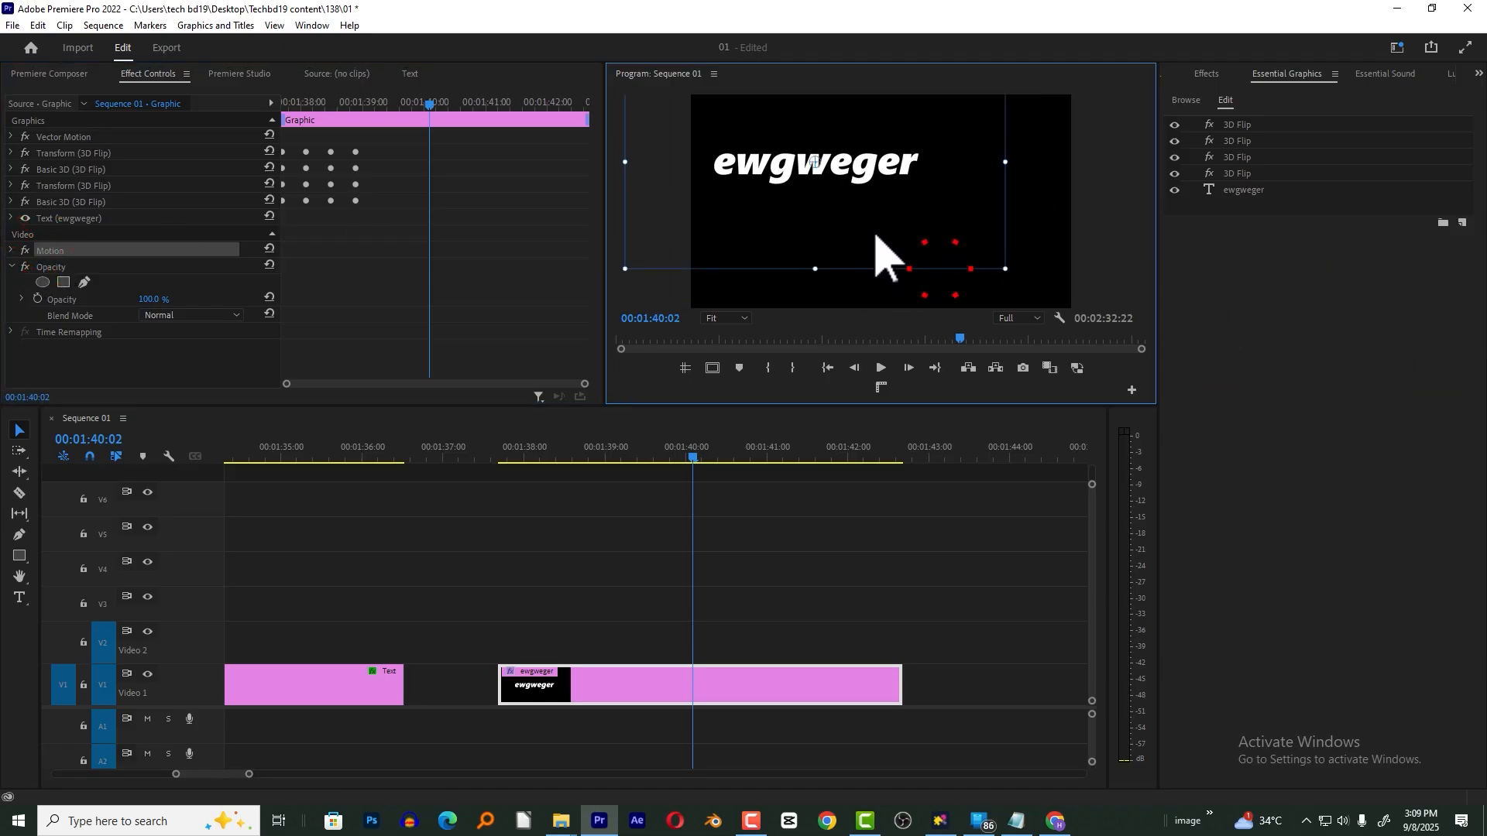
drag(1005, 272, 844, 310)
click(501, 447)
key(space)
key(space)
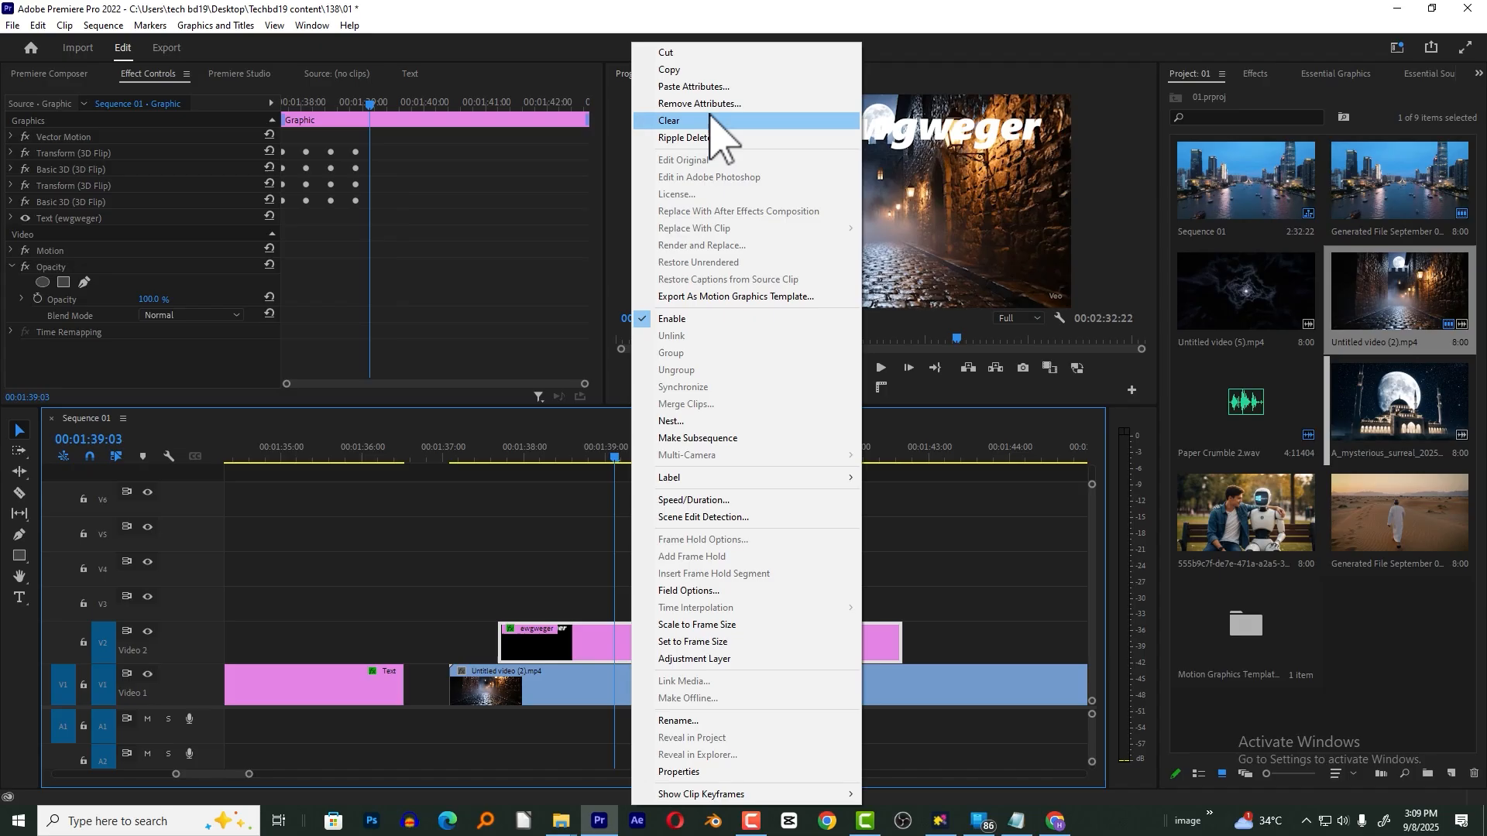
- Remove the text clip's attributes, apply the Blur preset from "Text animation in", and preview it
click(693, 97)
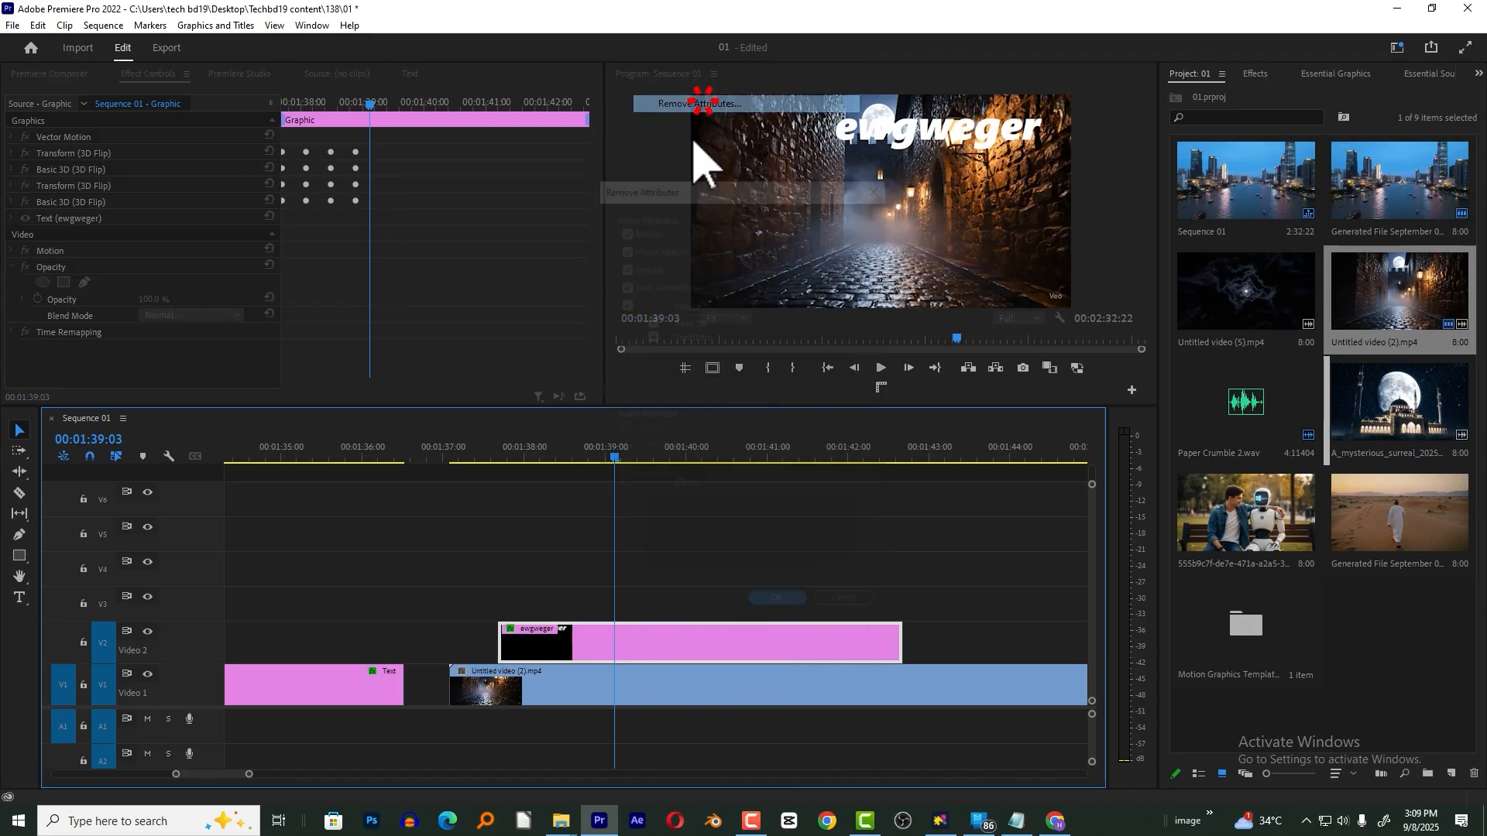
click(781, 606)
click(1254, 74)
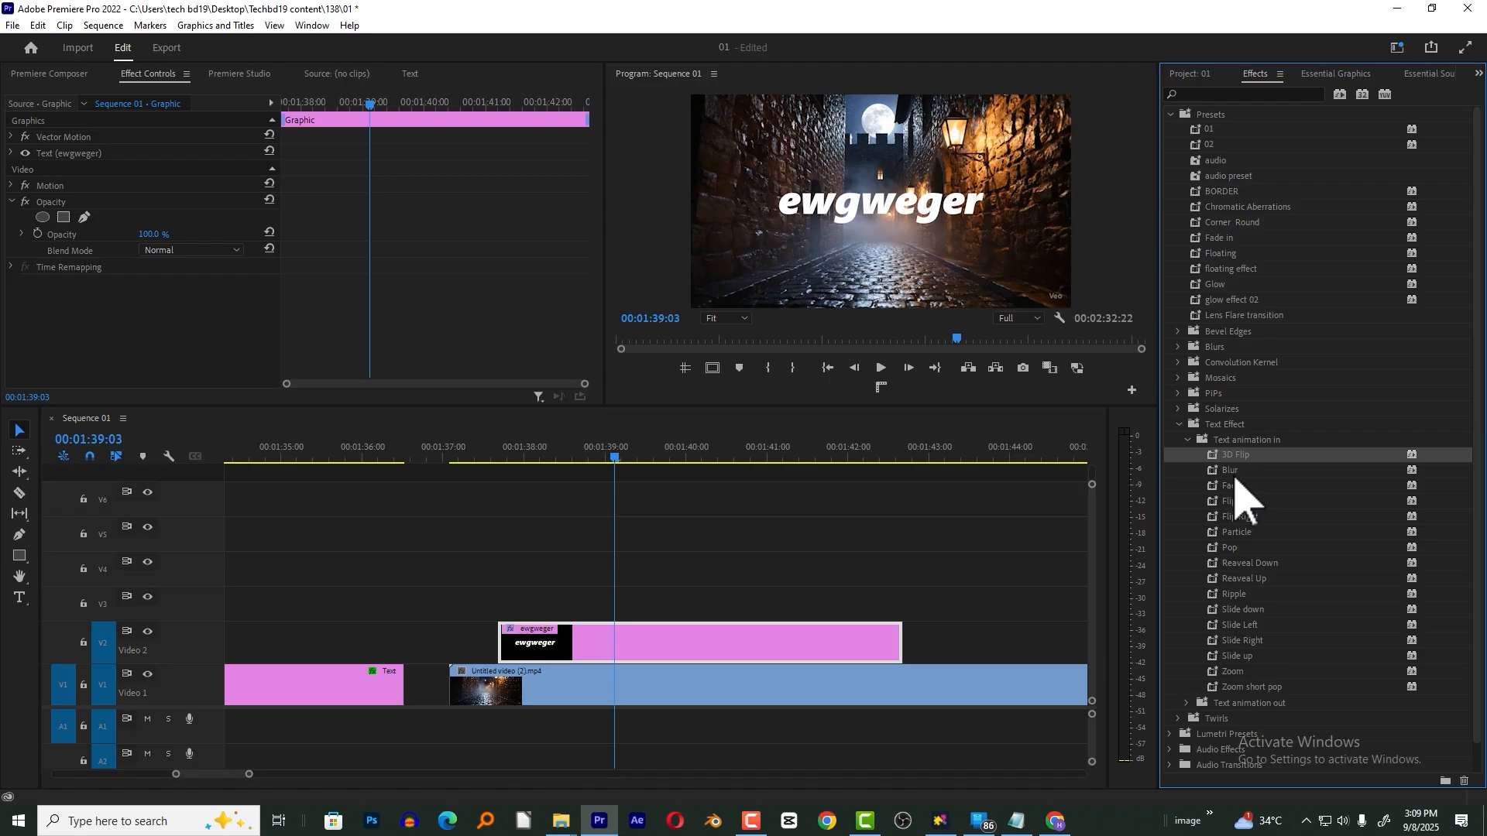
drag(1231, 470, 591, 639)
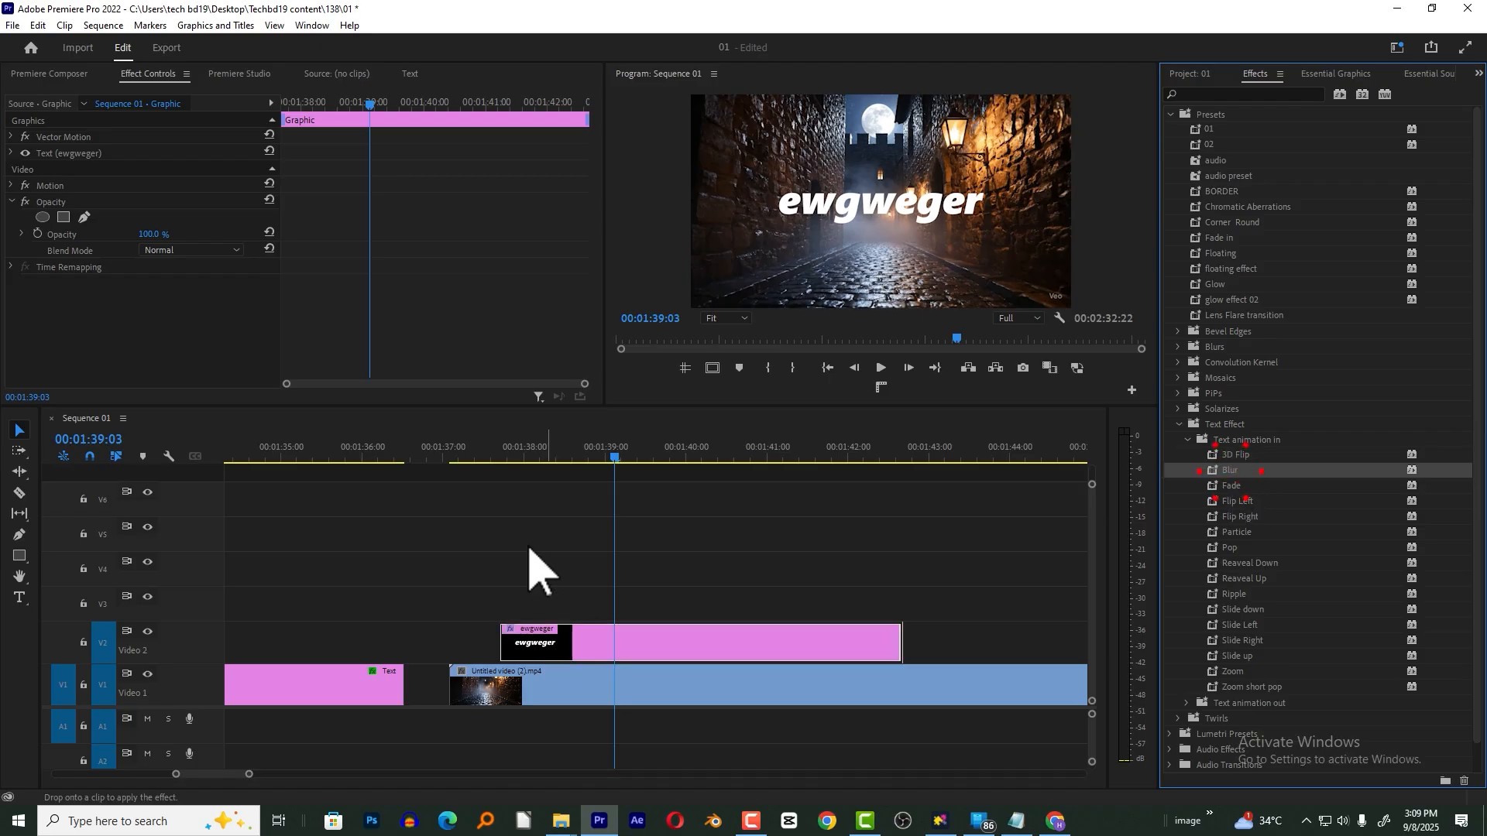
click(503, 457)
key(space)
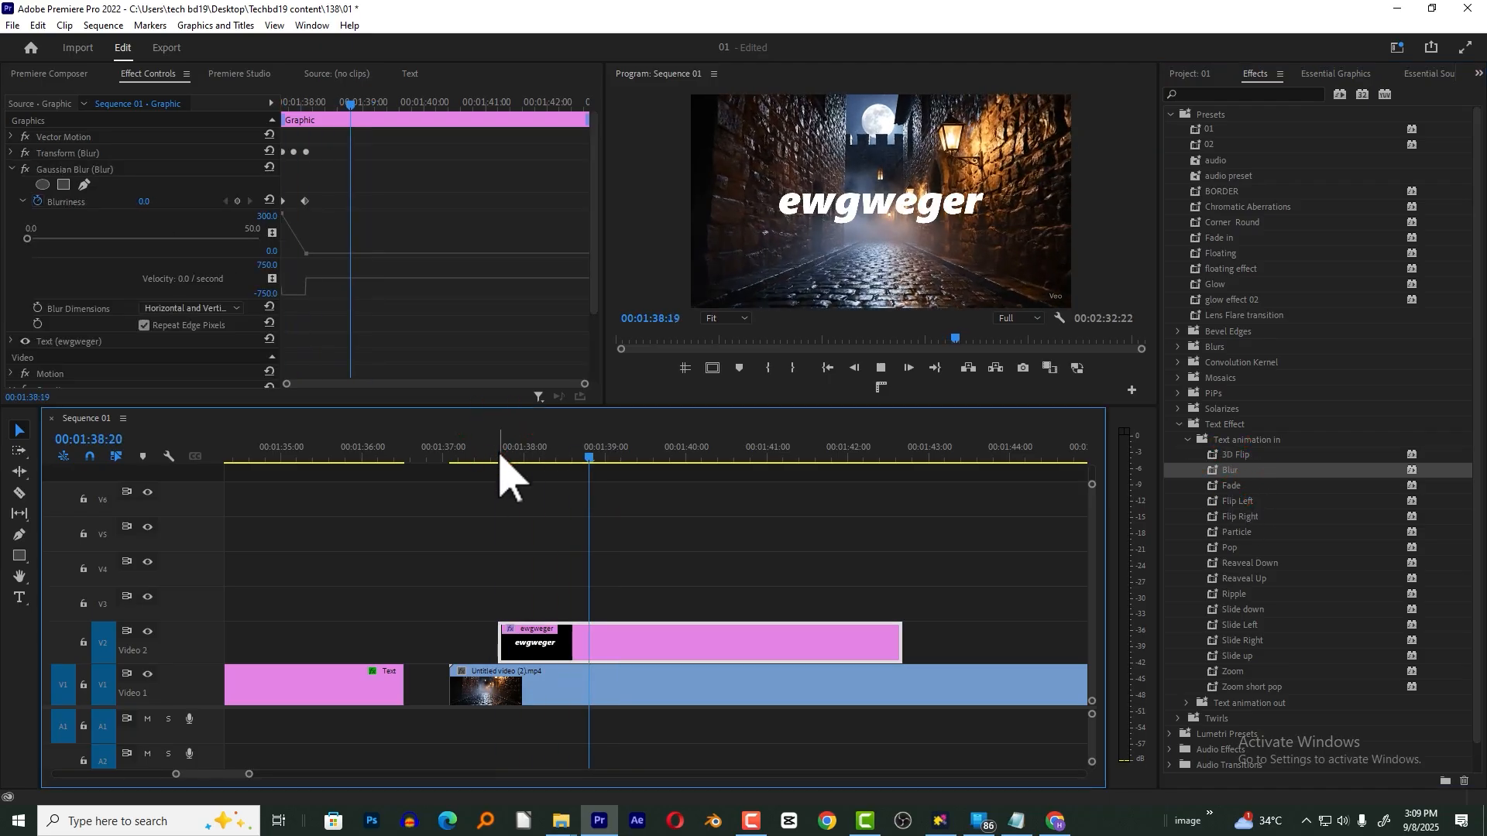
- Replace the text clip's Blur preset with the Fade entrance preset and play it from the clip's start
key(ctrl+alt+v)
click(780, 607)
drag(1231, 485, 604, 640)
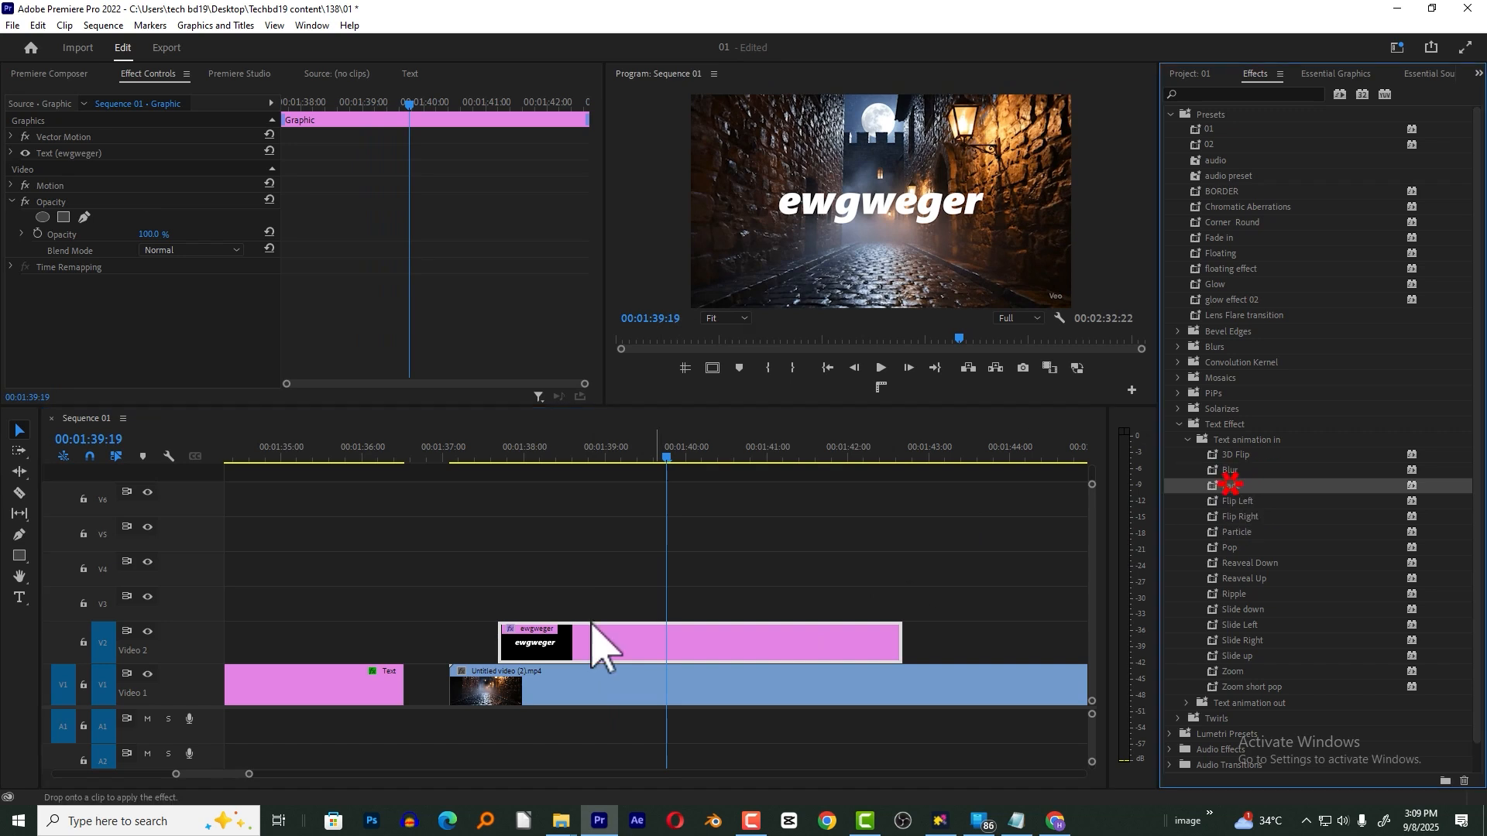
click(499, 447)
key(space)
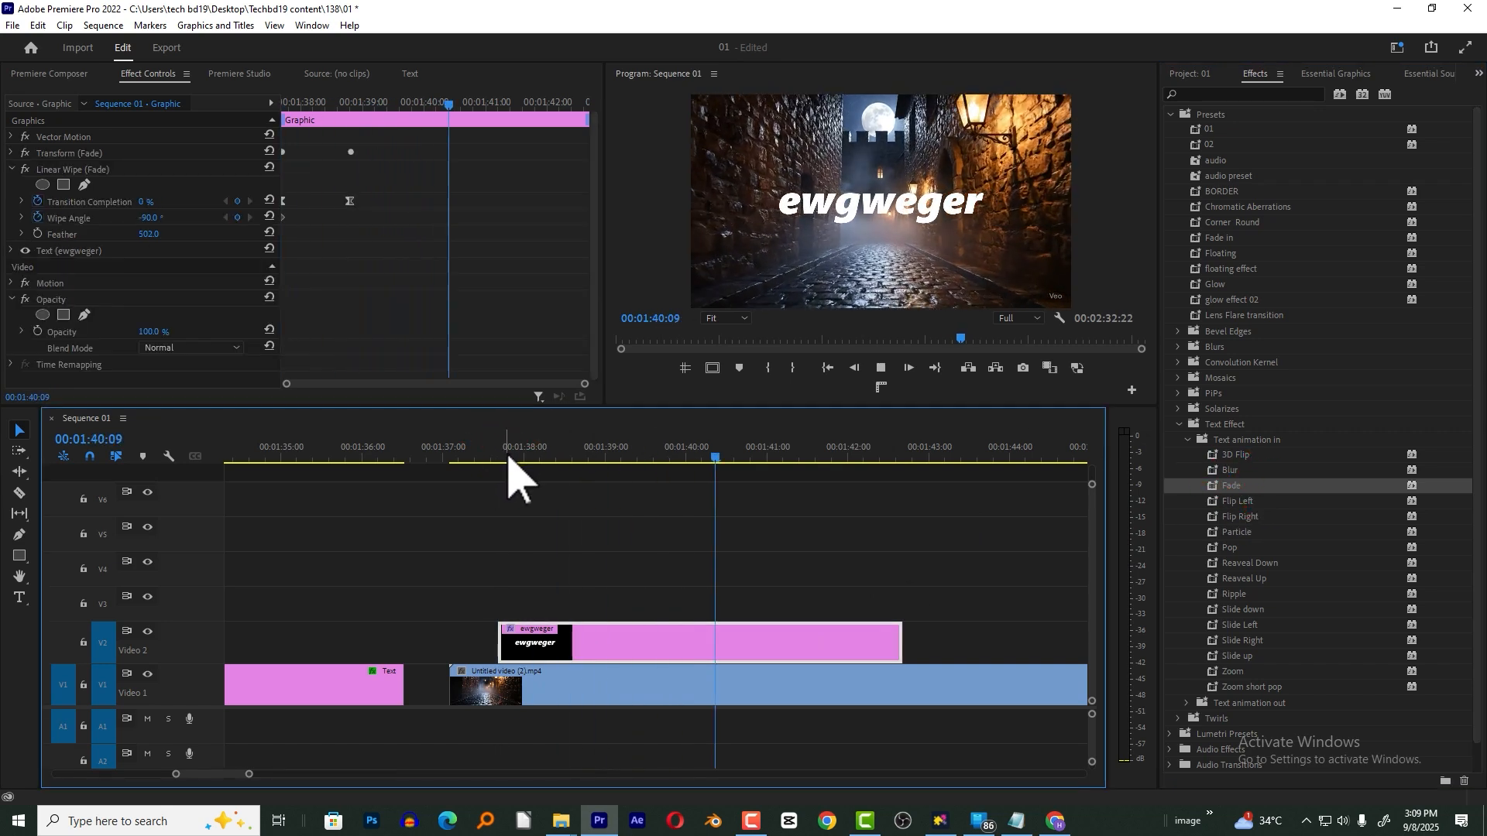
click(499, 448)
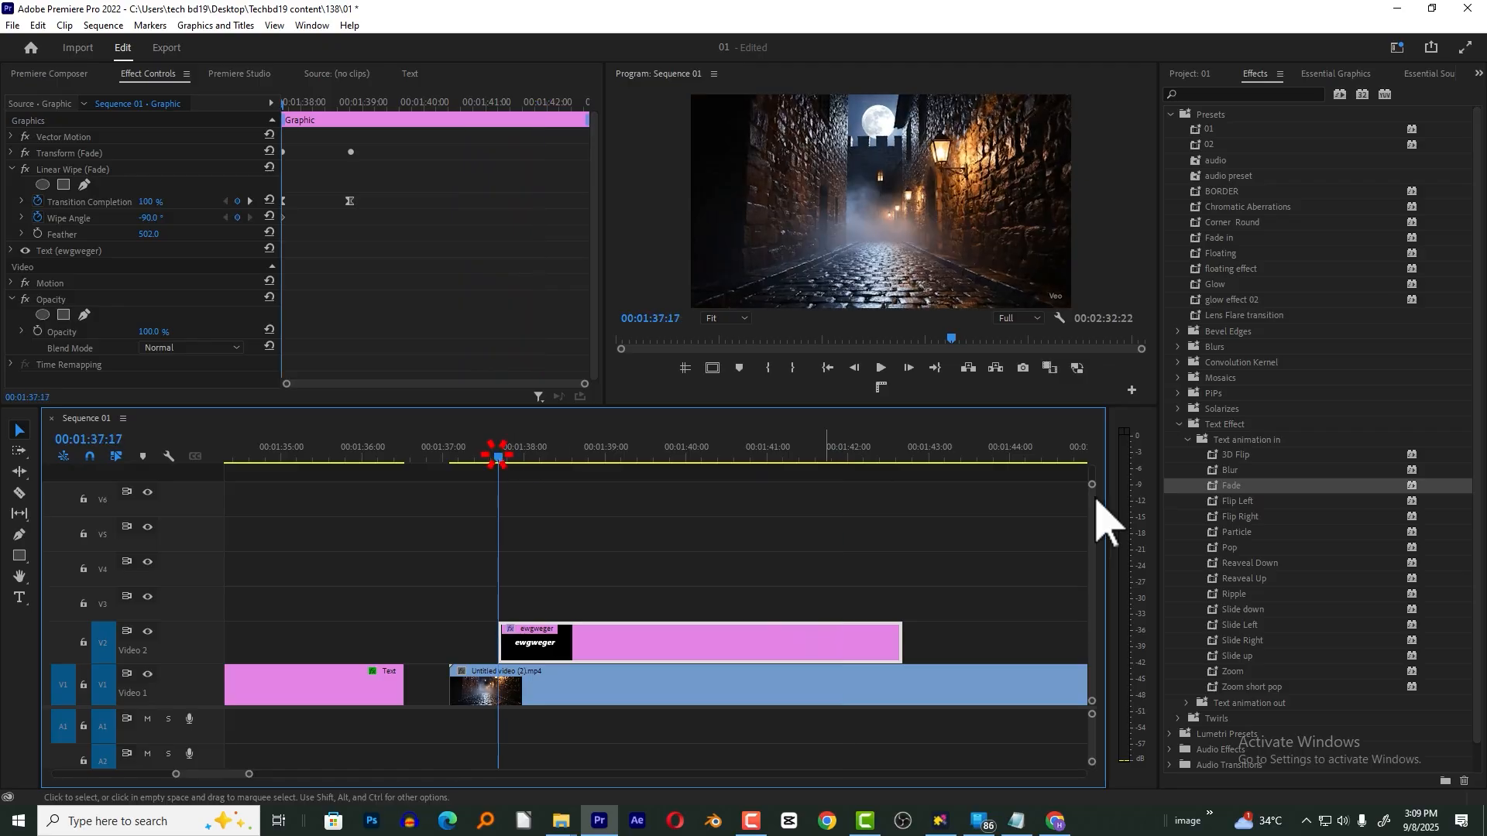
key(space)
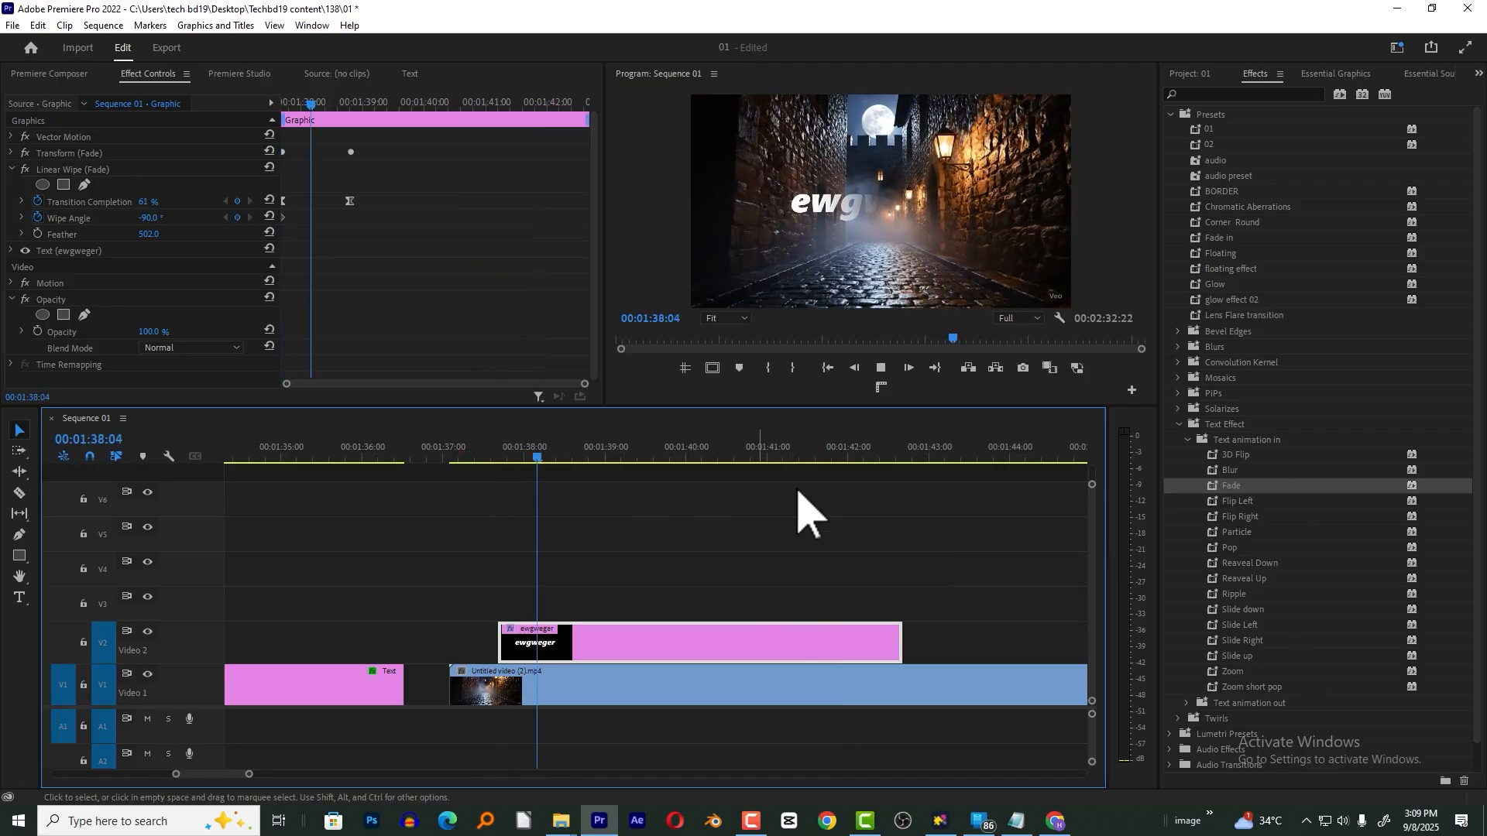
key(space)
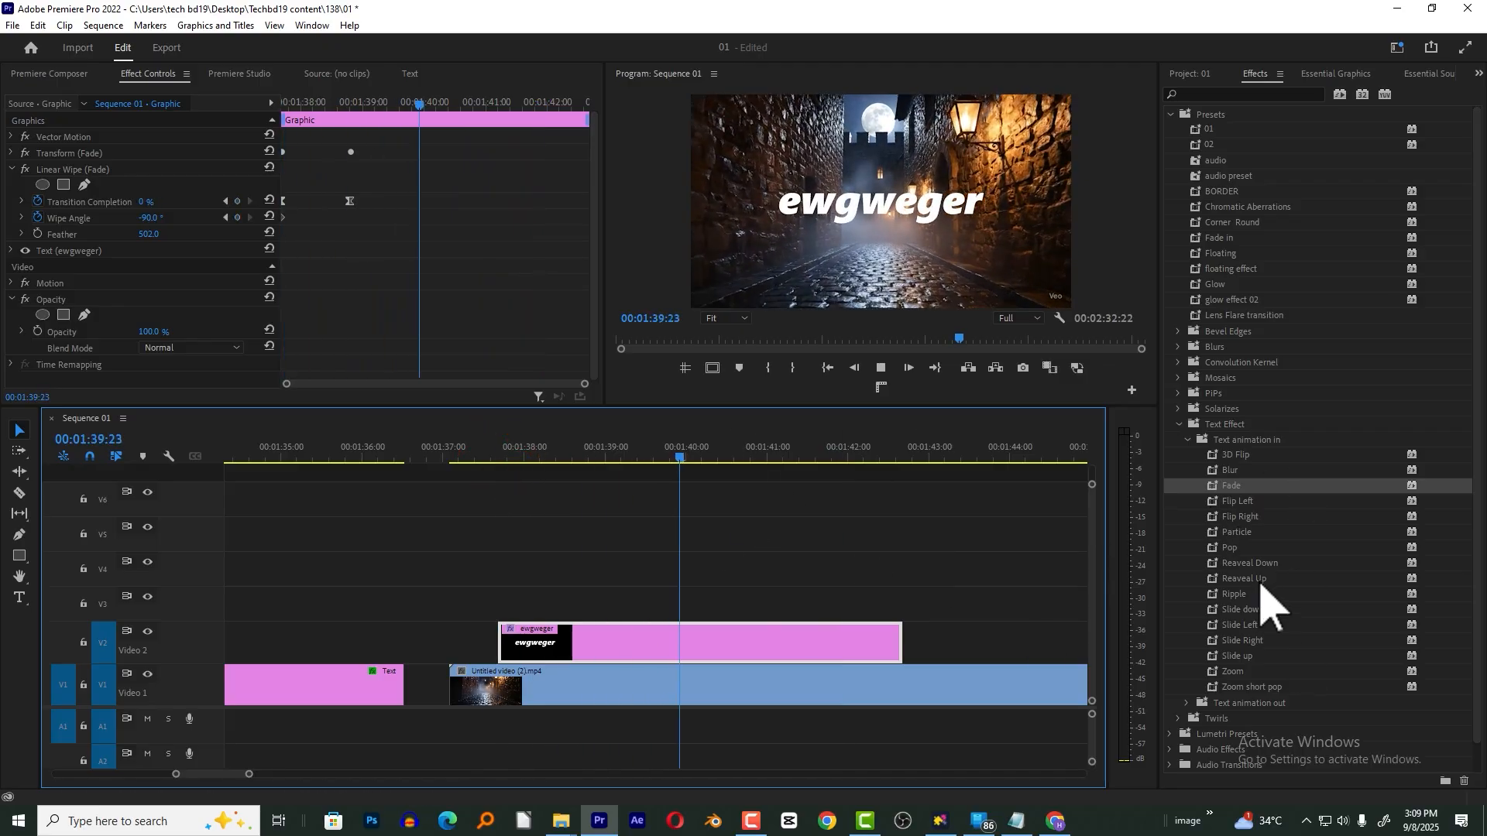
- Expand the "Text animation out" presets folder to show its full list of exit presets
scroll(1265, 607, down, 1)
double_click(1259, 673)
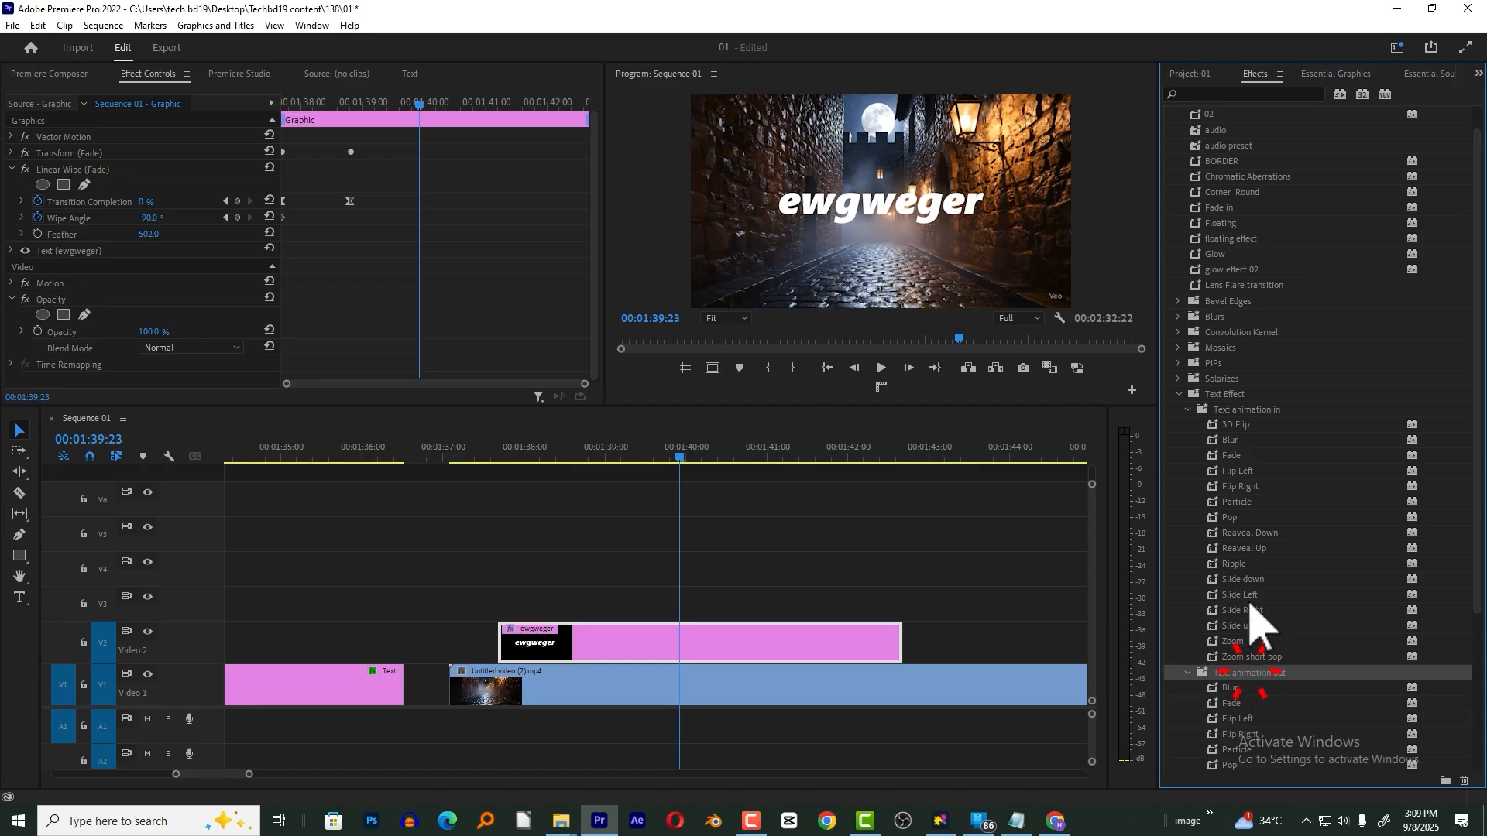
scroll(1261, 635, down, 5)
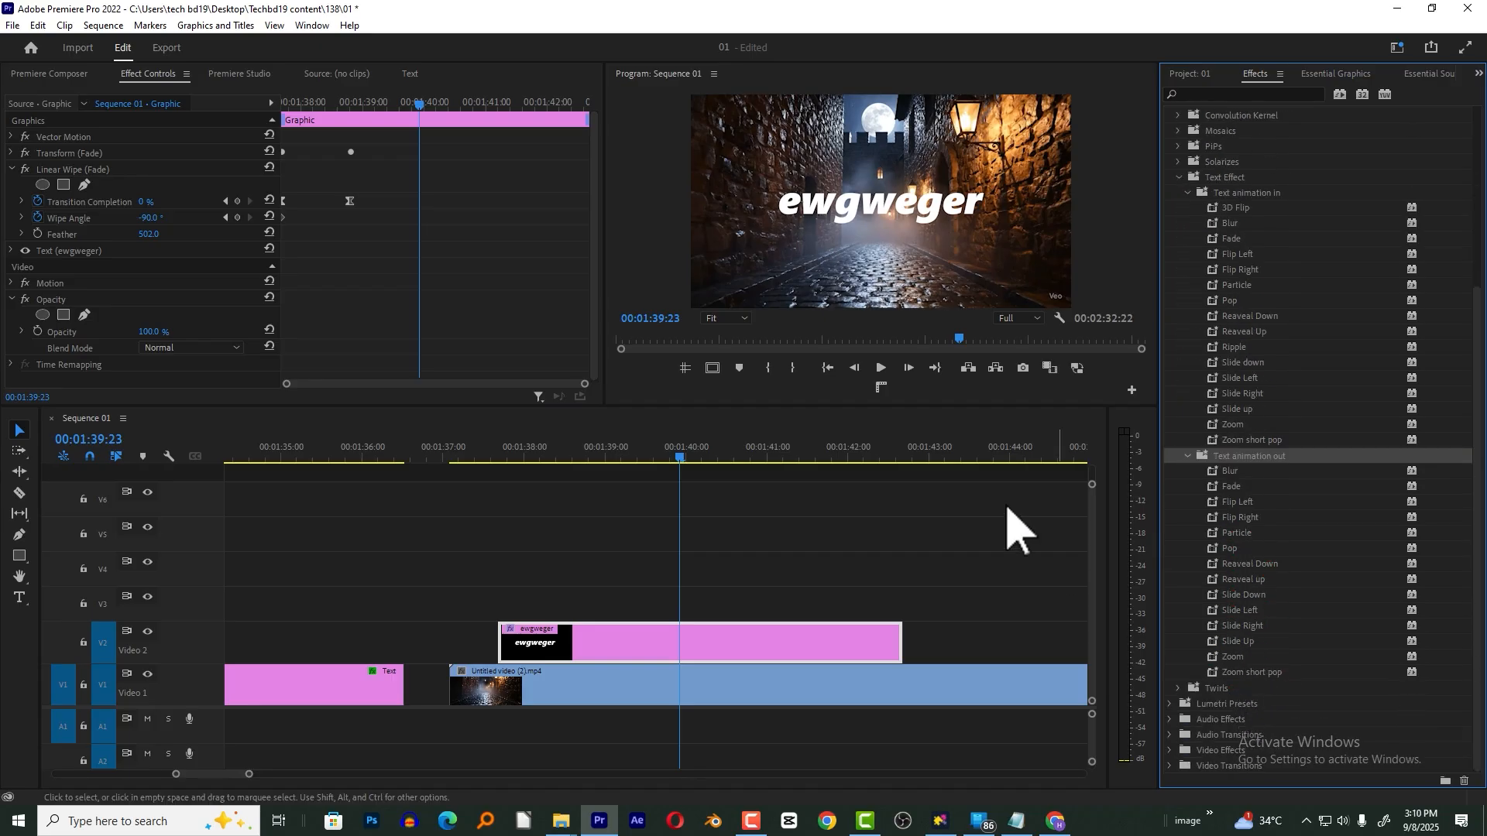
- Add the Slide Down exit preset to the text clip and play its entrance and exit animations
click(881, 463)
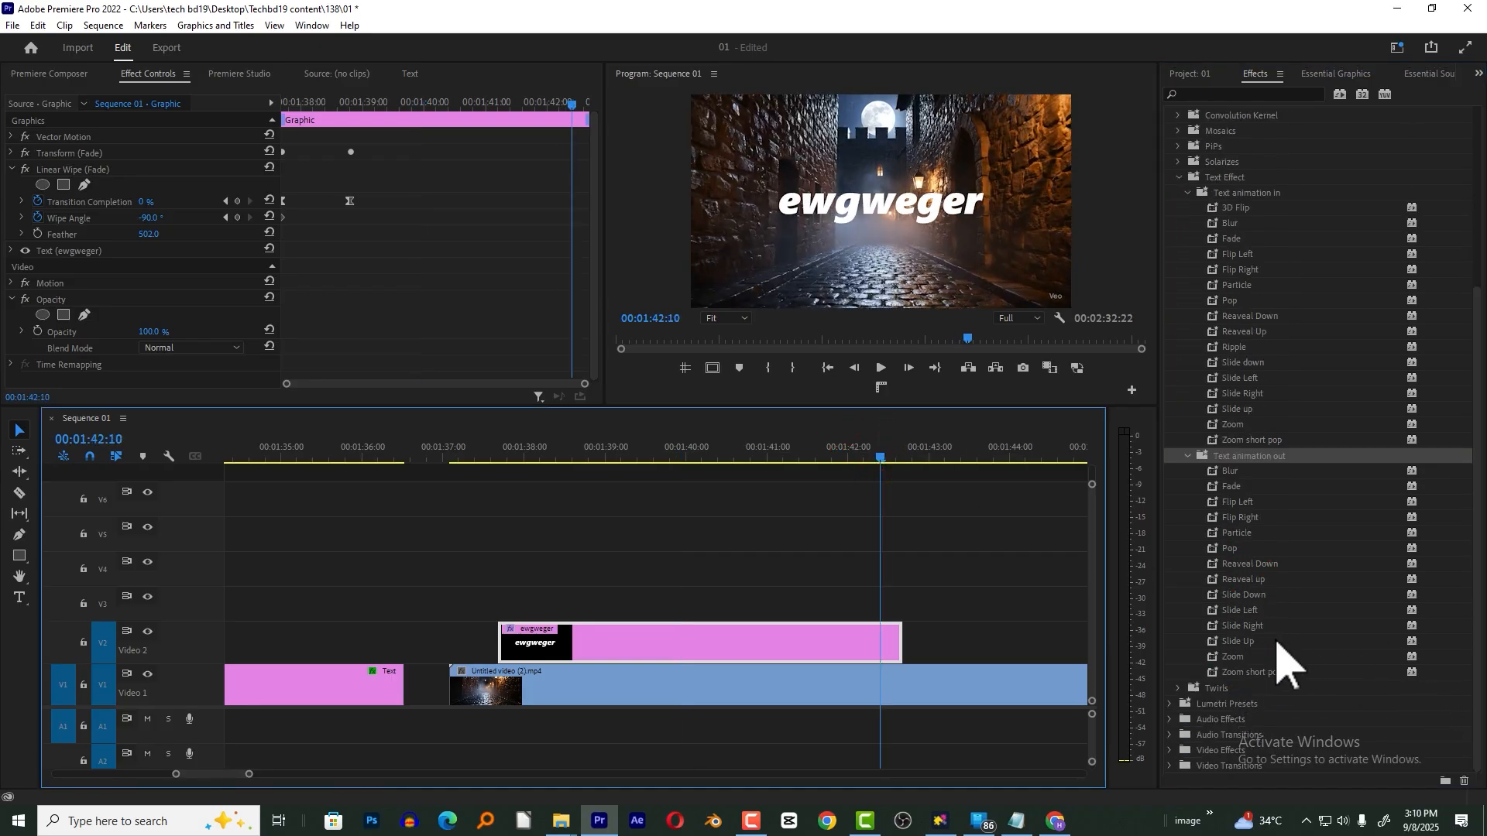
drag(1253, 599, 883, 642)
drag(724, 463, 825, 463)
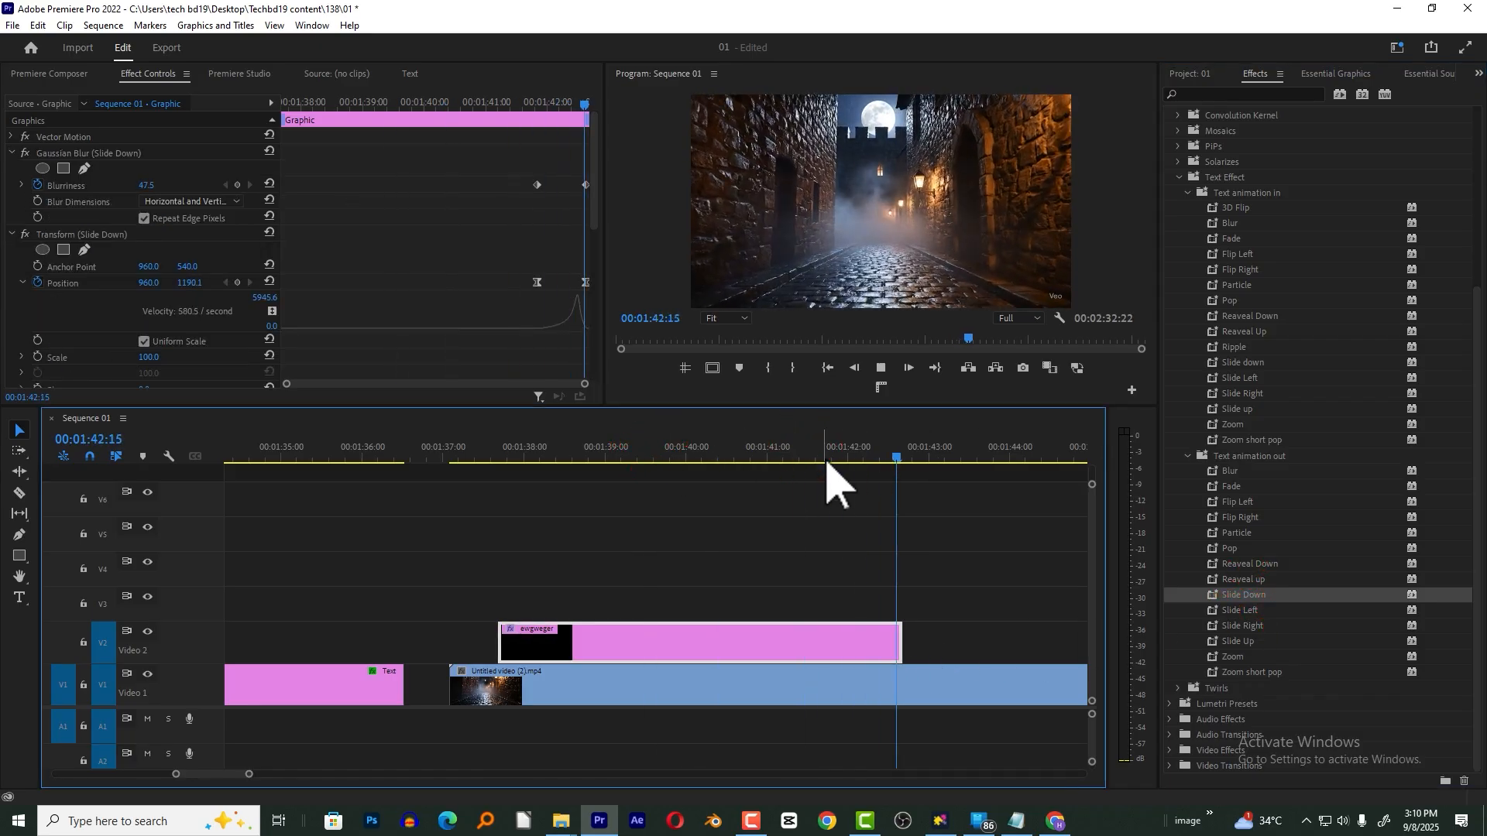
click(491, 463)
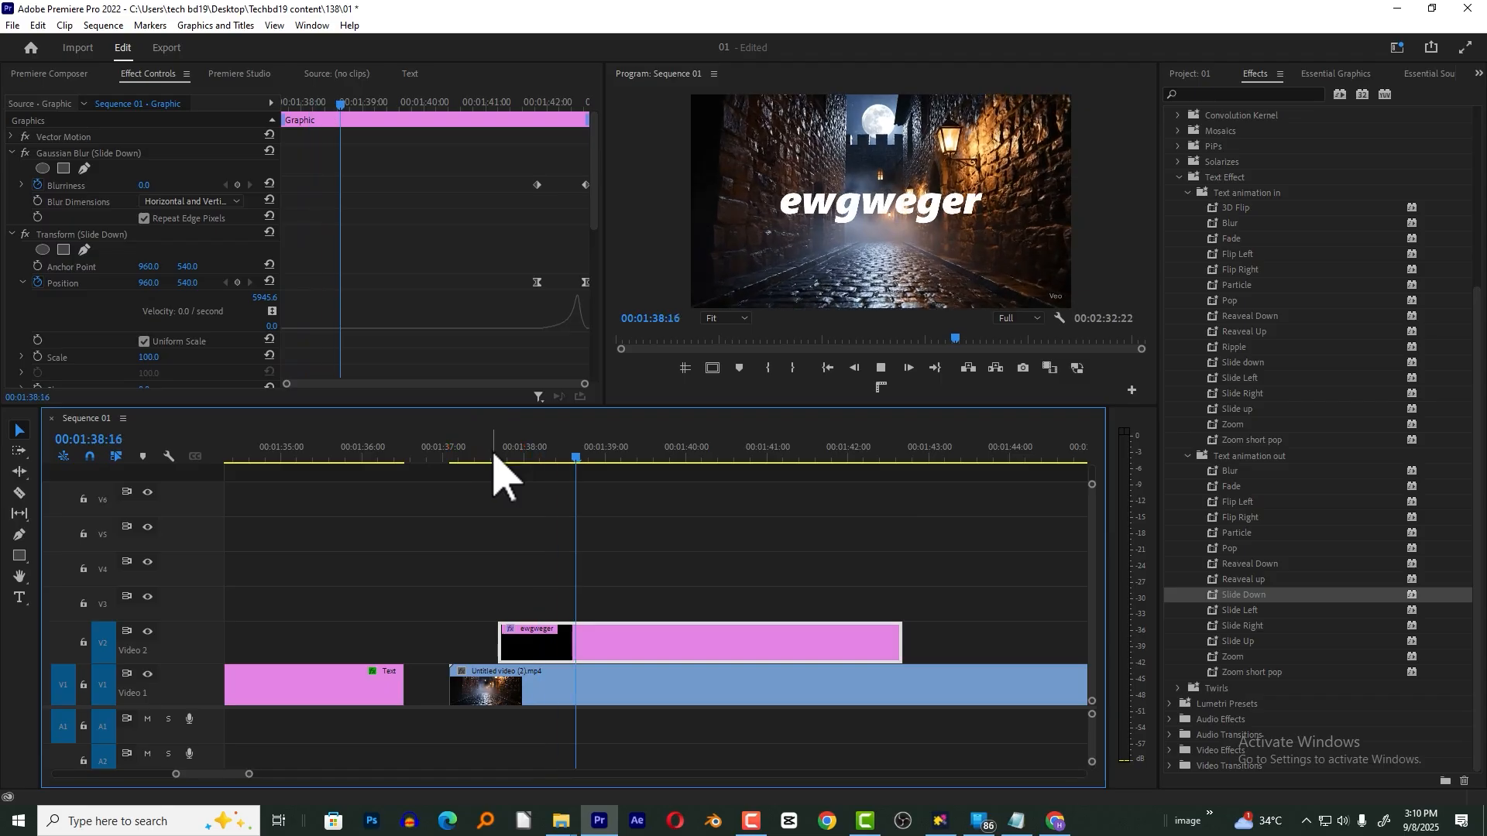
click(857, 459)
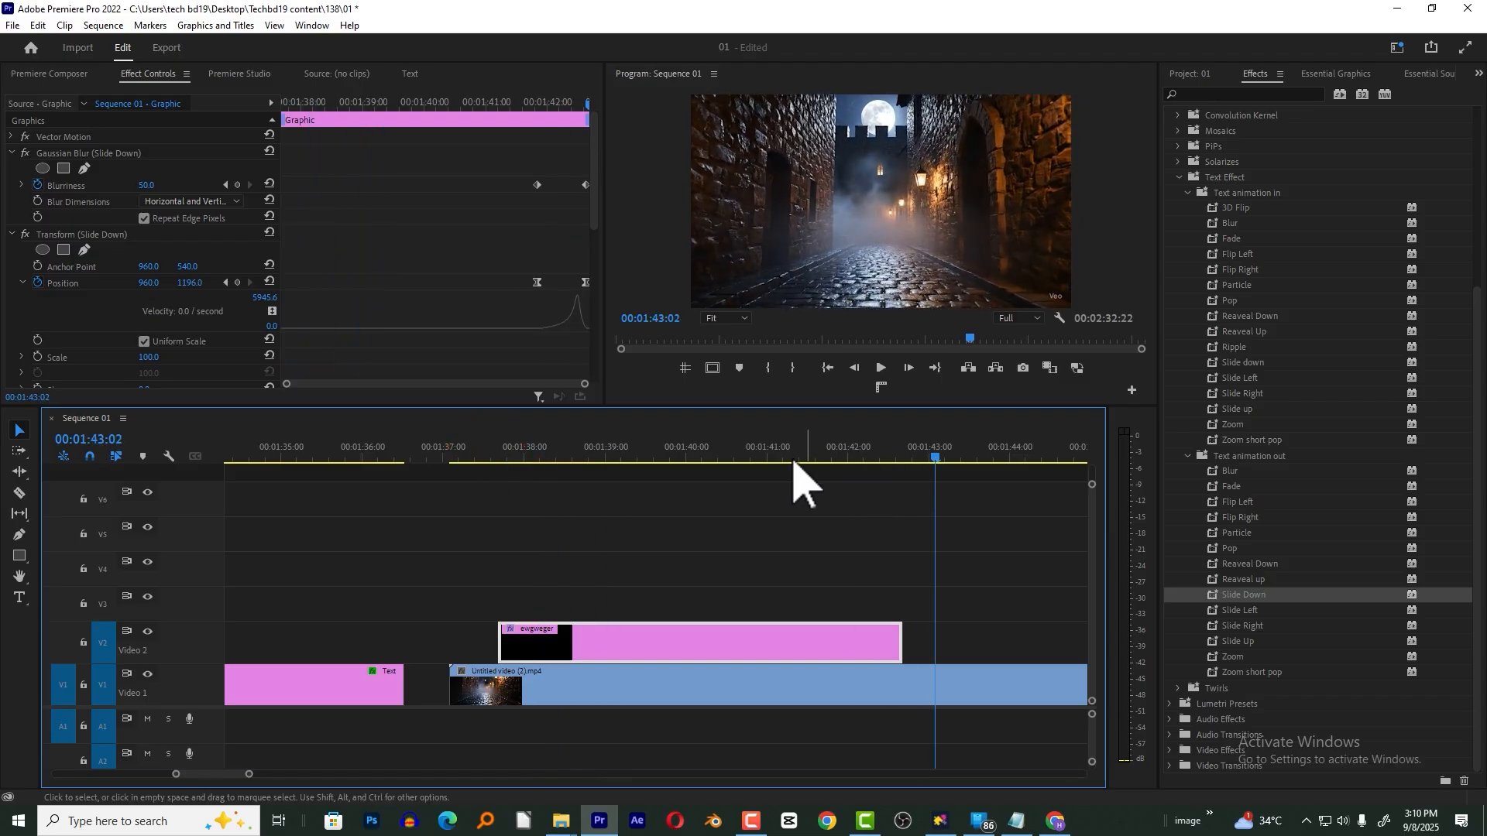
- Remove all applied preset effects from the "ewgweger" text clip with Remove Attributes
click(764, 458)
click(755, 631)
right_click(755, 647)
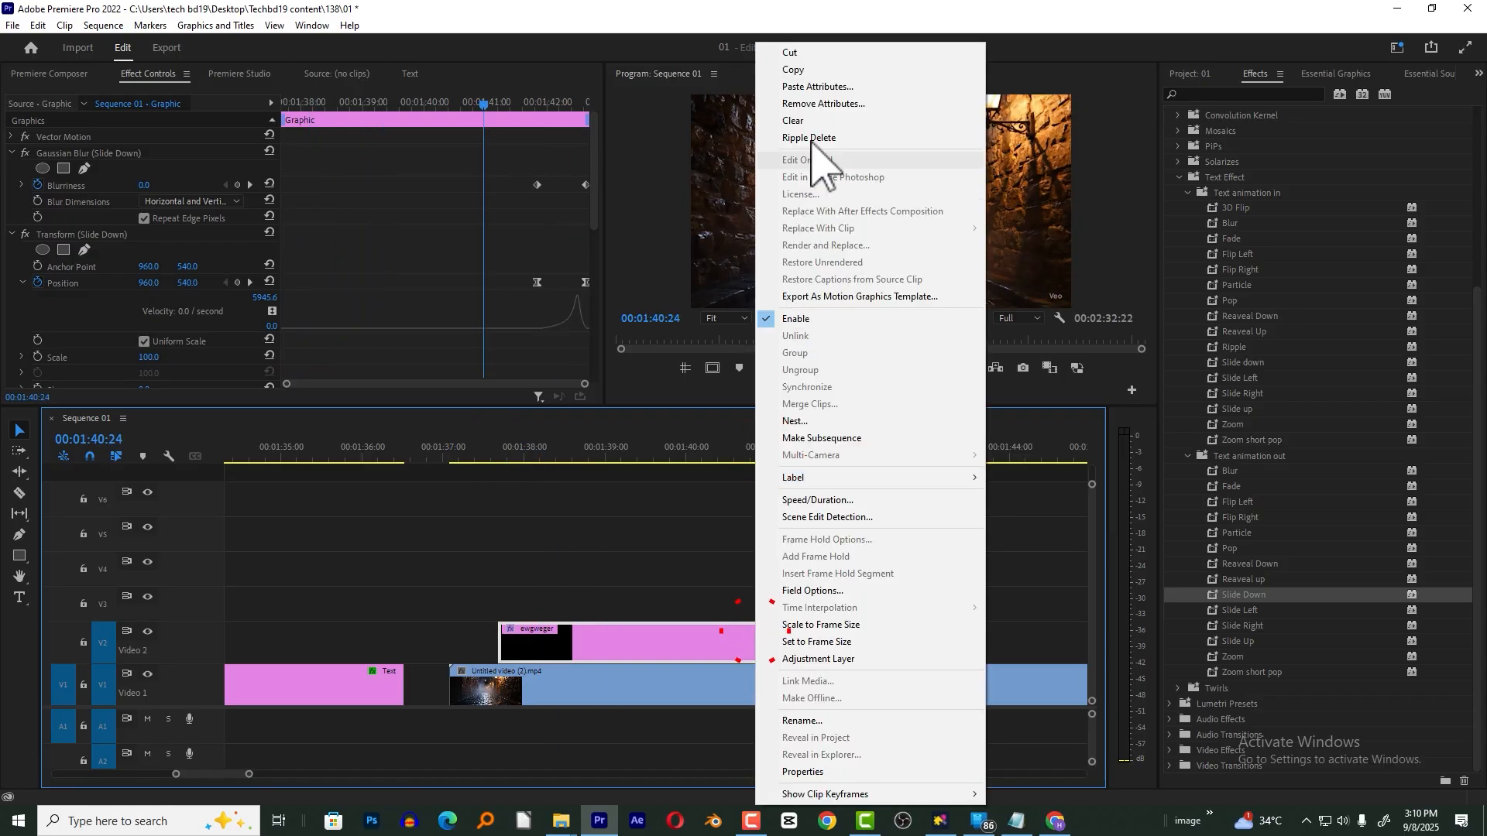
click(827, 103)
key(Return)
- Apply the Particle preset from "Text animation in" to the text clip and preview it from the clip's start
drag(1239, 285, 579, 644)
click(496, 457)
key(space)
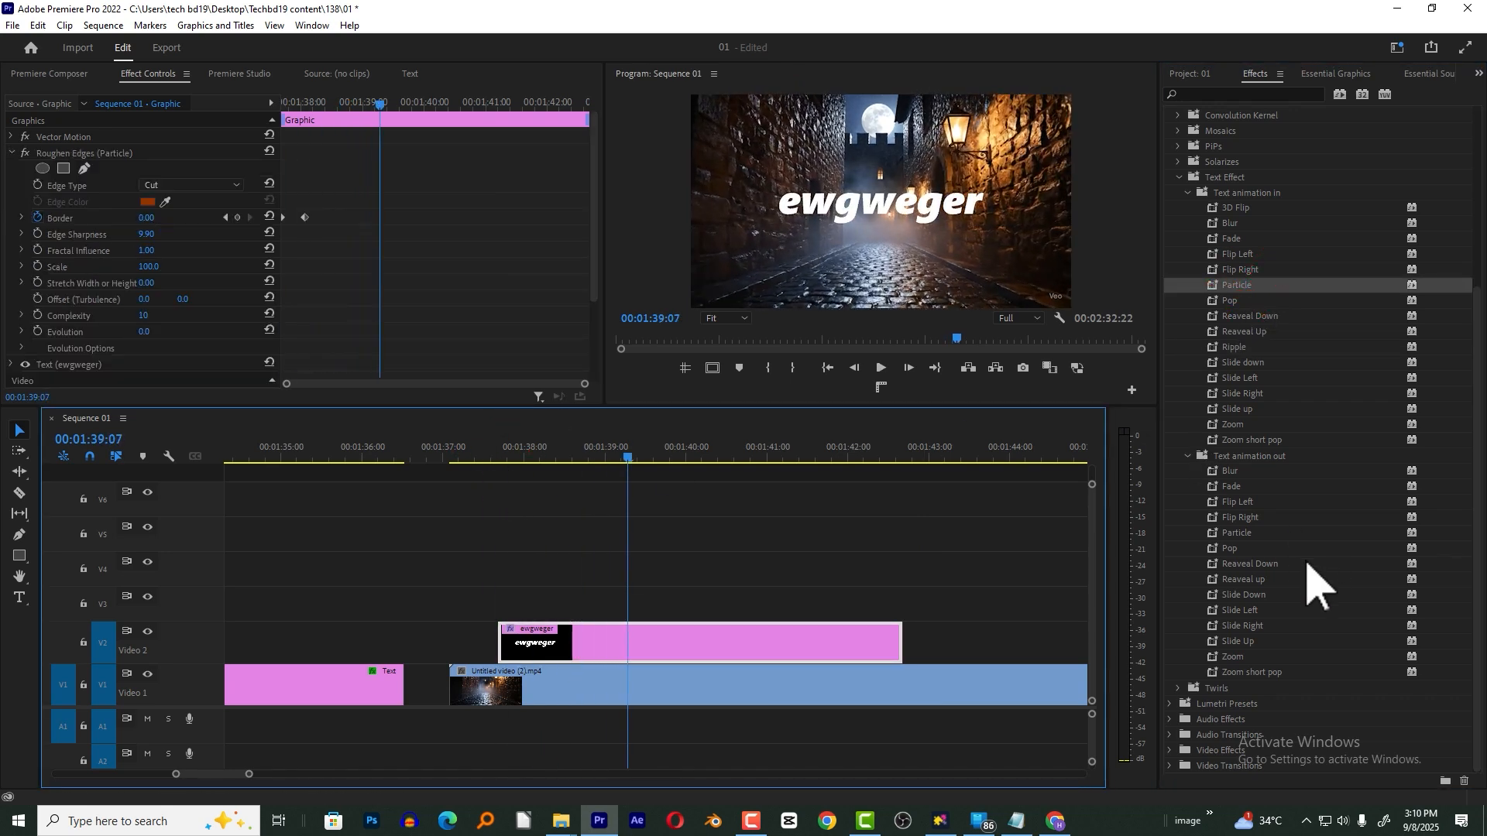
- Apply the Pop preset from "Text animation out" to the text clip and preview the clip's ending
drag(1249, 550, 832, 647)
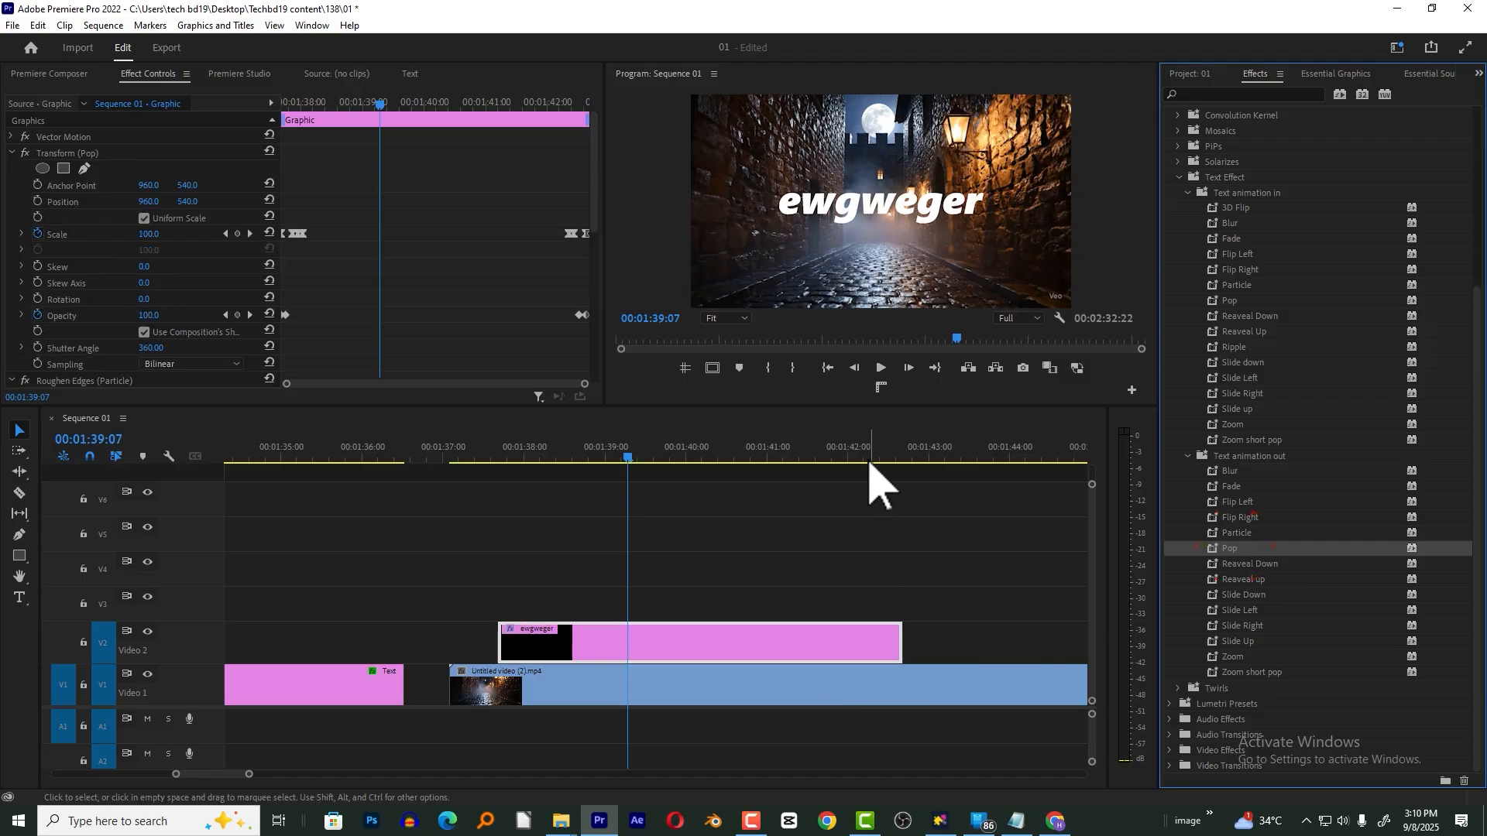
click(862, 459)
key(space)
click(847, 453)
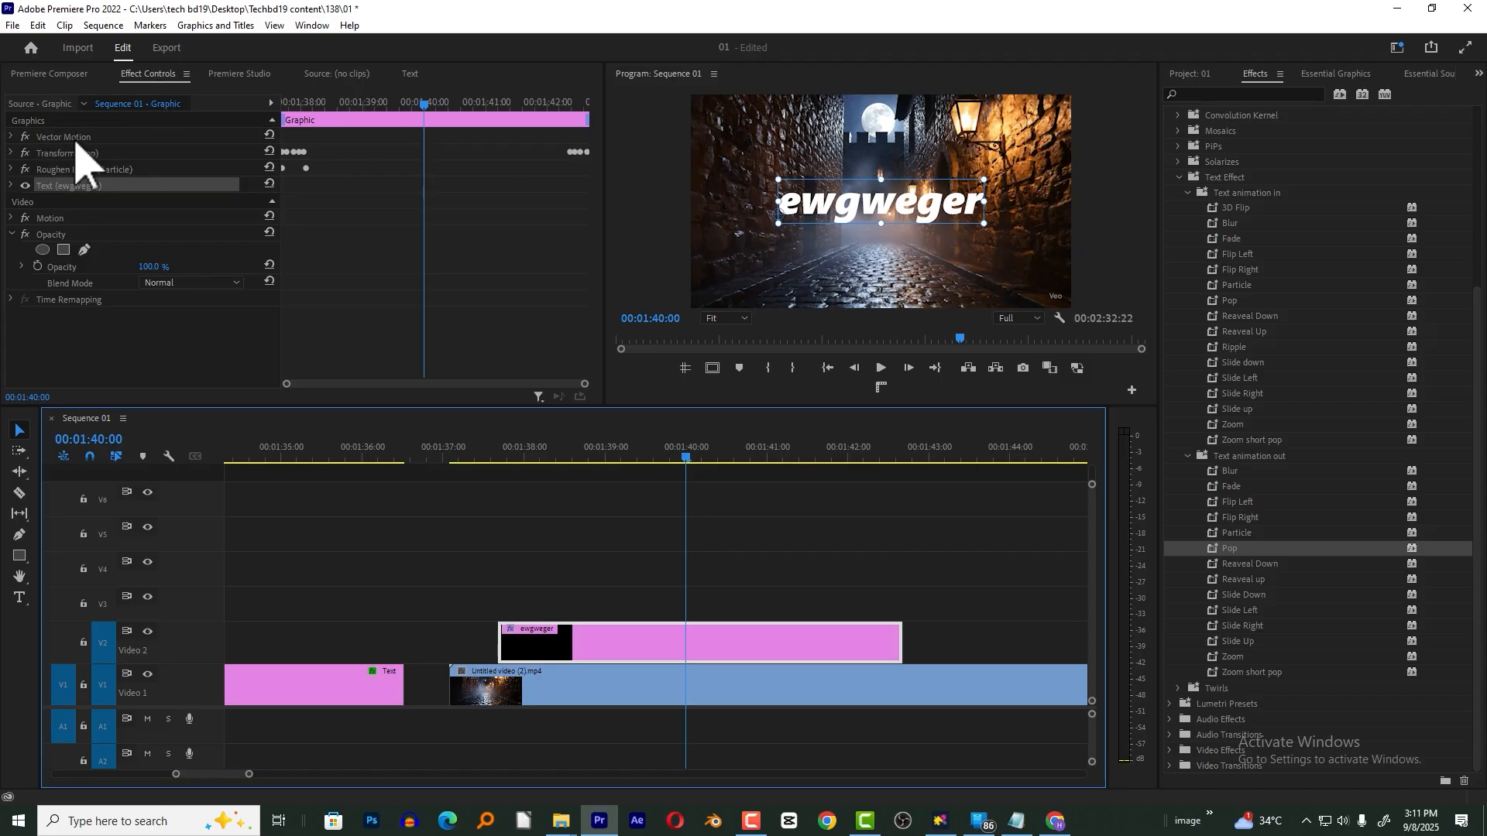
- Select the text clip's Motion effect so its frame can be adjusted directly in the preview
click(41, 217)
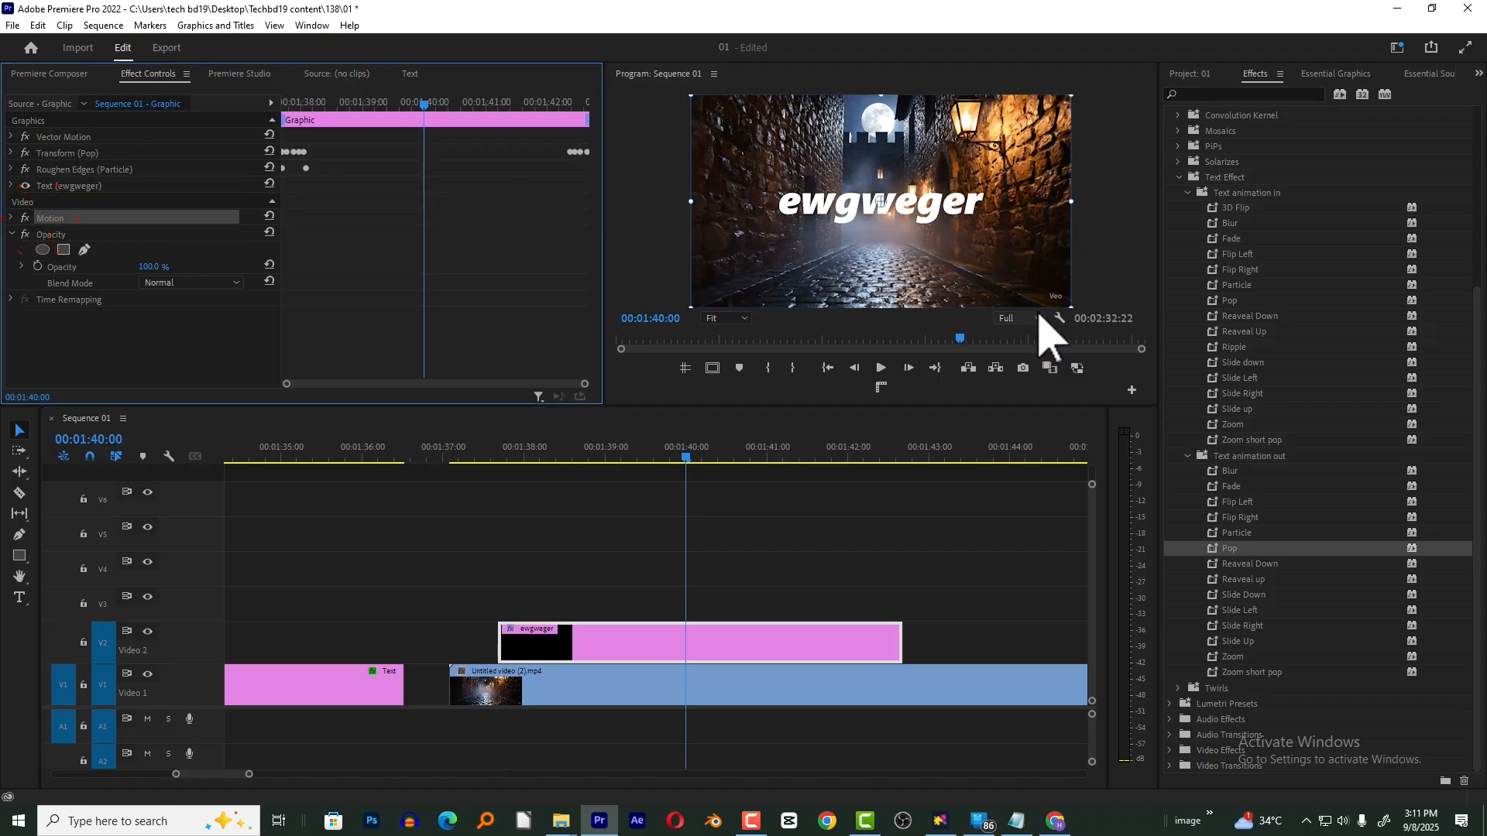